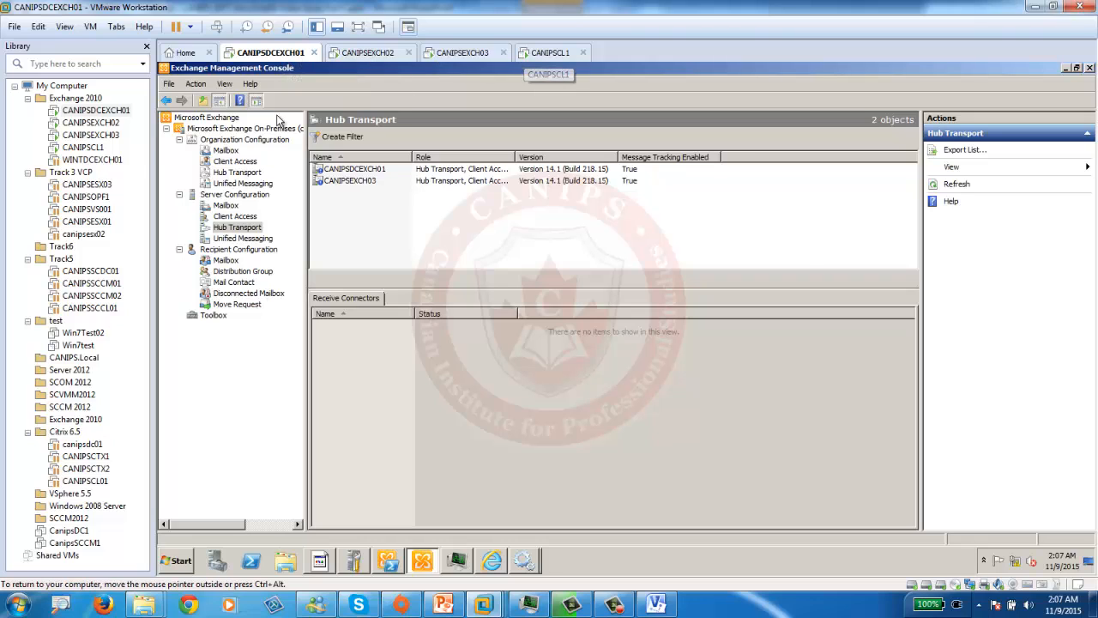
- Resume the suspended WINTDCEXCH01 machine from the Library, then return to the CANIPSDCEXCH01 tab
{"action": "left_click", "coordinate": [90, 162]}
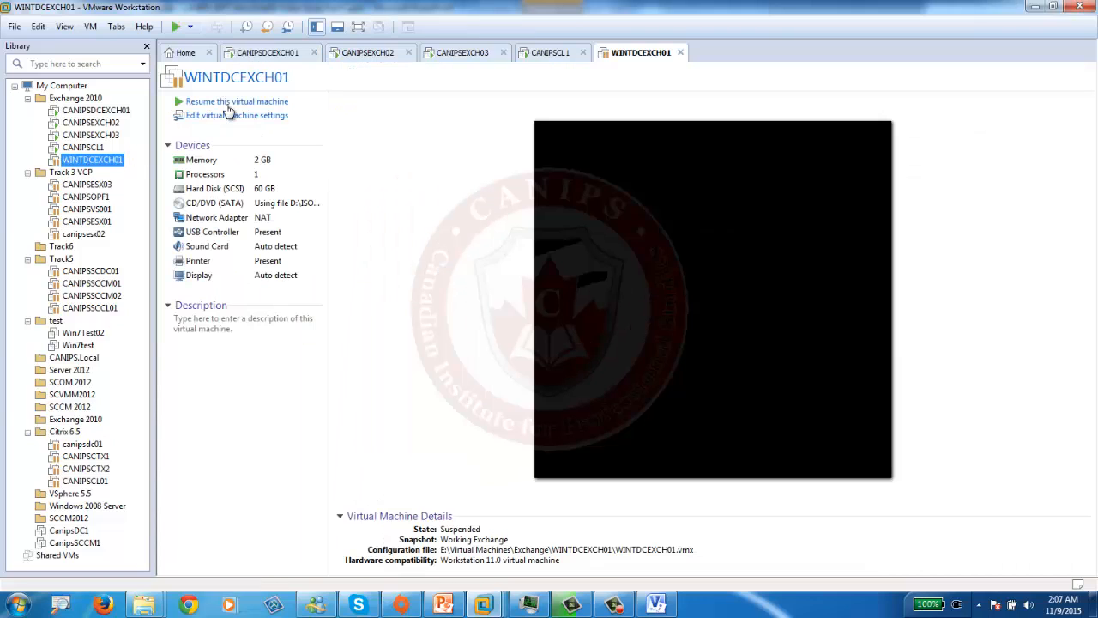
{"action": "left_click", "coordinate": [244, 103]}
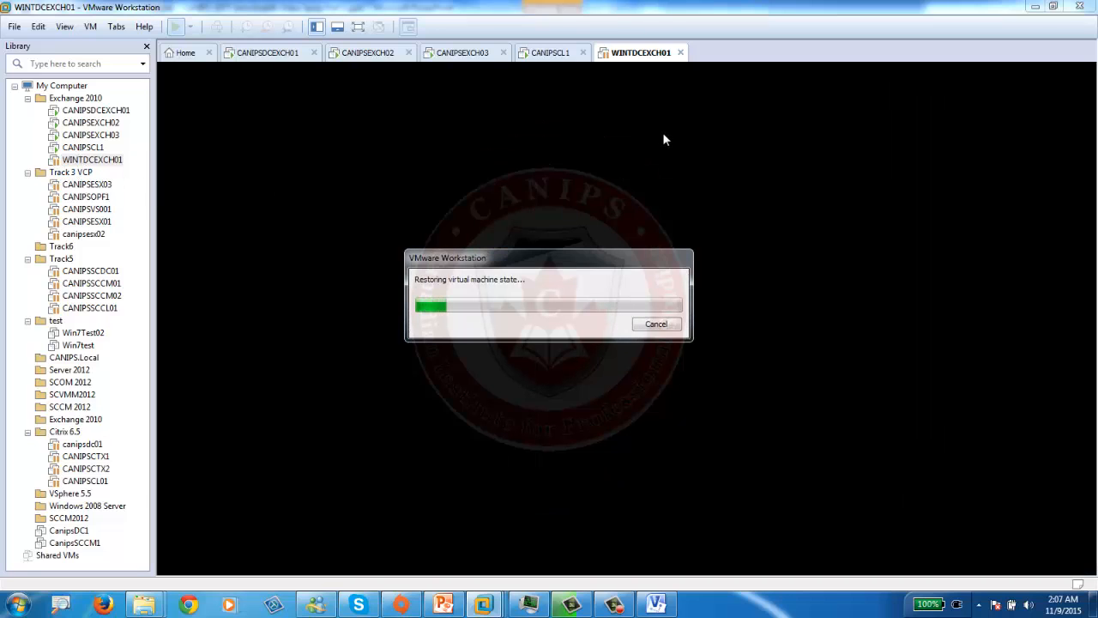
{"action": "left_click", "coordinate": [369, 52]}
{"action": "left_click", "coordinate": [266, 54]}
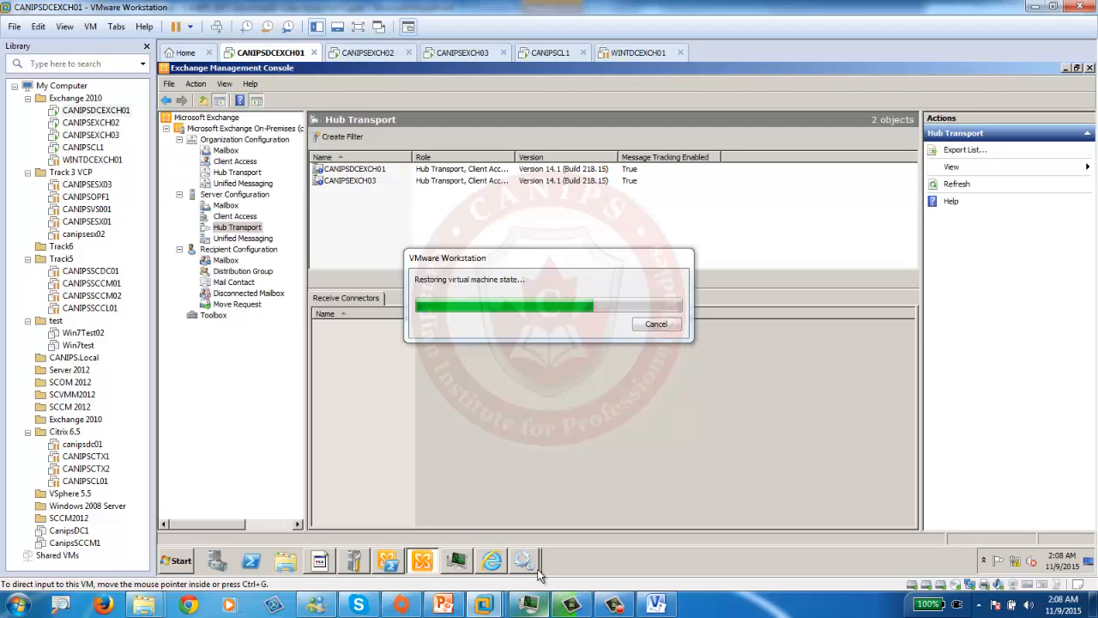
- Show the Outlook Web App Inbox and close the Acronis backup notification
{"action": "left_click", "coordinate": [492, 560]}
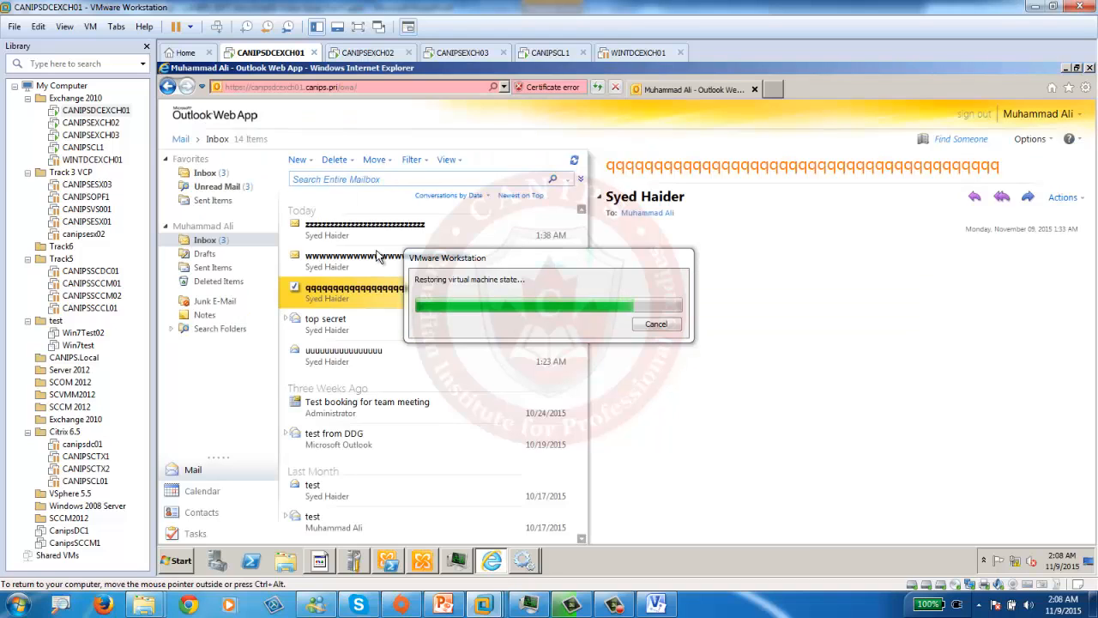
{"action": "left_click", "coordinate": [197, 179]}
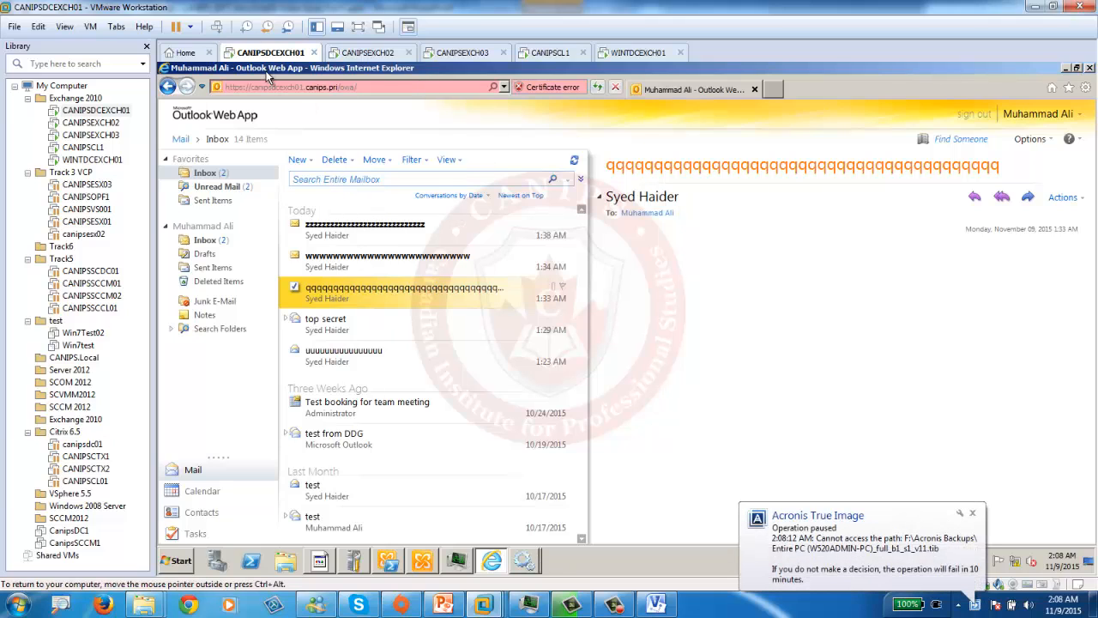
{"action": "left_click", "coordinate": [972, 512]}
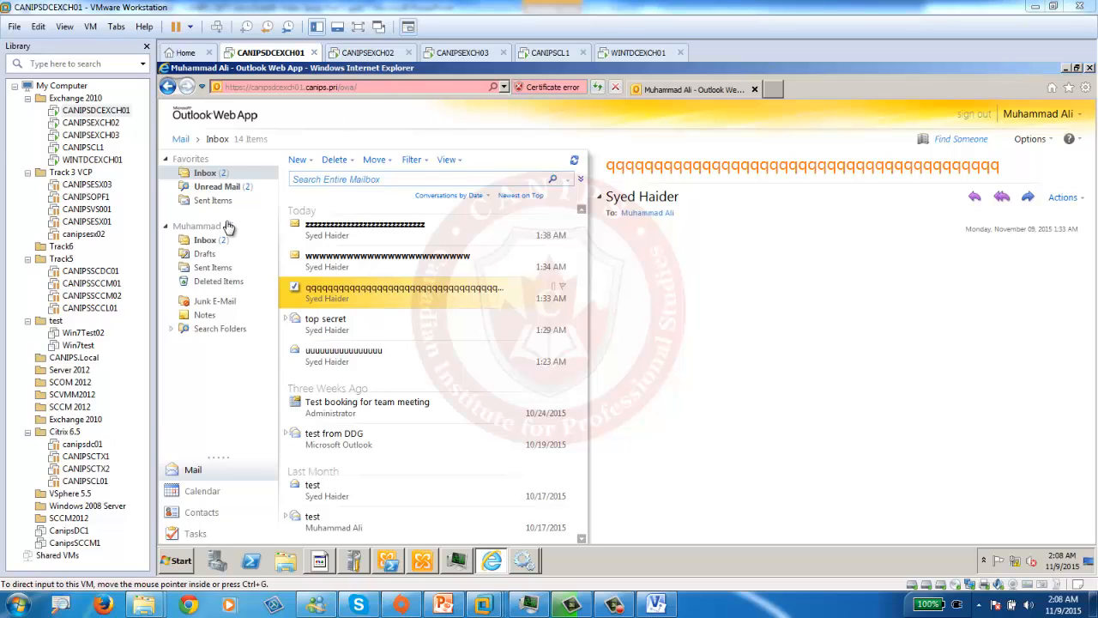
- Send a new message titled 'internal mail test' to the signed-in mailbox owner
{"action": "left_click", "coordinate": [297, 160]}
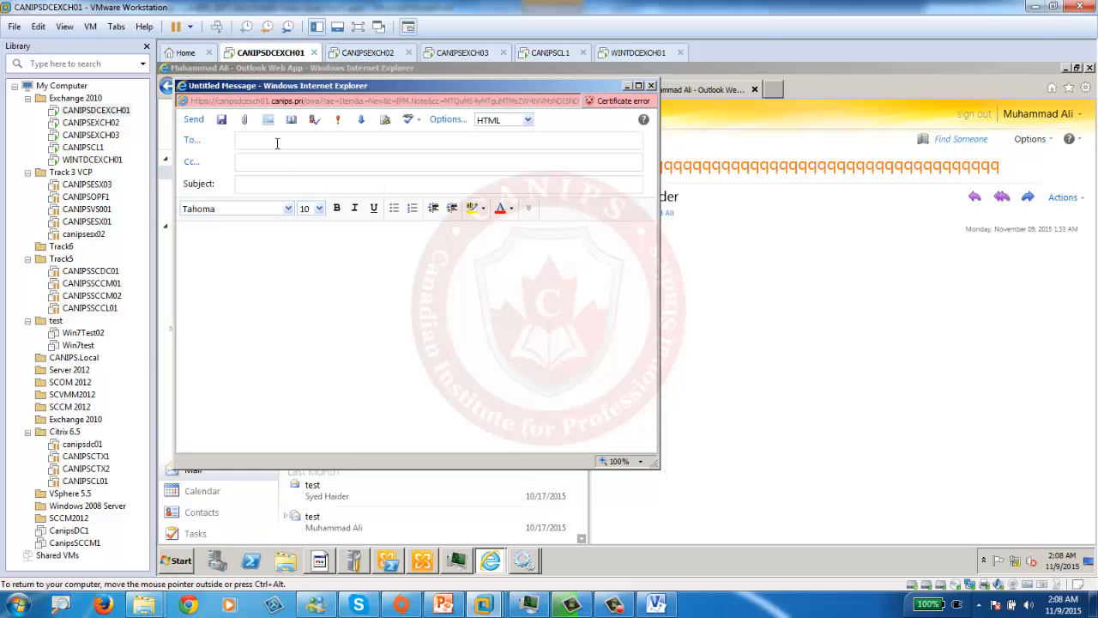
{"action": "type", "text": "mail"}
{"action": "key", "text": "BackSpace"}
{"action": "key", "text": "BackSpace"}
{"action": "left_click", "coordinate": [193, 119]}
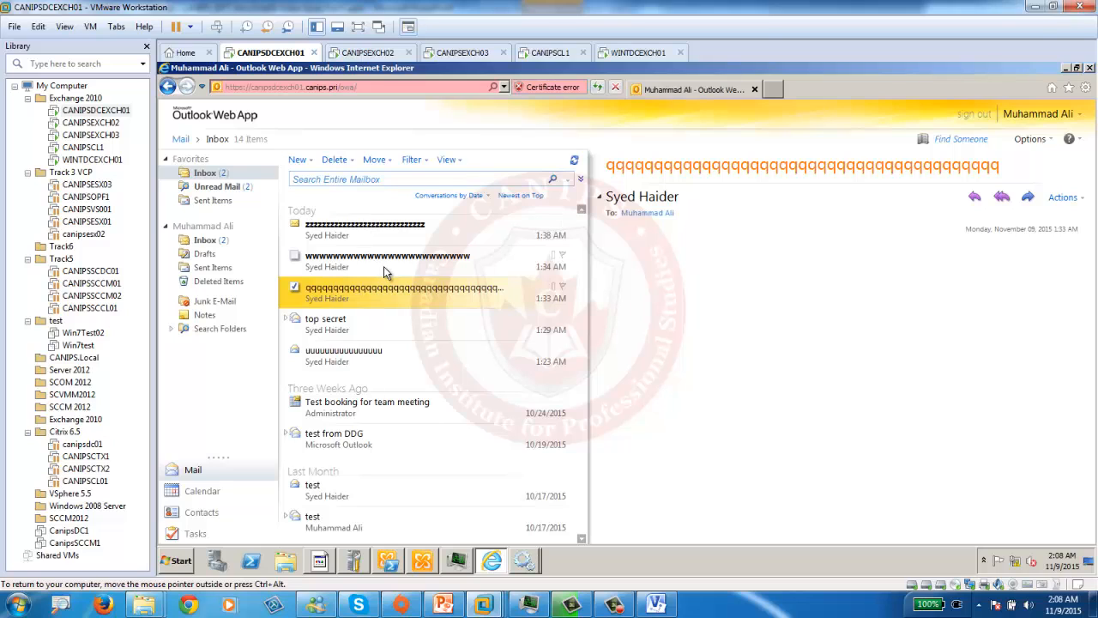
- Read the arrived 'internal mail test' message, then switch to the WINTDCEXCH01 machine
{"action": "left_click", "coordinate": [378, 228]}
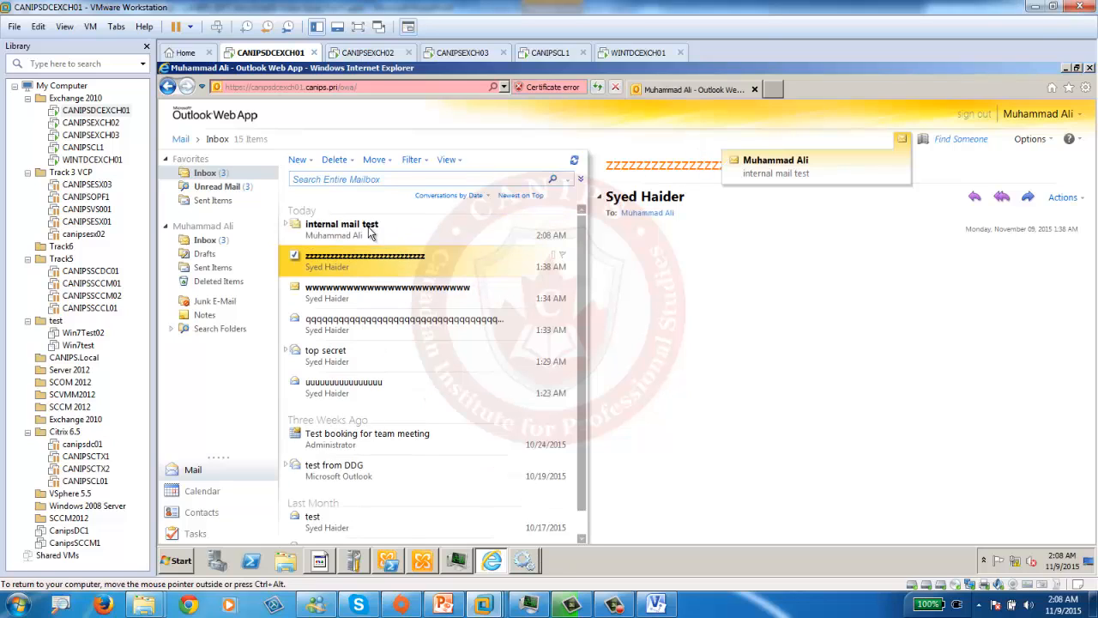
{"action": "left_click", "coordinate": [321, 240]}
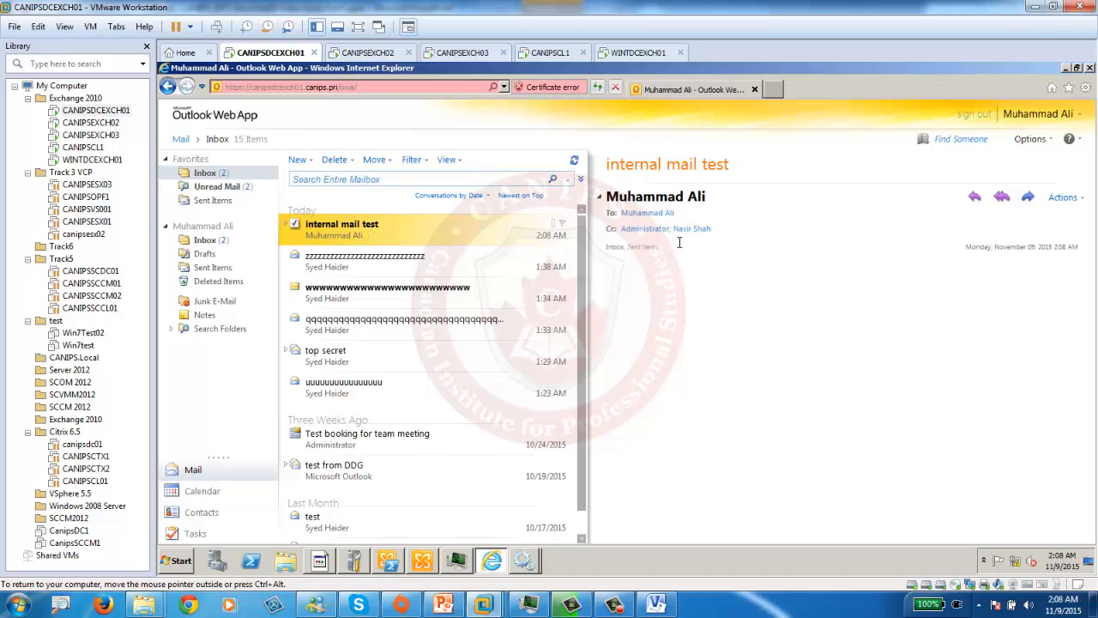
{"action": "left_click", "coordinate": [648, 57]}
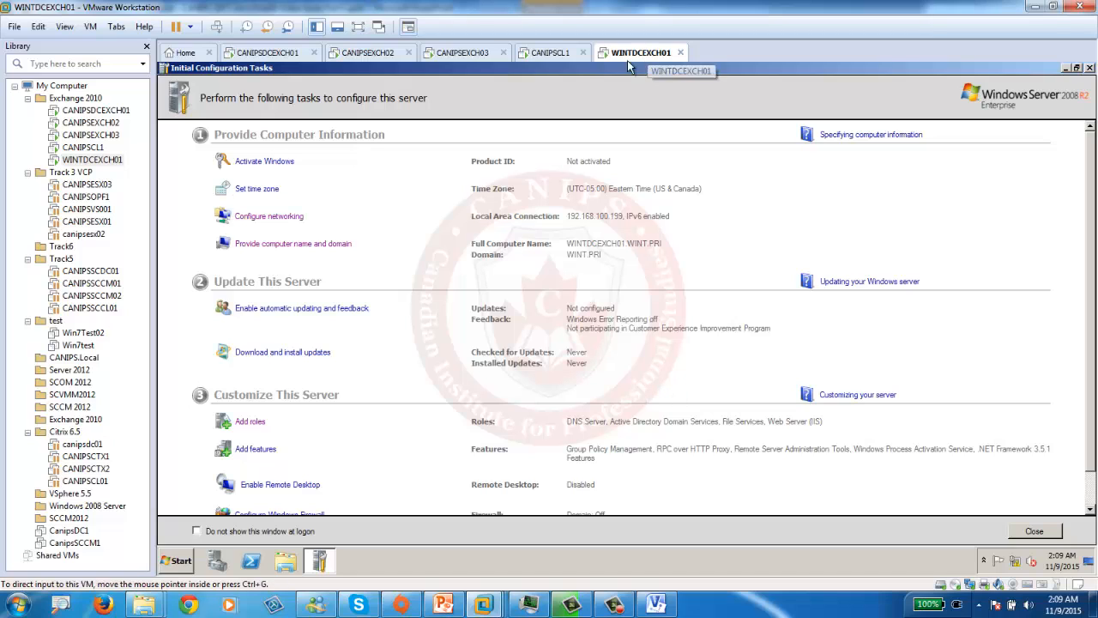
- Launch the Exchange Management Console, approving UAC, and Internet Explorer on WINTDCEXCH01
{"action": "left_click", "coordinate": [170, 567]}
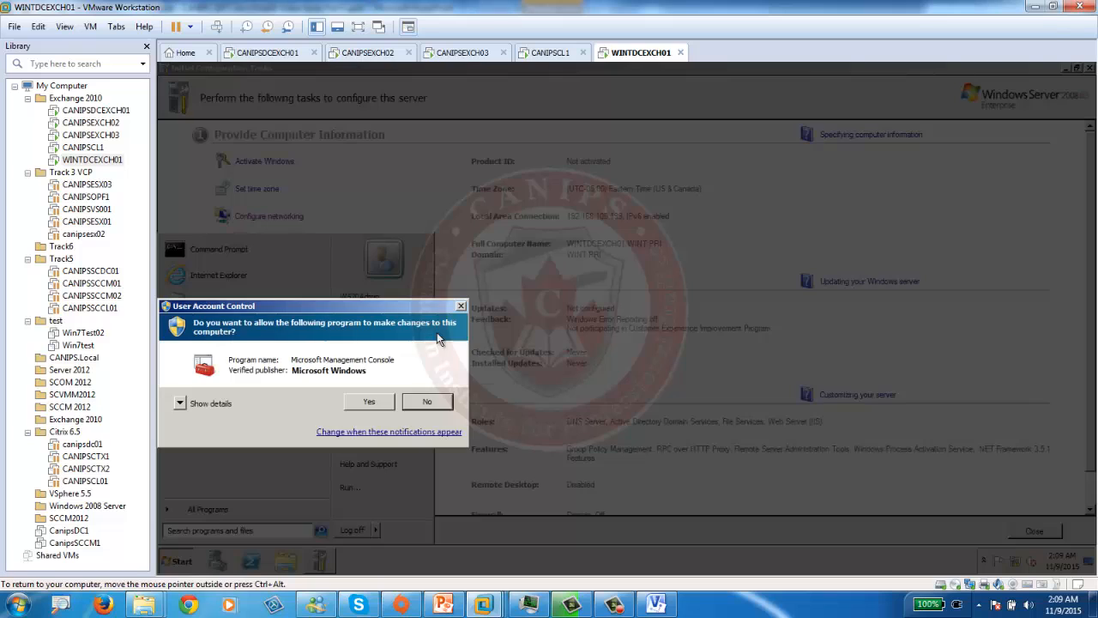
{"action": "left_click", "coordinate": [361, 402]}
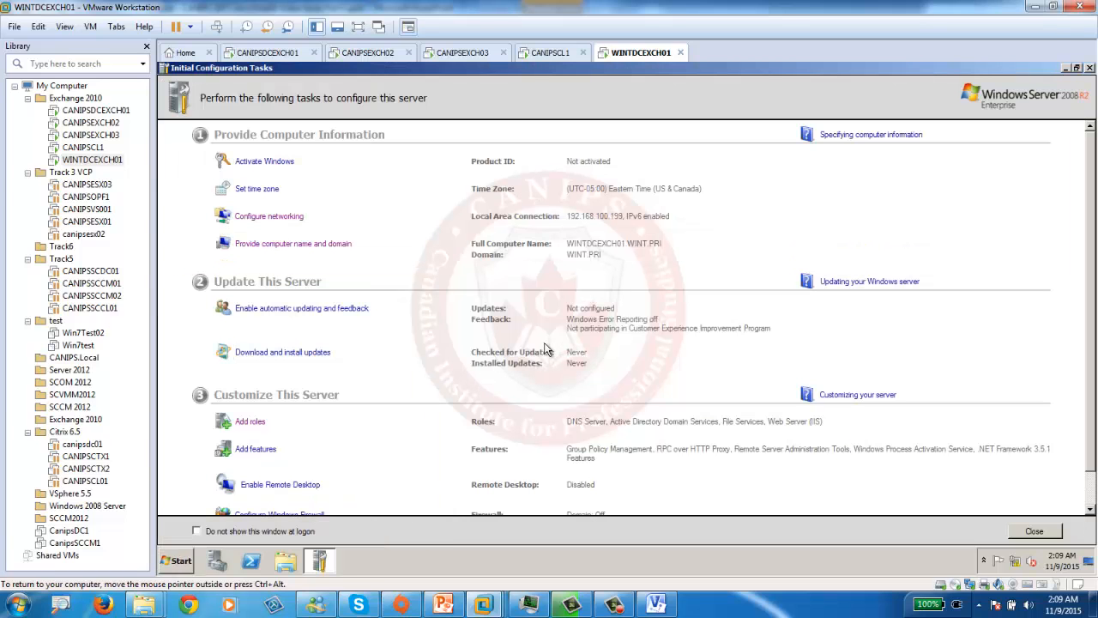
{"action": "left_click", "coordinate": [189, 561]}
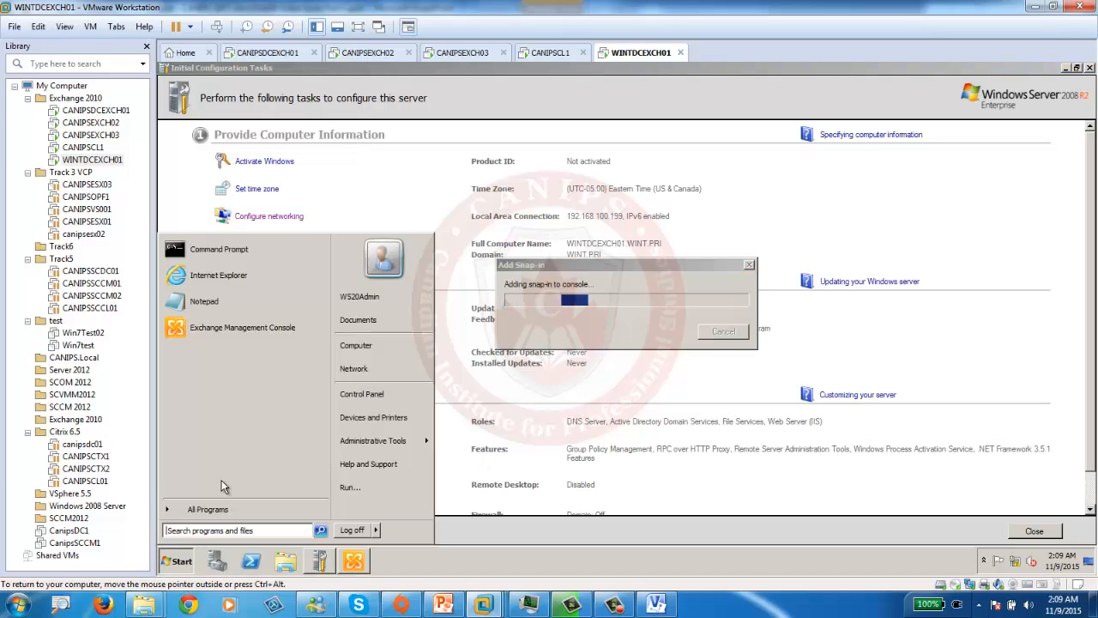
{"action": "left_click", "coordinate": [220, 281]}
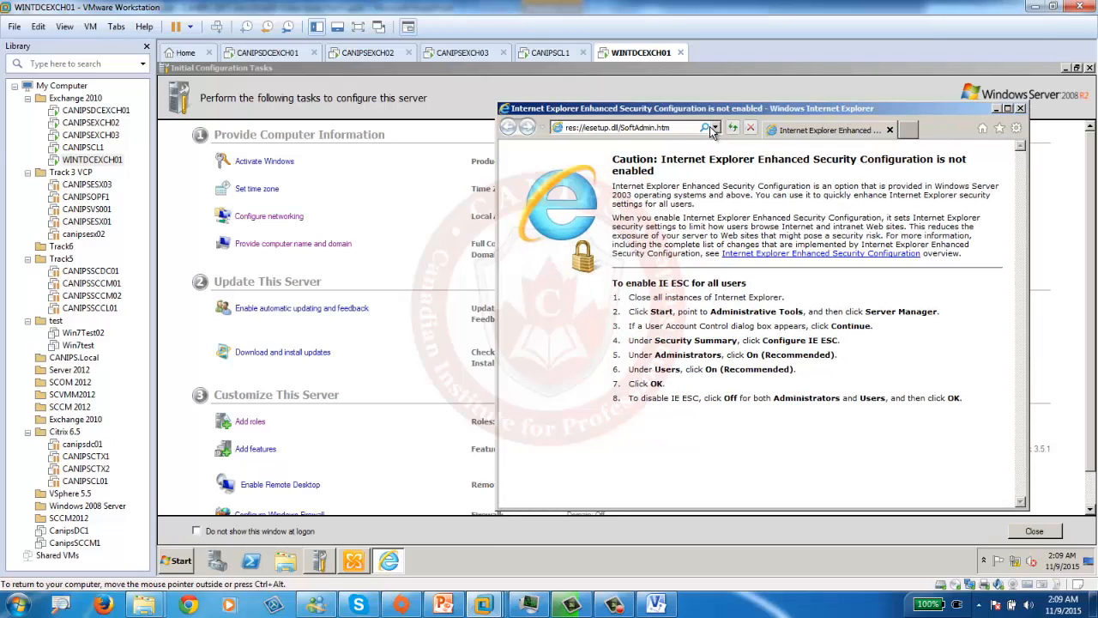
{"action": "left_click", "coordinate": [714, 129]}
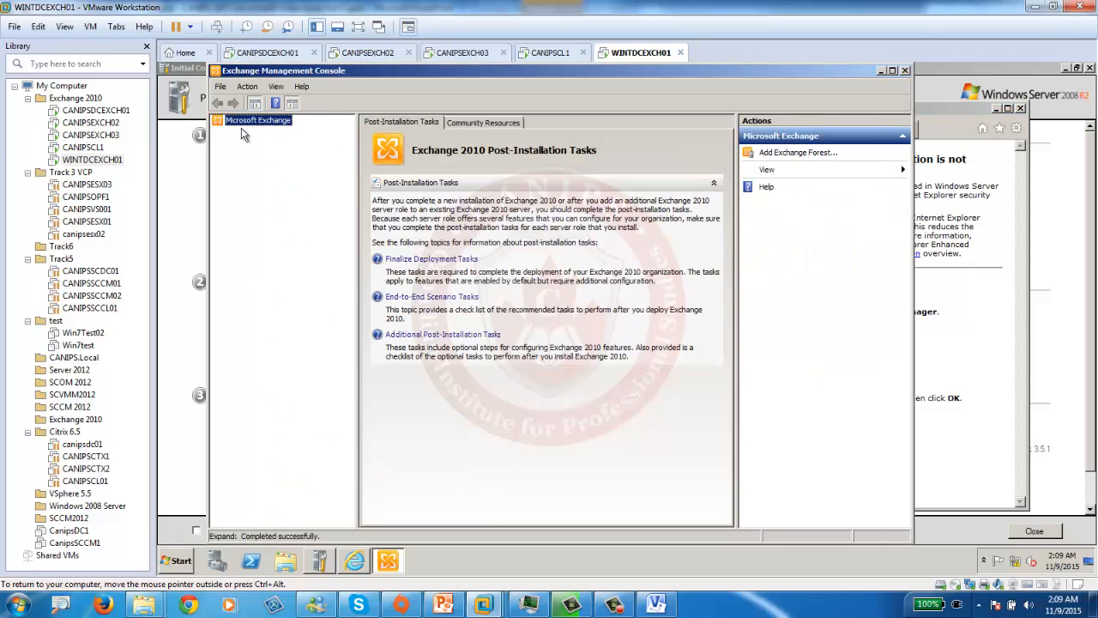
{"action": "left_click", "coordinate": [880, 72]}
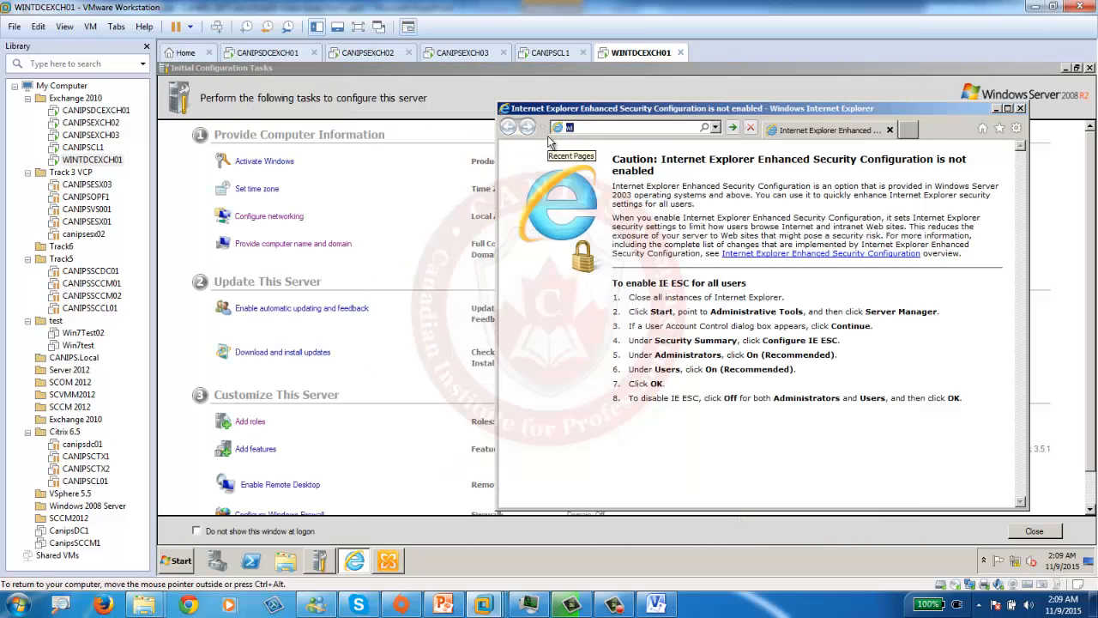
{"action": "type", "text": "wintdcexch01/owa"}
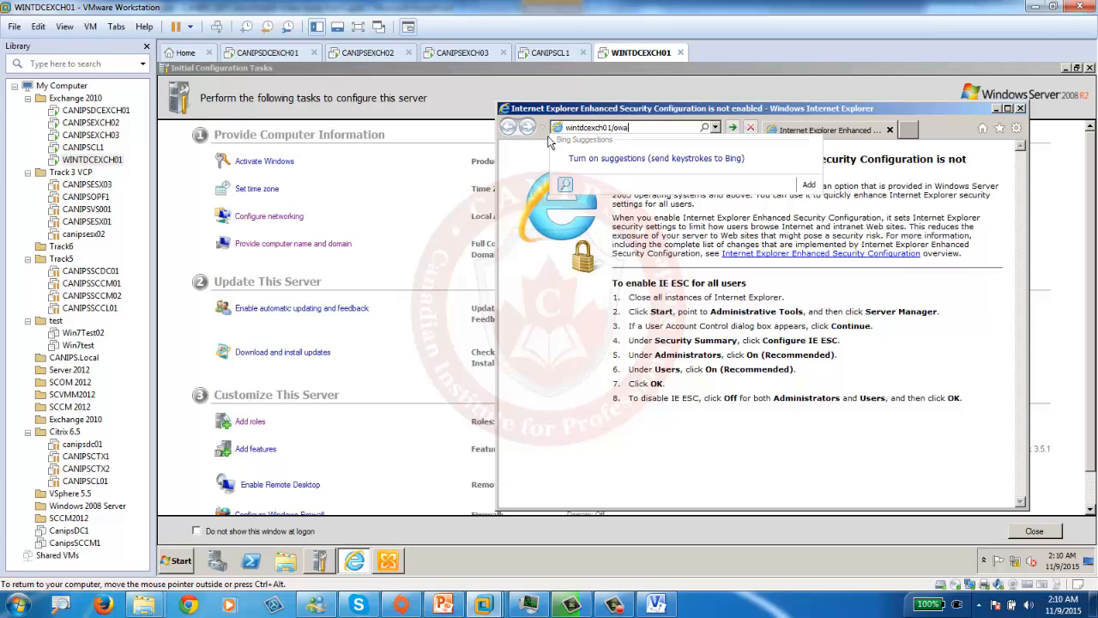
{"action": "key", "text": "Return"}
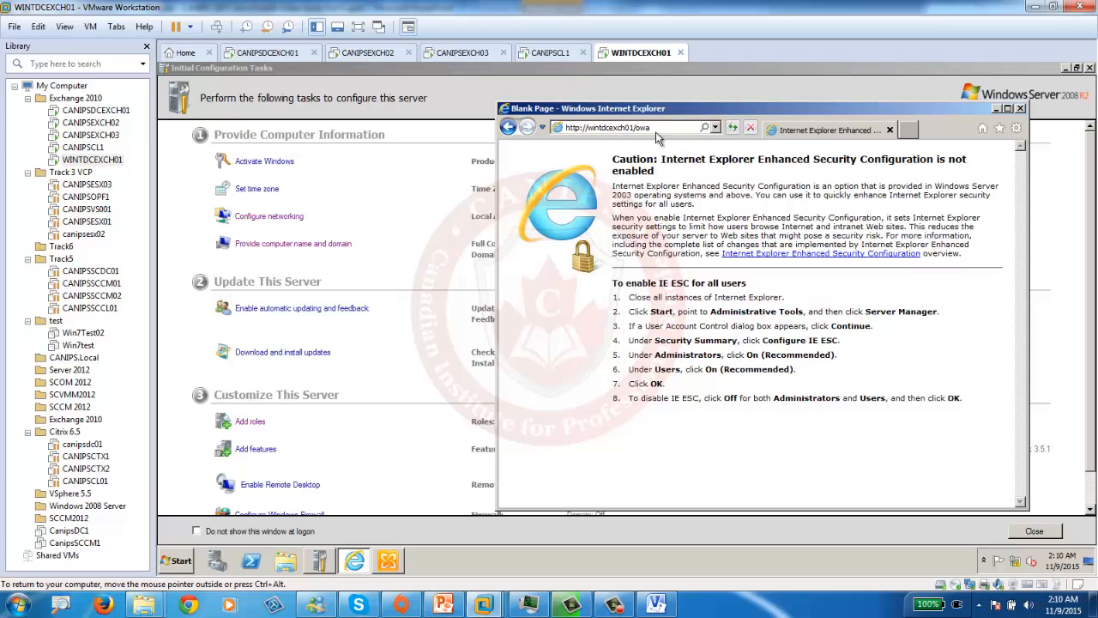
{"action": "left_click", "coordinate": [581, 127]}
{"action": "type", "text": "s"}
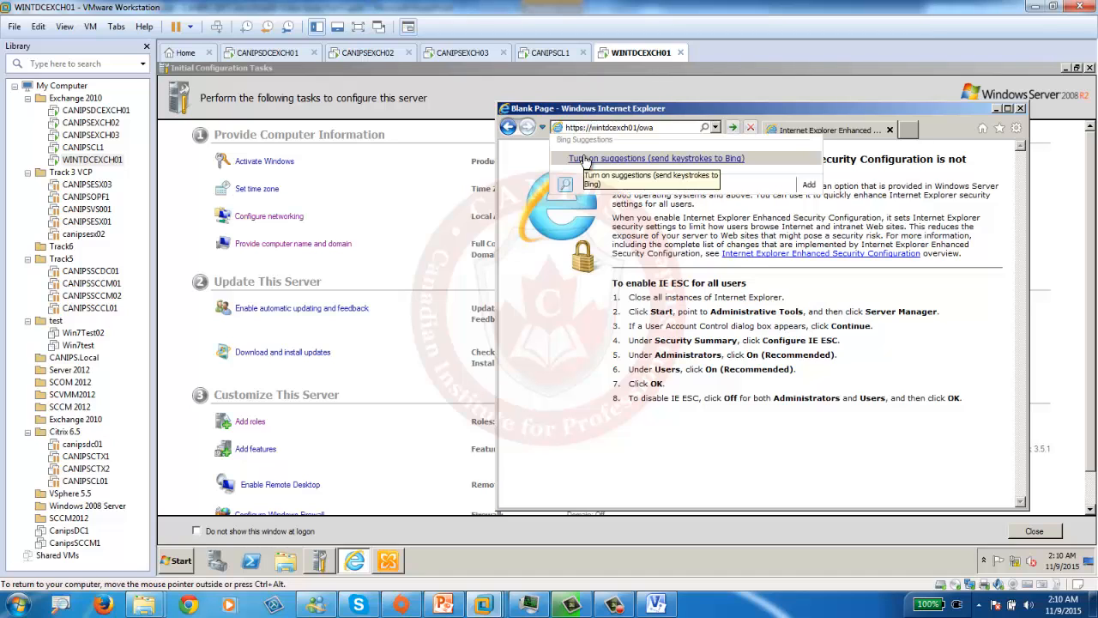
{"action": "key", "text": "Return"}
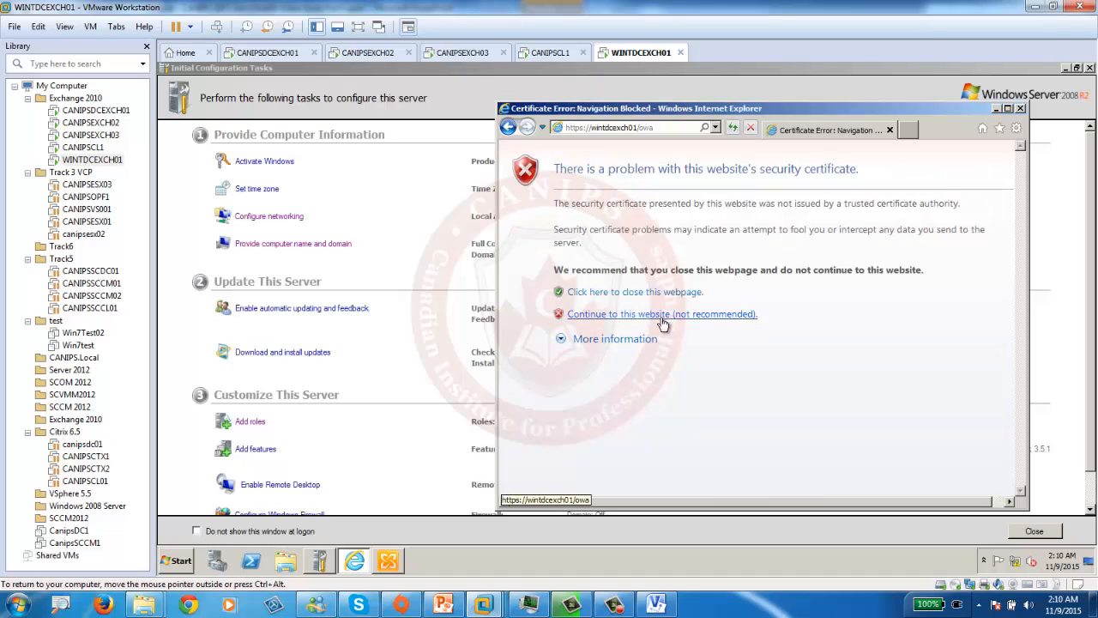
{"action": "left_click", "coordinate": [662, 315]}
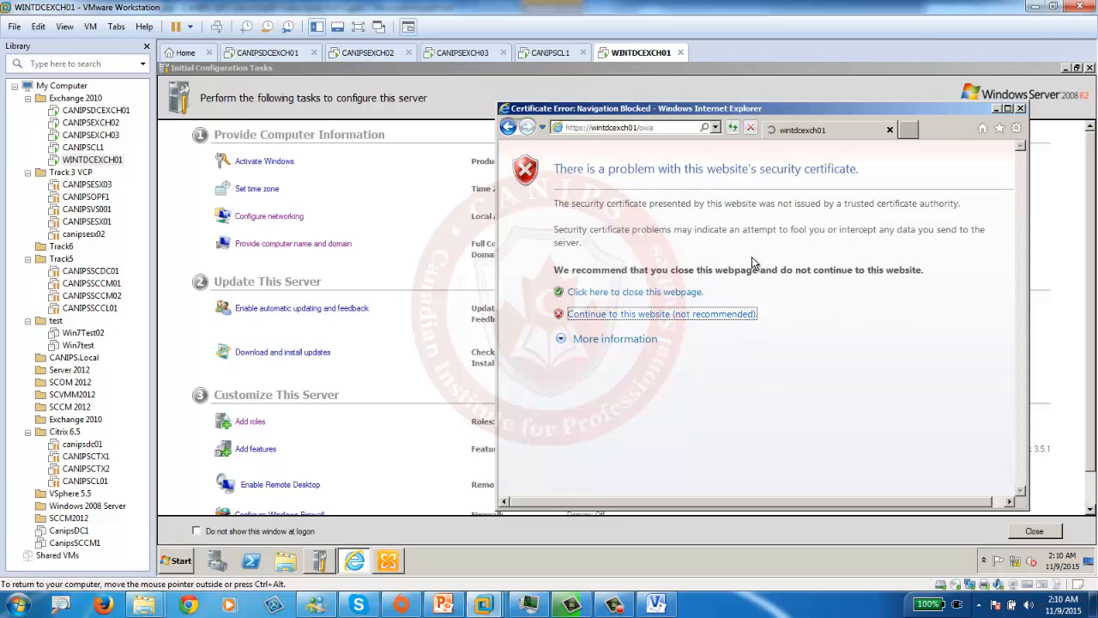
{"action": "left_click", "coordinate": [388, 562]}
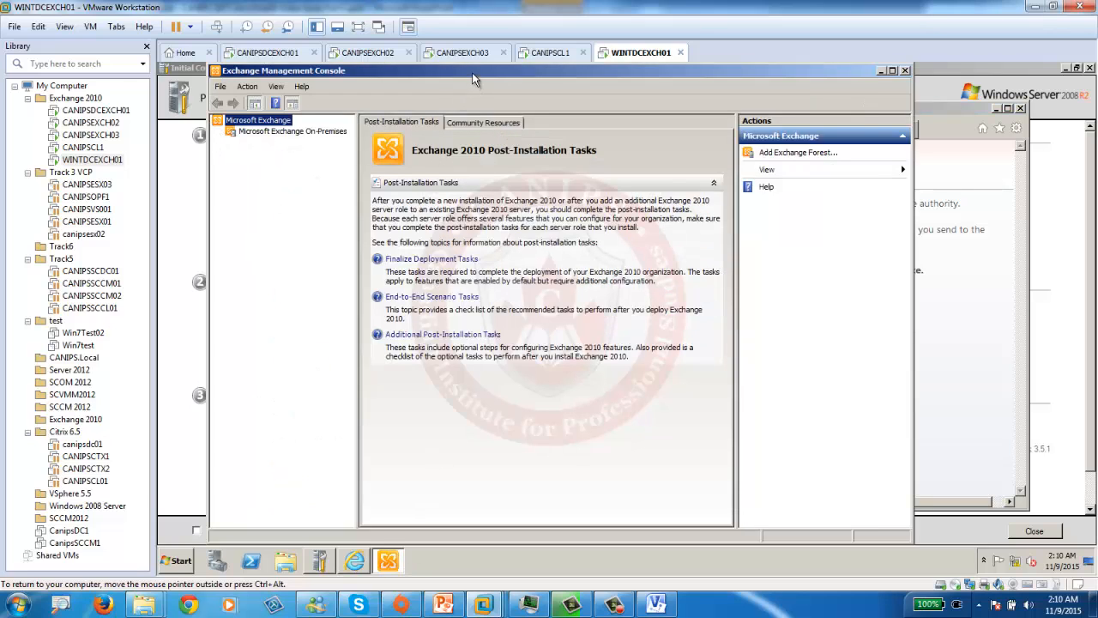
- Start the Microsoft Exchange On-Premises connection in EMC and snap the browser to the right half
{"action": "left_click_drag", "start_coordinate": [472, 78], "coordinate": [428, 73]}
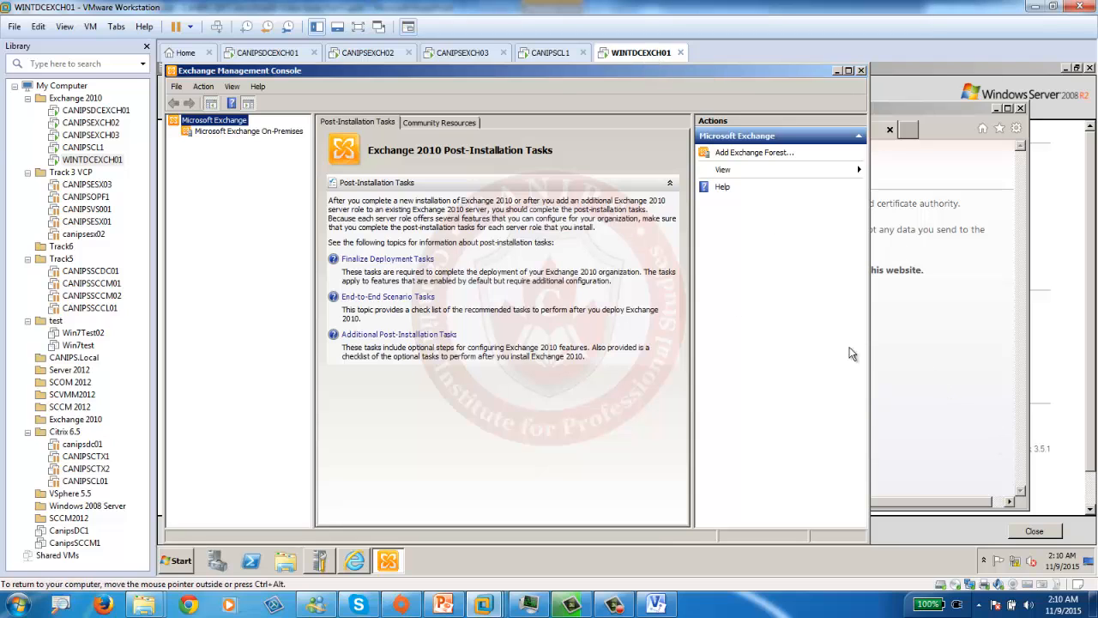
{"action": "left_click", "coordinate": [231, 133]}
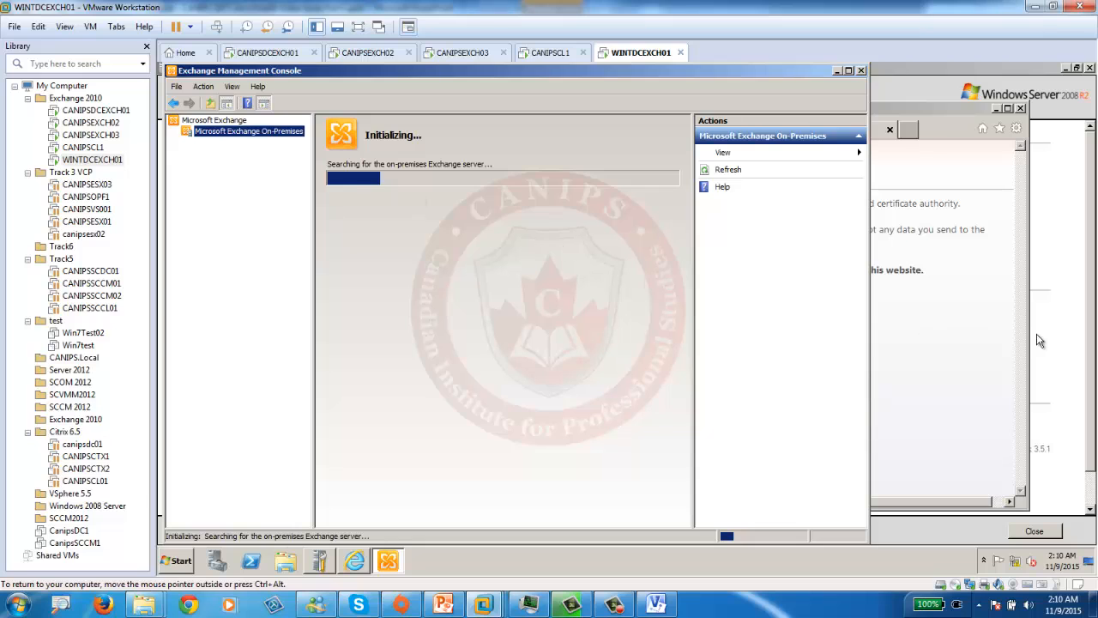
{"action": "left_click", "coordinate": [909, 354]}
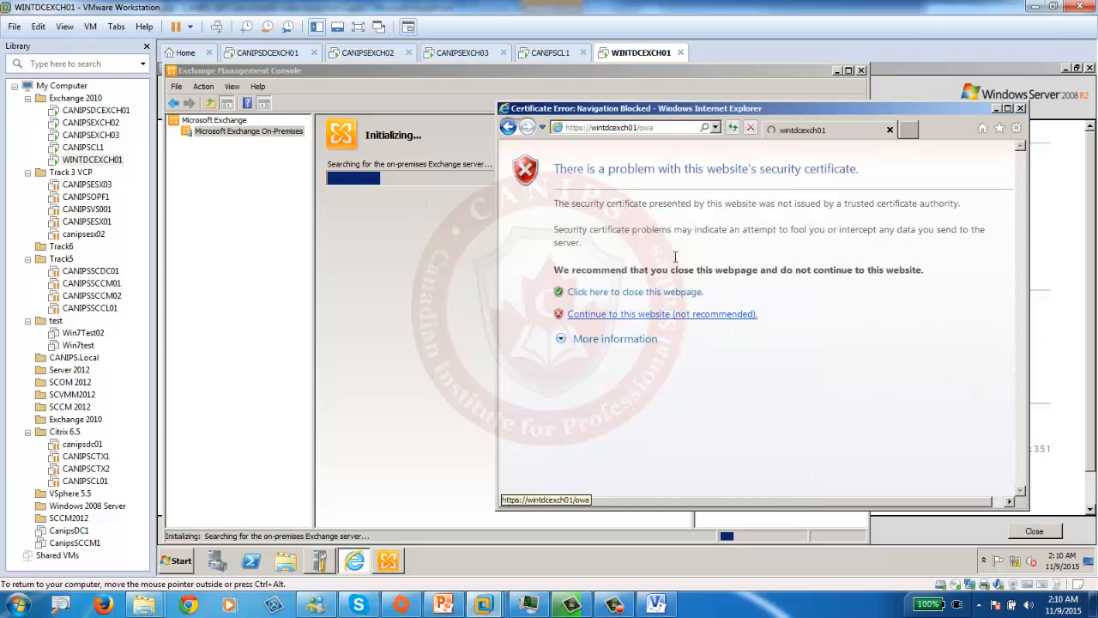
{"action": "left_click_drag", "start_coordinate": [797, 107], "coordinate": [1097, 107]}
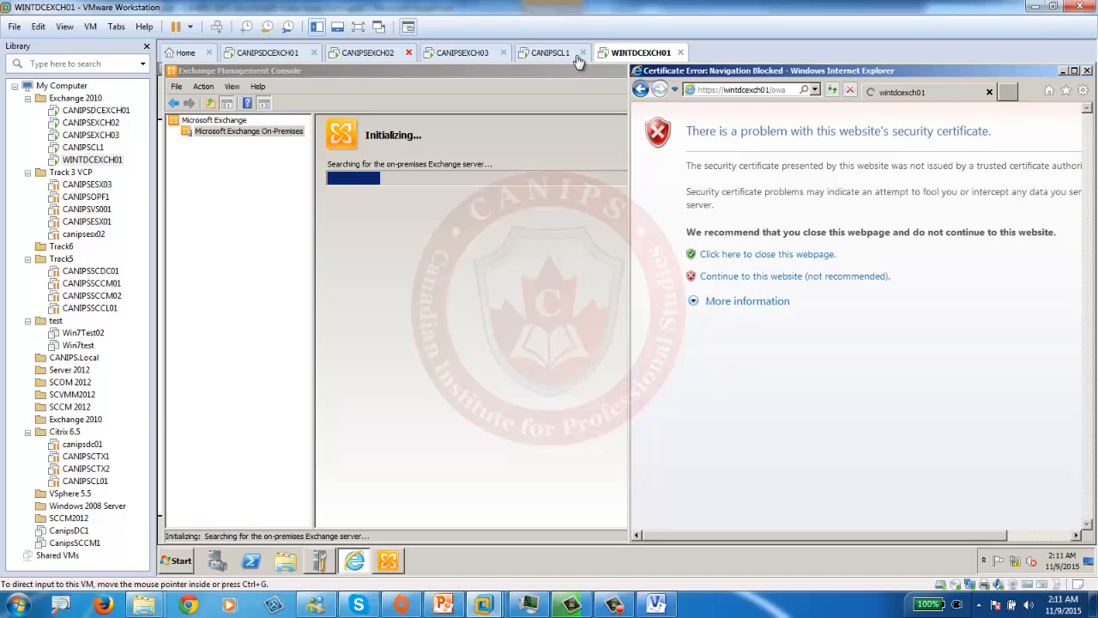
- Continue to the OWA sign-in page and log in with the WINT domain administrator credentials
{"action": "left_click", "coordinate": [795, 275]}
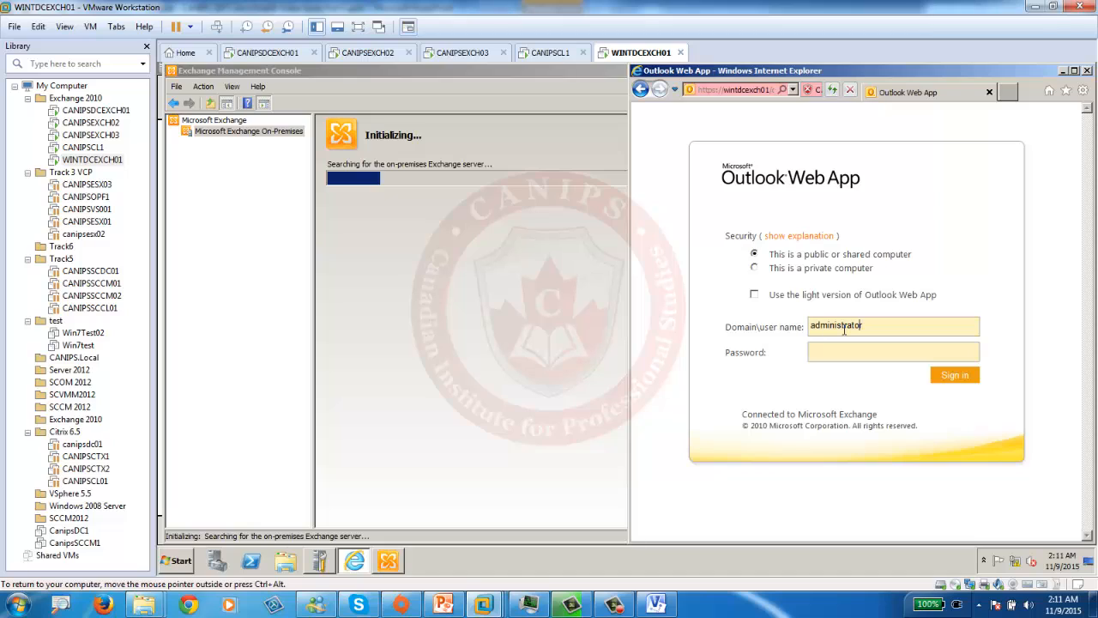
{"action": "type", "text": "wint"}
{"action": "type", "text": "\\"}
{"action": "type", "text": "•••••••"}
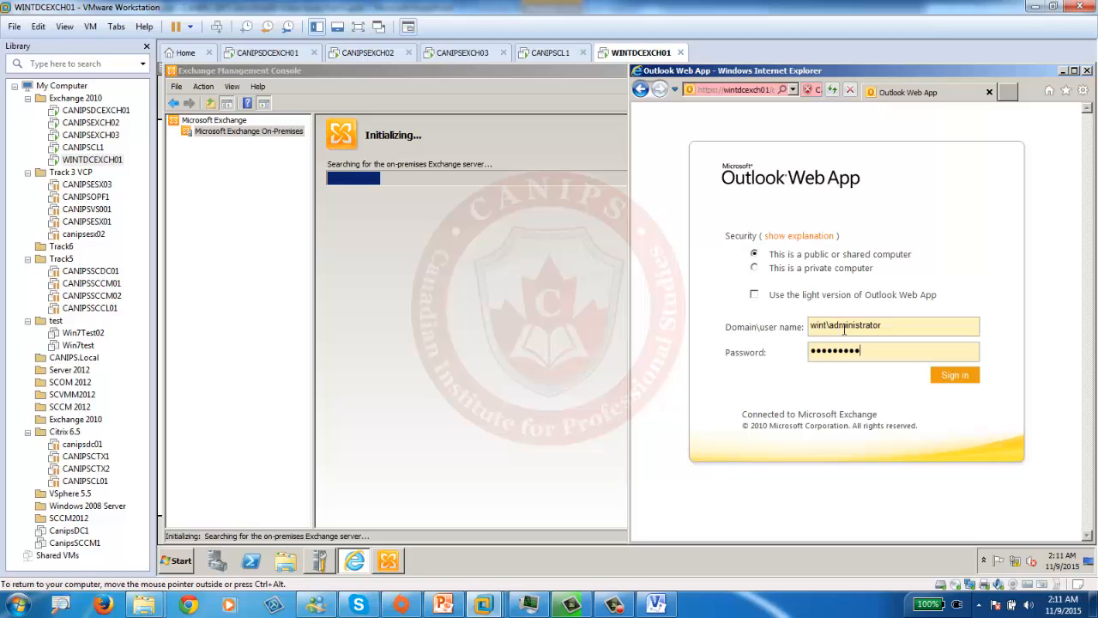
{"action": "key", "text": "Return"}
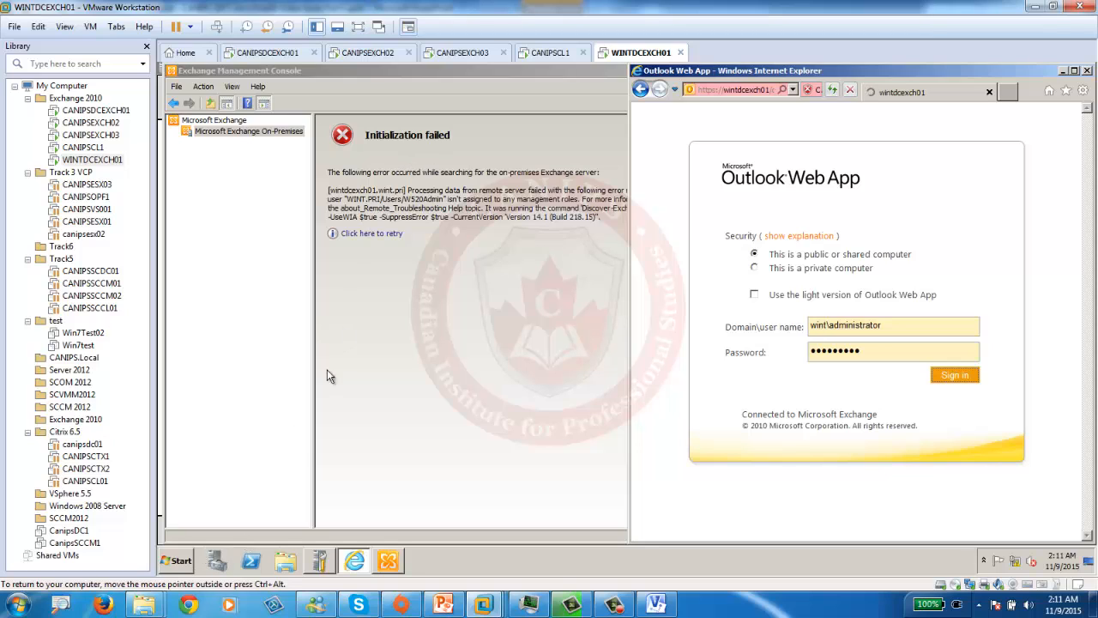
- Log off WINTDCEXCH01 from the Start menu, forcing the blocking programs to close
{"action": "left_click", "coordinate": [179, 561]}
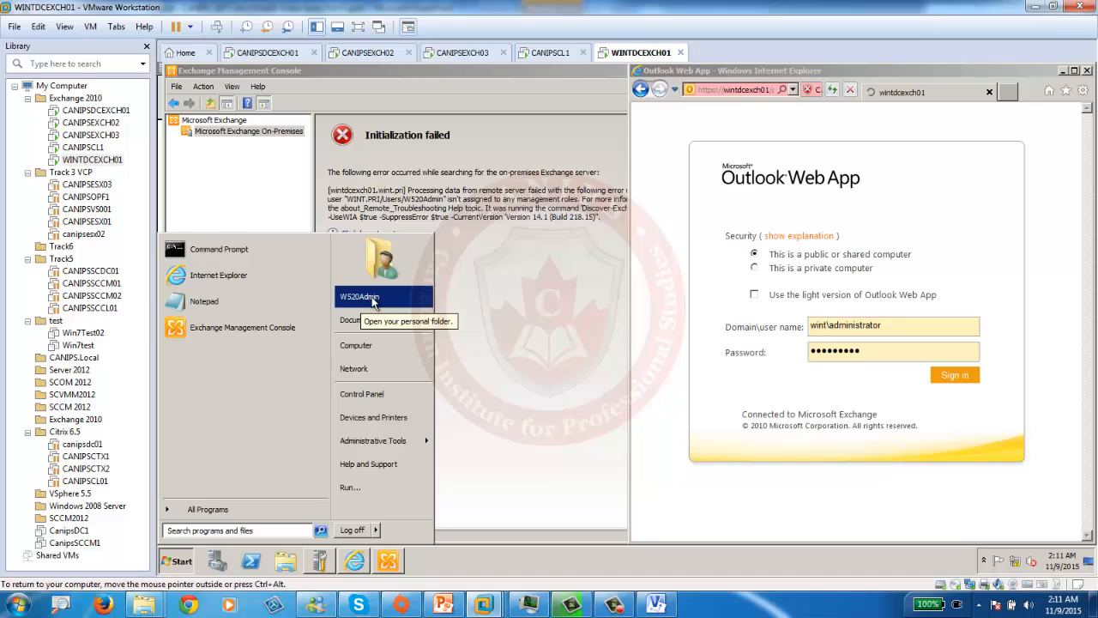
{"action": "left_click", "coordinate": [350, 534]}
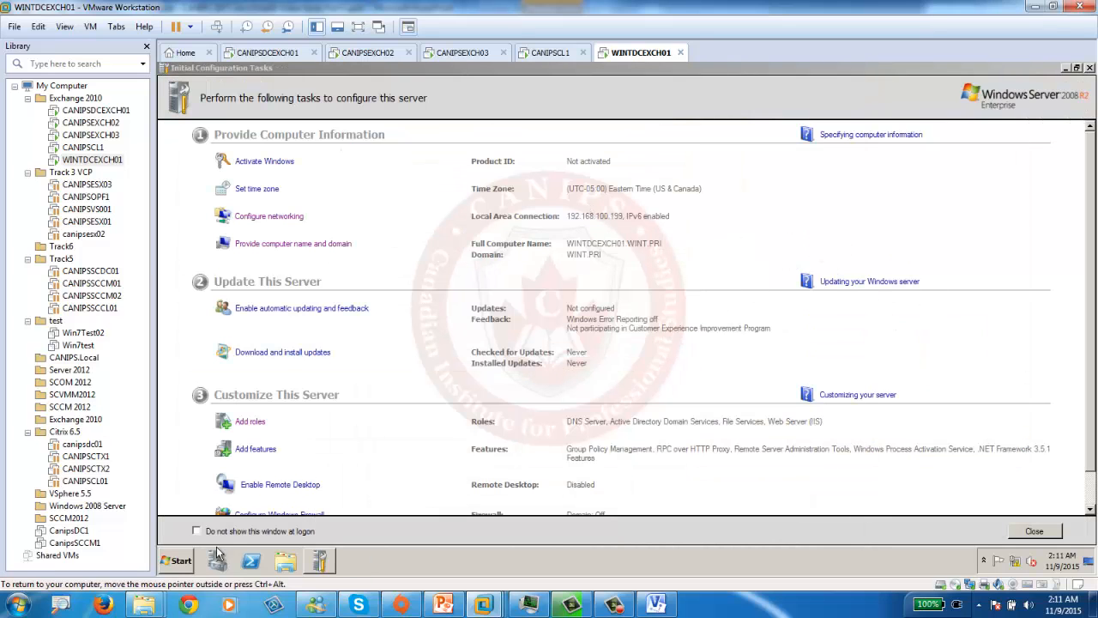
{"action": "left_click", "coordinate": [180, 562]}
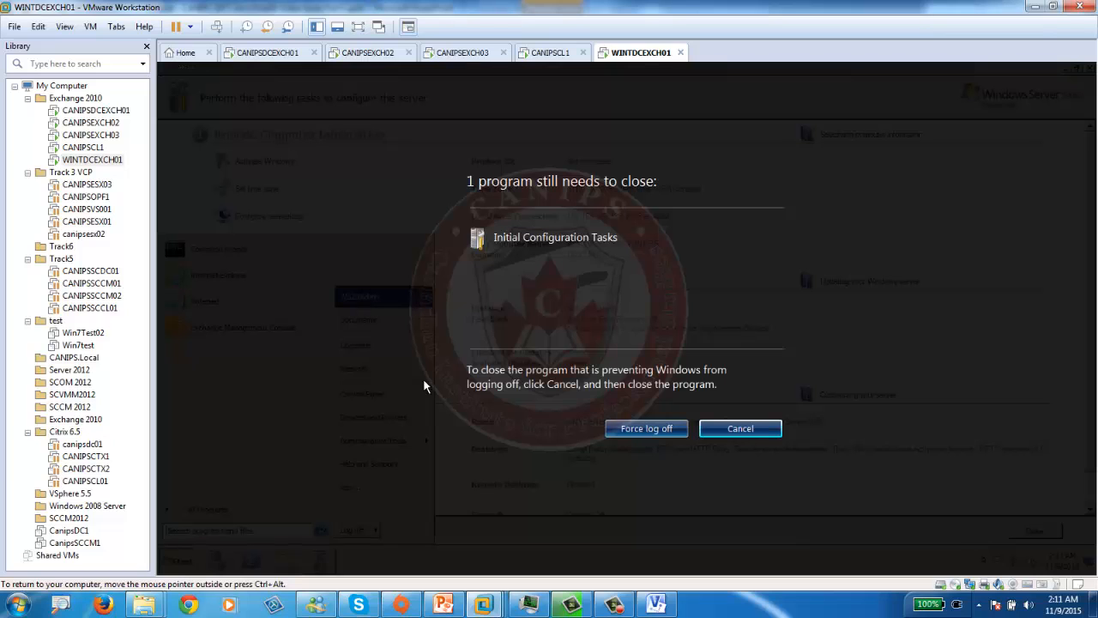
{"action": "left_click", "coordinate": [648, 429]}
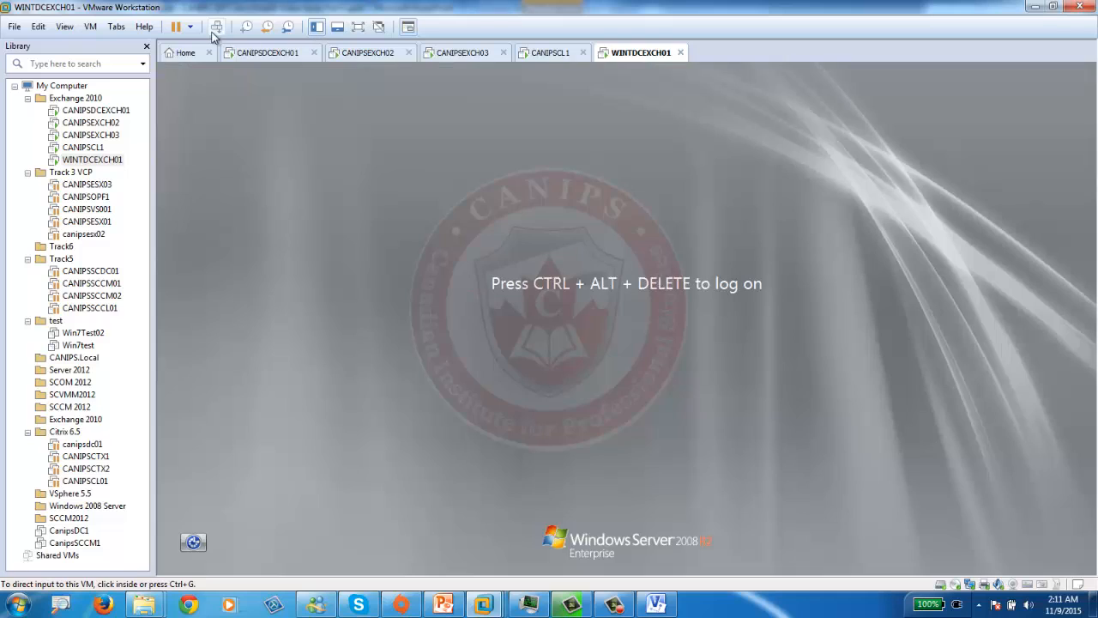
- Log on through Ctrl+Alt+Del and Other User as the WINT domain administrator with its password
{"action": "left_click", "coordinate": [217, 28]}
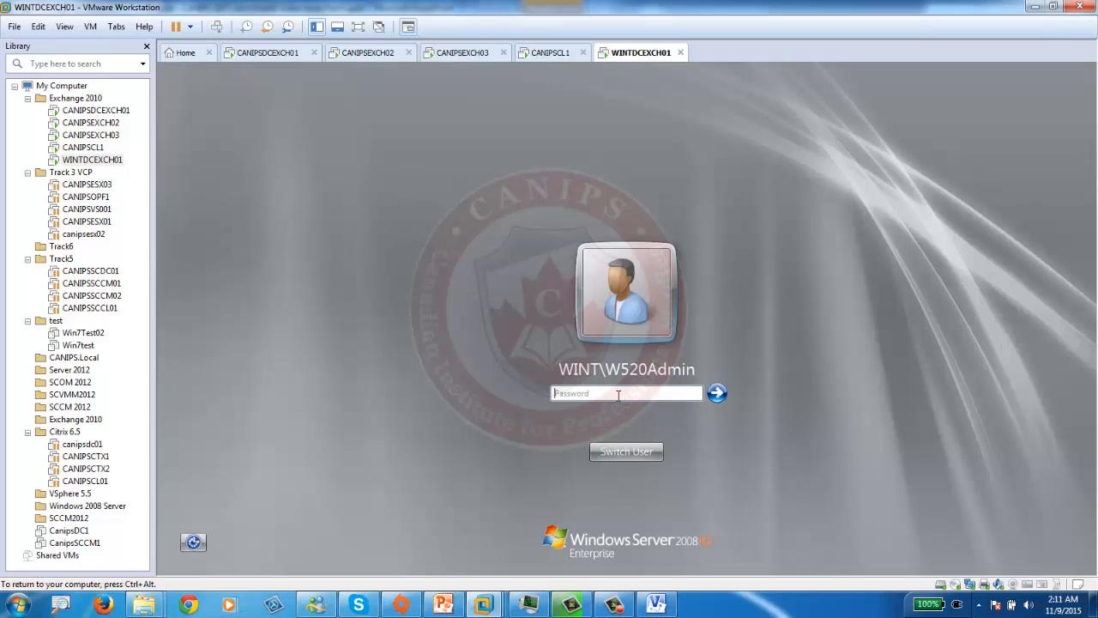
{"action": "left_click", "coordinate": [631, 449]}
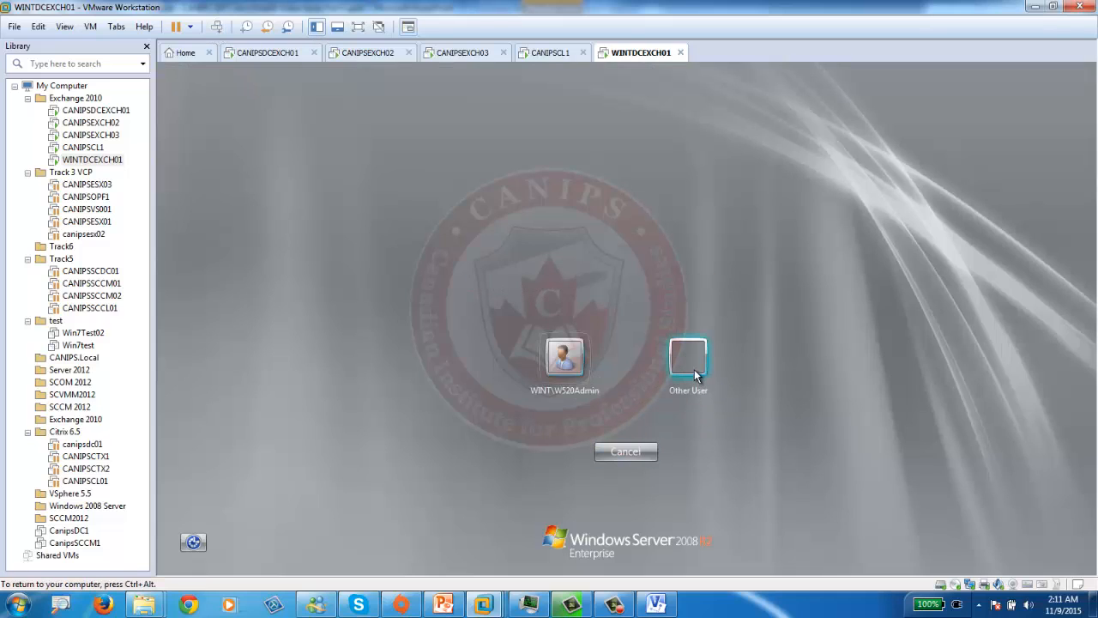
{"action": "left_click", "coordinate": [695, 375]}
{"action": "type", "text": "c"}
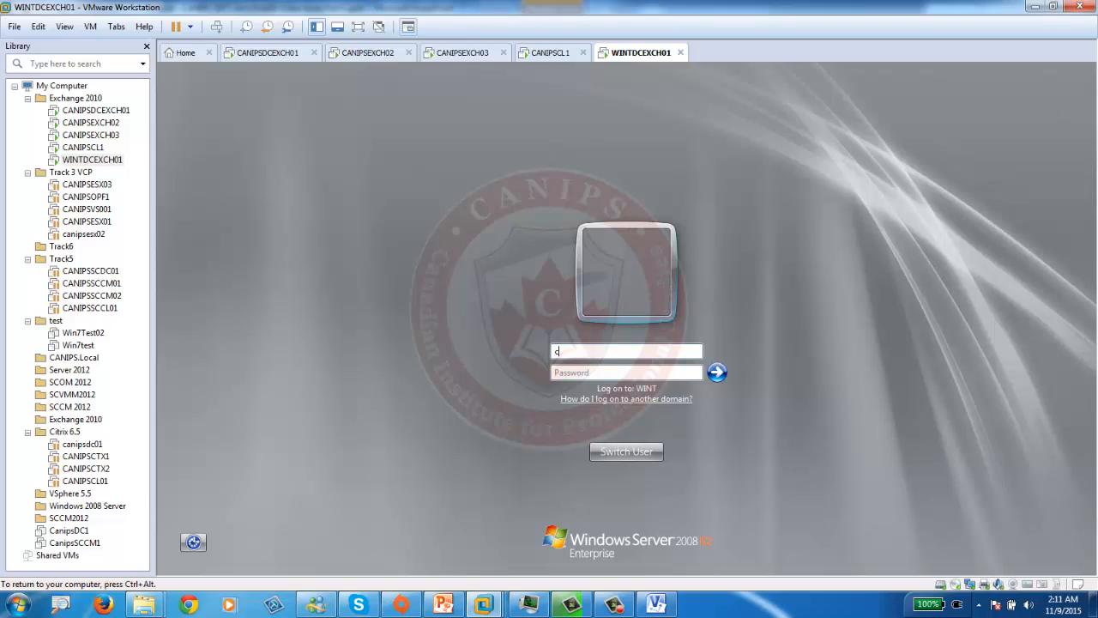
{"action": "type", "text": "anips"}
{"action": "key", "text": "BackSpace"}
{"action": "key", "text": "BackSpace"}
{"action": "key", "text": "BackSpace"}
{"action": "key", "text": "BackSpace"}
{"action": "key", "text": "BackSpace"}
{"action": "key", "text": "BackSpace"}
{"action": "type", "text": "wint\\administrator"}
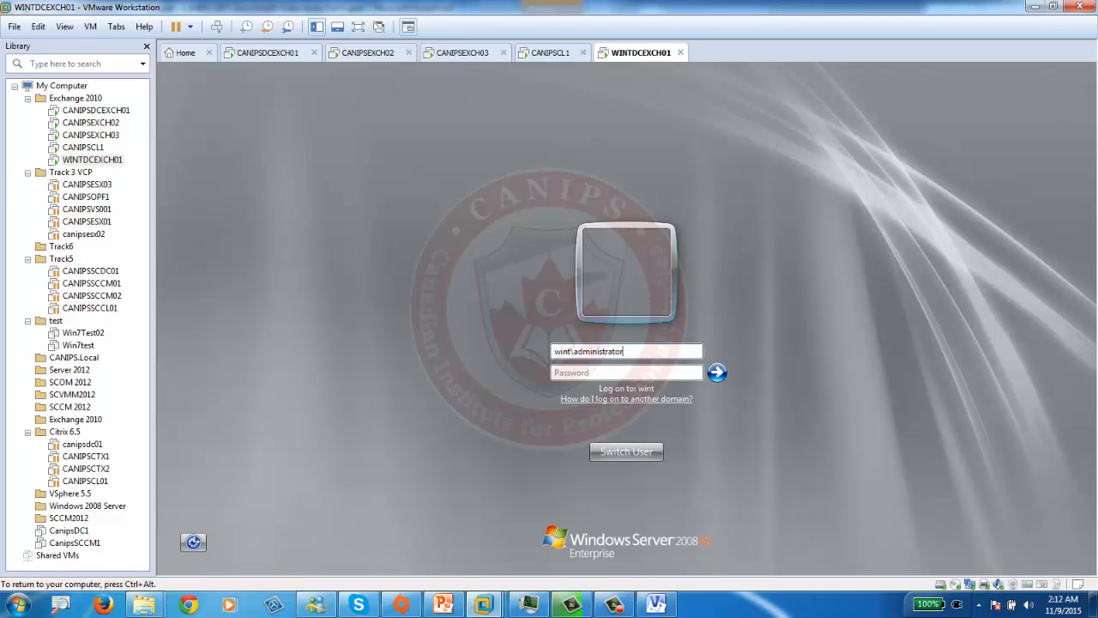
{"action": "key", "text": "Tab"}
{"action": "type", "text": "•"}
{"action": "key", "text": "Return"}
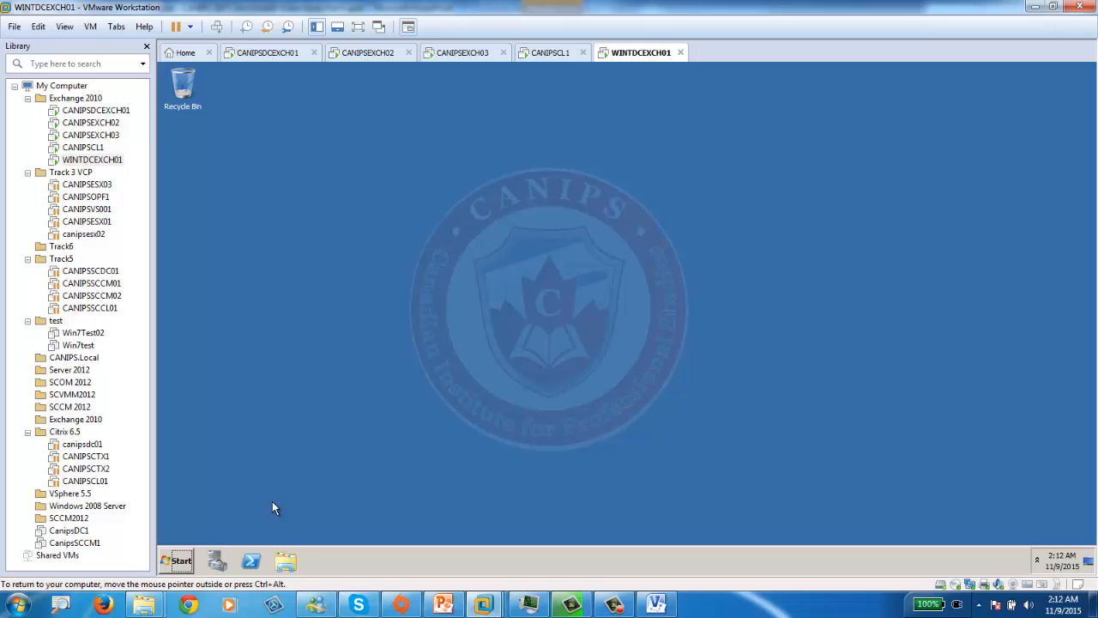
- Launch the Exchange Management Console and Internet Explorer on WINTDCEXCH01
{"action": "left_click", "coordinate": [182, 563]}
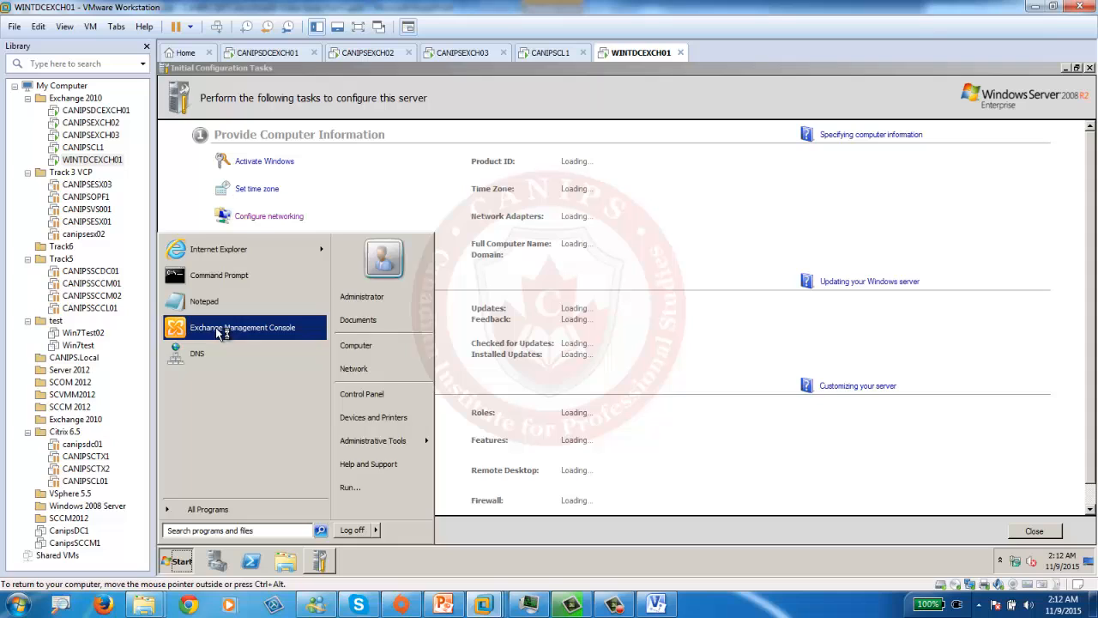
{"action": "left_click", "coordinate": [217, 331]}
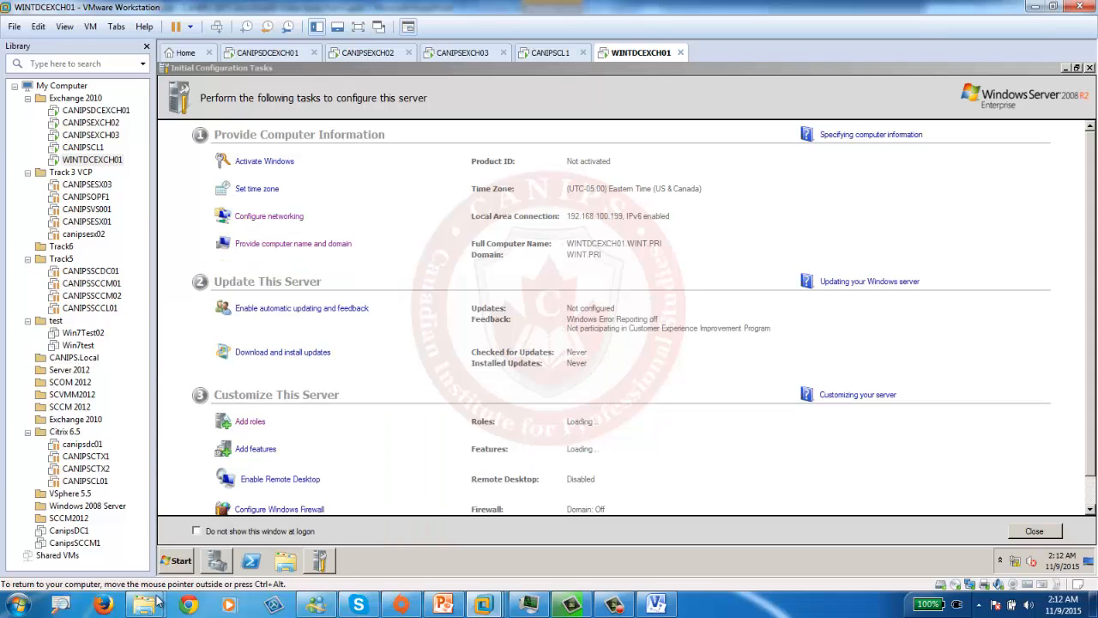
{"action": "left_click", "coordinate": [182, 561]}
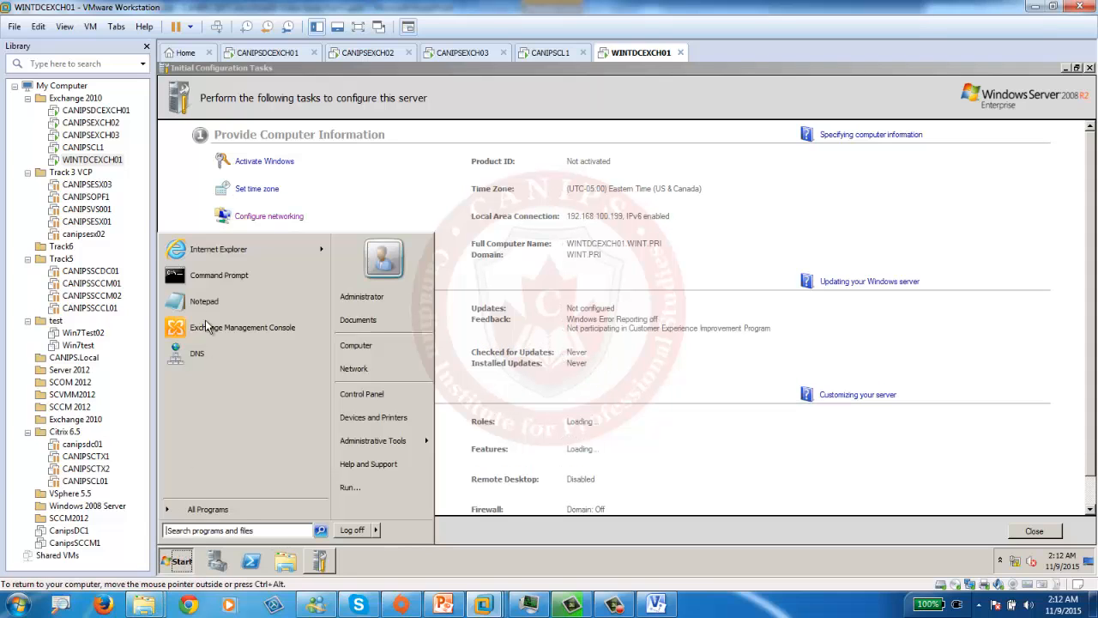
{"action": "left_click", "coordinate": [228, 254]}
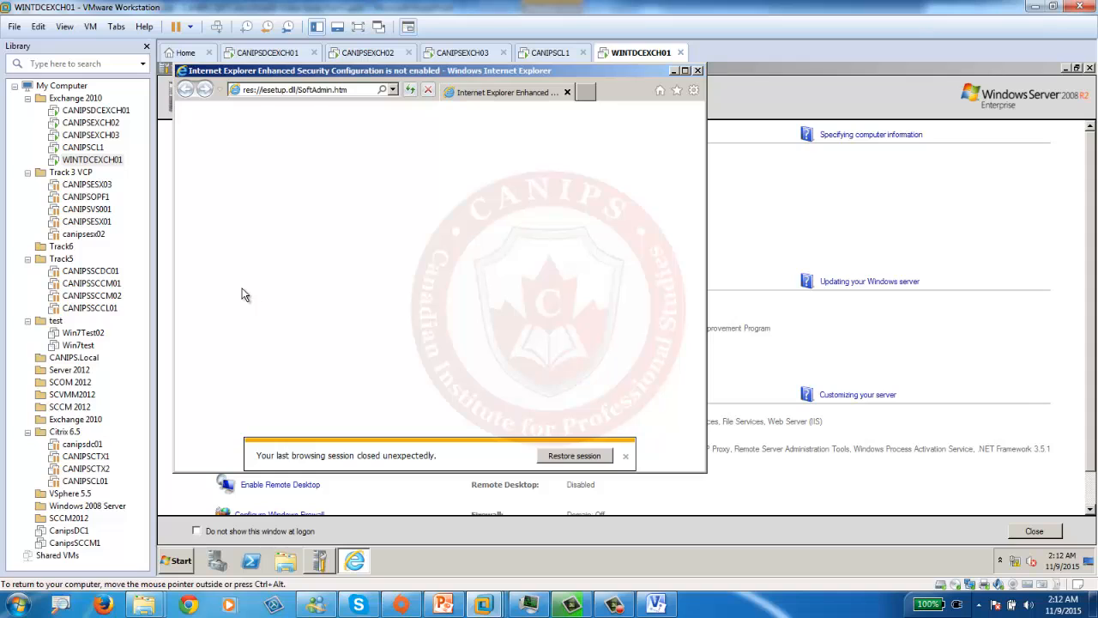
{"action": "left_click", "coordinate": [350, 90]}
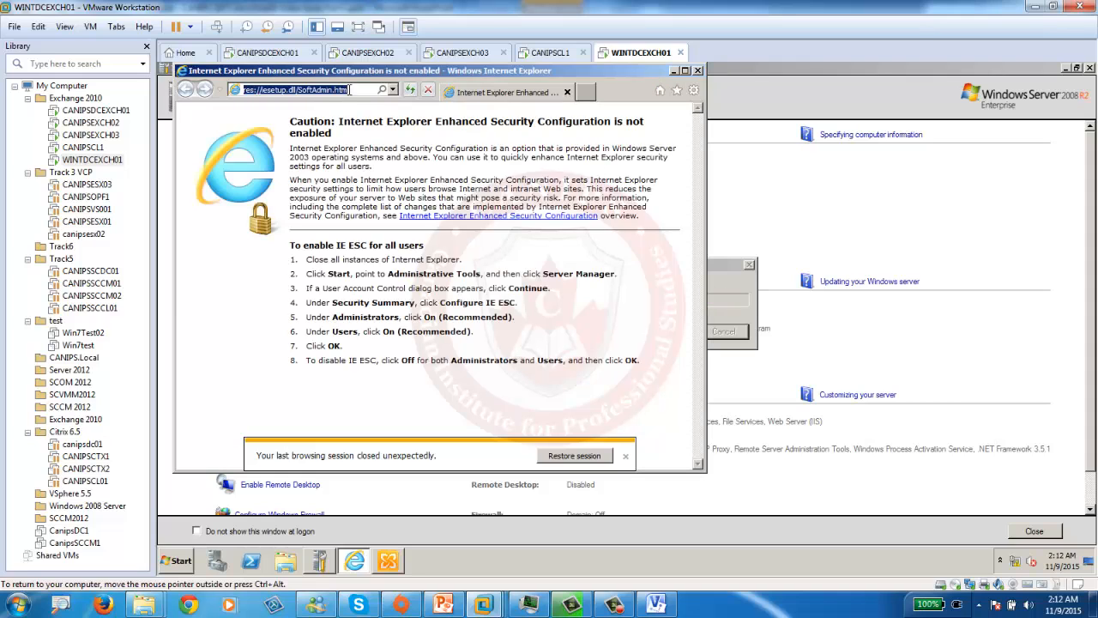
{"action": "left_click", "coordinate": [393, 90]}
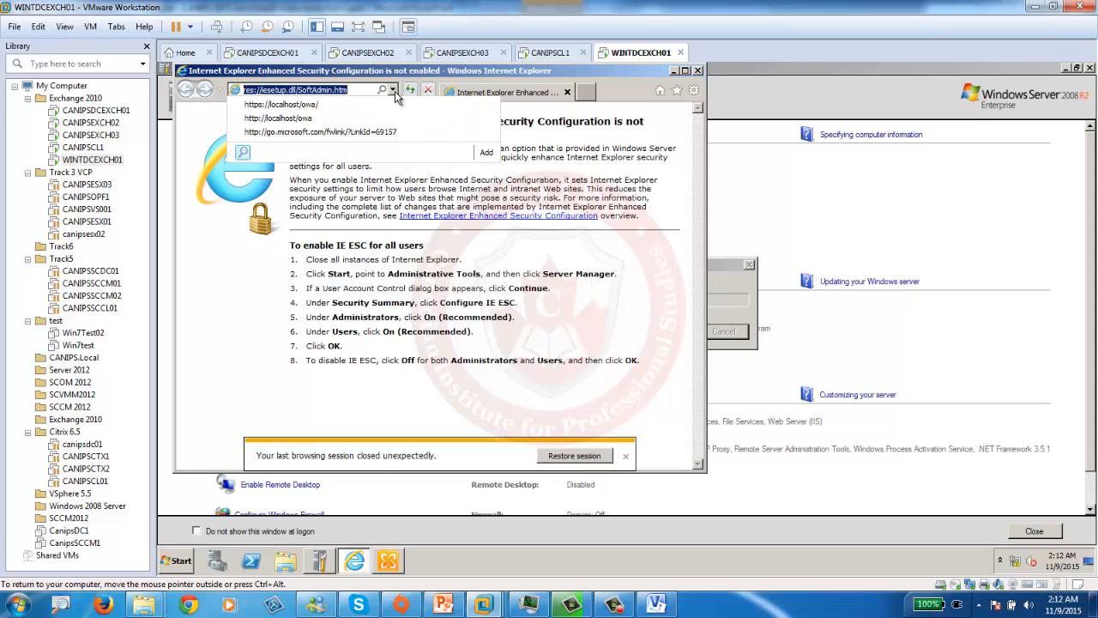
{"action": "left_click", "coordinate": [307, 106]}
{"action": "left_click", "coordinate": [370, 294]}
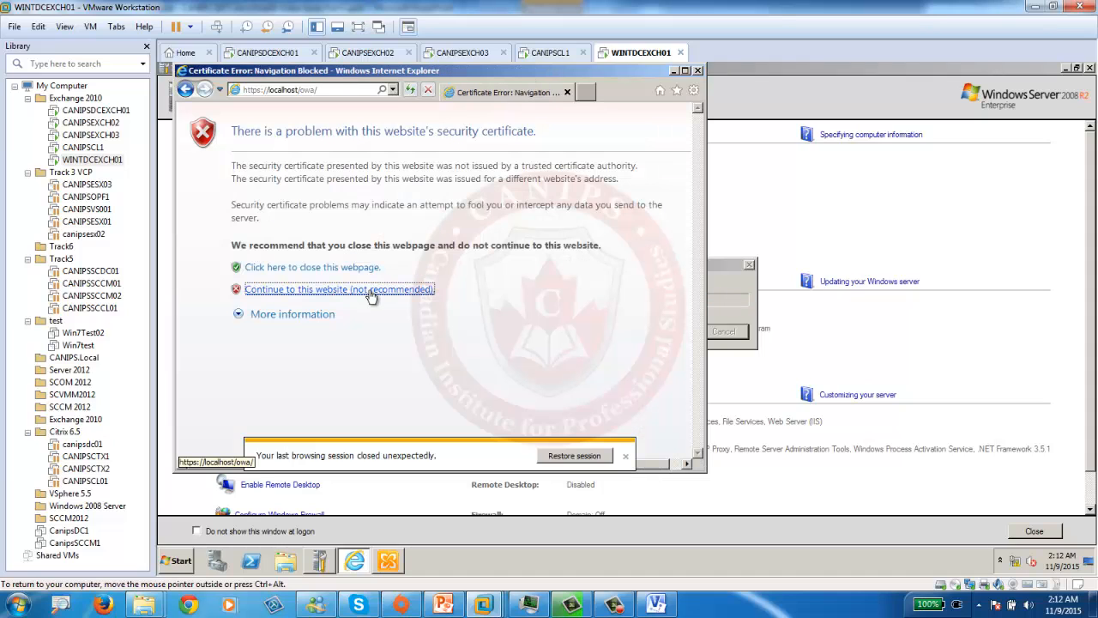
- Snap Internet Explorer to the right half and sign in to OWA as wint\administrator
{"action": "left_click_drag", "start_coordinate": [468, 69], "coordinate": [1092, 112]}
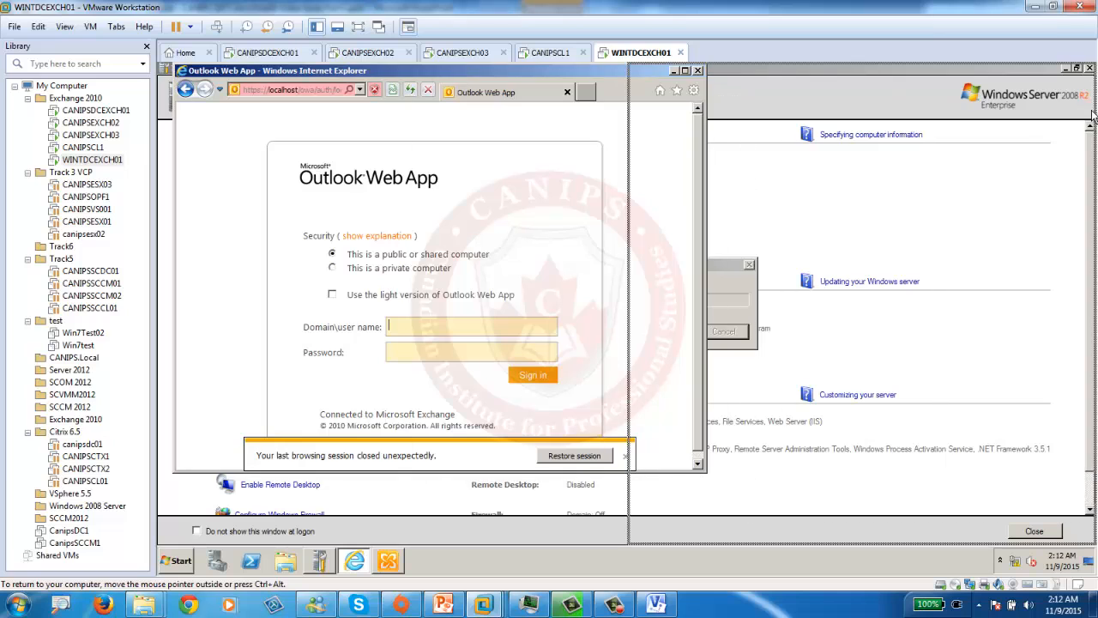
{"action": "left_click_drag", "start_coordinate": [984, 161], "coordinate": [986, 162]}
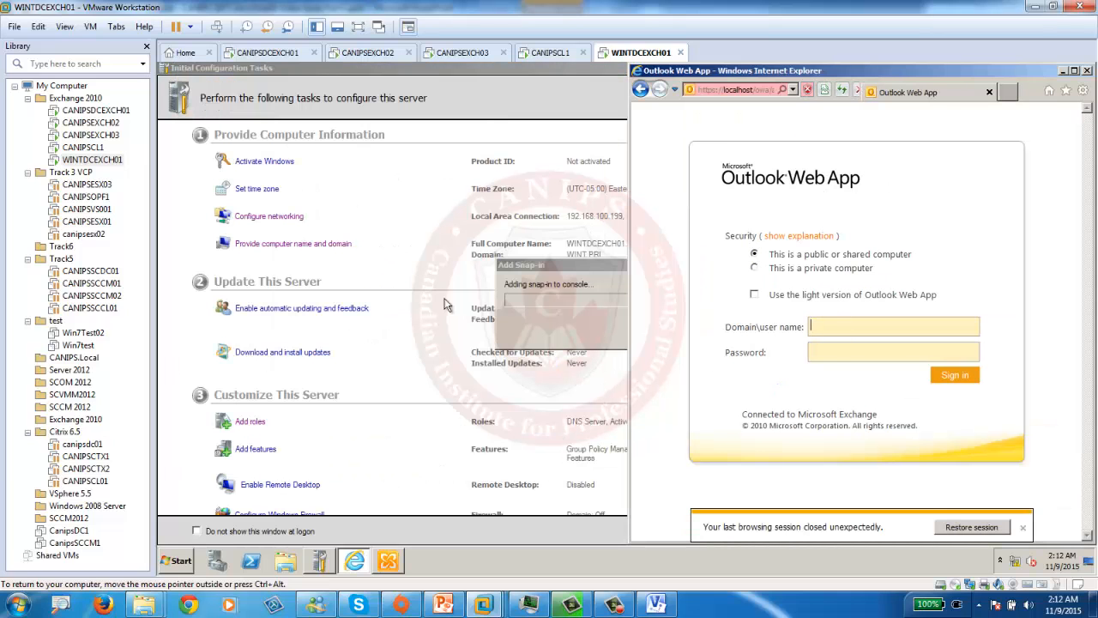
{"action": "left_click", "coordinate": [856, 324]}
{"action": "type", "text": "wint\\"}
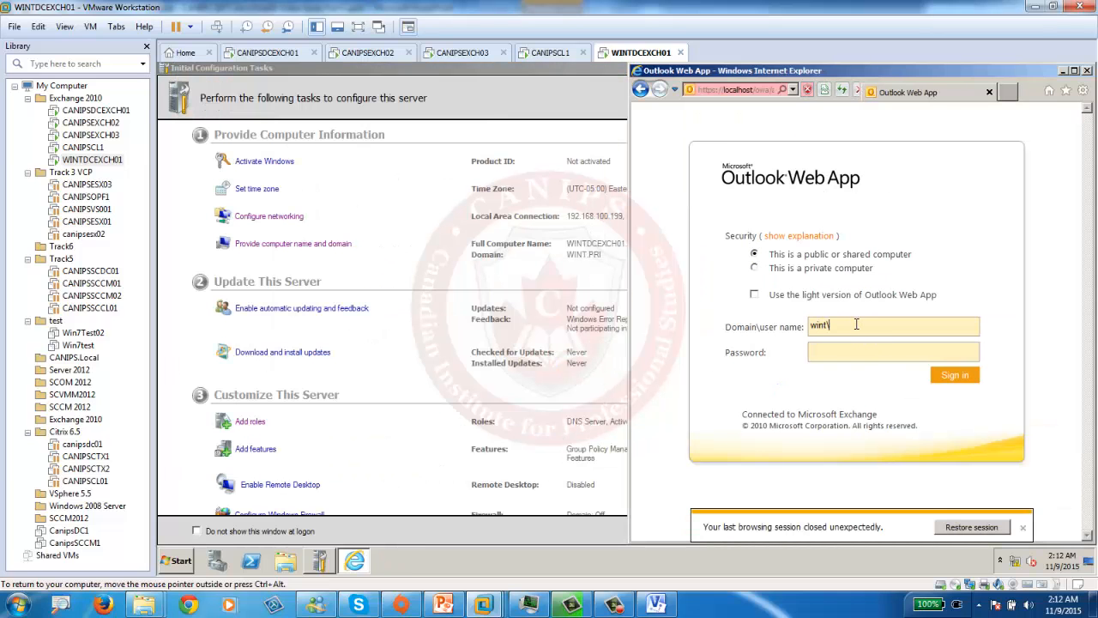
{"action": "type", "text": "administra••"}
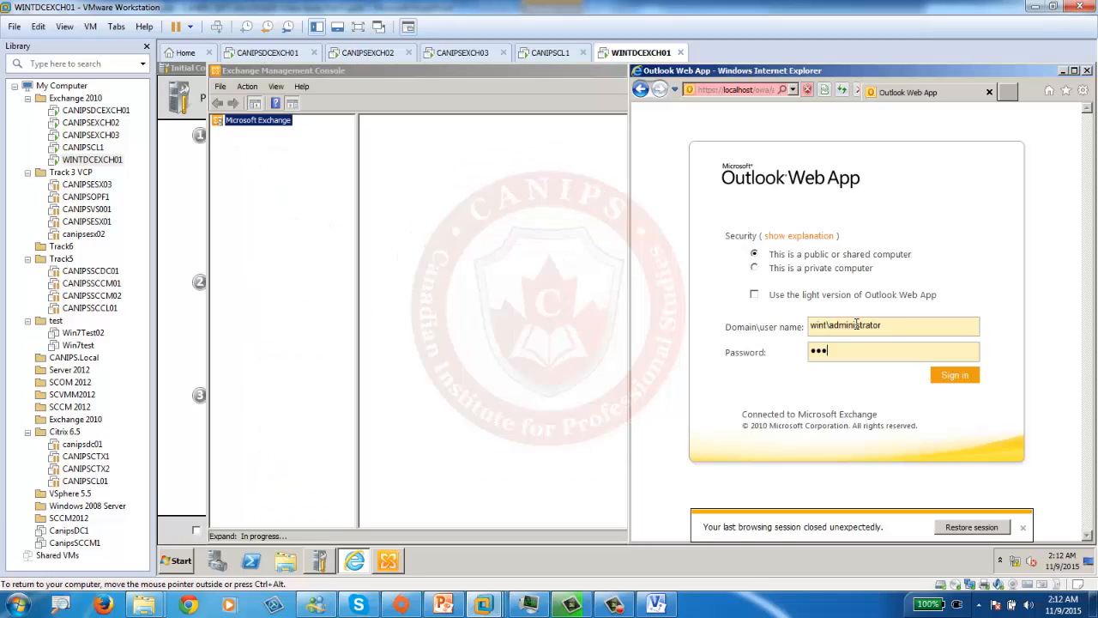
{"action": "type", "text": "••••"}
{"action": "key", "text": "Return"}
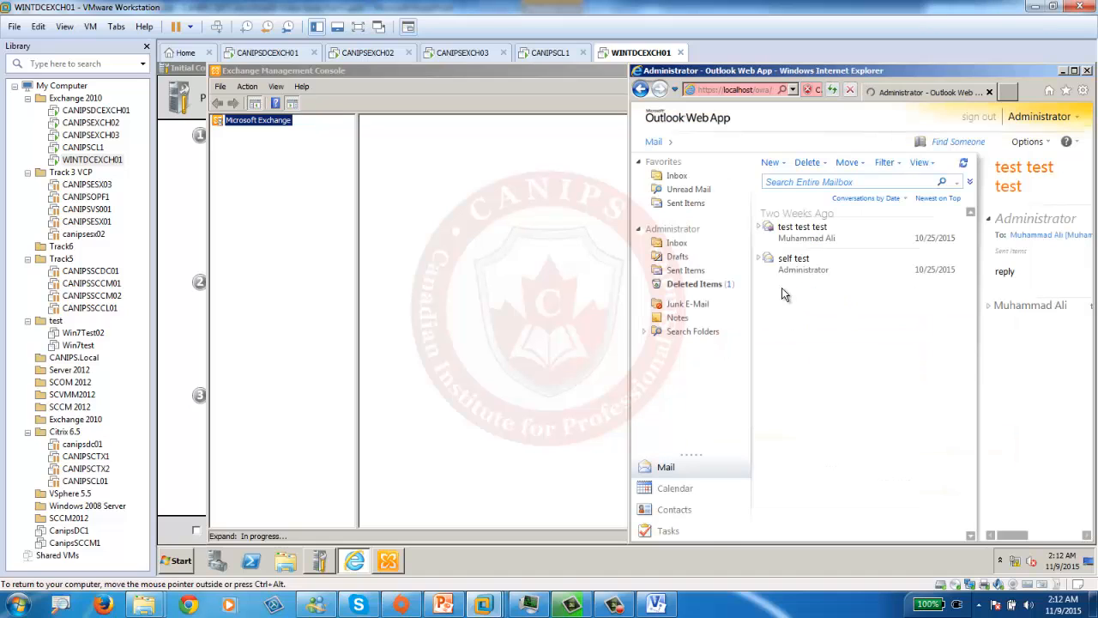
- Open the Inbox, snap the Exchange console to the left half and maximize Outlook Web App
{"action": "left_click", "coordinate": [693, 246]}
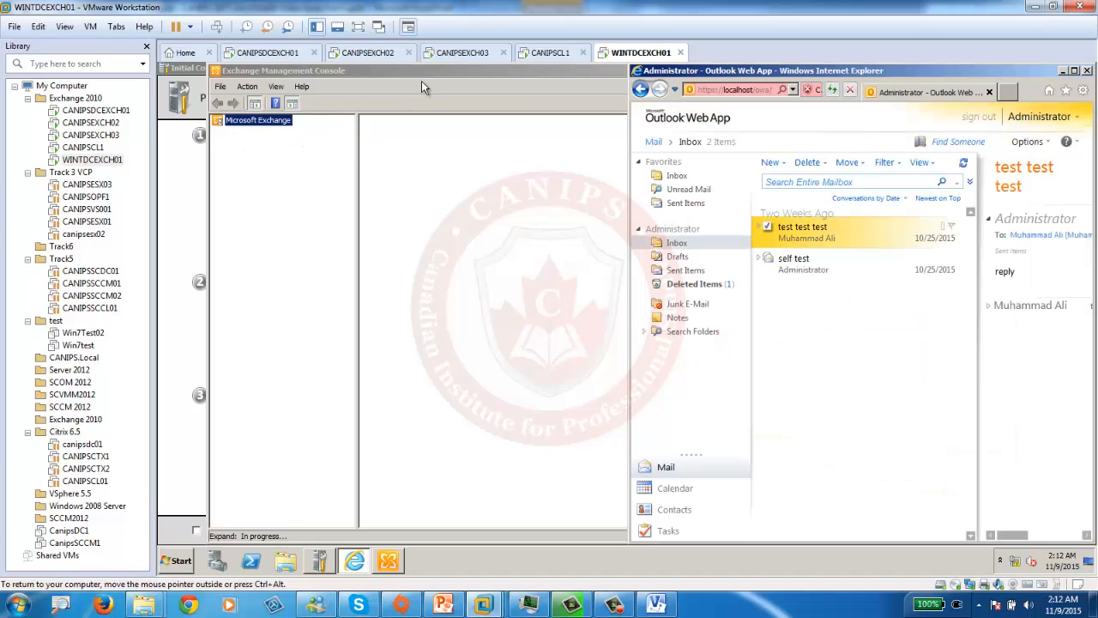
{"action": "left_click", "coordinate": [359, 69]}
{"action": "left_click_drag", "start_coordinate": [359, 70], "coordinate": [159, 71]}
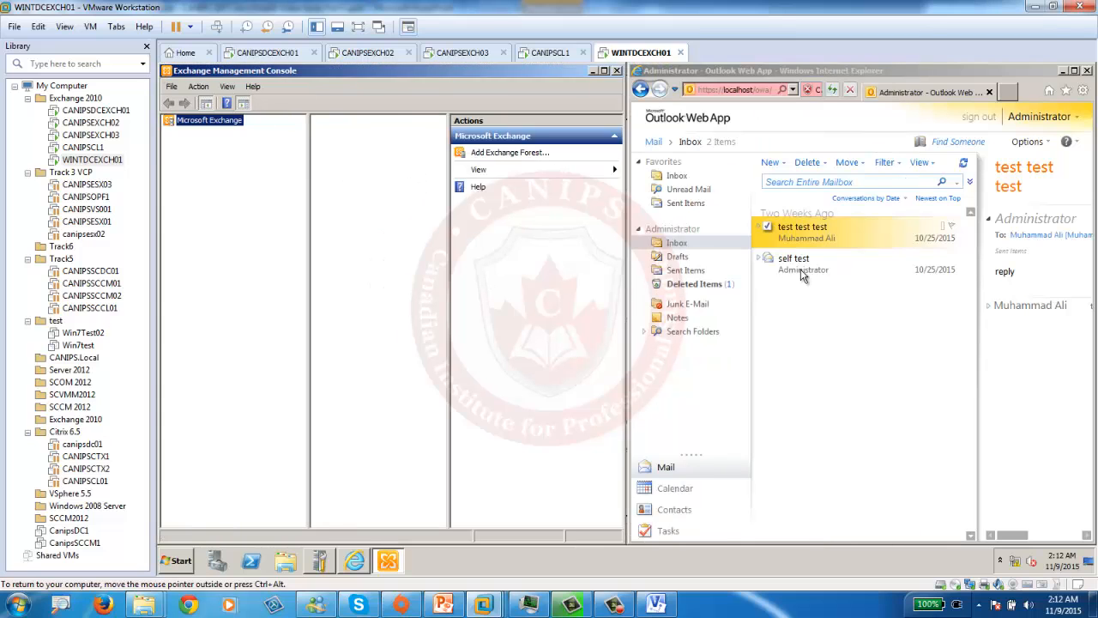
{"action": "left_click_drag", "start_coordinate": [765, 71], "coordinate": [392, 64]}
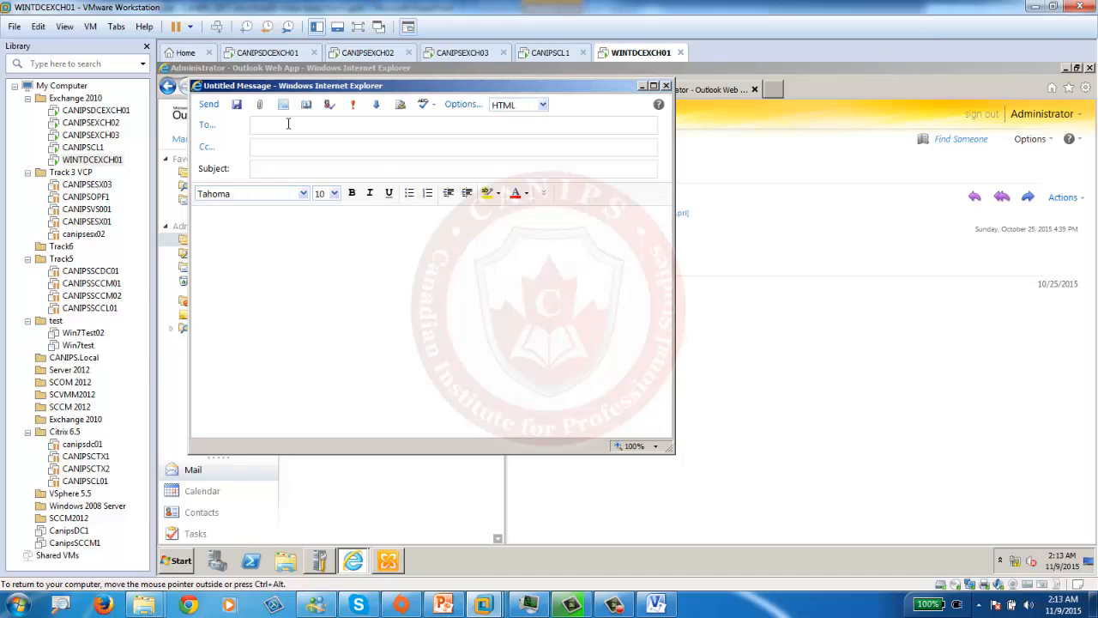
- Send 'testing local mailflow' to Administrator, then open it in the Inbox
{"action": "type", "text": "adminis"}
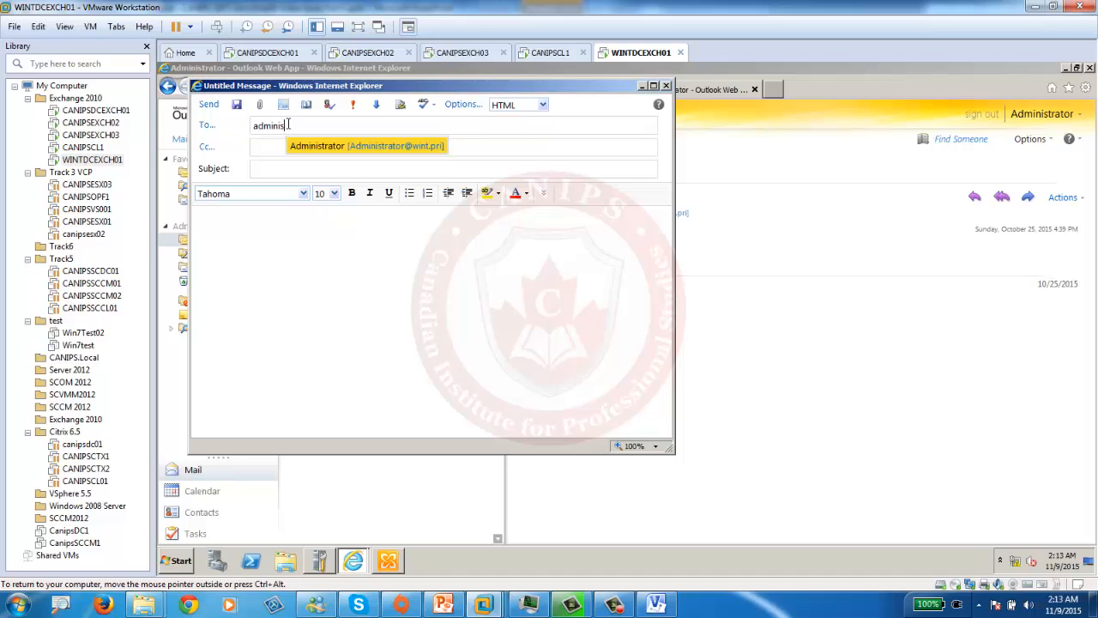
{"action": "type", "text": "trator"}
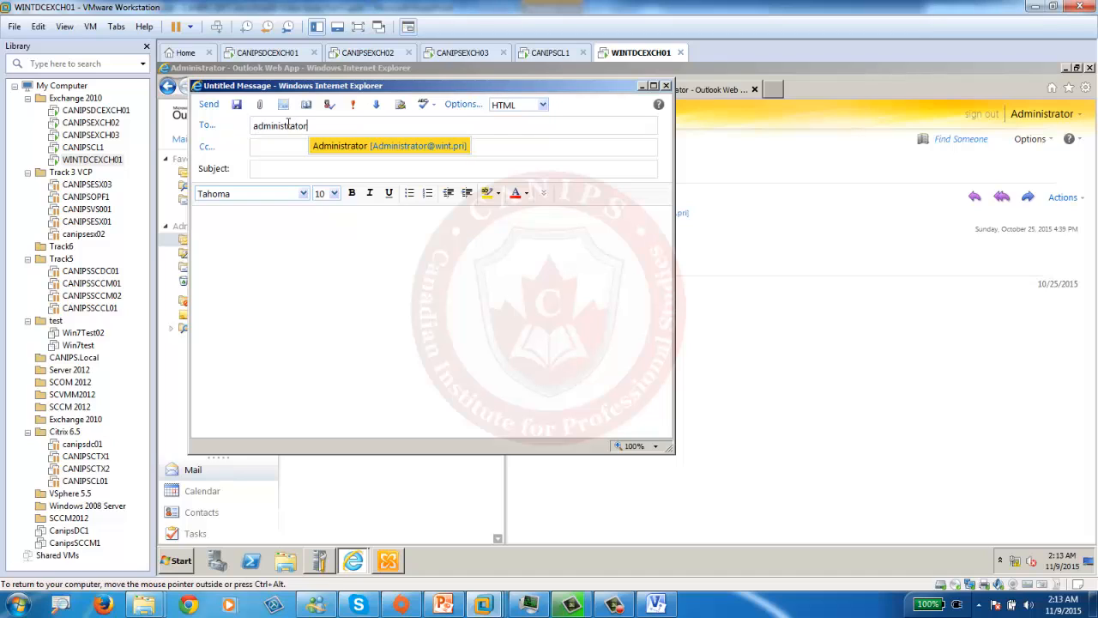
{"action": "left_click", "coordinate": [450, 148]}
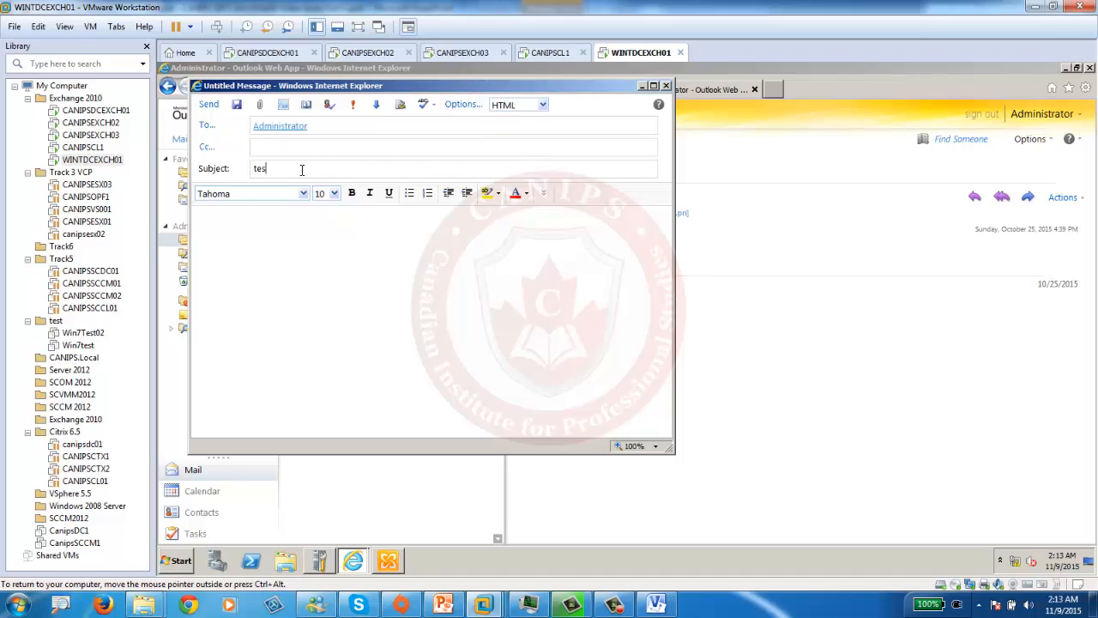
{"action": "left_click", "coordinate": [301, 170]}
{"action": "type", "text": "testing "}
{"action": "type", "text": "load"}
{"action": "type", "text": "l ma"}
{"action": "type", "text": "ilflow"}
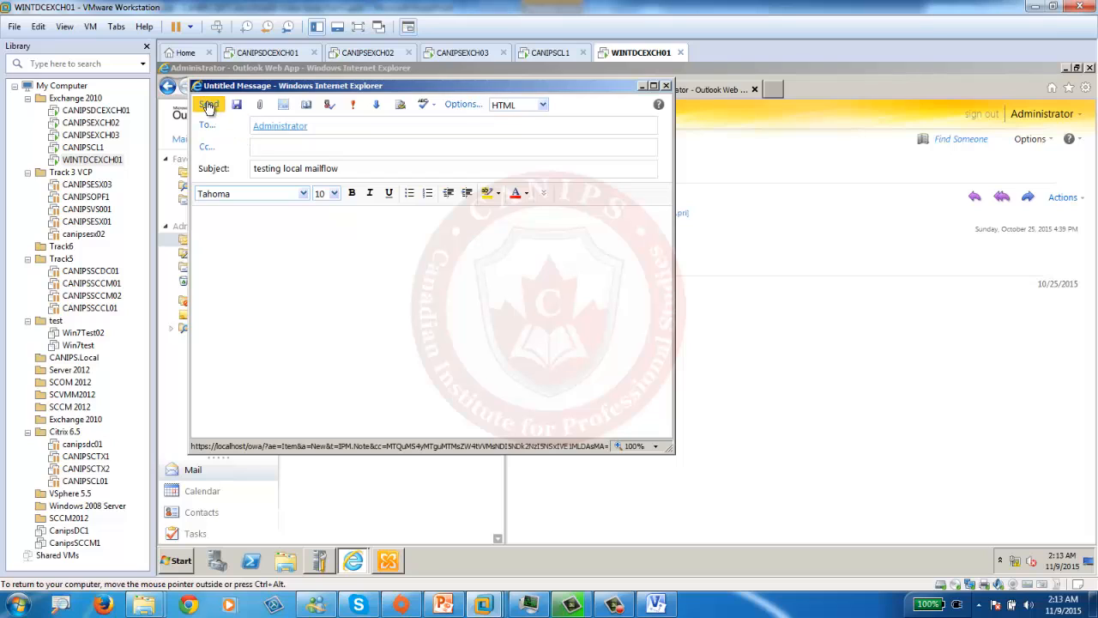
{"action": "key", "text": "alt+s"}
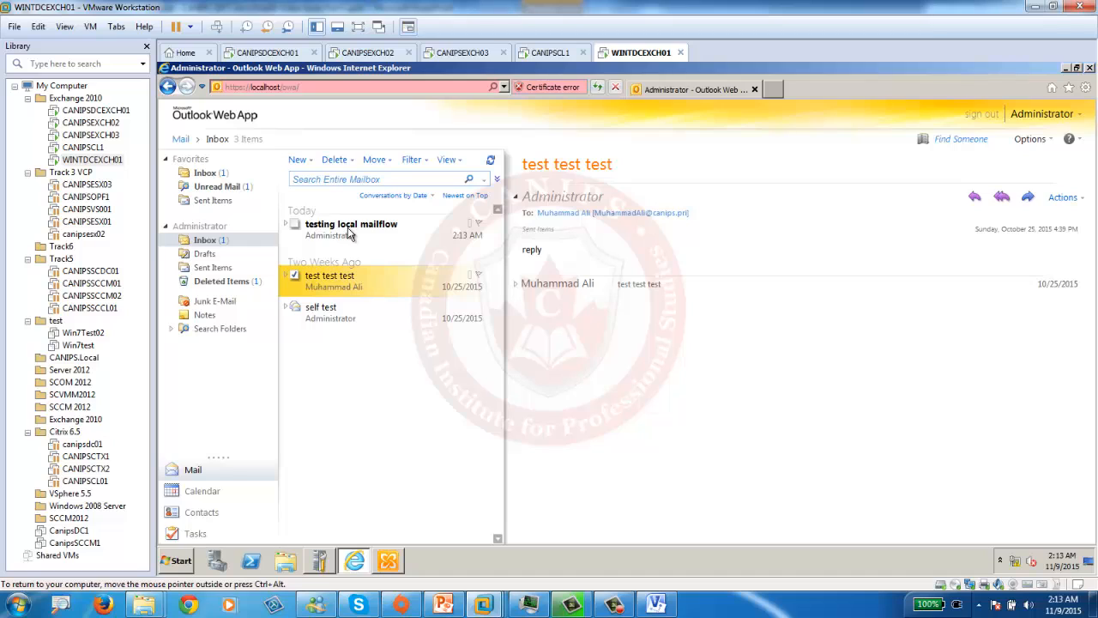
{"action": "left_click", "coordinate": [348, 233]}
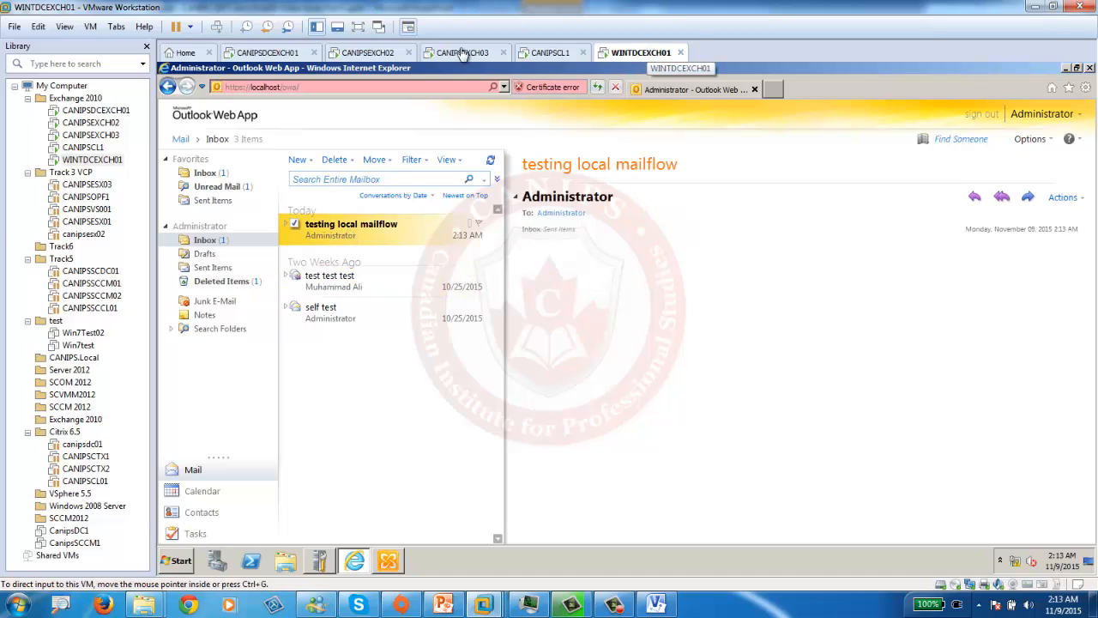
- On CANIPSDCEXCH01, send a test message to the wint.pri administrator, then return to WINTDCEXCH01
{"action": "left_click", "coordinate": [256, 52]}
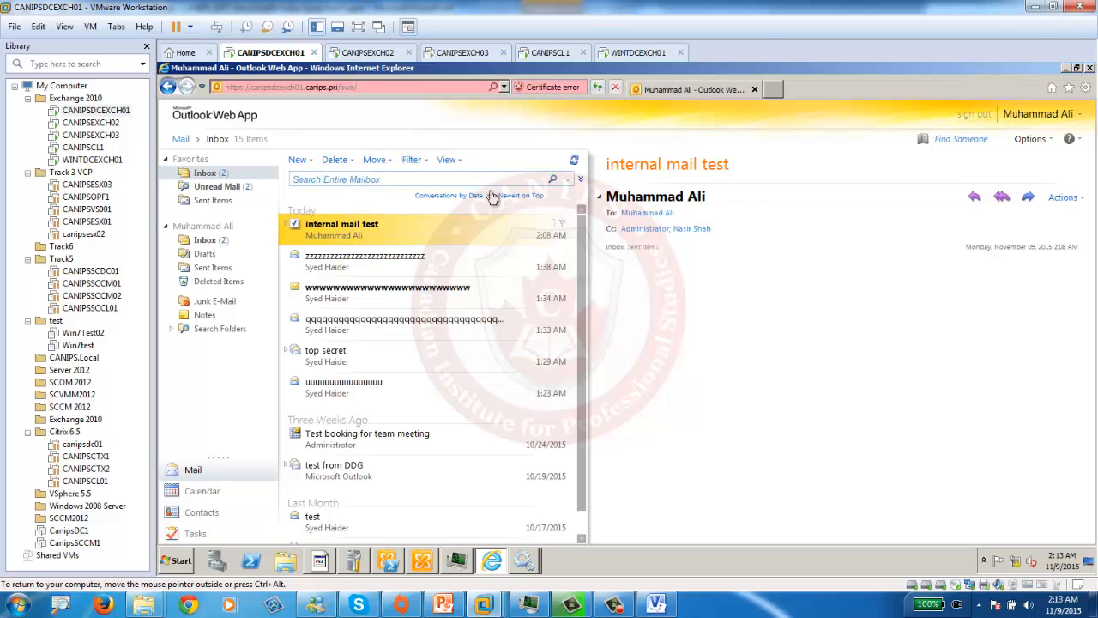
{"action": "left_click", "coordinate": [296, 161]}
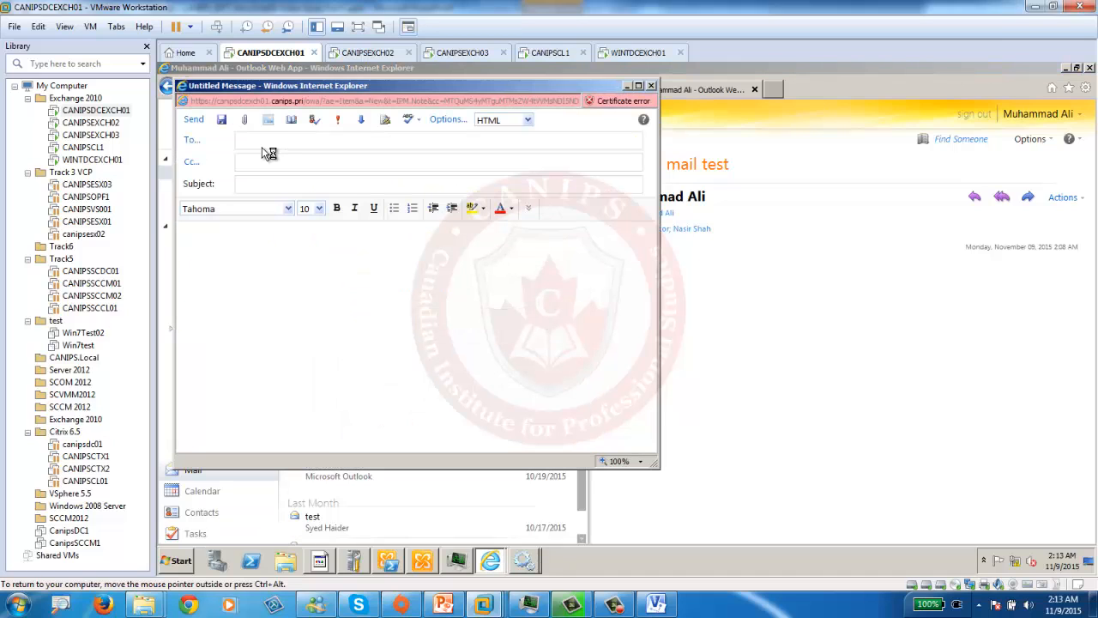
{"action": "left_click", "coordinate": [193, 119]}
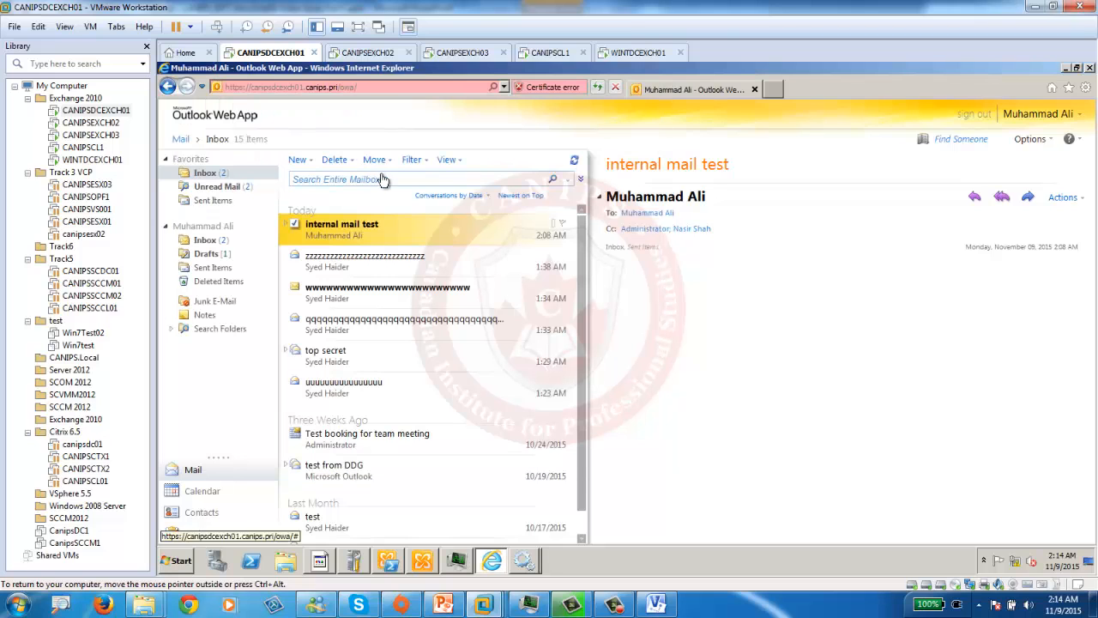
{"action": "left_click", "coordinate": [603, 50]}
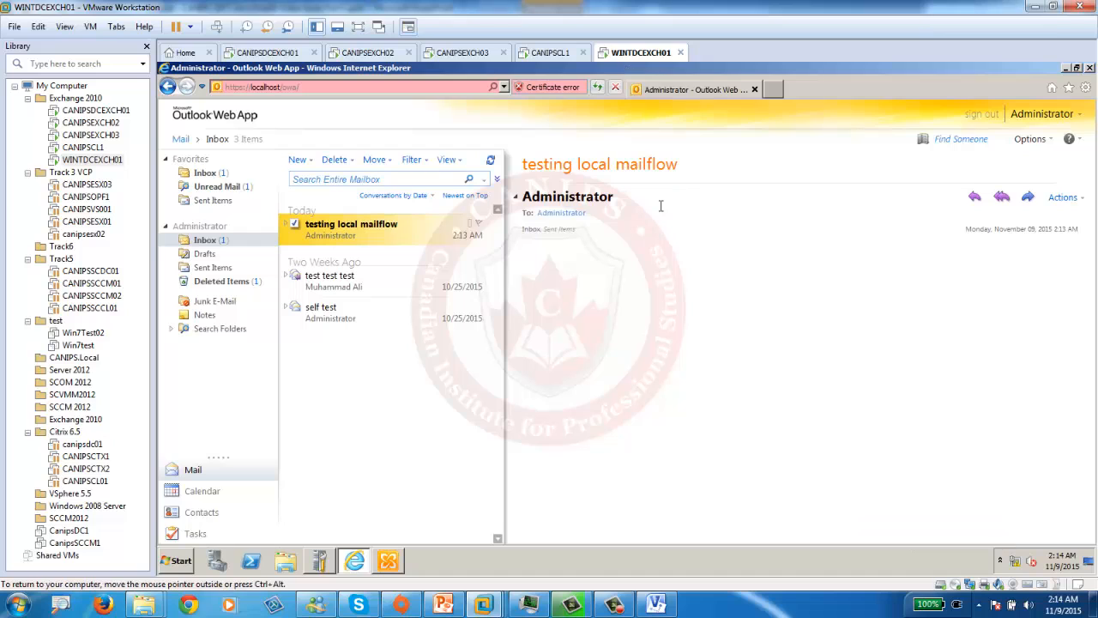
- Compose 'test from wint admin' to the canips.pri user's address and send it
{"action": "left_click", "coordinate": [300, 165]}
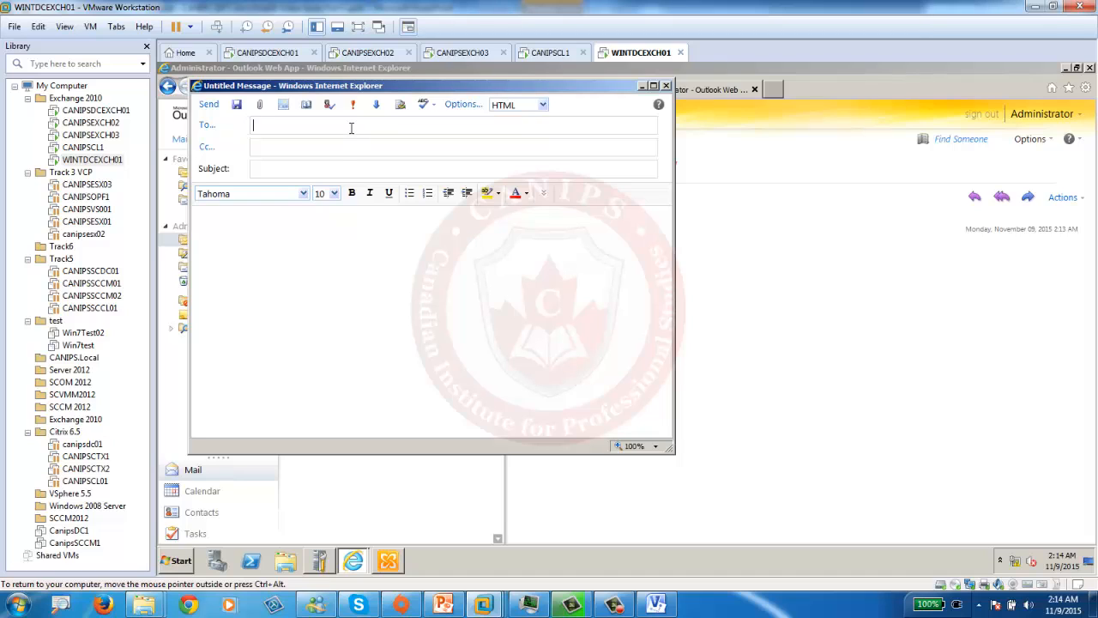
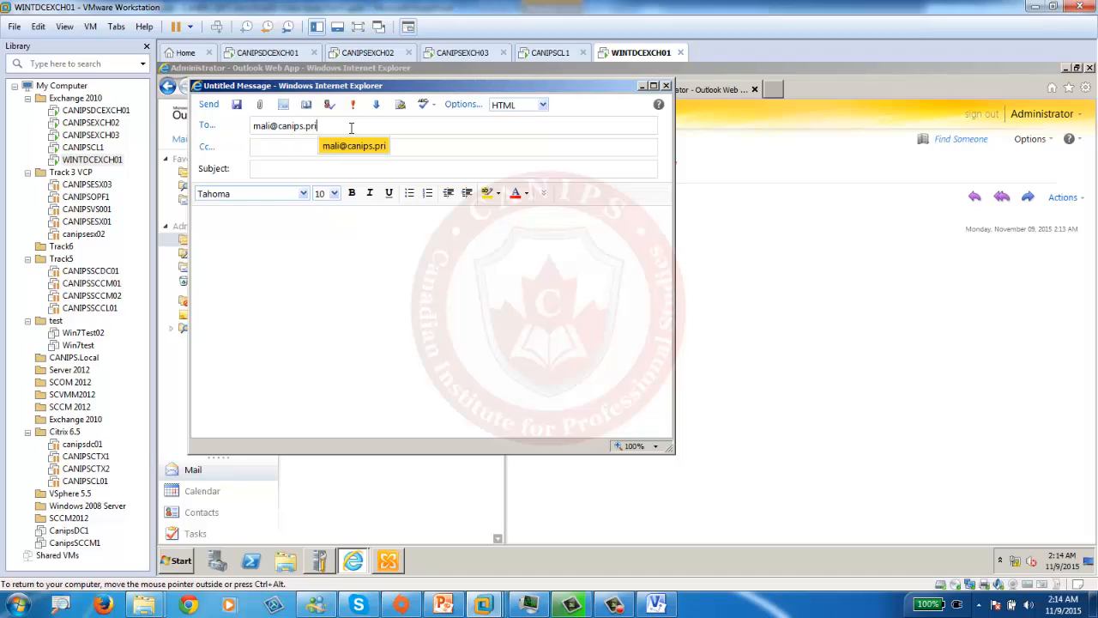
{"action": "left_click", "coordinate": [290, 166]}
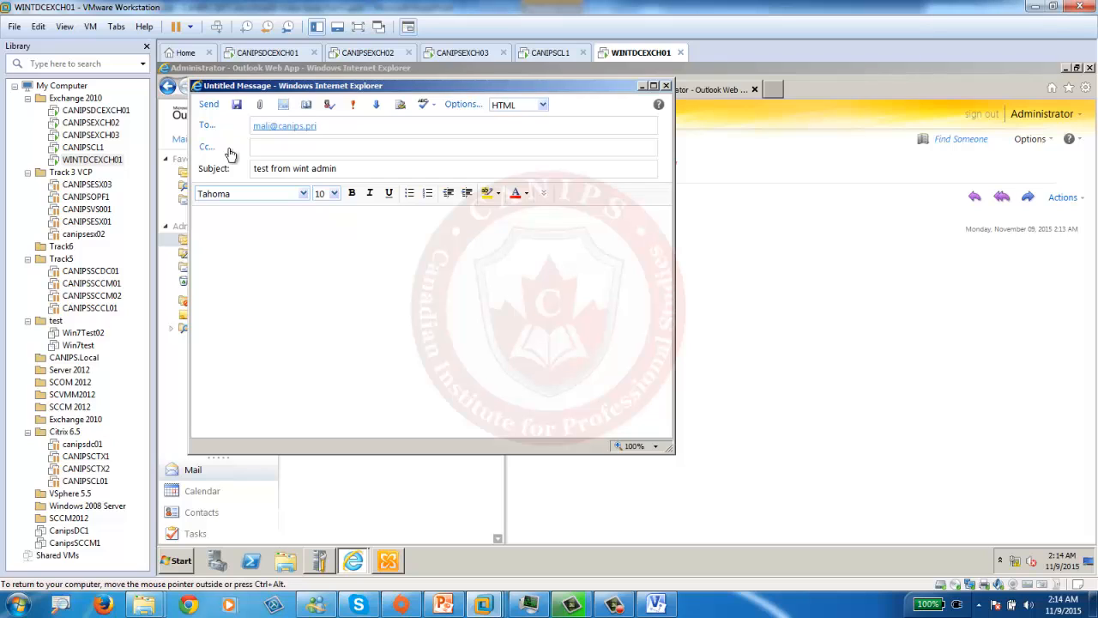
{"action": "left_click", "coordinate": [208, 104]}
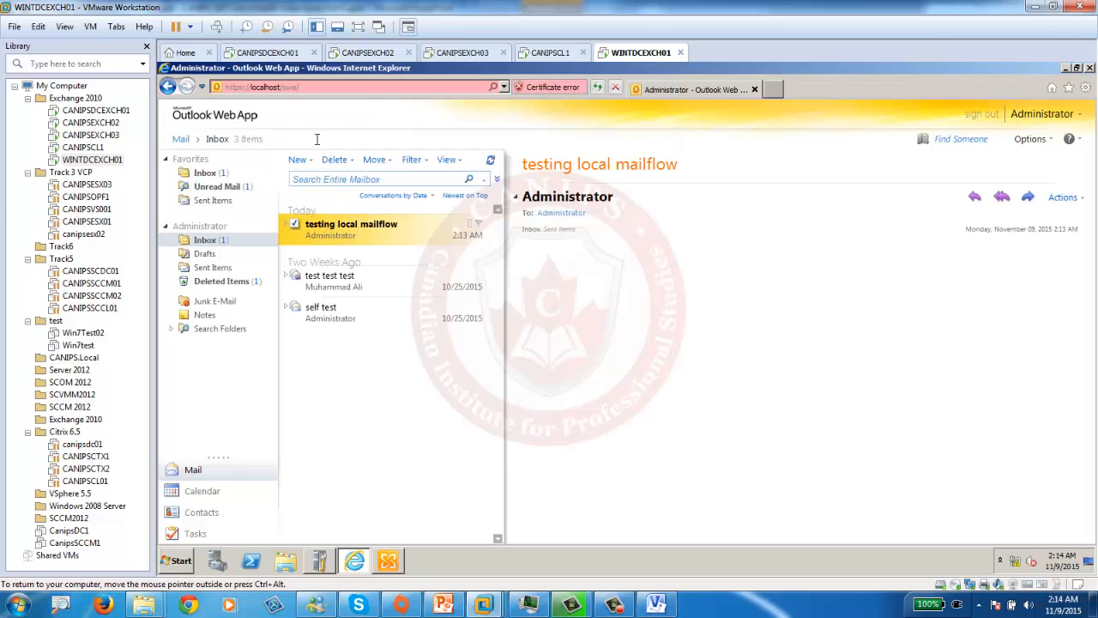
- Refresh WINTDCEXCH01's OWA, check 'test from wint admin' in Sent Items, then go to CANIPSDCEXCH01
{"action": "left_click", "coordinate": [278, 52]}
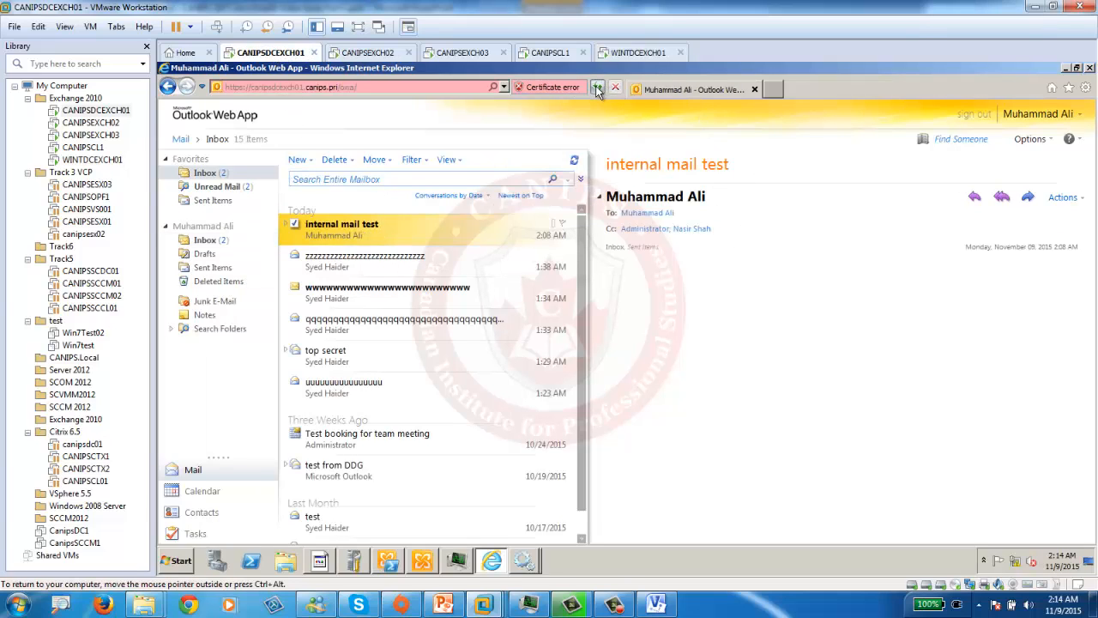
{"action": "left_click", "coordinate": [635, 52]}
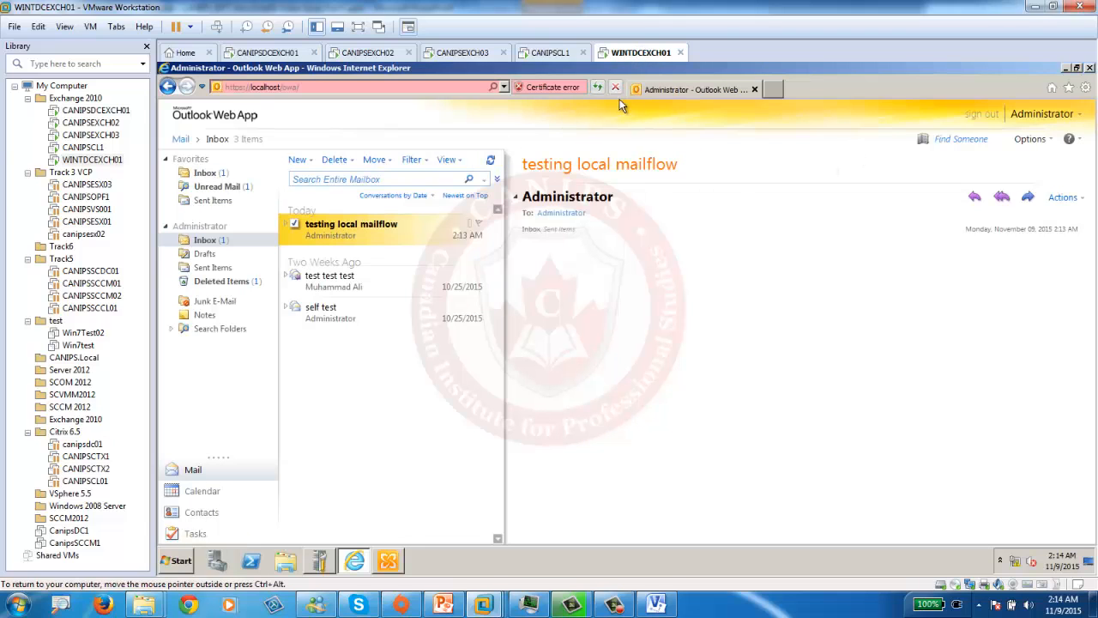
{"action": "left_click", "coordinate": [602, 88]}
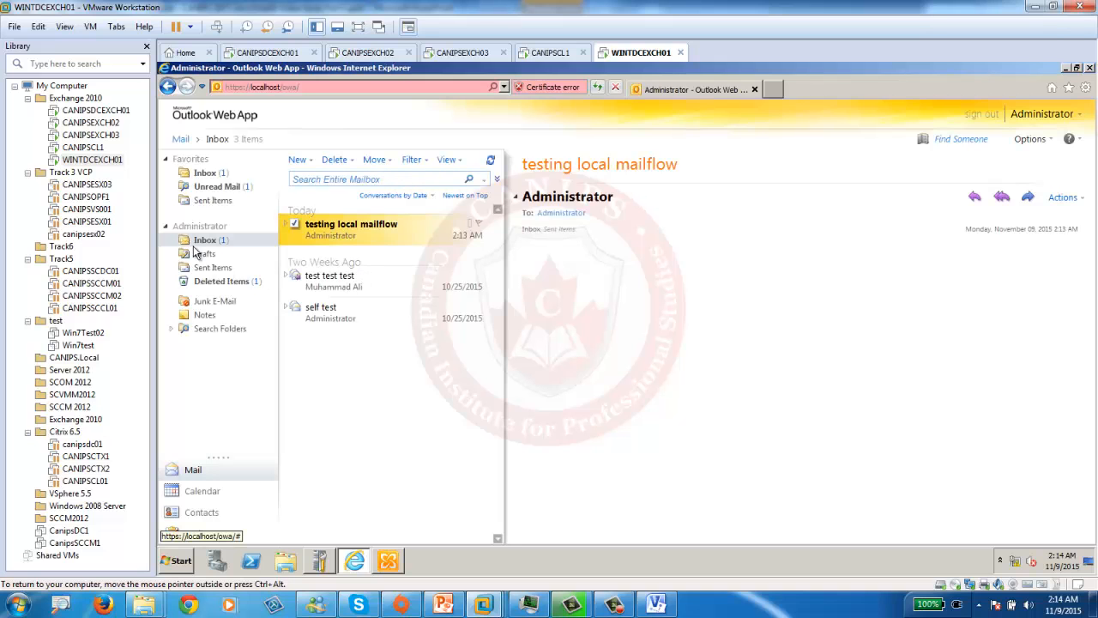
{"action": "left_click", "coordinate": [209, 268]}
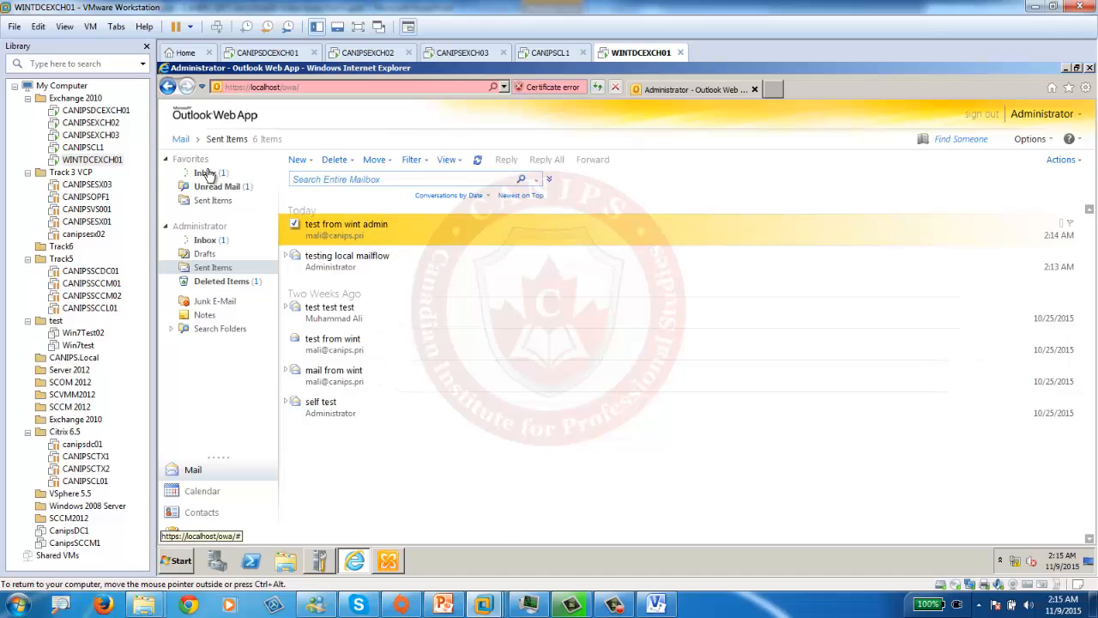
{"action": "left_click", "coordinate": [209, 173]}
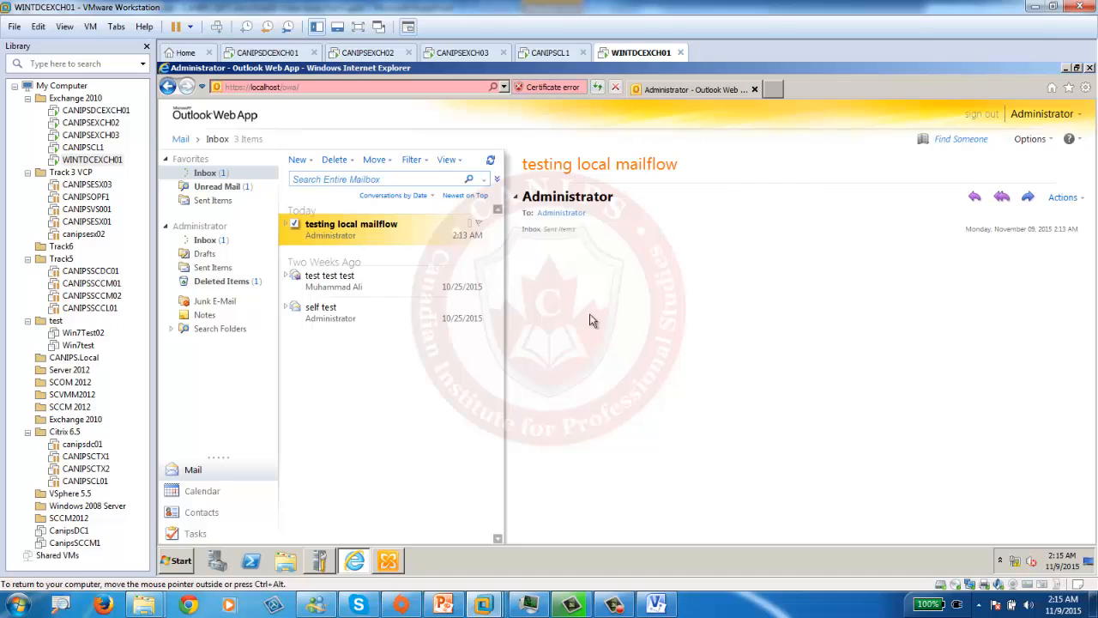
{"action": "left_click", "coordinate": [283, 55]}
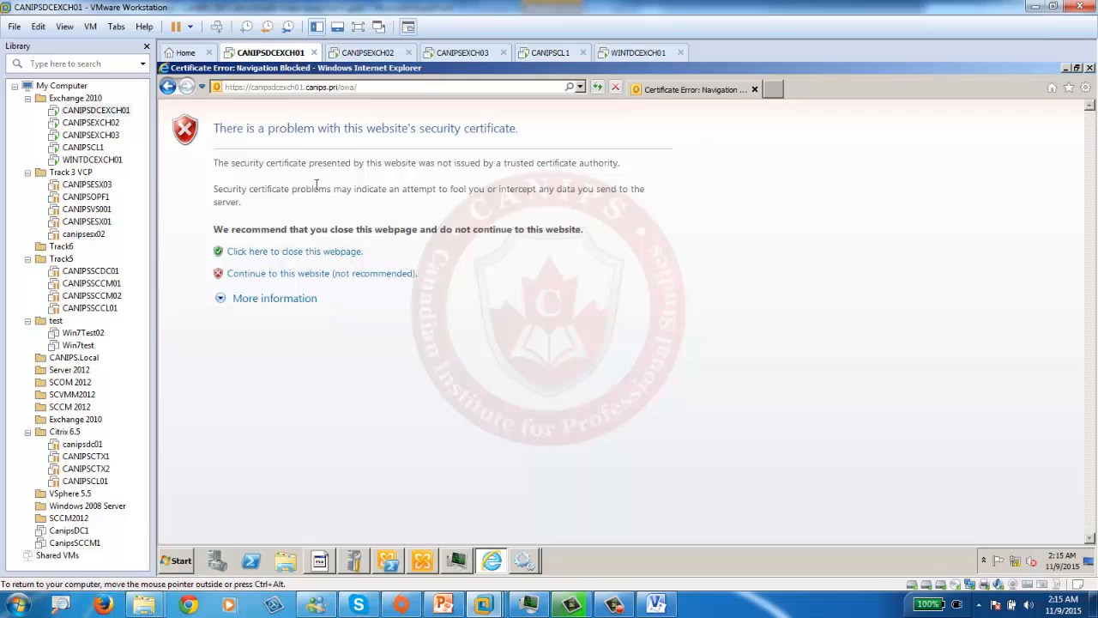
- Pass the certificate warning, check CANIPS Sent Items, and bring up the Exchange Management Console
{"action": "left_click", "coordinate": [349, 275]}
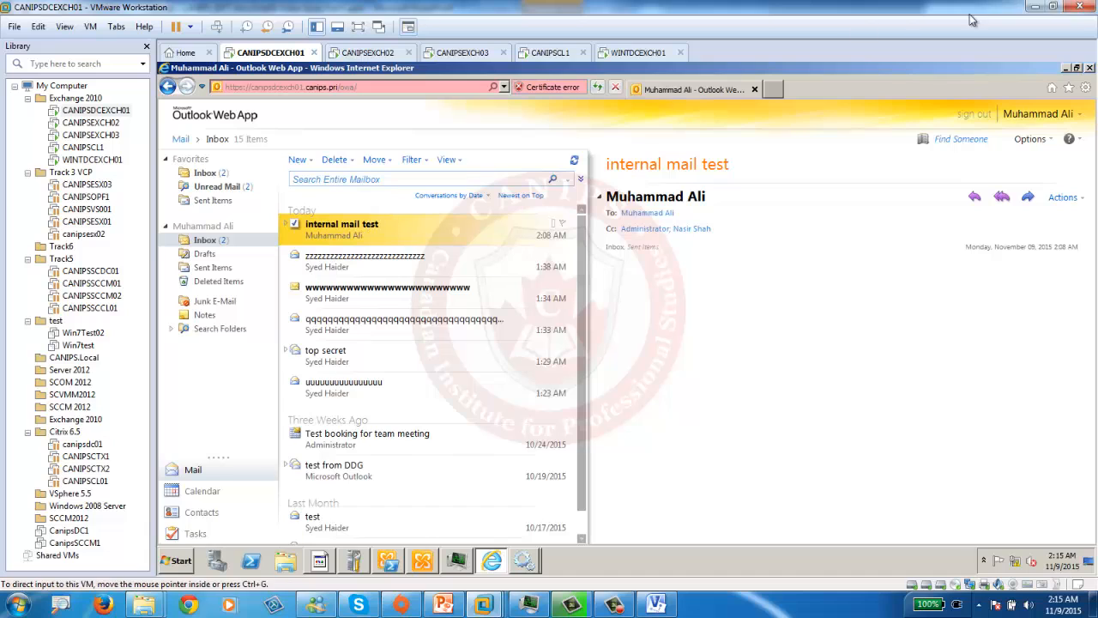
{"action": "left_click", "coordinate": [214, 268]}
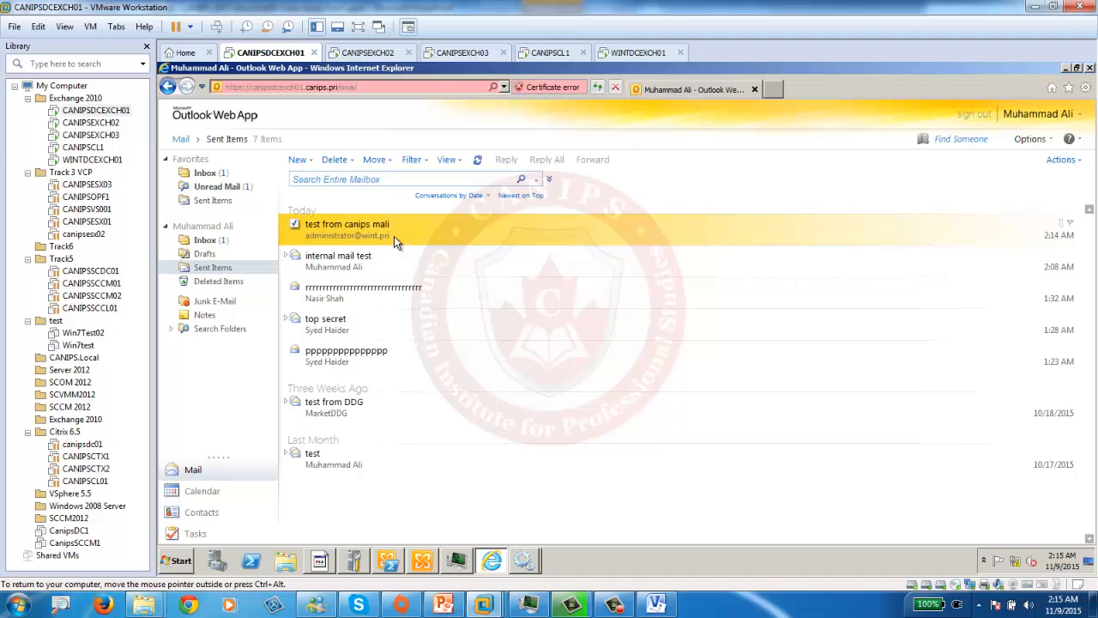
{"action": "left_click", "coordinate": [423, 560]}
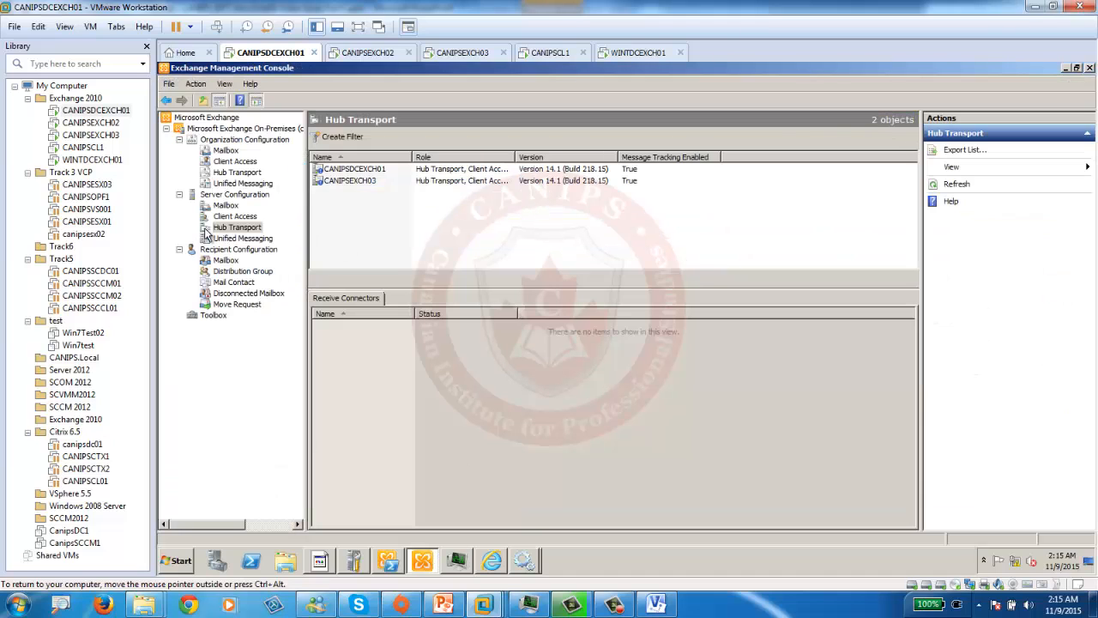
- Launch Queue Viewer from the Exchange Toolbox on CANIPSDCEXCH01, then switch to WINTDCEXCH01
{"action": "left_click", "coordinate": [211, 318]}
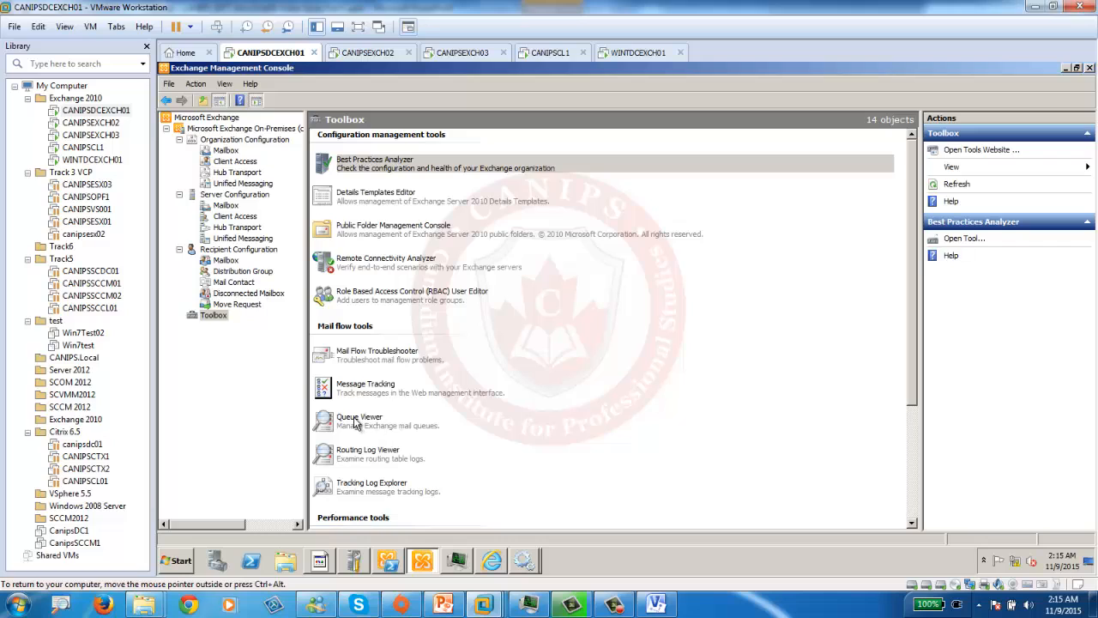
{"action": "left_click", "coordinate": [356, 424]}
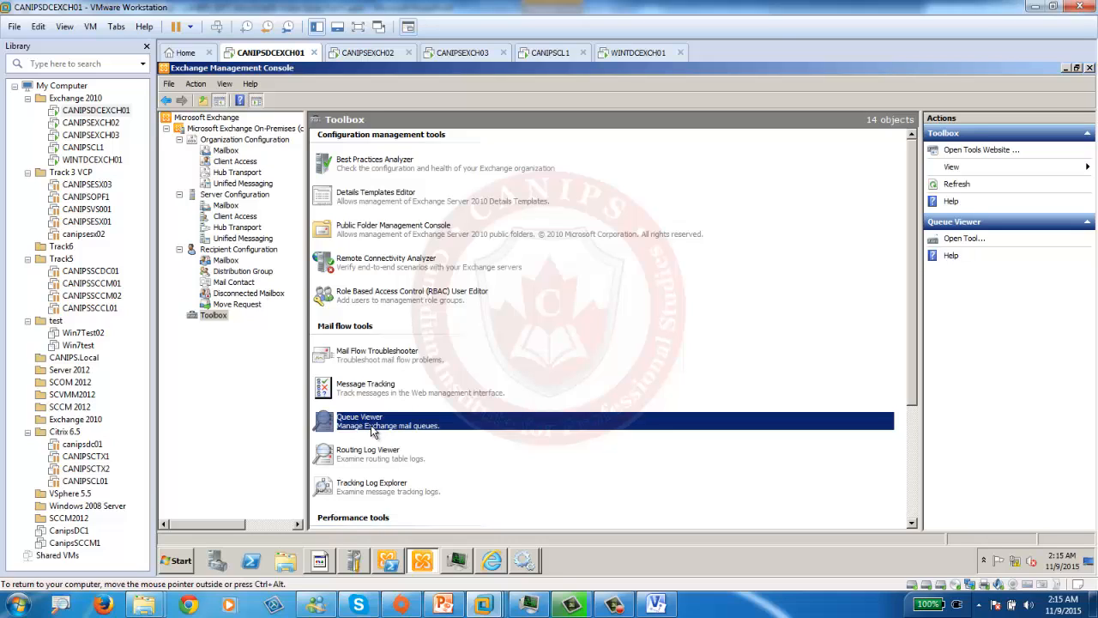
{"action": "double_click", "coordinate": [374, 429]}
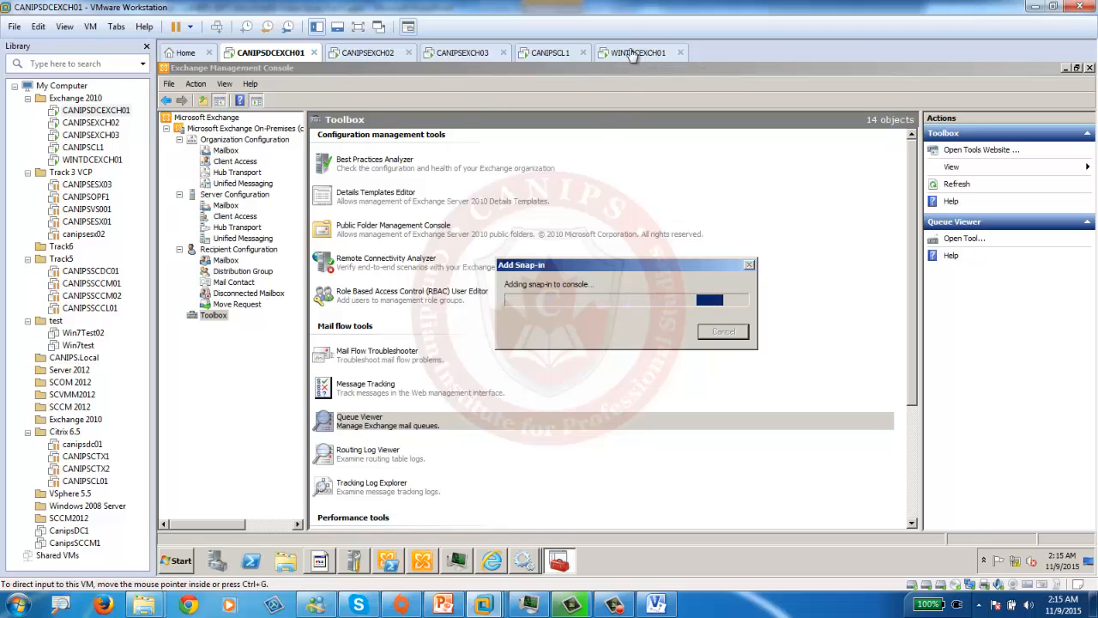
{"action": "left_click", "coordinate": [631, 53]}
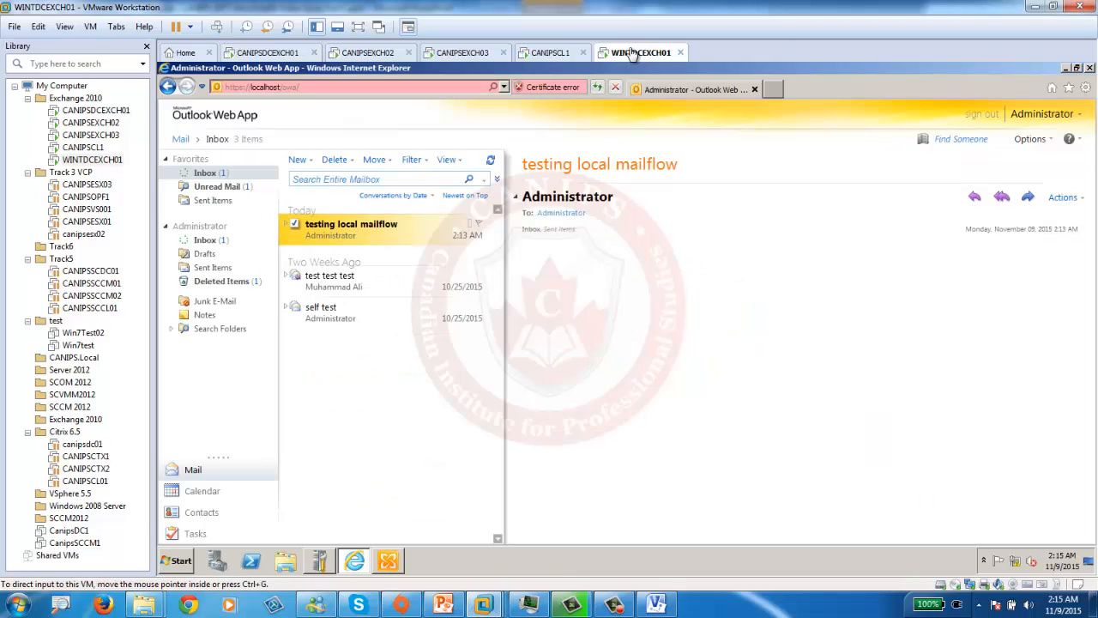
- Open WINTDCEXCH01's Exchange Toolbox maximized, then check CANIPSDCEXCH01's empty Queue Viewer
{"action": "left_click", "coordinate": [176, 562]}
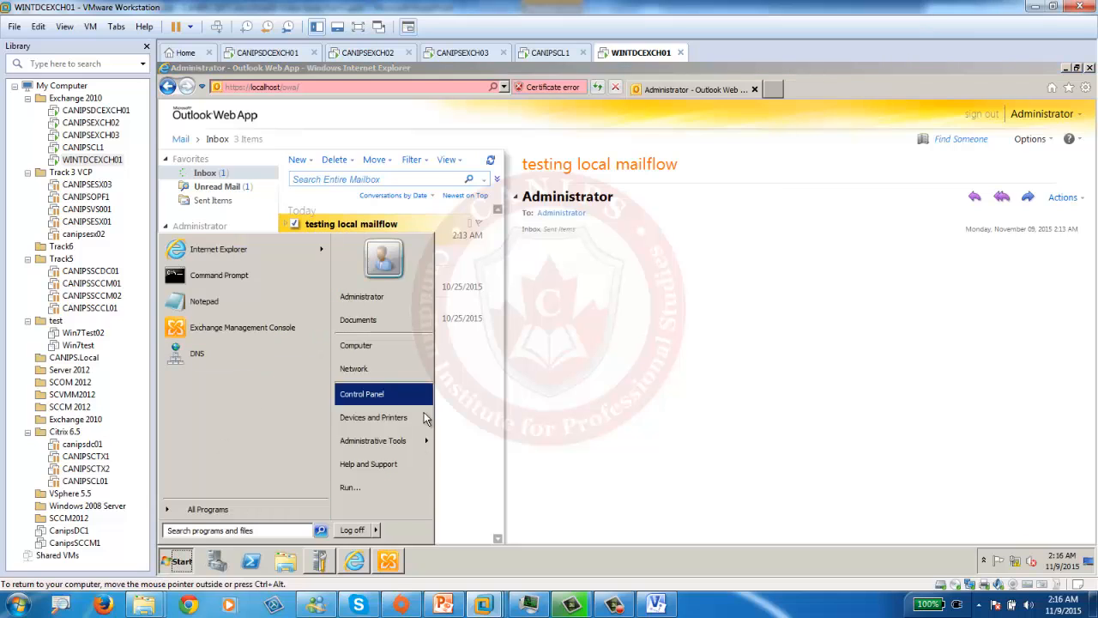
{"action": "left_click", "coordinate": [388, 562]}
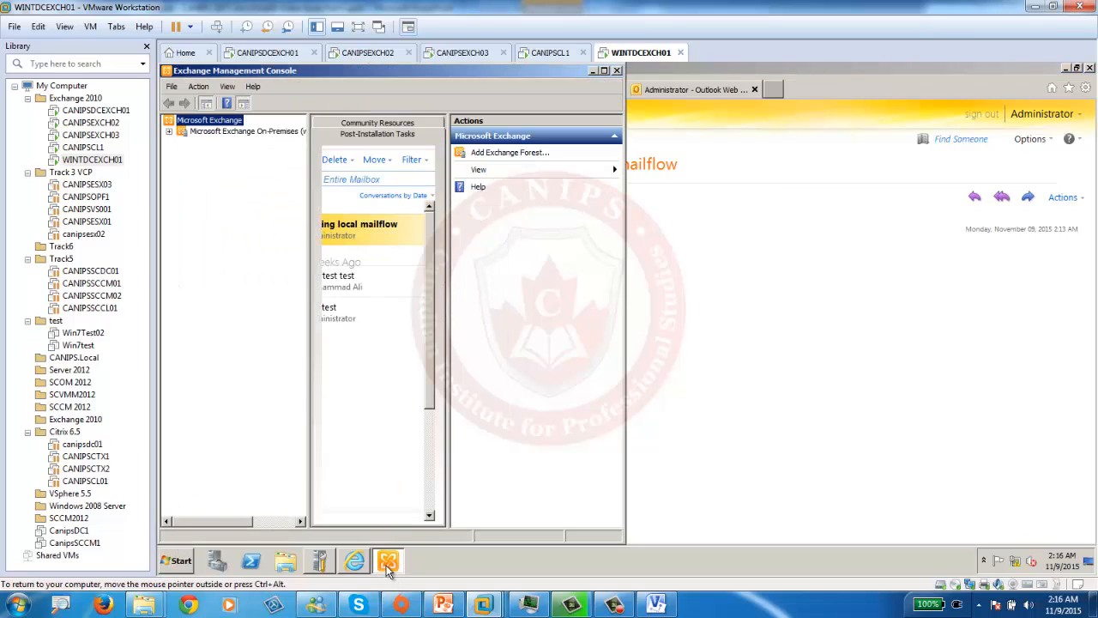
{"action": "left_click", "coordinate": [169, 132]}
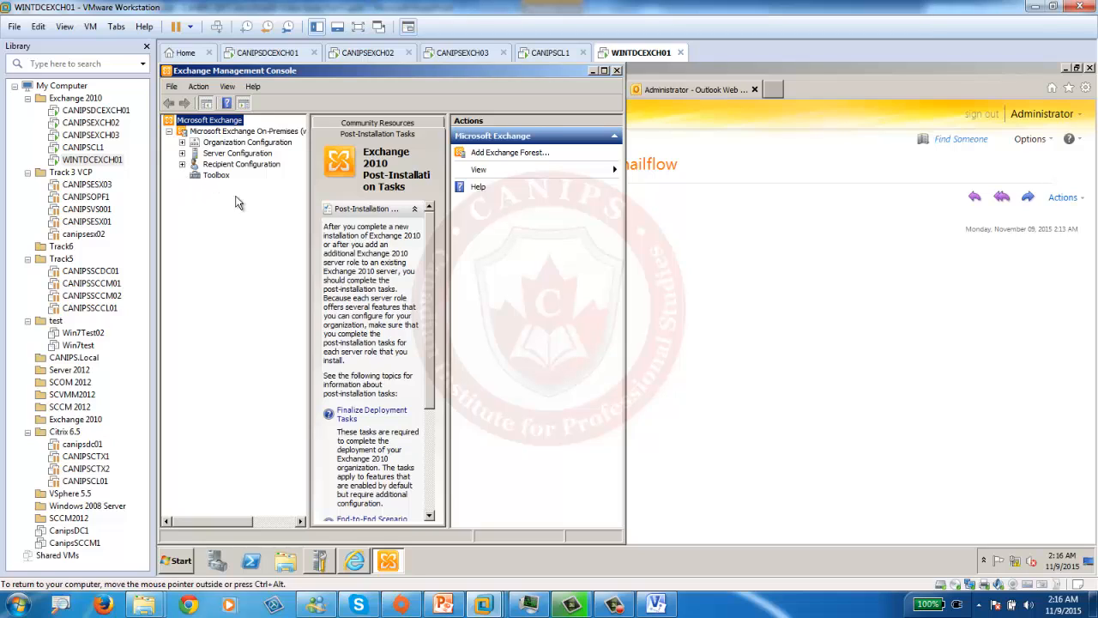
{"action": "left_click", "coordinate": [216, 176]}
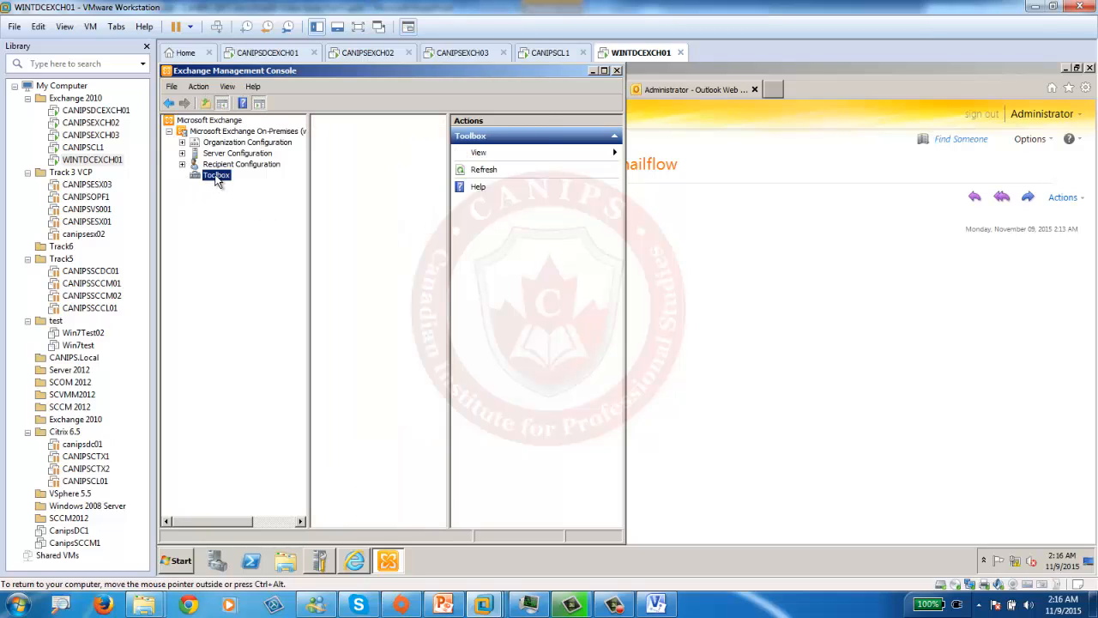
{"action": "double_click", "coordinate": [458, 76]}
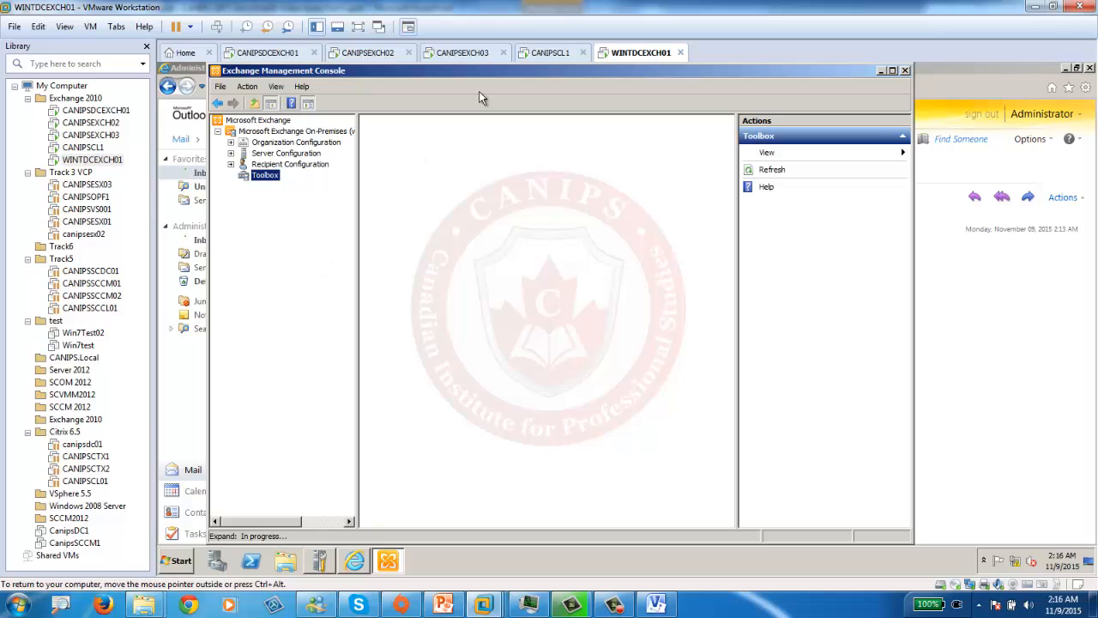
{"action": "double_click", "coordinate": [486, 69]}
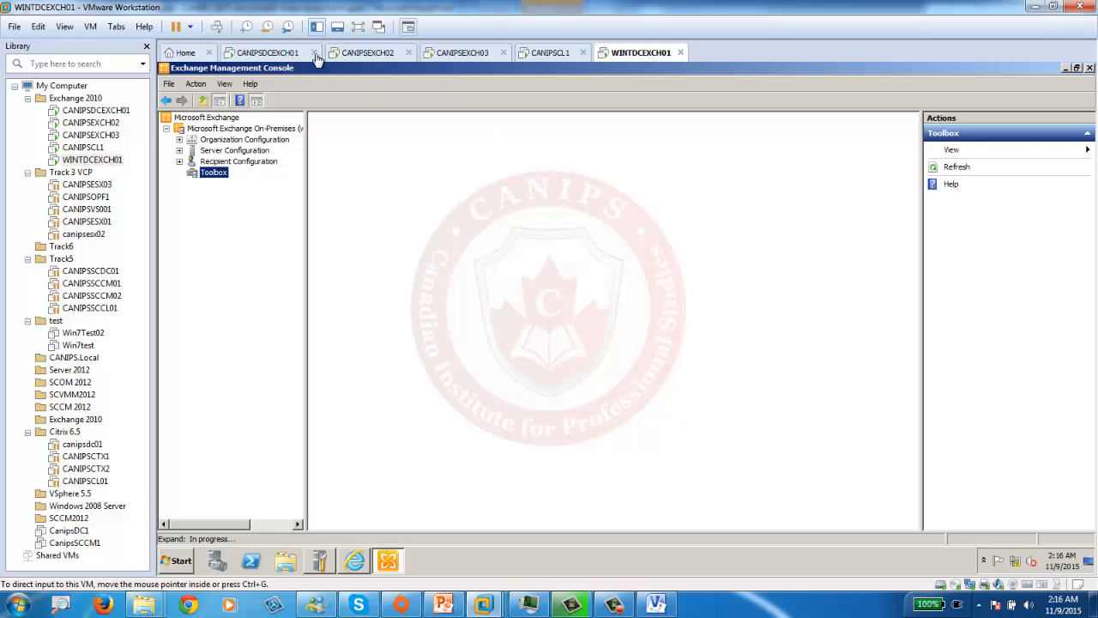
{"action": "left_click", "coordinate": [282, 54]}
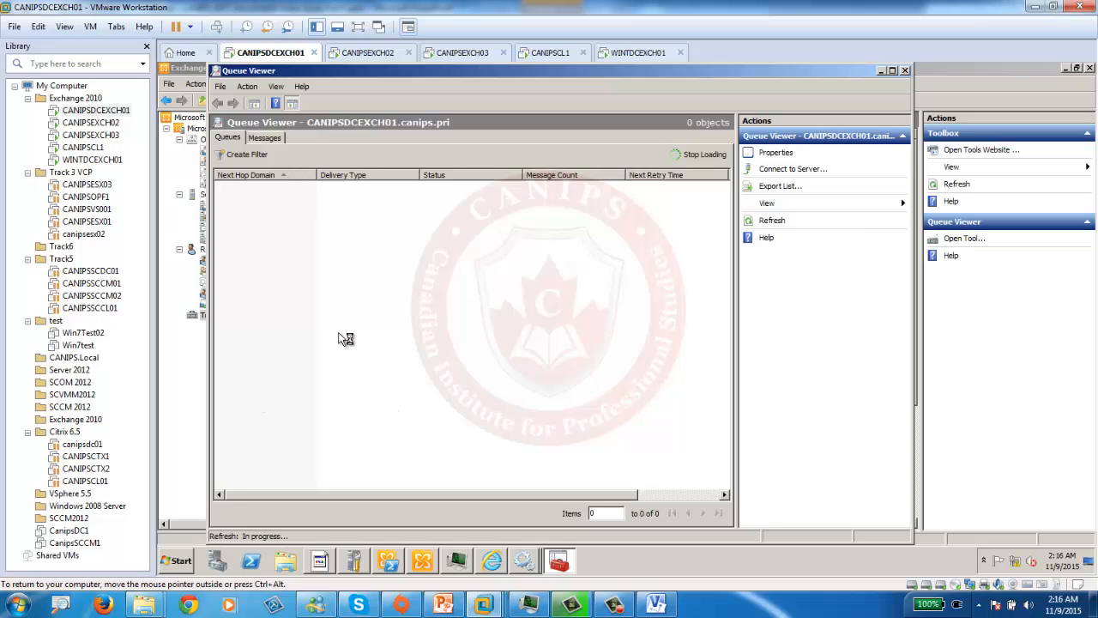
- Check the Outlook Web App inbox, then dismiss the Exchange message on WINTDCEXCH01
{"action": "left_click", "coordinate": [491, 560]}
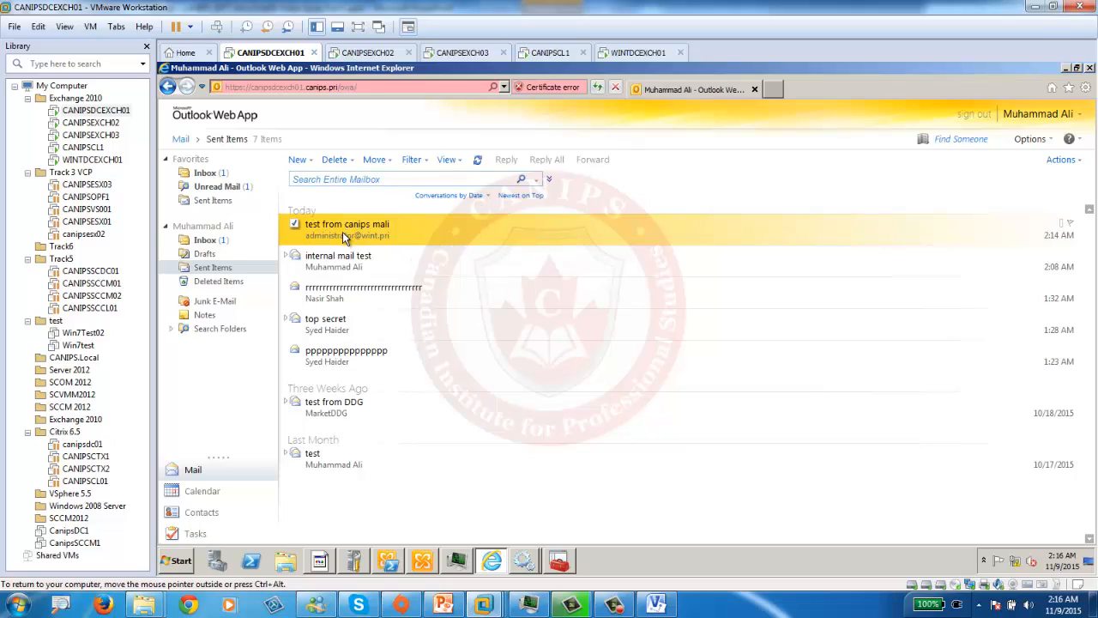
{"action": "left_click", "coordinate": [204, 243]}
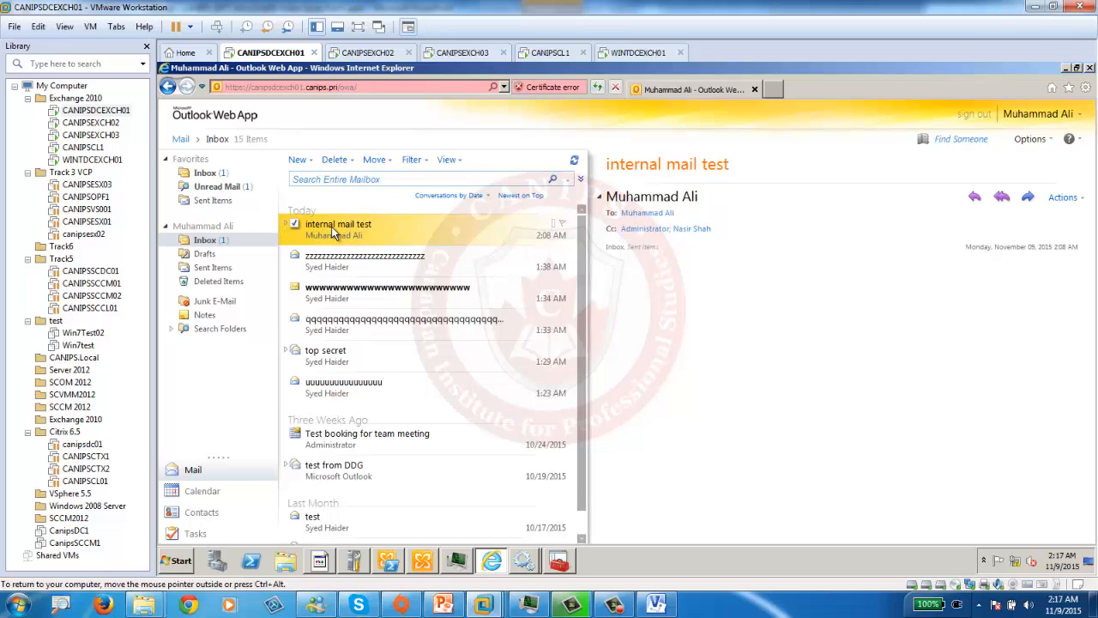
{"action": "left_click", "coordinate": [648, 53]}
{"action": "left_click", "coordinate": [745, 383]}
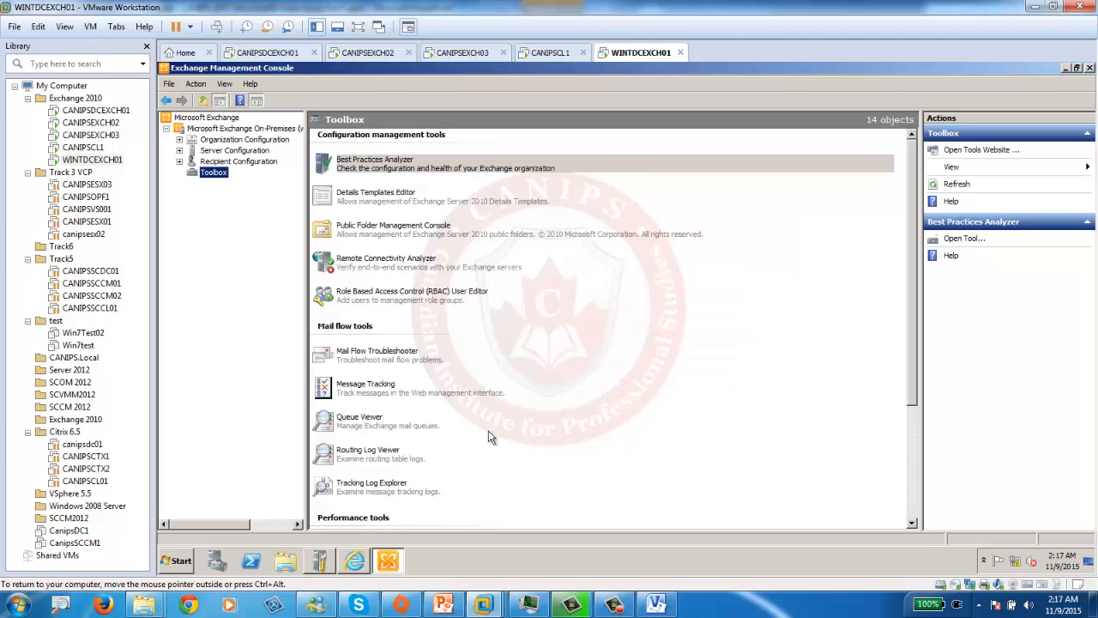
- Return to the Exchange console Toolbox, then bring up CANIPSDCEXCH01's Exchange Management Console
{"action": "left_click", "coordinate": [355, 569]}
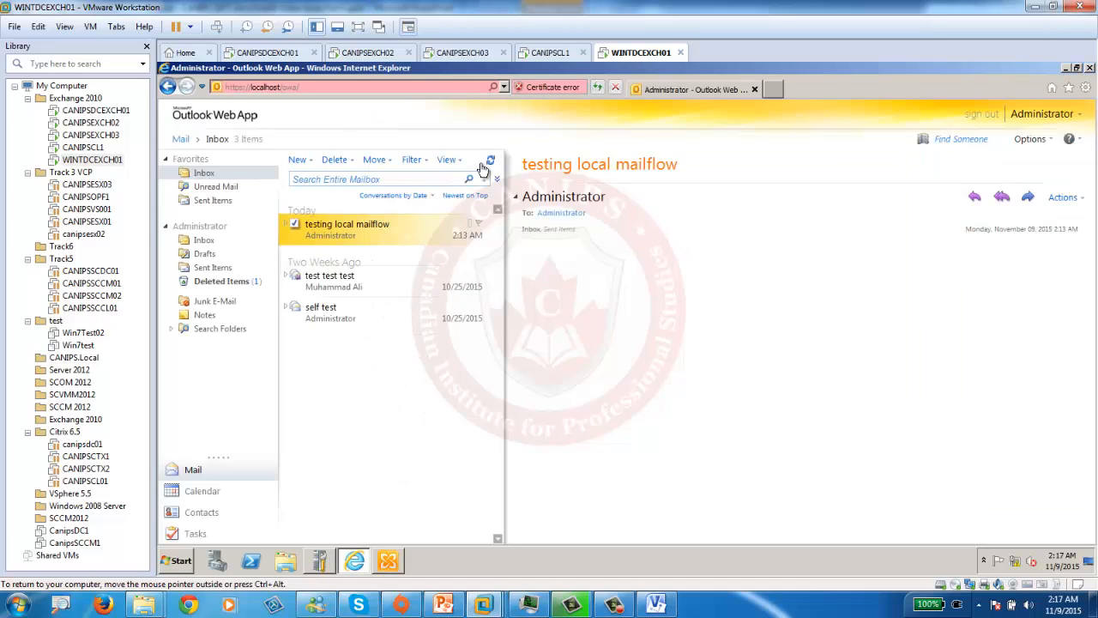
{"action": "left_click", "coordinate": [392, 569]}
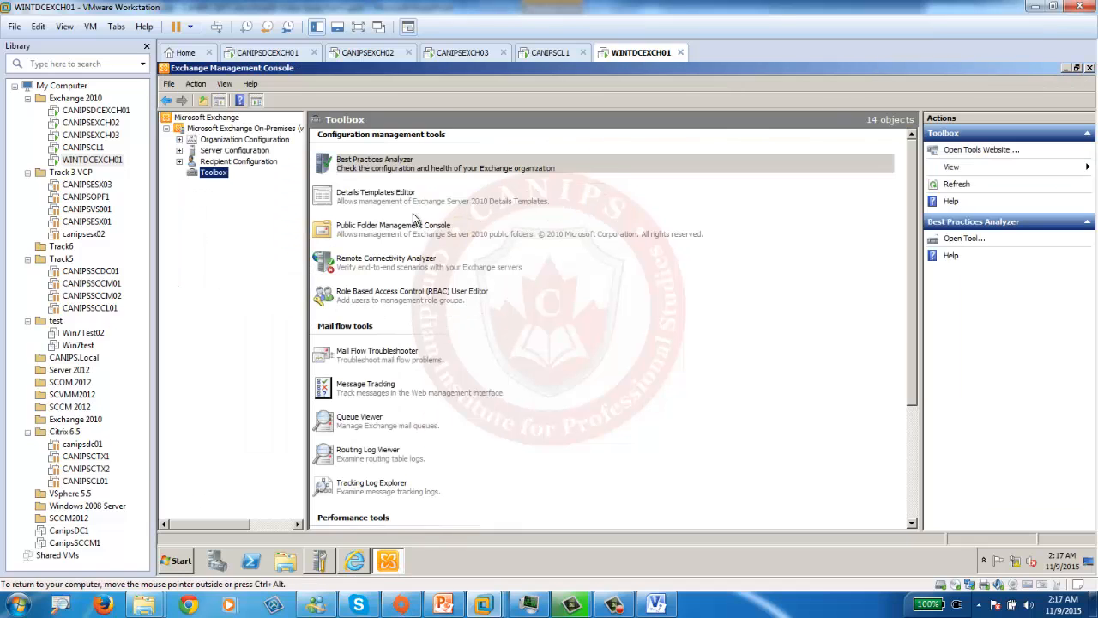
{"action": "left_click", "coordinate": [370, 424]}
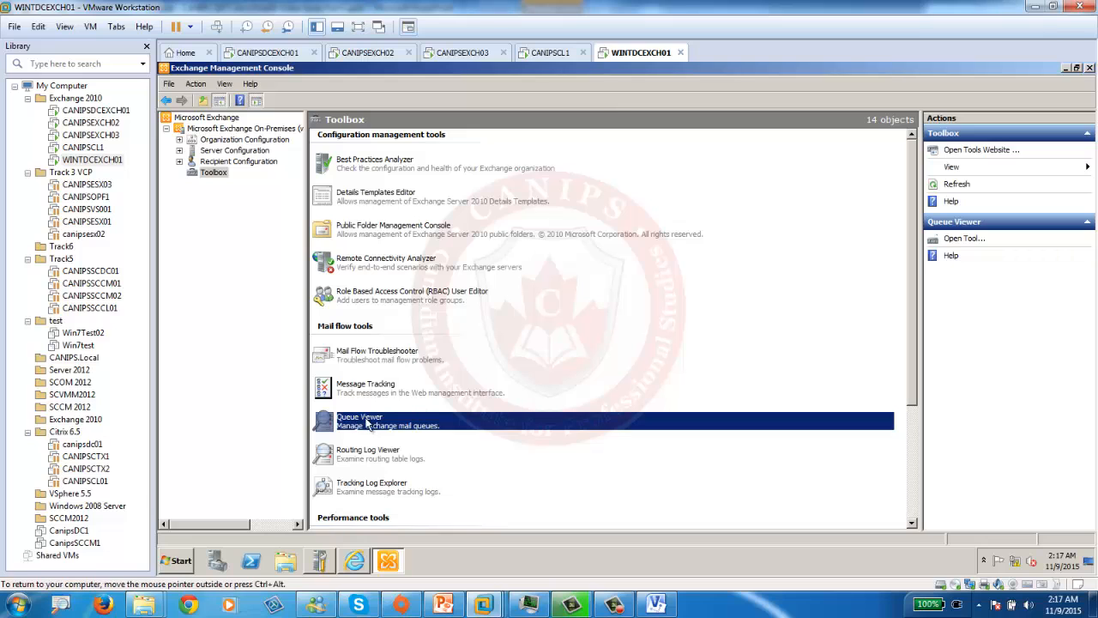
{"action": "left_click", "coordinate": [283, 53]}
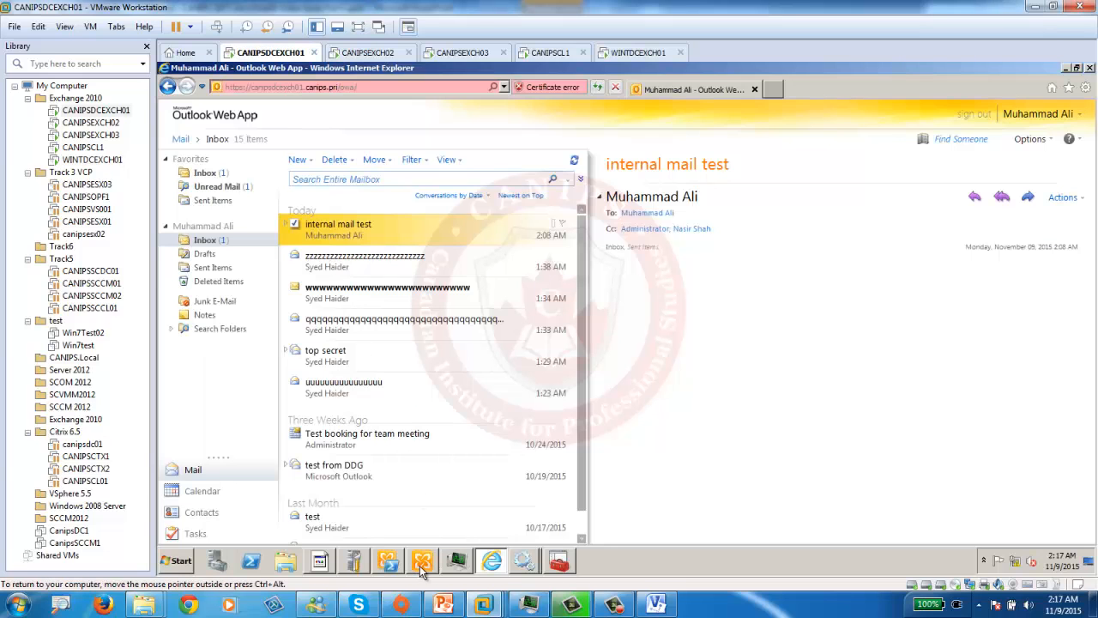
{"action": "left_click", "coordinate": [422, 563]}
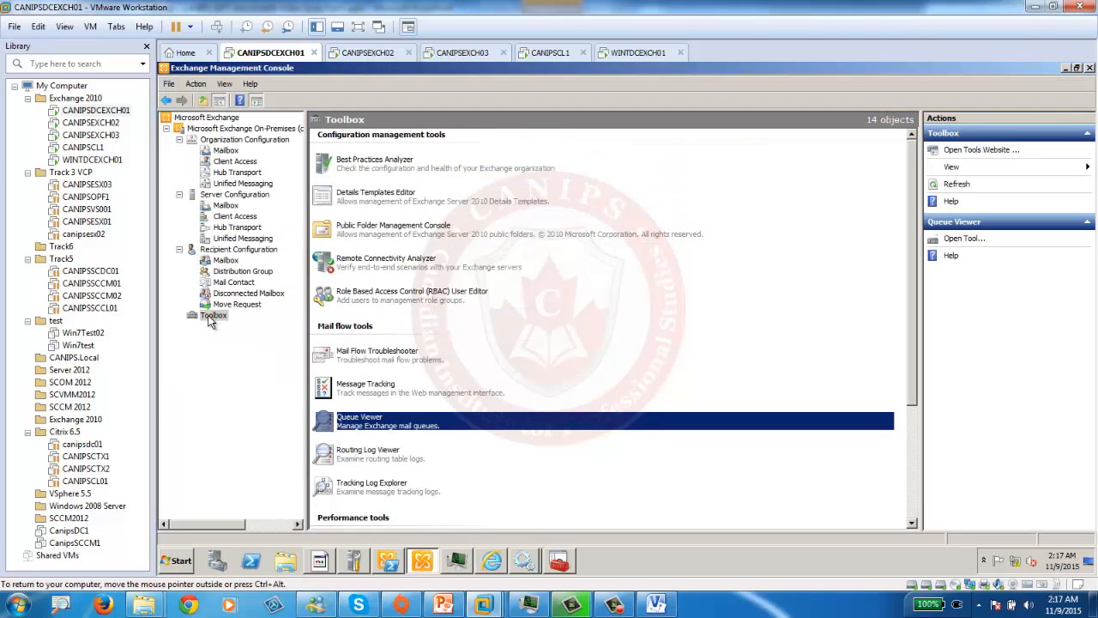
- In Queue Viewer, drill into the Unreachable Domain queue and open the stuck Ready message's properties
{"action": "left_click", "coordinate": [559, 561]}
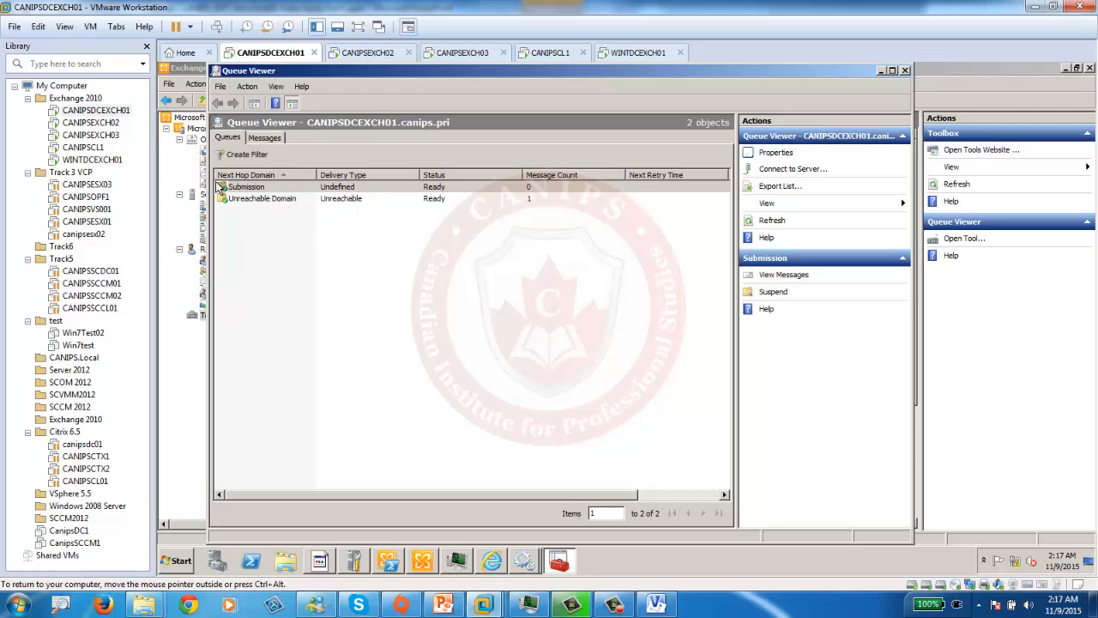
{"action": "left_click", "coordinate": [261, 200]}
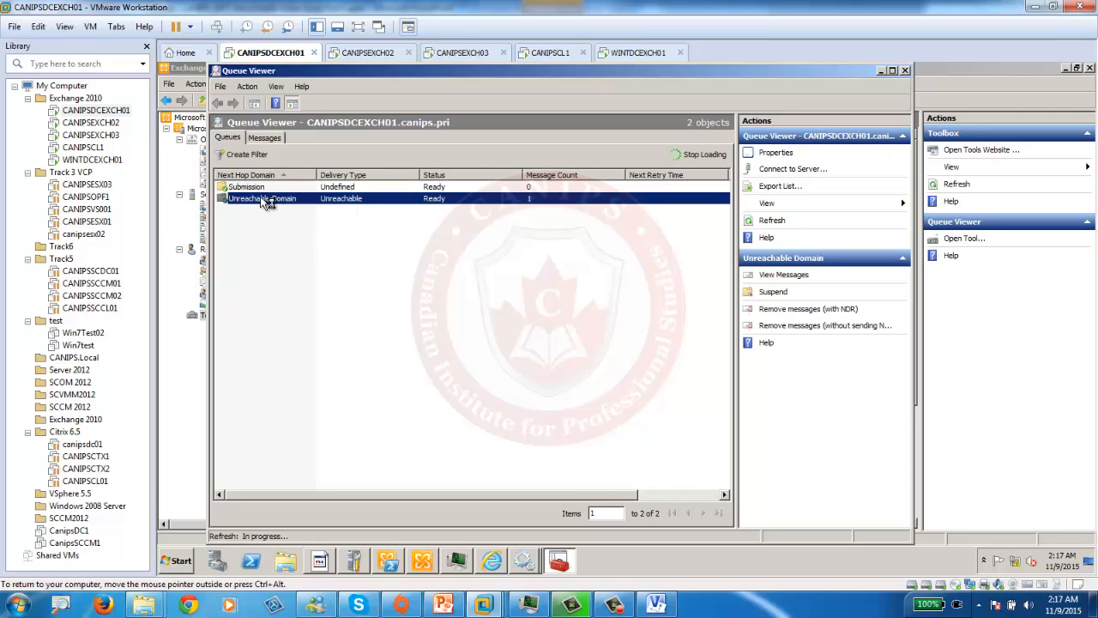
{"action": "double_click", "coordinate": [262, 200]}
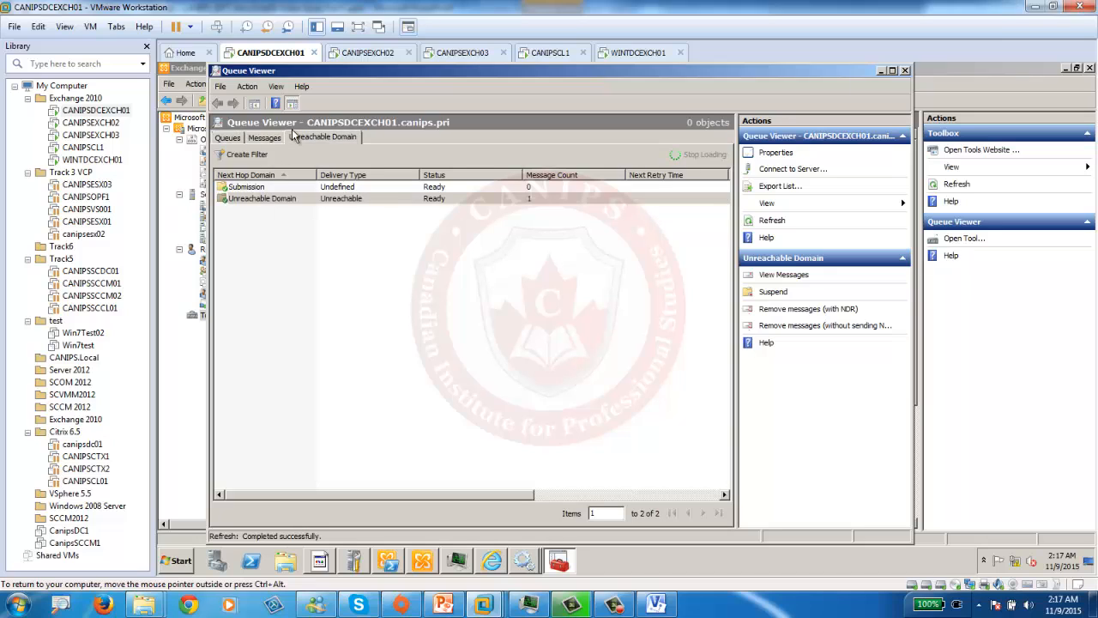
{"action": "left_click", "coordinate": [325, 137]}
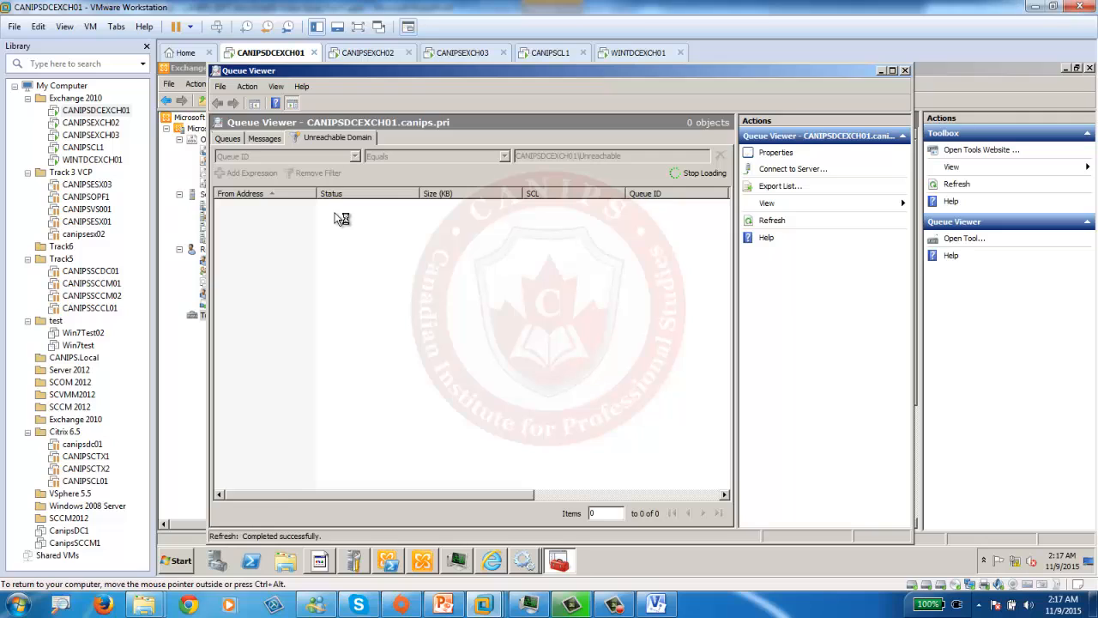
{"action": "left_click", "coordinate": [329, 206]}
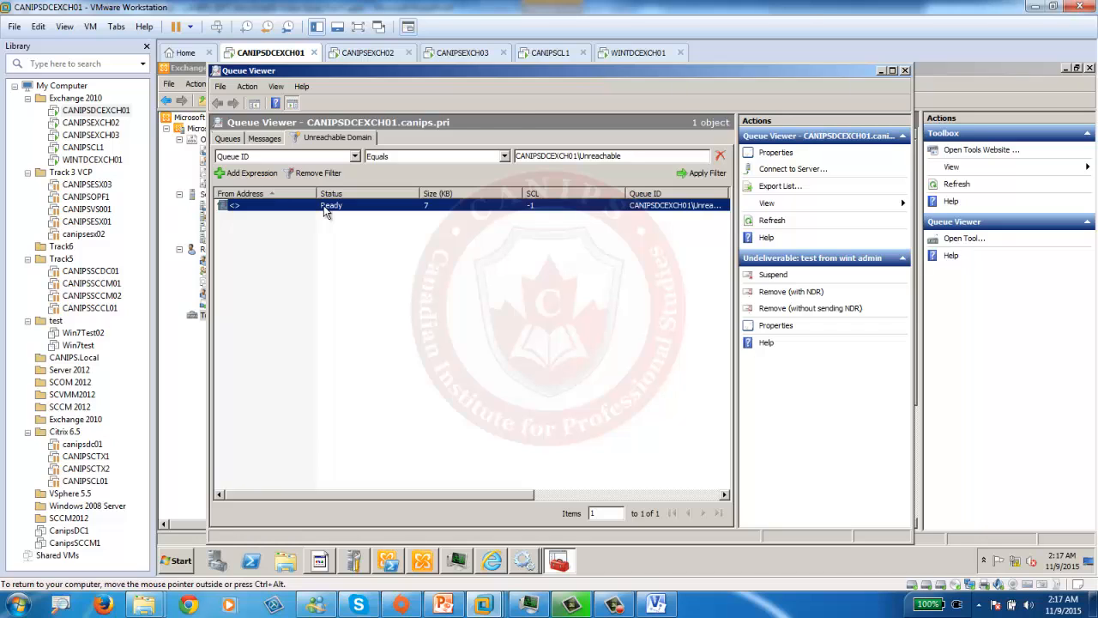
{"action": "double_click", "coordinate": [324, 205]}
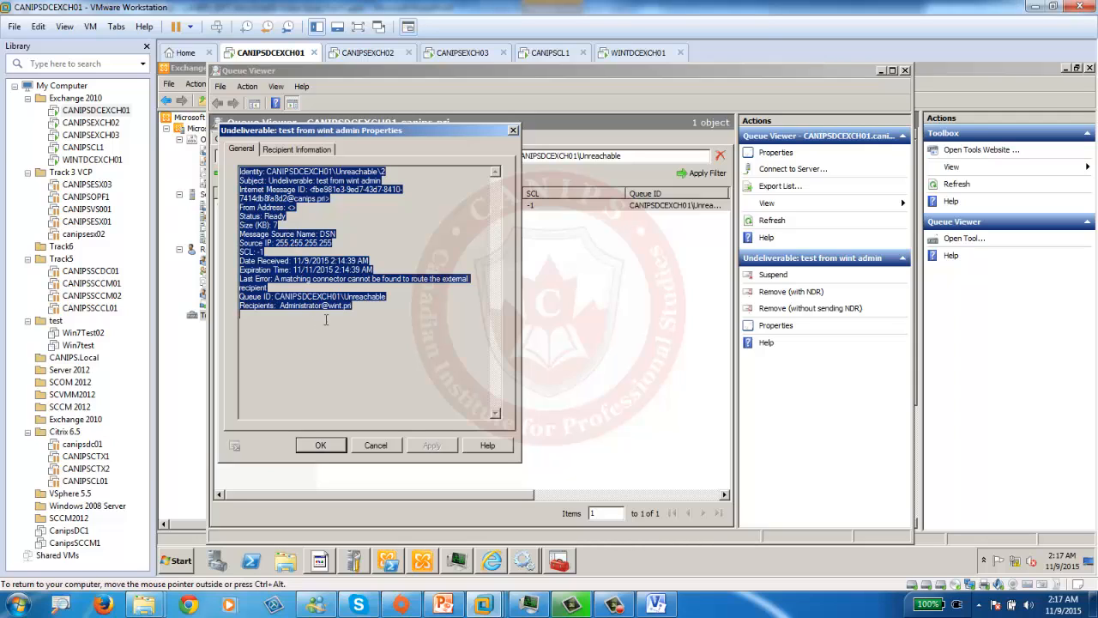
- Highlight the wint.pri recipient, Internet Message ID and missing-connector error, then close the properties
{"action": "left_click_drag", "start_coordinate": [281, 307], "coordinate": [351, 306]}
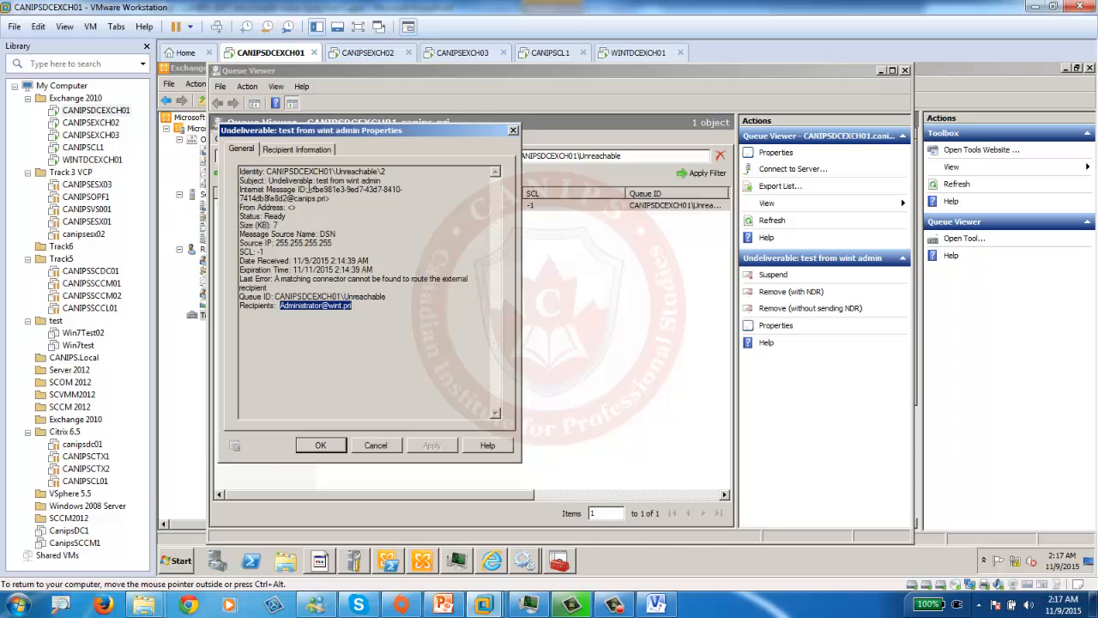
{"action": "left_click_drag", "start_coordinate": [309, 189], "coordinate": [330, 200]}
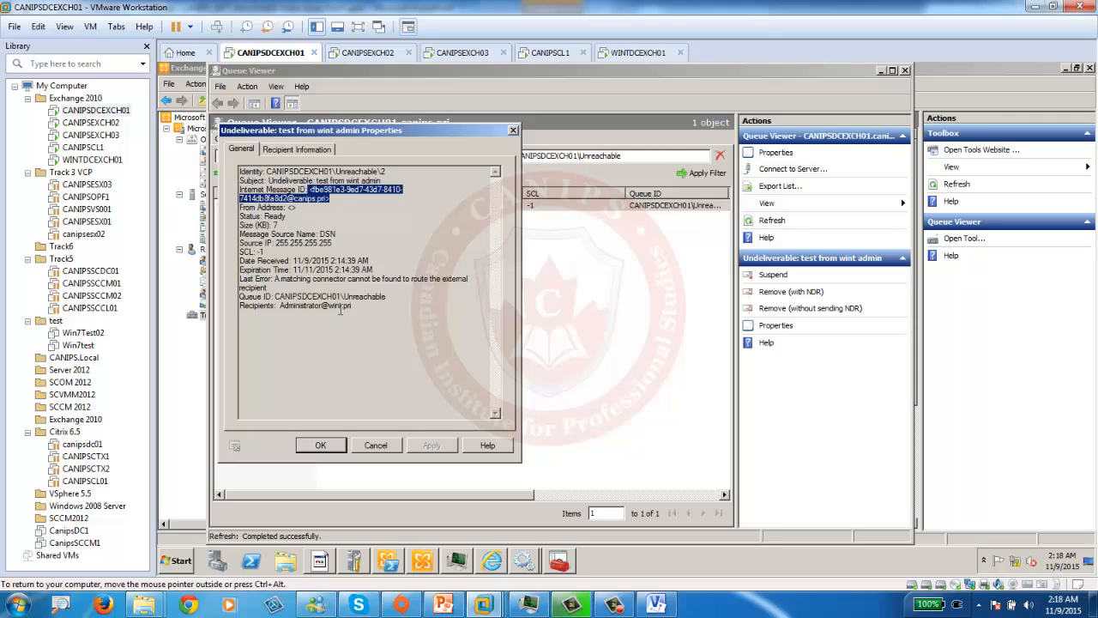
{"action": "left_click_drag", "start_coordinate": [284, 279], "coordinate": [410, 284]}
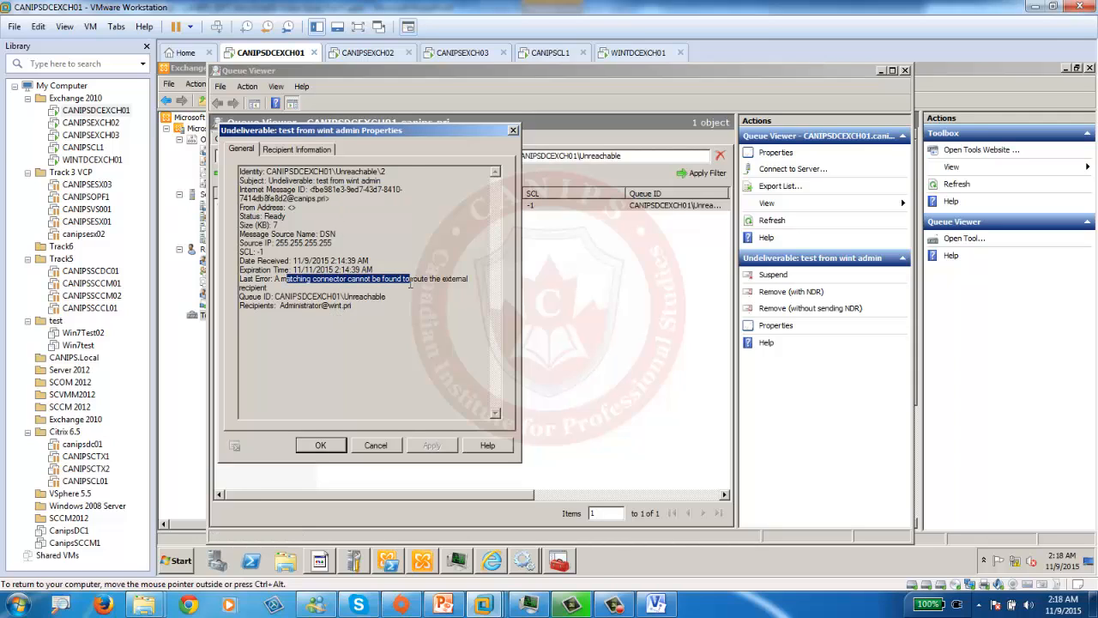
{"action": "left_click", "coordinate": [513, 129]}
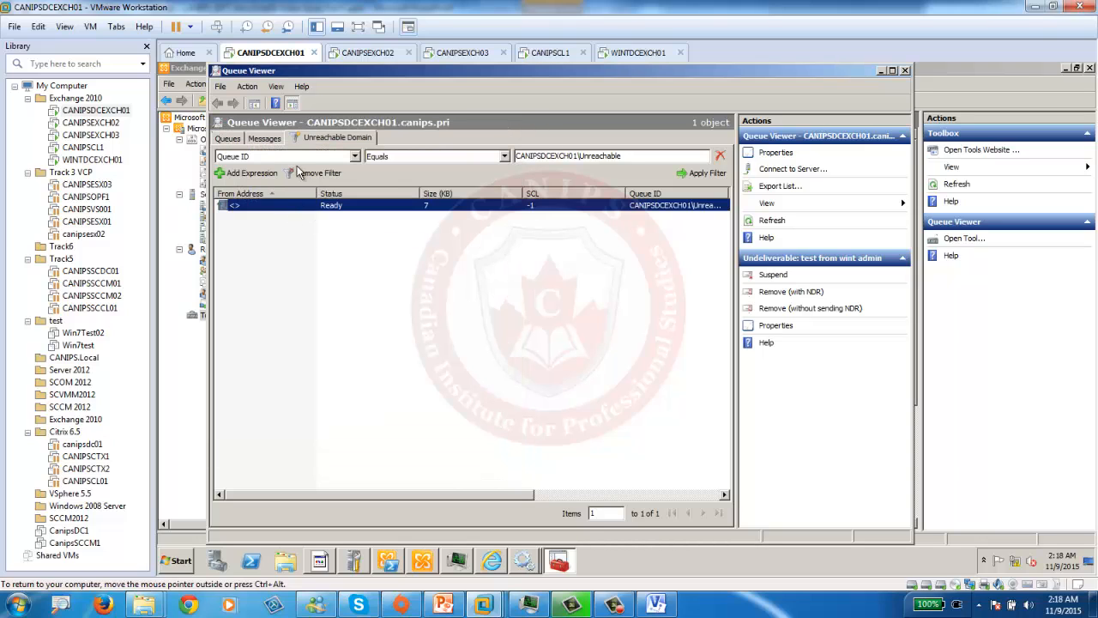
- Remove the stuck message from the Unreachable Domain queue with a non-delivery report
{"action": "left_click", "coordinate": [272, 140]}
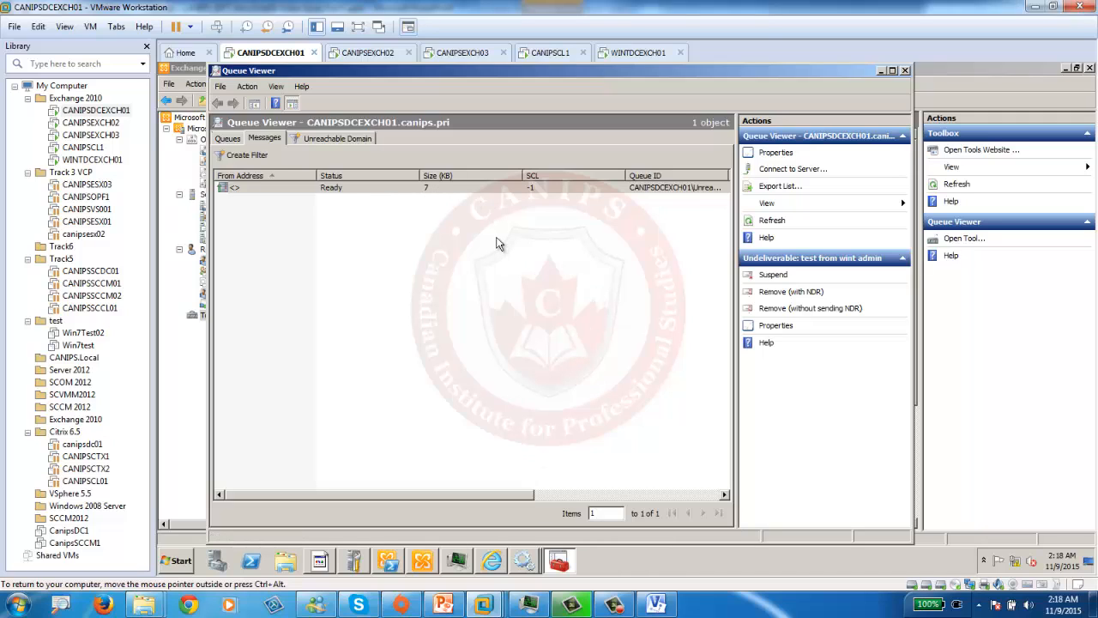
{"action": "right_click", "coordinate": [339, 186]}
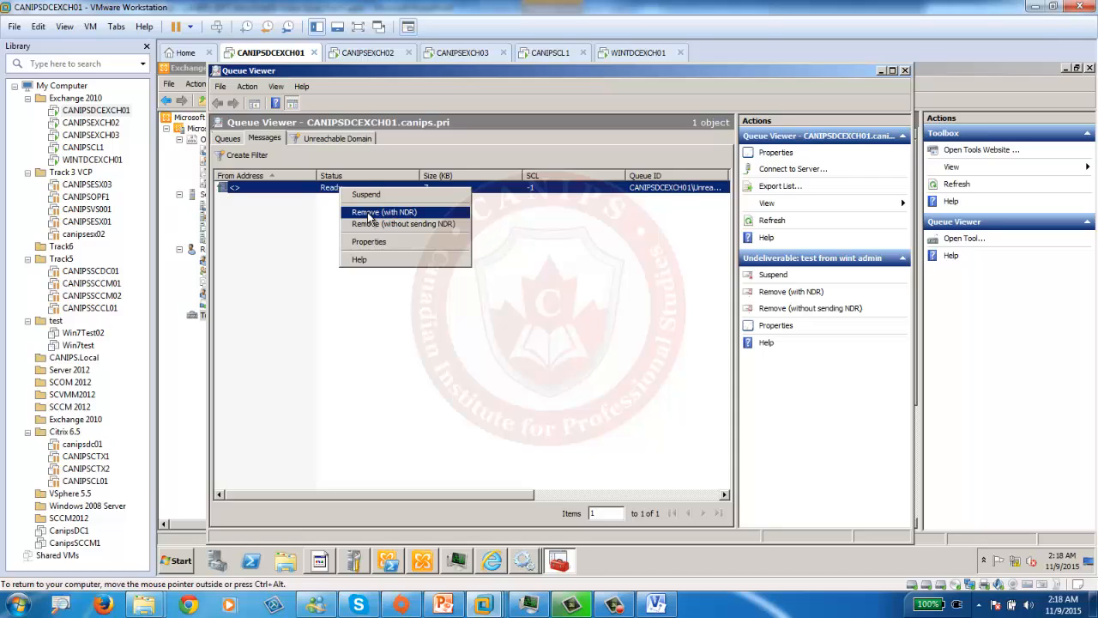
{"action": "left_click", "coordinate": [369, 218]}
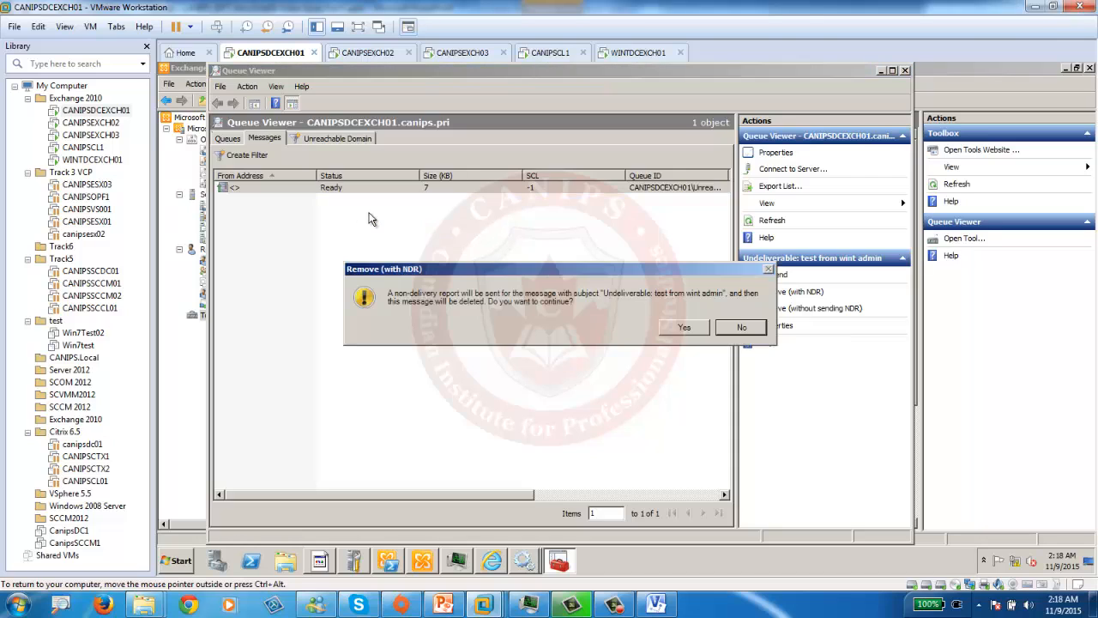
{"action": "left_click", "coordinate": [670, 325]}
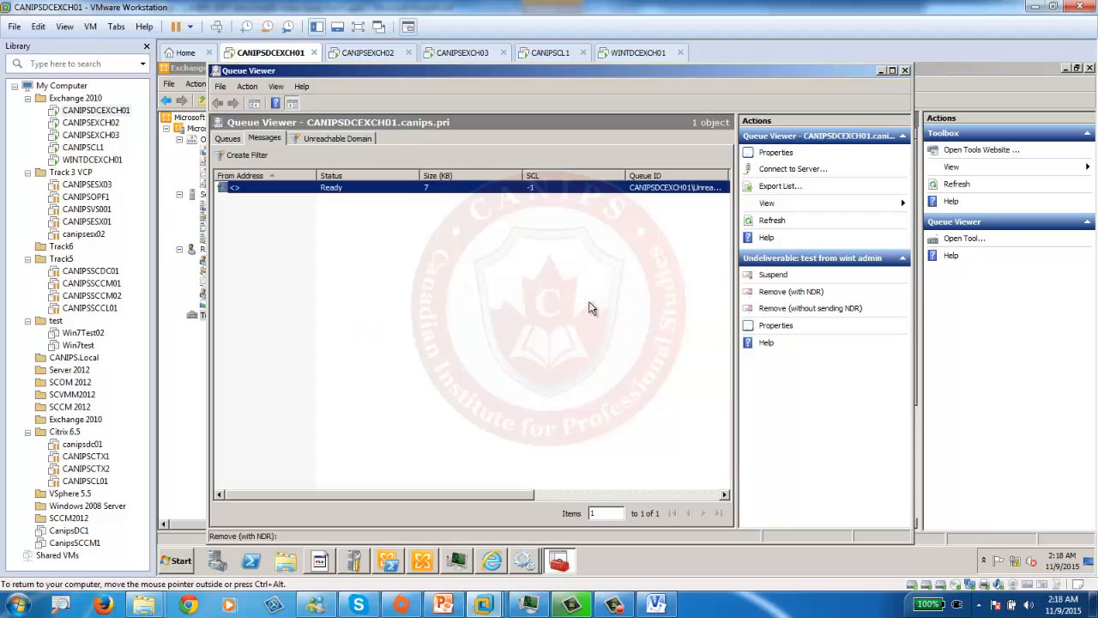
{"action": "left_click", "coordinate": [494, 563]}
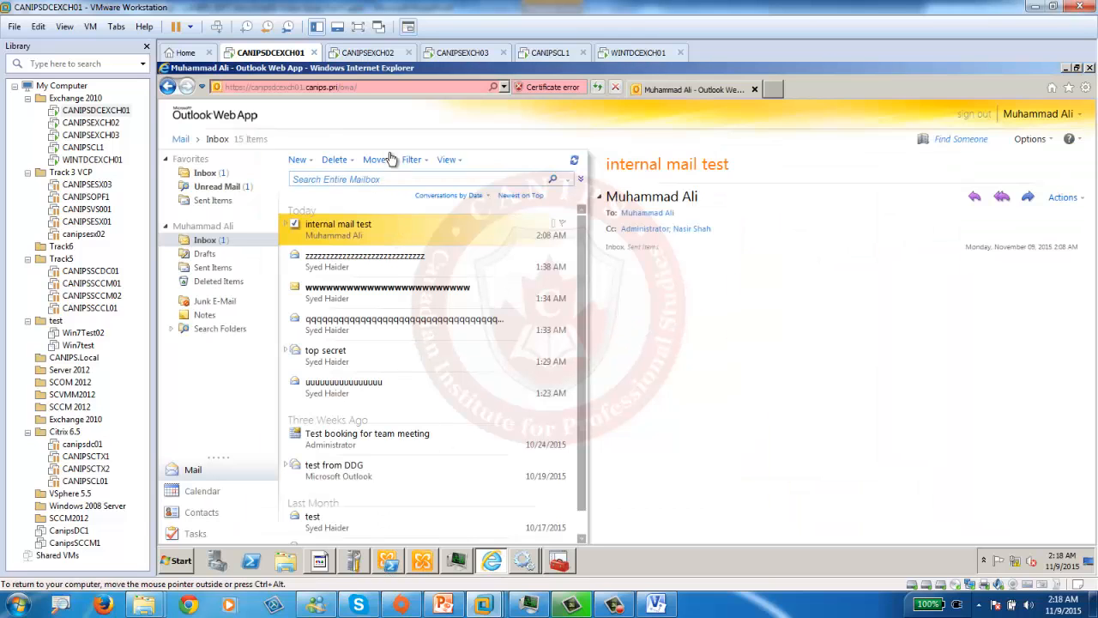
- Reload Outlook Web App, read 'internal mail test' and other inbox messages, and start a new email
{"action": "left_click", "coordinate": [599, 87]}
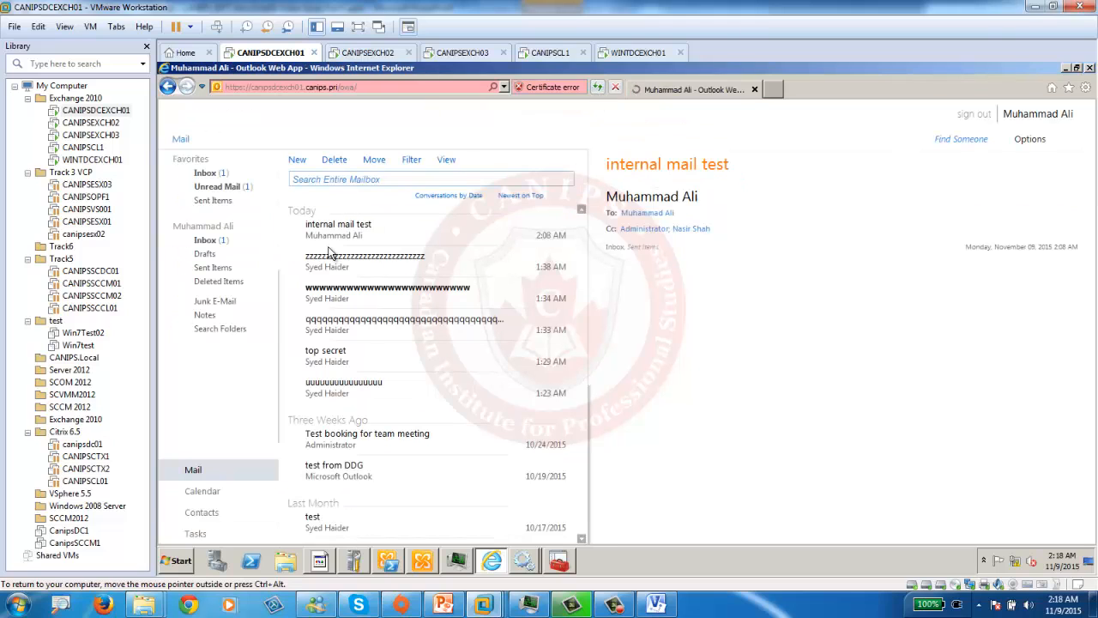
{"action": "left_click", "coordinate": [206, 175]}
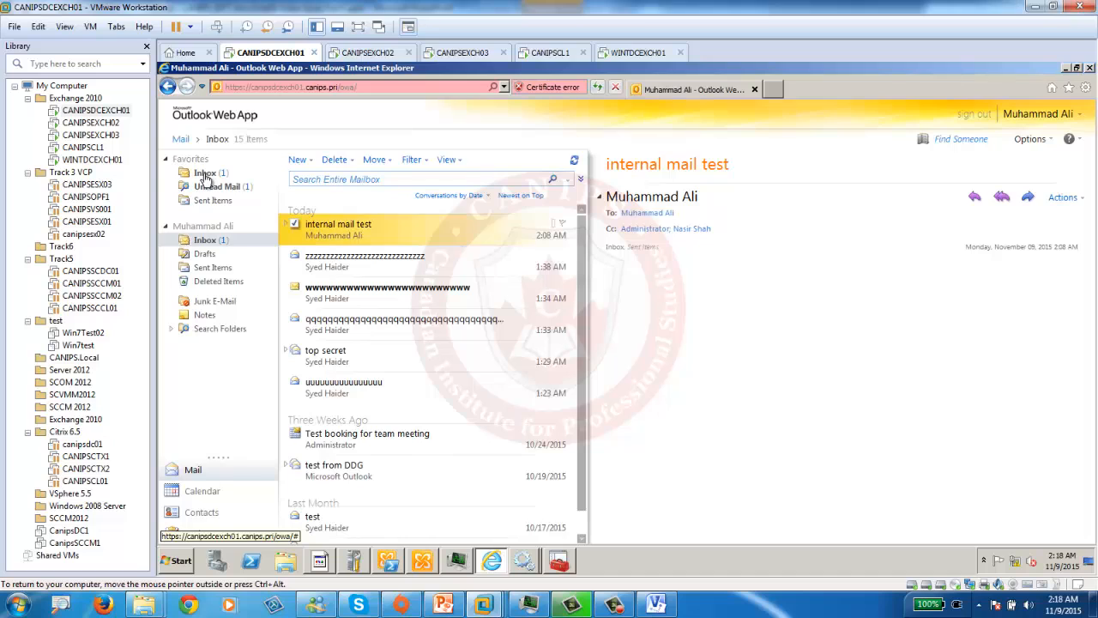
{"action": "left_click", "coordinate": [372, 292]}
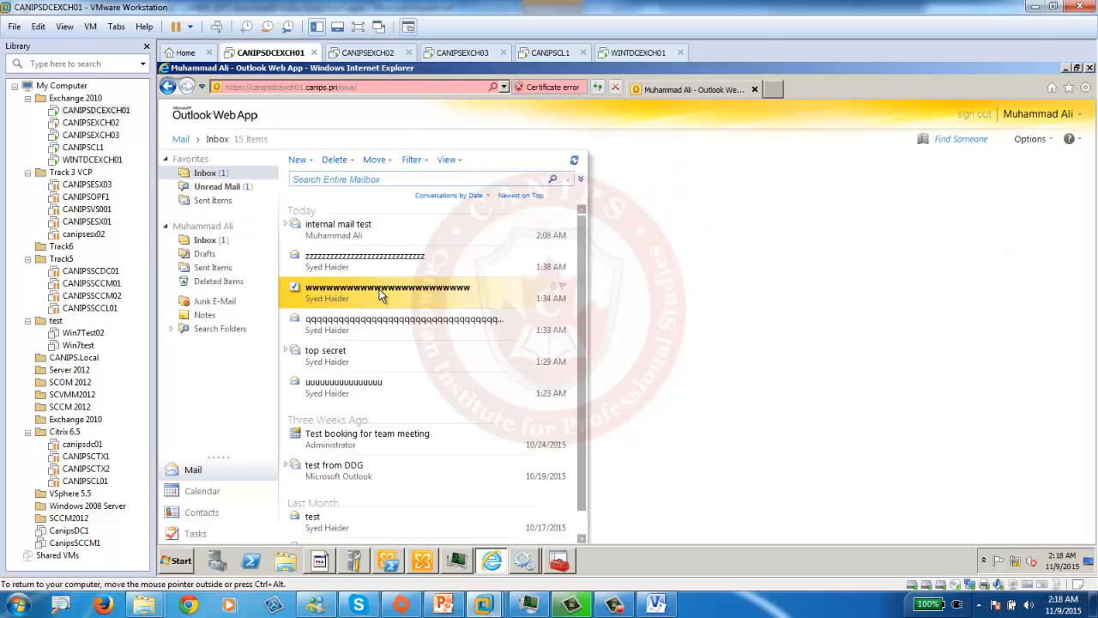
{"action": "left_click", "coordinate": [331, 230]}
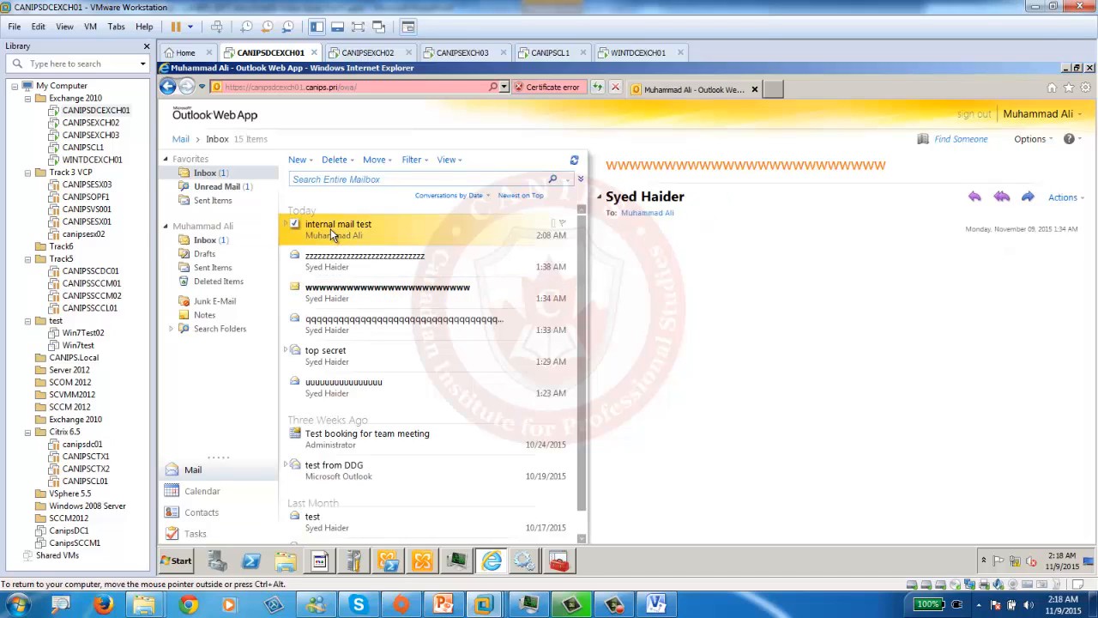
{"action": "left_click", "coordinate": [389, 296]}
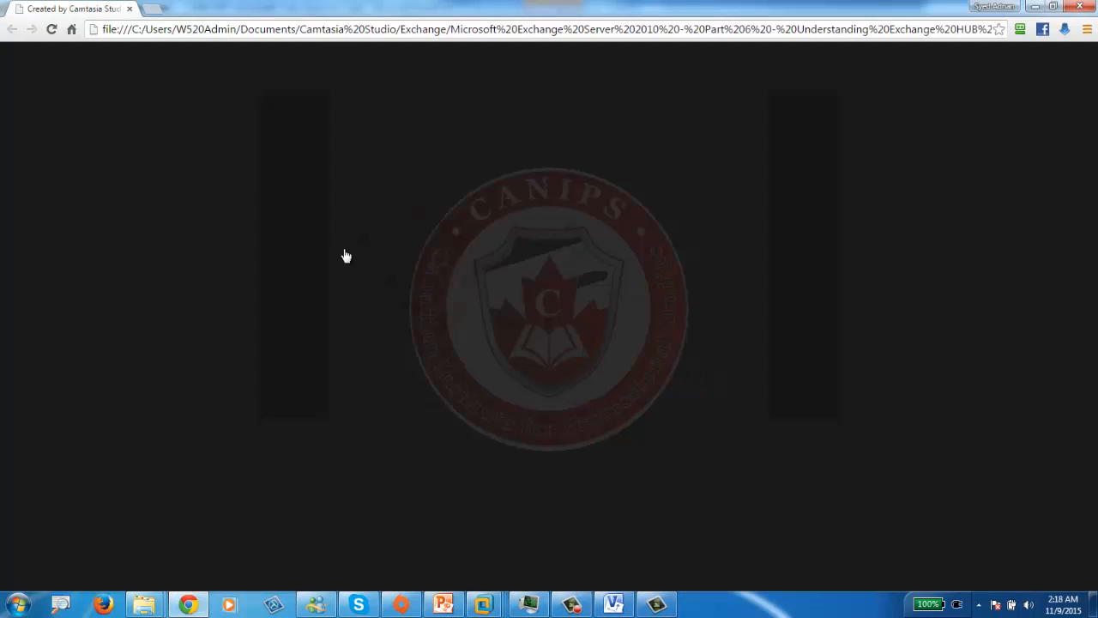
{"action": "left_click", "coordinate": [1037, 9]}
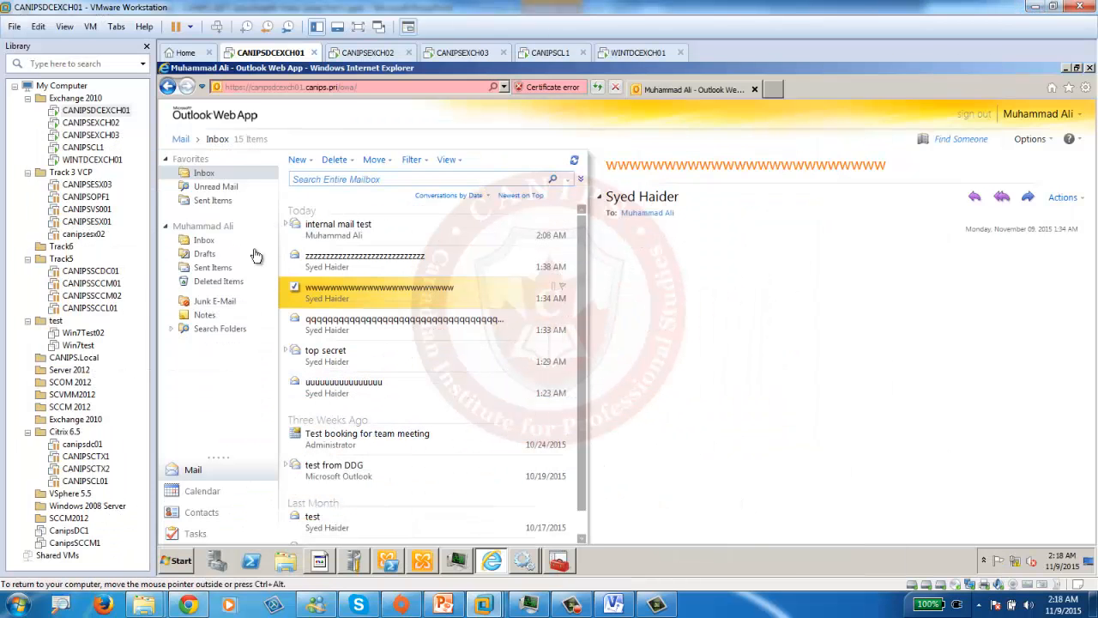
{"action": "left_click", "coordinate": [326, 229]}
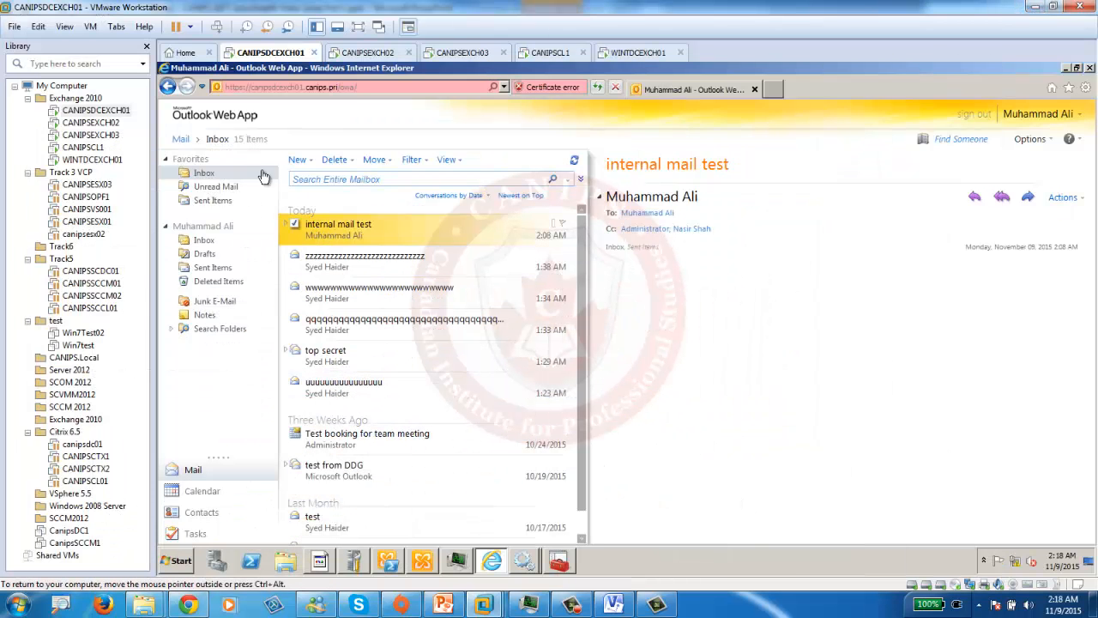
{"action": "left_click", "coordinate": [297, 160]}
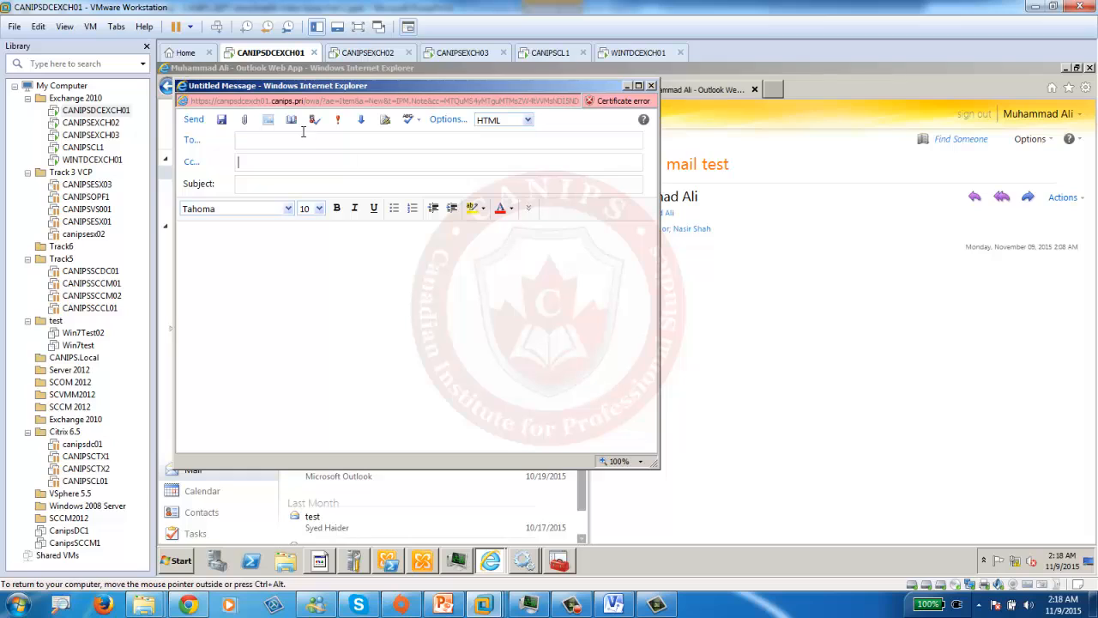
- Address the email to the wint.pri administrator, subject 'test from mail', and send it
{"action": "left_click", "coordinate": [302, 139]}
{"action": "type", "text": "admini"}
{"action": "key", "text": "Return"}
{"action": "key", "text": "Tab"}
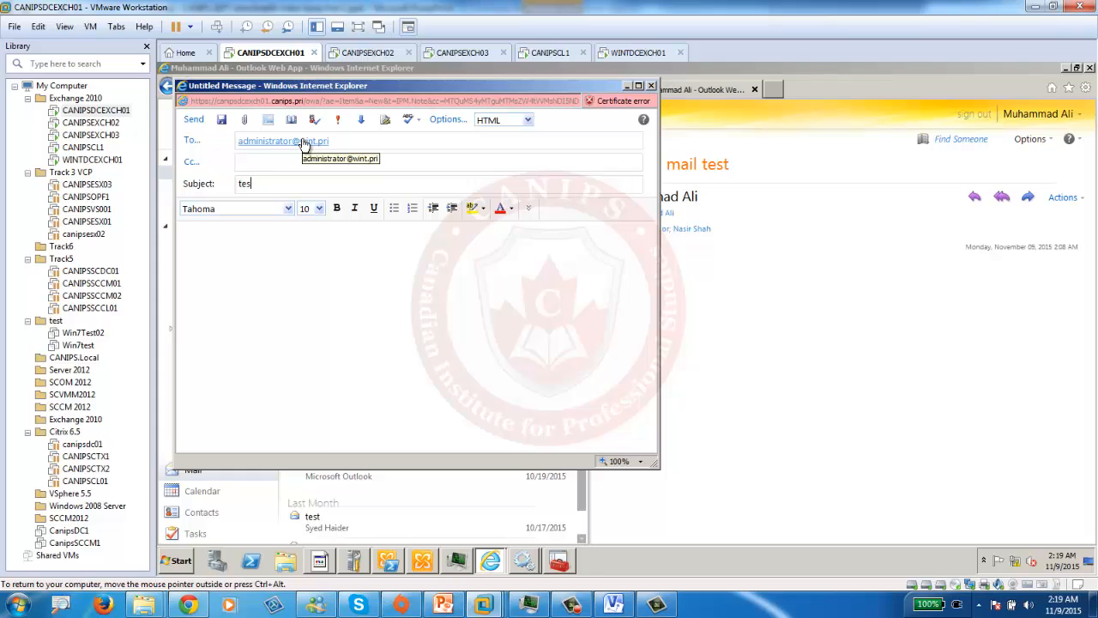
{"action": "type", "text": "test froommail"}
{"action": "left_click", "coordinate": [194, 119]}
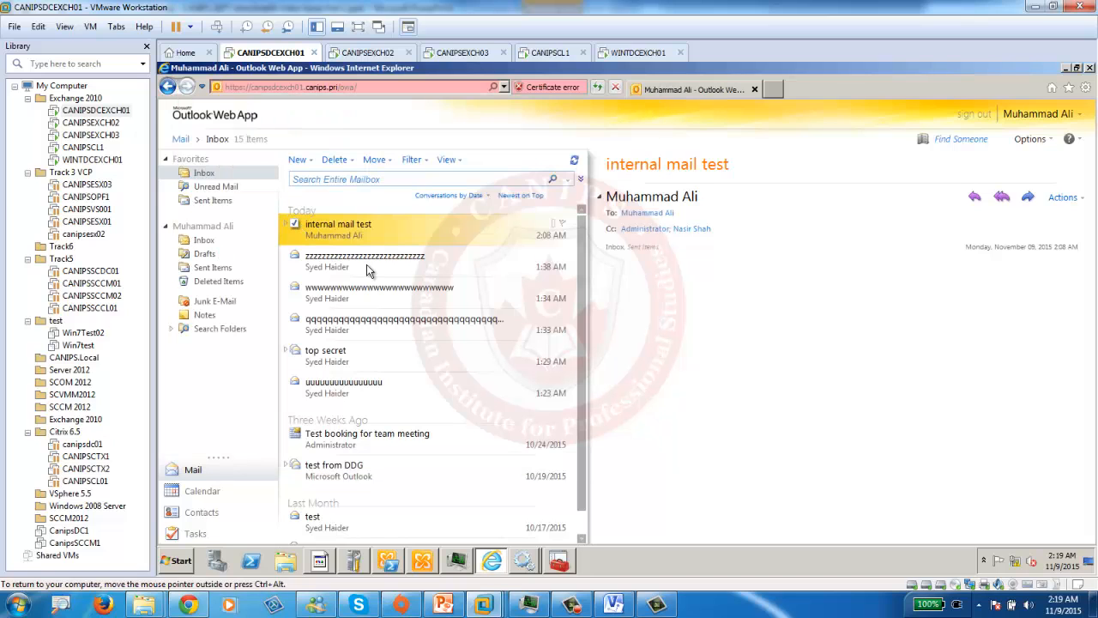
- Bring Queue Viewer's list of delivery queues forward and refresh it several times
{"action": "left_click", "coordinate": [553, 563]}
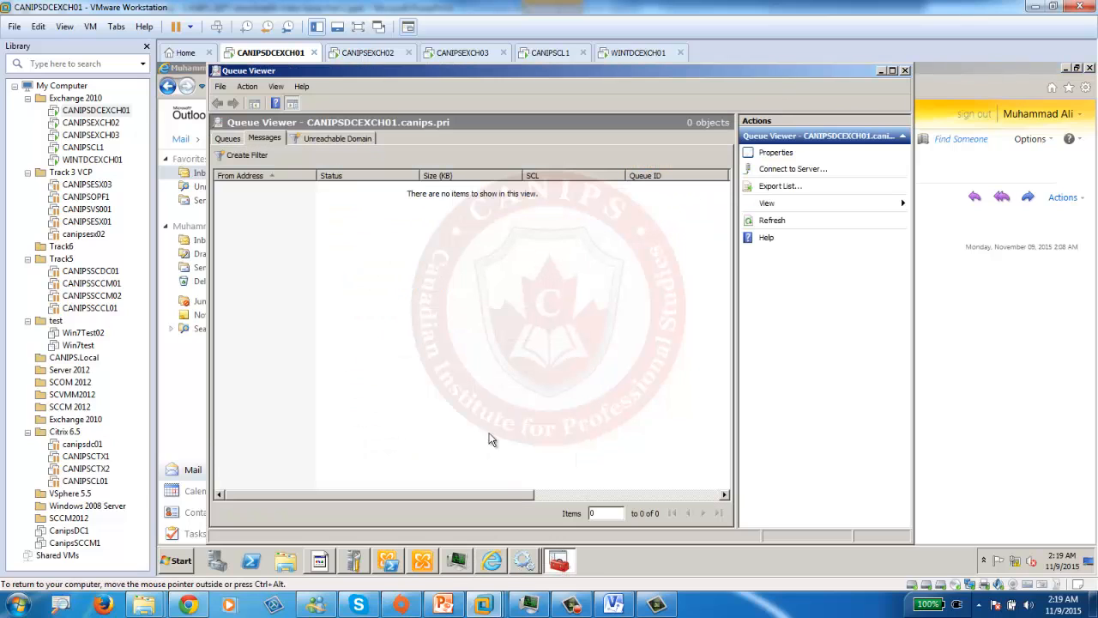
{"action": "left_click", "coordinate": [219, 139]}
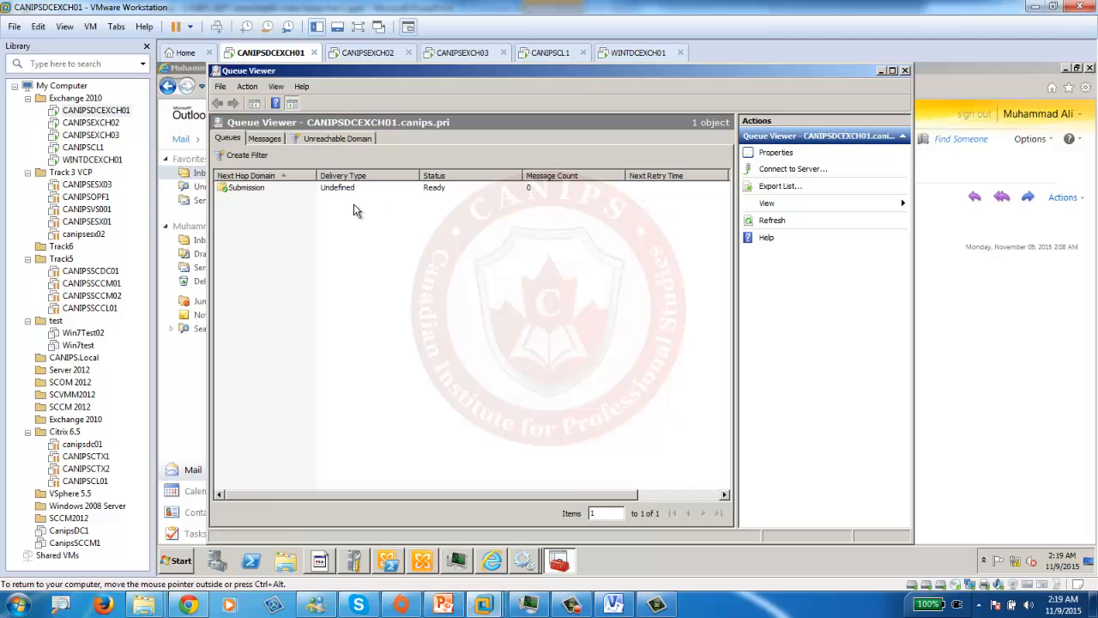
{"action": "left_click", "coordinate": [771, 224]}
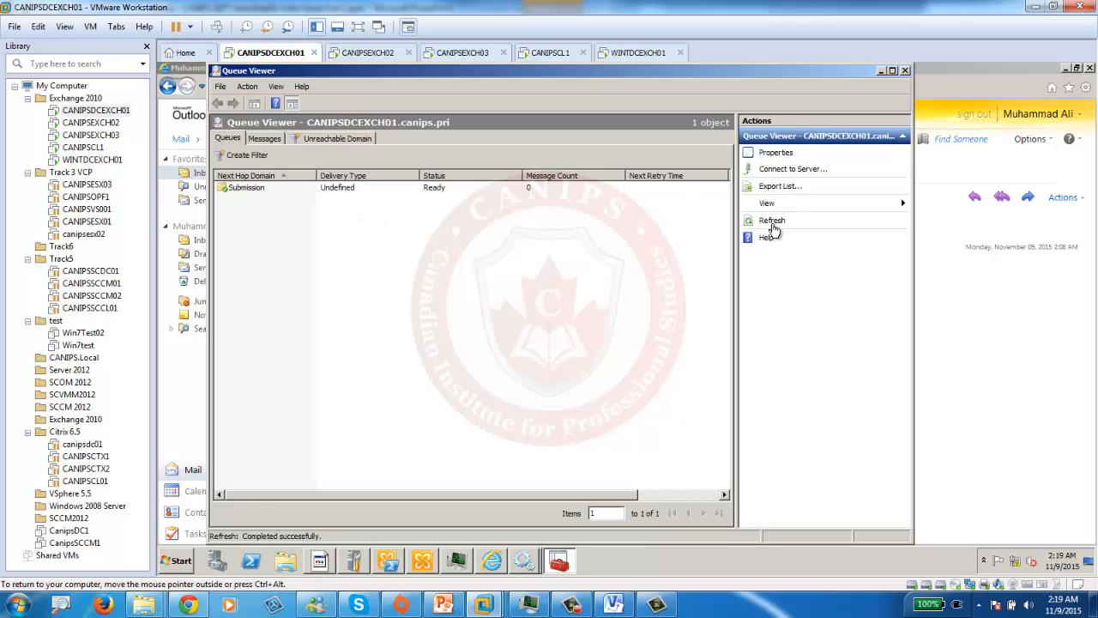
{"action": "left_click", "coordinate": [773, 225]}
{"action": "left_click", "coordinate": [773, 225]}
{"action": "left_click", "coordinate": [774, 225]}
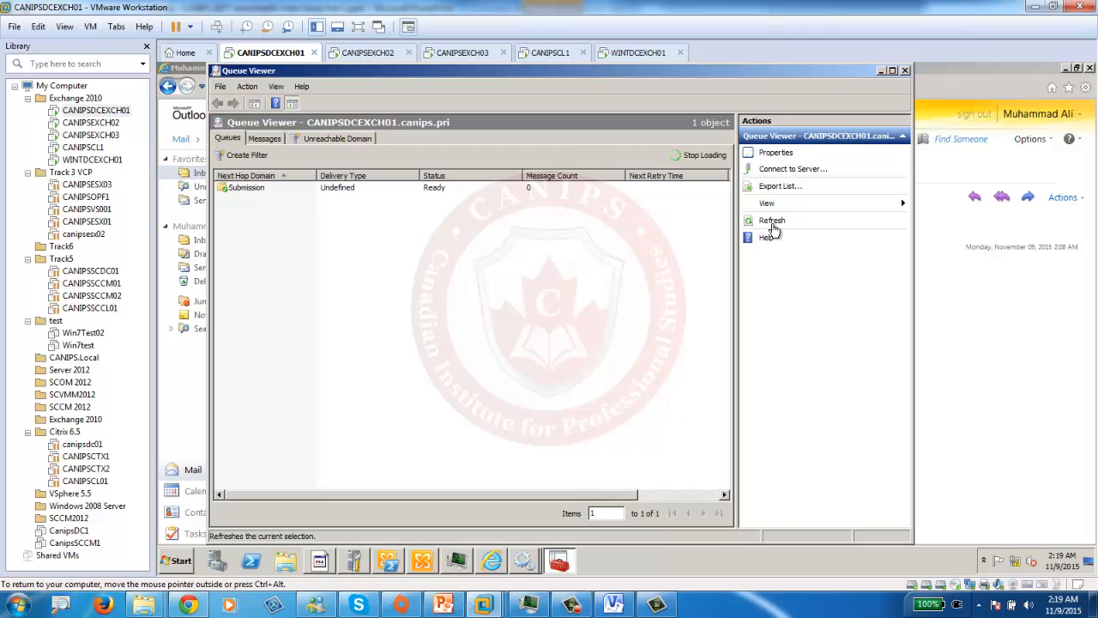
{"action": "left_click", "coordinate": [773, 225]}
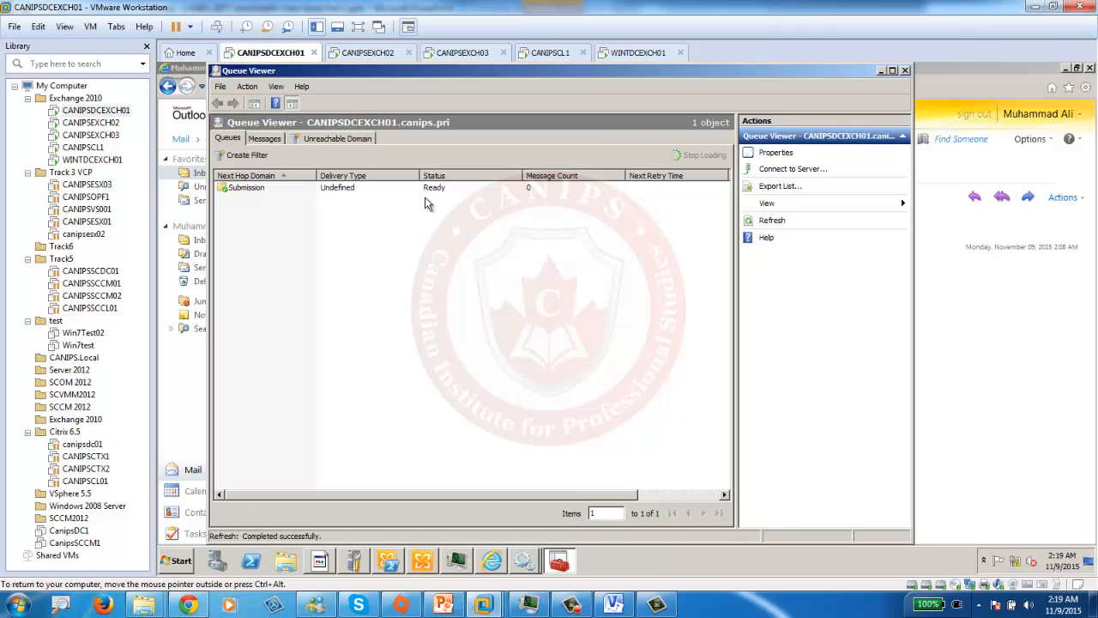
- Open the Submission queue's messages, then return to the queue list and refresh it repeatedly
{"action": "left_click", "coordinate": [244, 191]}
{"action": "double_click", "coordinate": [243, 190]}
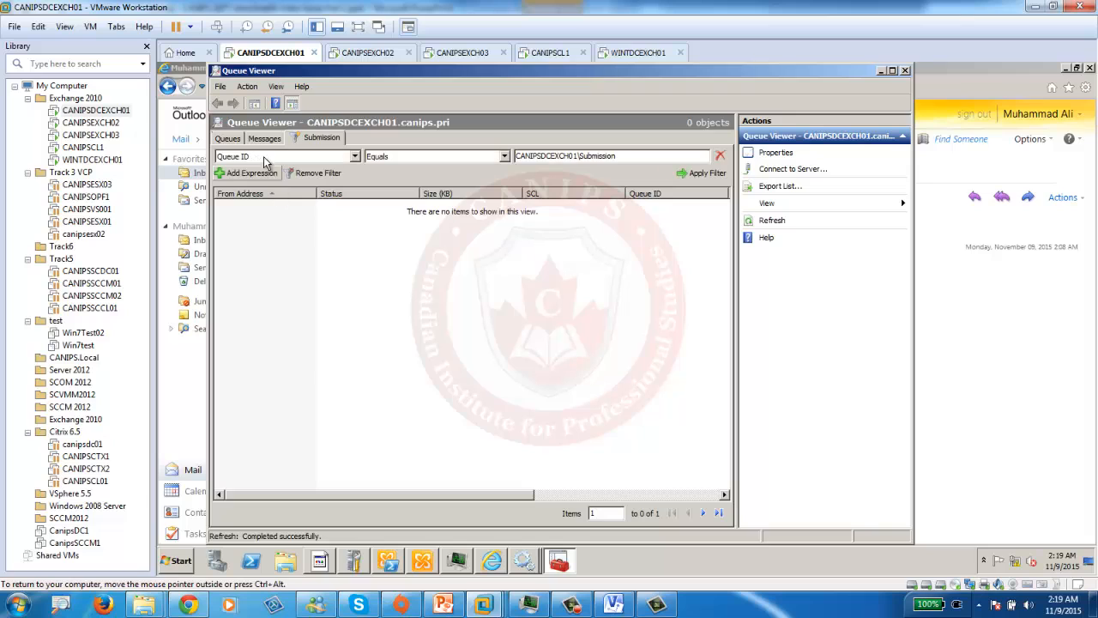
{"action": "left_click", "coordinate": [225, 139]}
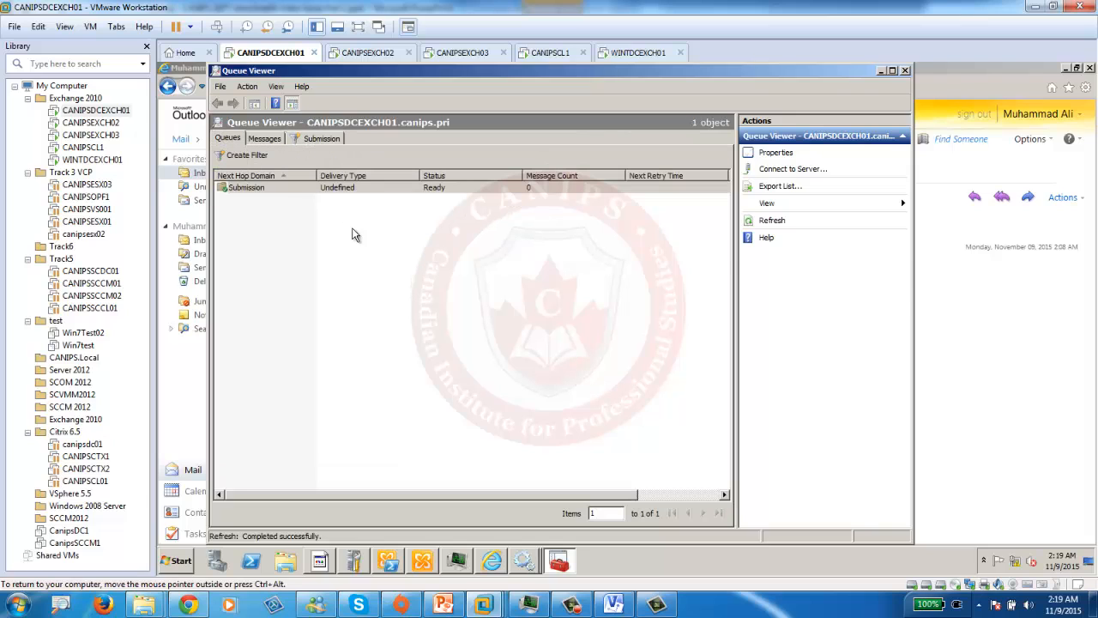
{"action": "left_click", "coordinate": [774, 223]}
{"action": "left_click", "coordinate": [777, 224]}
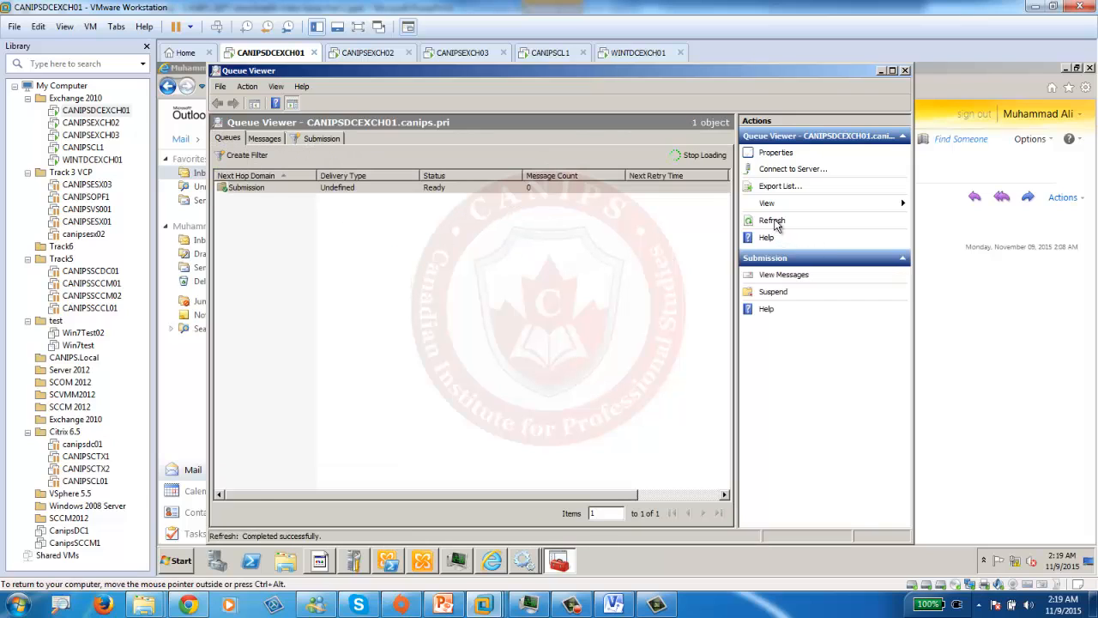
{"action": "left_click", "coordinate": [777, 224]}
{"action": "left_click", "coordinate": [777, 224]}
- Reload the Outlook Web App inbox on WINTDCEXCH01
{"action": "left_click", "coordinate": [652, 52]}
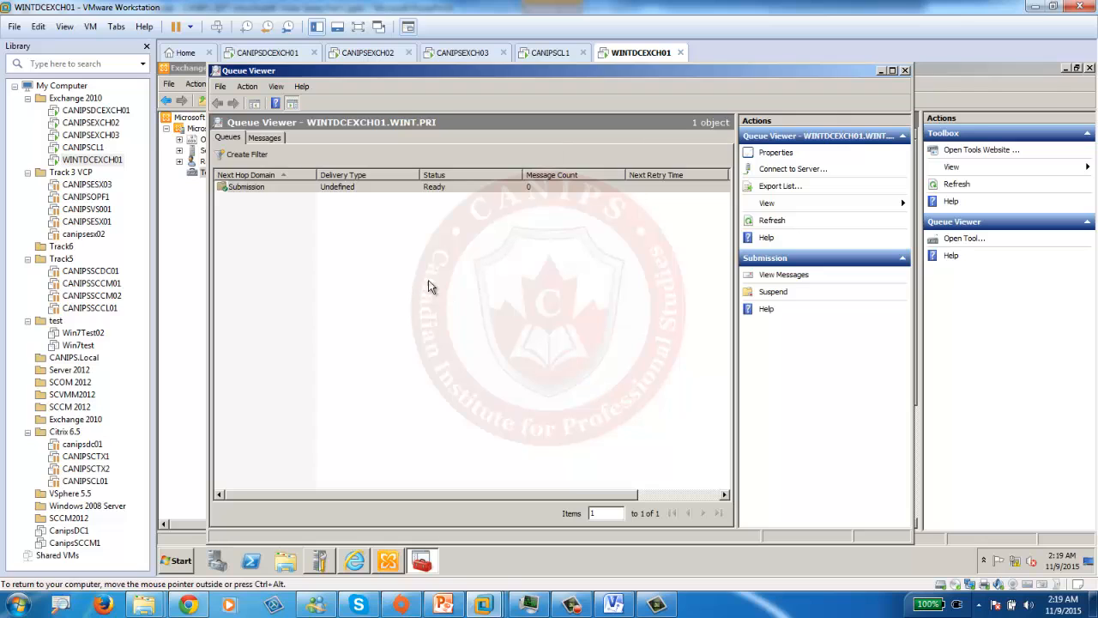
{"action": "left_click", "coordinate": [189, 297]}
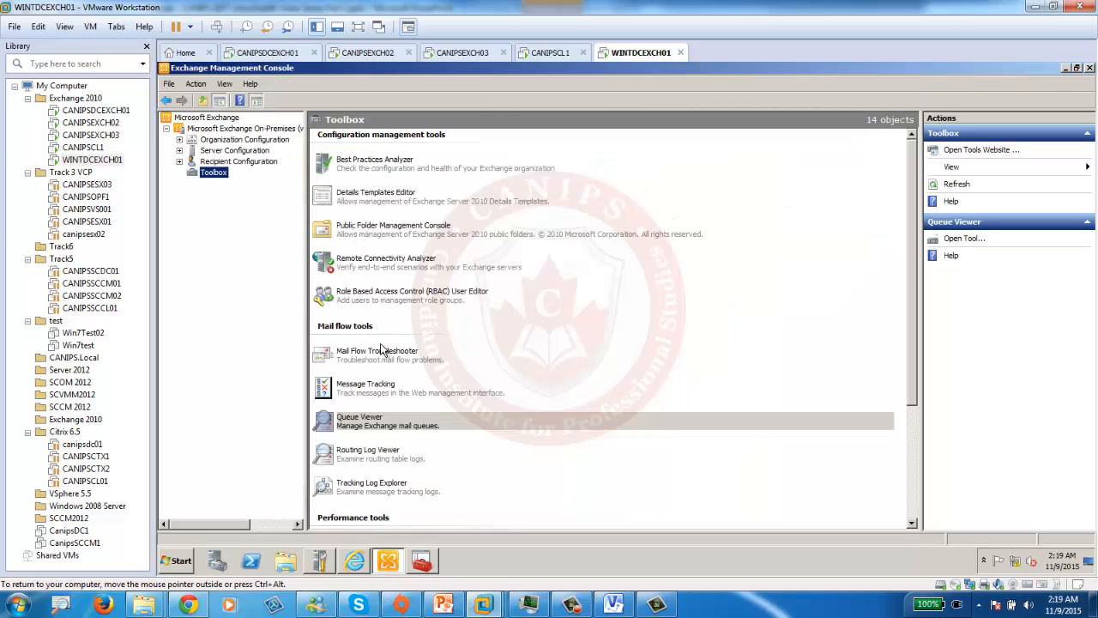
{"action": "left_click", "coordinate": [359, 565]}
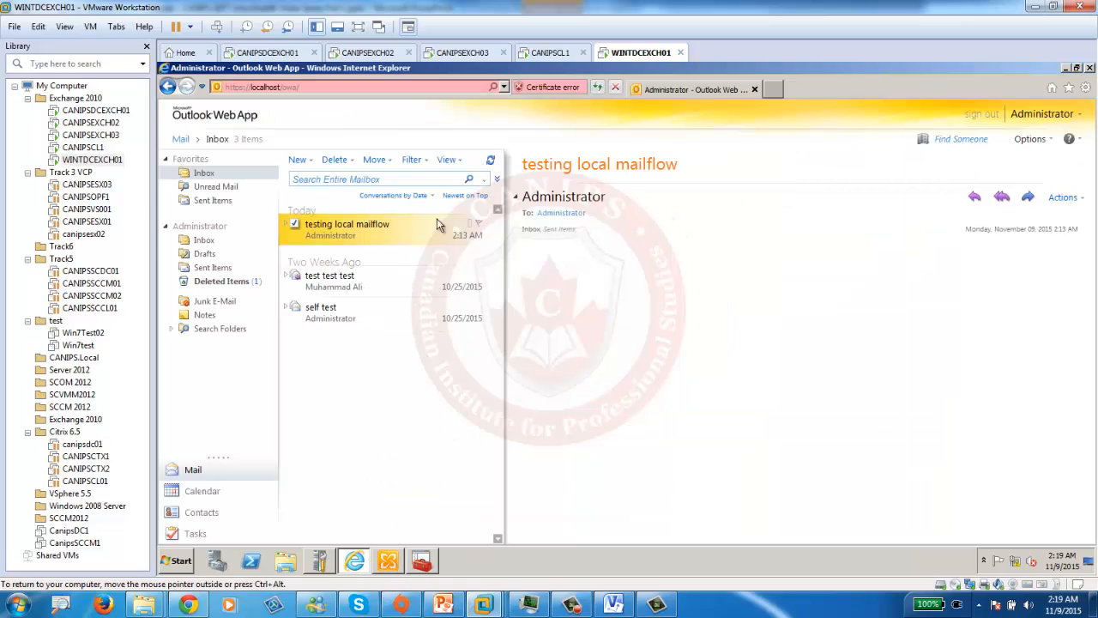
{"action": "left_click", "coordinate": [594, 88]}
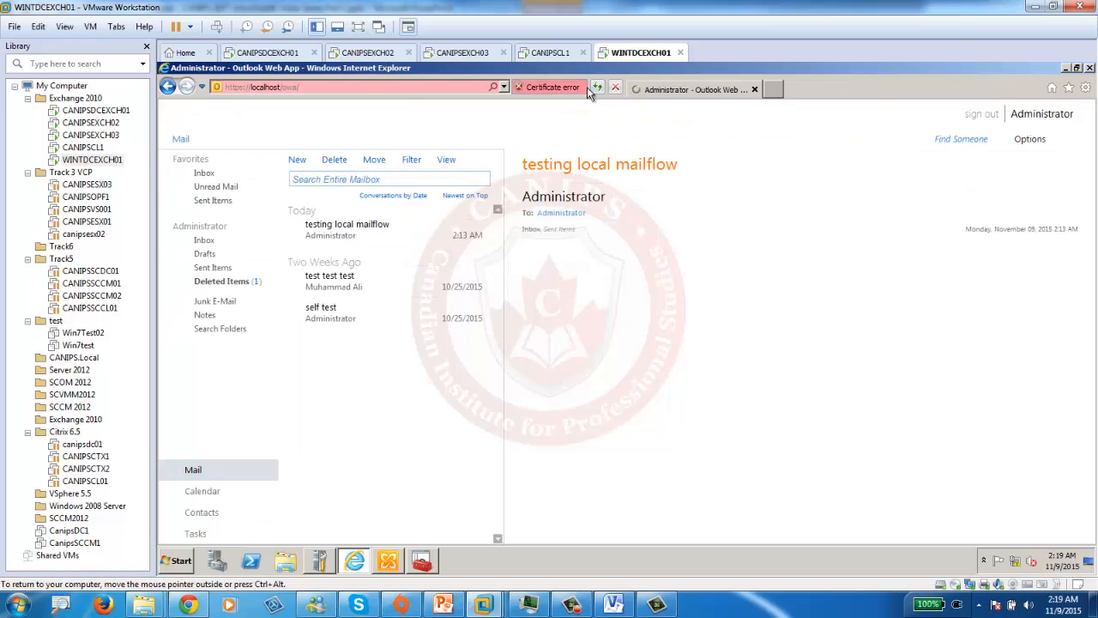
- Refresh CANIPSDCEXCH01's mail queues twice, then minimise Queue Viewer to show the webmail inbox
{"action": "left_click", "coordinate": [261, 54]}
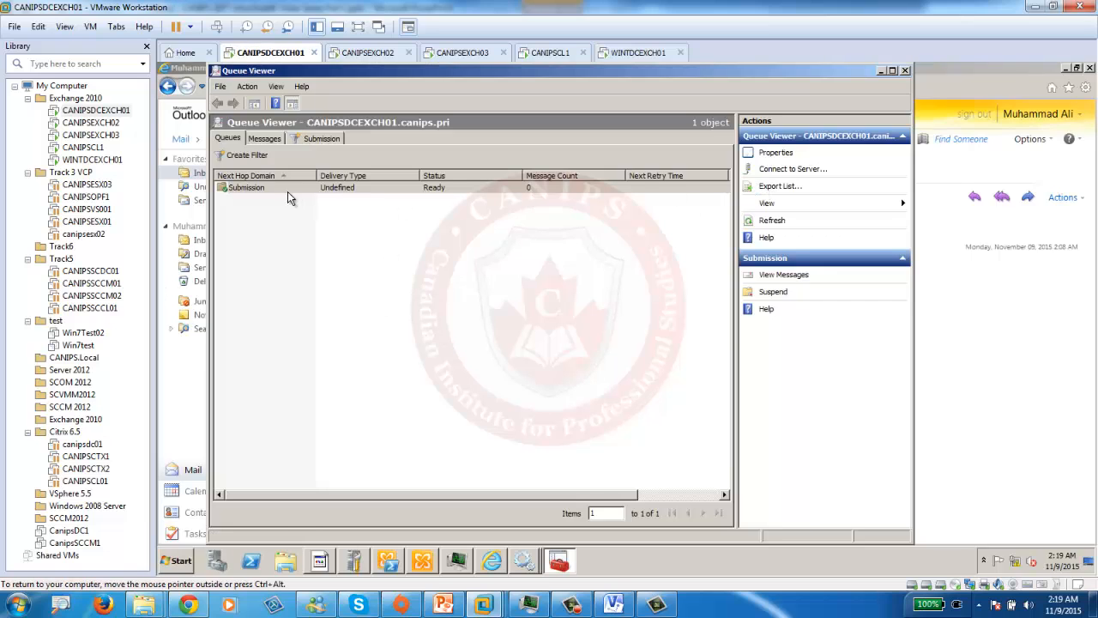
{"action": "left_click", "coordinate": [769, 223]}
{"action": "left_click", "coordinate": [770, 223]}
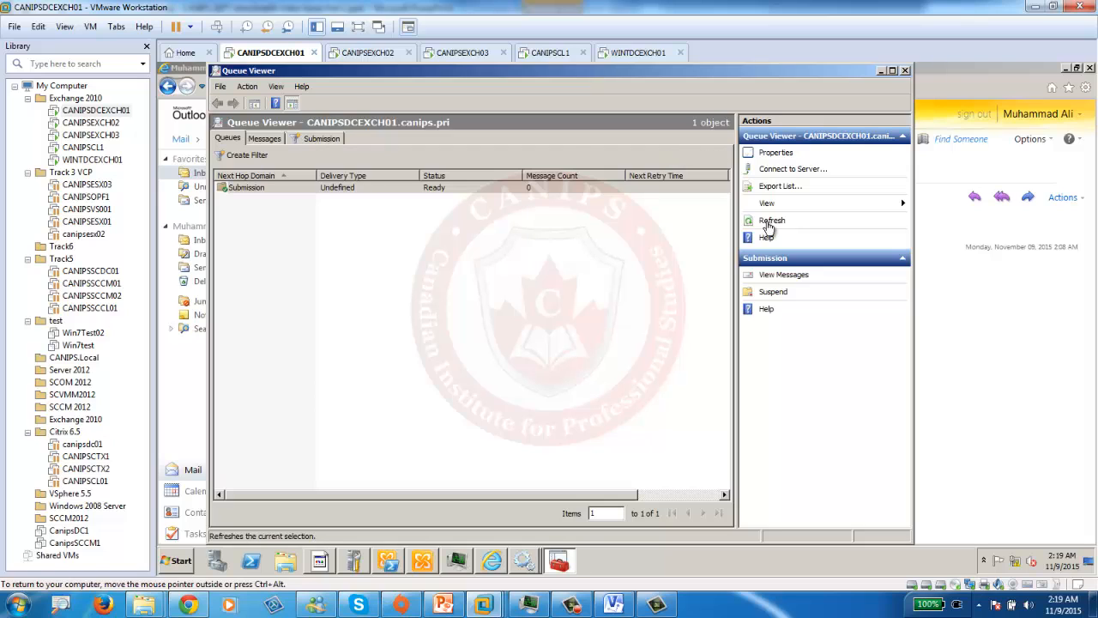
{"action": "left_click", "coordinate": [880, 70]}
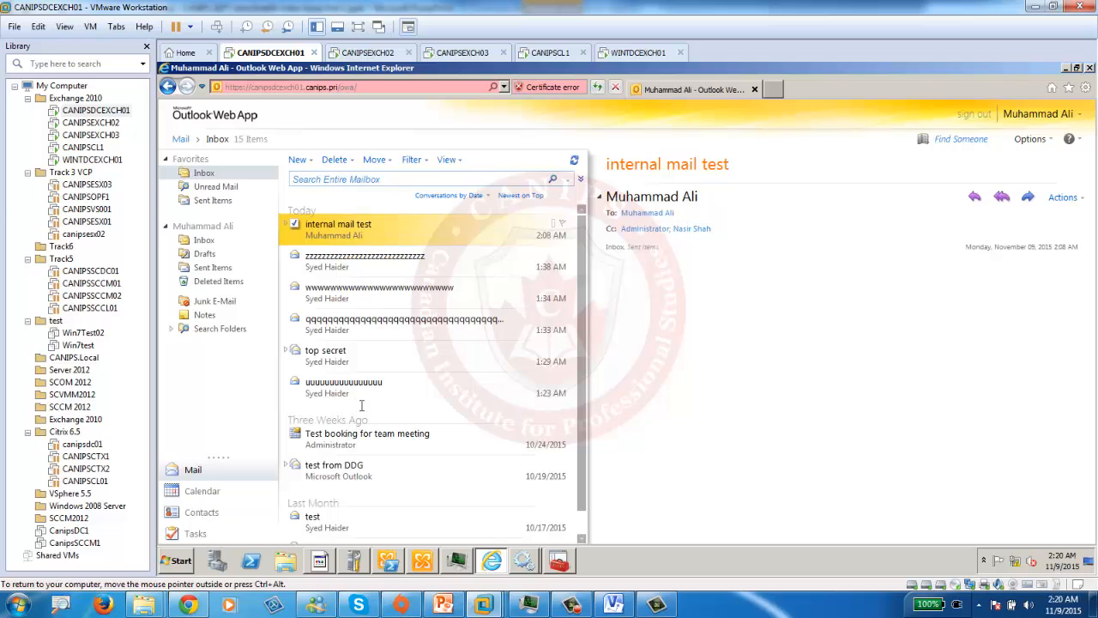
- Highlight 'DNS to forward name' on the checklist slide, then go back to VMware Workstation
{"action": "left_click", "coordinate": [443, 605]}
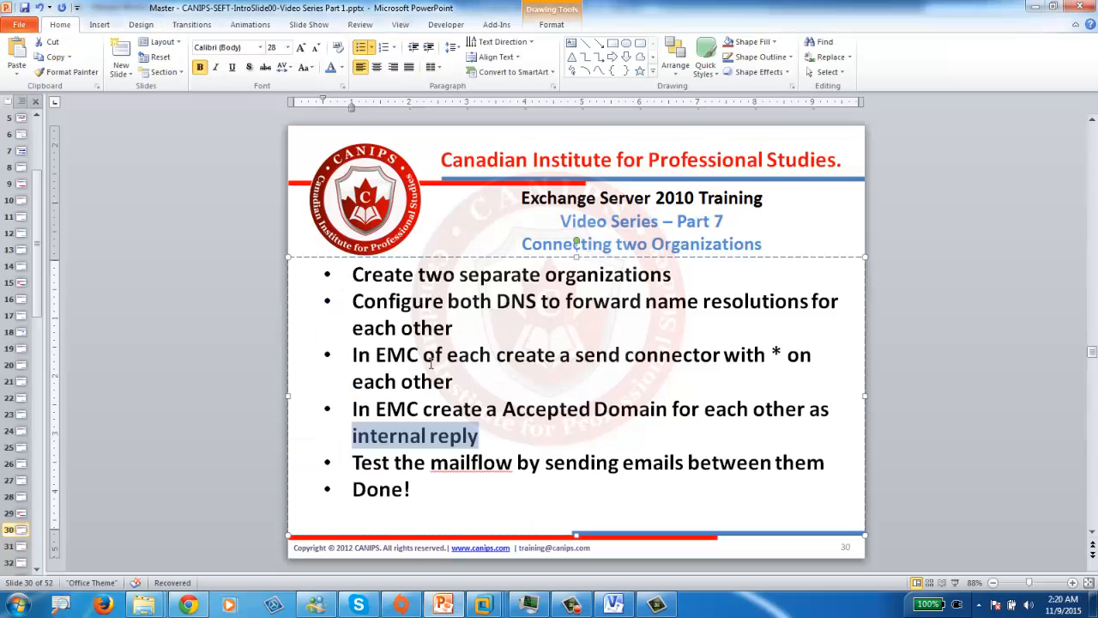
{"action": "left_click_drag", "start_coordinate": [498, 302], "coordinate": [675, 304]}
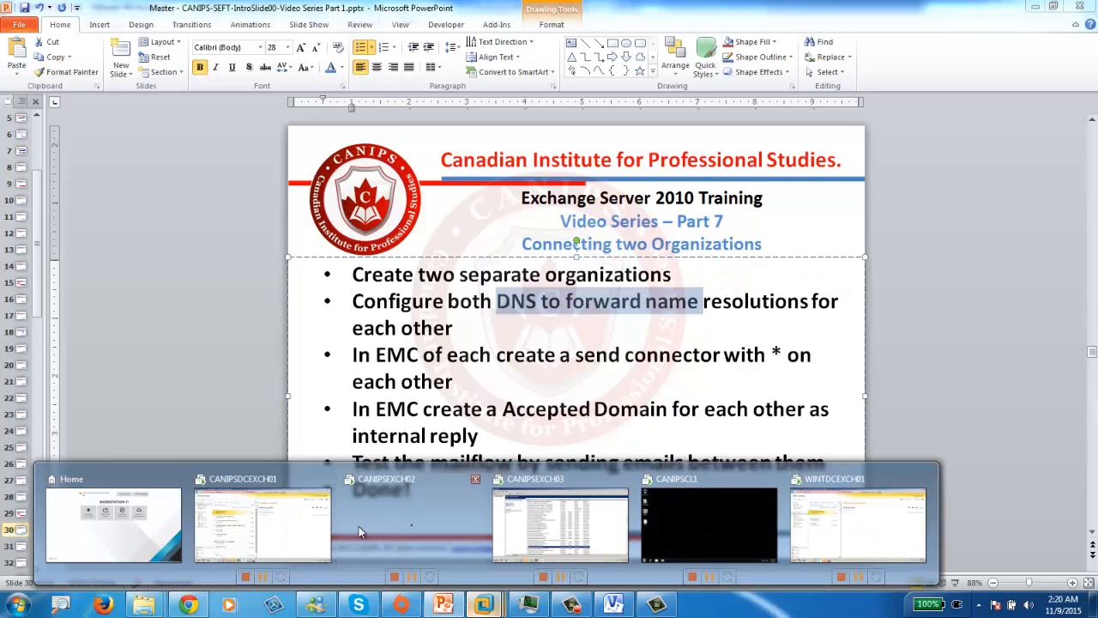
{"action": "left_click", "coordinate": [284, 516]}
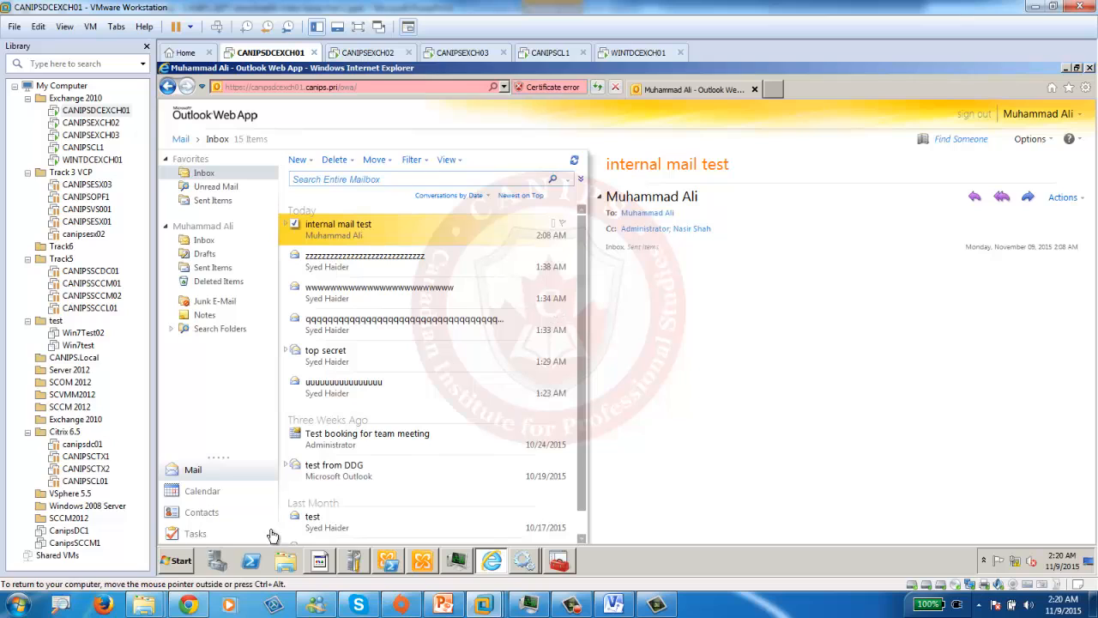
- Ping 192.168.100.199 from an administrator Command Prompt on CANIPSDCEXCH01
{"action": "left_click", "coordinate": [178, 560]}
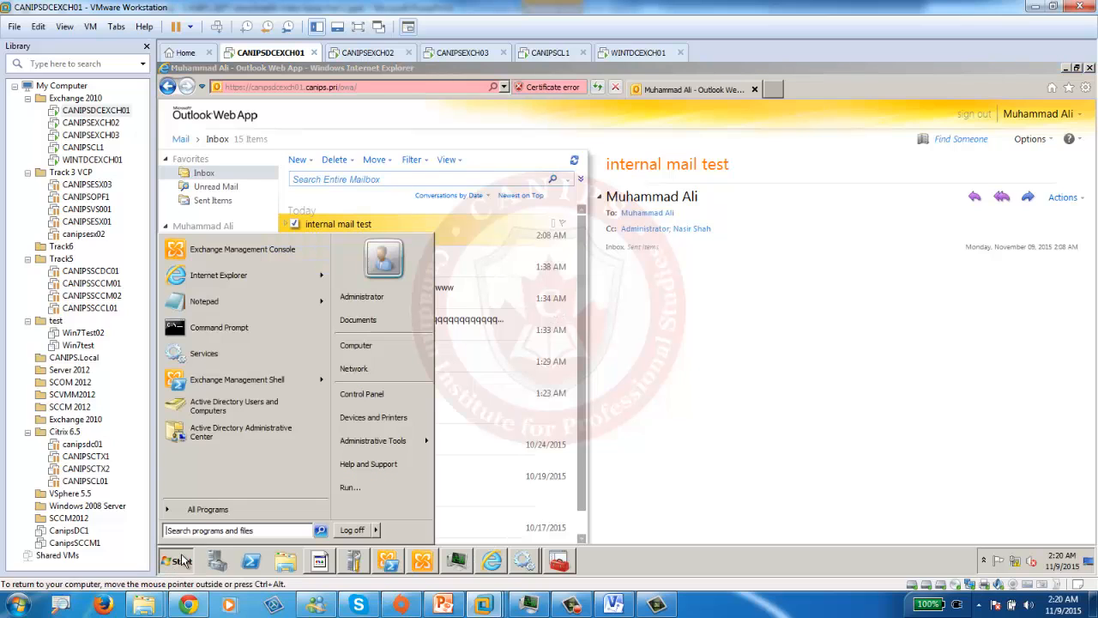
{"action": "left_click", "coordinate": [219, 329]}
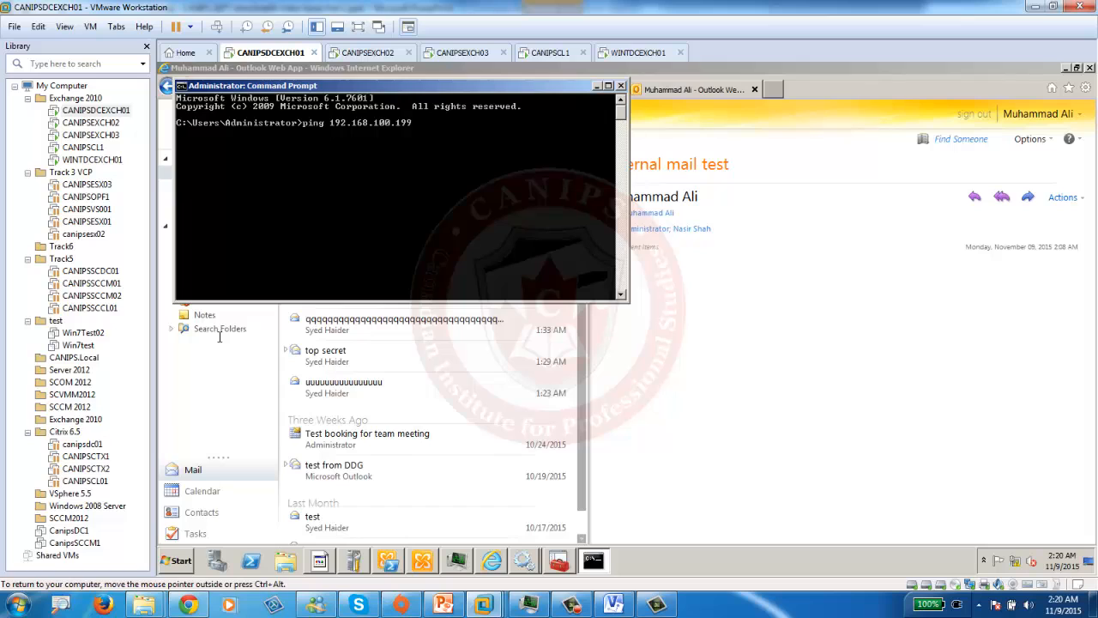
{"action": "key", "text": "Return"}
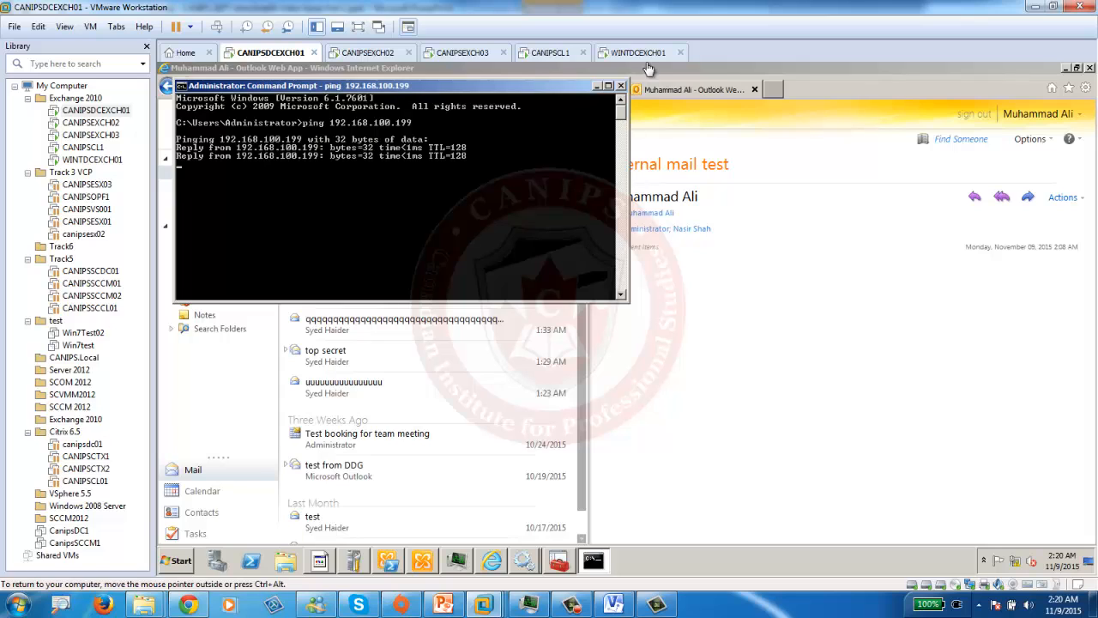
- Check CANIPSDCEXCH01's address in Server Manager, then go to WINTDCEXCH01's Start menu
{"action": "left_click", "coordinate": [639, 53]}
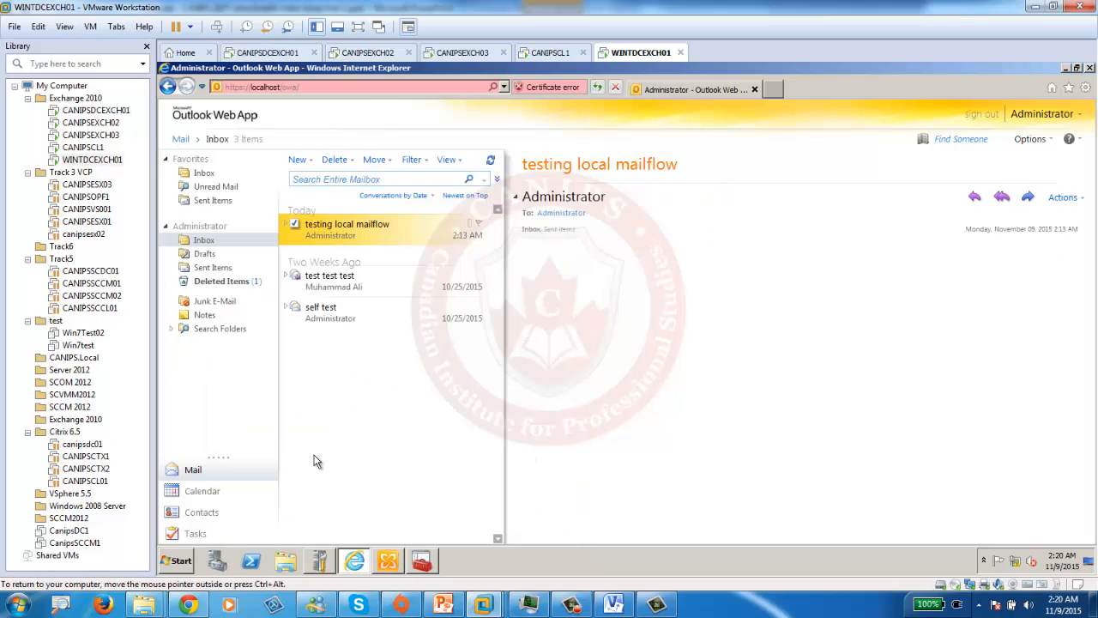
{"action": "left_click", "coordinate": [272, 53]}
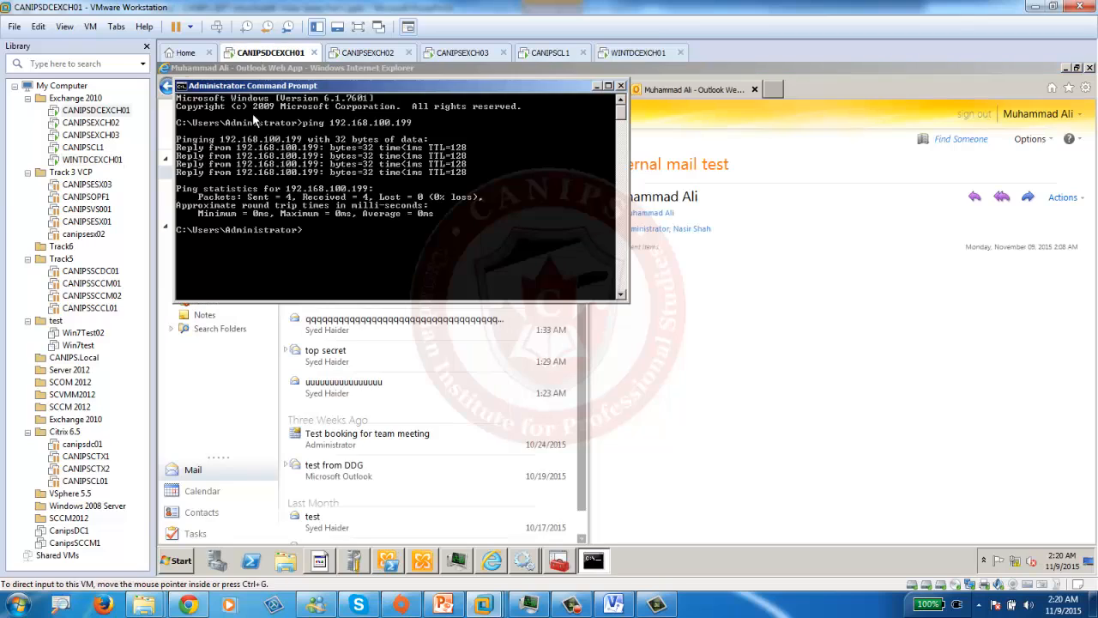
{"action": "left_click", "coordinate": [221, 566]}
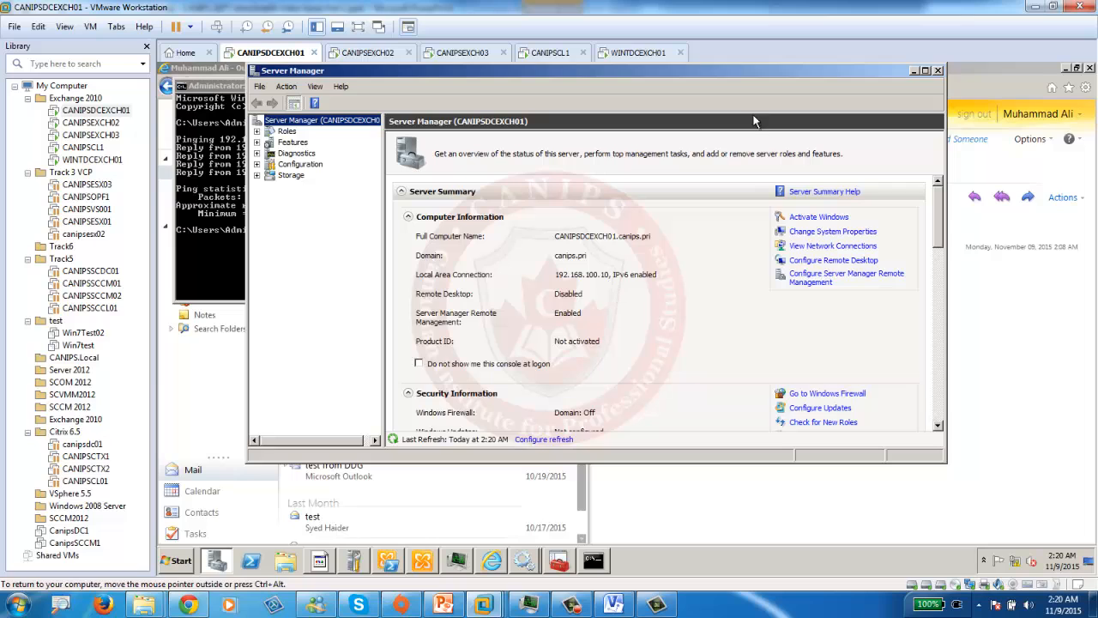
{"action": "left_click", "coordinate": [635, 52]}
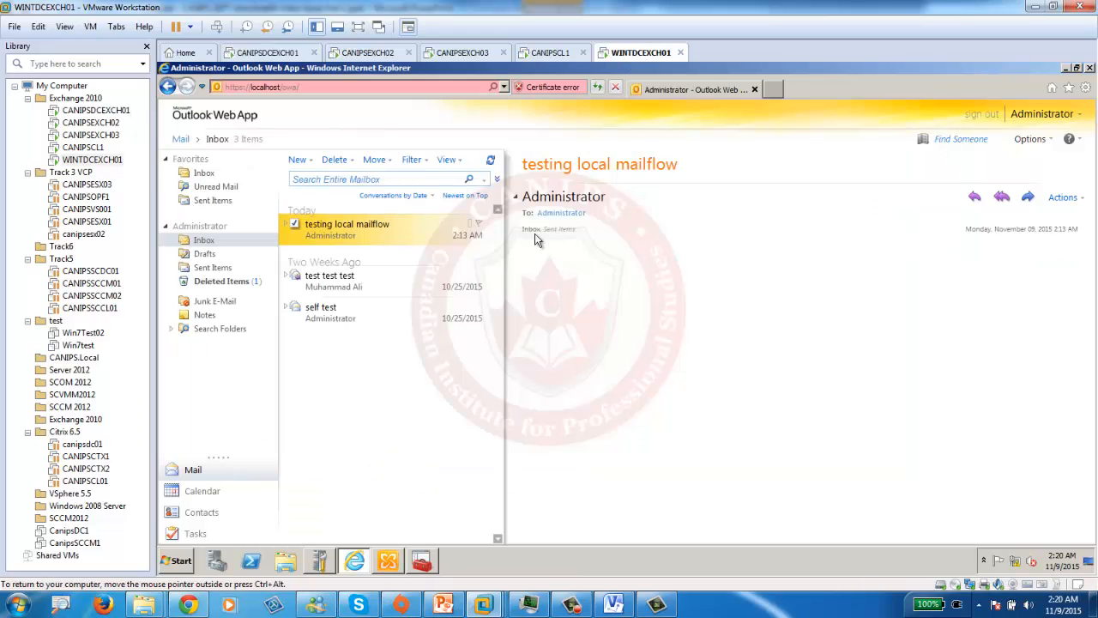
{"action": "left_click", "coordinate": [176, 562]}
- From WINTDCEXCH01's command prompt, ping 192.168.100.10 and then canipsdcexch01 by name, each returning 4 replies
{"action": "left_click", "coordinate": [239, 280]}
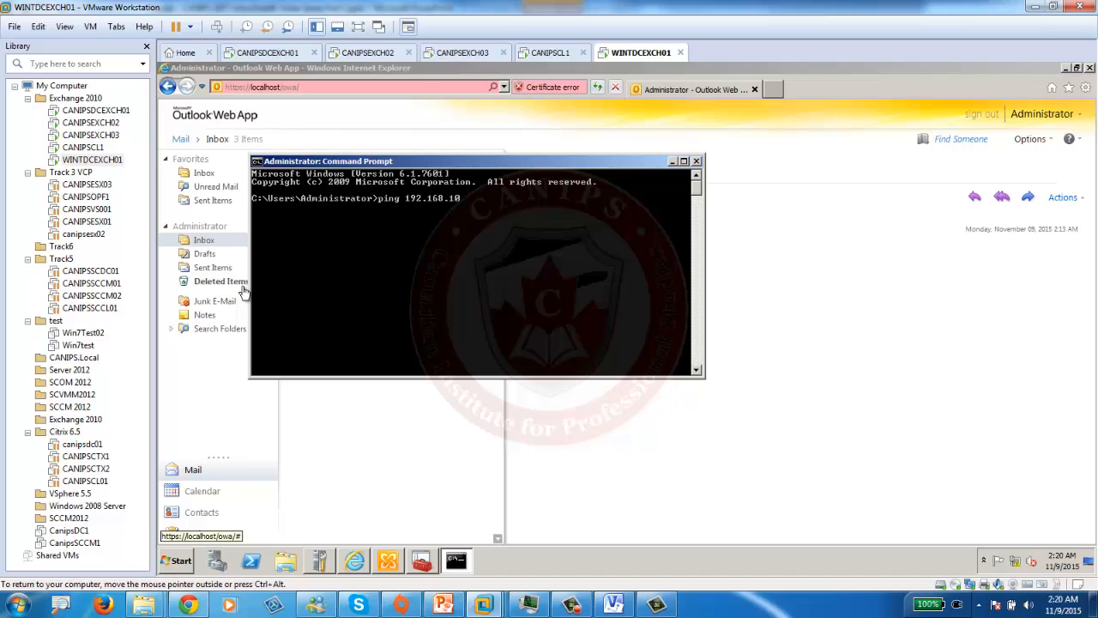
{"action": "type", "text": "ping 192.168.100.10"}
{"action": "key", "text": "Return"}
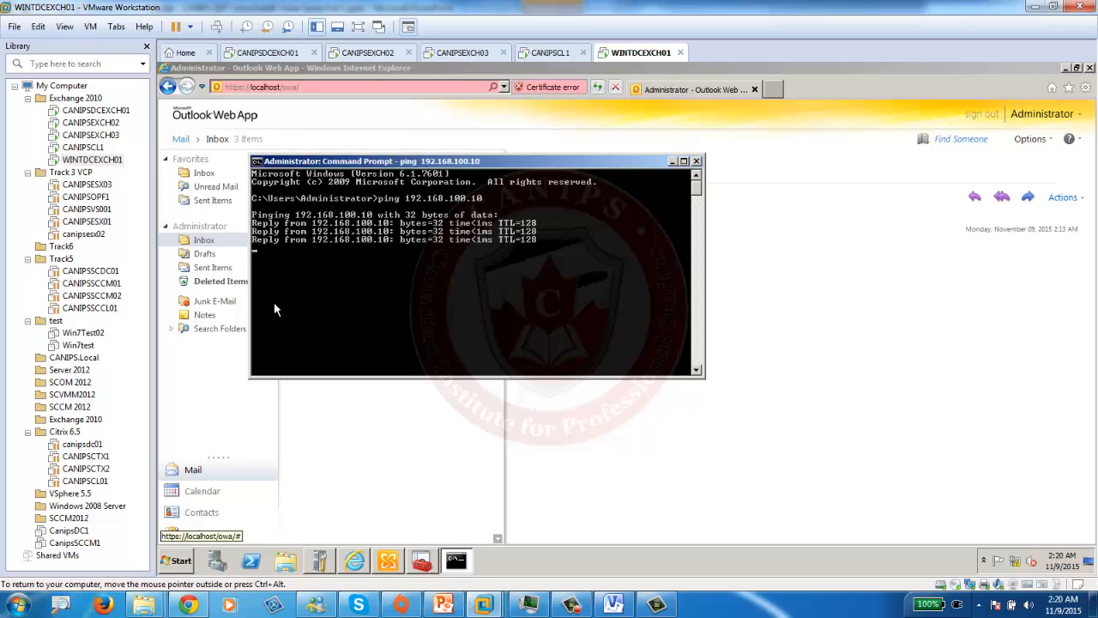
{"action": "key", "text": "Up"}
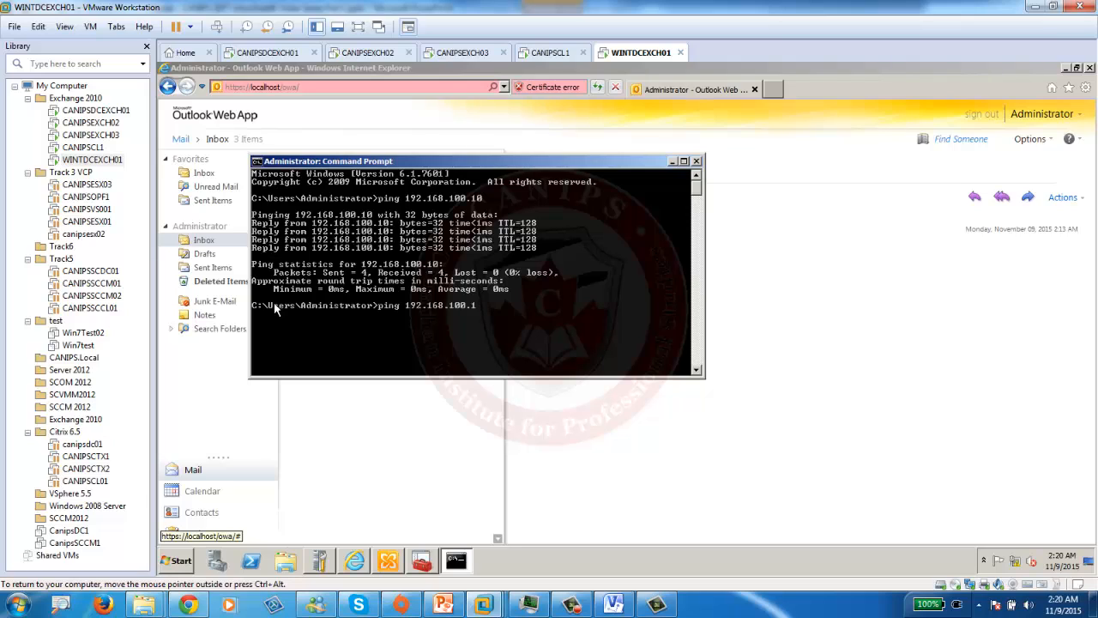
{"action": "key", "text": "BackSpace"}
{"action": "key", "text": "BackSpace"}
{"action": "key", "text": "BackSpace"}
{"action": "key", "text": "BackSpace"}
{"action": "key", "text": "BackSpace"}
{"action": "key", "text": "BackSpace"}
{"action": "key", "text": "BackSpace"}
{"action": "key", "text": "BackSpace"}
{"action": "key", "text": "BackSpace"}
{"action": "key", "text": "BackSpace"}
{"action": "key", "text": "BackSpace"}
{"action": "key", "text": "BackSpace"}
{"action": "key", "text": "BackSpace"}
{"action": "type", "text": "canipsdcexch01"}
{"action": "key", "text": "Return"}
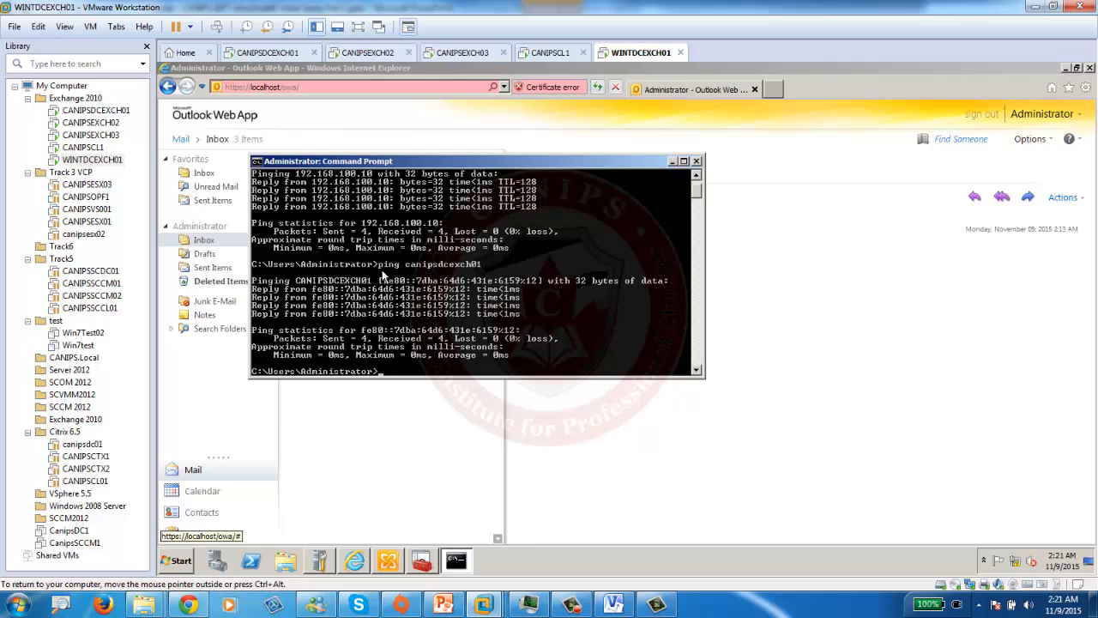
- On CANIPSDCEXCH01, ping wintdcexch01 by name and get 4 of 4 replies
{"action": "left_click", "coordinate": [251, 53]}
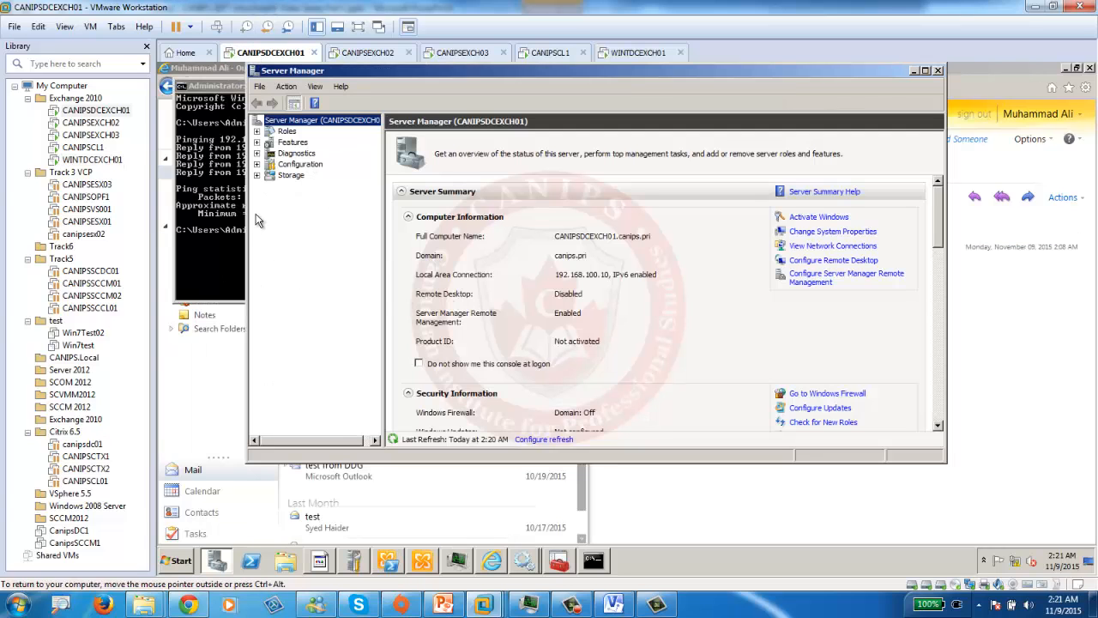
{"action": "left_click", "coordinate": [216, 275]}
{"action": "key", "text": "Up"}
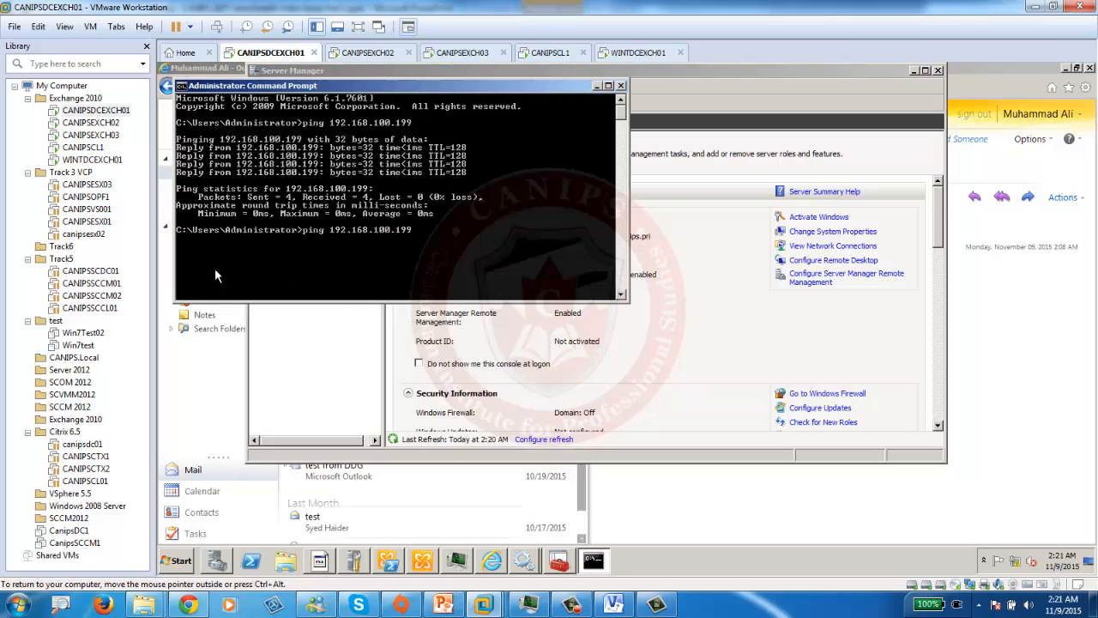
{"action": "key", "text": "BackSpace"}
{"action": "key", "text": "BackSpace"}
{"action": "key", "text": "BackSpace"}
{"action": "key", "text": "BackSpace"}
{"action": "key", "text": "BackSpace"}
{"action": "key", "text": "BackSpace"}
{"action": "key", "text": "BackSpace"}
{"action": "key", "text": "BackSpace"}
{"action": "key", "text": "BackSpace"}
{"action": "key", "text": "BackSpace"}
{"action": "key", "text": "BackSpace"}
{"action": "key", "text": "BackSpace"}
{"action": "key", "text": "BackSpace"}
{"action": "key", "text": "BackSpace"}
{"action": "key", "text": "BackSpace"}
{"action": "type", "text": "wintdcexch01"}
{"action": "key", "text": "Return"}
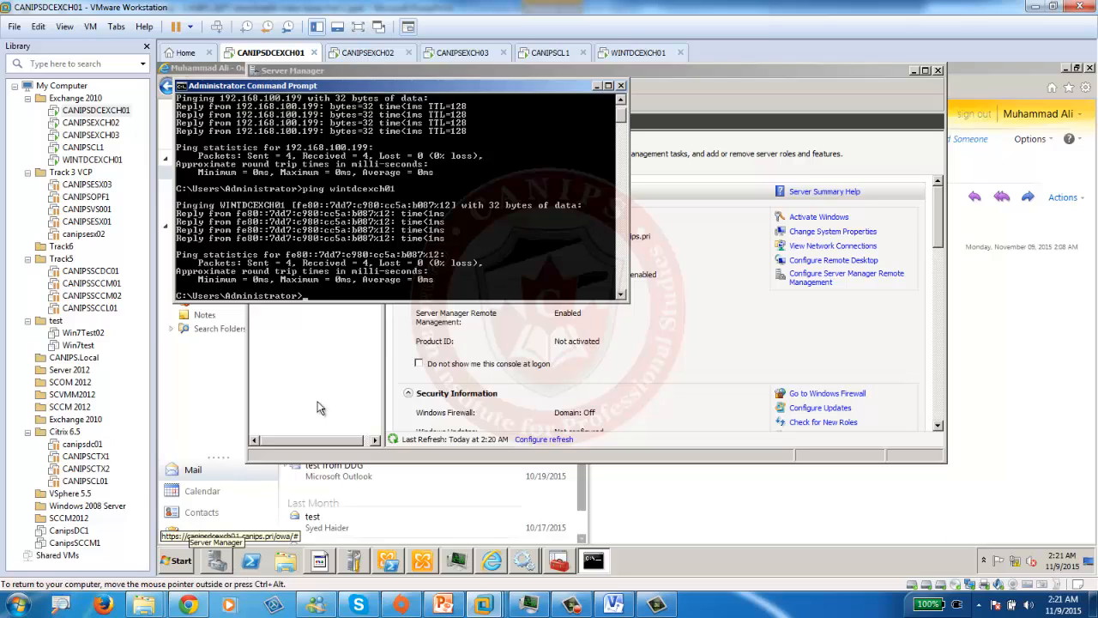
{"action": "left_click", "coordinate": [176, 568]}
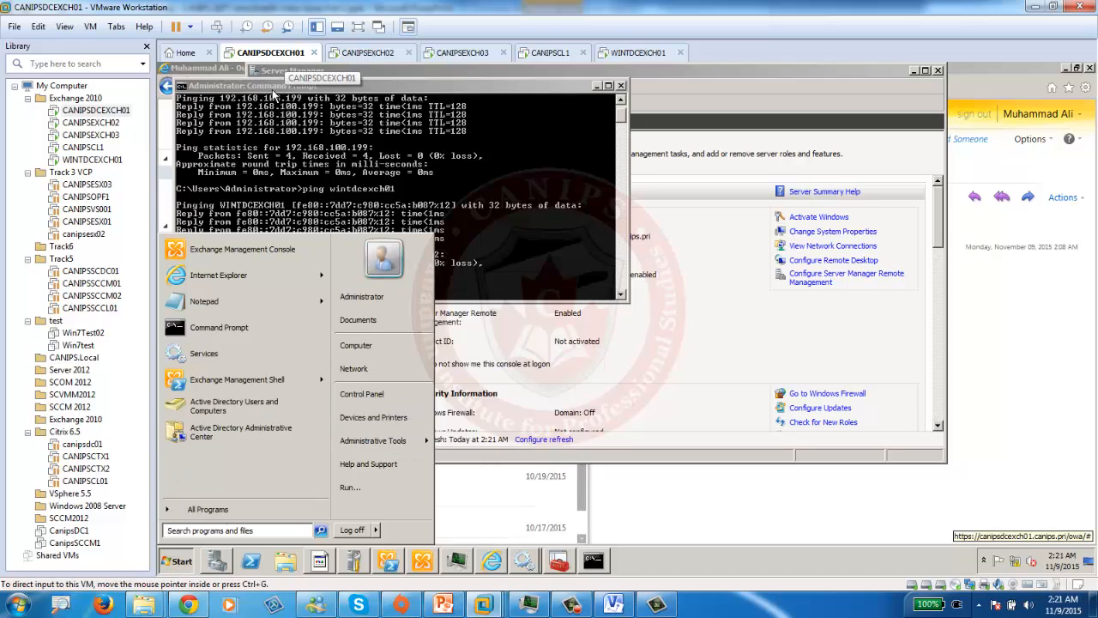
{"action": "mouse_move", "coordinate": [399, 441]}
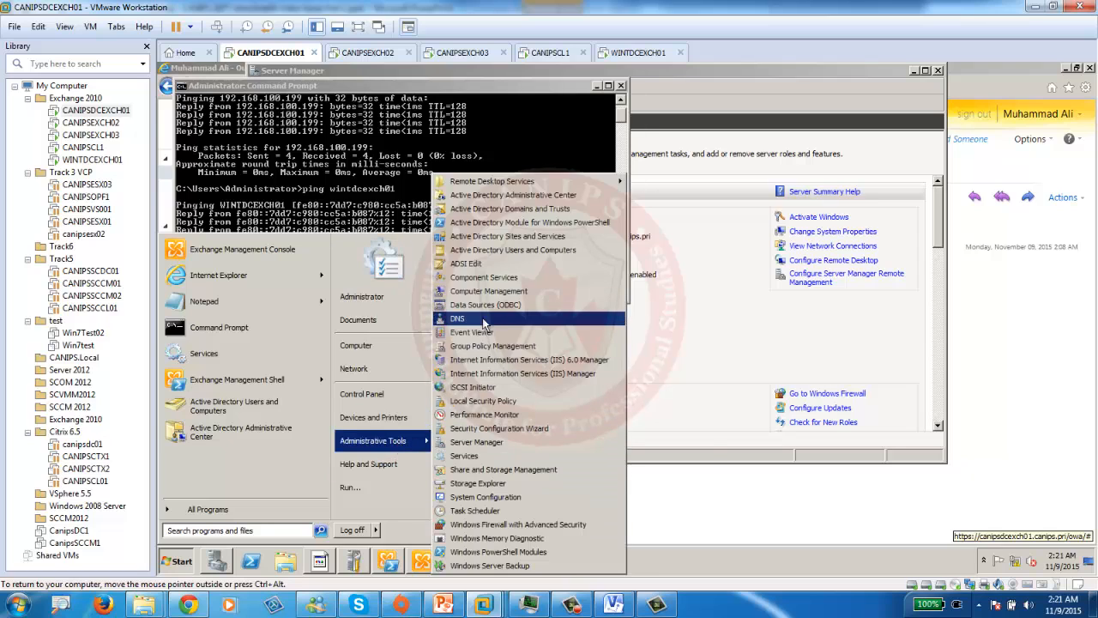
{"action": "left_click", "coordinate": [457, 319]}
{"action": "double_click", "coordinate": [224, 165]}
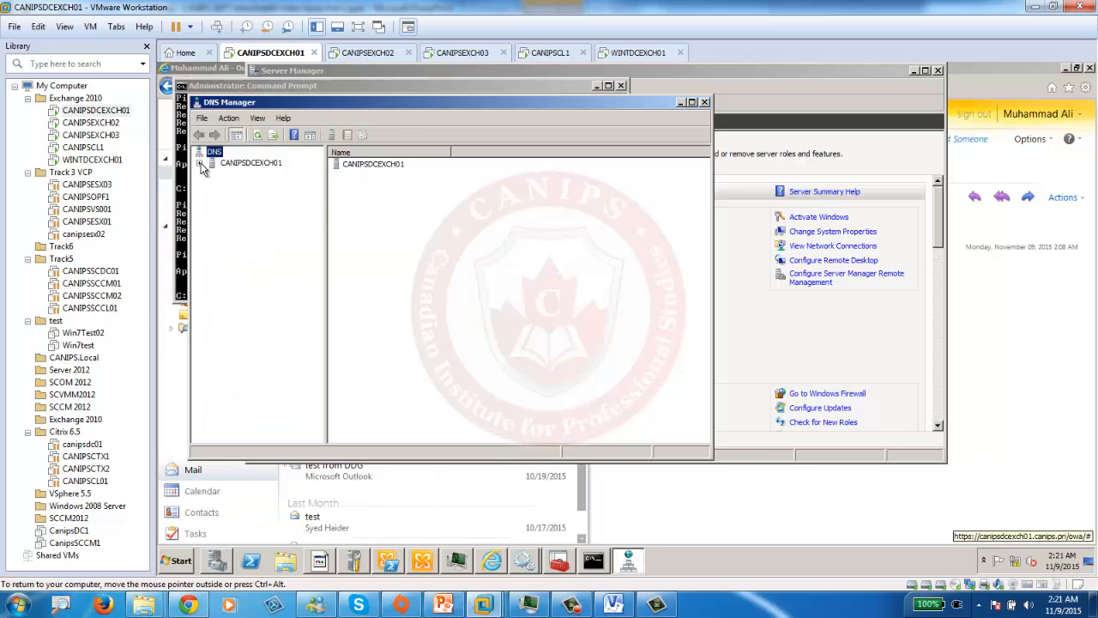
{"action": "double_click", "coordinate": [375, 103]}
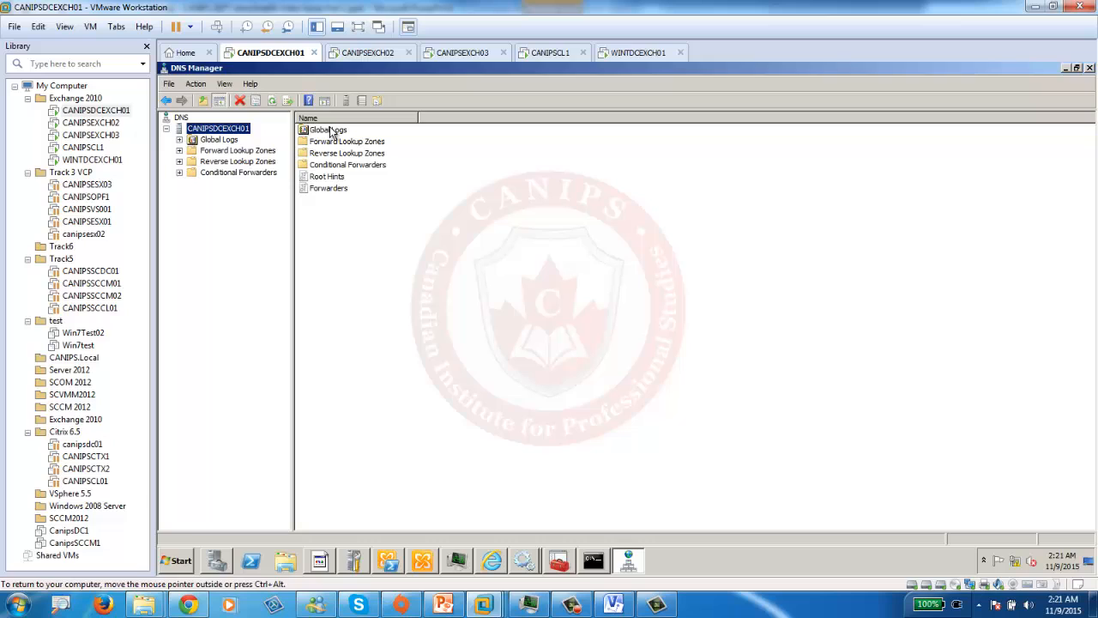
{"action": "right_click", "coordinate": [216, 128]}
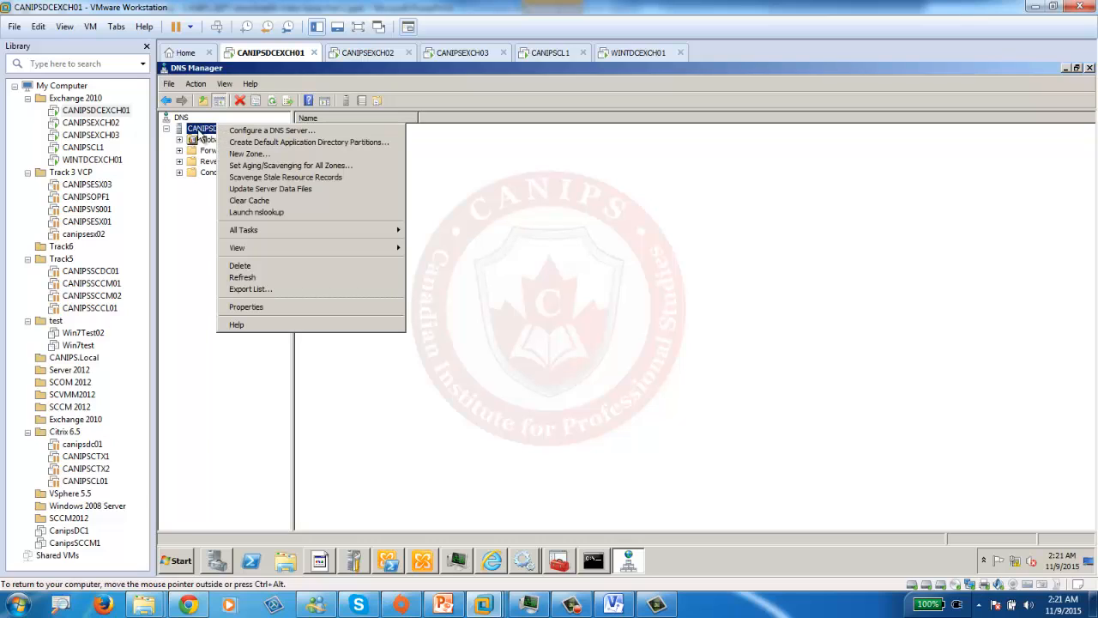
{"action": "left_click", "coordinate": [275, 311]}
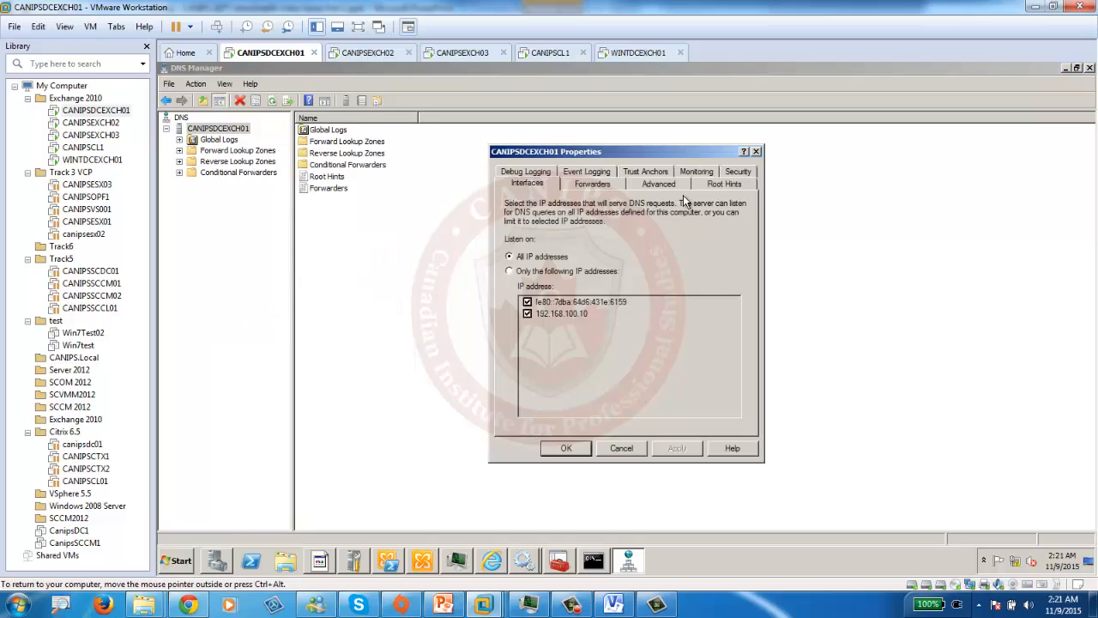
{"action": "left_click", "coordinate": [603, 184]}
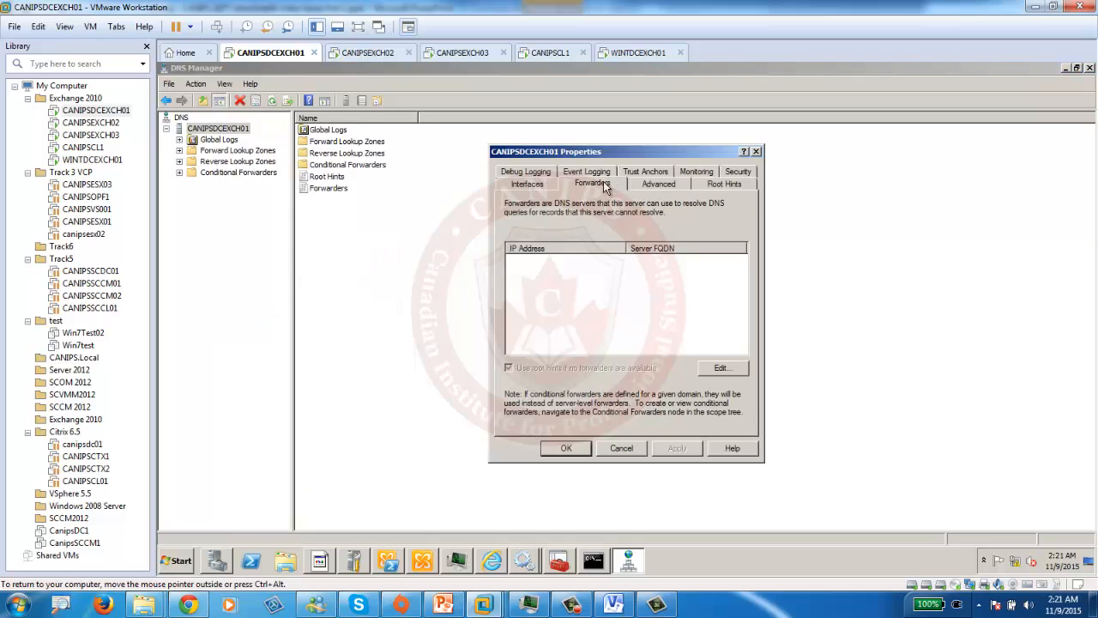
{"action": "left_click", "coordinate": [540, 185]}
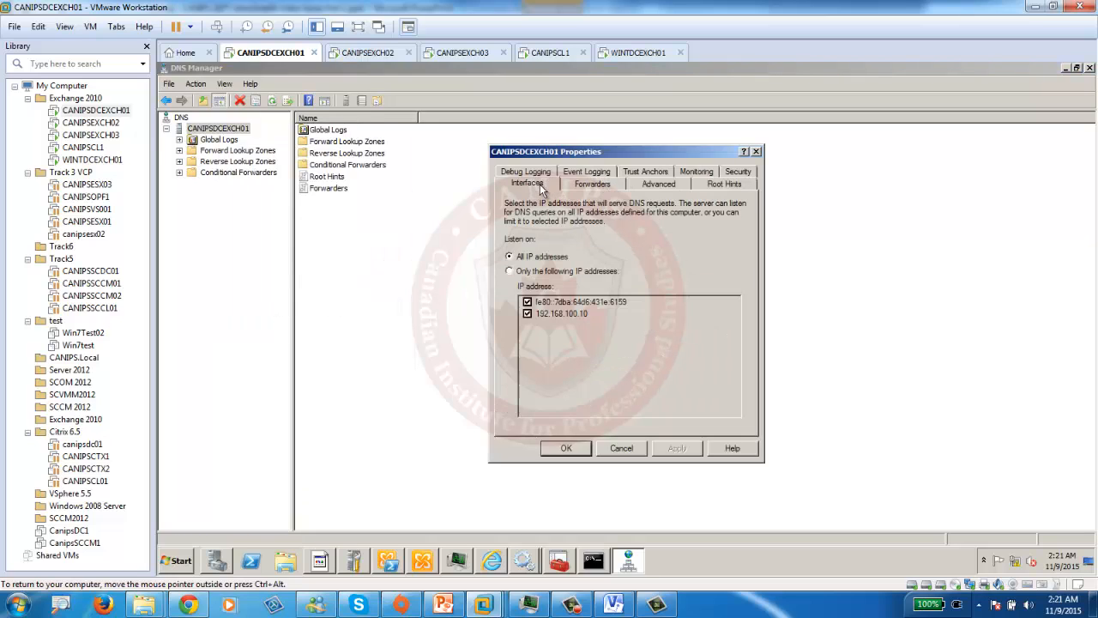
{"action": "left_click", "coordinate": [600, 188]}
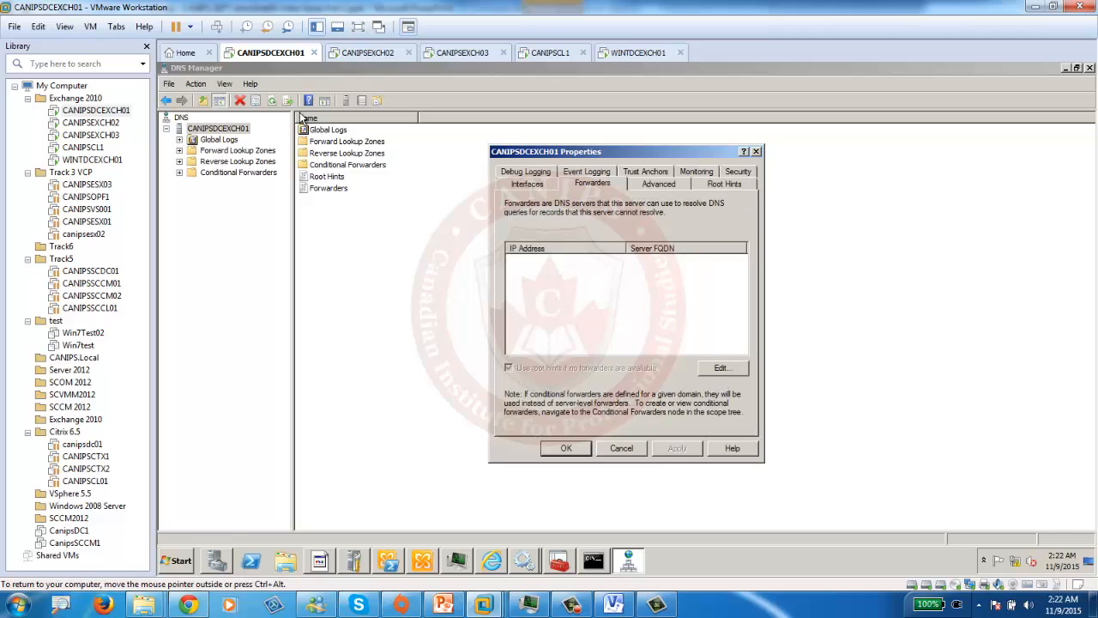
{"action": "left_click", "coordinate": [757, 151]}
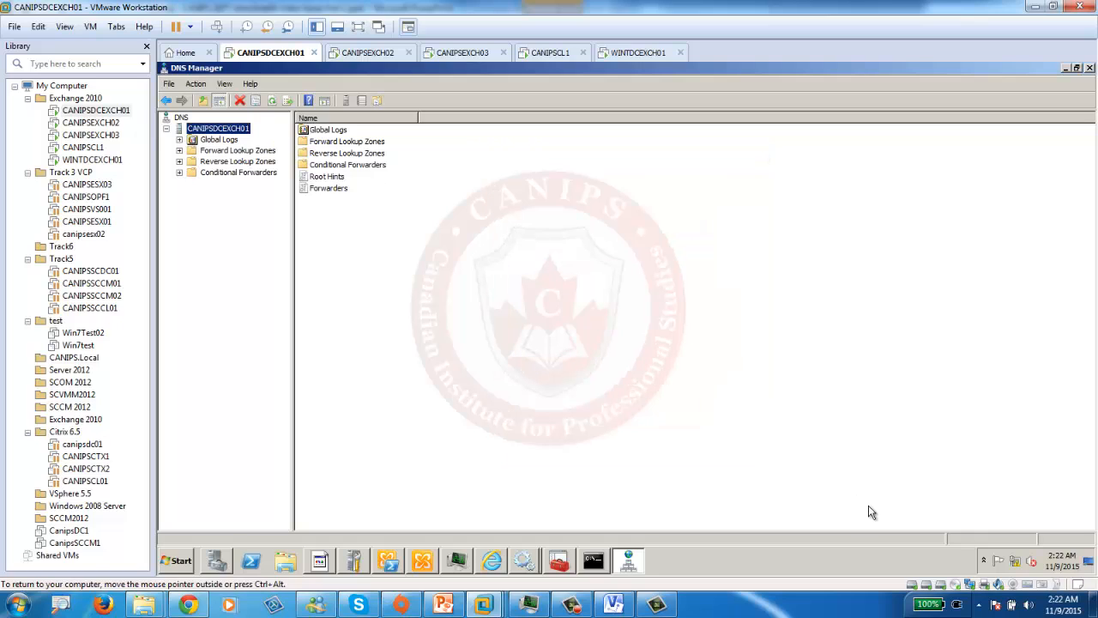
- Uncheck TCP/IPv6 on CANIPSDCEXCH01's Local Area Connection and confirm
{"action": "right_click", "coordinate": [1014, 562]}
{"action": "left_click", "coordinate": [1021, 571]}
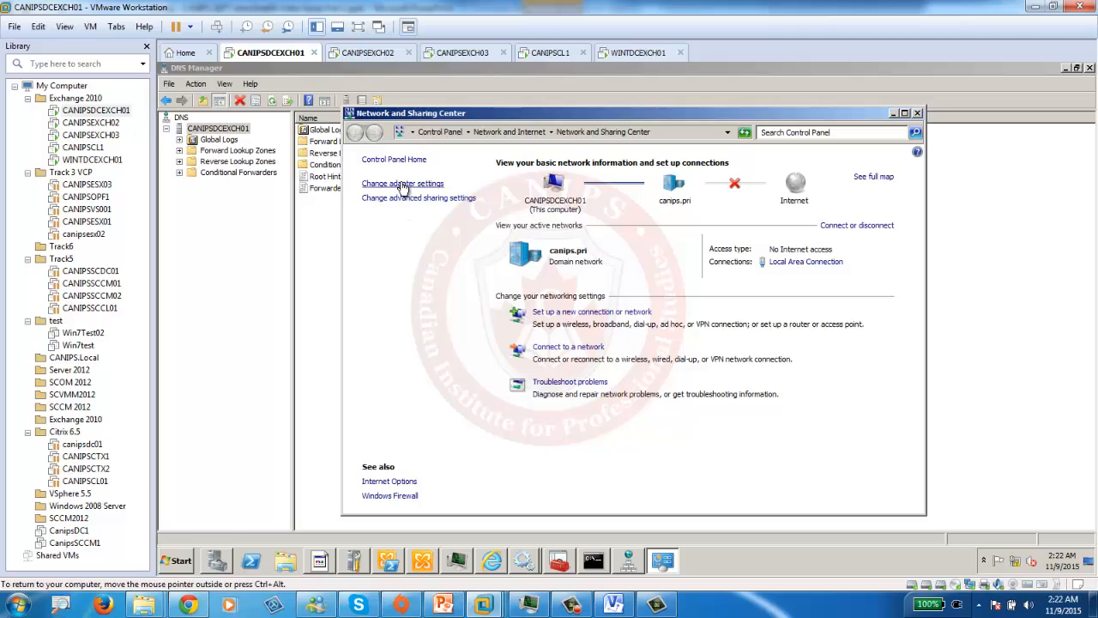
{"action": "left_click", "coordinate": [401, 184]}
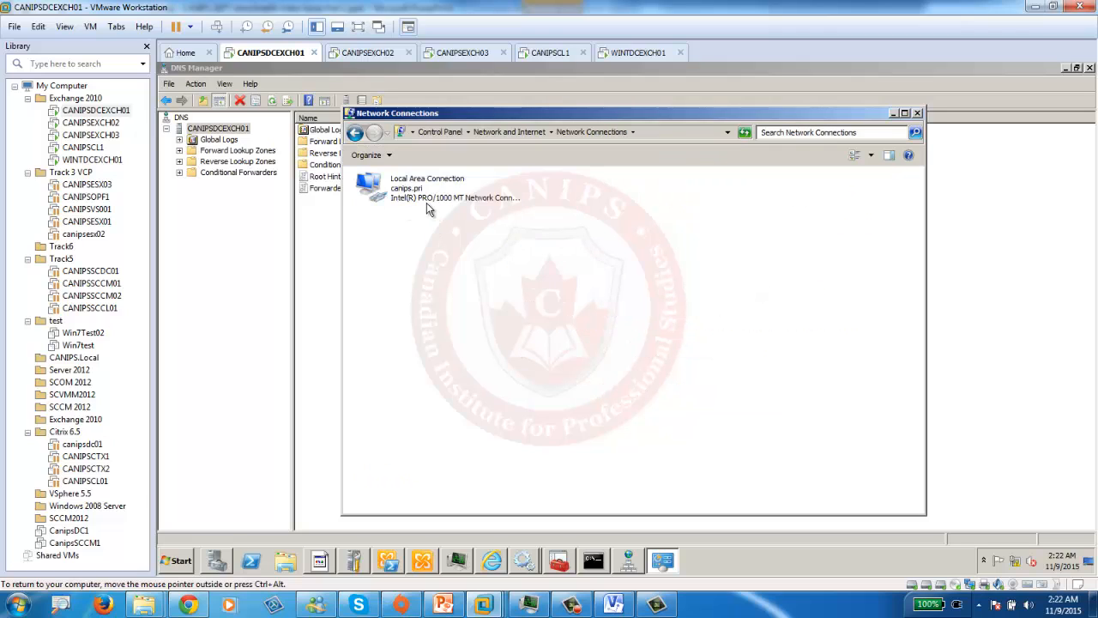
{"action": "double_click", "coordinate": [426, 204]}
{"action": "left_click", "coordinate": [551, 422]}
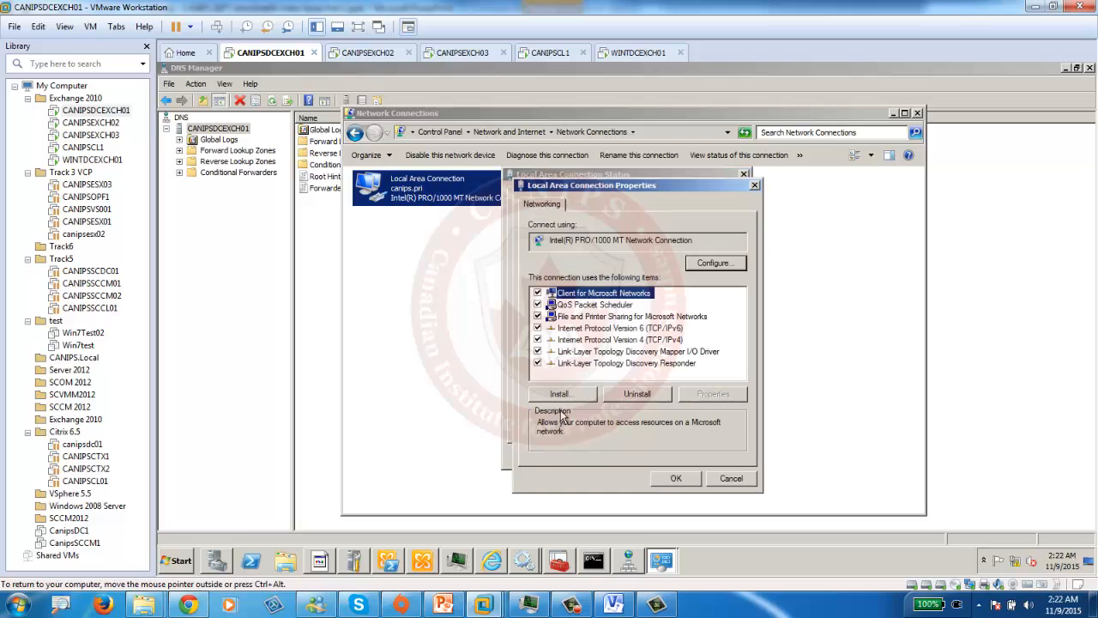
{"action": "left_click", "coordinate": [538, 327]}
{"action": "left_click", "coordinate": [674, 479]}
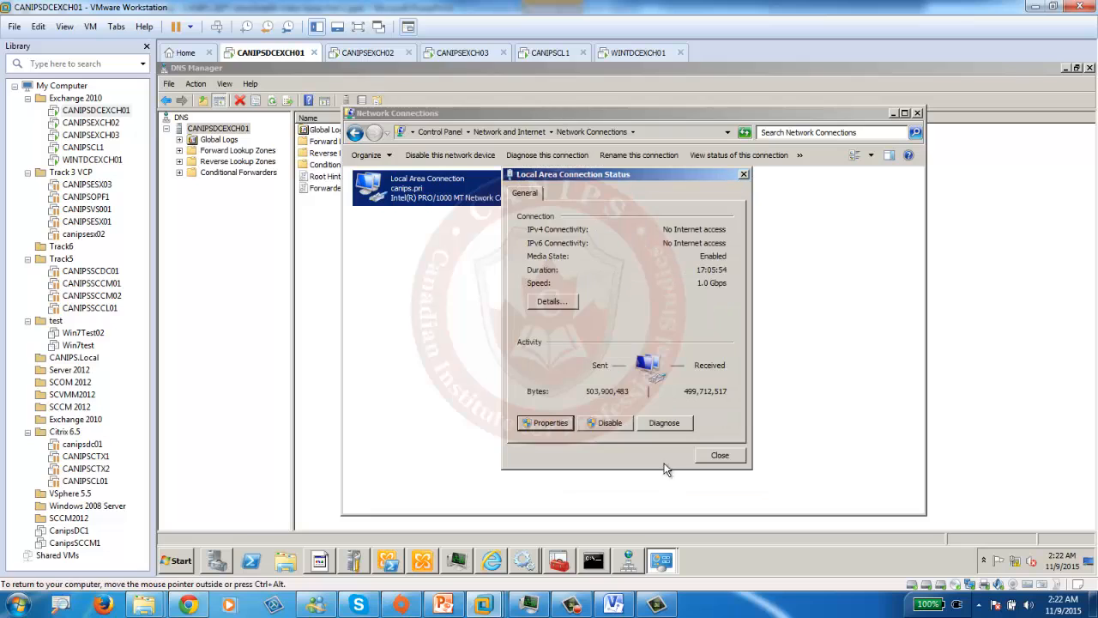
- Uncheck TCP/IPv6 on WINTDCEXCH01's Local Area Connection, confirm, and close its status window
{"action": "left_click", "coordinate": [627, 53]}
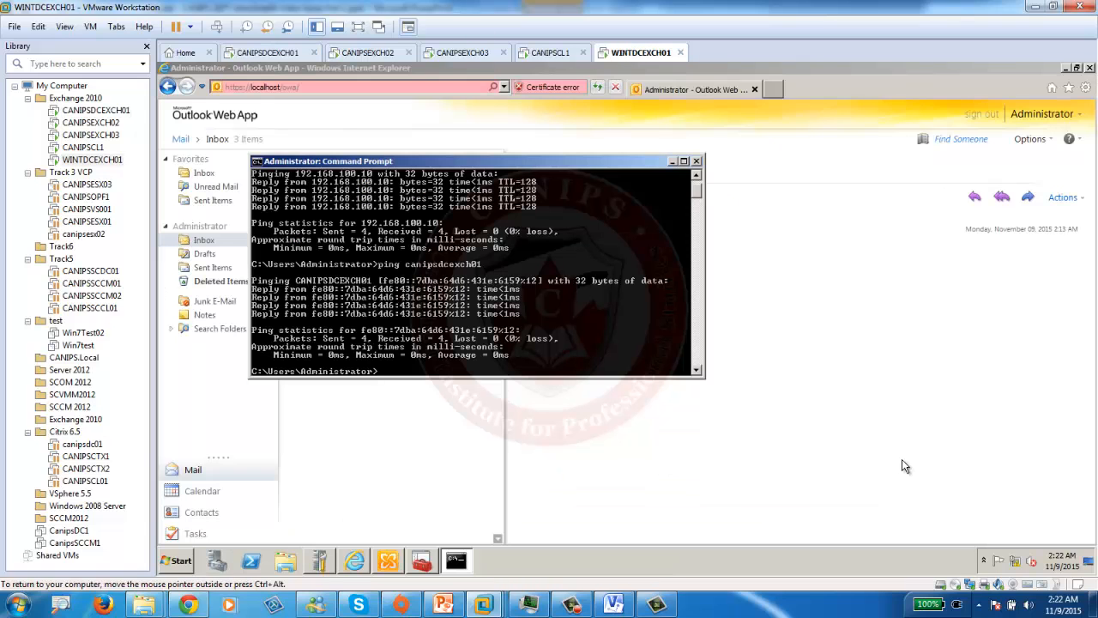
{"action": "right_click", "coordinate": [1018, 562]}
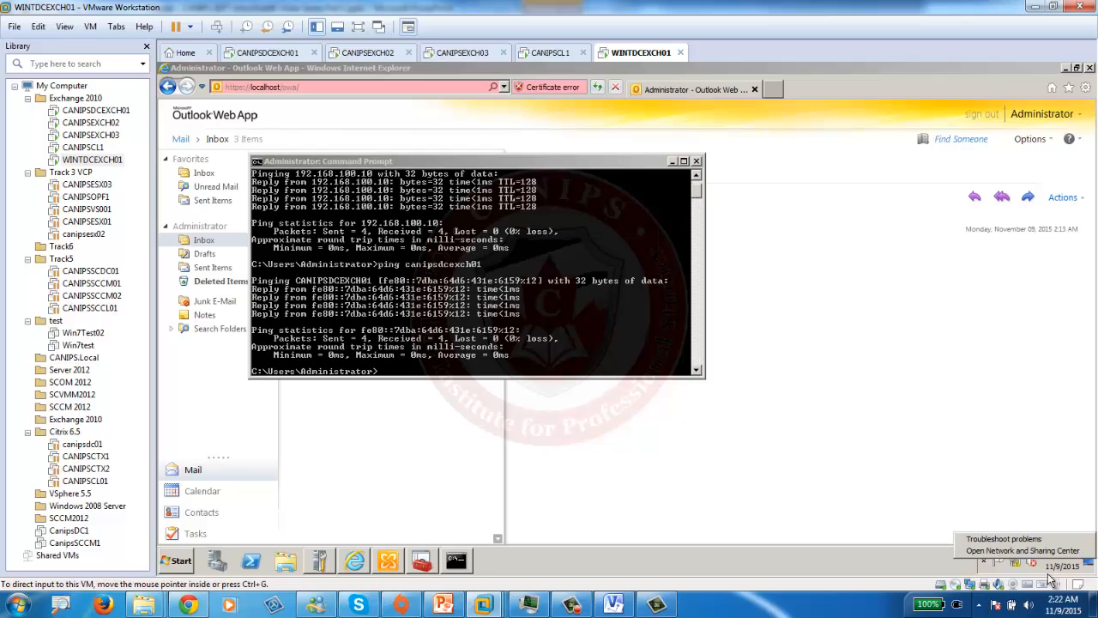
{"action": "left_click", "coordinate": [997, 550]}
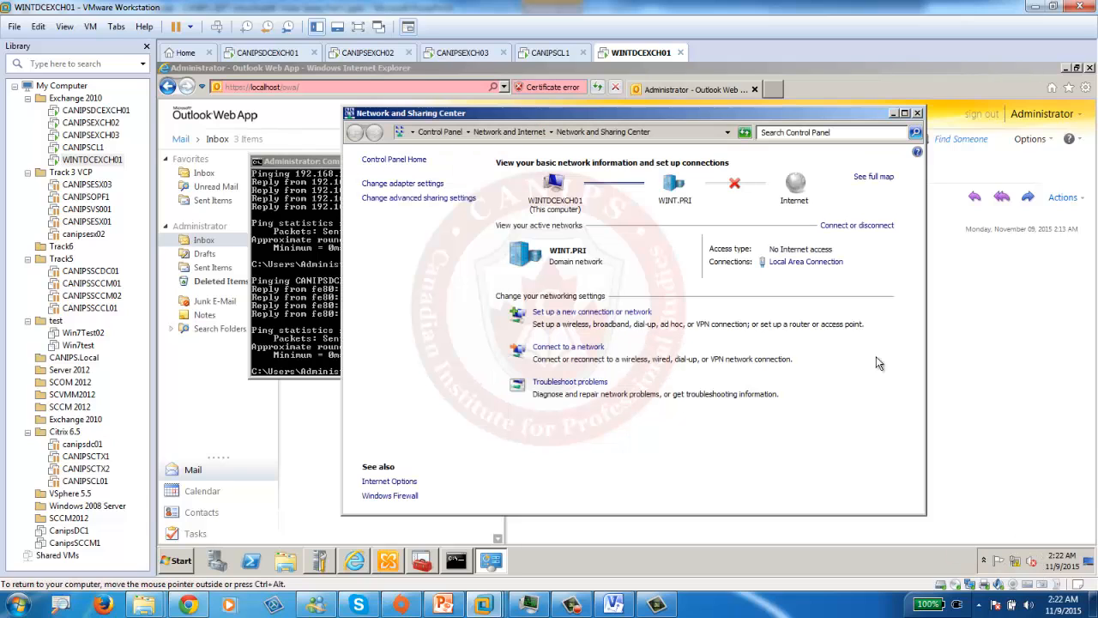
{"action": "left_click", "coordinate": [418, 183]}
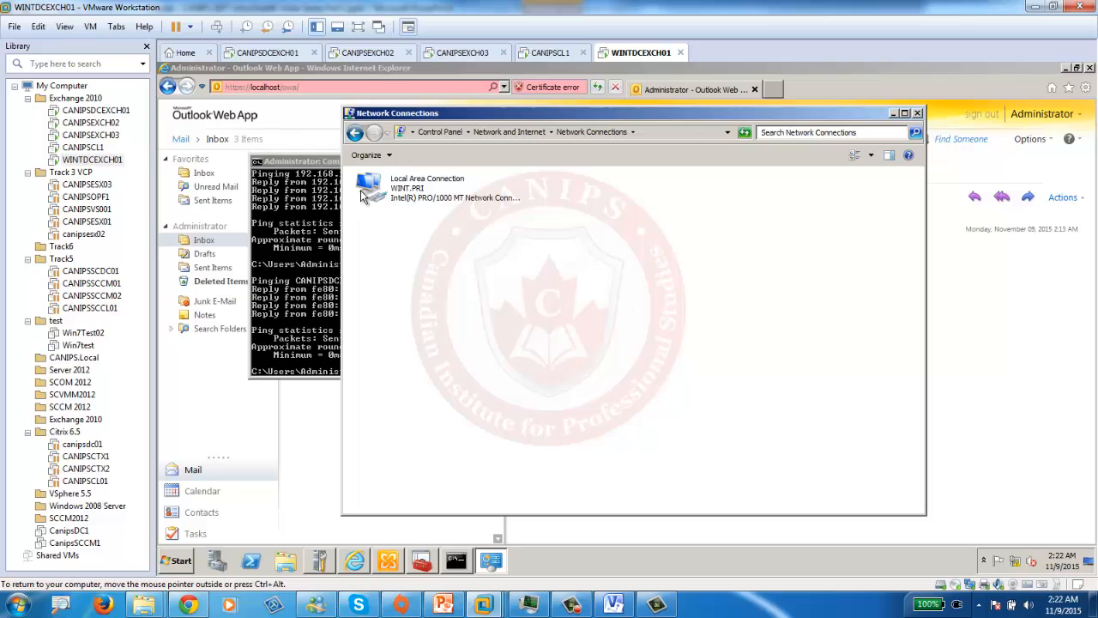
{"action": "double_click", "coordinate": [427, 202]}
{"action": "left_click", "coordinate": [543, 422]}
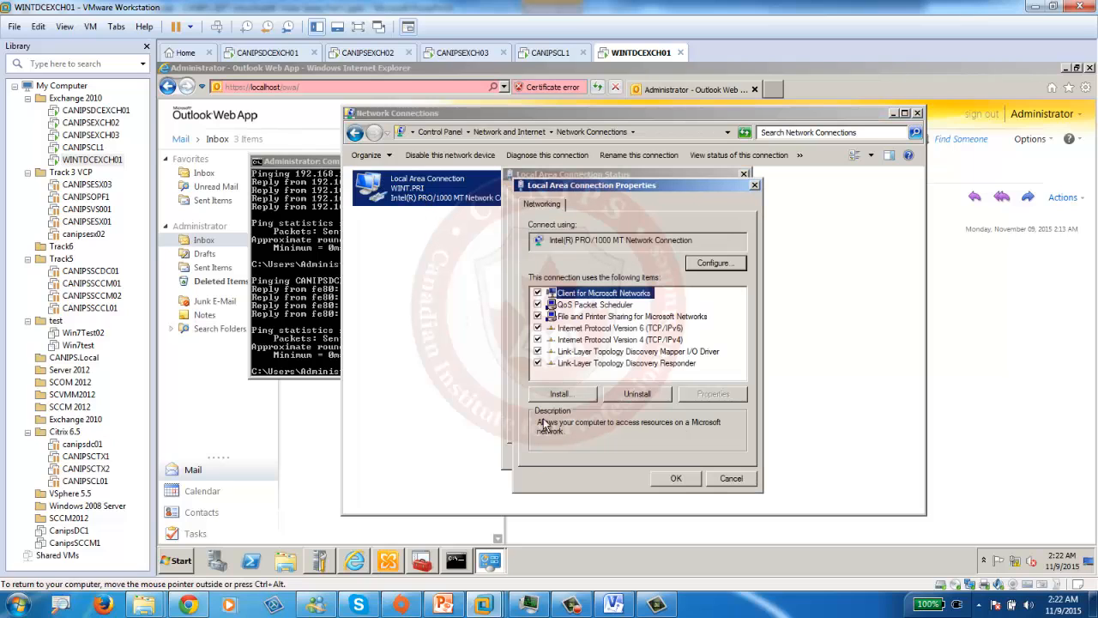
{"action": "left_click", "coordinate": [538, 327]}
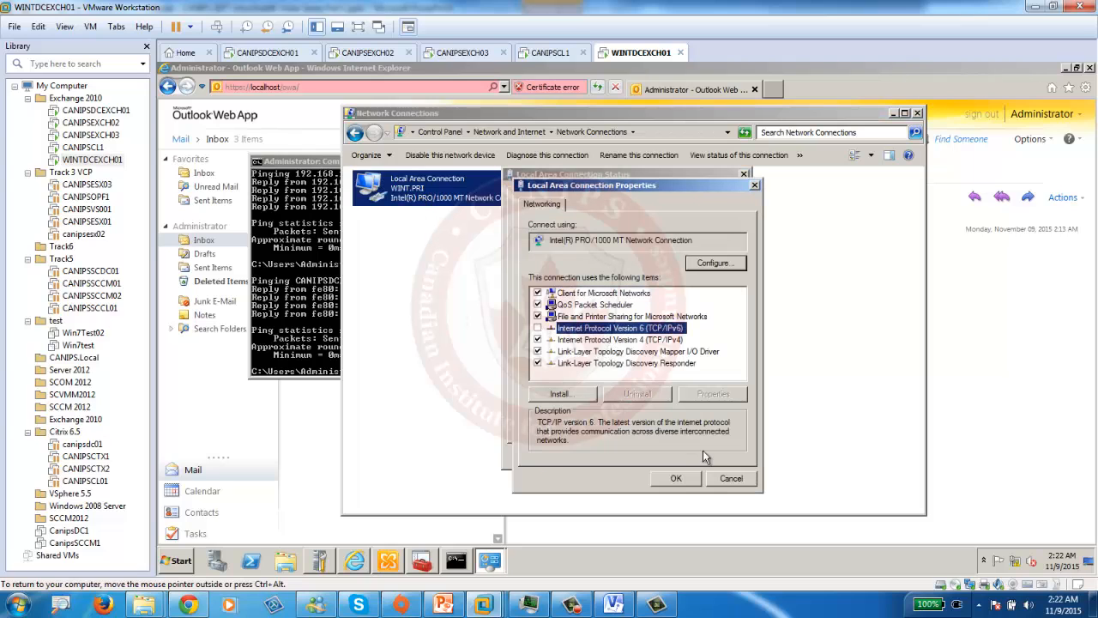
{"action": "left_click", "coordinate": [670, 480]}
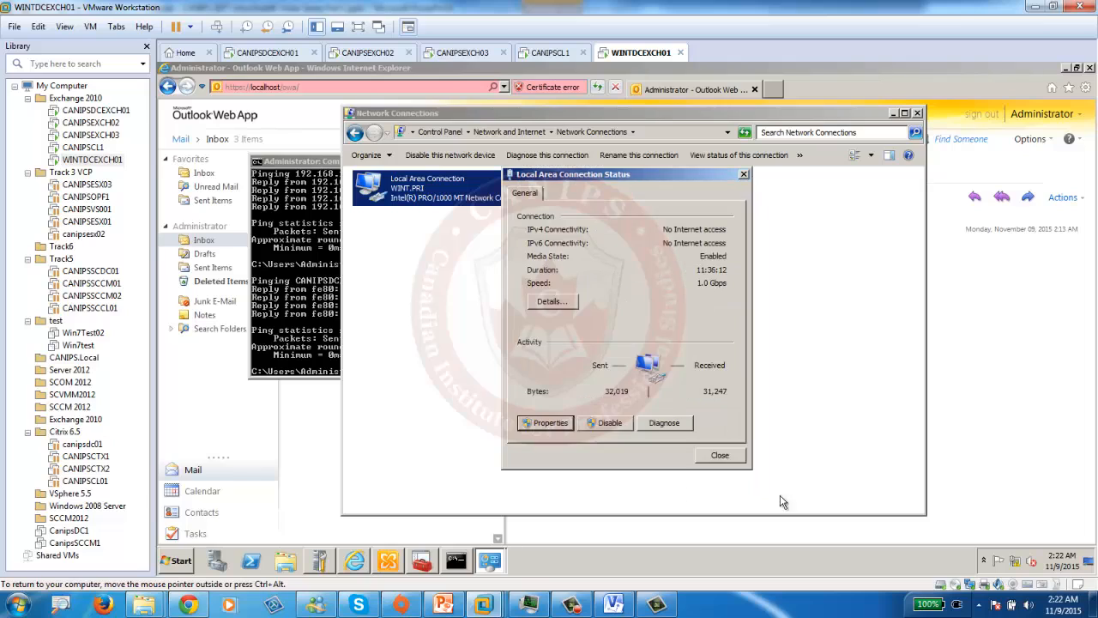
{"action": "left_click", "coordinate": [723, 457]}
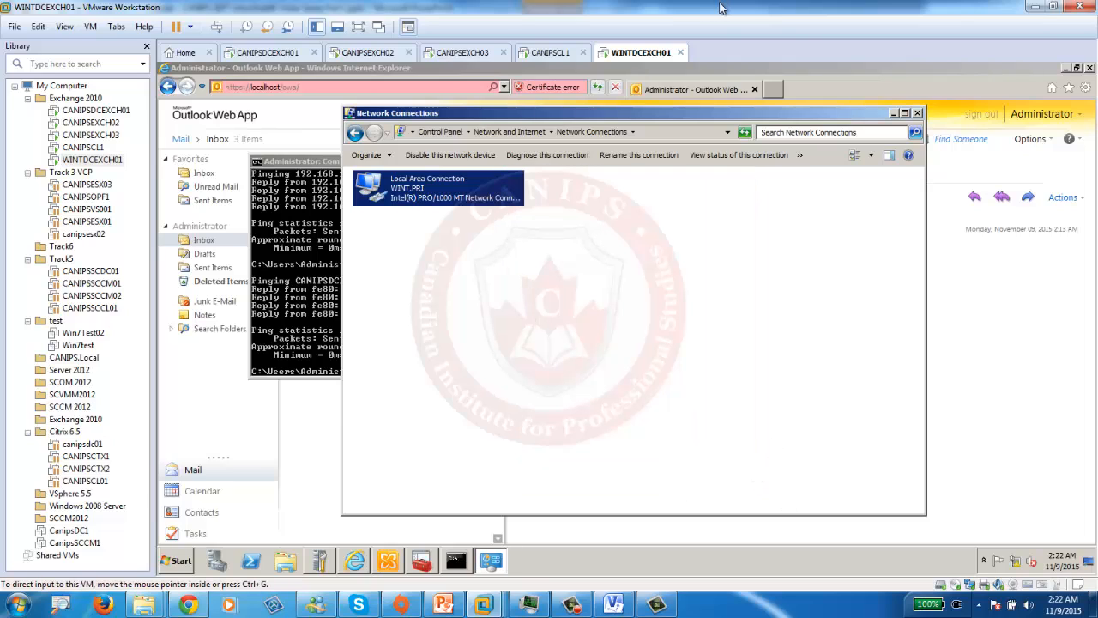
- On CANIPSDCEXCH01, close the status window, licensing prompt and Network Connections window
{"action": "left_click", "coordinate": [266, 53]}
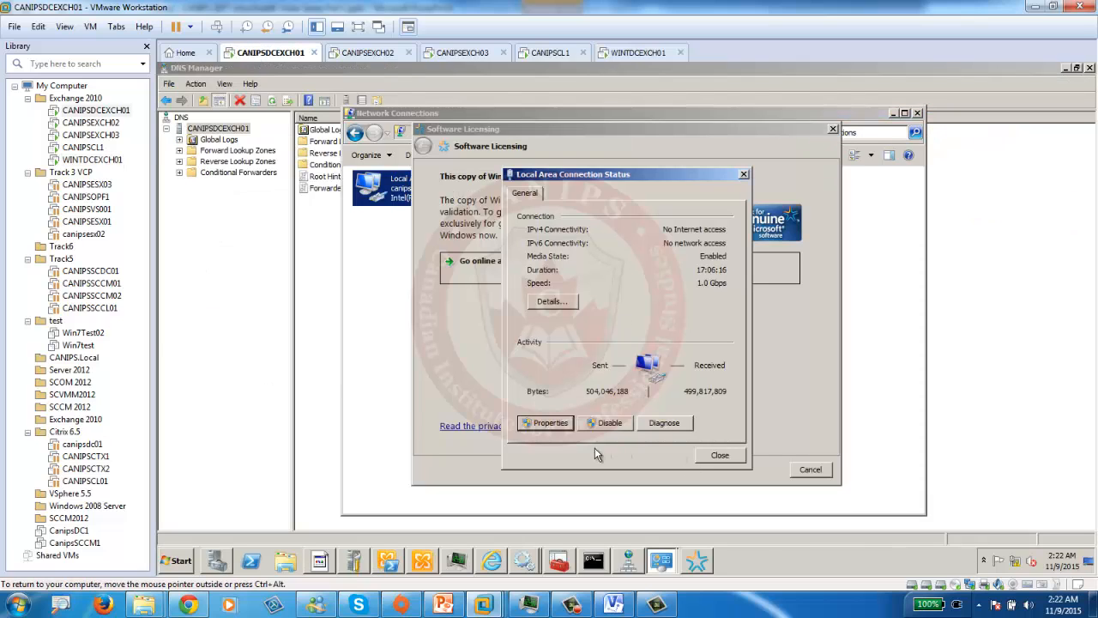
{"action": "left_click", "coordinate": [719, 455]}
{"action": "left_click", "coordinate": [811, 470]}
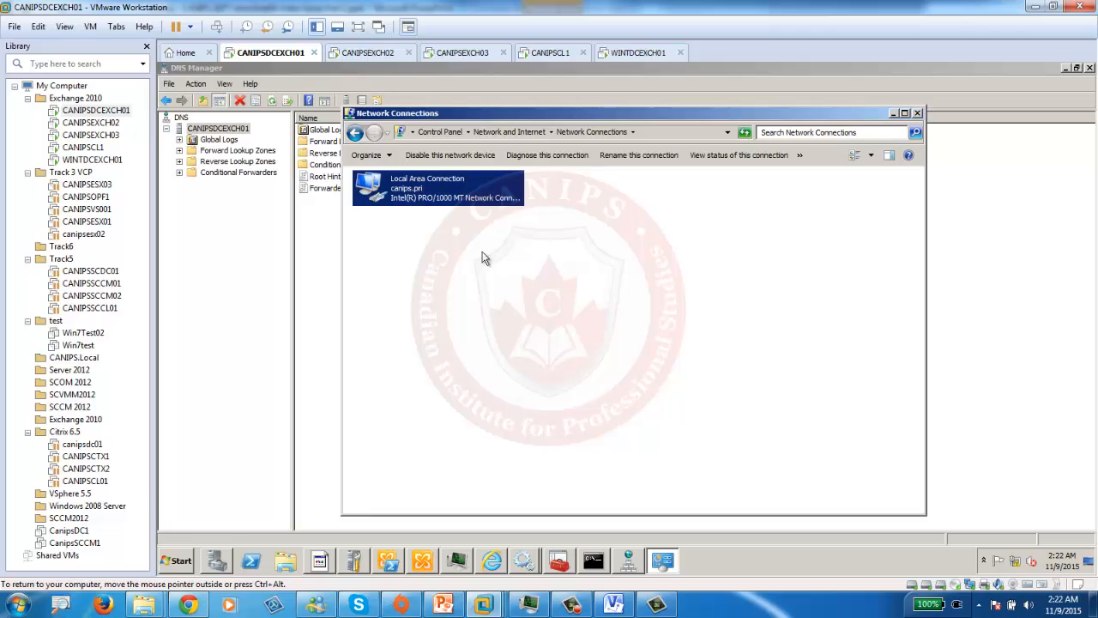
{"action": "left_click", "coordinate": [918, 114]}
{"action": "right_click", "coordinate": [217, 131]}
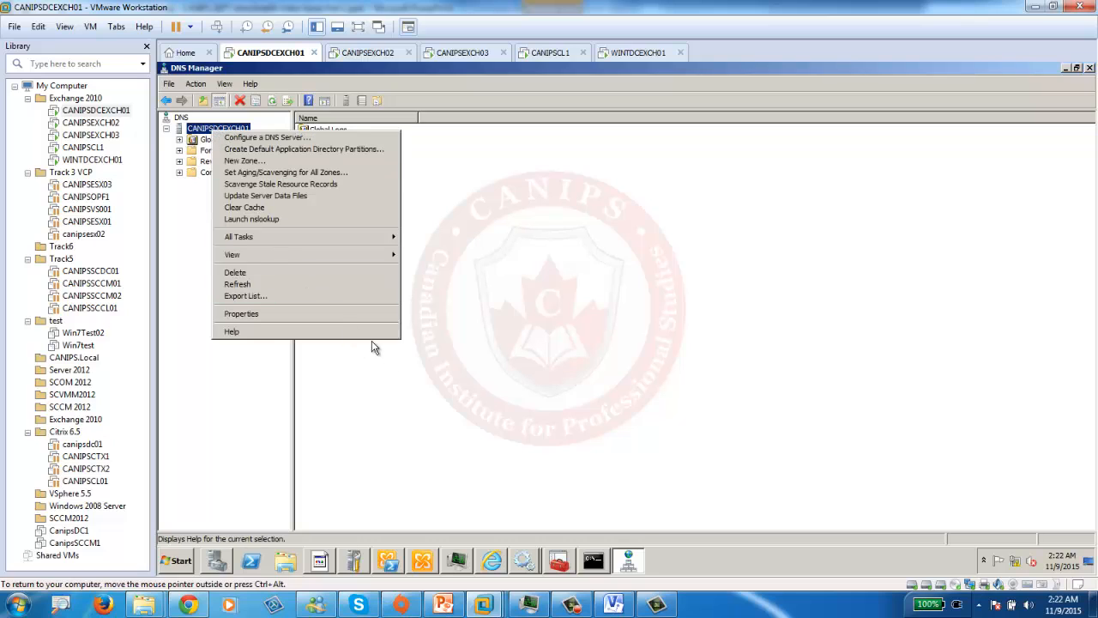
- Add 192.168.100.199 to the forwarders list in CANIPSDCEXCH01's DNS server properties
{"action": "left_click", "coordinate": [262, 313]}
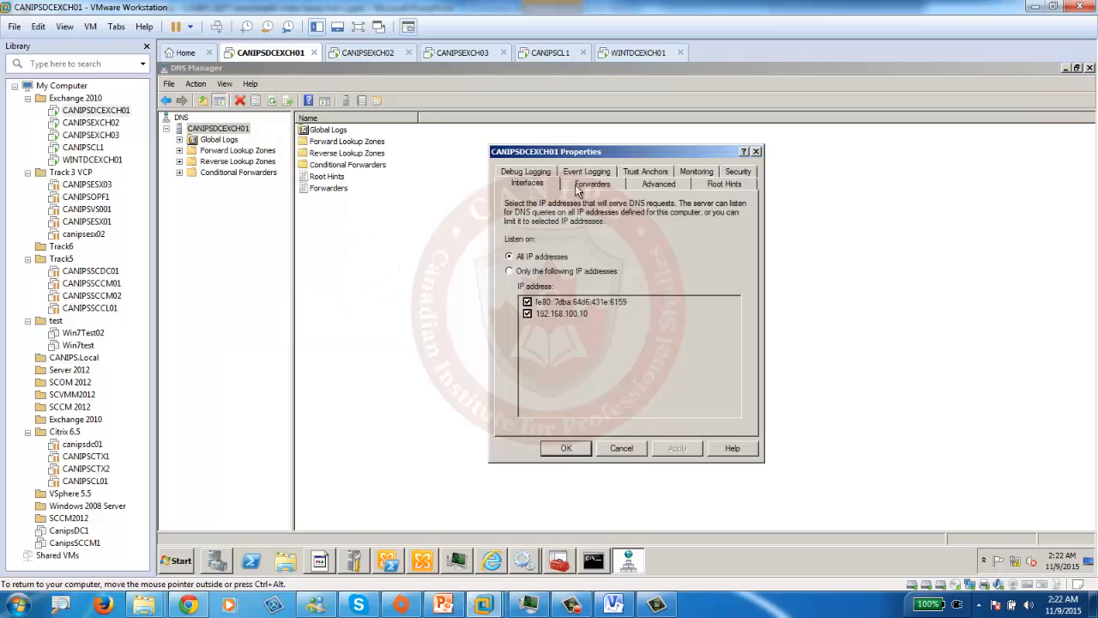
{"action": "left_click", "coordinate": [602, 189]}
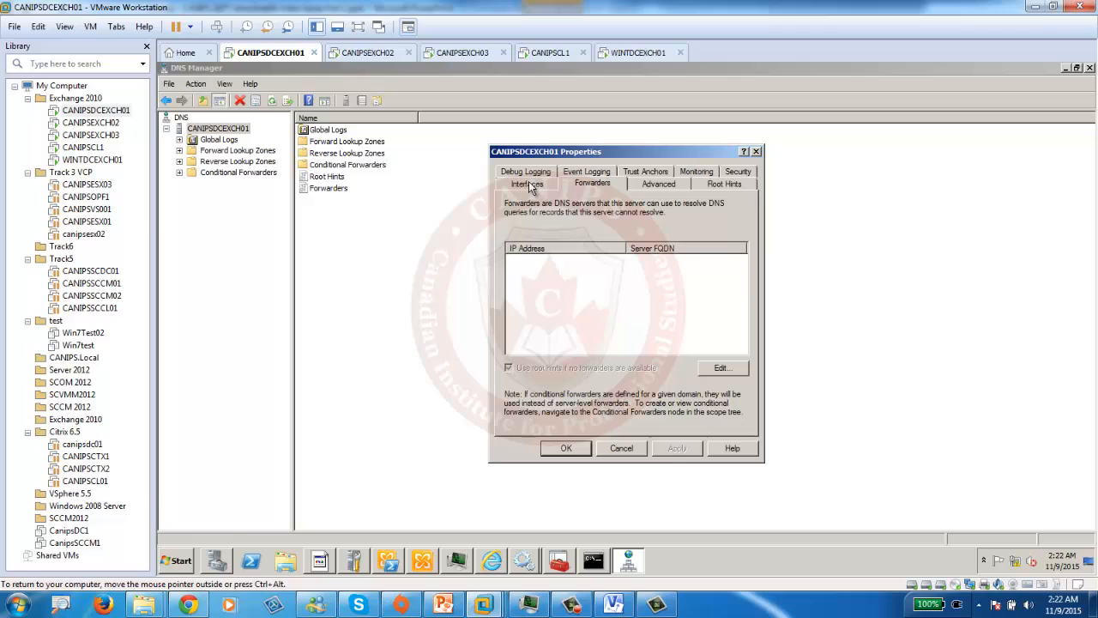
{"action": "left_click", "coordinate": [721, 367]}
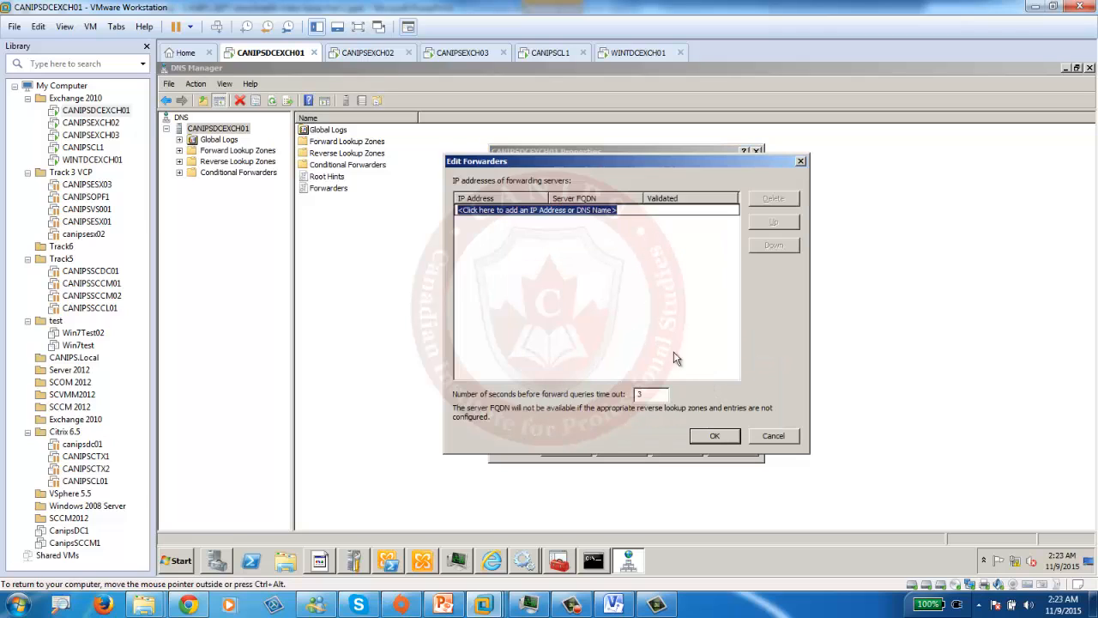
{"action": "left_click", "coordinate": [498, 212]}
{"action": "type", "text": "192.168.100.199"}
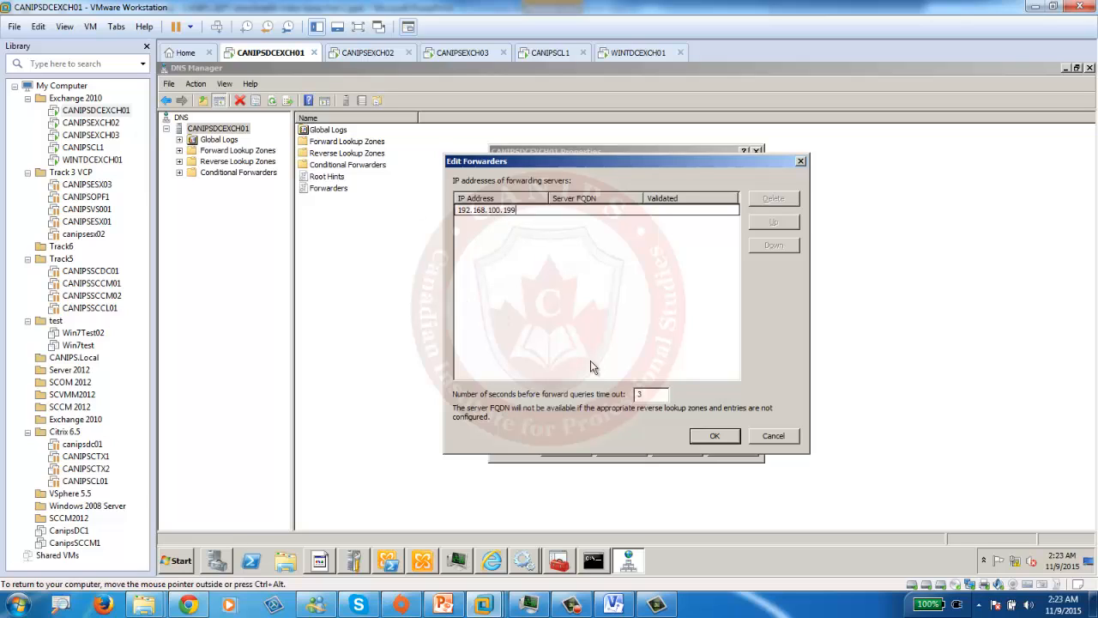
{"action": "left_click", "coordinate": [639, 343]}
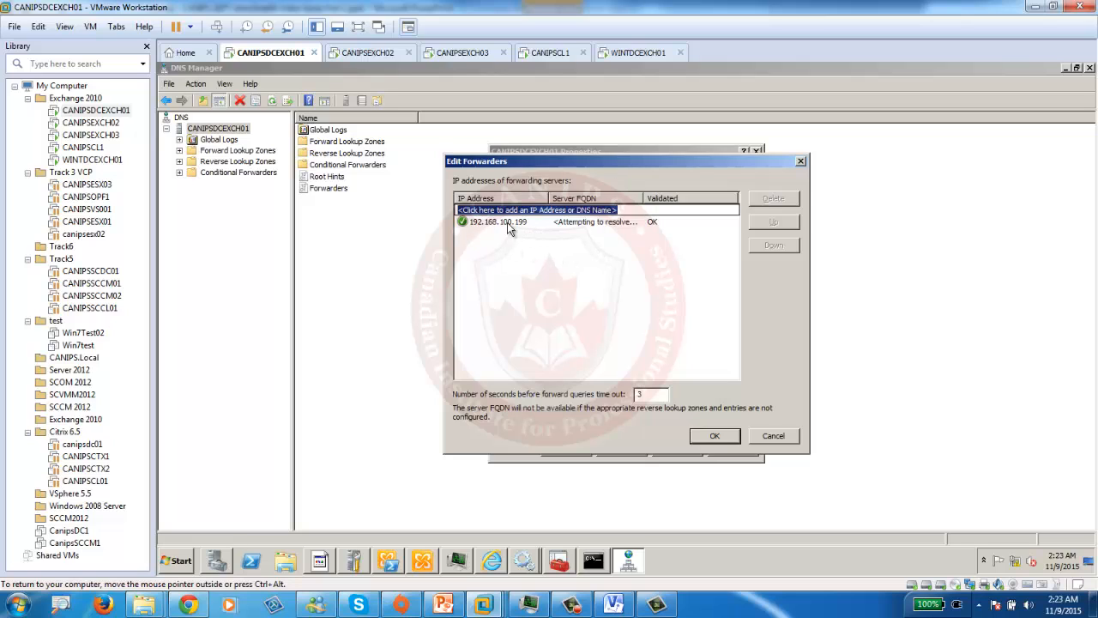
{"action": "left_click", "coordinate": [717, 434]}
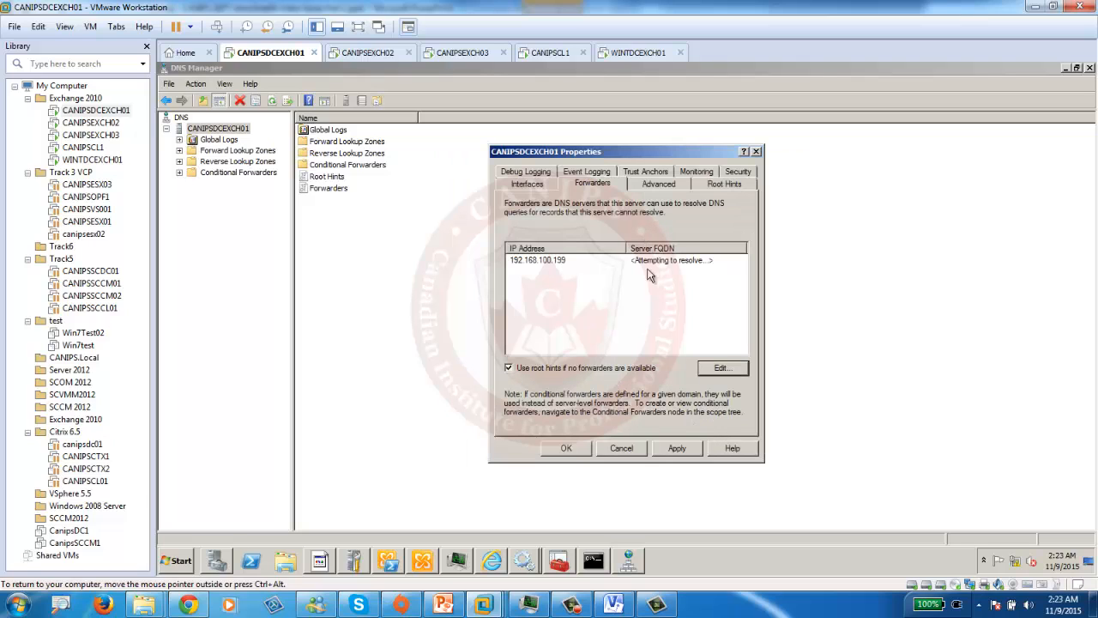
- On WINTDCEXCH01, open DNS Manager and check the server forwards to 192.168.100.10 (CANIPSDCEXCH01)
{"action": "left_click", "coordinate": [623, 52]}
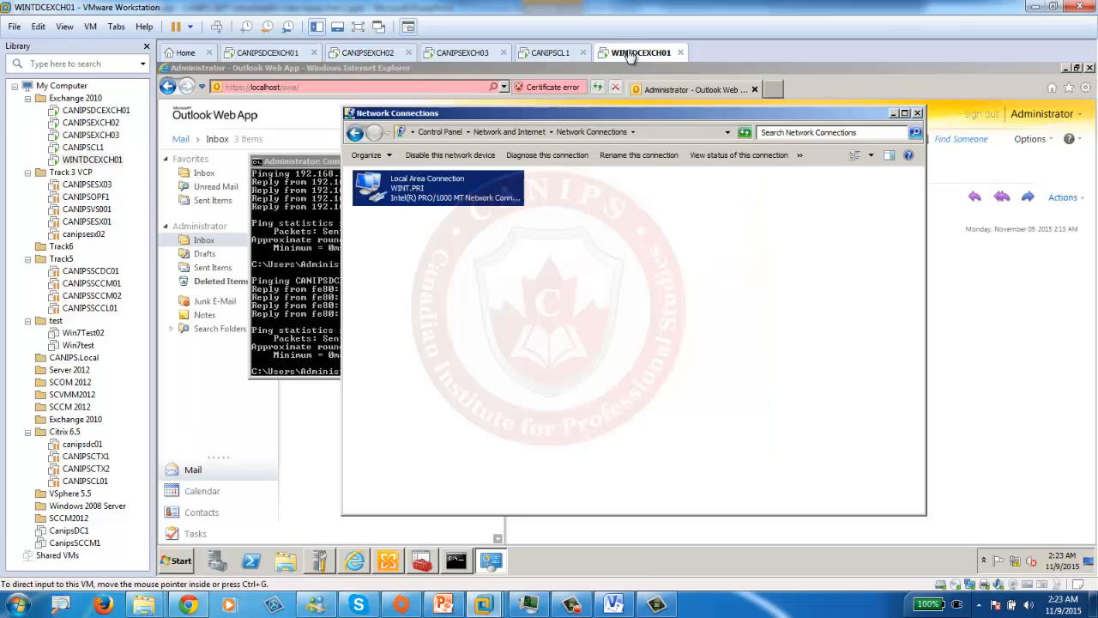
{"action": "left_click", "coordinate": [181, 562]}
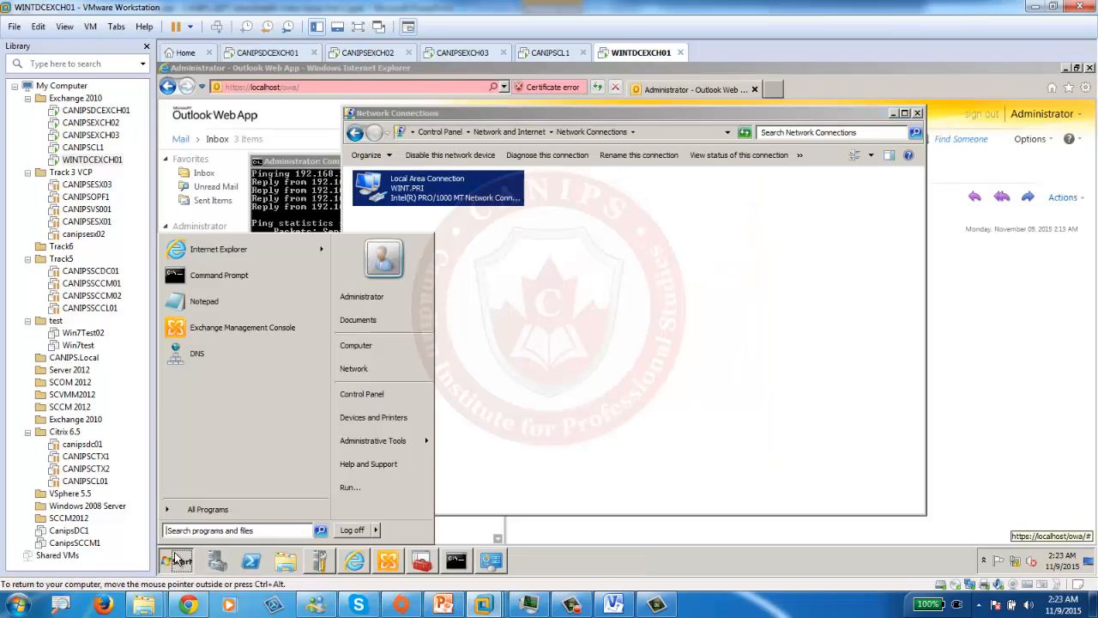
{"action": "left_click", "coordinate": [191, 357]}
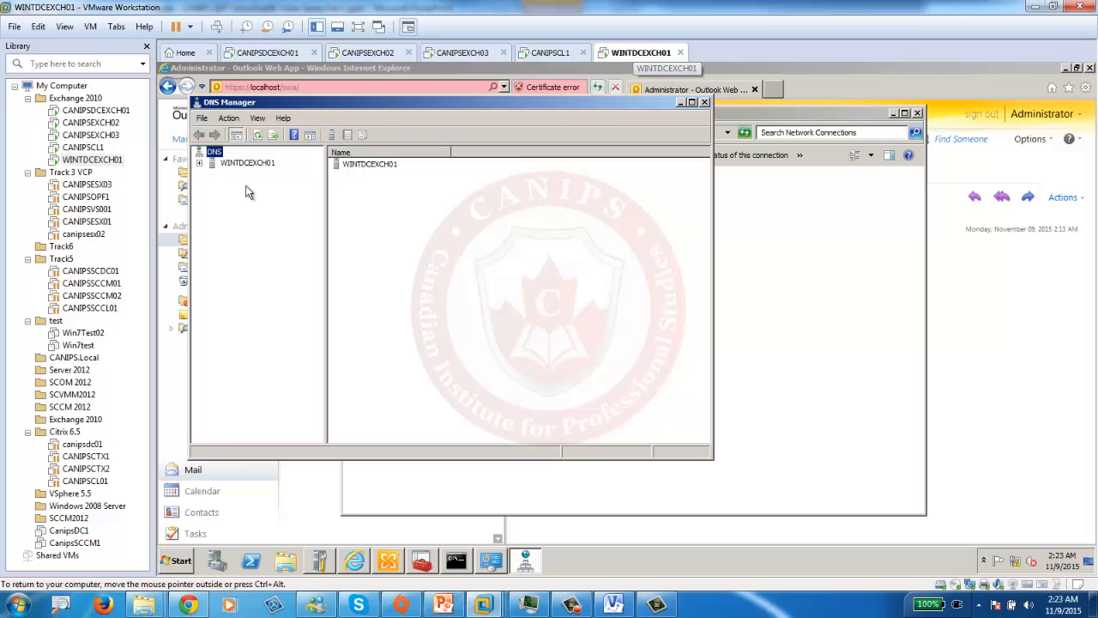
{"action": "double_click", "coordinate": [258, 164]}
{"action": "right_click", "coordinate": [260, 168]}
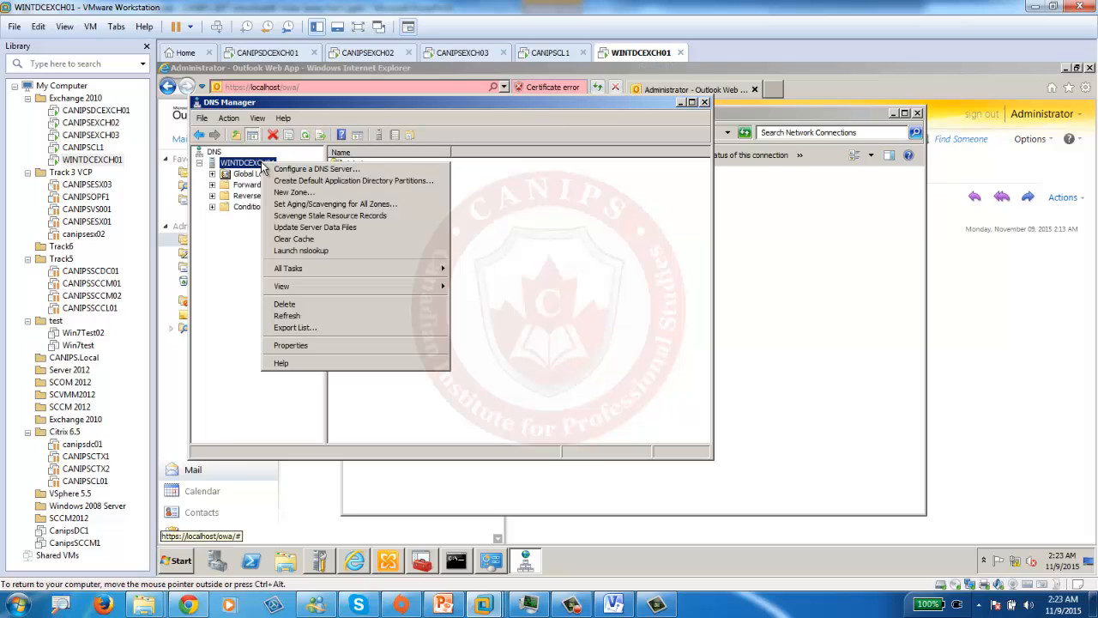
{"action": "left_click", "coordinate": [319, 345]}
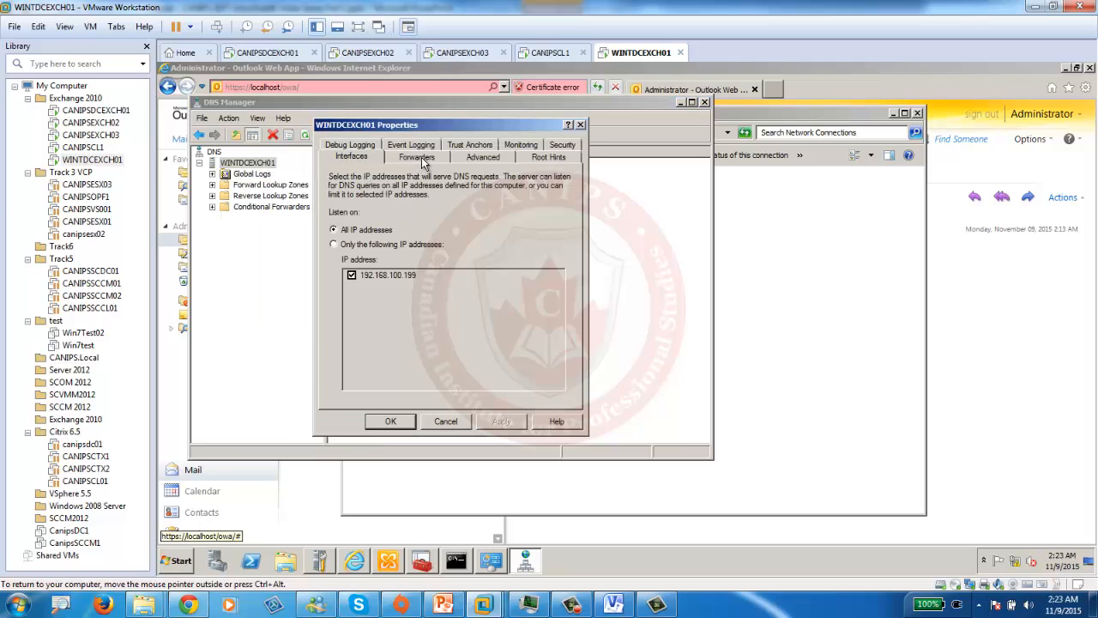
{"action": "left_click", "coordinate": [418, 157]}
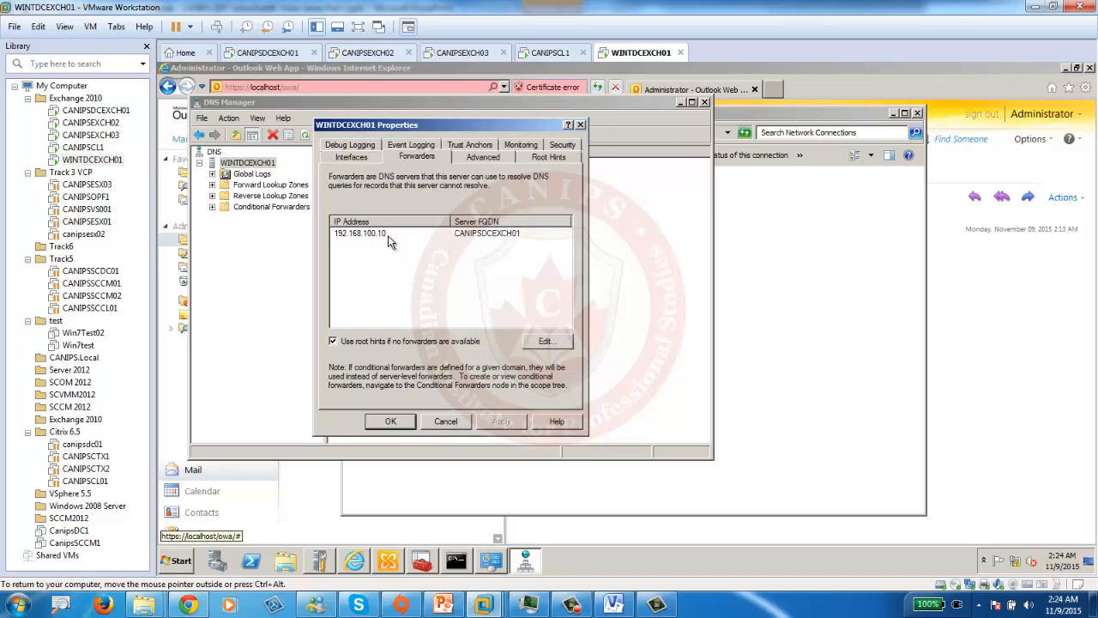
{"action": "left_click", "coordinate": [394, 420]}
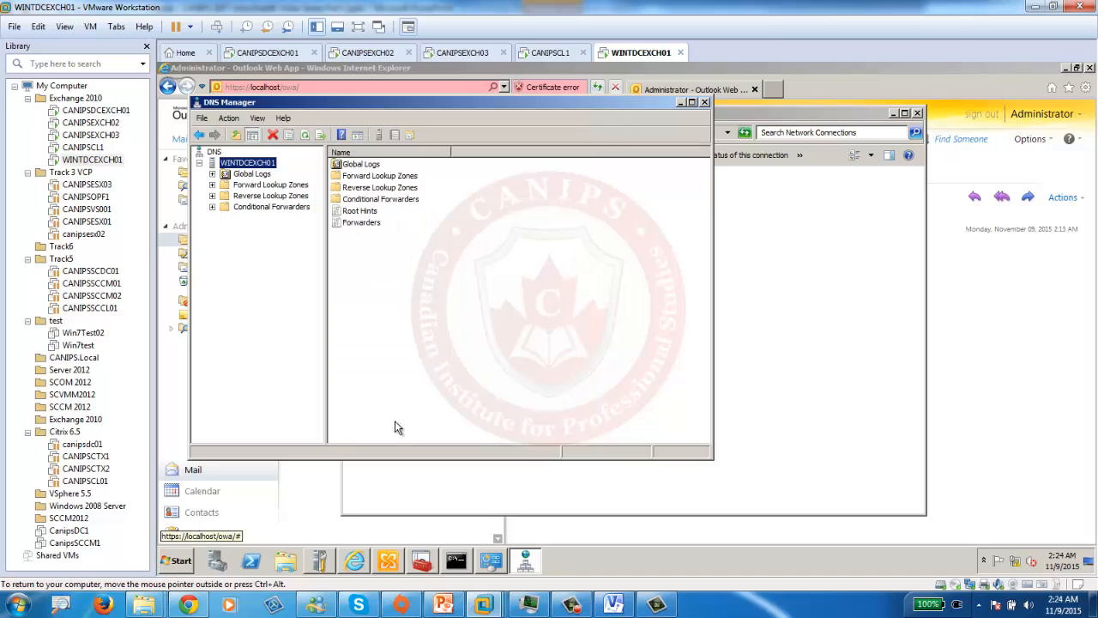
- Rerun the ping to canipsdcexch01 from WINTDCEXCH01, now answering over IPv4
{"action": "left_click", "coordinate": [455, 560]}
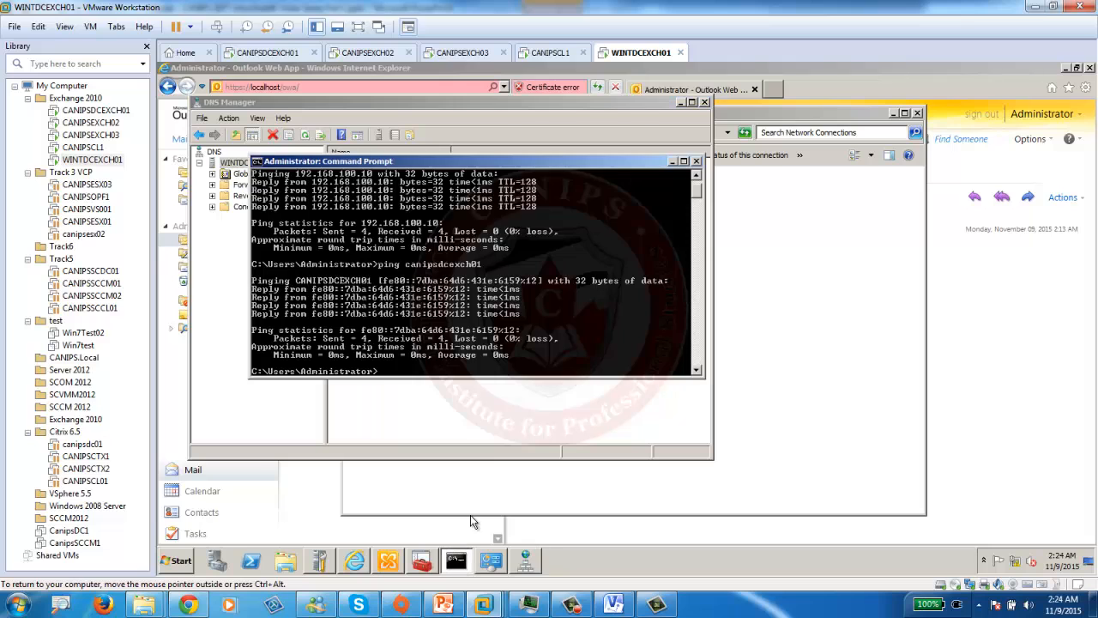
{"action": "key", "text": "Up"}
{"action": "key", "text": "Return"}
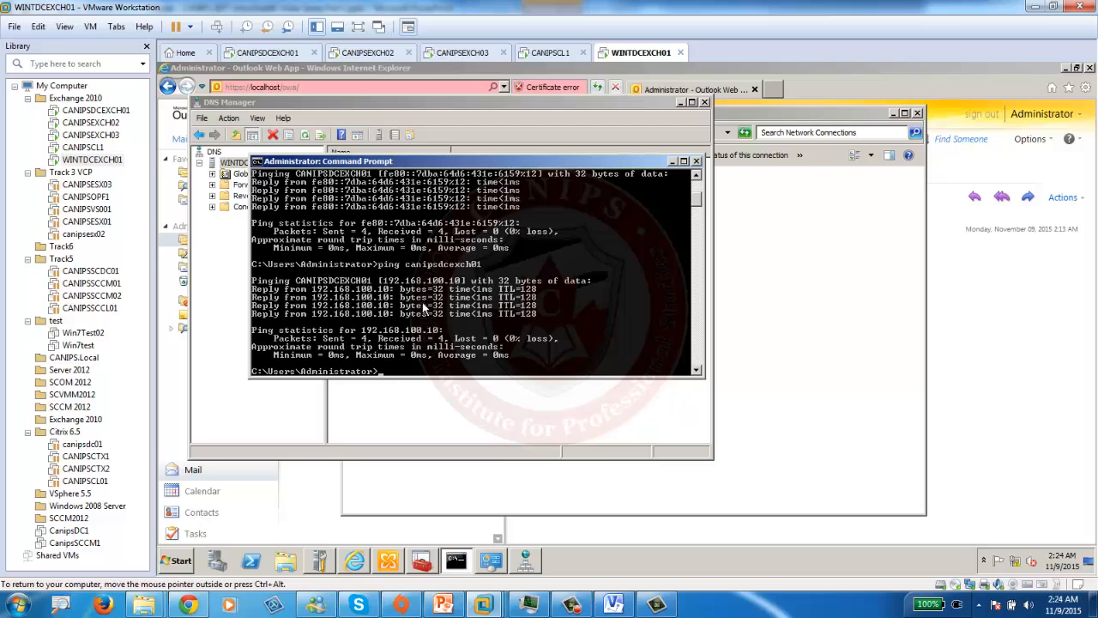
- On CANIPSDCEXCH01, rerun the ping to wintdcexch01, now resolving to 192.168.100.199 with 4 replies
{"action": "left_click", "coordinate": [290, 53]}
{"action": "left_click", "coordinate": [596, 566]}
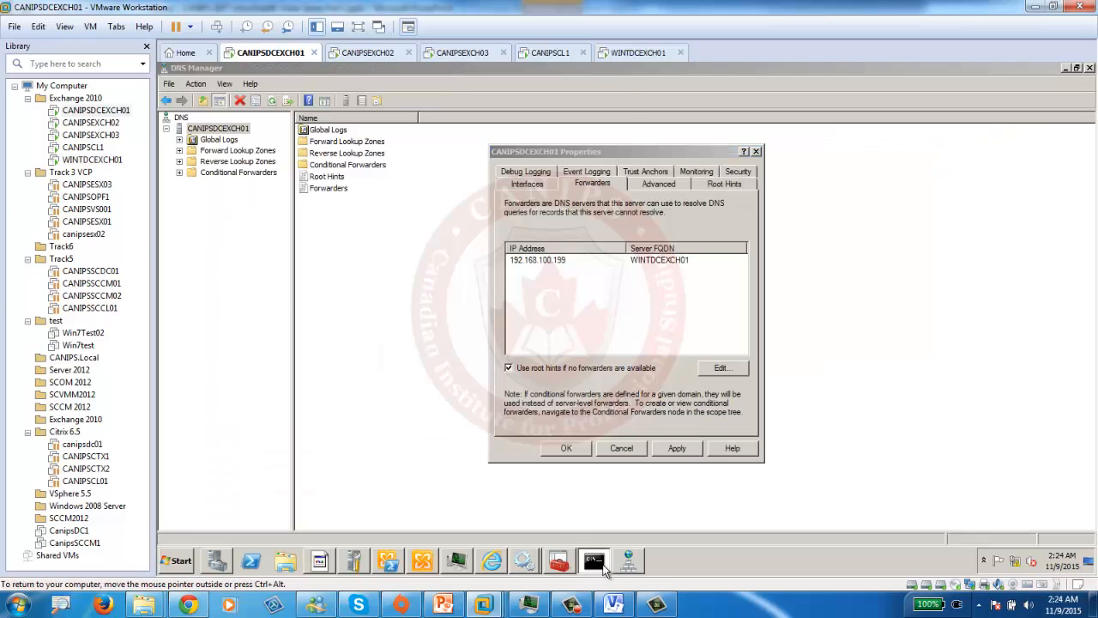
{"action": "key", "text": "Up"}
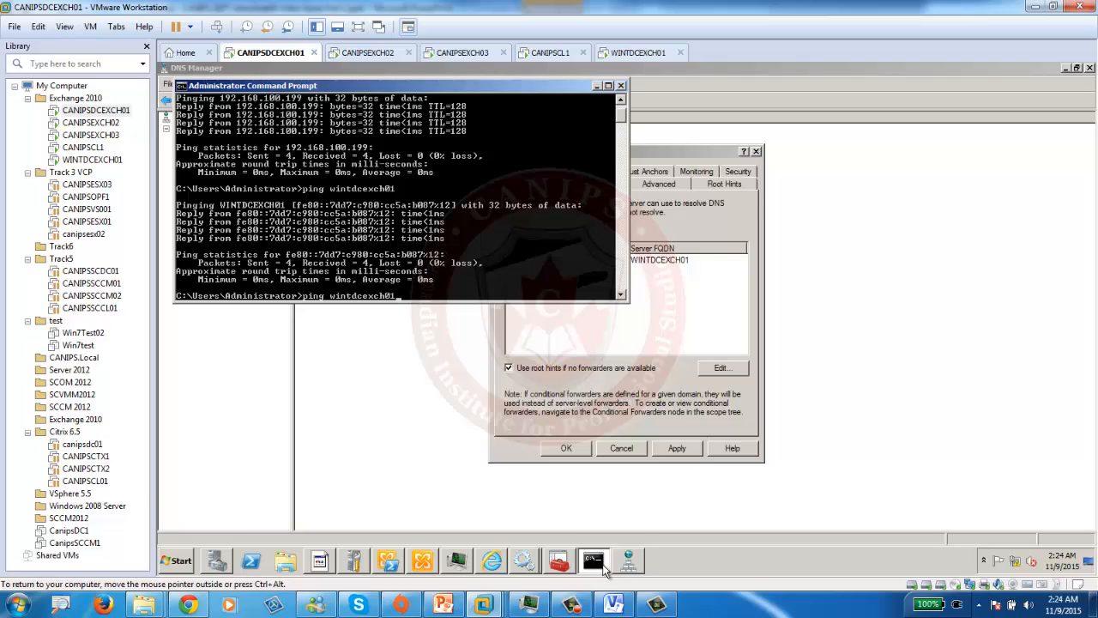
{"action": "key", "text": "Return"}
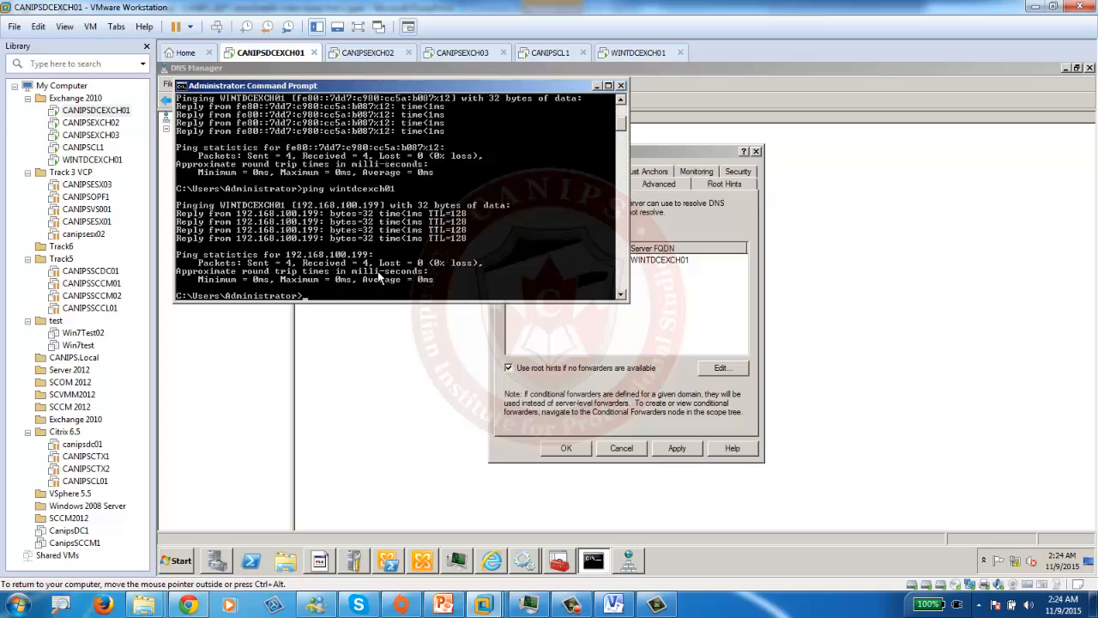
- Check the Connecting two Organizations checklist on PowerPoint slide 30, then return to CANIPSDCEXCH01
{"action": "left_click", "coordinate": [441, 606]}
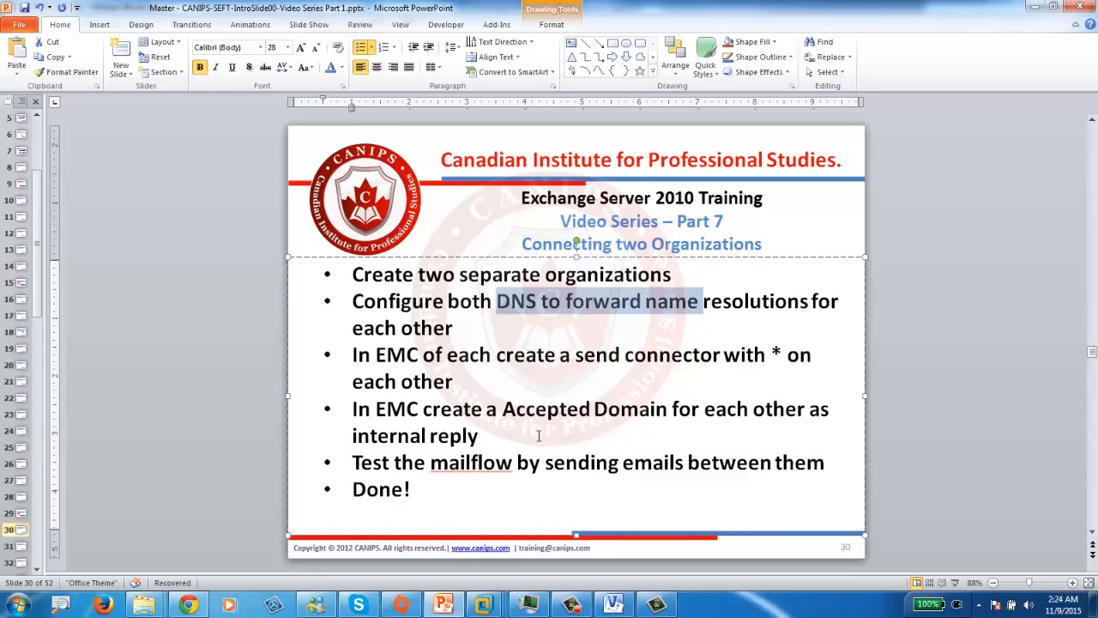
{"action": "mouse_move", "coordinate": [485, 605]}
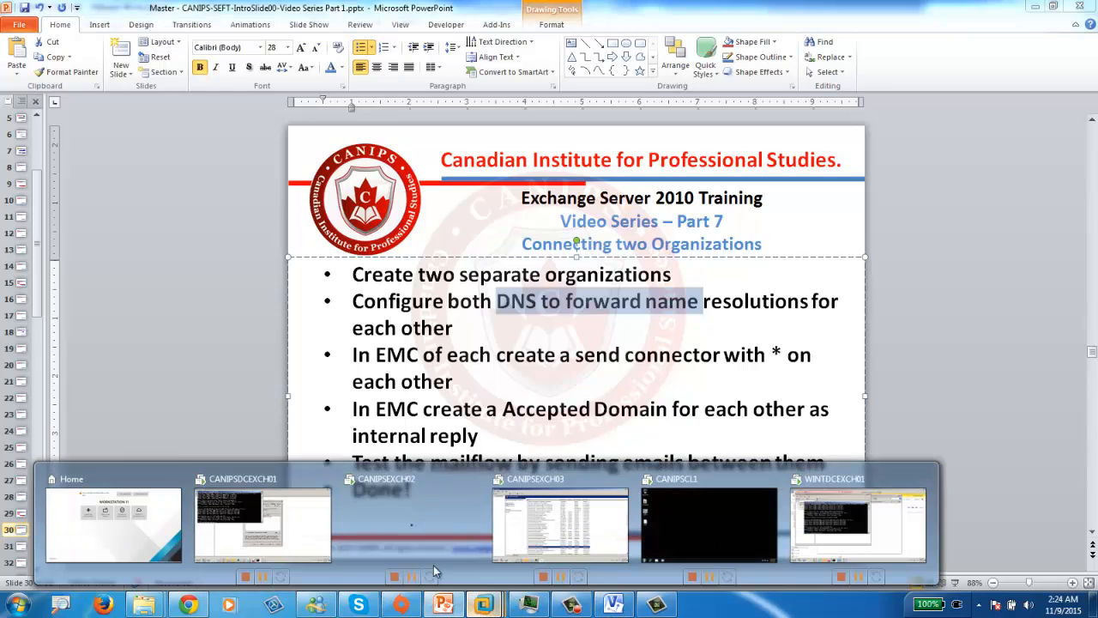
{"action": "left_click", "coordinate": [230, 530]}
{"action": "left_click", "coordinate": [378, 431]}
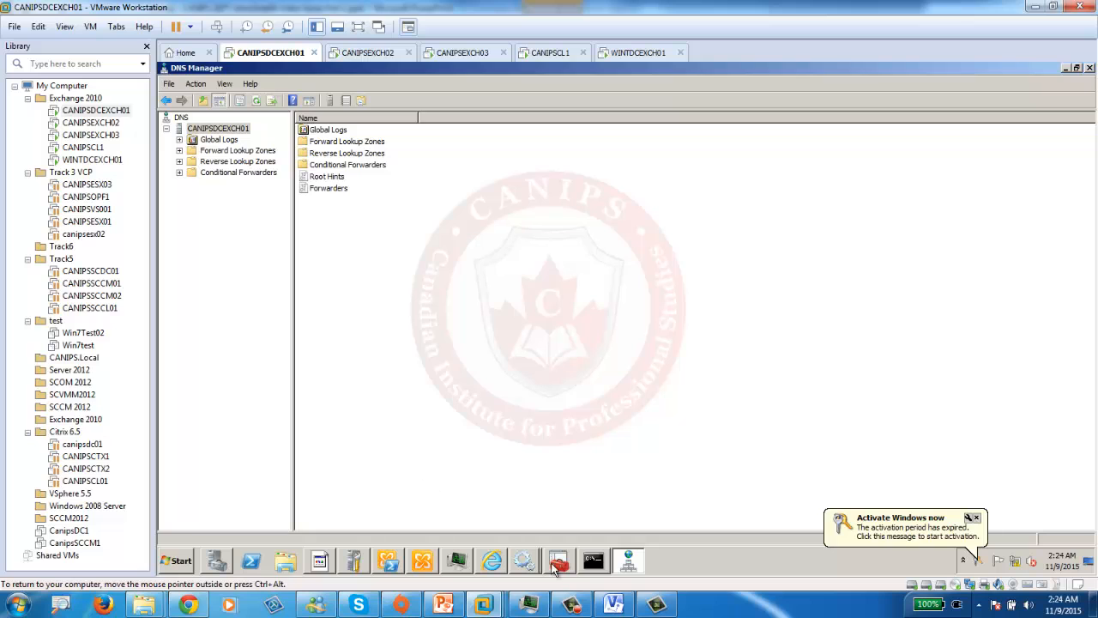
- In CANIPSDCEXCH01's EMC Hub Transport Send Connectors, start a Custom connector named wint.pri
{"action": "left_click", "coordinate": [424, 562]}
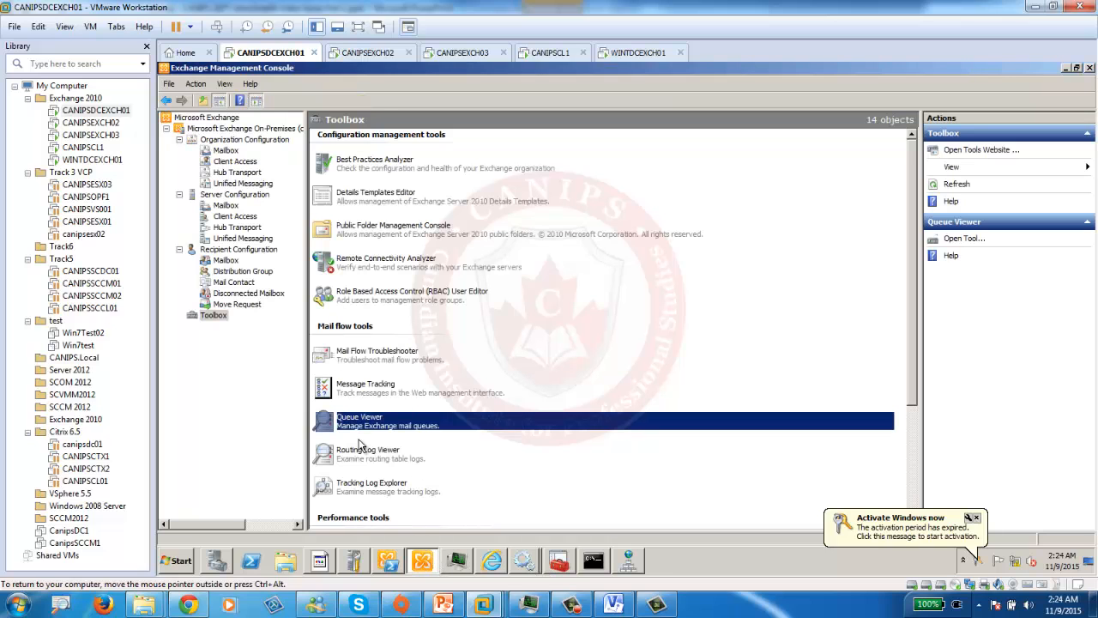
{"action": "left_click", "coordinate": [231, 173]}
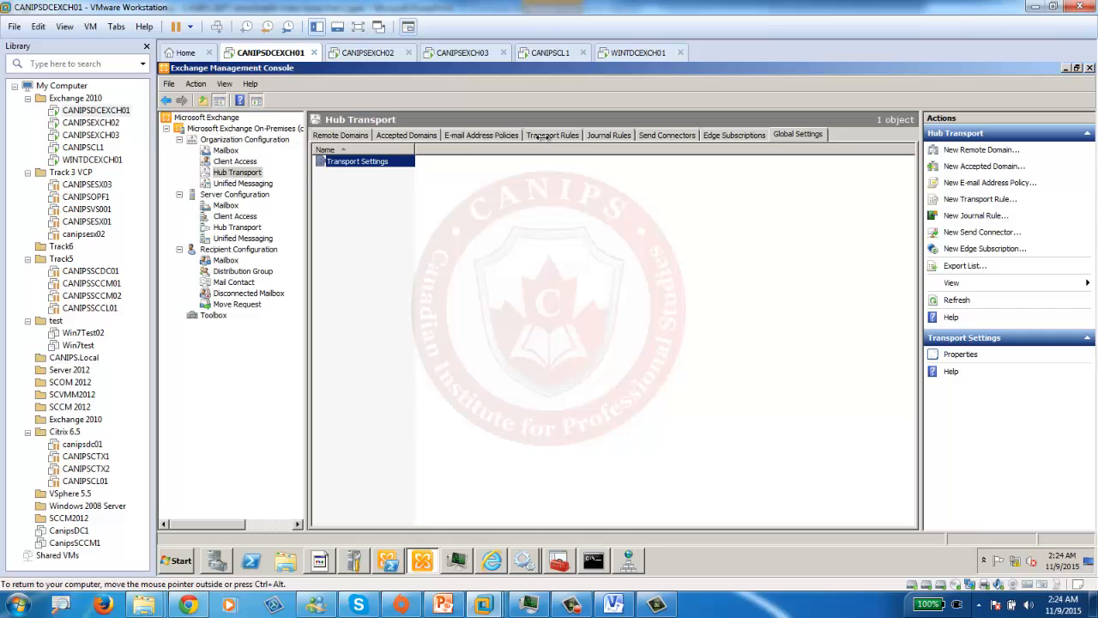
{"action": "left_click", "coordinate": [654, 137]}
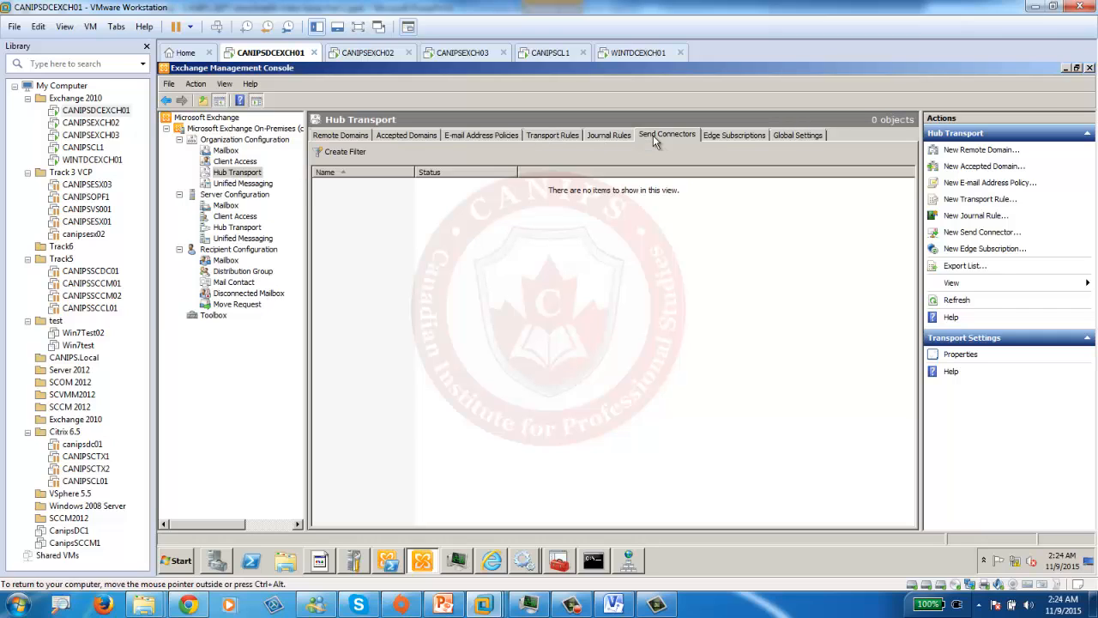
{"action": "right_click", "coordinate": [389, 201]}
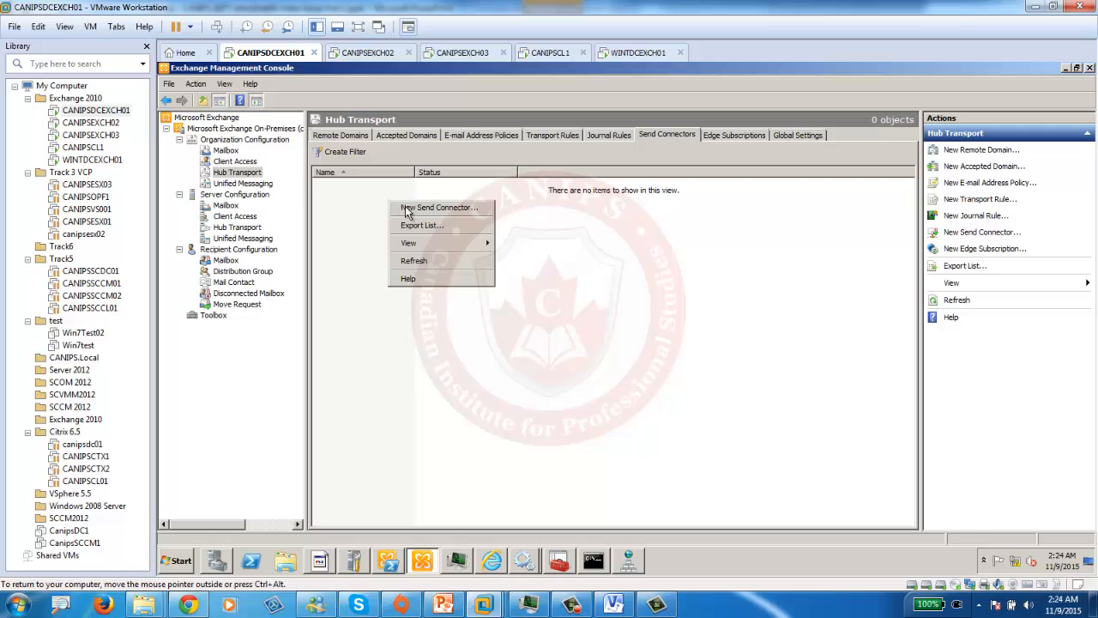
{"action": "left_click", "coordinate": [409, 210]}
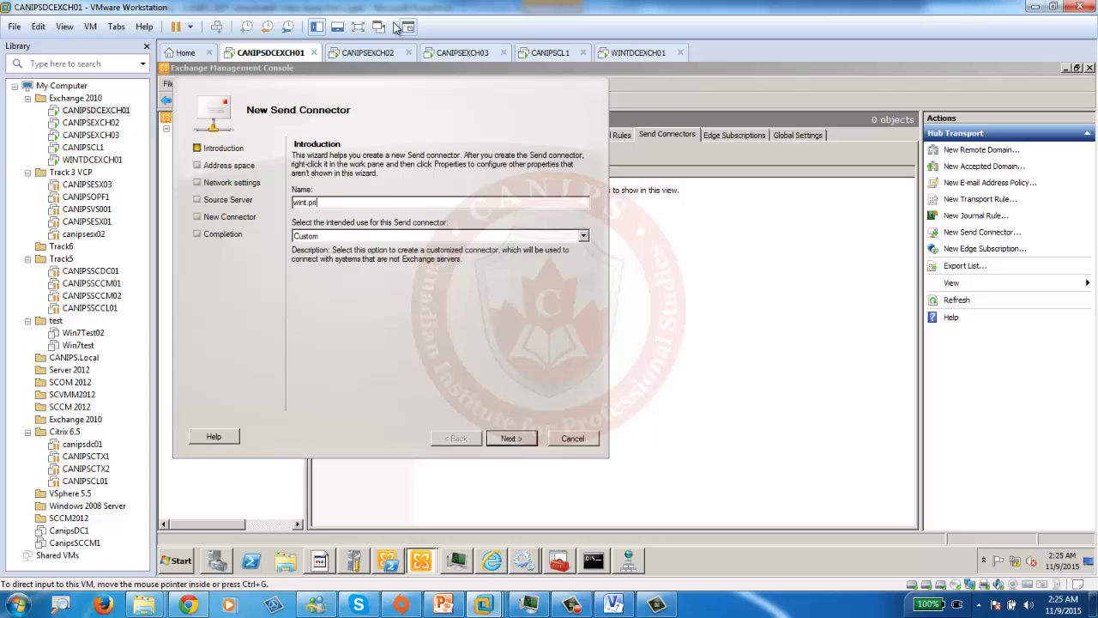
{"action": "left_click_drag", "start_coordinate": [418, 89], "coordinate": [619, 140]}
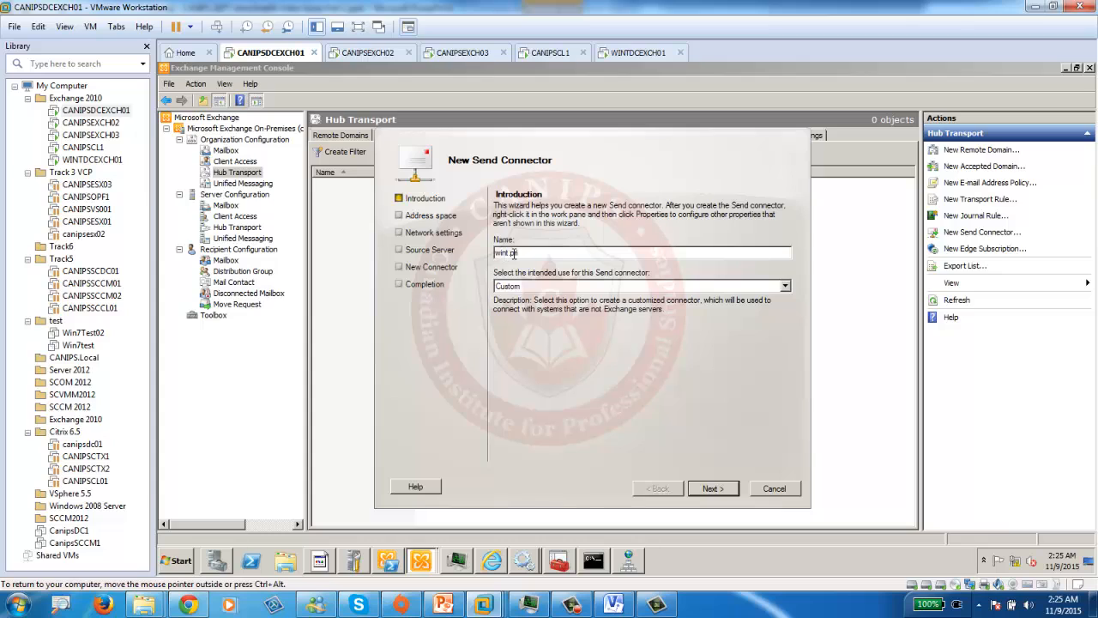
{"action": "left_click", "coordinate": [711, 496]}
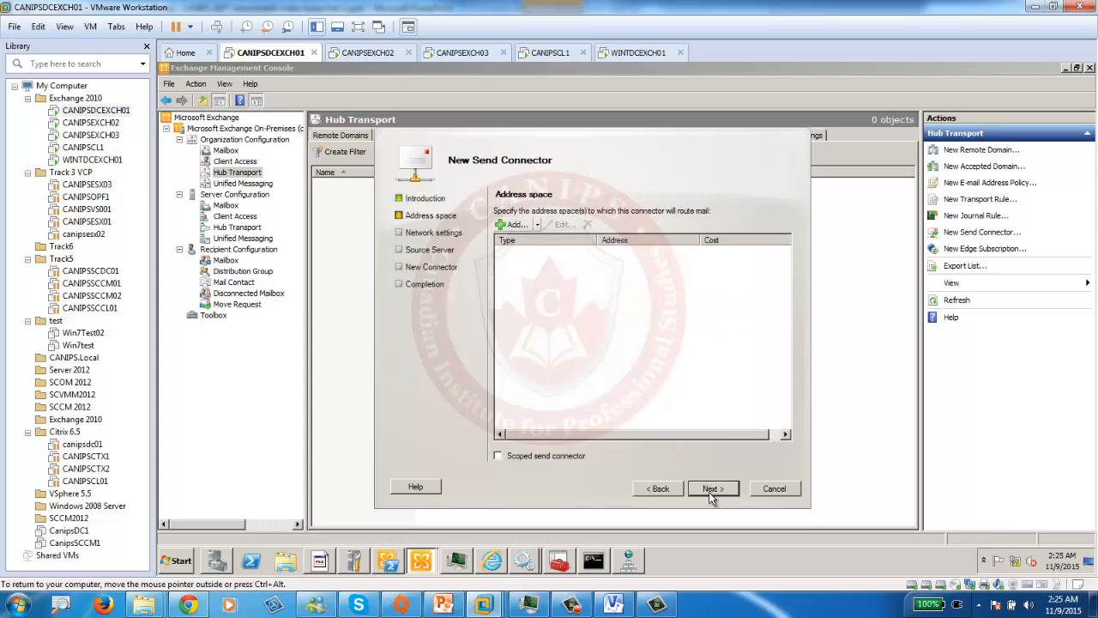
- Add the SMTP address space wint.pri with cost 1 to the connector
{"action": "left_click", "coordinate": [517, 225]}
{"action": "left_click", "coordinate": [500, 307]}
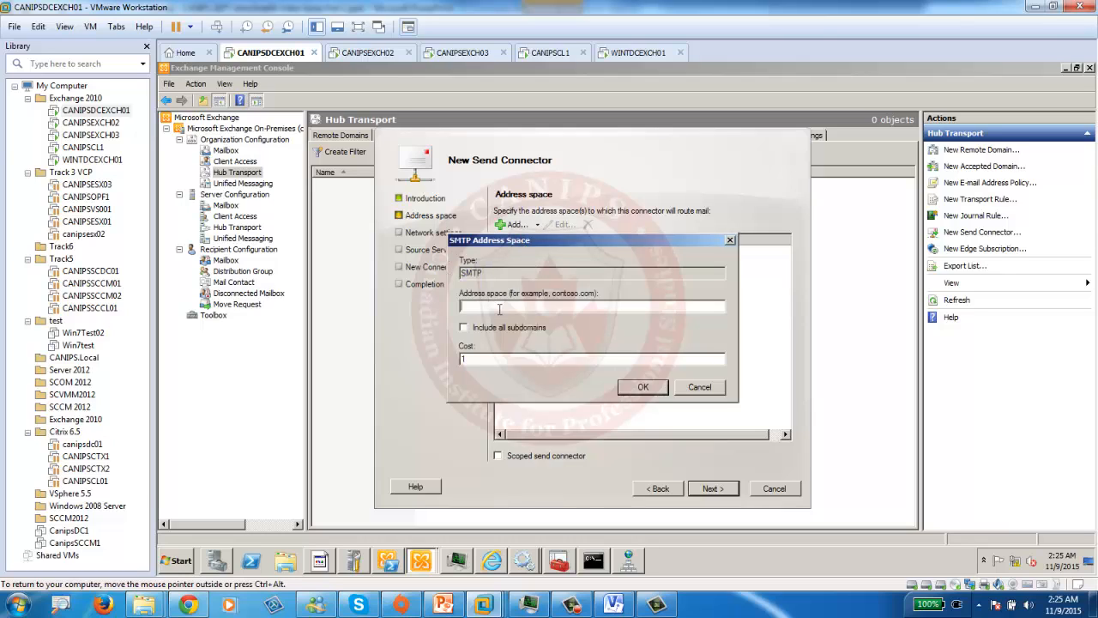
{"action": "type", "text": "wint.pri"}
{"action": "key", "text": "ctrl+a"}
{"action": "type", "text": "*"}
{"action": "key", "text": "ctrl+v"}
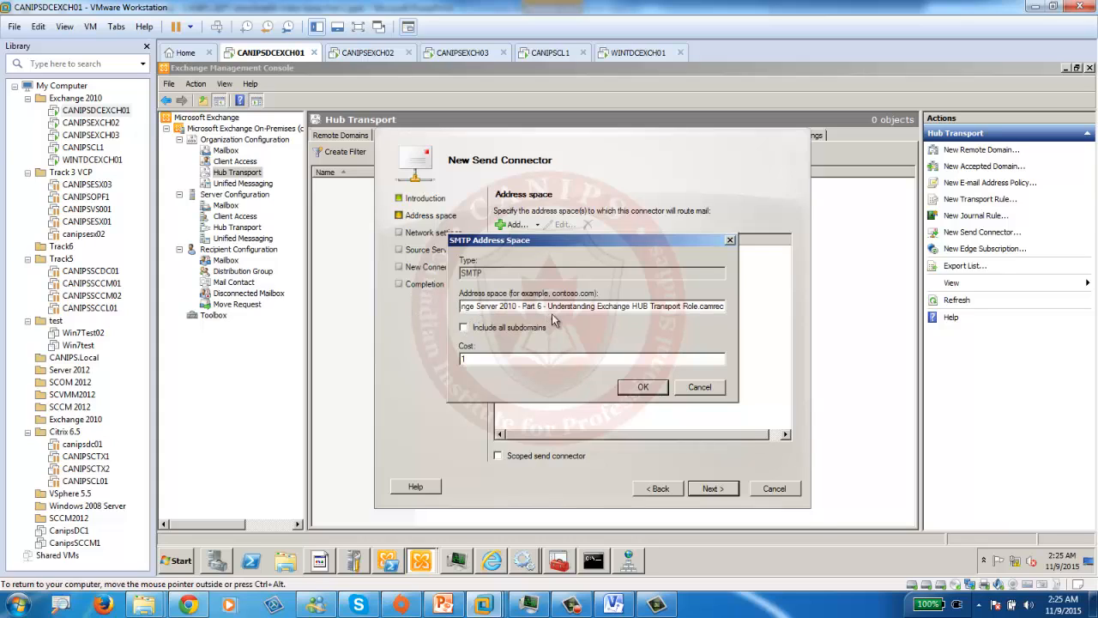
{"action": "key", "text": "ctrl+a"}
{"action": "key", "text": "Delete"}
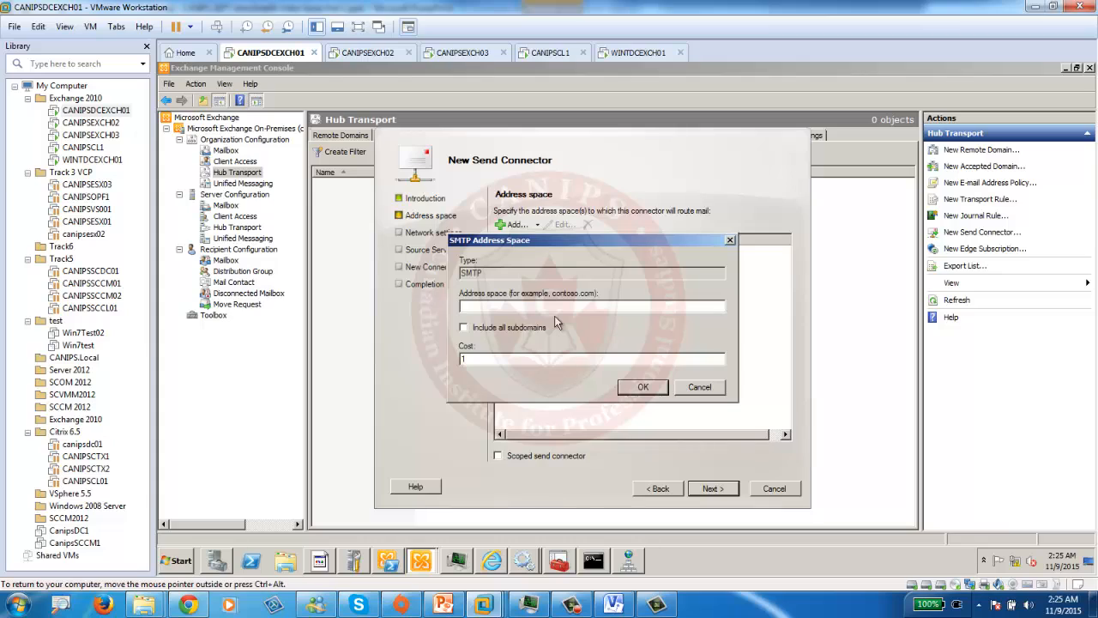
{"action": "type", "text": "wint.pri"}
{"action": "left_click", "coordinate": [642, 389]}
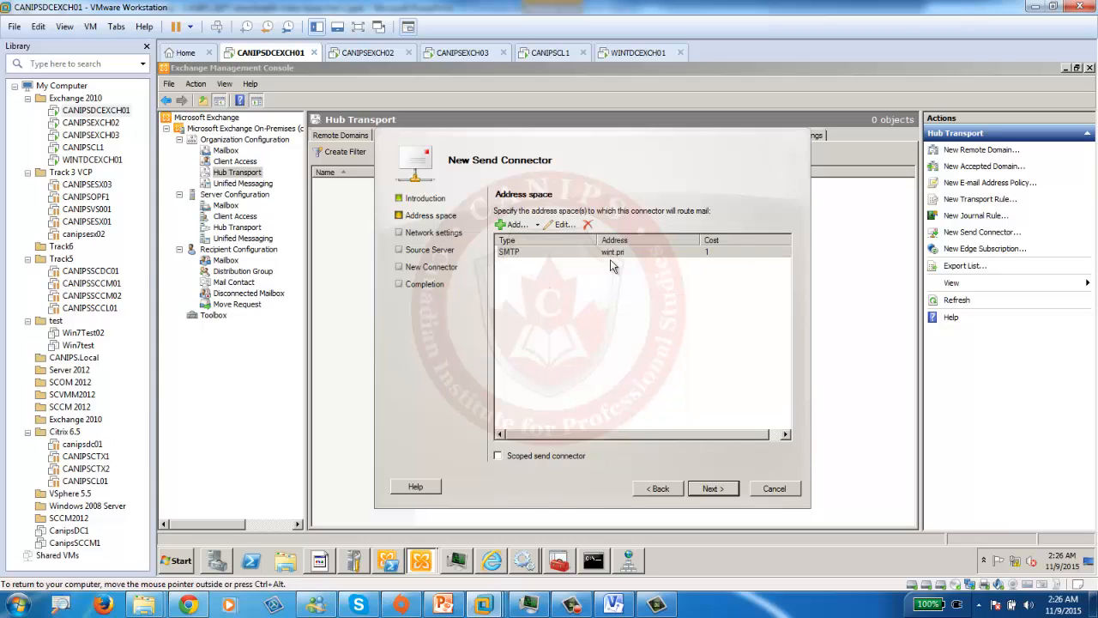
- Keep DNS MX routing and CANIPSDCEXCH01 as source server, then create the connector
{"action": "left_click", "coordinate": [709, 493]}
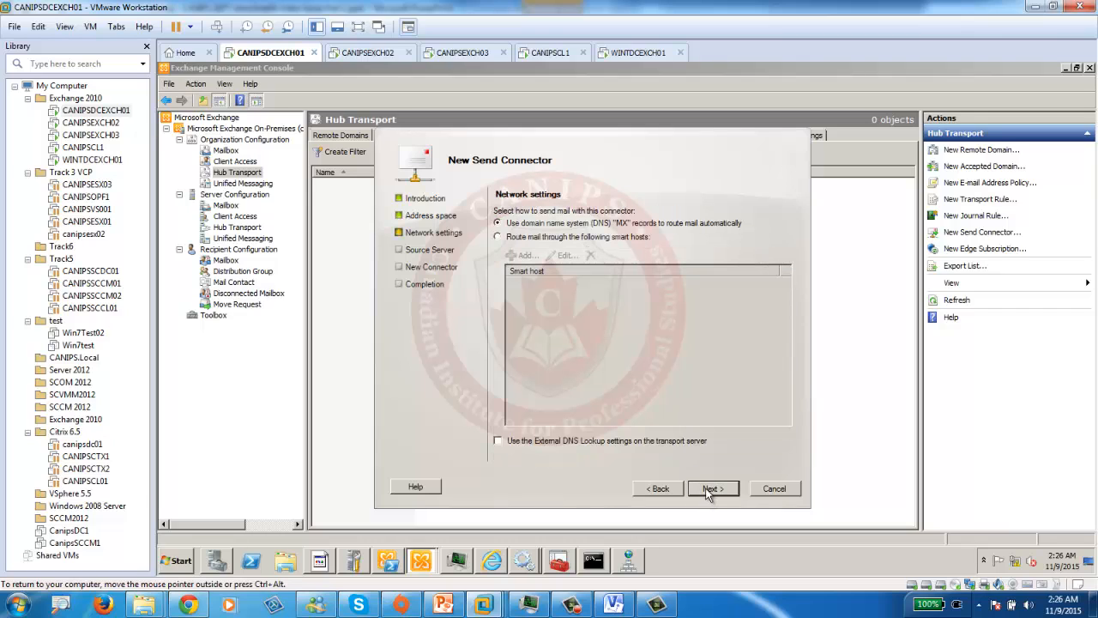
{"action": "left_click", "coordinate": [711, 489]}
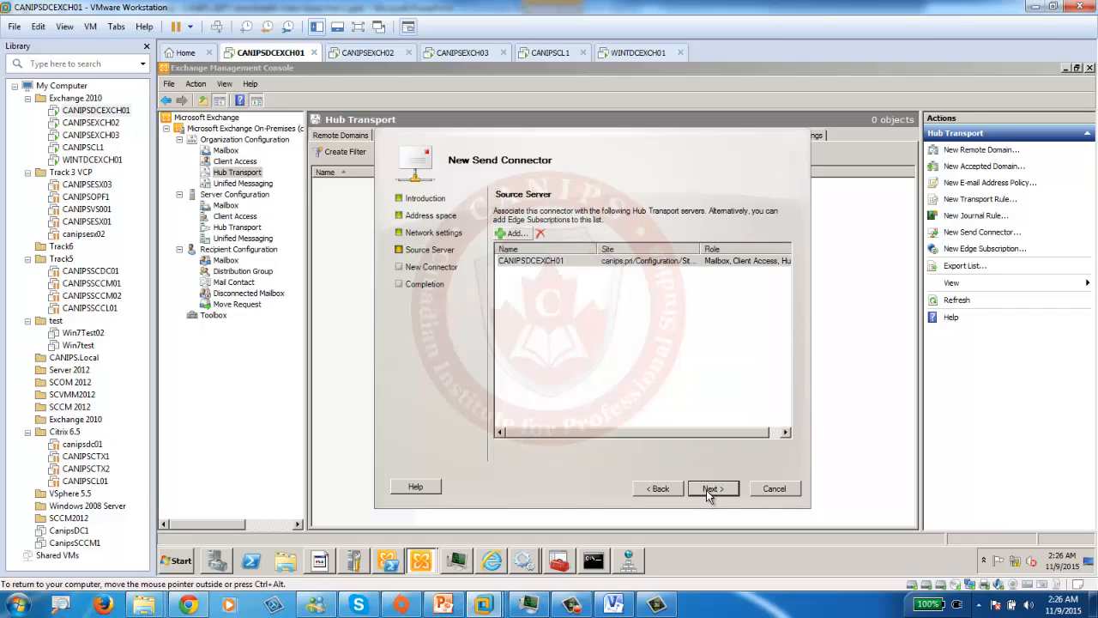
{"action": "left_click", "coordinate": [706, 490]}
{"action": "left_click", "coordinate": [708, 491]}
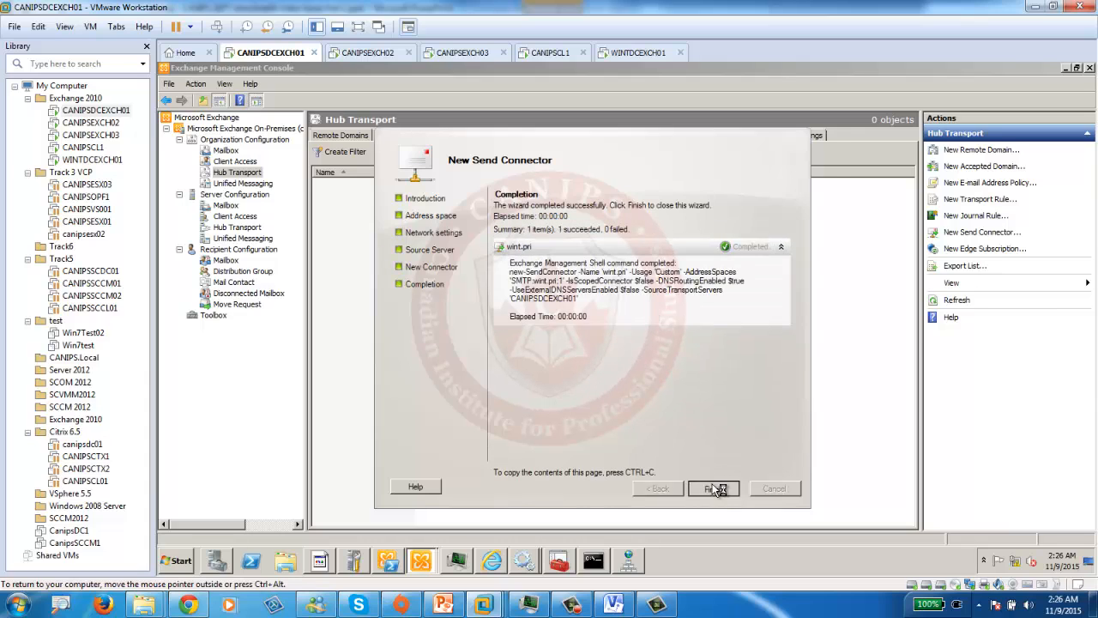
{"action": "left_click", "coordinate": [717, 489]}
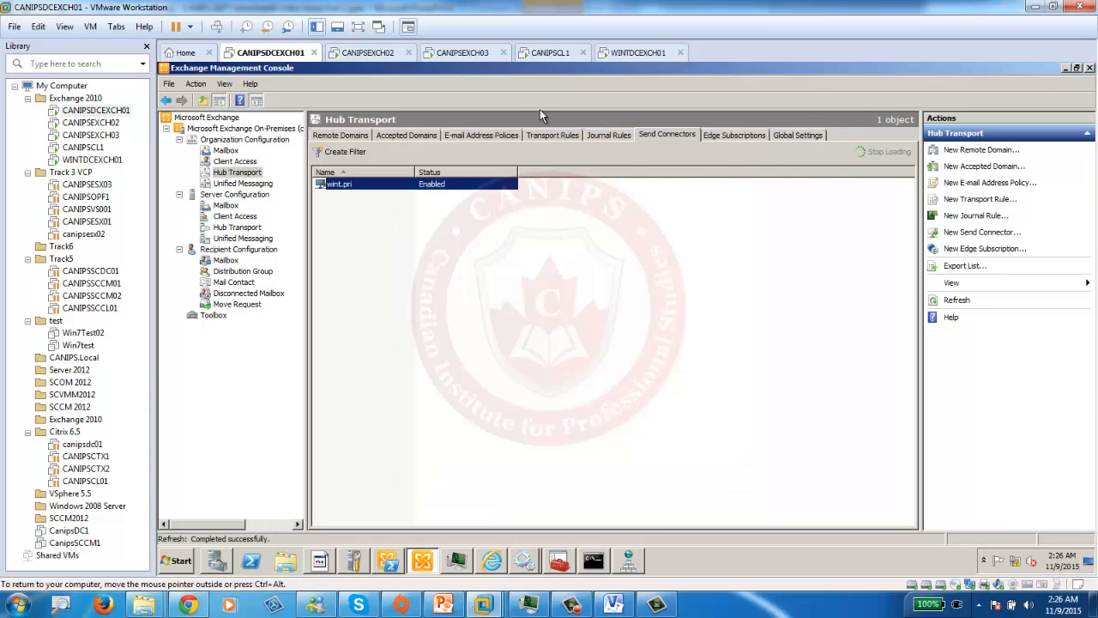
- On WINTDCEXCH01, select Organization Configuration > Hub Transport in the Exchange Management Console
{"action": "left_click", "coordinate": [637, 53]}
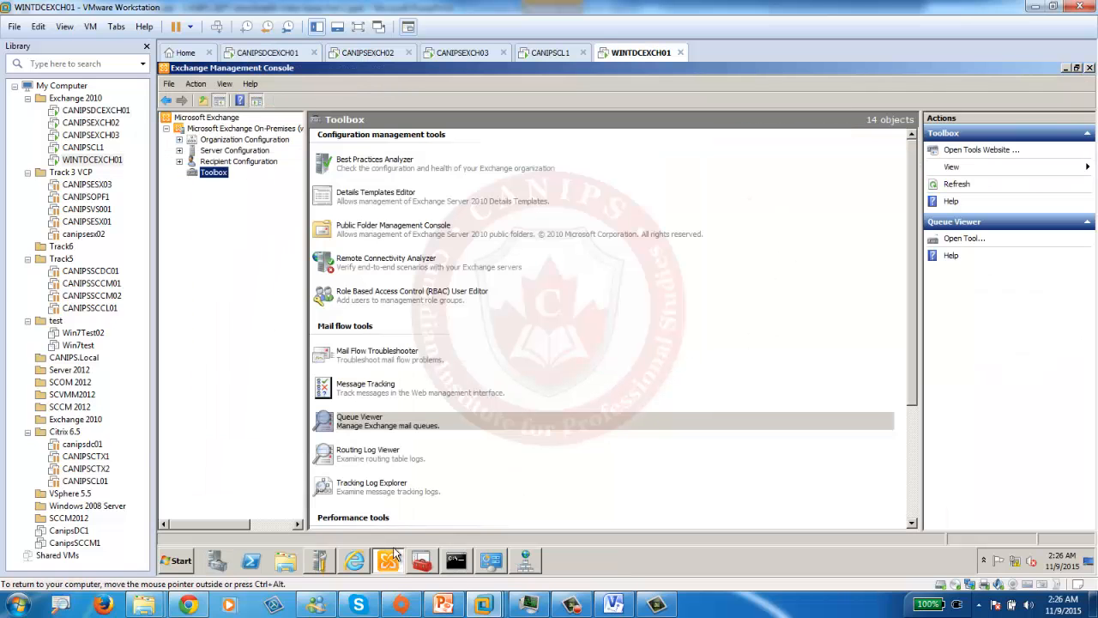
{"action": "left_click", "coordinate": [384, 562]}
{"action": "left_click", "coordinate": [178, 150]}
{"action": "left_click", "coordinate": [178, 140]}
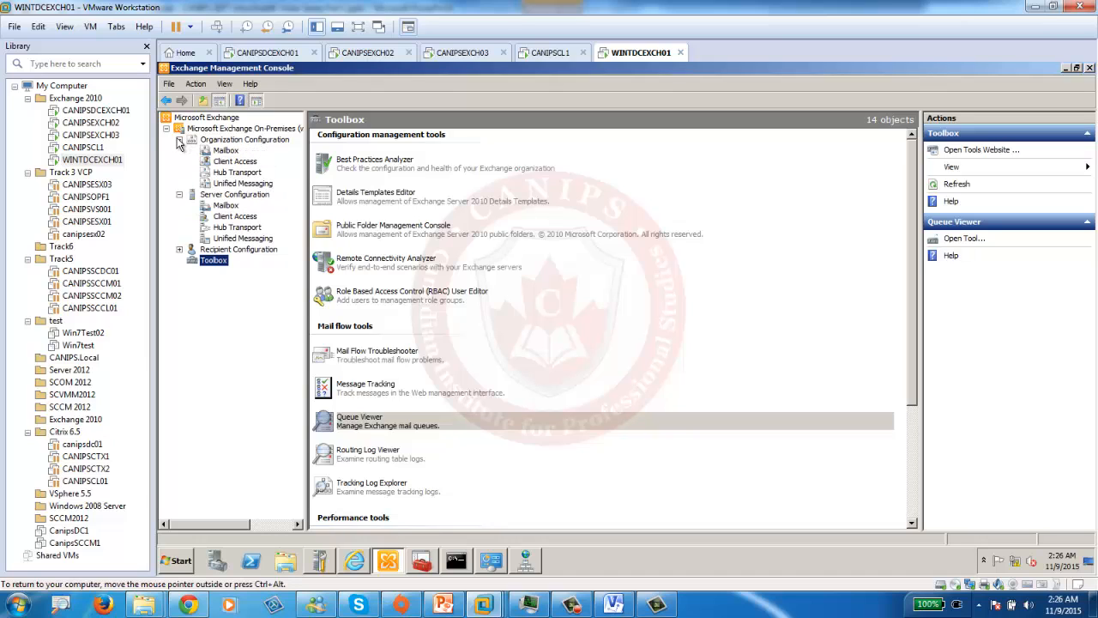
{"action": "left_click", "coordinate": [237, 172]}
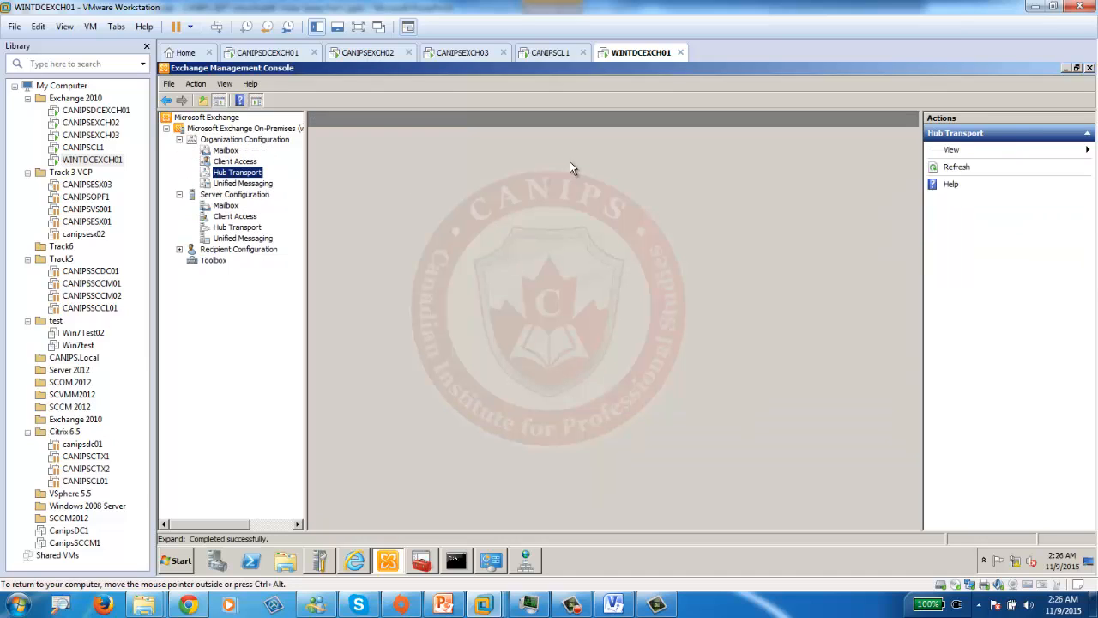
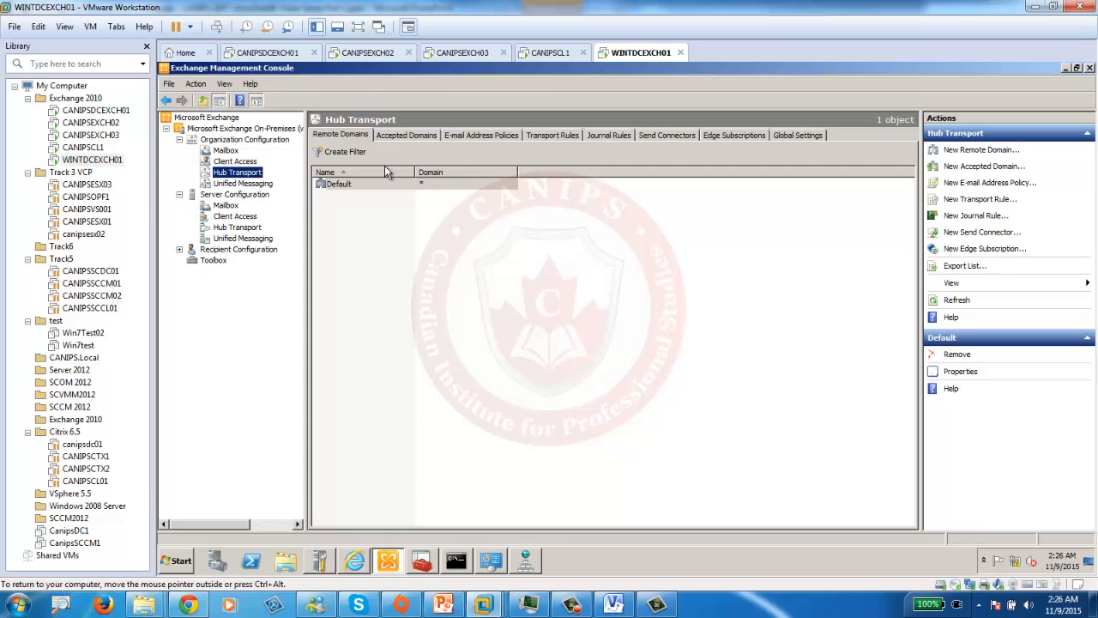
- Remove the existing canips.pri send connector under Hub Transport on WINTDCEXCH01
{"action": "left_click", "coordinate": [653, 136]}
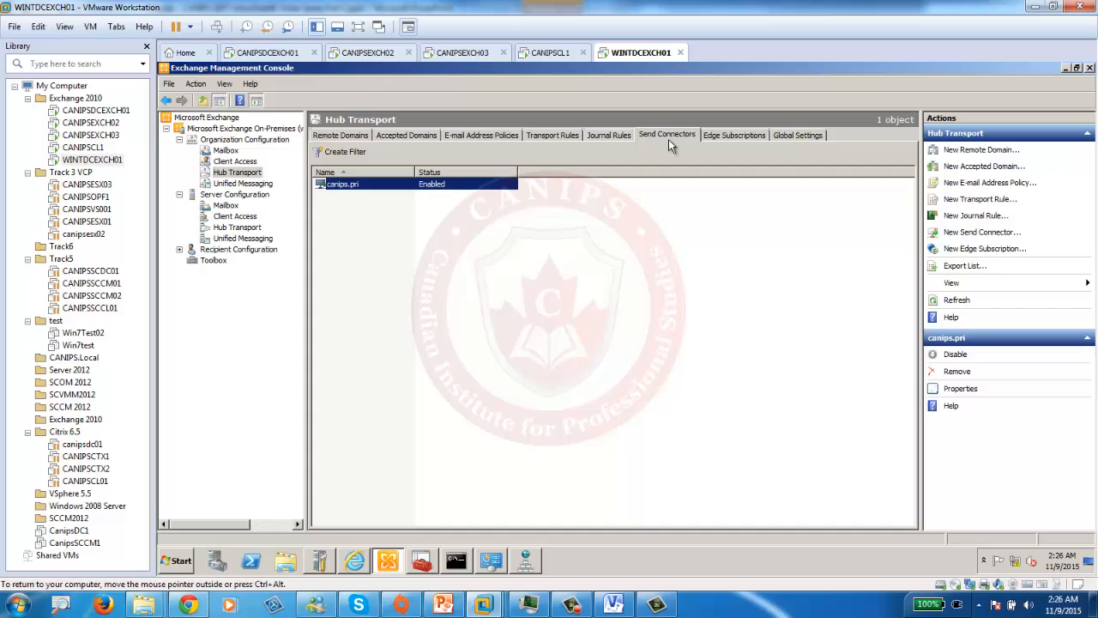
{"action": "right_click", "coordinate": [362, 192]}
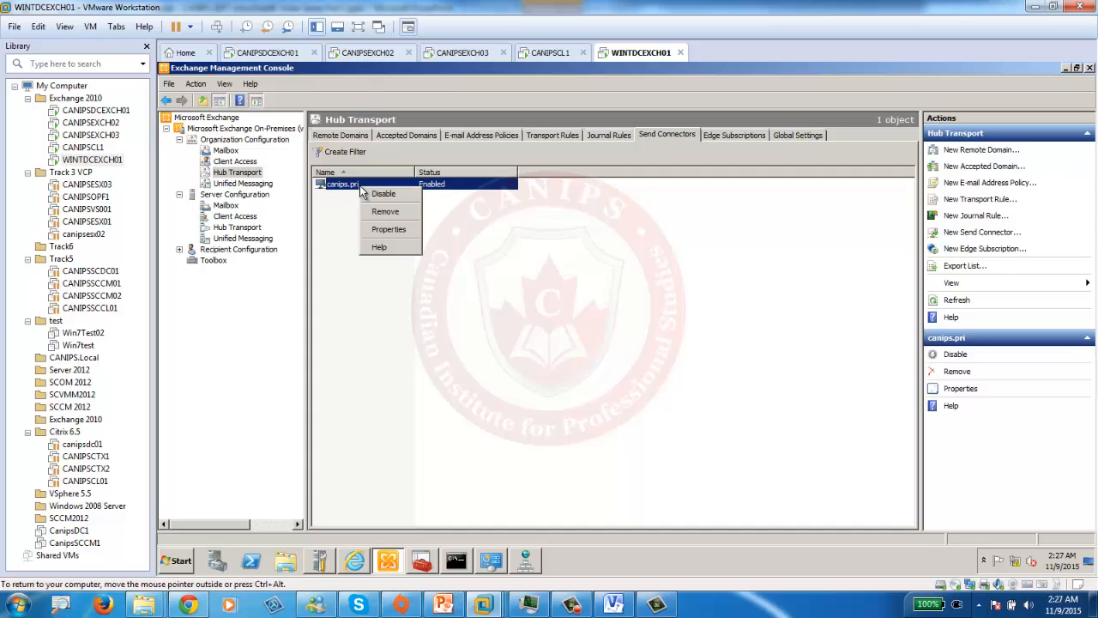
{"action": "left_click", "coordinate": [382, 211]}
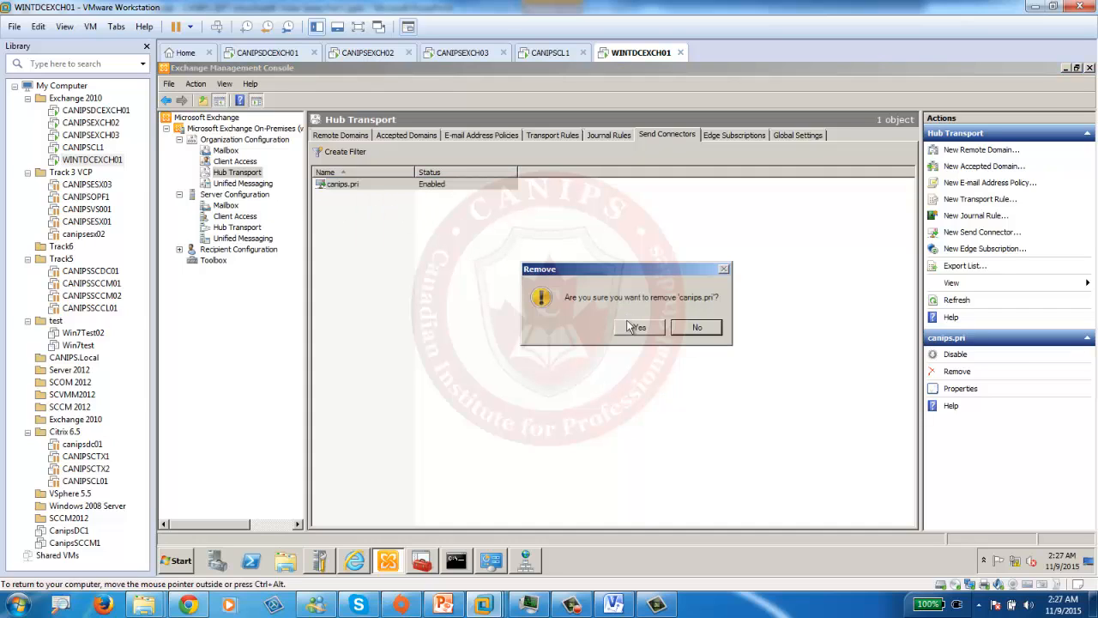
{"action": "left_click", "coordinate": [636, 328]}
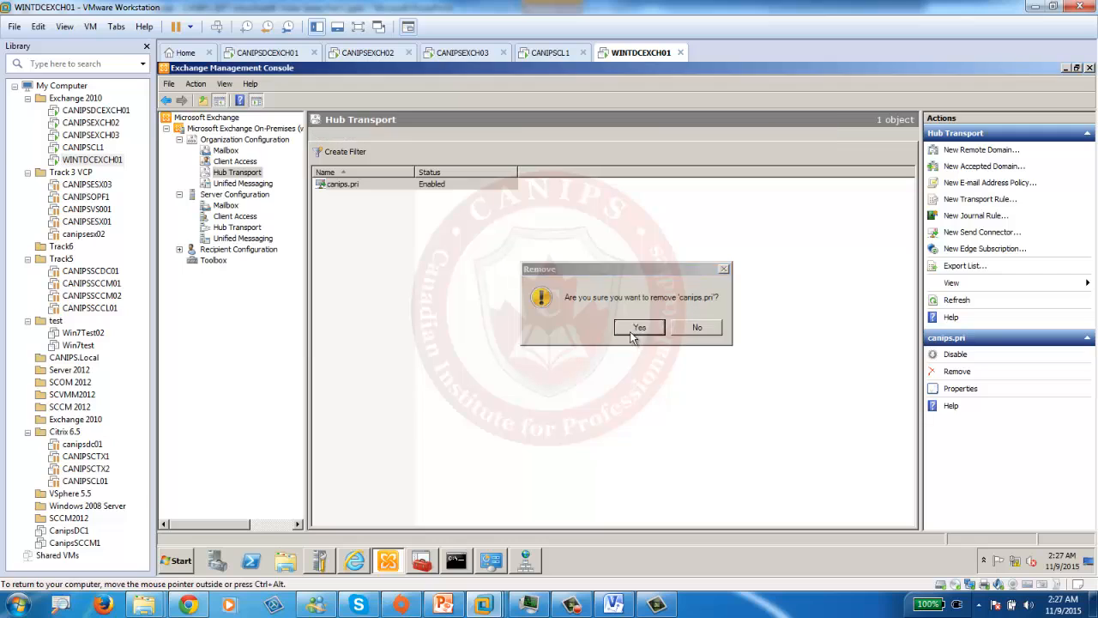
- Start a new send connector named canips.pri
{"action": "right_click", "coordinate": [412, 214]}
{"action": "left_click", "coordinate": [459, 222]}
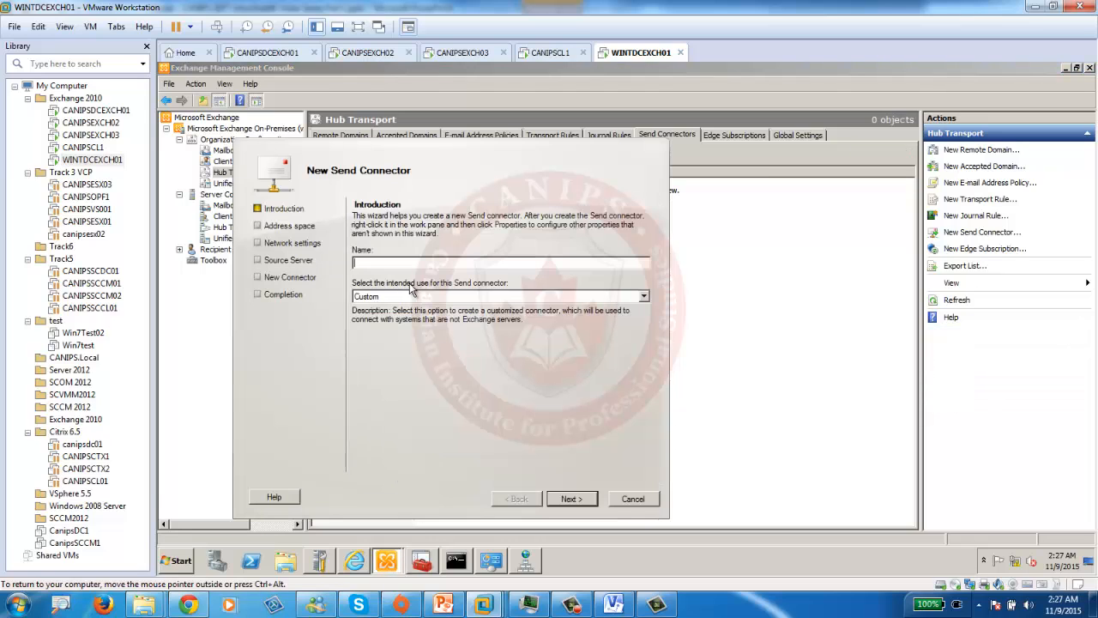
{"action": "type", "text": "canips.pri"}
{"action": "key", "text": "shift+Home"}
{"action": "key", "text": "ctrl+c"}
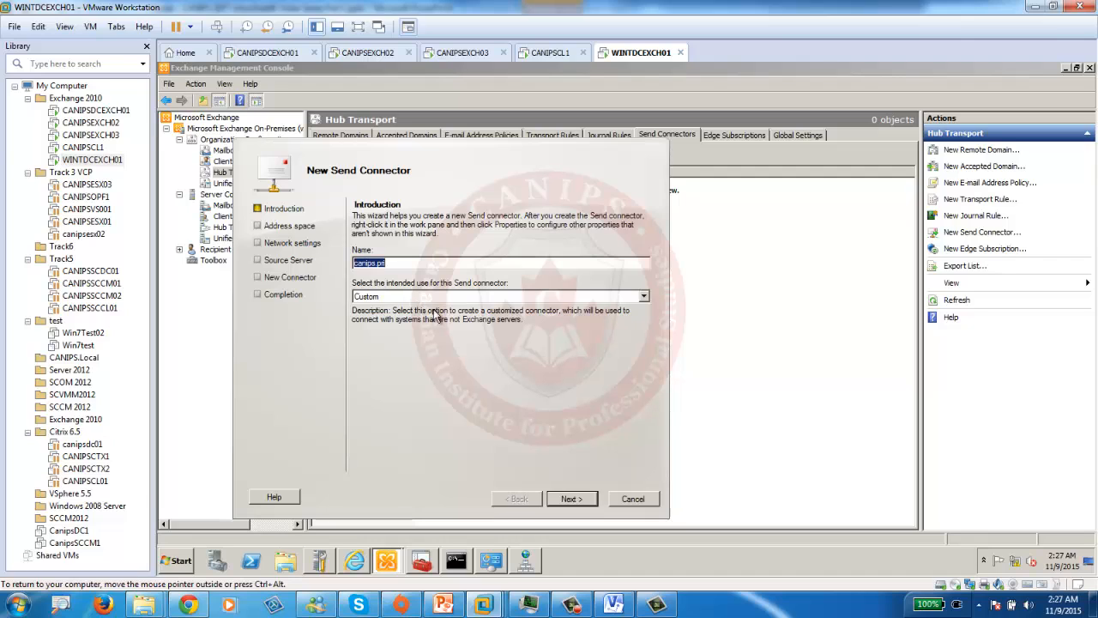
{"action": "left_click", "coordinate": [574, 500]}
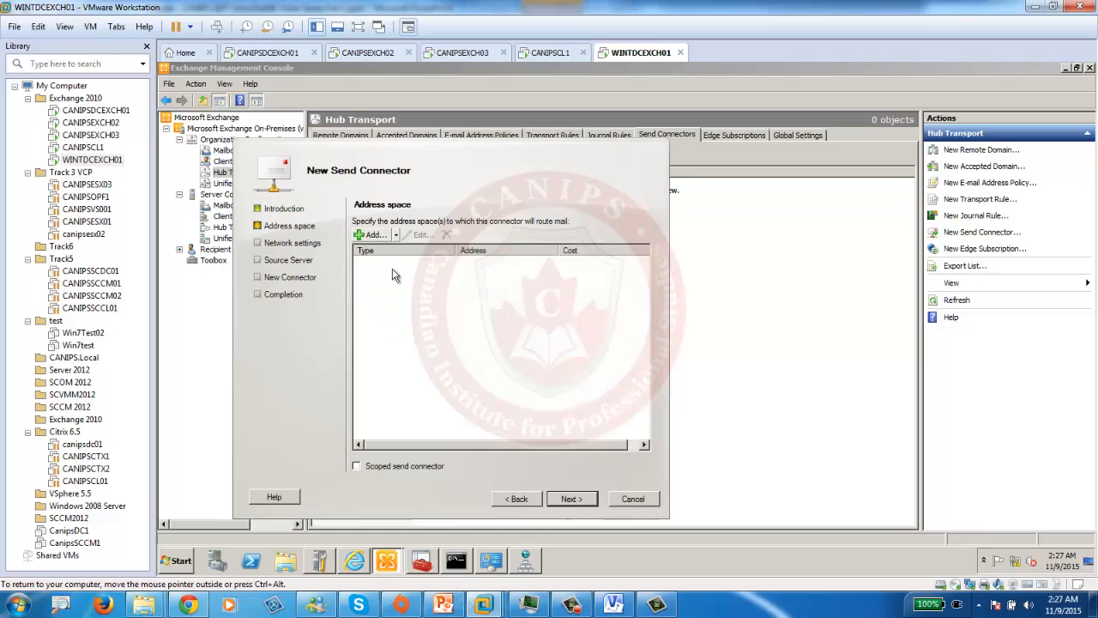
- Add SMTP address space canips.pri, keep the remaining defaults, and create the connector
{"action": "left_click", "coordinate": [374, 235]}
{"action": "left_click", "coordinate": [380, 317]}
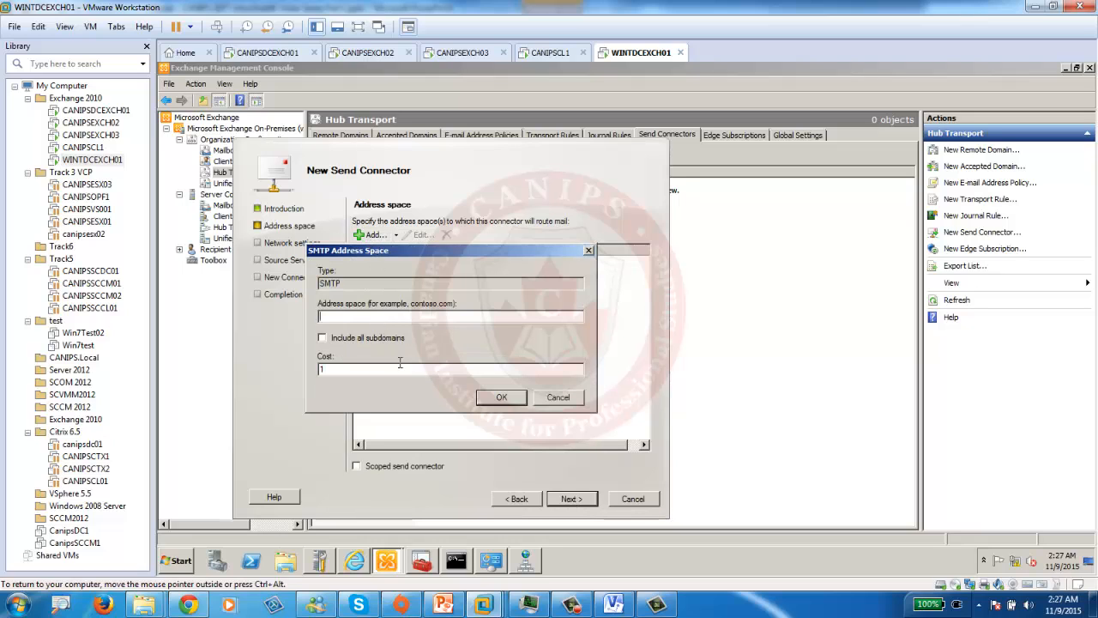
{"action": "key", "text": "ctrl+v"}
{"action": "left_click", "coordinate": [503, 399]}
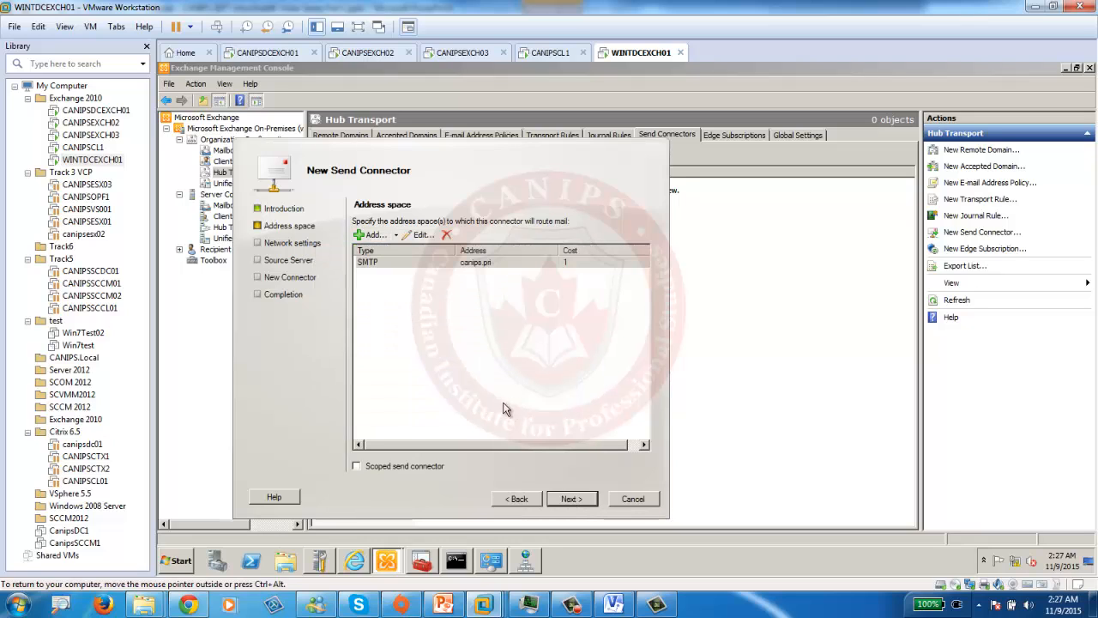
{"action": "left_click", "coordinate": [570, 500]}
{"action": "left_click", "coordinate": [570, 499]}
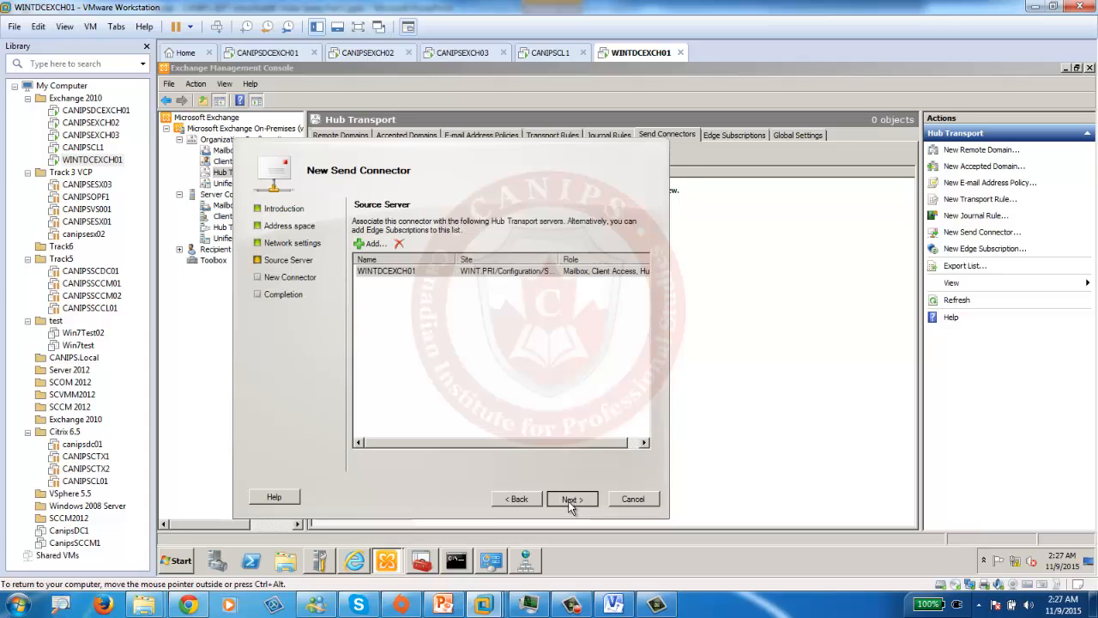
{"action": "left_click", "coordinate": [571, 500]}
{"action": "left_click", "coordinate": [571, 500]}
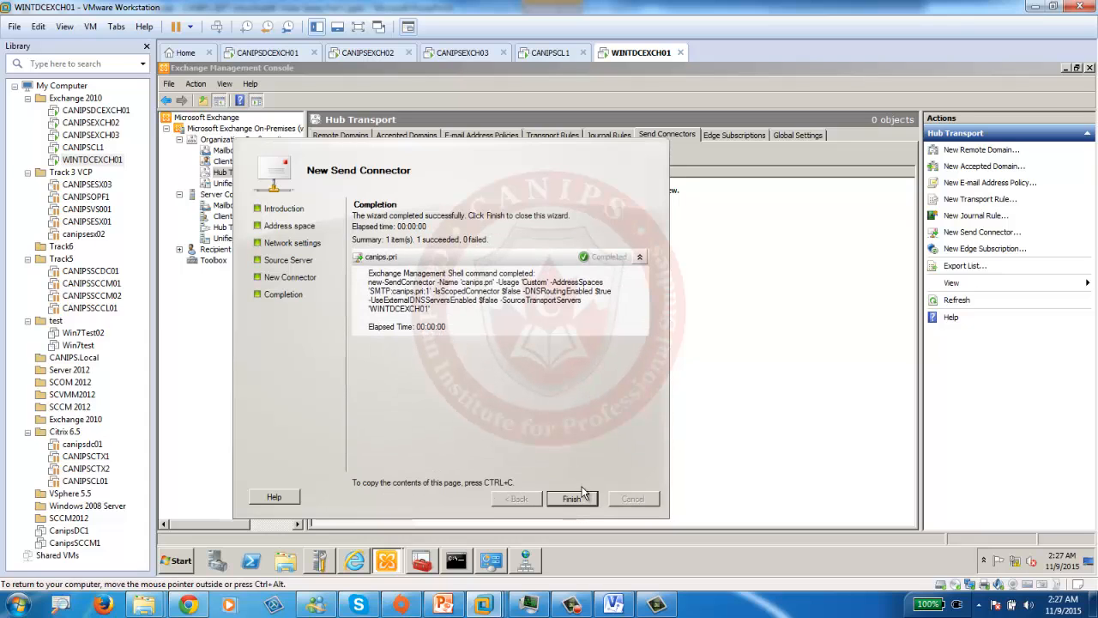
{"action": "left_click", "coordinate": [571, 498]}
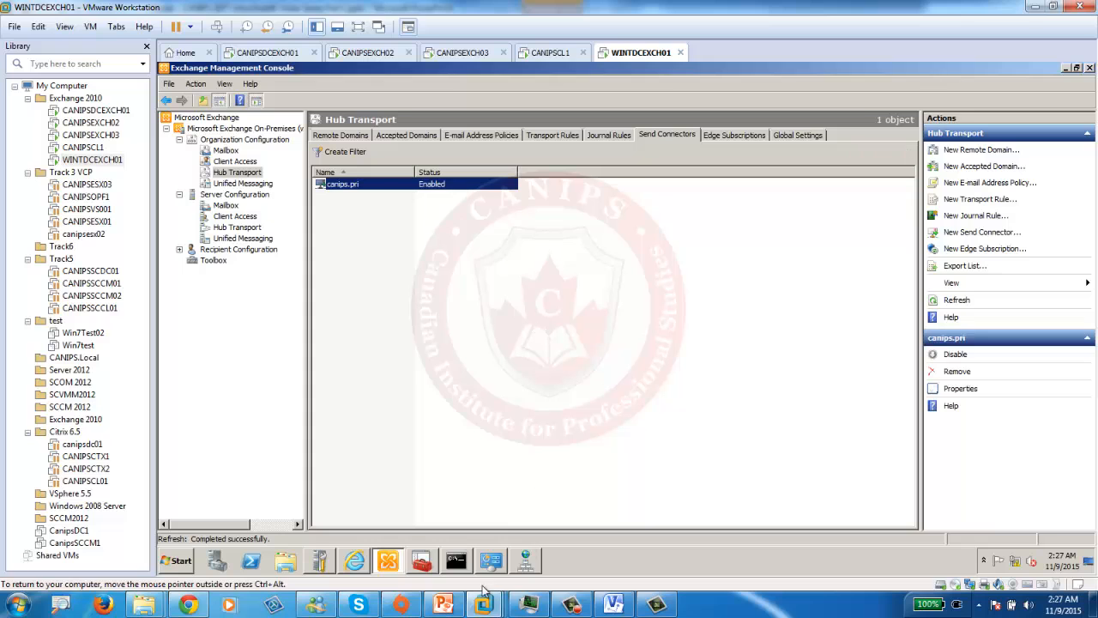
{"action": "left_click", "coordinate": [447, 605]}
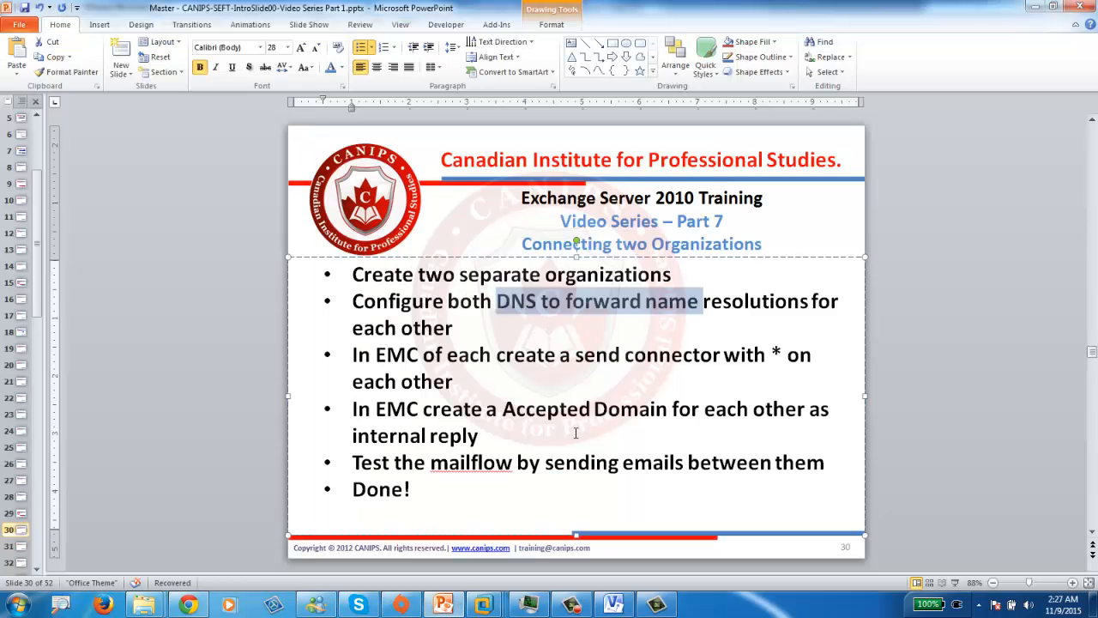
- Minimize the PowerPoint slide listing the organization-linking steps to return to the console
{"action": "left_click", "coordinate": [1037, 7]}
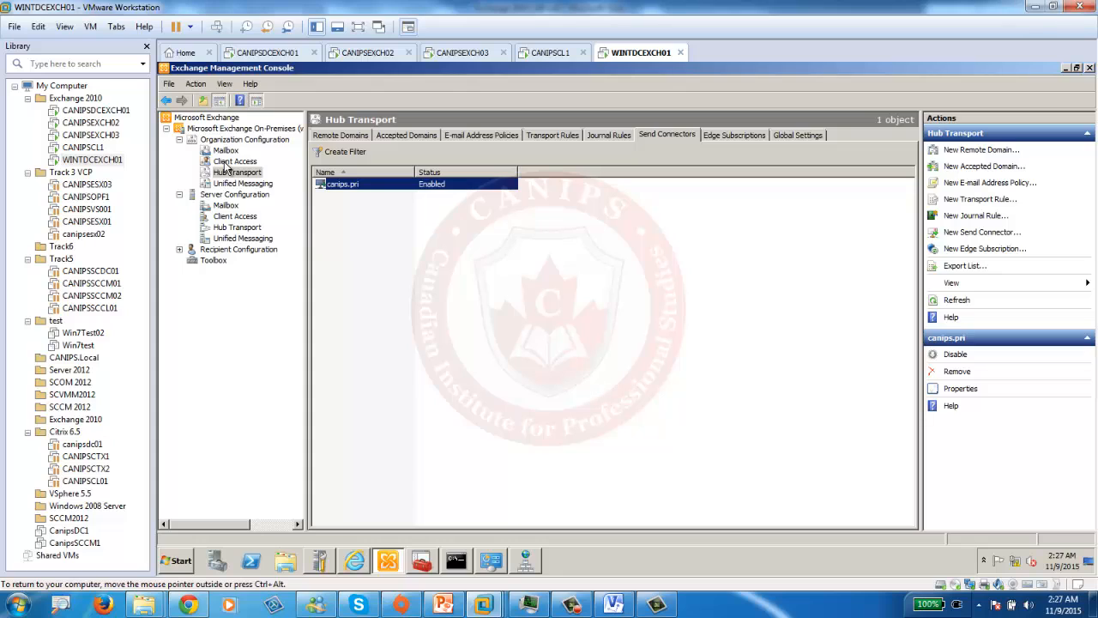
- Remove the canips.pri accepted domain on WINTDCEXCH01
{"action": "left_click", "coordinate": [405, 138]}
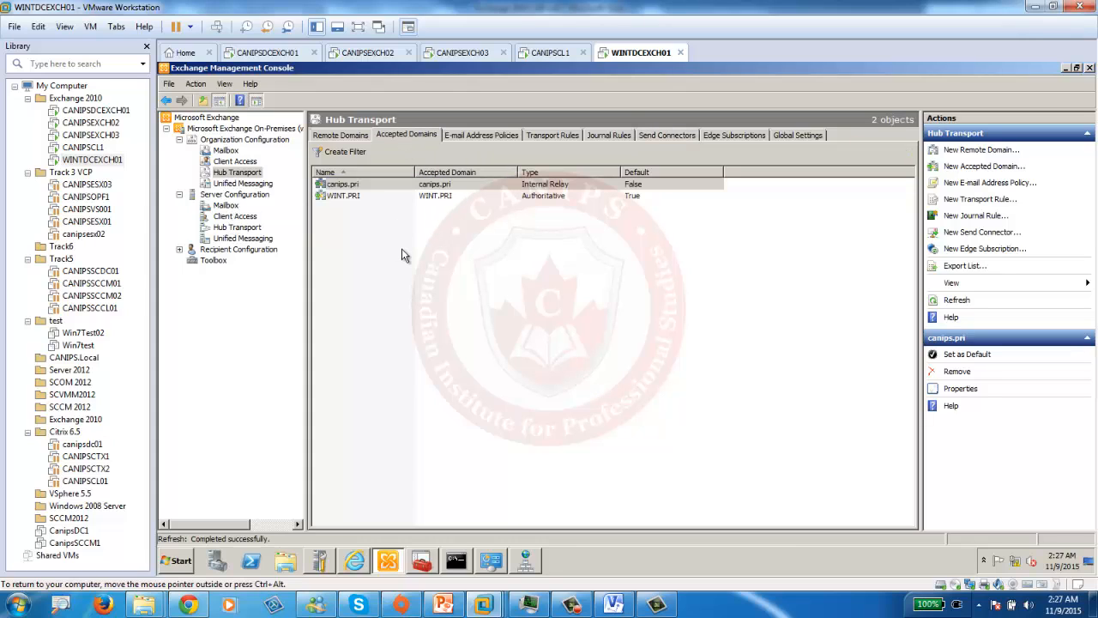
{"action": "left_click", "coordinate": [343, 196]}
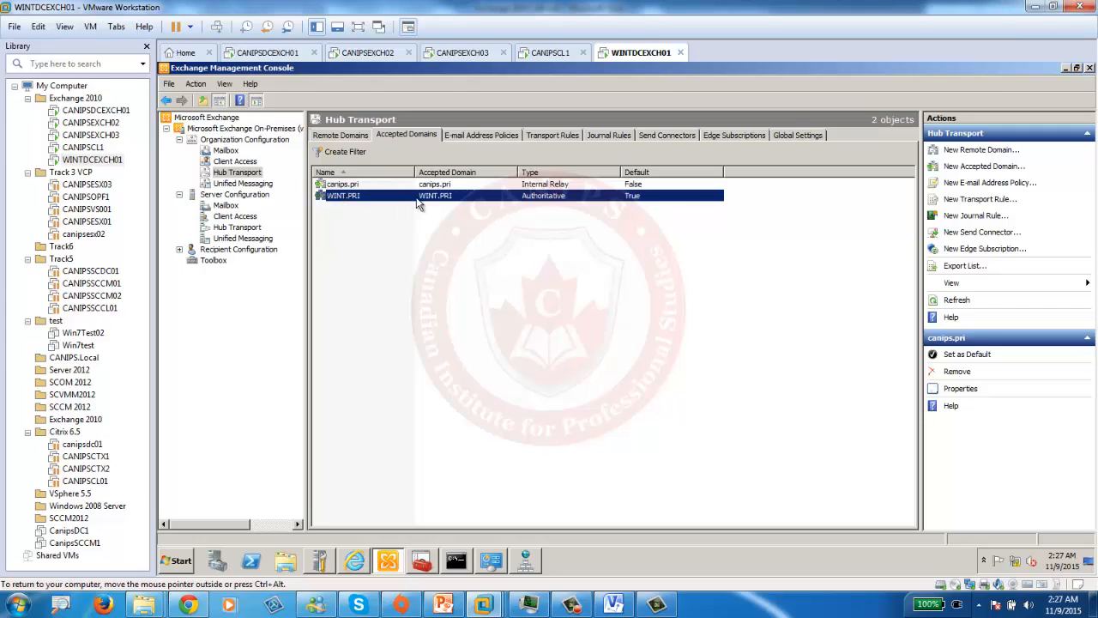
{"action": "left_click", "coordinate": [423, 186]}
{"action": "right_click", "coordinate": [424, 185]}
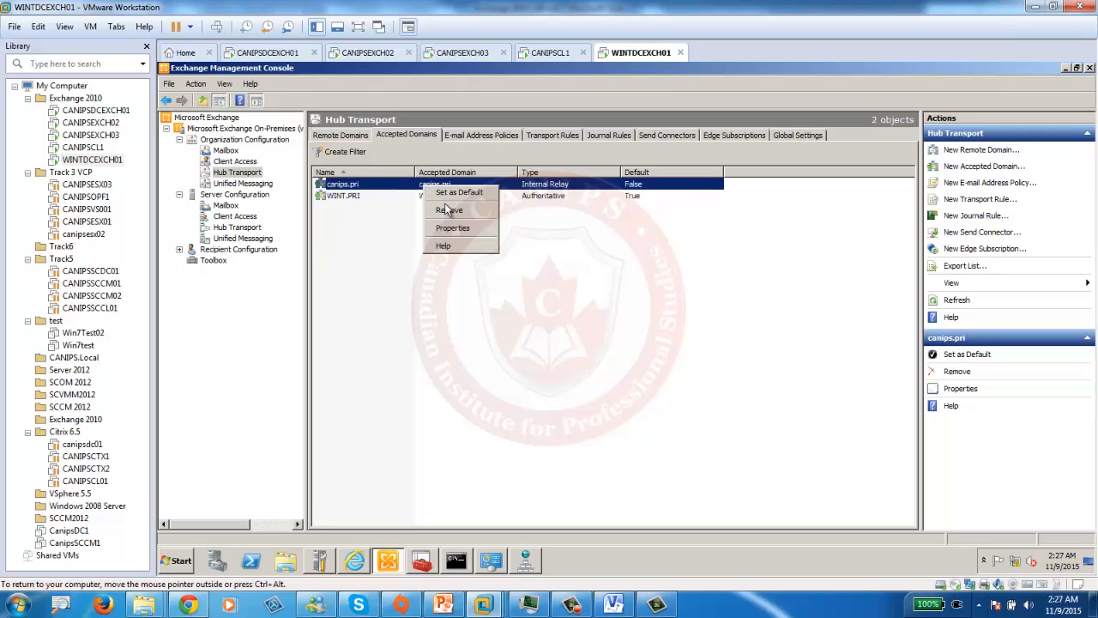
{"action": "left_click", "coordinate": [449, 210]}
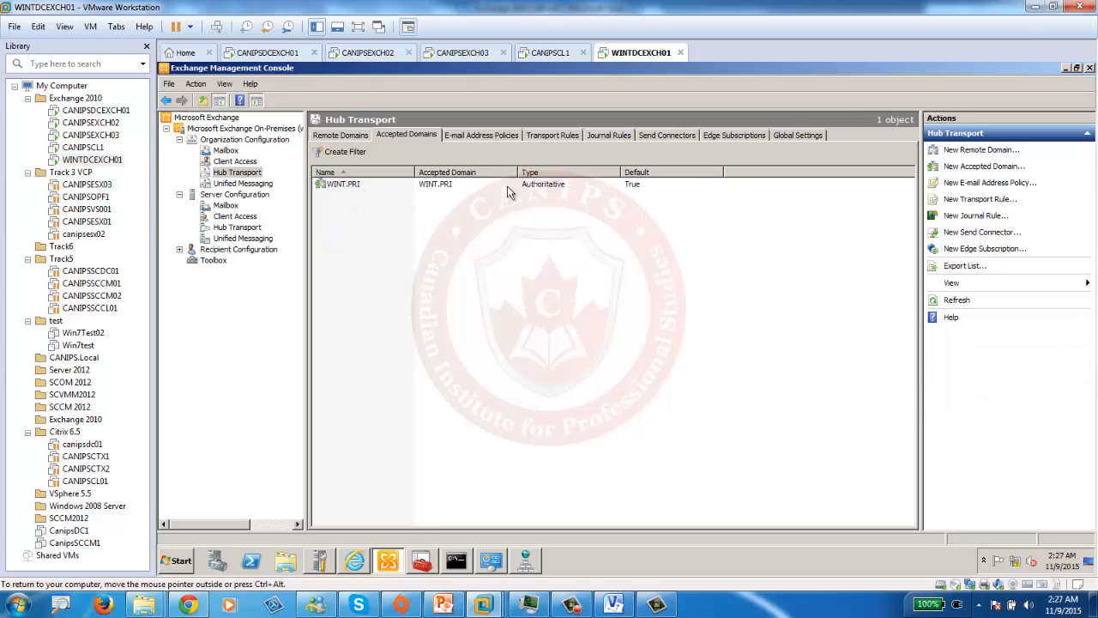
- Create a new accepted domain canips.pri as an Internal Relay Domain
{"action": "right_click", "coordinate": [404, 230]}
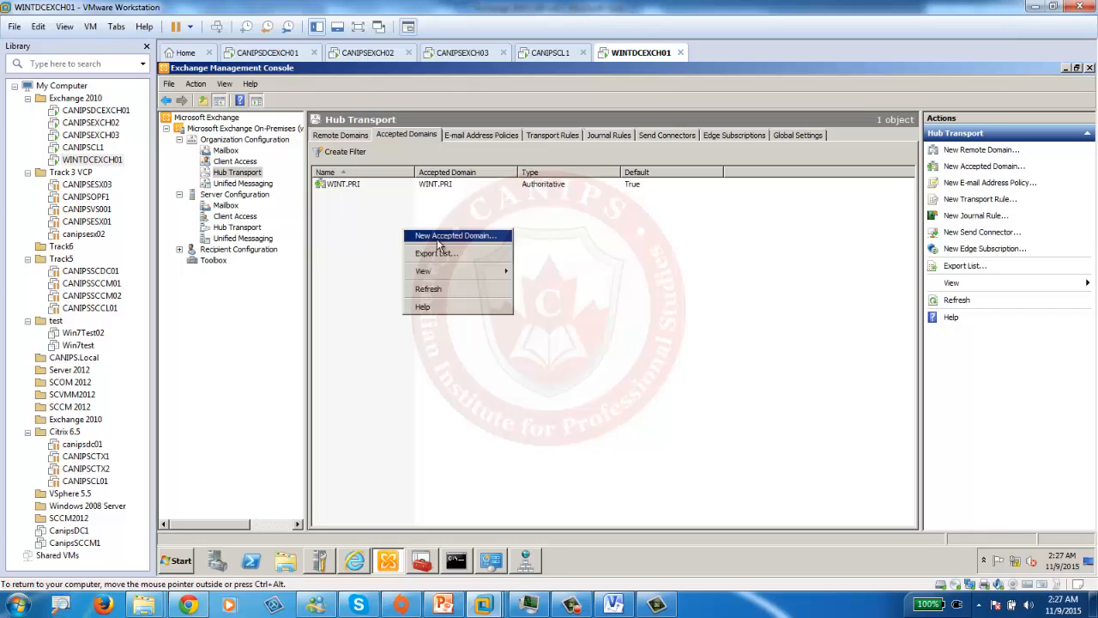
{"action": "left_click", "coordinate": [436, 245]}
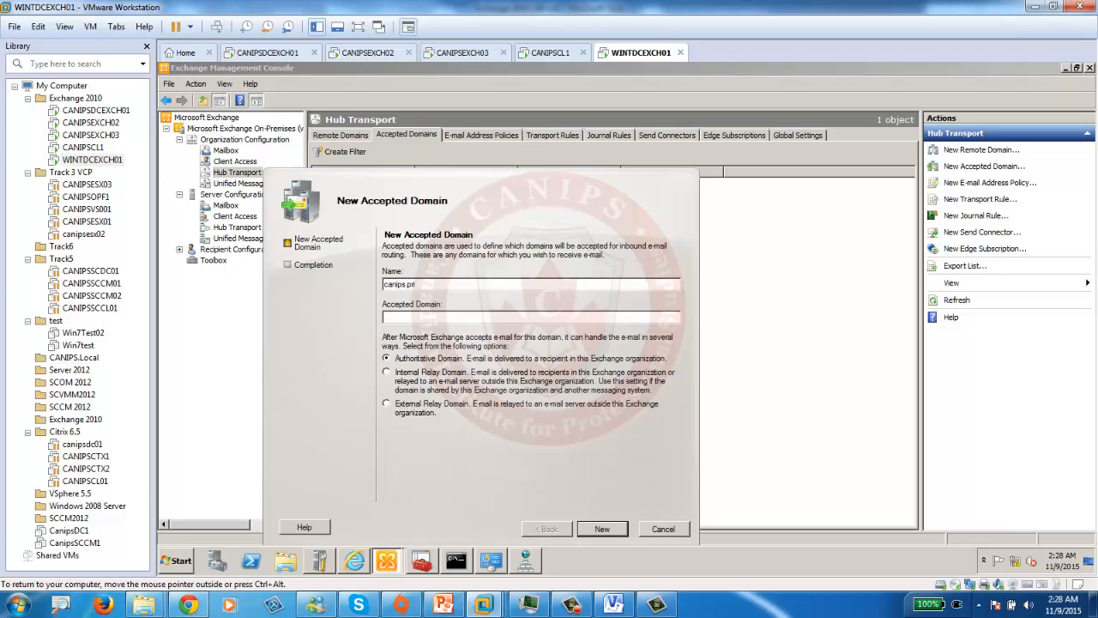
{"action": "double_click", "coordinate": [442, 285]}
{"action": "key", "text": "ctrl+c"}
{"action": "left_click", "coordinate": [446, 317]}
{"action": "key", "text": "ctrl+v"}
{"action": "left_click", "coordinate": [389, 378]}
{"action": "left_click", "coordinate": [603, 530]}
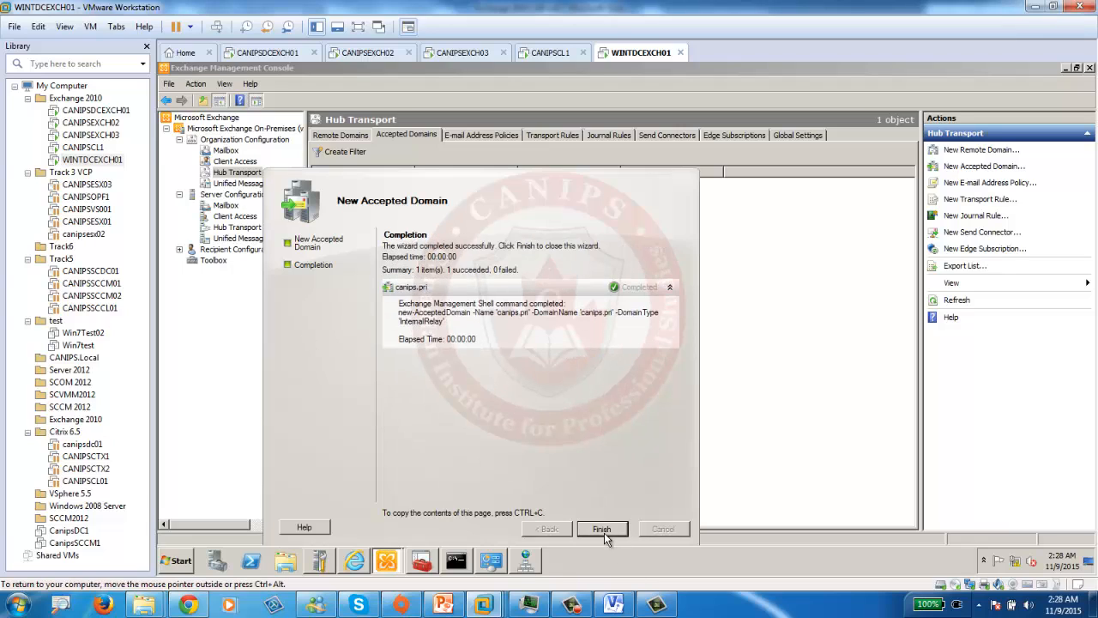
{"action": "left_click", "coordinate": [603, 529]}
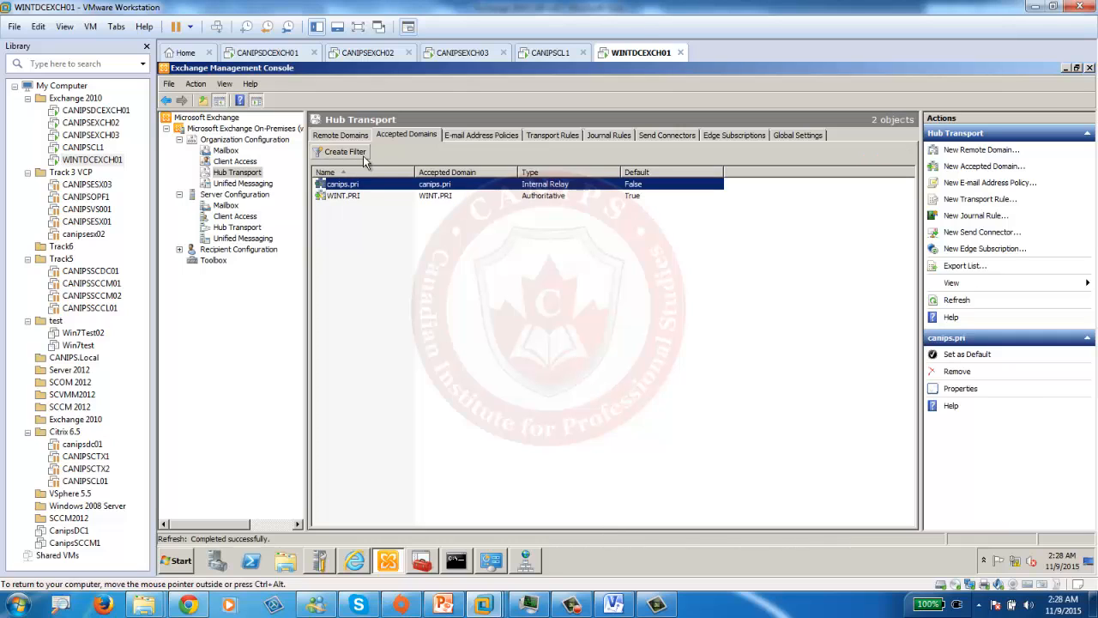
{"action": "left_click", "coordinate": [279, 52]}
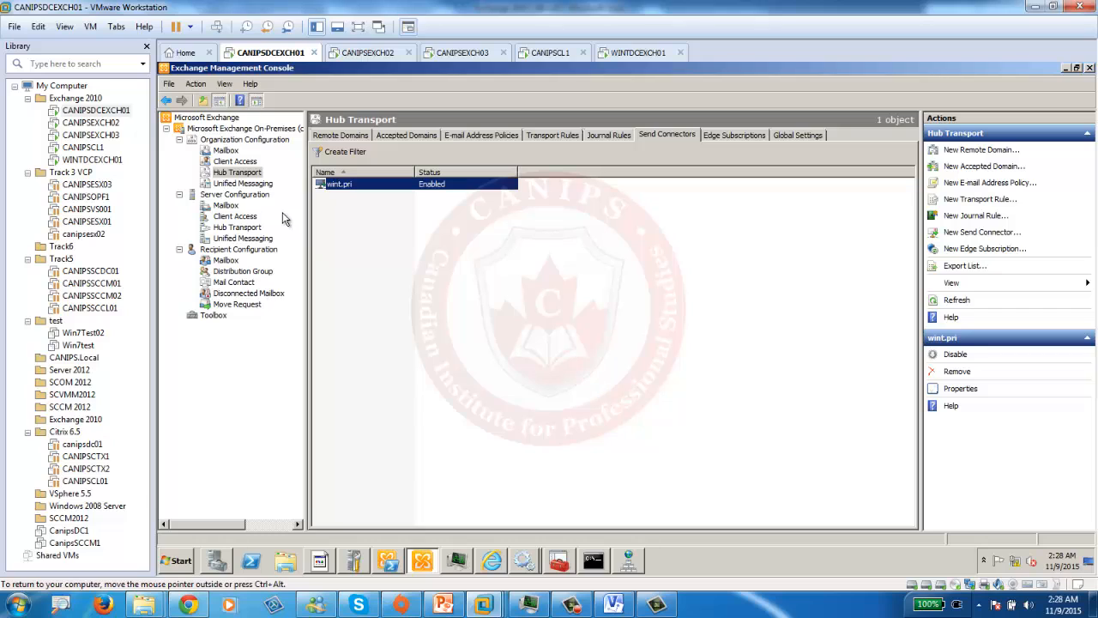
- Create accepted domain wint.pri (name and domain wint.pri) as an Internal Relay Domain on CANIPSDCEXCH01
{"action": "left_click", "coordinate": [414, 134]}
{"action": "right_click", "coordinate": [396, 246]}
{"action": "left_click", "coordinate": [404, 249]}
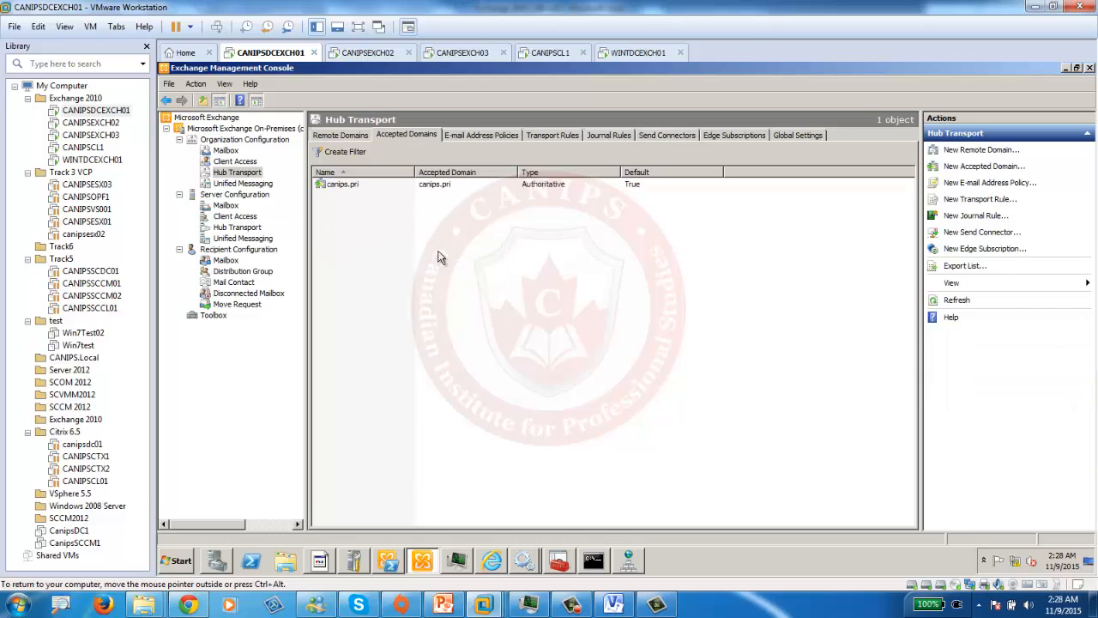
{"action": "type", "text": "wint.pri"}
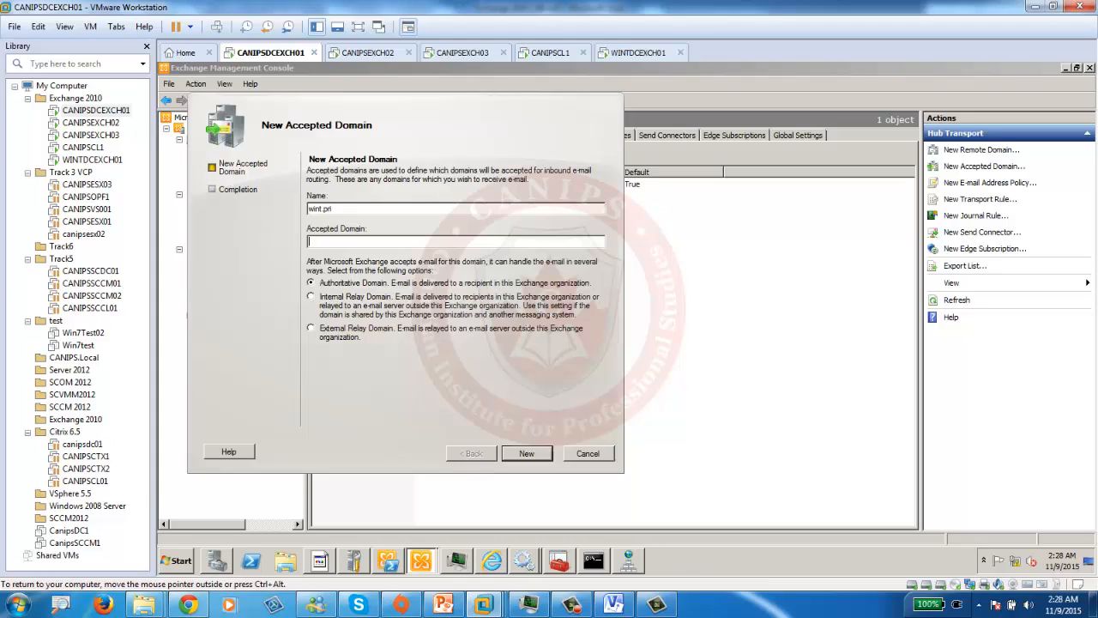
{"action": "left_click_drag", "start_coordinate": [346, 206], "coordinate": [252, 211]}
{"action": "key", "text": "ctrl+c"}
{"action": "left_click", "coordinate": [339, 245]}
{"action": "key", "text": "ctrl+v"}
{"action": "left_click", "coordinate": [312, 297]}
{"action": "left_click", "coordinate": [524, 452]}
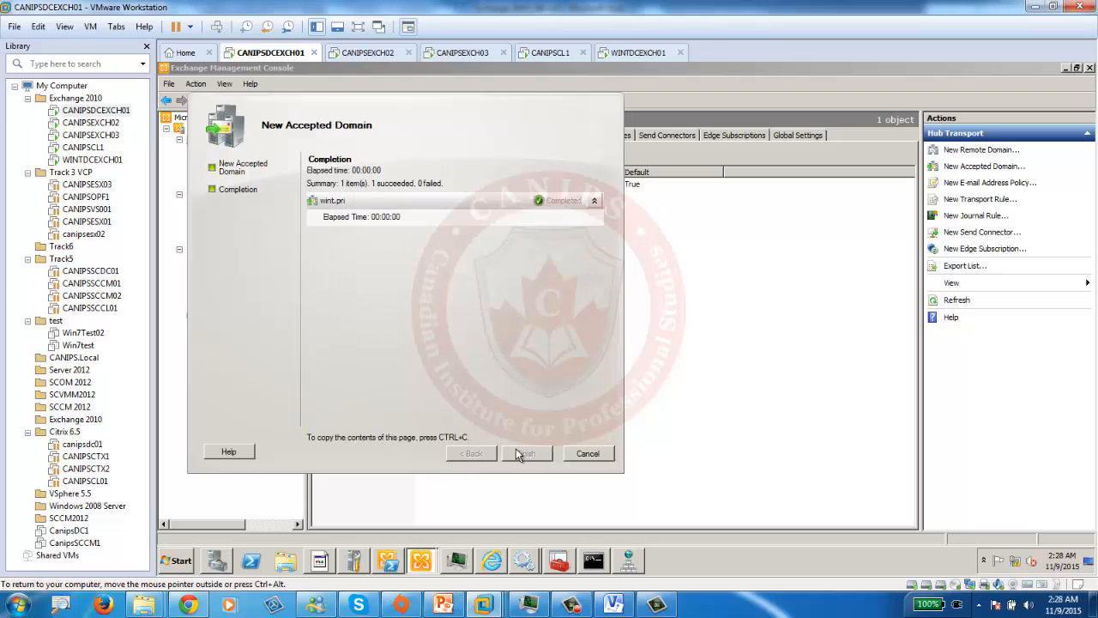
{"action": "left_click", "coordinate": [519, 453]}
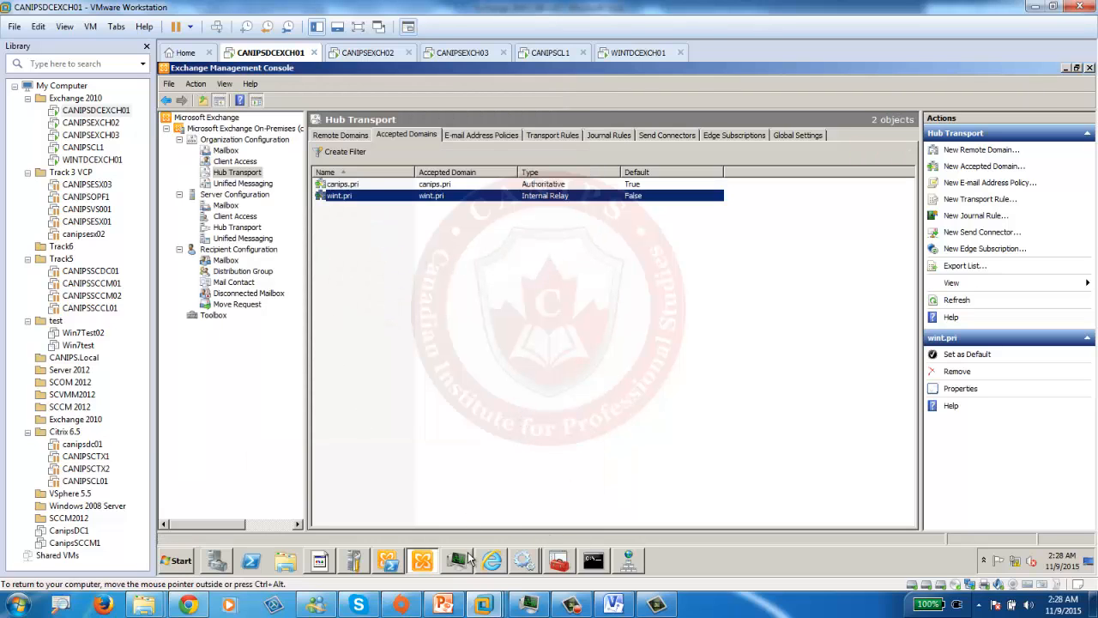
- Send the message 'test 1 from canips to wint' to the wint.pri administrator in Outlook Web App
{"action": "left_click", "coordinate": [497, 569]}
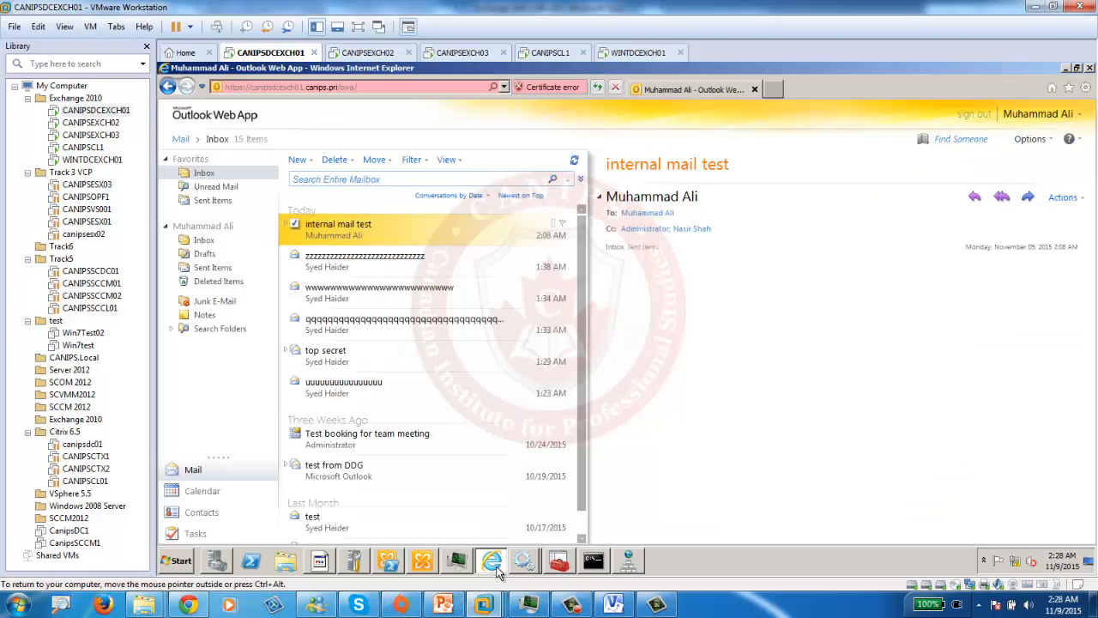
{"action": "left_click", "coordinate": [298, 160]}
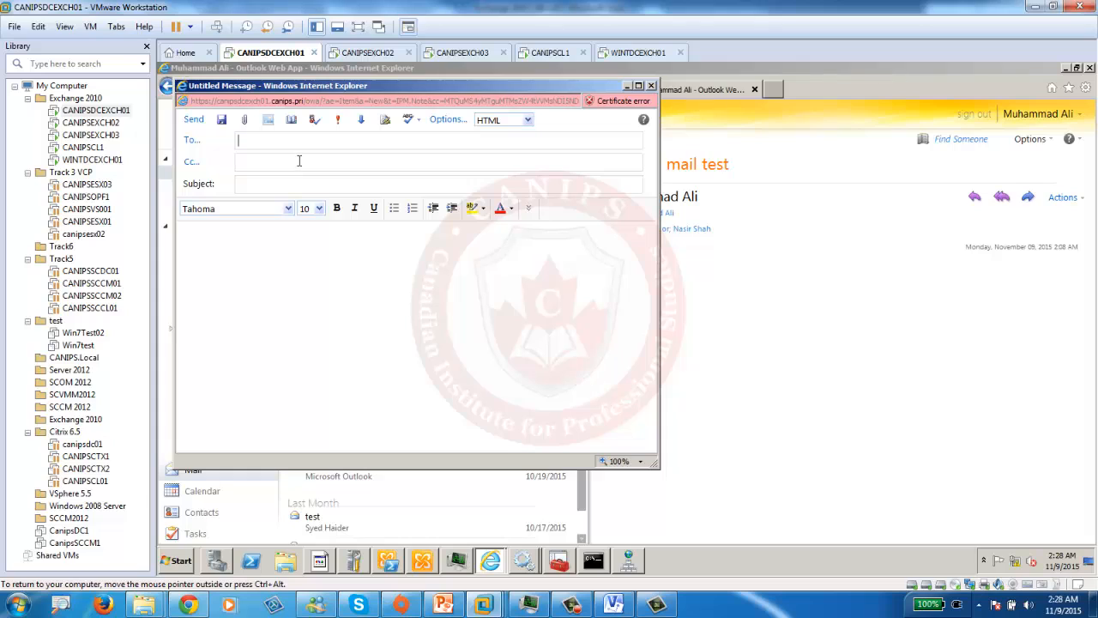
{"action": "type", "text": "ad"}
{"action": "left_click", "coordinate": [305, 164]}
{"action": "type", "text": "wint"}
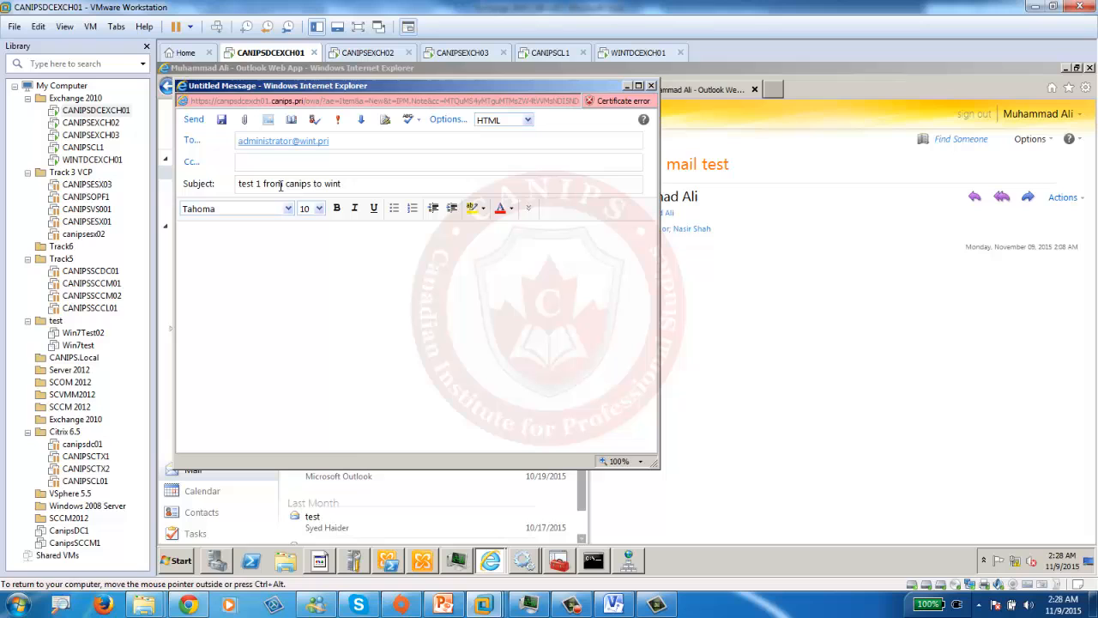
{"action": "left_click", "coordinate": [194, 119]}
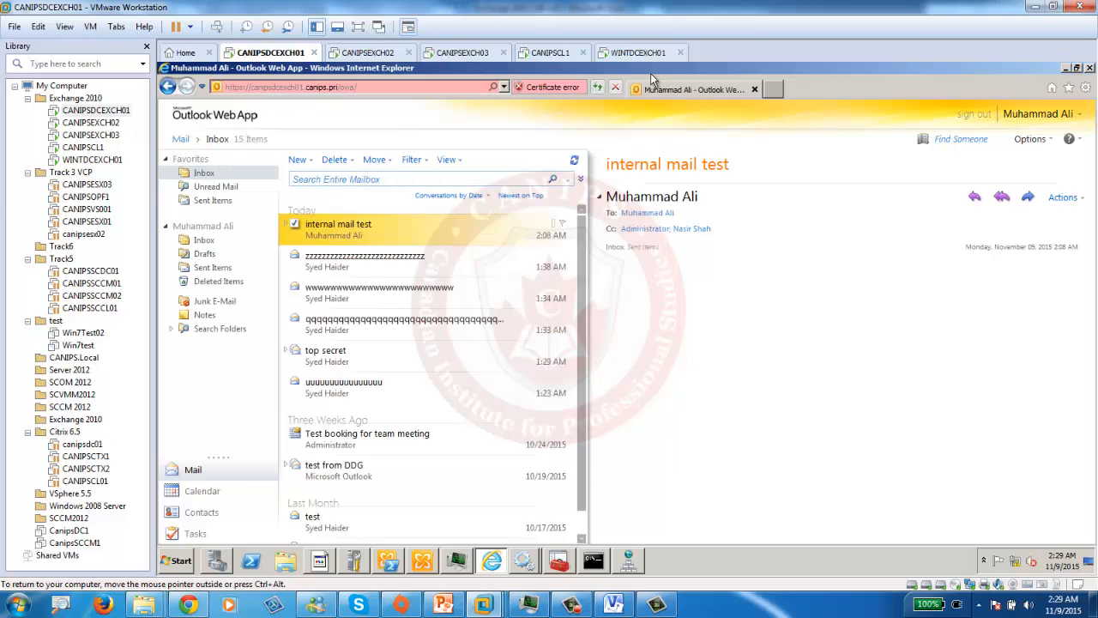
{"action": "left_click", "coordinate": [640, 52]}
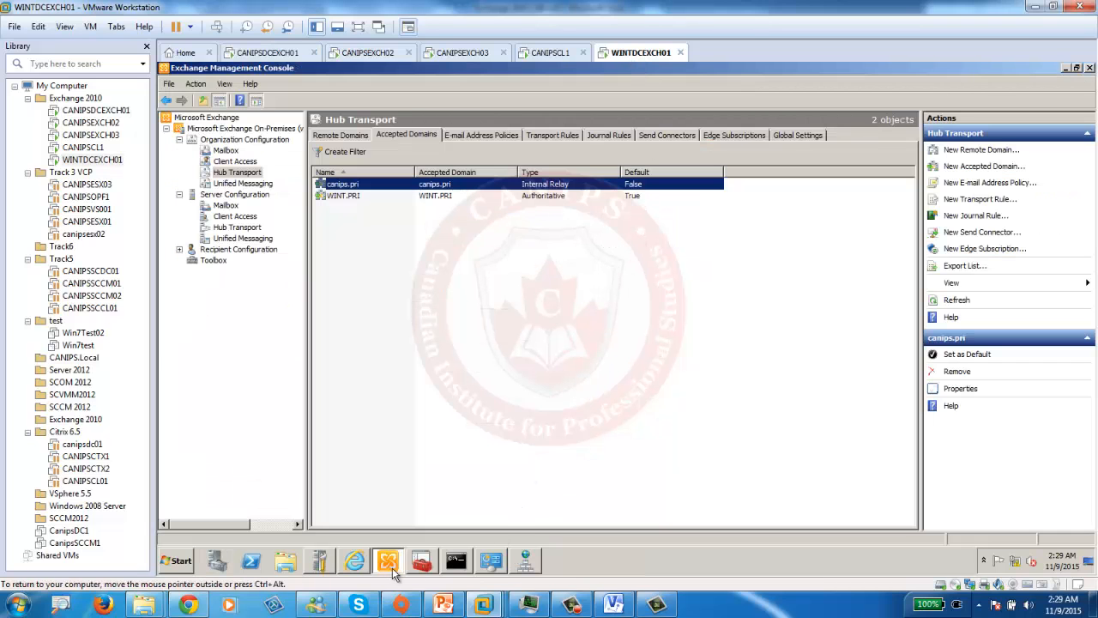
- Reload the WINT Administrator mailbox in Outlook Web App several times
{"action": "left_click", "coordinate": [359, 563]}
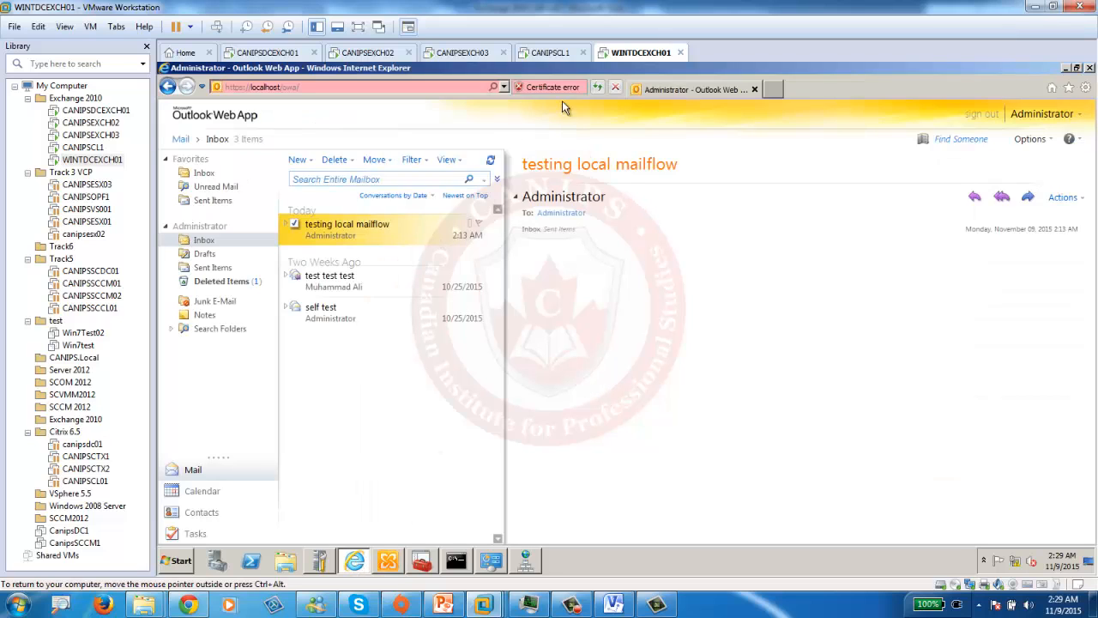
{"action": "left_click", "coordinate": [598, 87]}
{"action": "left_click", "coordinate": [599, 86]}
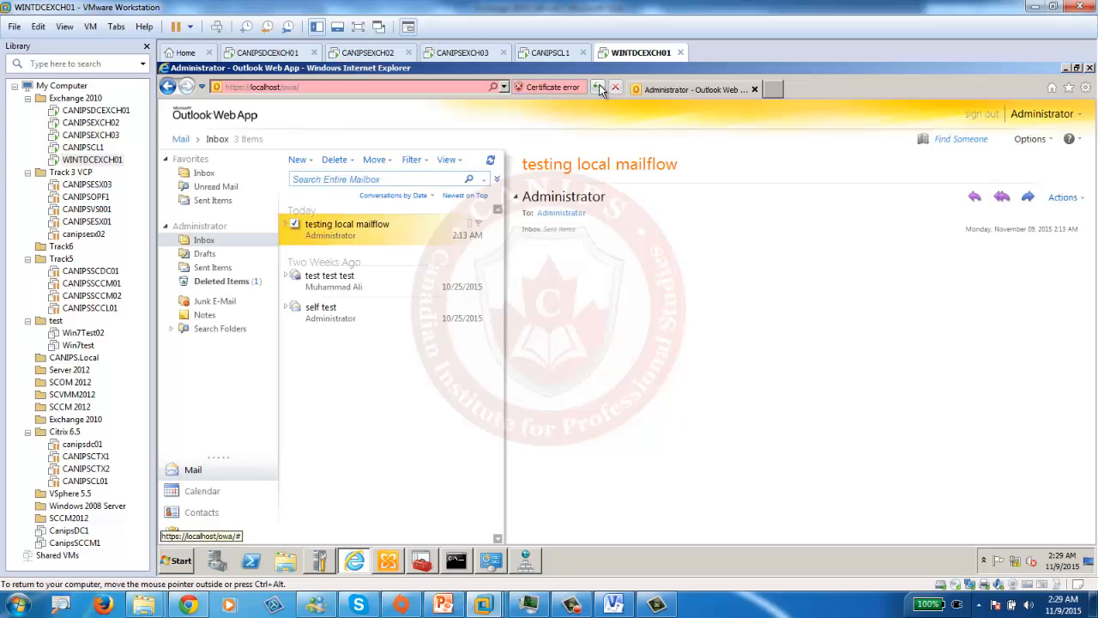
{"action": "left_click", "coordinate": [599, 86]}
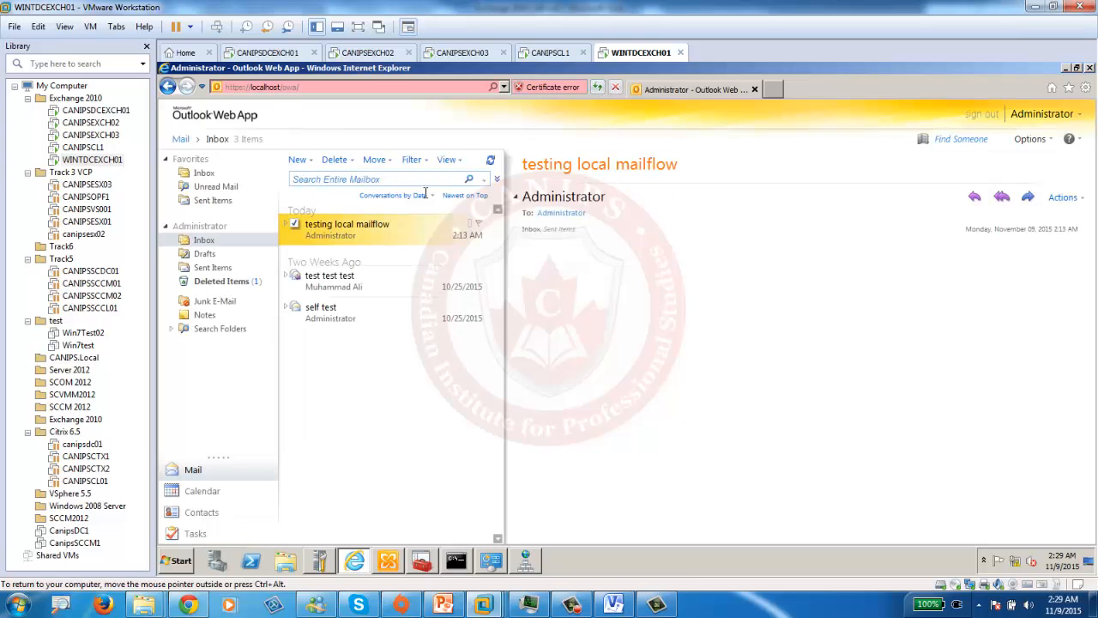
- Send a 'test 2 from wint' message to the canips.pri user and check Sent Items
{"action": "left_click", "coordinate": [297, 160]}
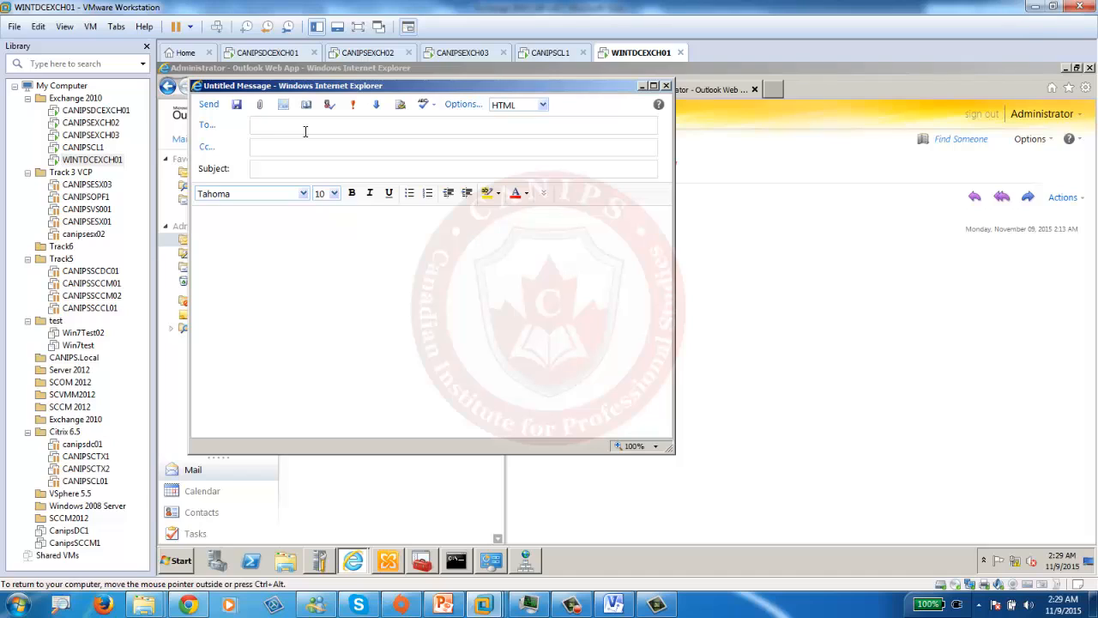
{"action": "type", "text": "mali"}
{"action": "key", "text": "Return"}
{"action": "left_click", "coordinate": [290, 168]}
{"action": "type", "text": "test 2 from wint to mali at"}
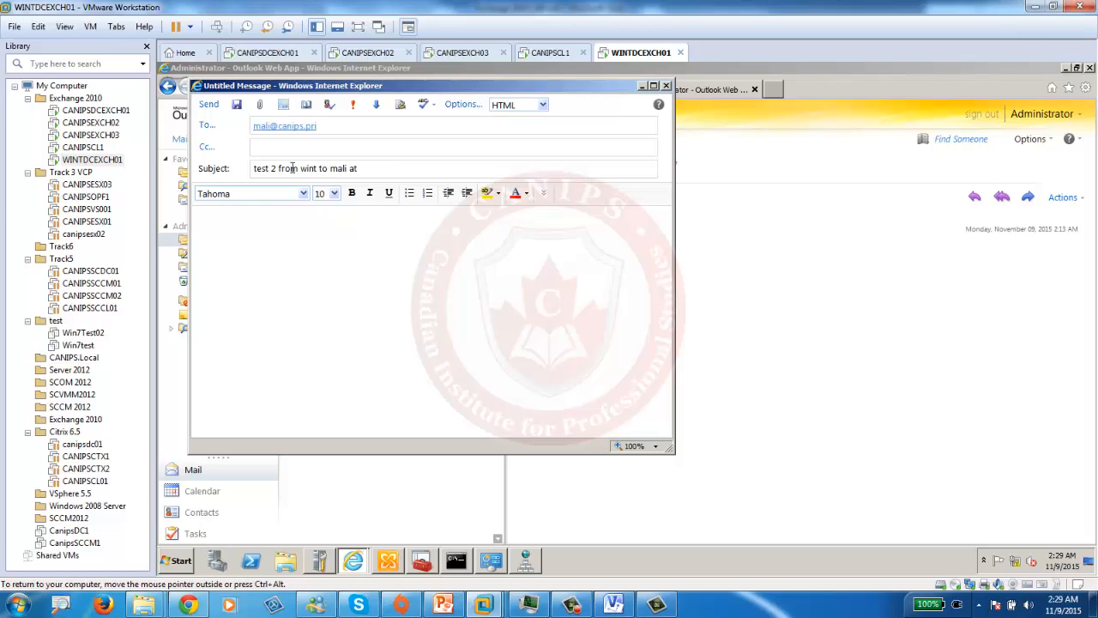
{"action": "type", "text": " canips"}
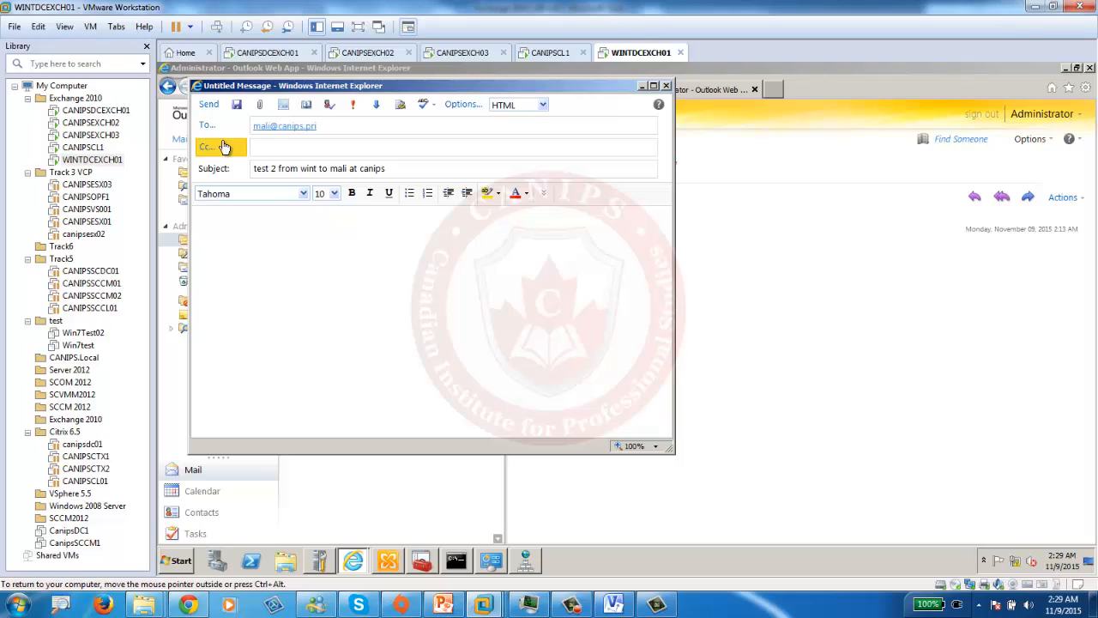
{"action": "left_click", "coordinate": [207, 104]}
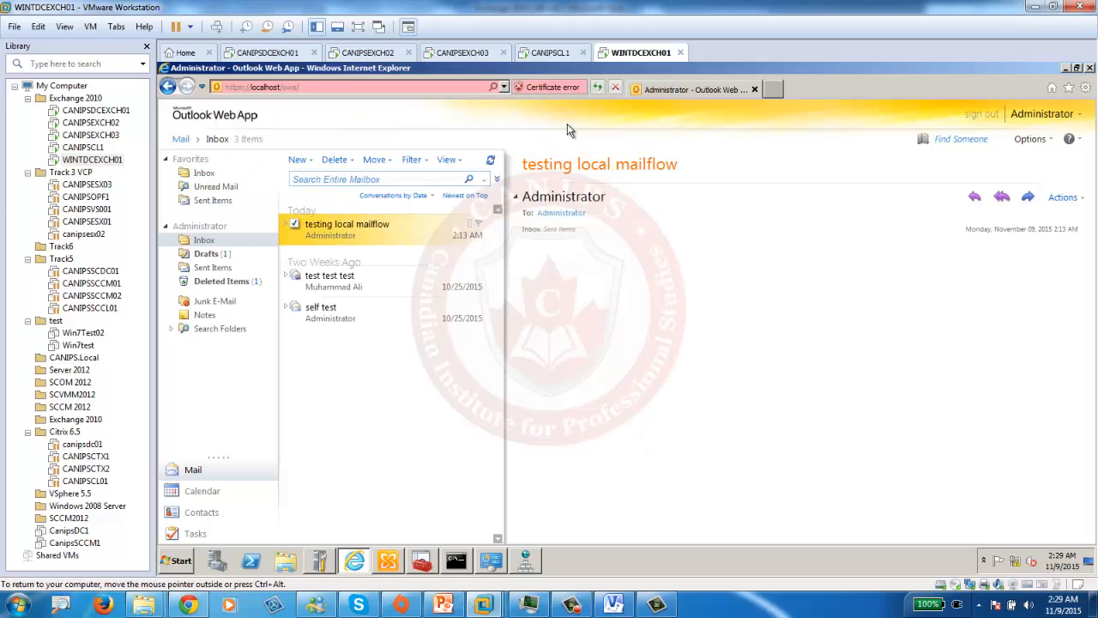
{"action": "left_click", "coordinate": [213, 267]}
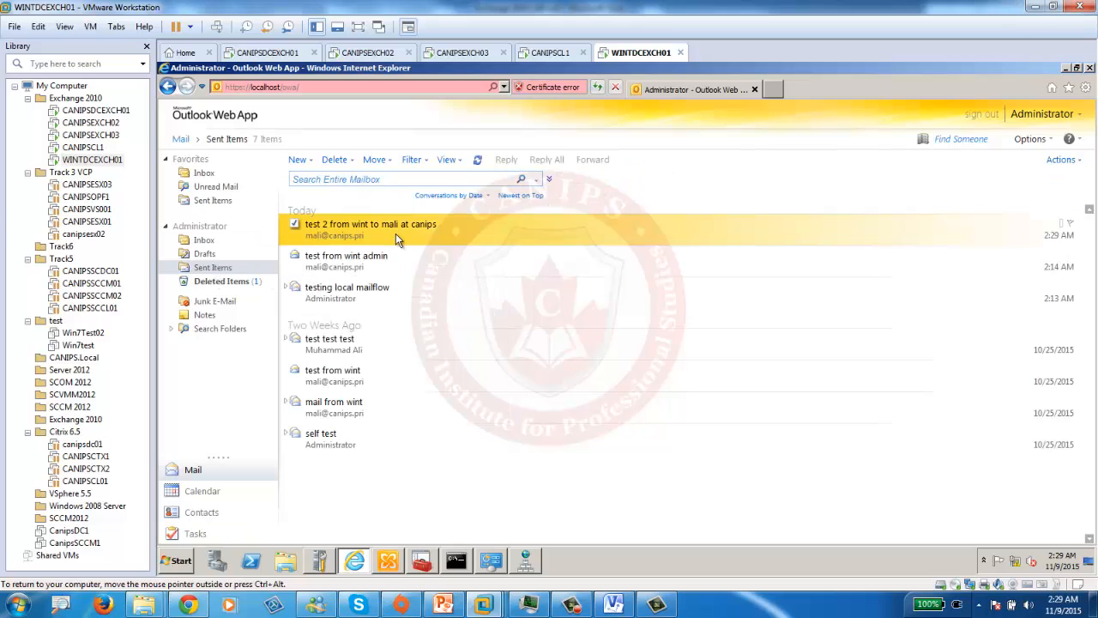
- Reload the CANIPSDCEXCH01 Outlook Web App inbox to look for the test 2 message
{"action": "left_click", "coordinate": [290, 54]}
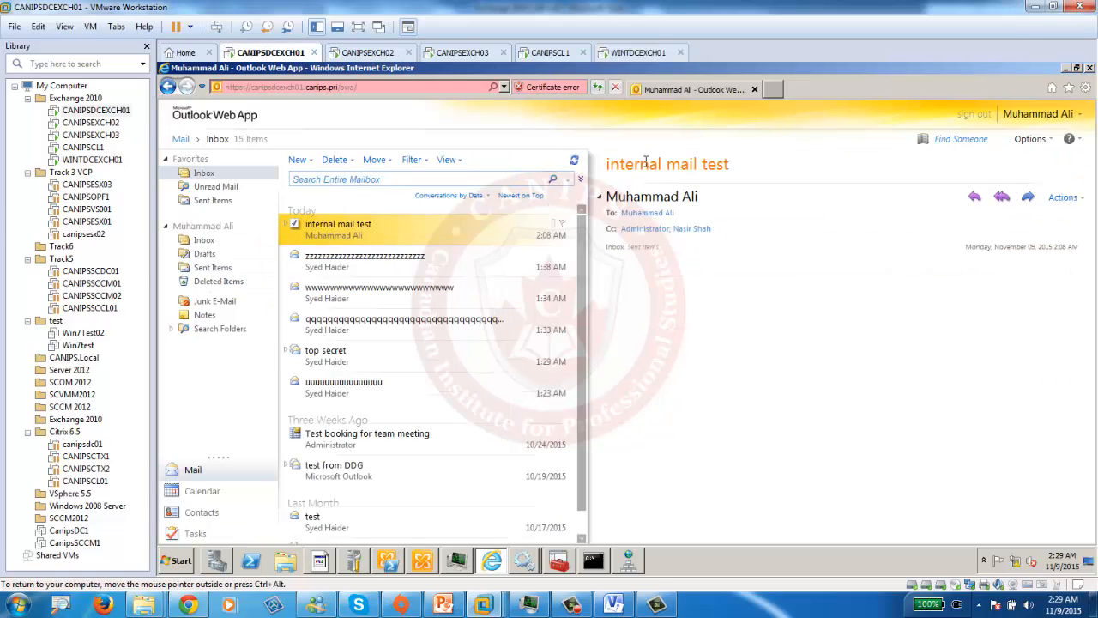
{"action": "left_click", "coordinate": [598, 87]}
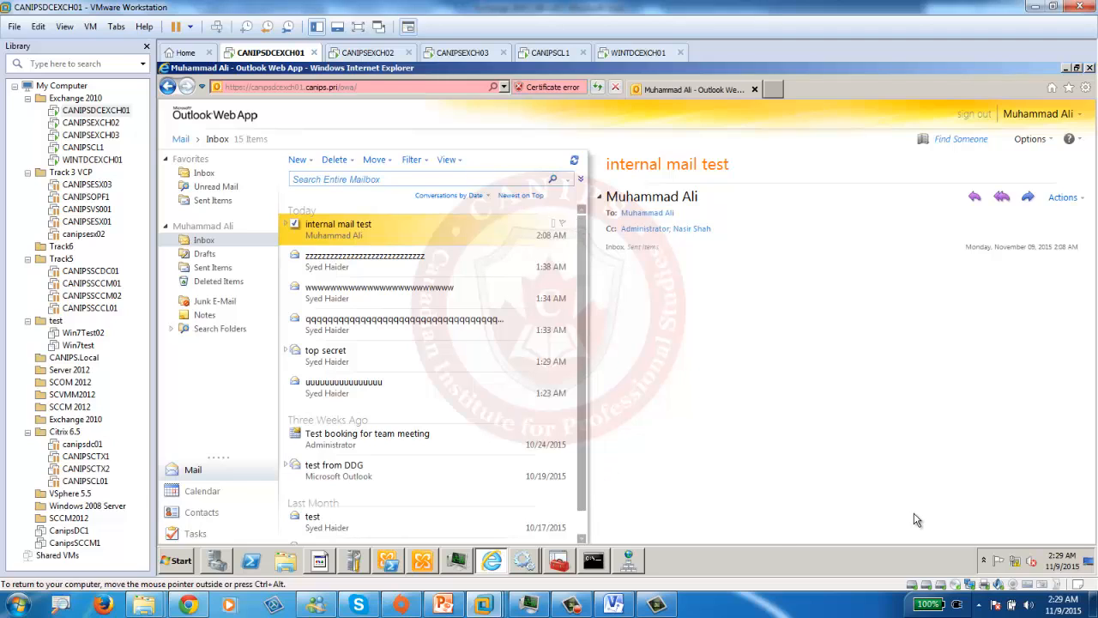
- Check the Windows Firewall status on CANIPSDCEXCH01 via Network and Sharing Center
{"action": "left_click", "coordinate": [1017, 566]}
{"action": "right_click", "coordinate": [1018, 566]}
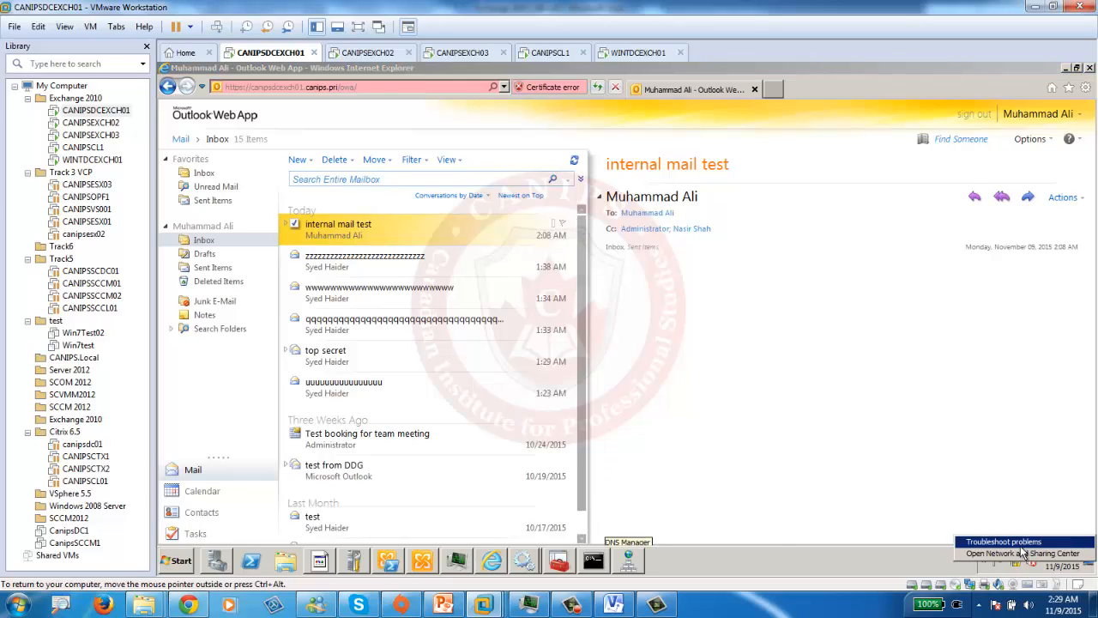
{"action": "left_click", "coordinate": [1028, 555]}
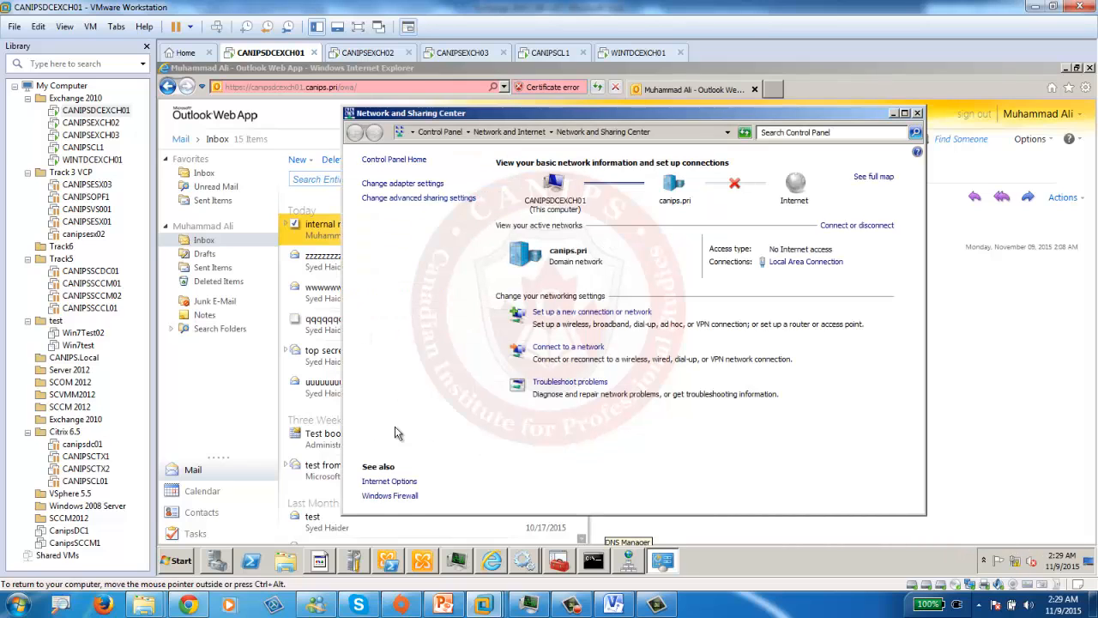
{"action": "left_click", "coordinate": [409, 496]}
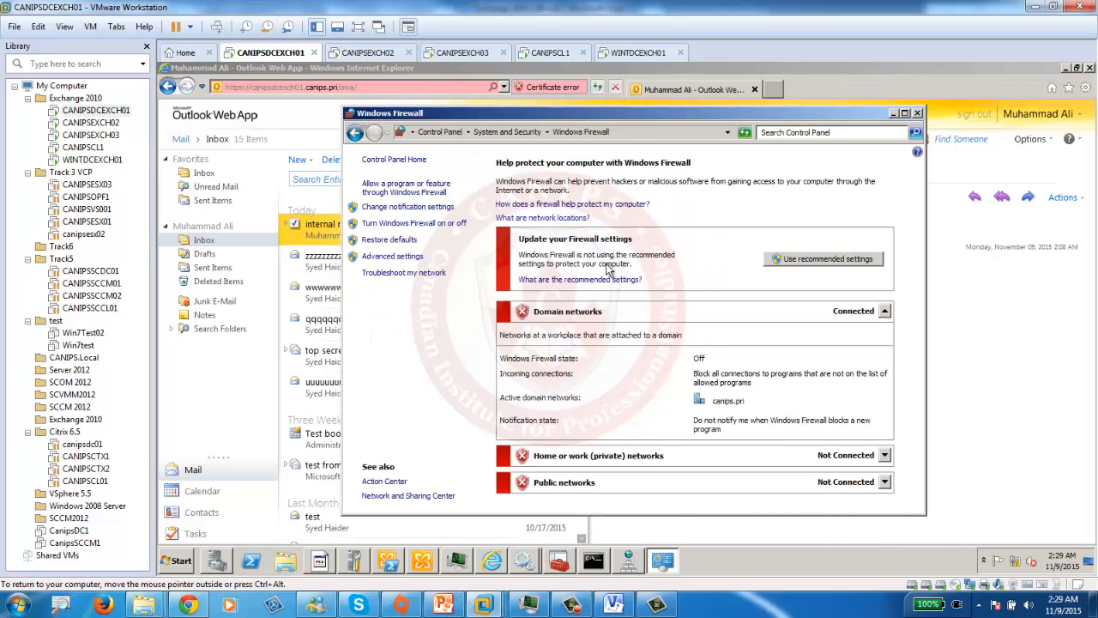
{"action": "left_click", "coordinate": [917, 113]}
- Check the Windows Firewall status on WINTDCEXCH01 as well
{"action": "left_click", "coordinate": [636, 54]}
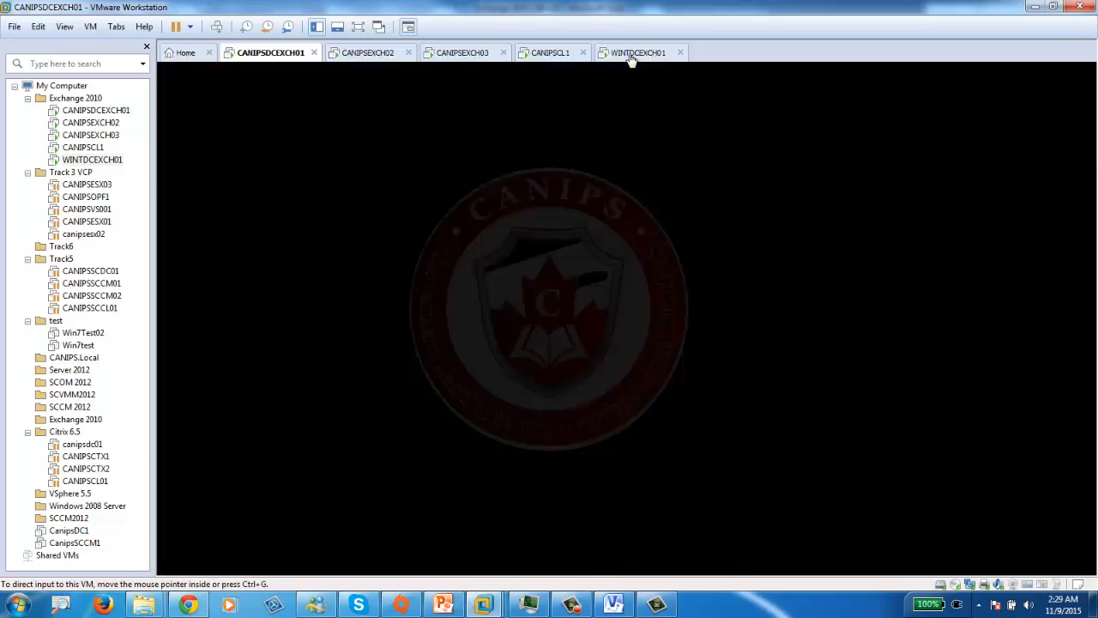
{"action": "right_click", "coordinate": [1021, 568]}
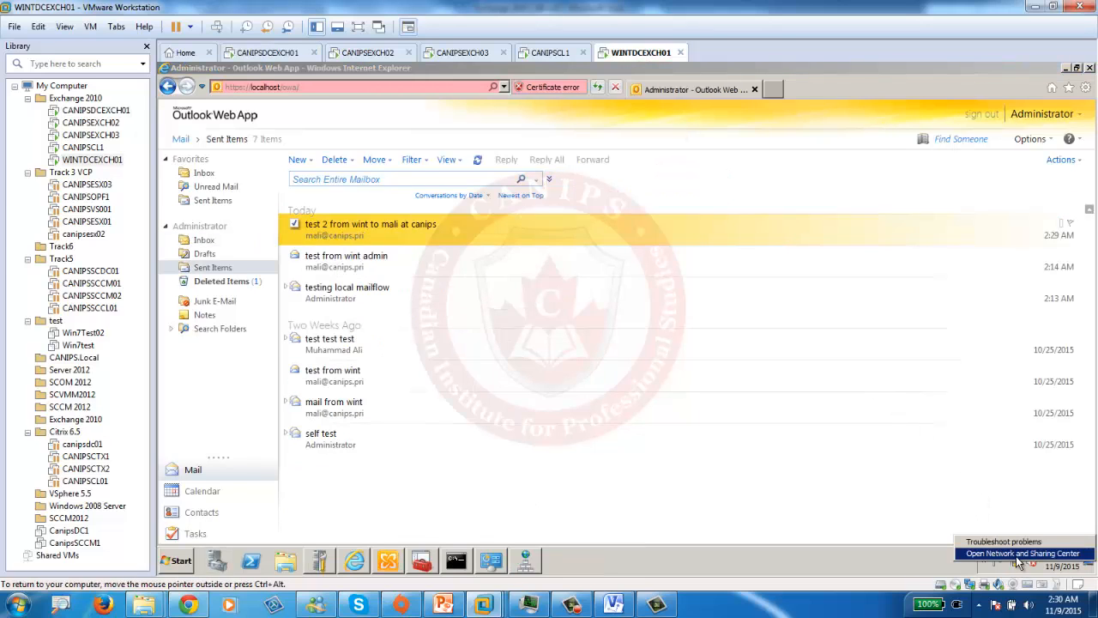
{"action": "left_click", "coordinate": [1026, 554]}
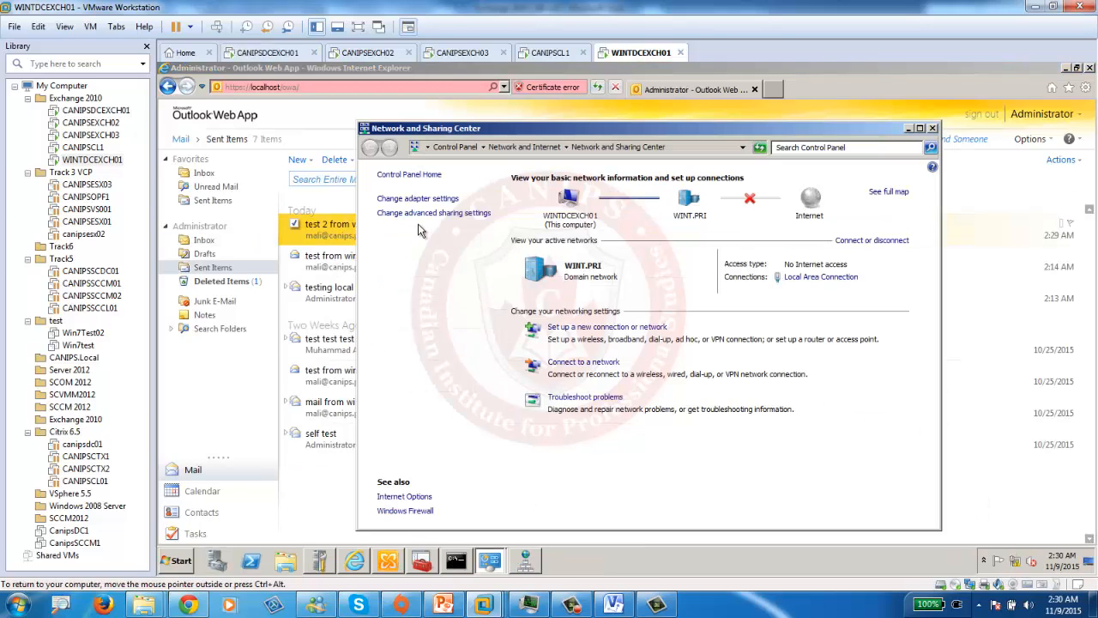
{"action": "left_click", "coordinate": [405, 511]}
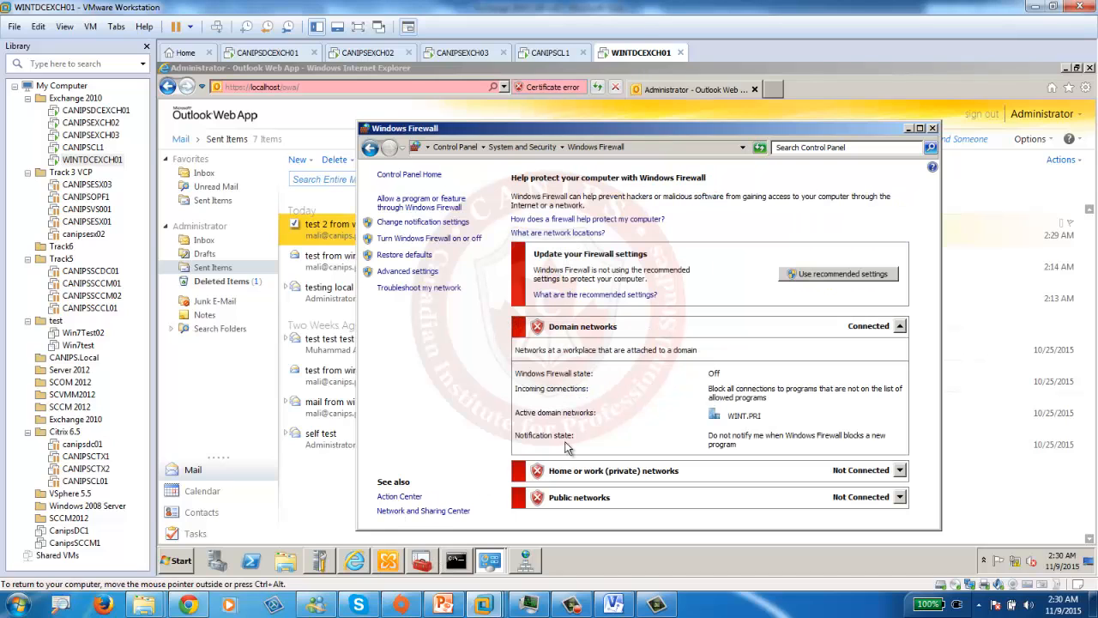
{"action": "left_click", "coordinate": [934, 128]}
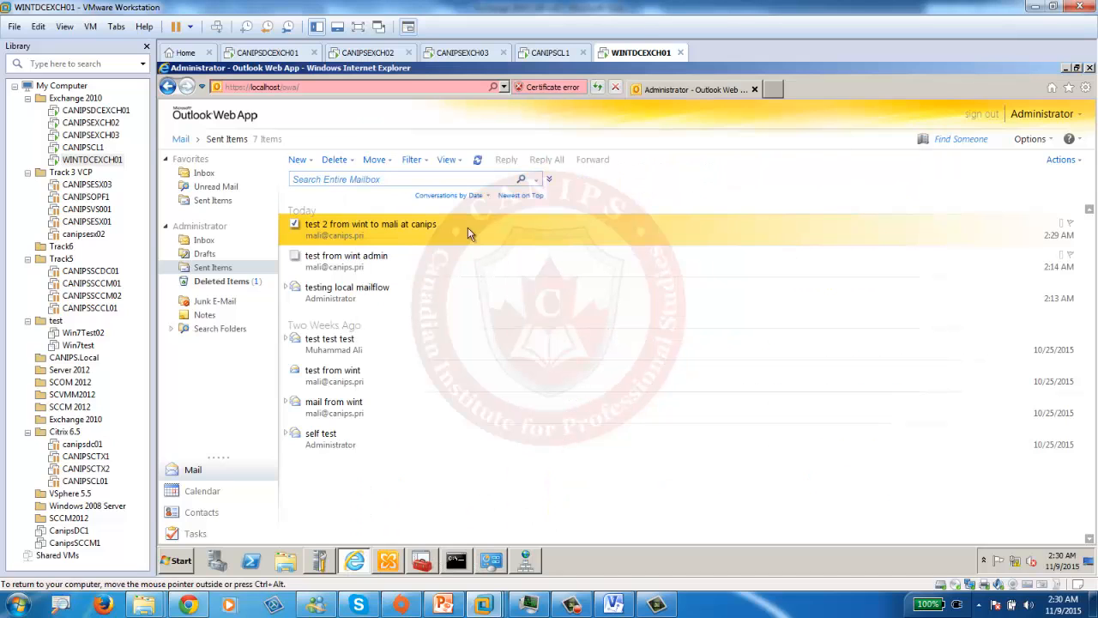
- Reload the Outlook Web App inboxes on CANIPSDCEXCH01 and then WINTDCEXCH01
{"action": "left_click", "coordinate": [268, 55]}
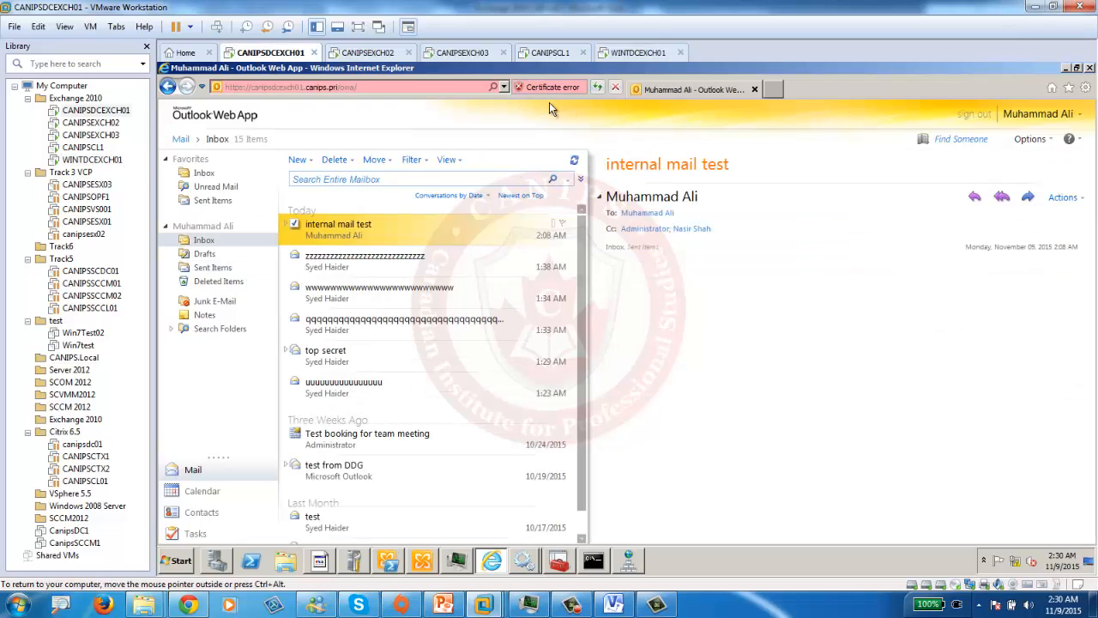
{"action": "left_click", "coordinate": [598, 87]}
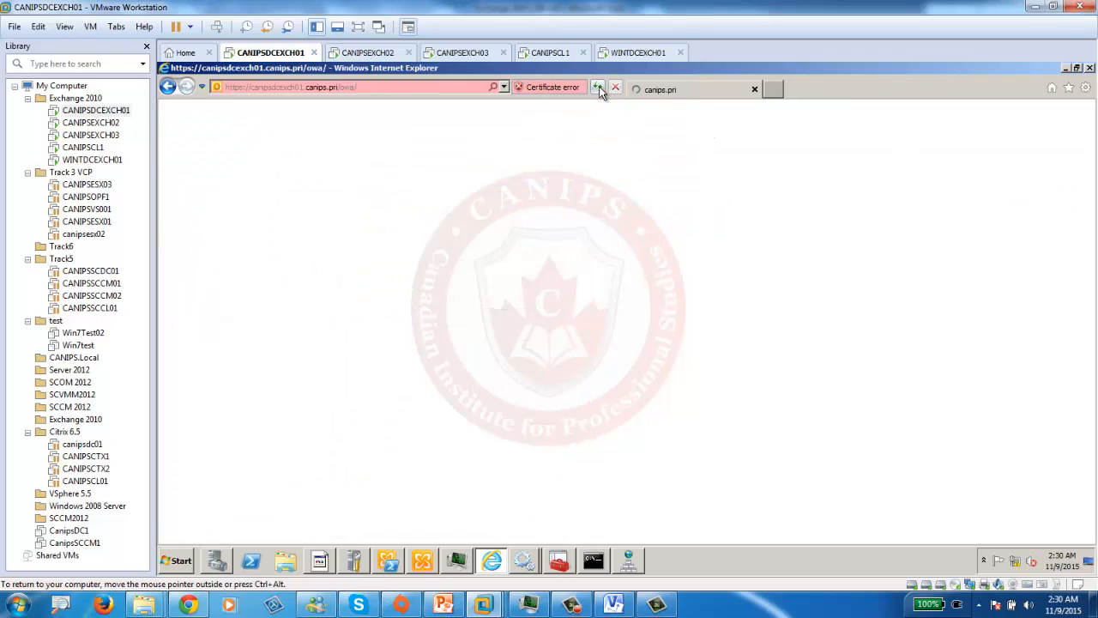
{"action": "left_click", "coordinate": [639, 53]}
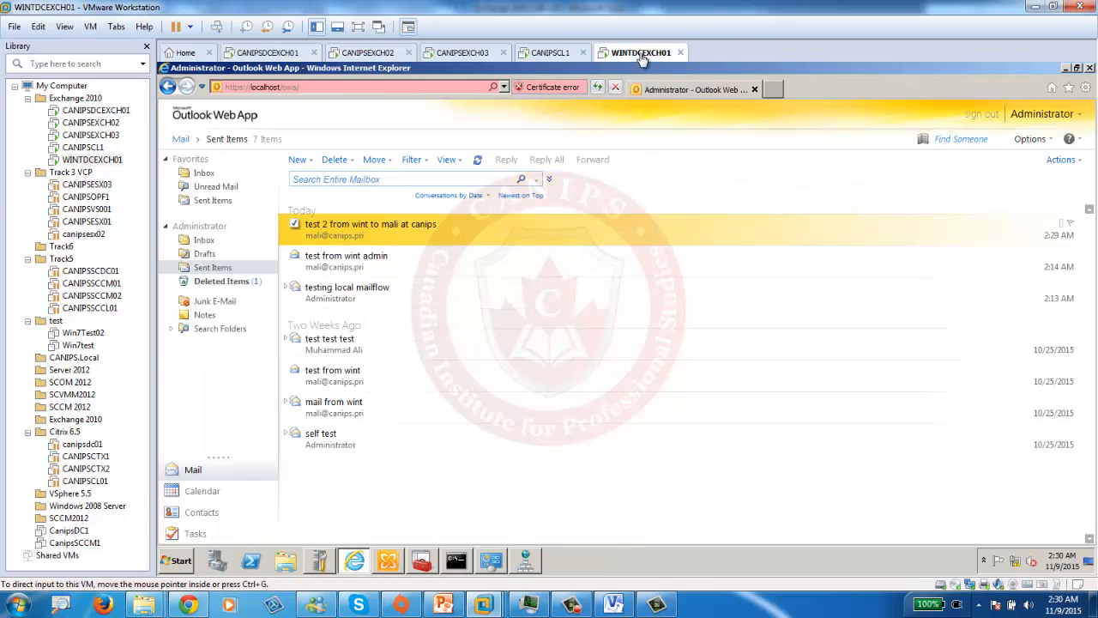
{"action": "left_click", "coordinate": [600, 89]}
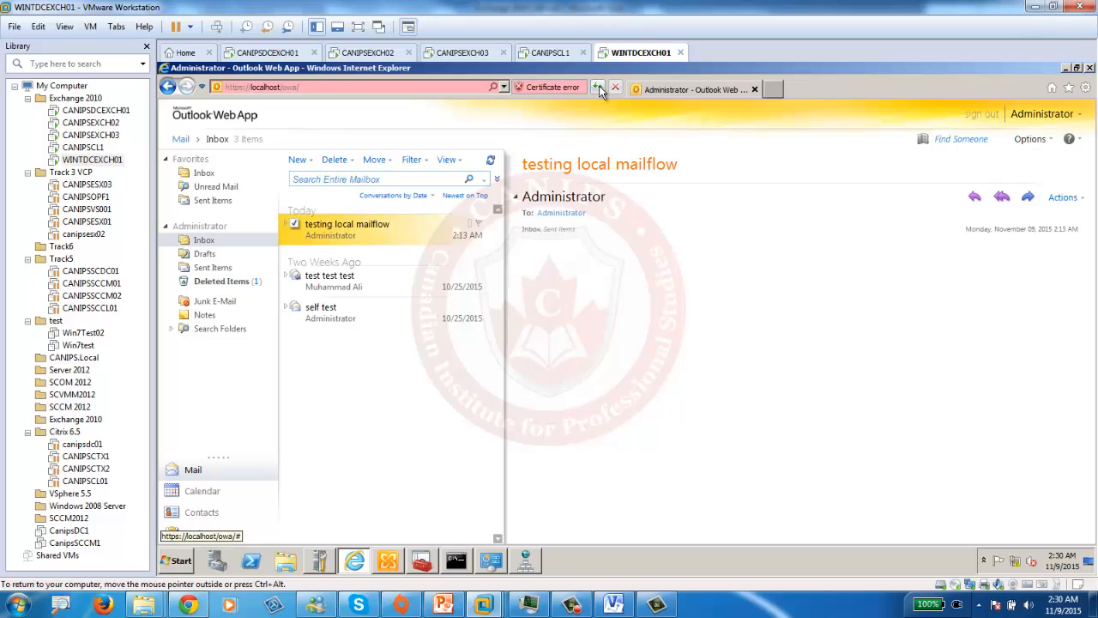
{"action": "left_click", "coordinate": [599, 89]}
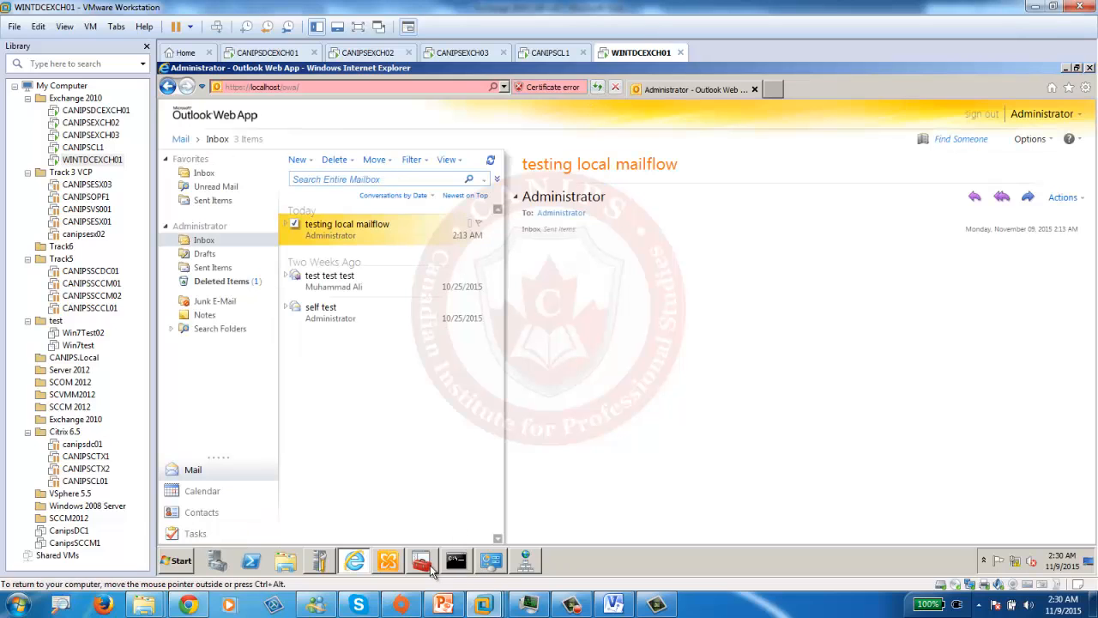
- Refresh the mail queue list in Queue Viewer repeatedly on WINTDCEXCH01
{"action": "left_click", "coordinate": [425, 562]}
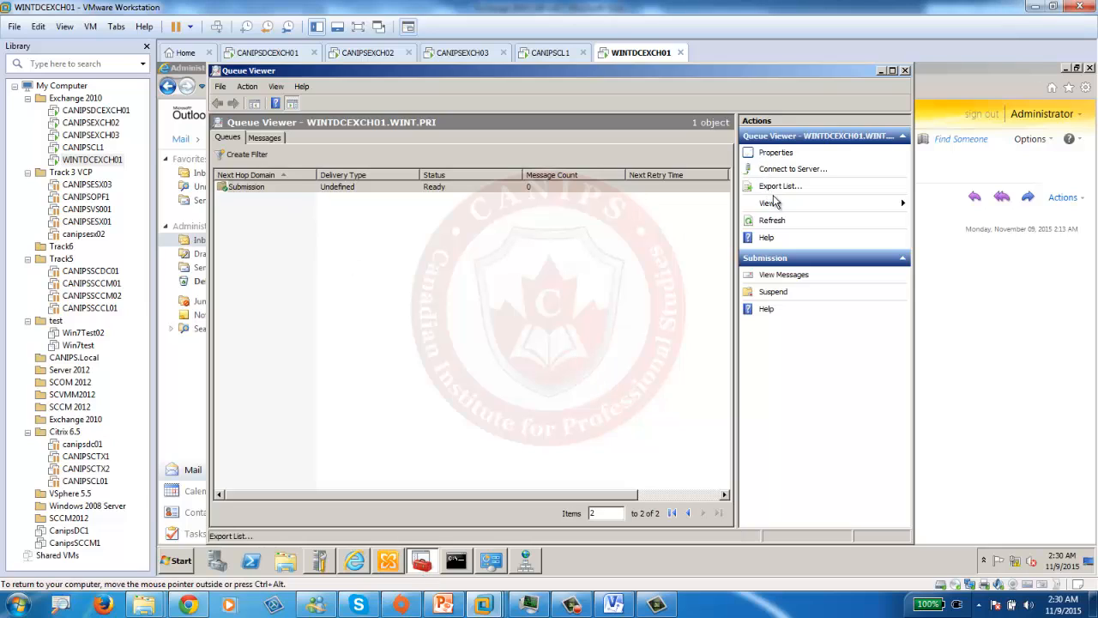
{"action": "left_click", "coordinate": [772, 223]}
{"action": "left_click", "coordinate": [775, 225]}
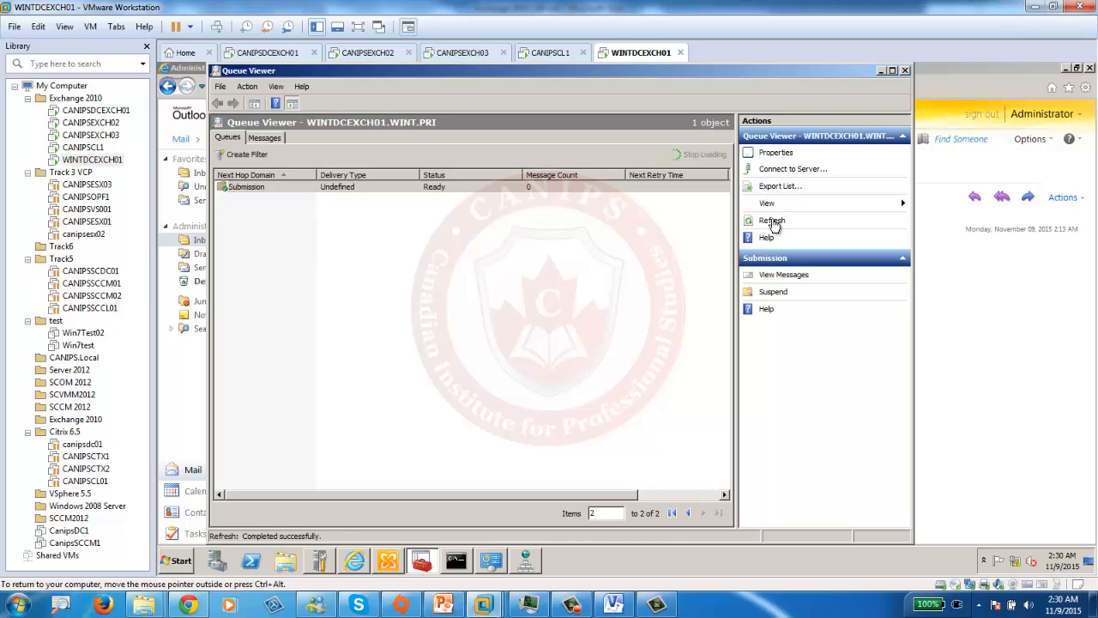
{"action": "left_click", "coordinate": [775, 225]}
{"action": "left_click", "coordinate": [773, 223]}
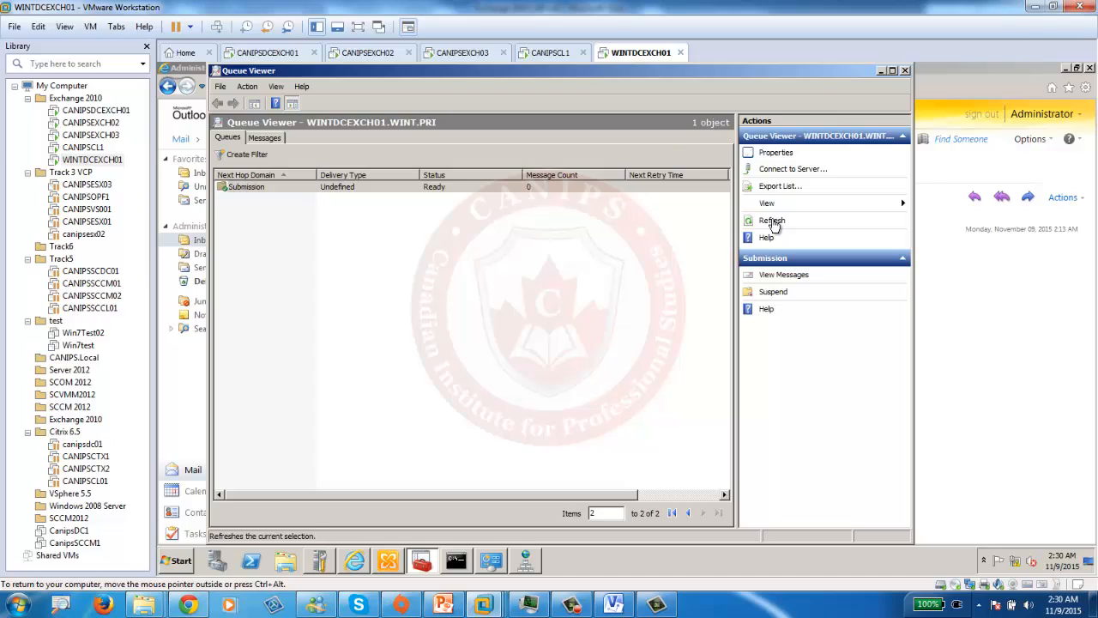
{"action": "left_click", "coordinate": [773, 222]}
{"action": "left_click", "coordinate": [774, 222]}
{"action": "left_click", "coordinate": [773, 222]}
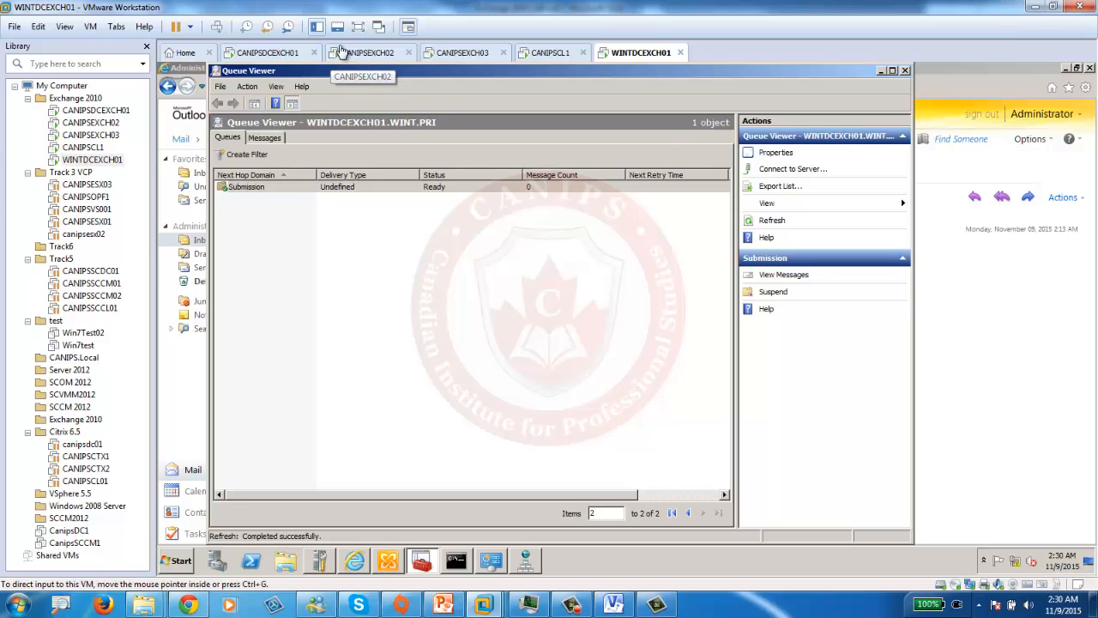
- On CANIPSDCEXCH01, open the wint.pri queue and view the test from canips mail message's properties
{"action": "left_click", "coordinate": [271, 52]}
{"action": "left_click", "coordinate": [559, 562]}
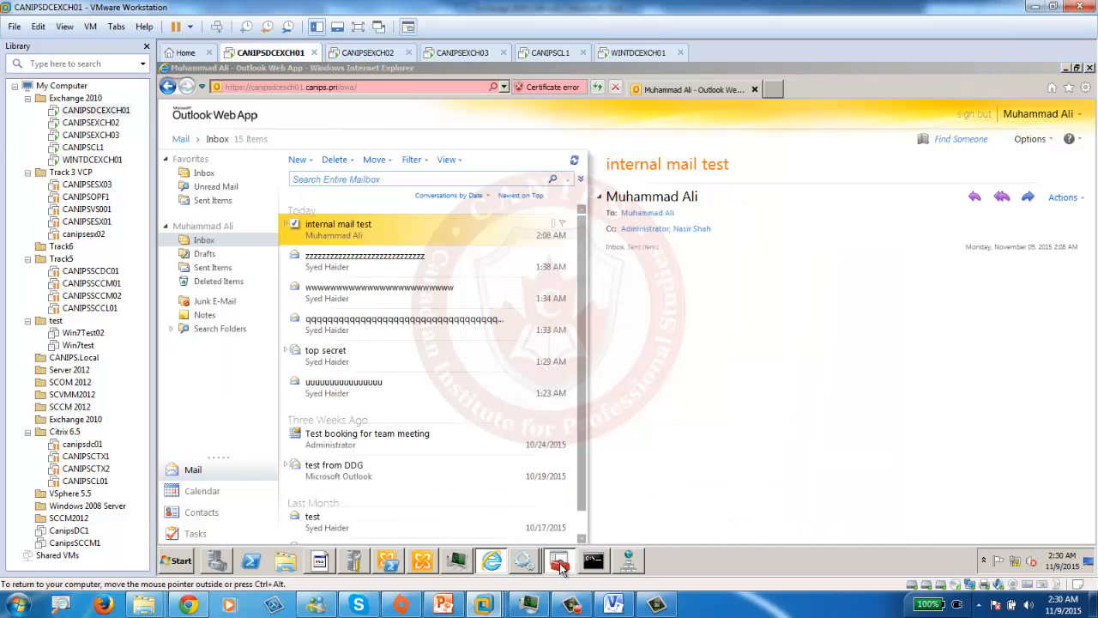
{"action": "left_click", "coordinate": [260, 203]}
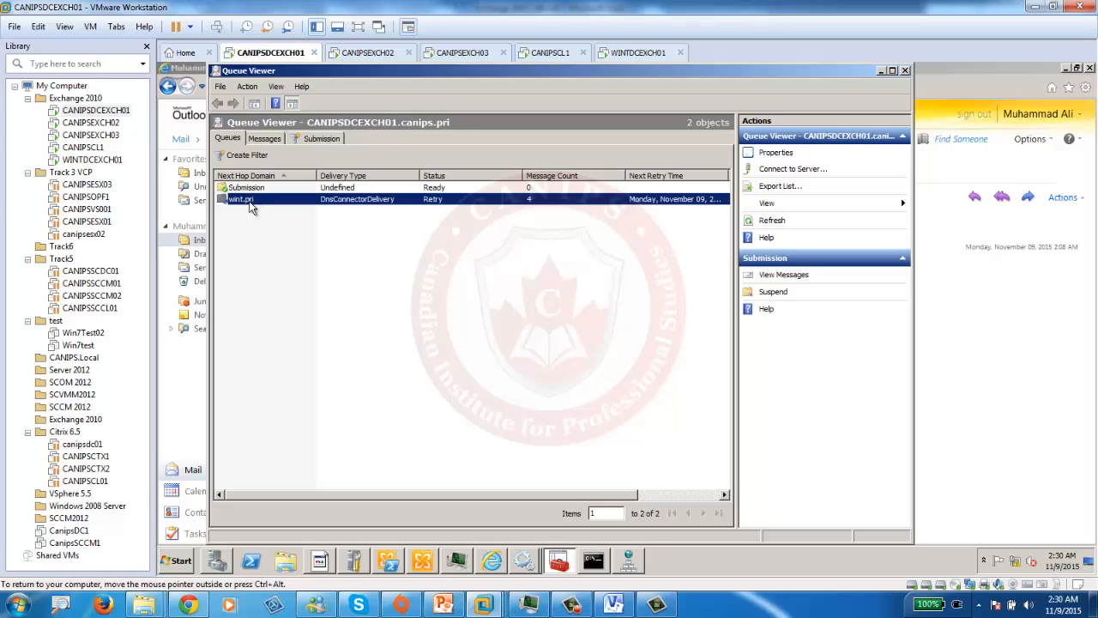
{"action": "double_click", "coordinate": [361, 198]}
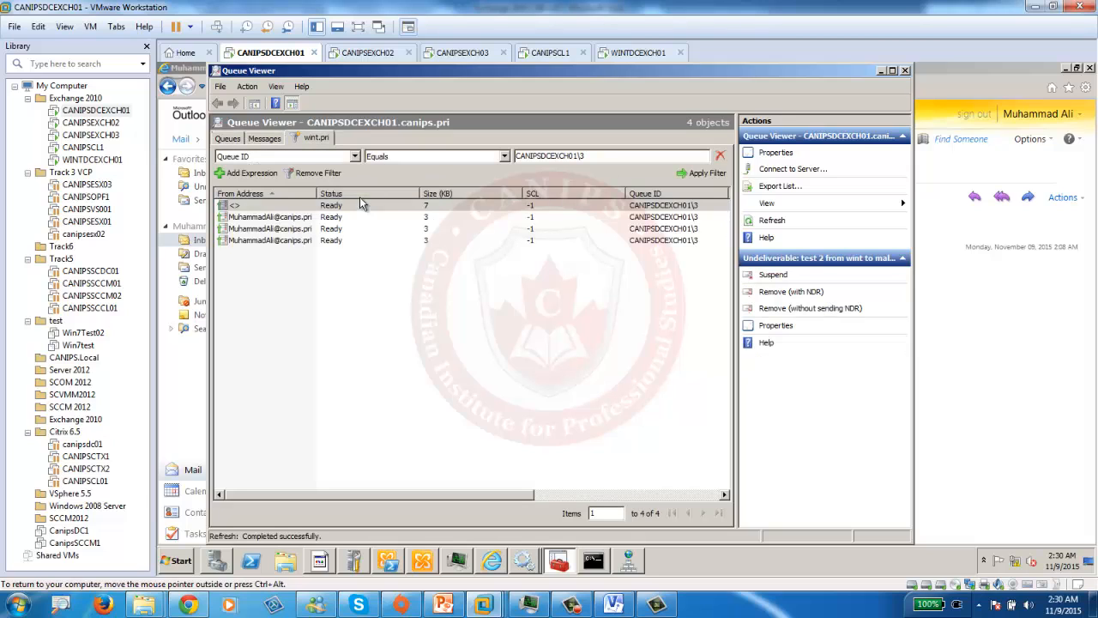
{"action": "left_click", "coordinate": [307, 220]}
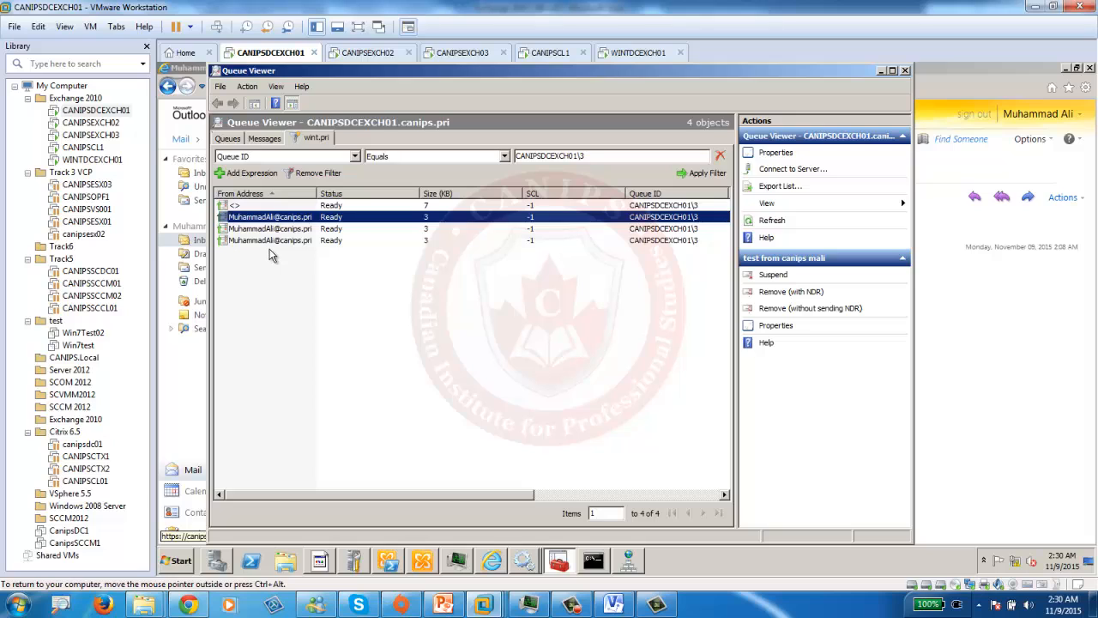
{"action": "double_click", "coordinate": [302, 220]}
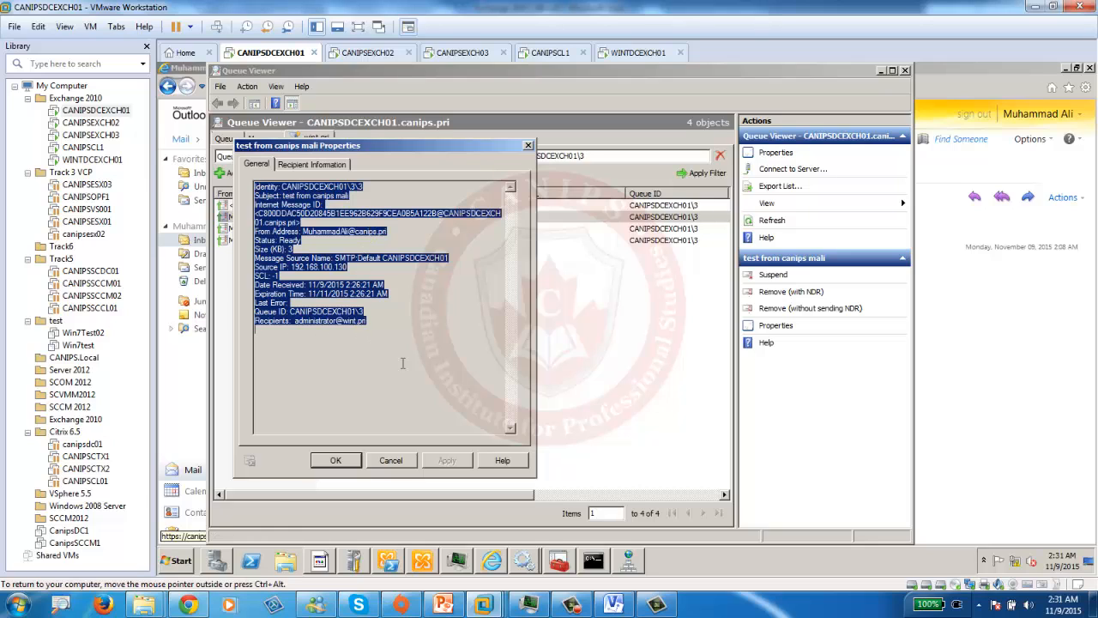
{"action": "key", "text": "Escape"}
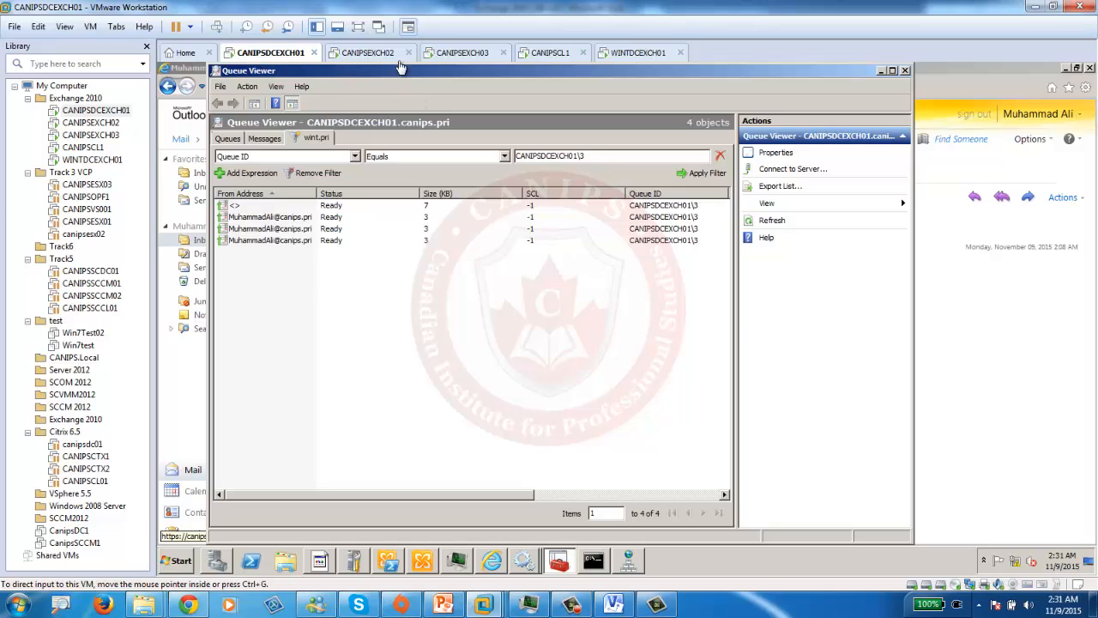
- Change the wint.pri send connector's SMTP address space from wint.pri to * and save
{"action": "left_click", "coordinate": [492, 561]}
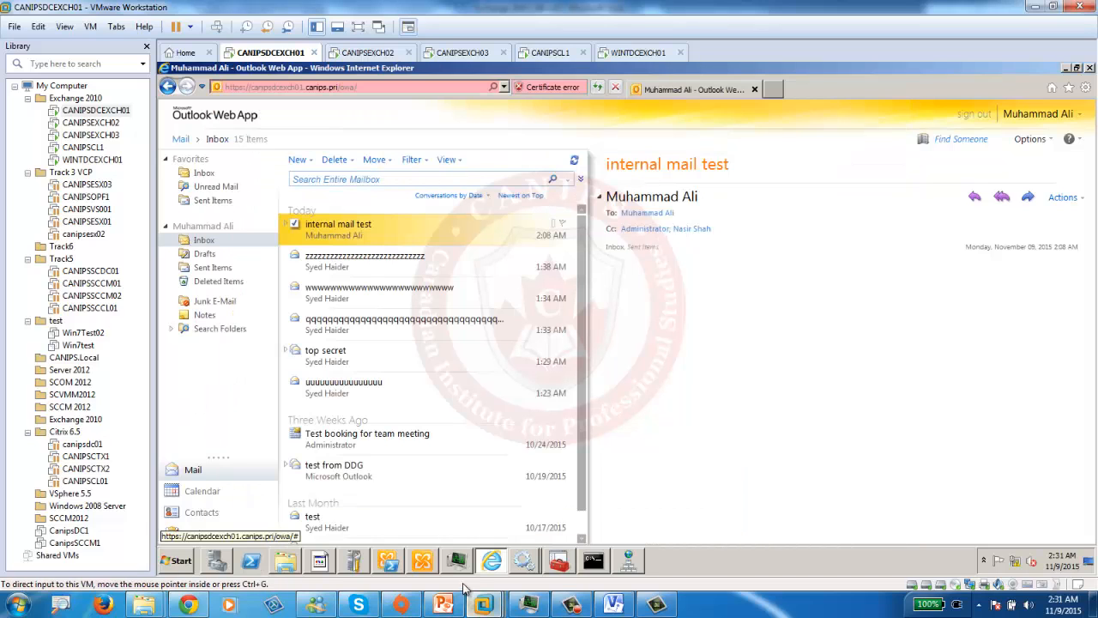
{"action": "left_click", "coordinate": [423, 560]}
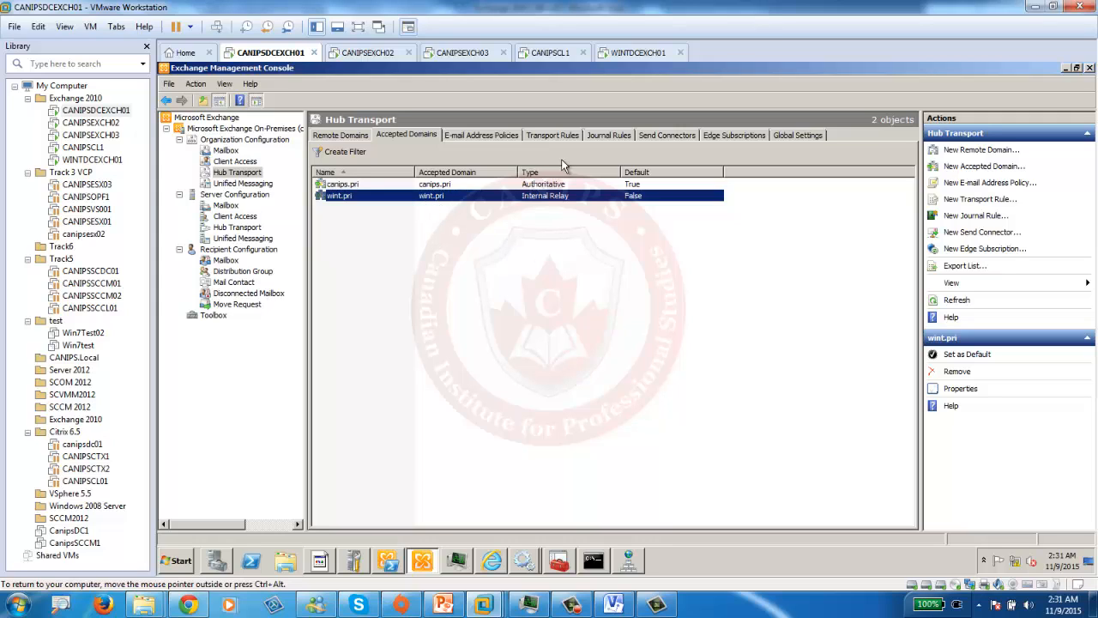
{"action": "left_click", "coordinate": [667, 135]}
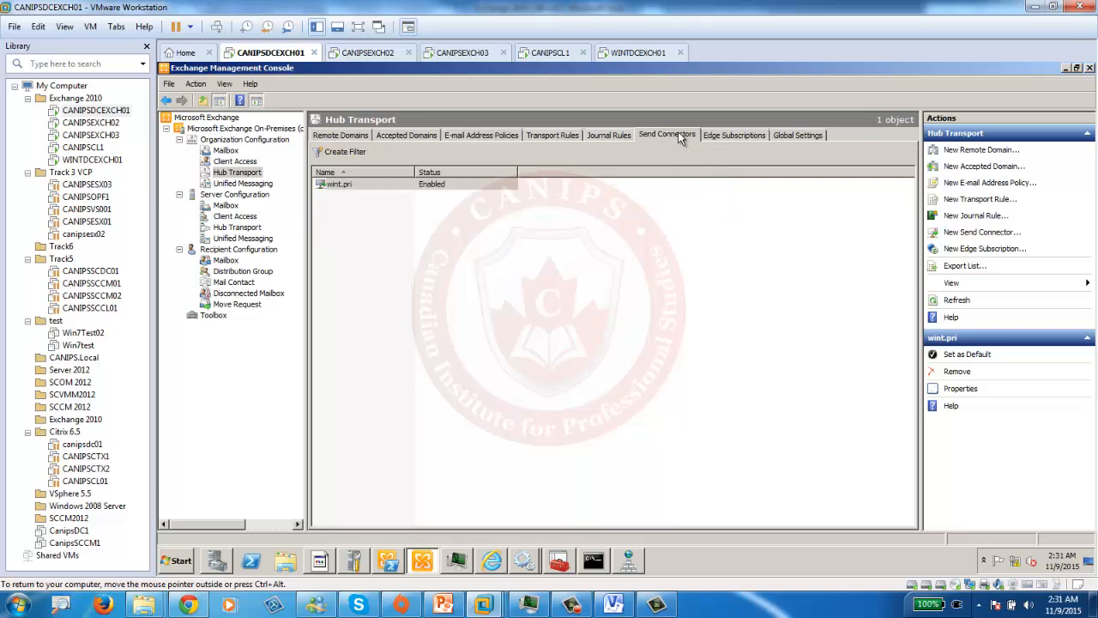
{"action": "double_click", "coordinate": [403, 182]}
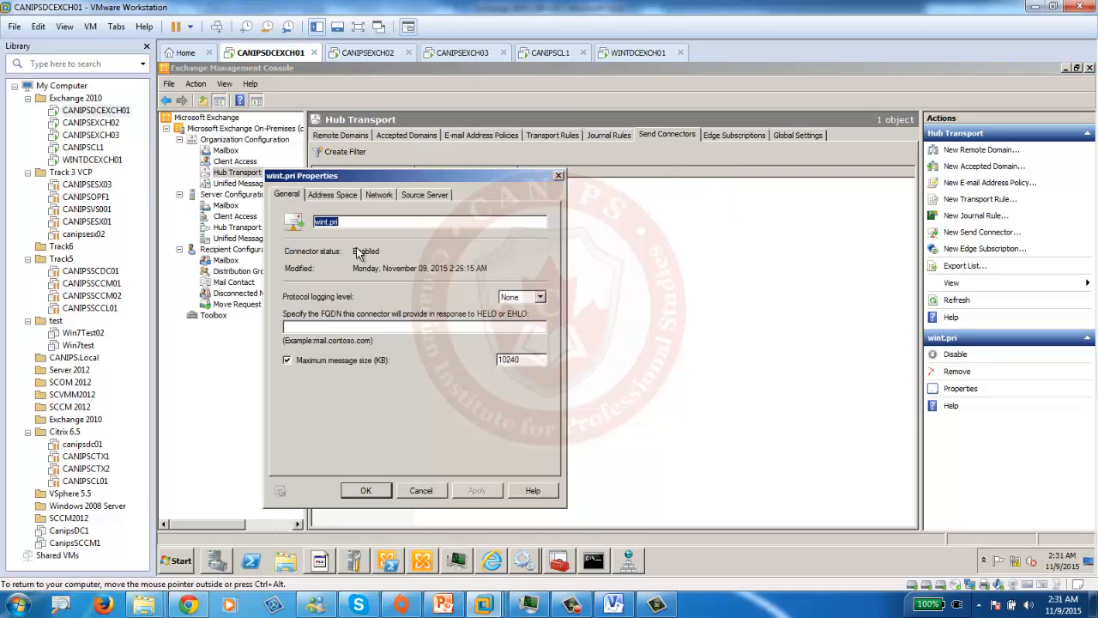
{"action": "left_click", "coordinate": [342, 197]}
{"action": "double_click", "coordinate": [310, 256]}
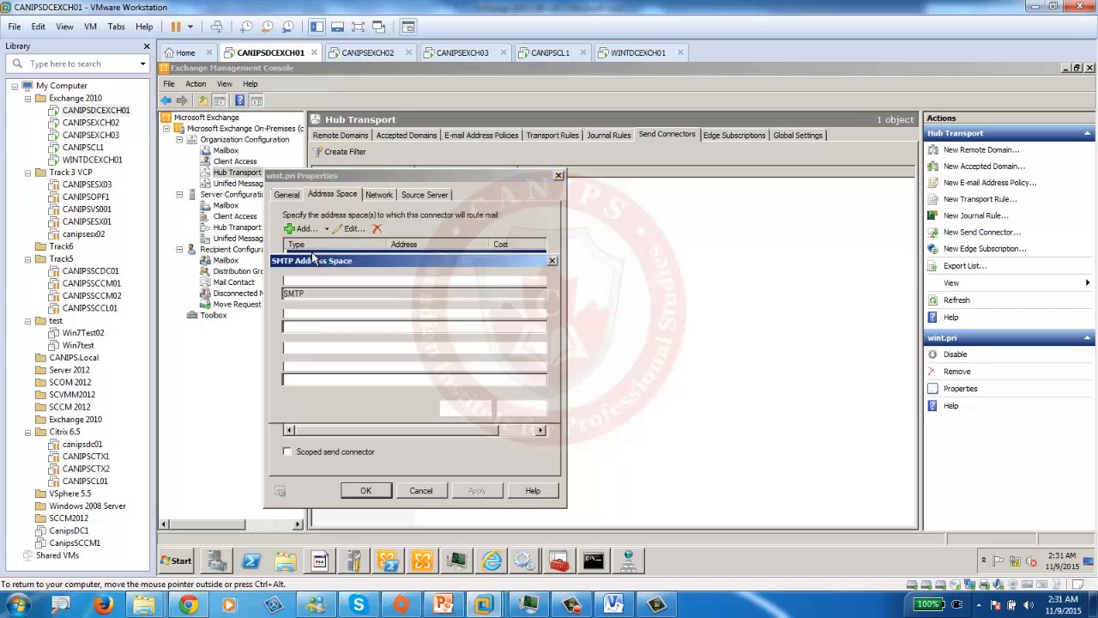
{"action": "left_click_drag", "start_coordinate": [317, 331], "coordinate": [229, 323]}
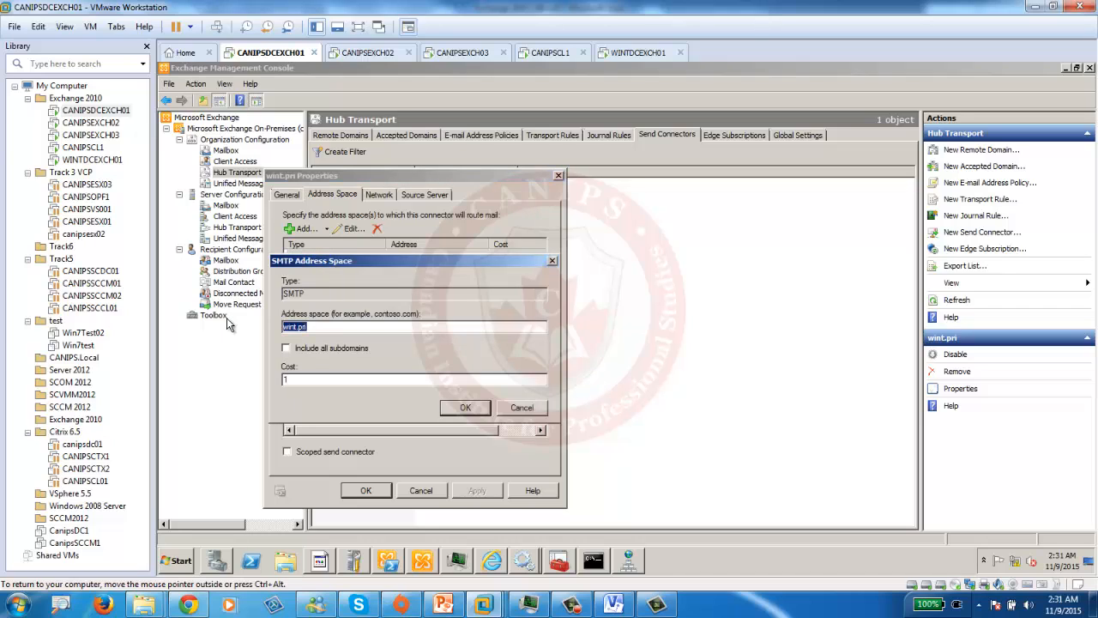
{"action": "key", "text": "BackSpace"}
{"action": "left_click", "coordinate": [466, 407]}
{"action": "left_click", "coordinate": [366, 490]}
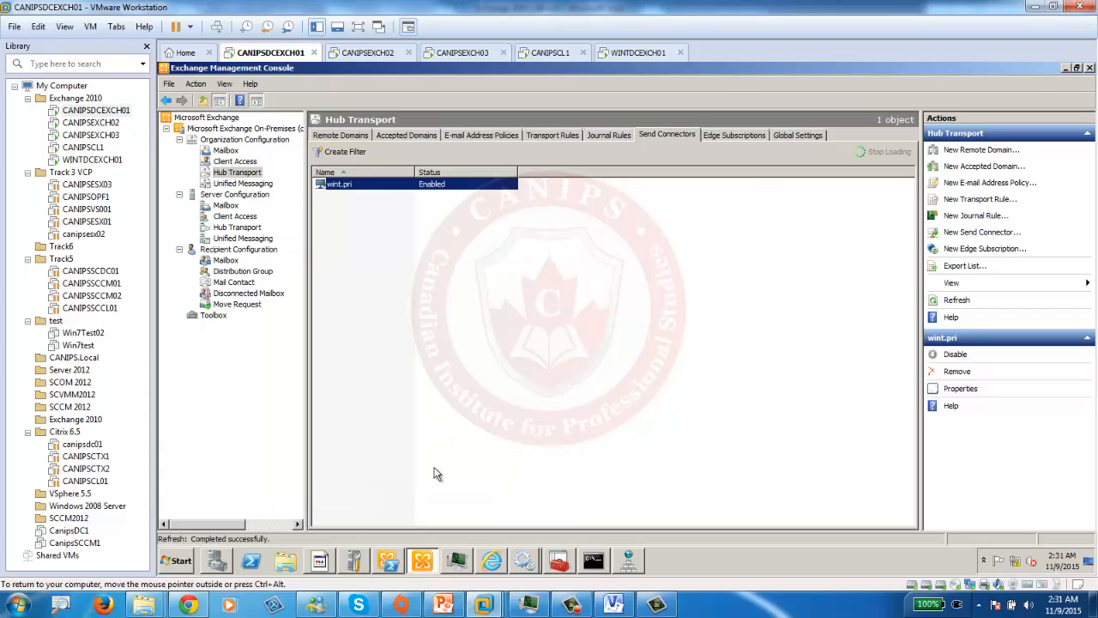
{"action": "left_click", "coordinate": [635, 54]}
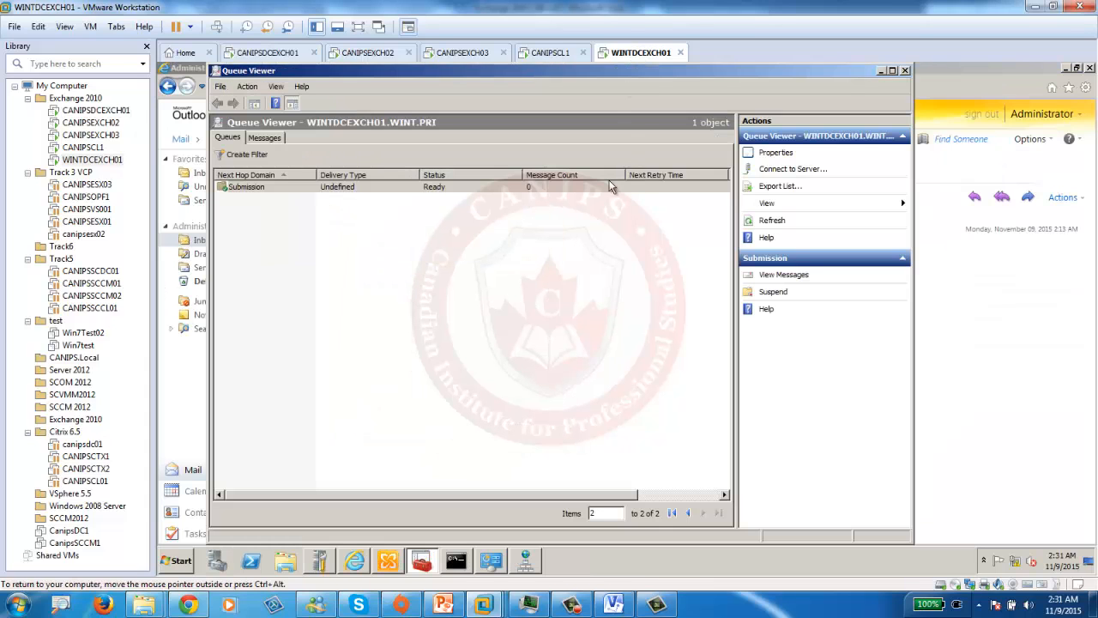
- Change the canips.pri send connector's SMTP address space entry to * and apply it
{"action": "left_click", "coordinate": [388, 562]}
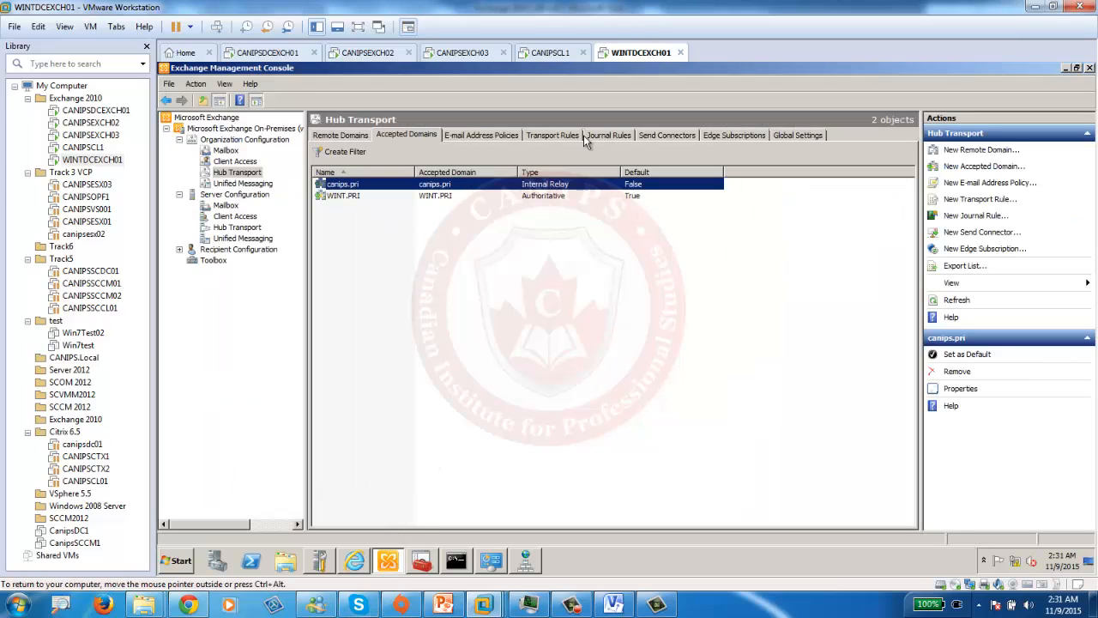
{"action": "left_click", "coordinate": [665, 135]}
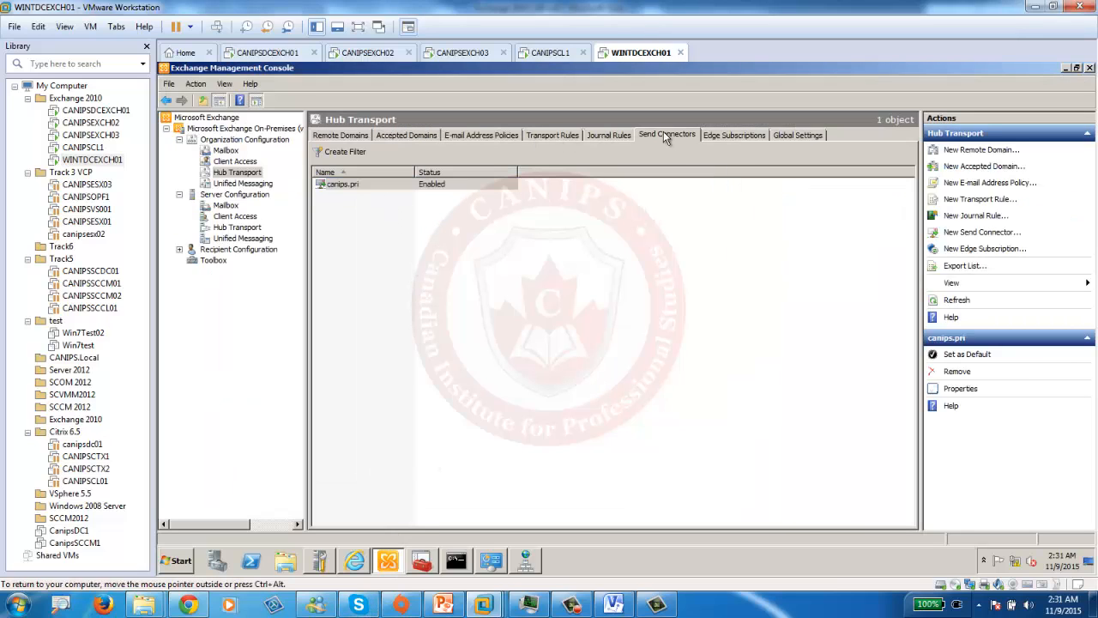
{"action": "double_click", "coordinate": [375, 192]}
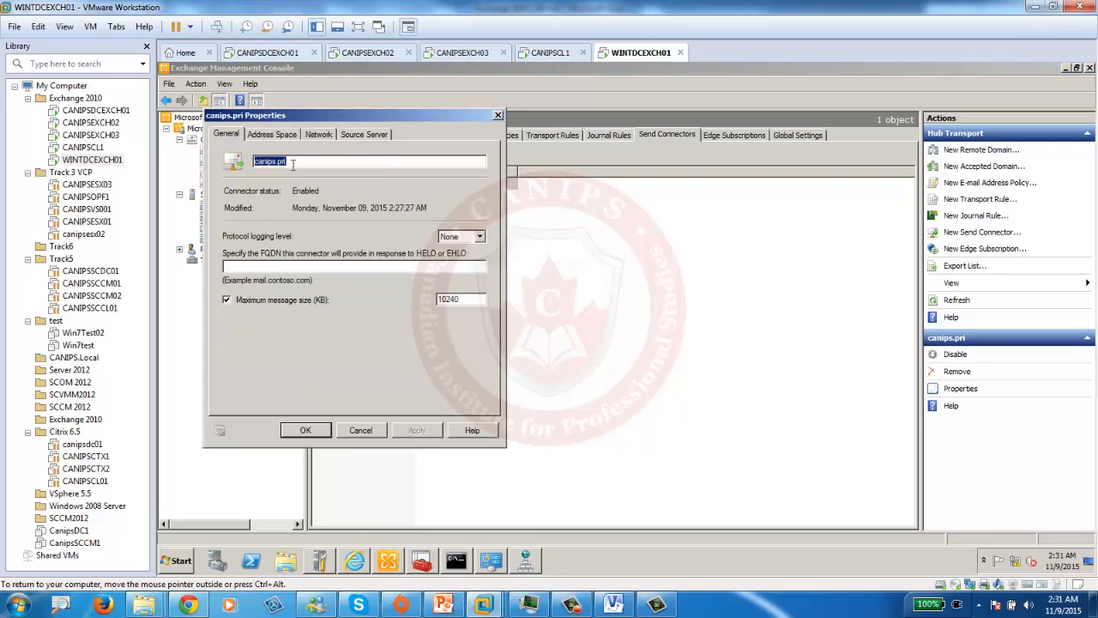
{"action": "left_click", "coordinate": [274, 134]}
{"action": "double_click", "coordinate": [269, 193]}
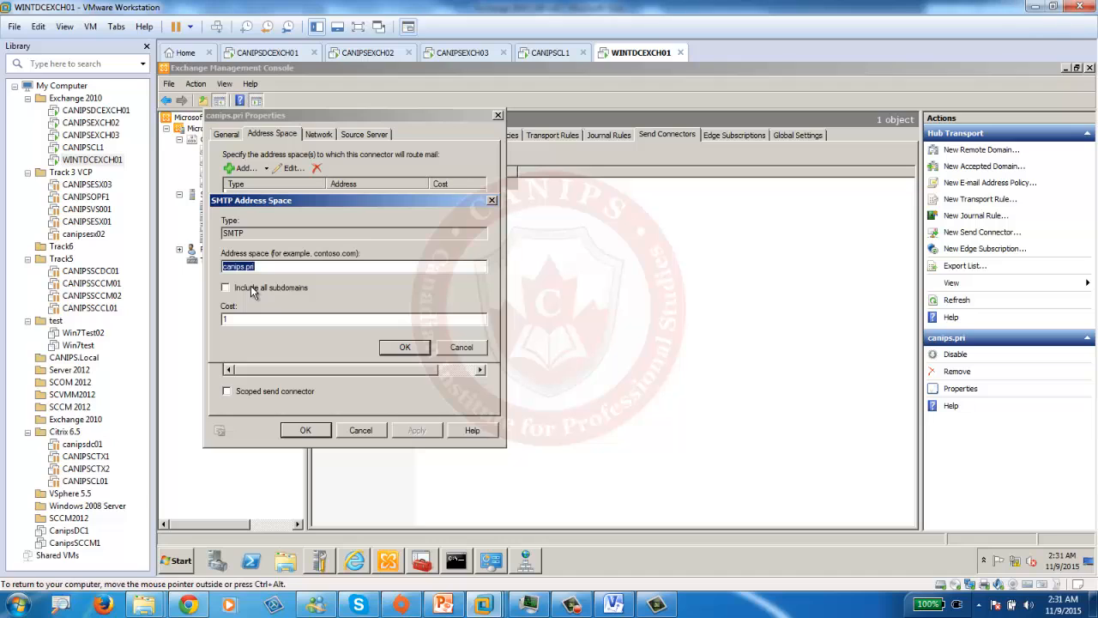
{"action": "left_click", "coordinate": [404, 346]}
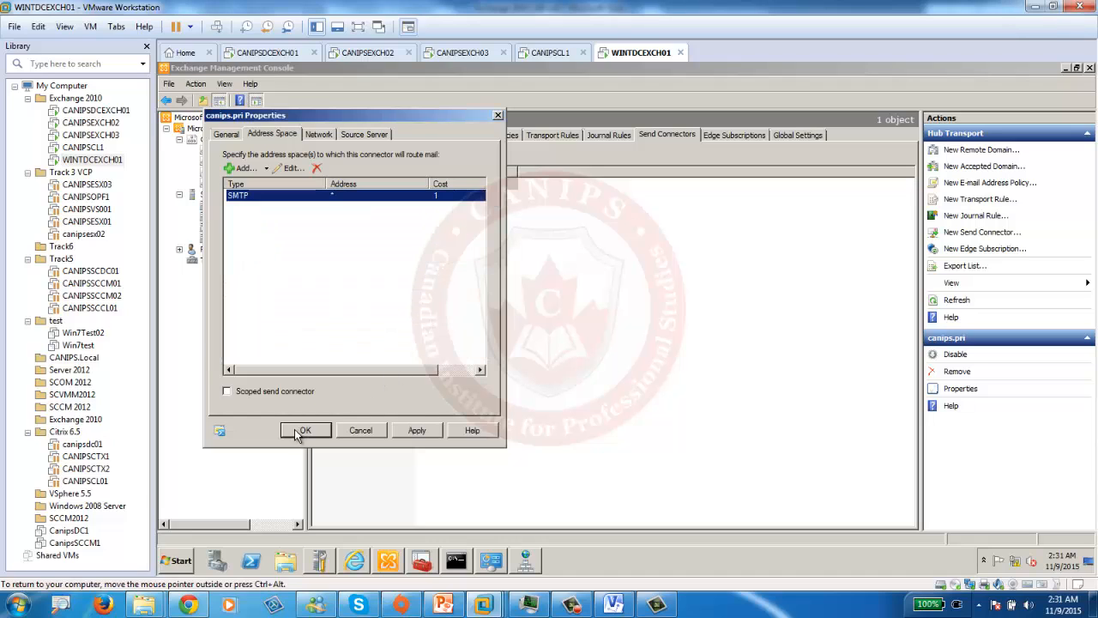
{"action": "left_click", "coordinate": [417, 430]}
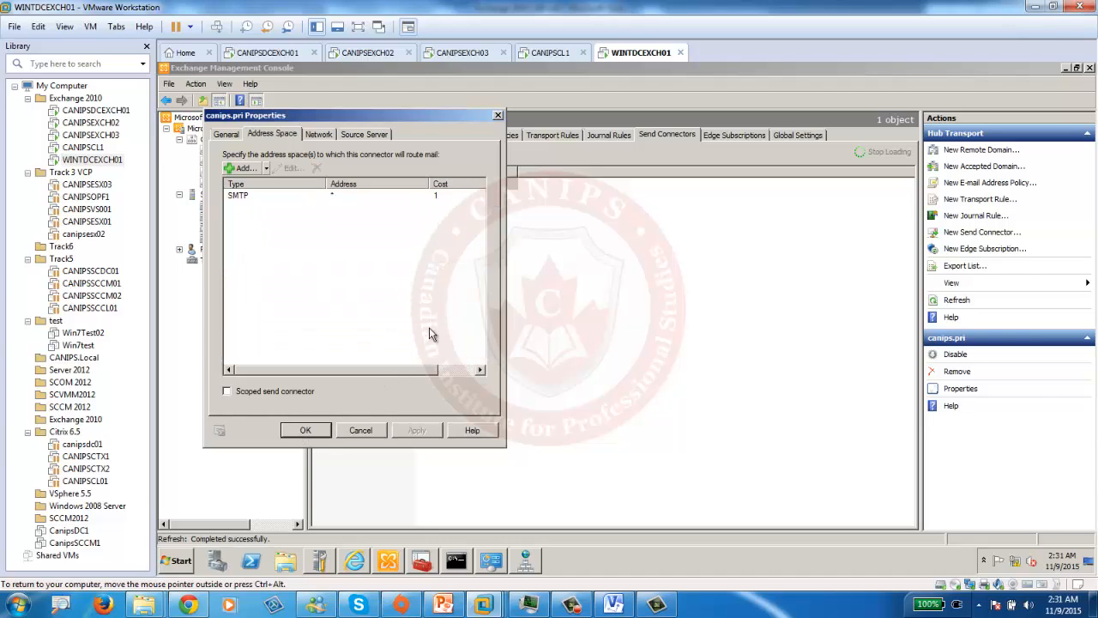
{"action": "left_click", "coordinate": [301, 430]}
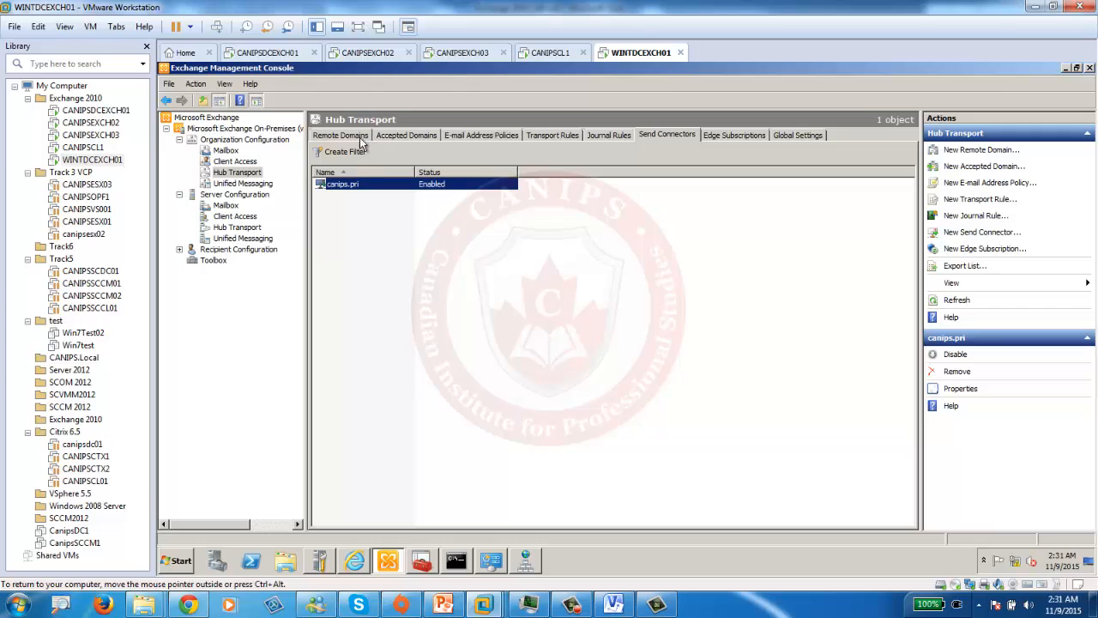
- Review the accepted domains and the Default WINTDCEXCH01 receive connector's permission groups
{"action": "left_click", "coordinate": [397, 139]}
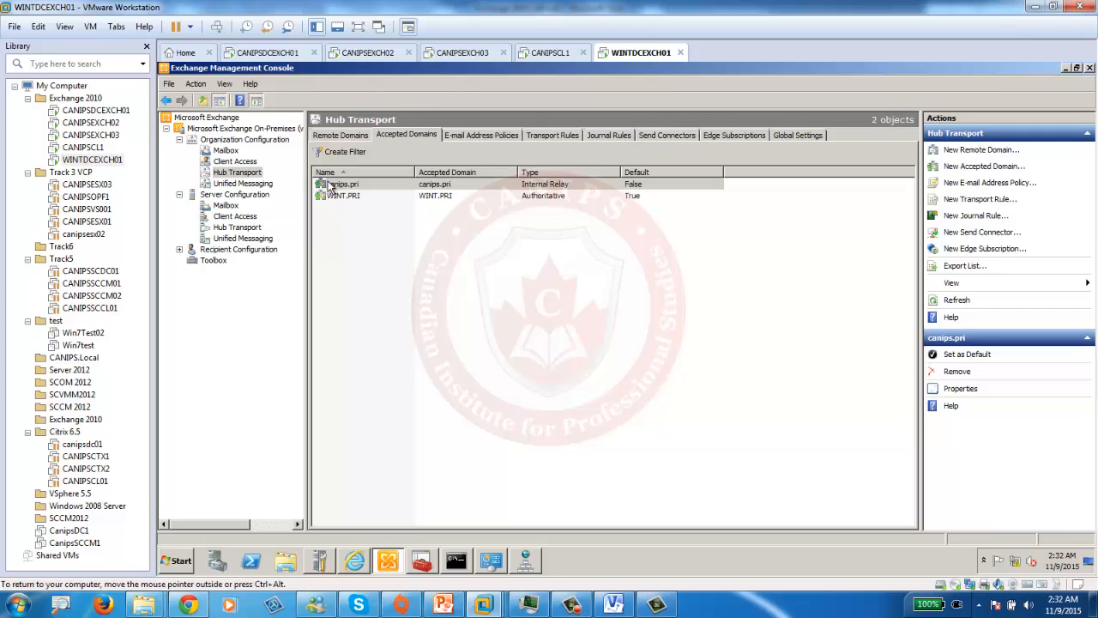
{"action": "left_click", "coordinate": [225, 228]}
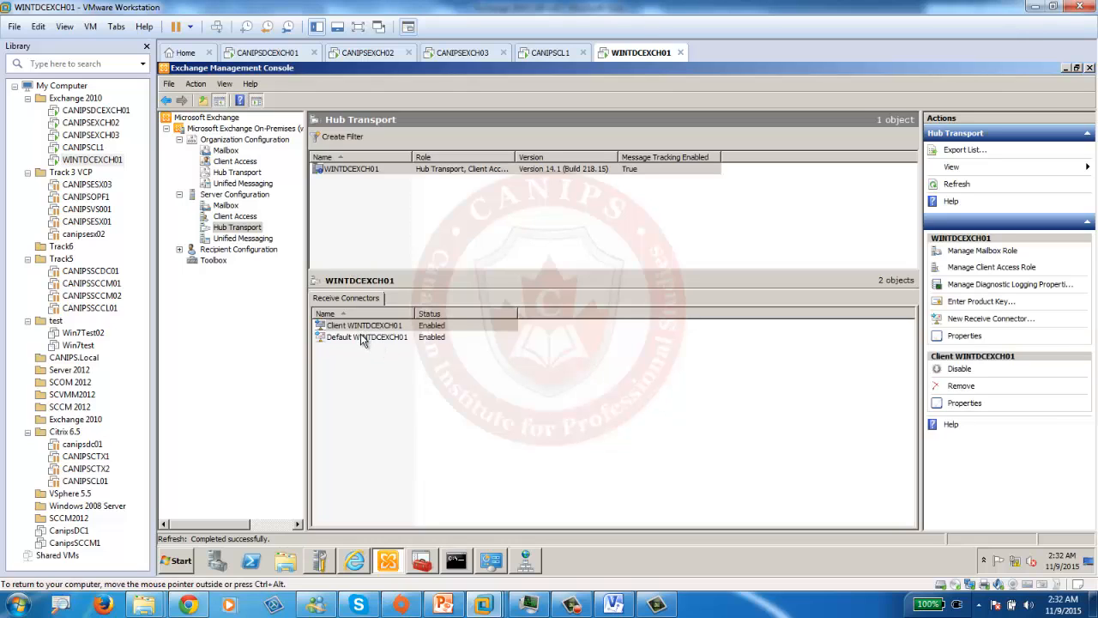
{"action": "double_click", "coordinate": [360, 338]}
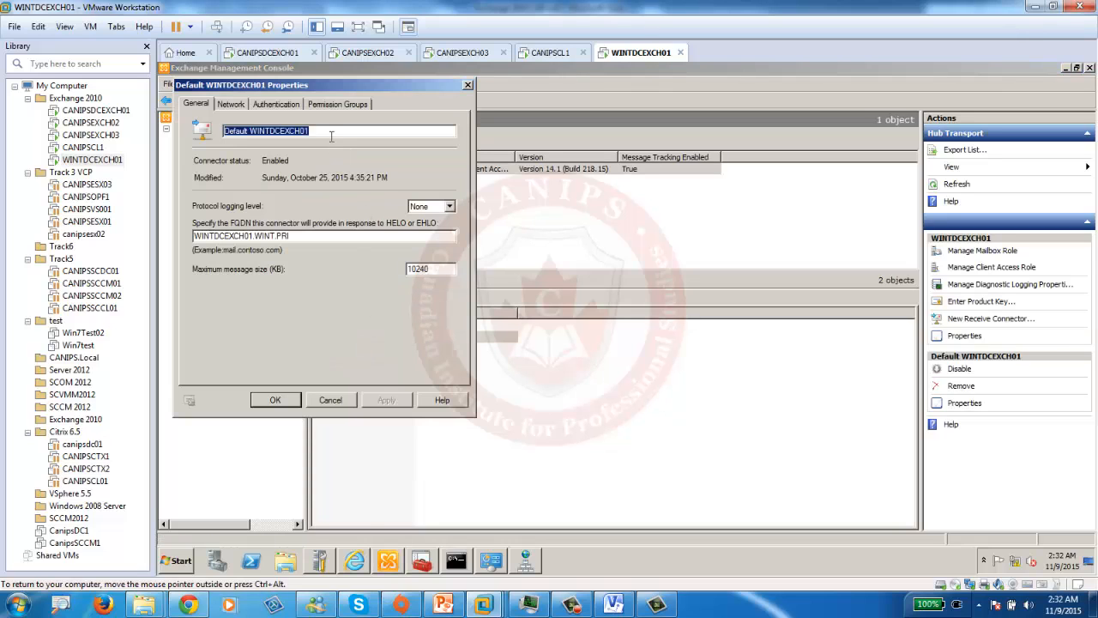
{"action": "left_click", "coordinate": [335, 104]}
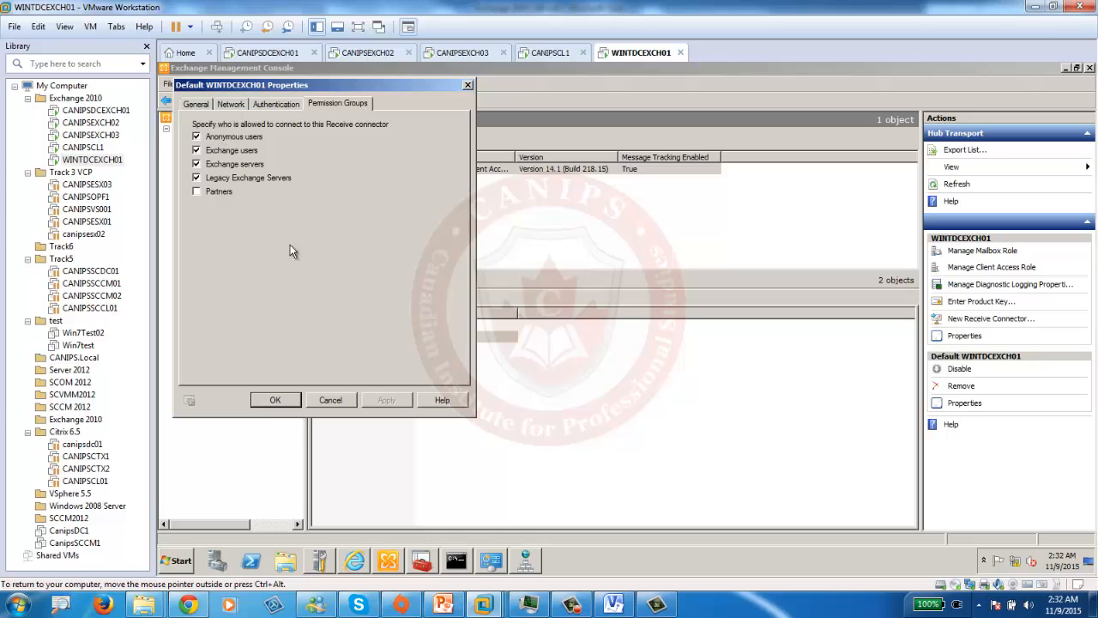
{"action": "left_click", "coordinate": [275, 401]}
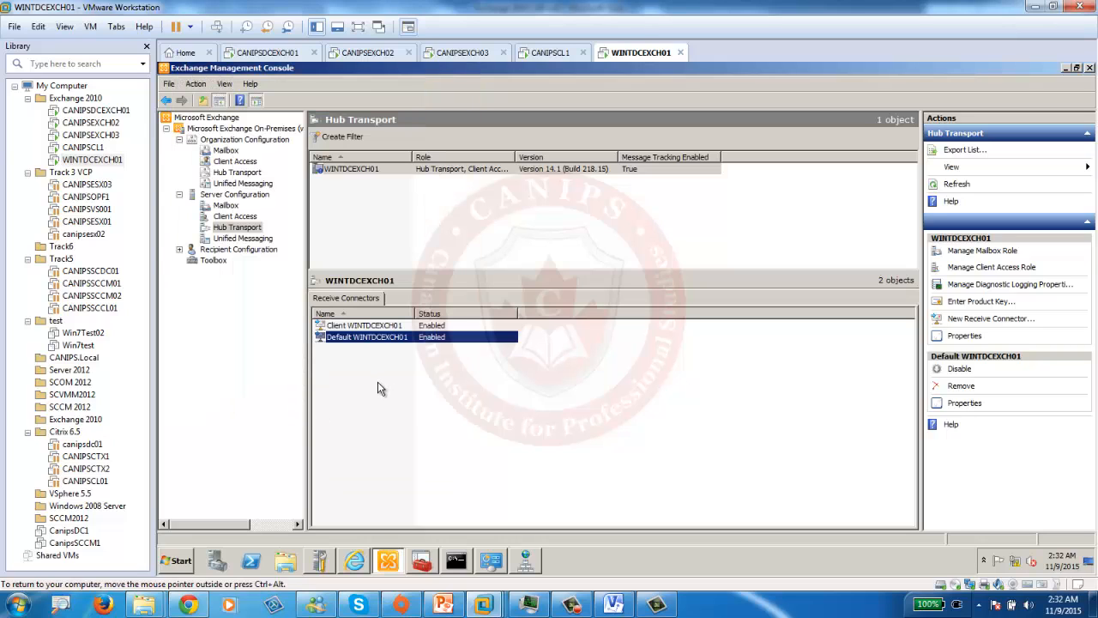
{"action": "left_click", "coordinate": [454, 170]}
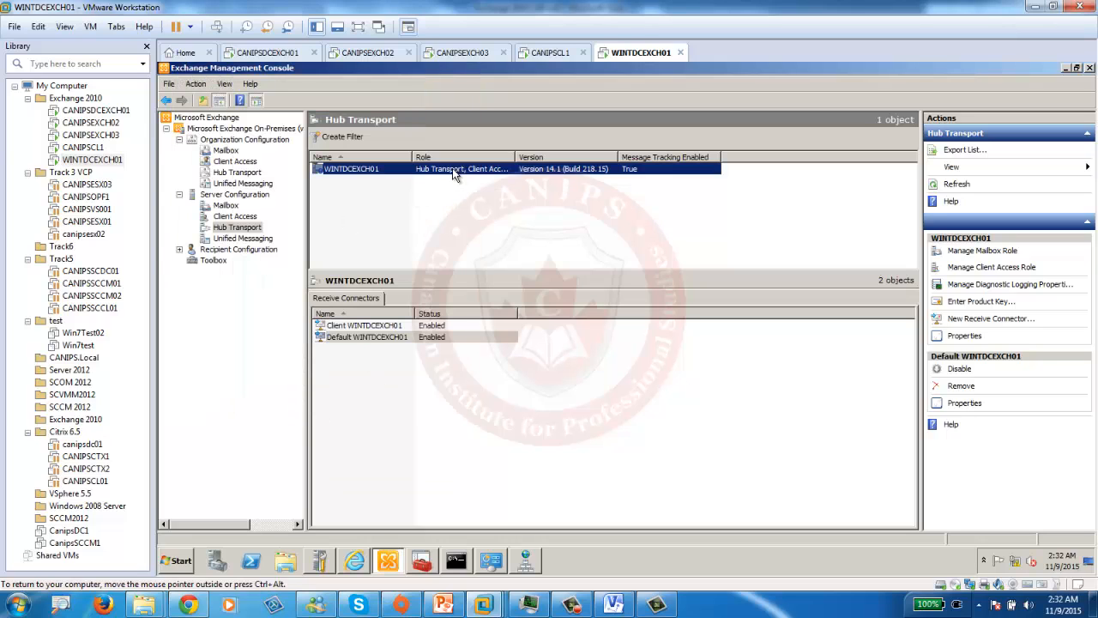
- Refresh the hub transport server view and launch the Services console on WINTDCEXCH01
{"action": "left_click", "coordinate": [956, 185]}
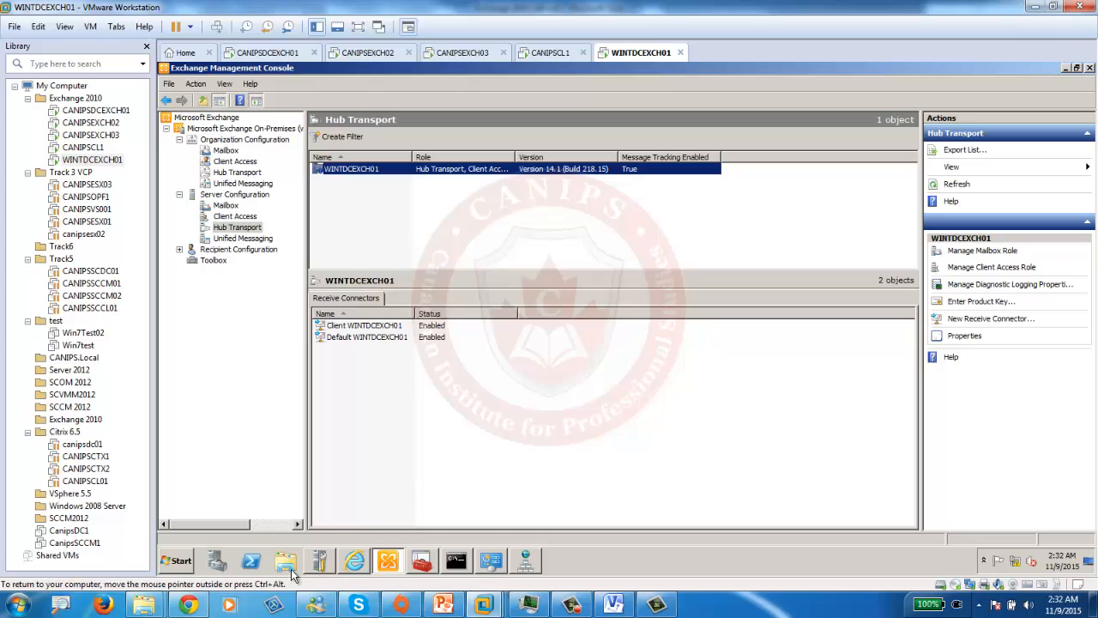
{"action": "left_click_drag", "start_coordinate": [156, 563], "coordinate": [157, 563]}
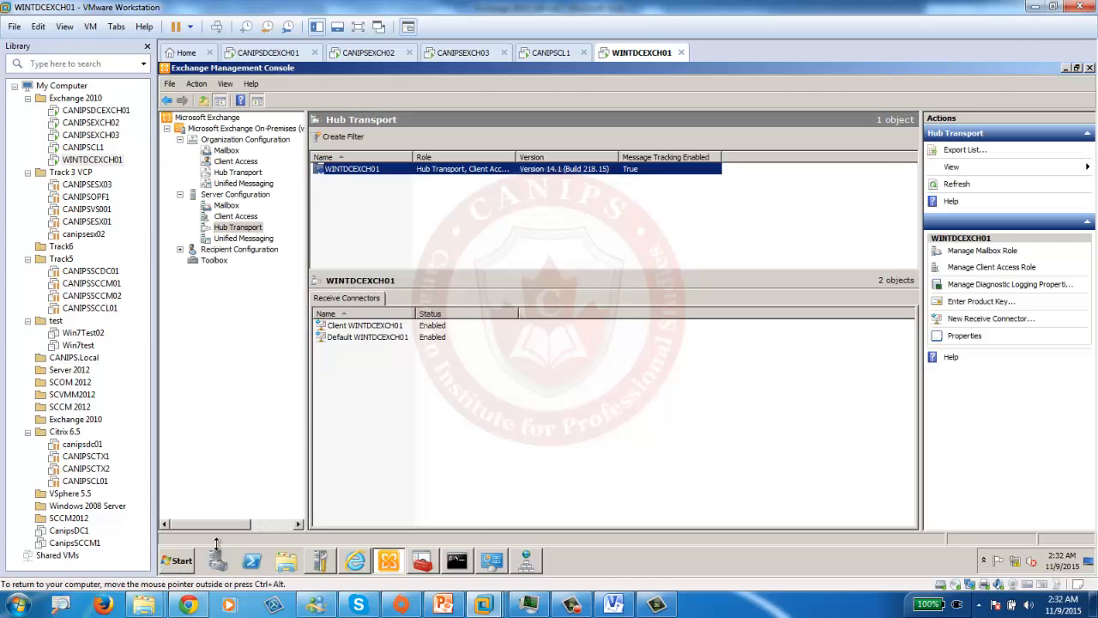
{"action": "left_click", "coordinate": [183, 563]}
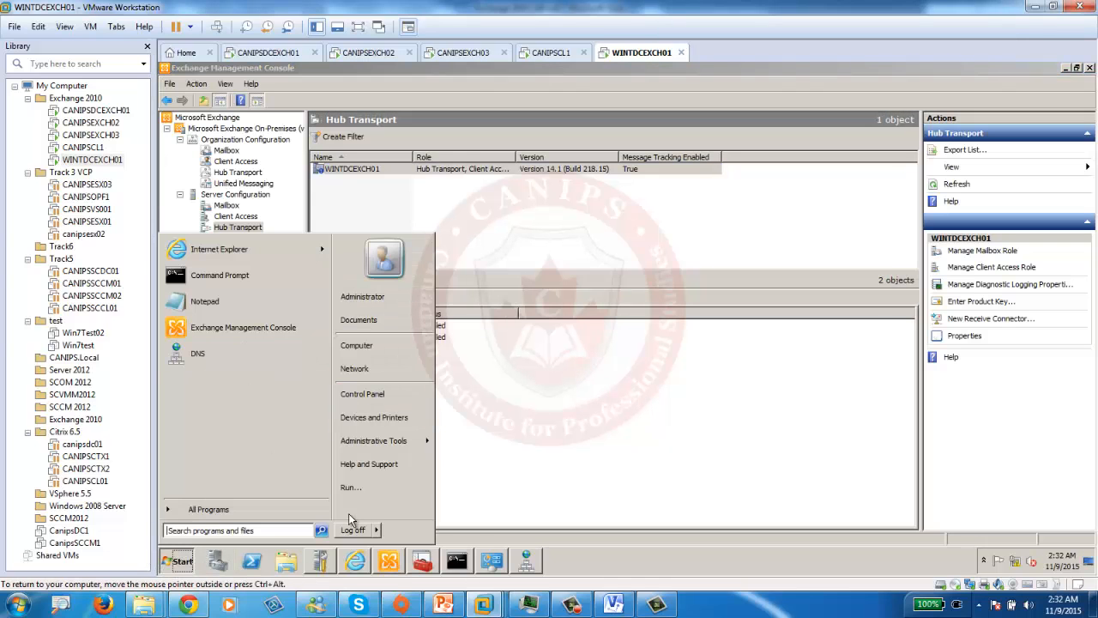
{"action": "mouse_move", "coordinate": [386, 440]}
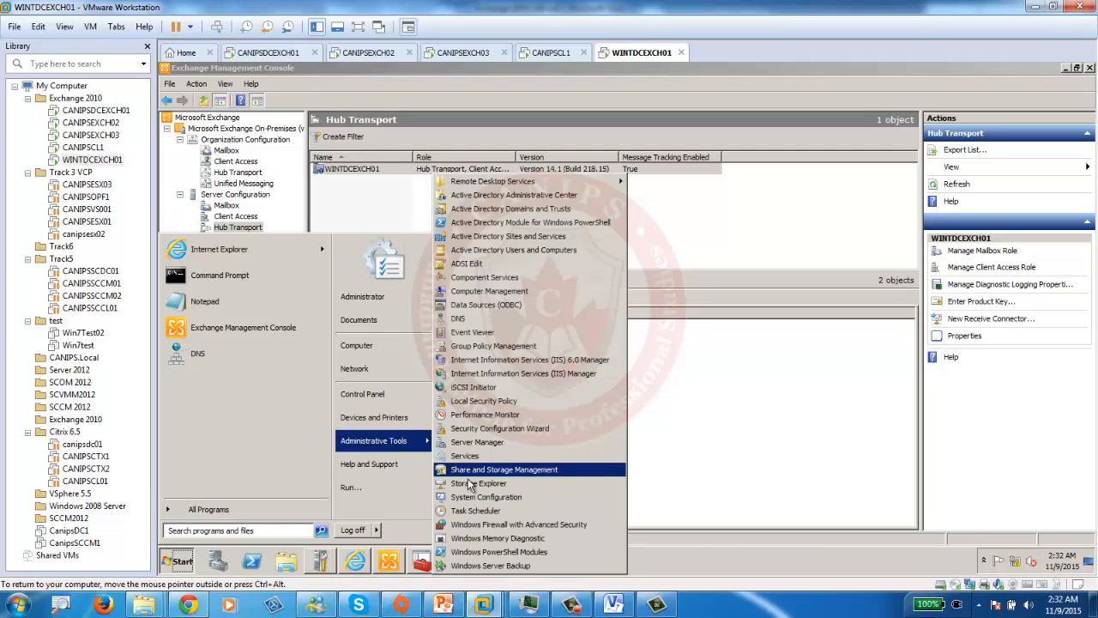
{"action": "left_click", "coordinate": [479, 455]}
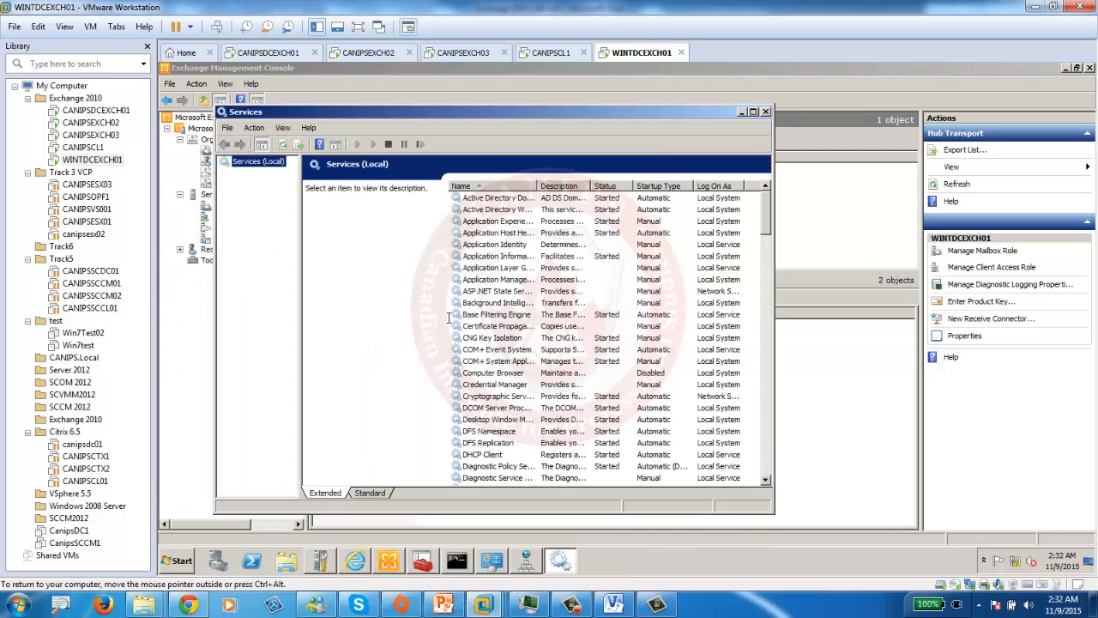
- Find Microsoft Exchange Transport in the services list and restart it
{"action": "left_click", "coordinate": [493, 431]}
{"action": "scroll", "coordinate": [502, 432], "scroll_direction": "down", "scroll_amount": 6}
{"action": "scroll", "coordinate": [504, 438], "scroll_direction": "down", "scroll_amount": 8}
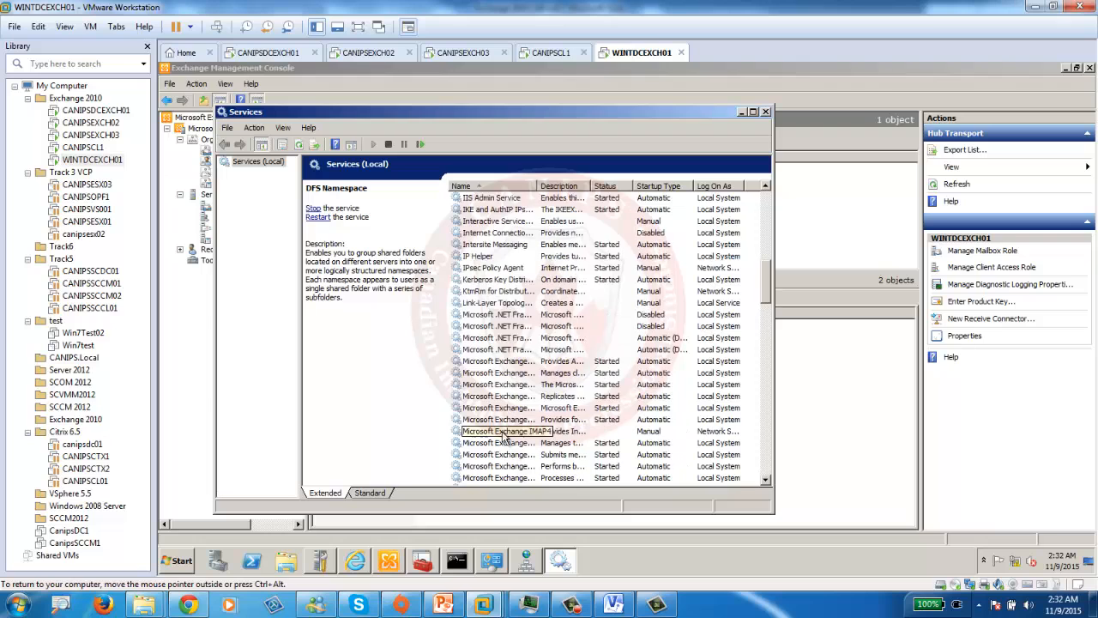
{"action": "left_click_drag", "start_coordinate": [541, 186], "coordinate": [654, 186]}
{"action": "scroll", "coordinate": [553, 380], "scroll_direction": "down", "scroll_amount": 4}
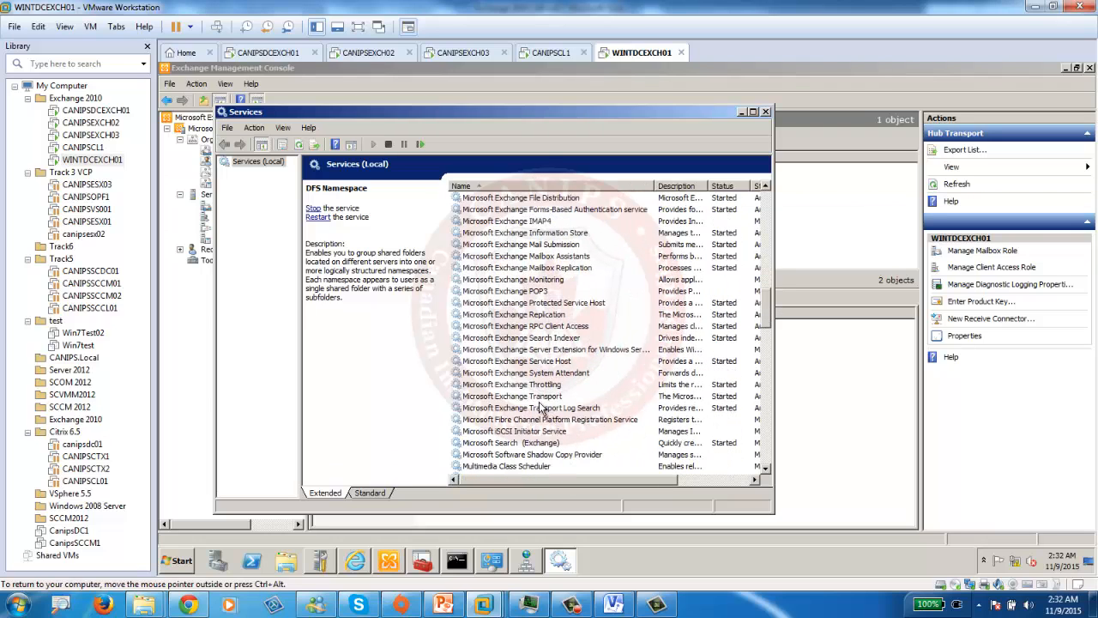
{"action": "left_click", "coordinate": [542, 406]}
{"action": "left_click", "coordinate": [554, 397]}
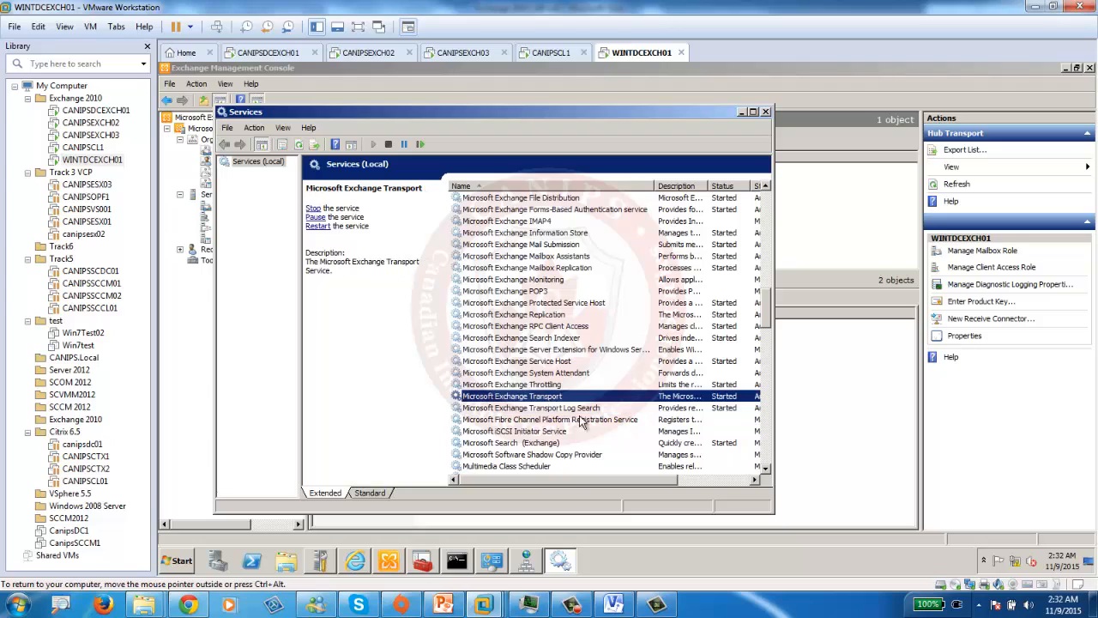
{"action": "left_click", "coordinate": [419, 144]}
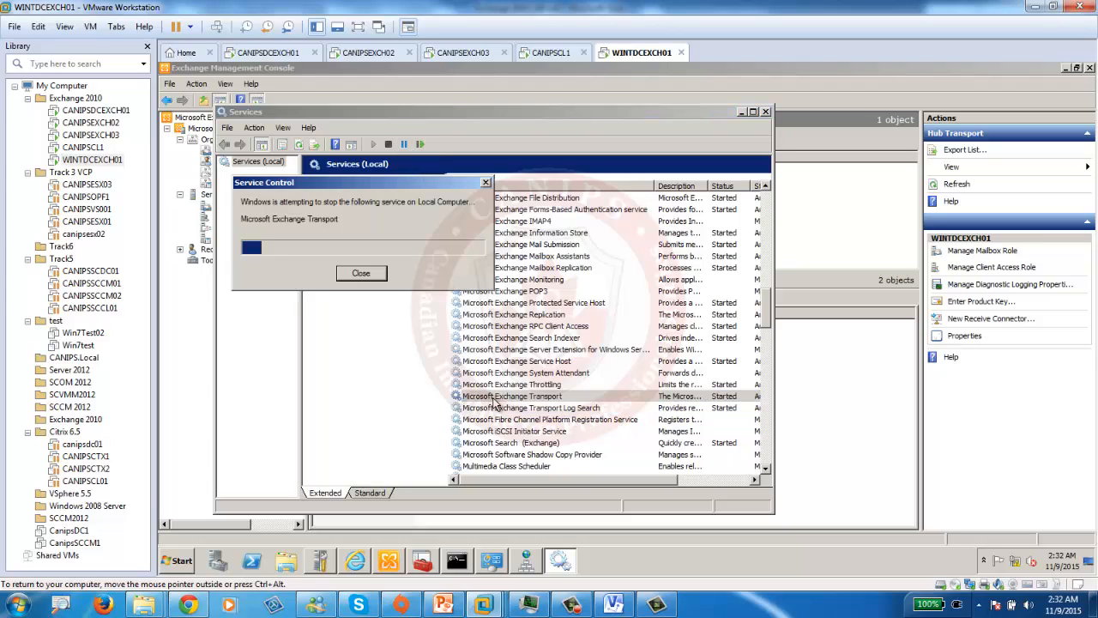
- On CANIPSDCEXCH01, open the Services console and scroll to the Exchange services
{"action": "left_click", "coordinate": [277, 54]}
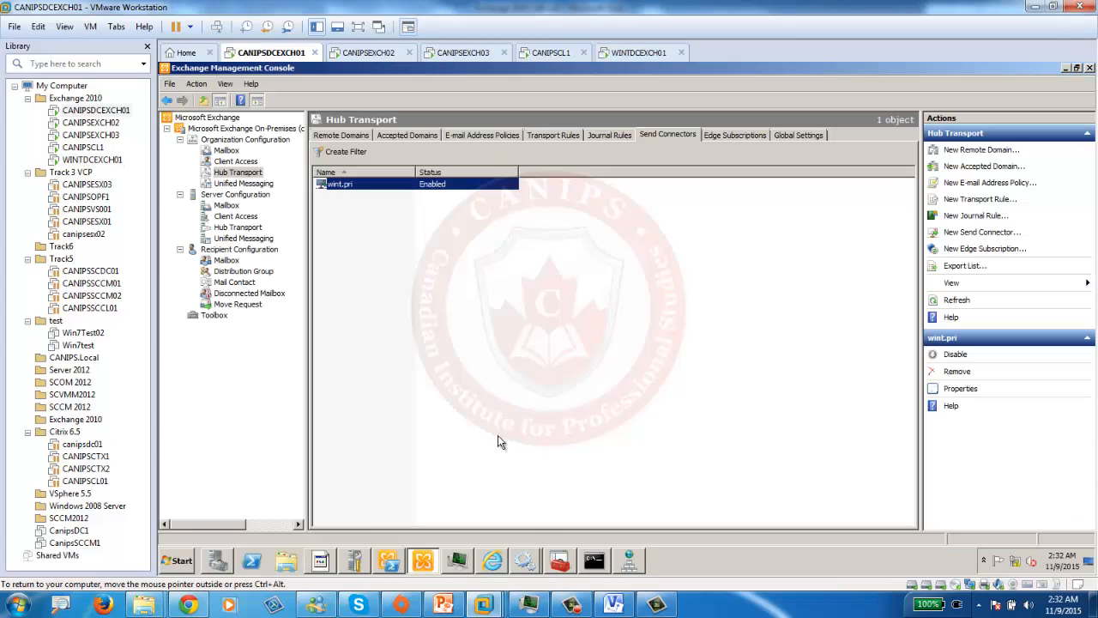
{"action": "left_click", "coordinate": [494, 563]}
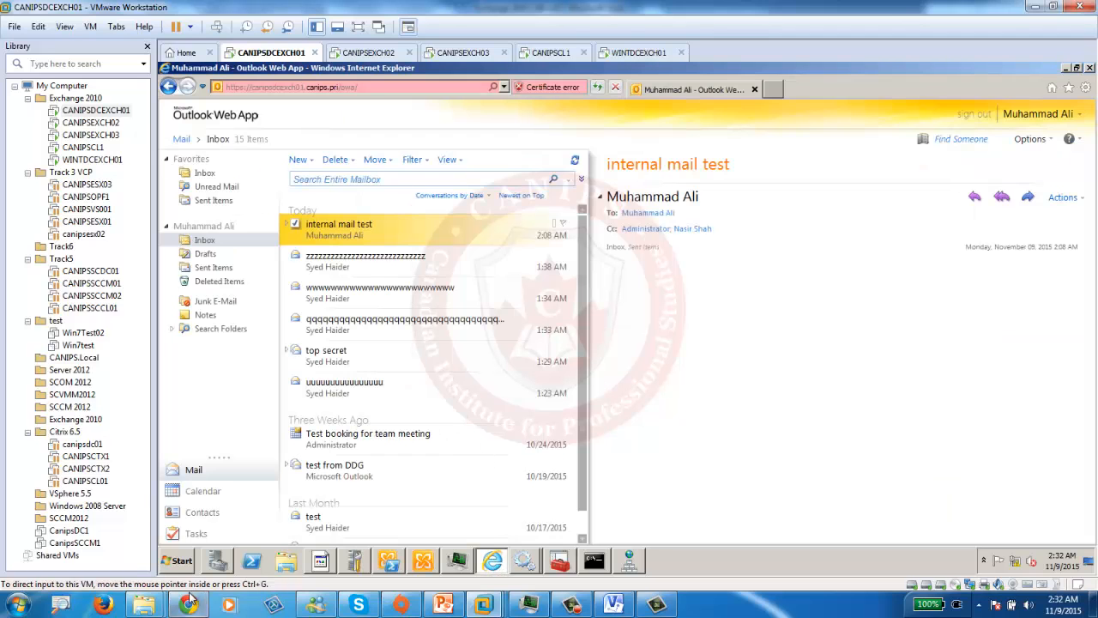
{"action": "left_click", "coordinate": [180, 562]}
{"action": "left_click", "coordinate": [206, 352]}
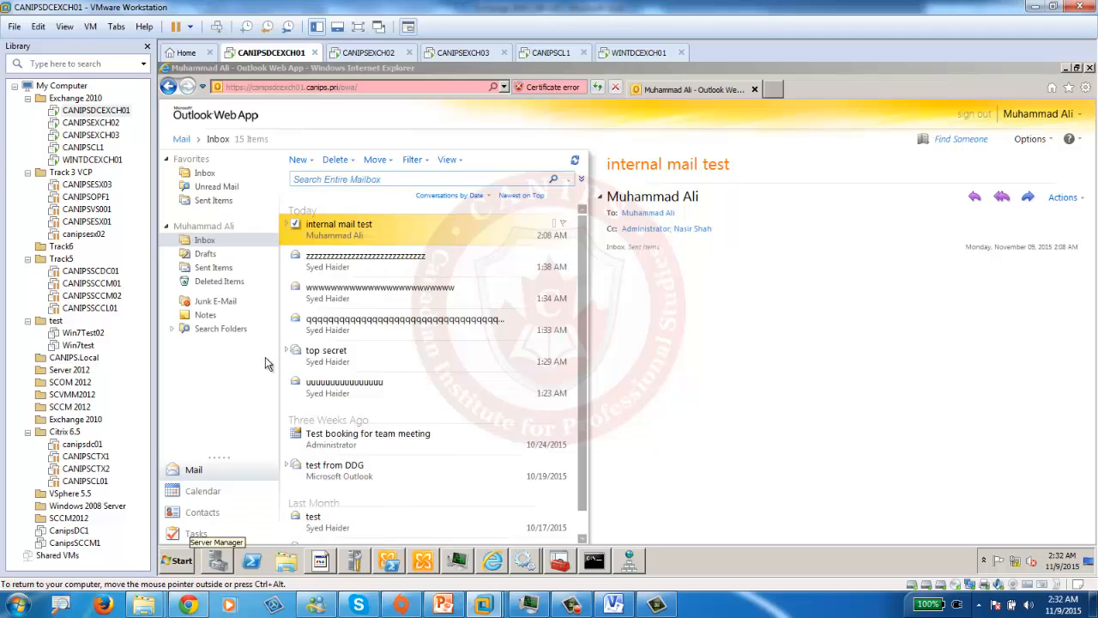
{"action": "left_click", "coordinate": [507, 398]}
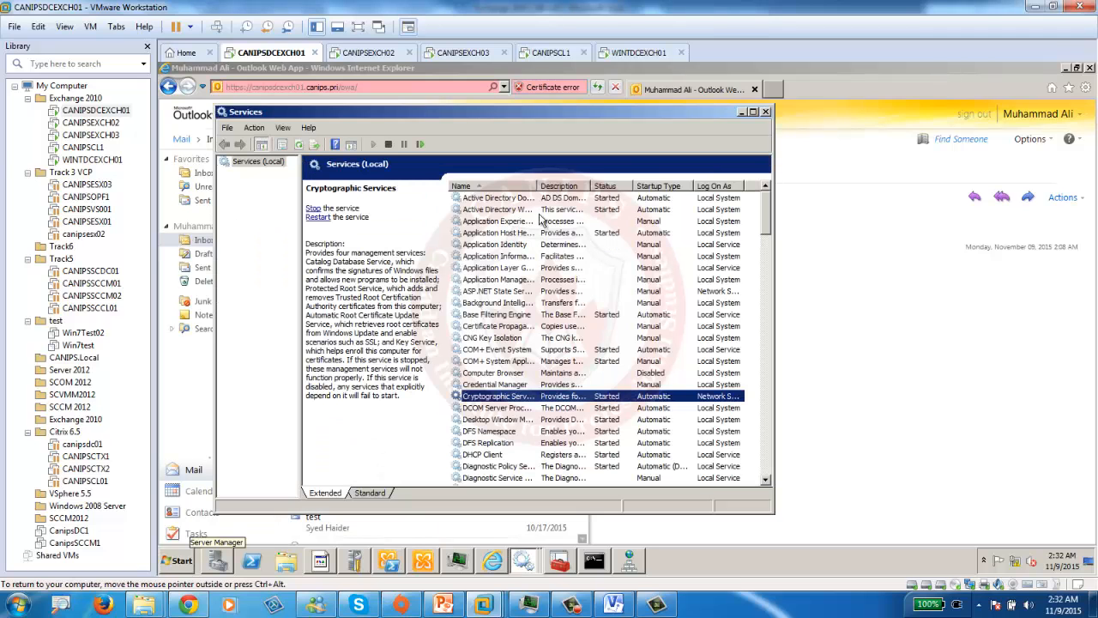
{"action": "left_click_drag", "start_coordinate": [636, 192], "coordinate": [637, 192]}
{"action": "scroll", "coordinate": [557, 277], "scroll_direction": "down", "scroll_amount": 13}
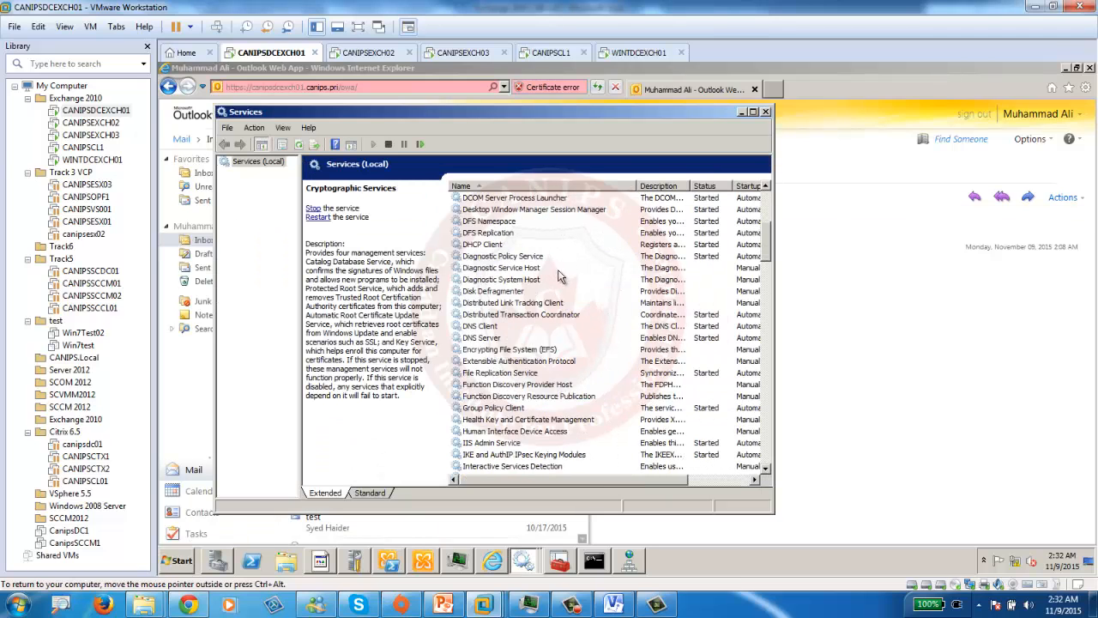
{"action": "scroll", "coordinate": [560, 276], "scroll_direction": "down", "scroll_amount": 4}
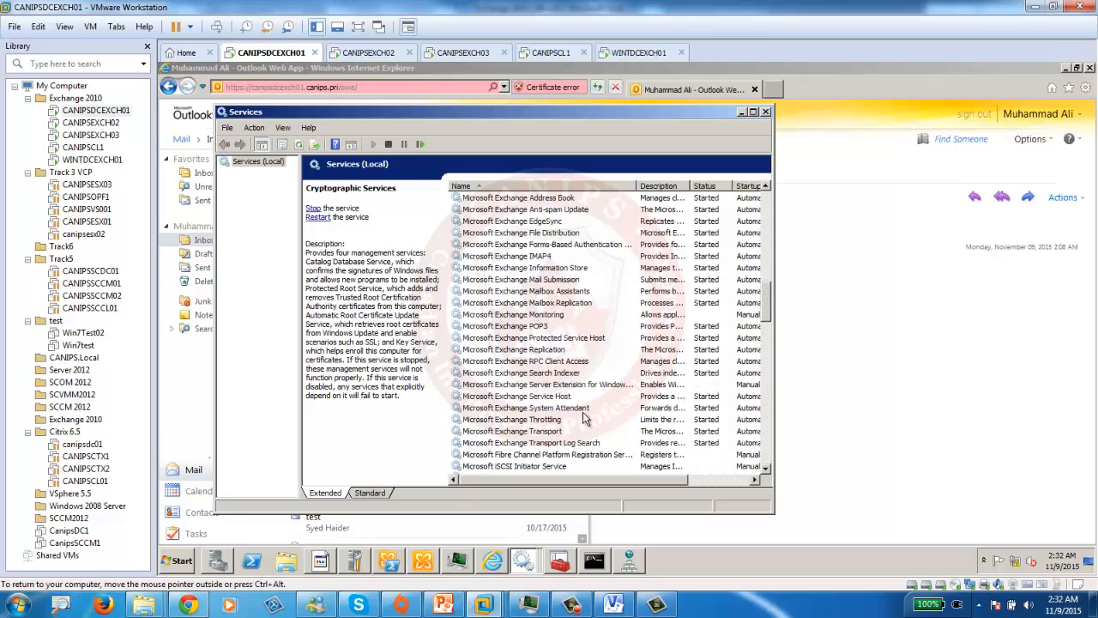
- Restart Microsoft Exchange Transport and Mail Submission, then return to WINTDCEXCH01
{"action": "left_click", "coordinate": [536, 434]}
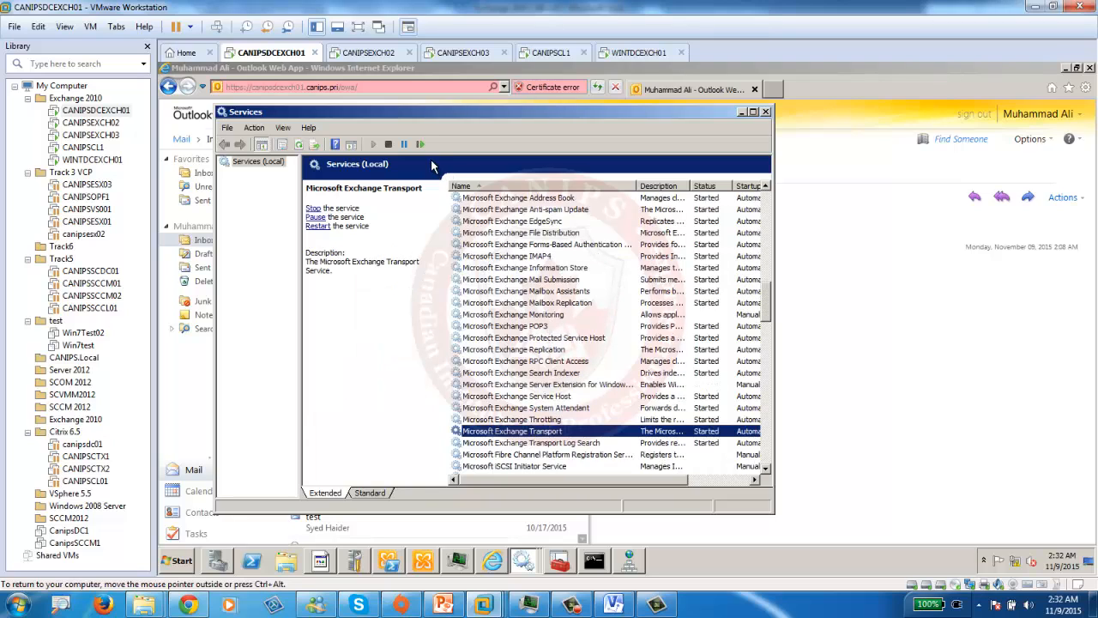
{"action": "left_click", "coordinate": [388, 145]}
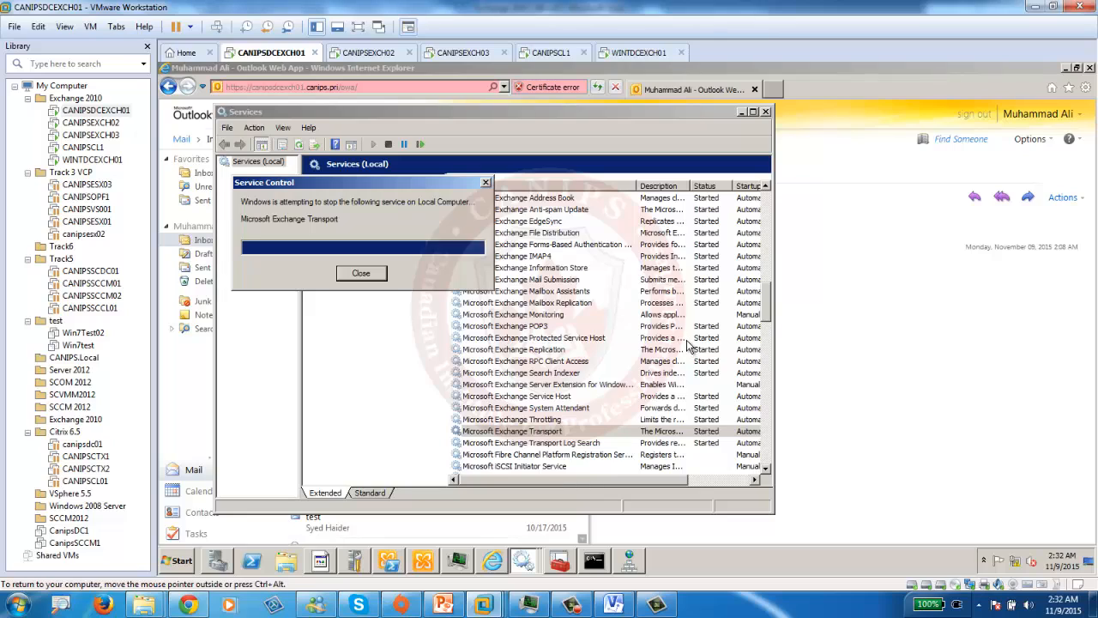
{"action": "left_click", "coordinate": [554, 281]}
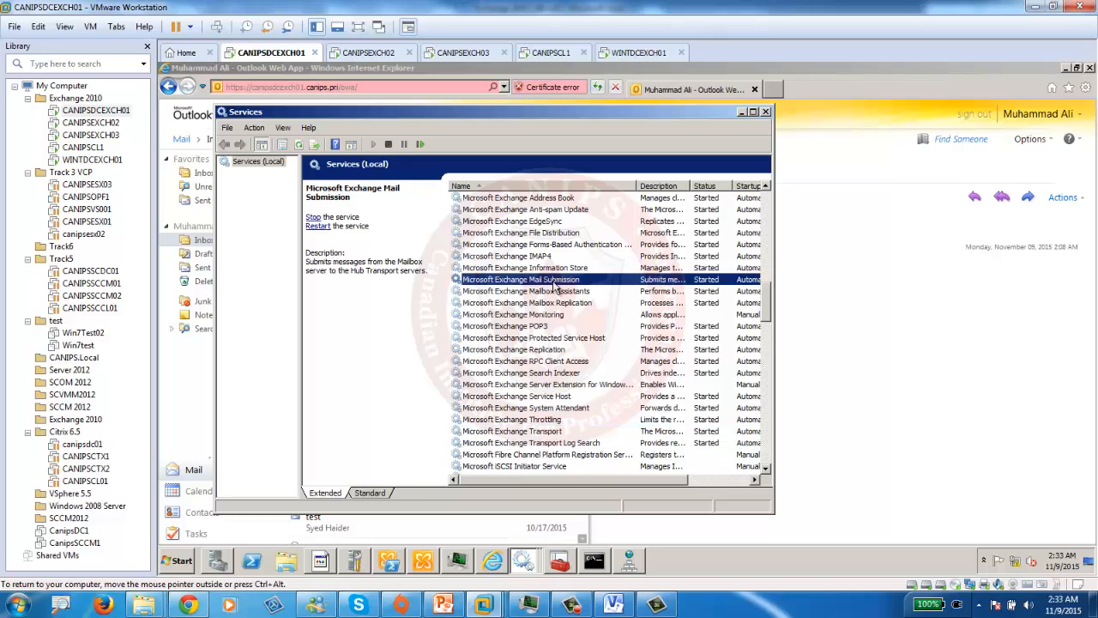
{"action": "left_click", "coordinate": [421, 144]}
{"action": "left_click", "coordinate": [743, 114]}
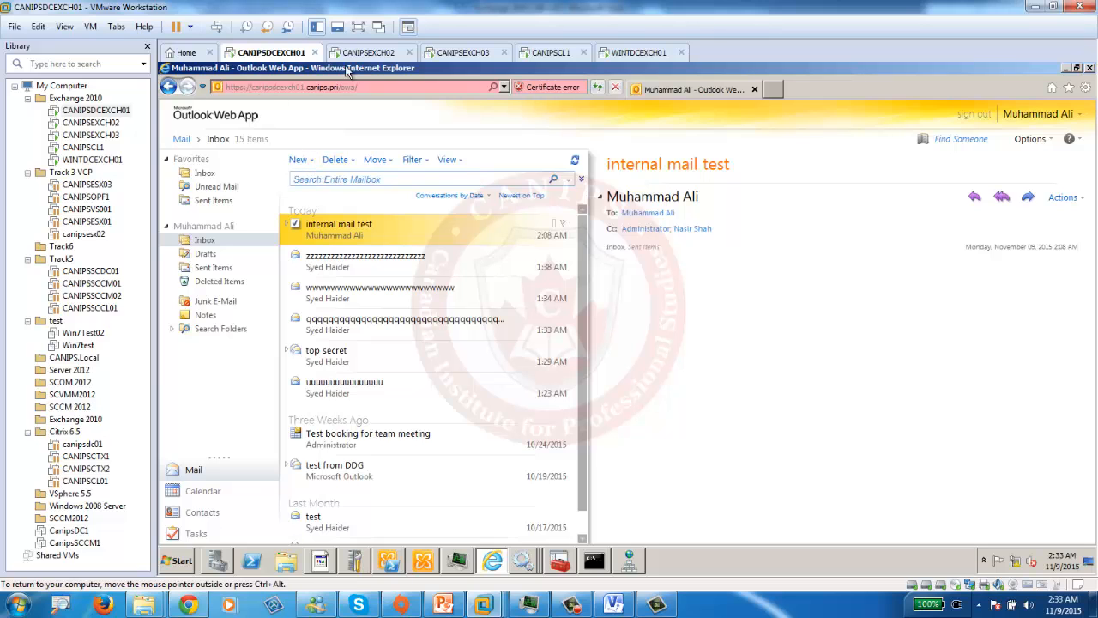
{"action": "left_click", "coordinate": [640, 52]}
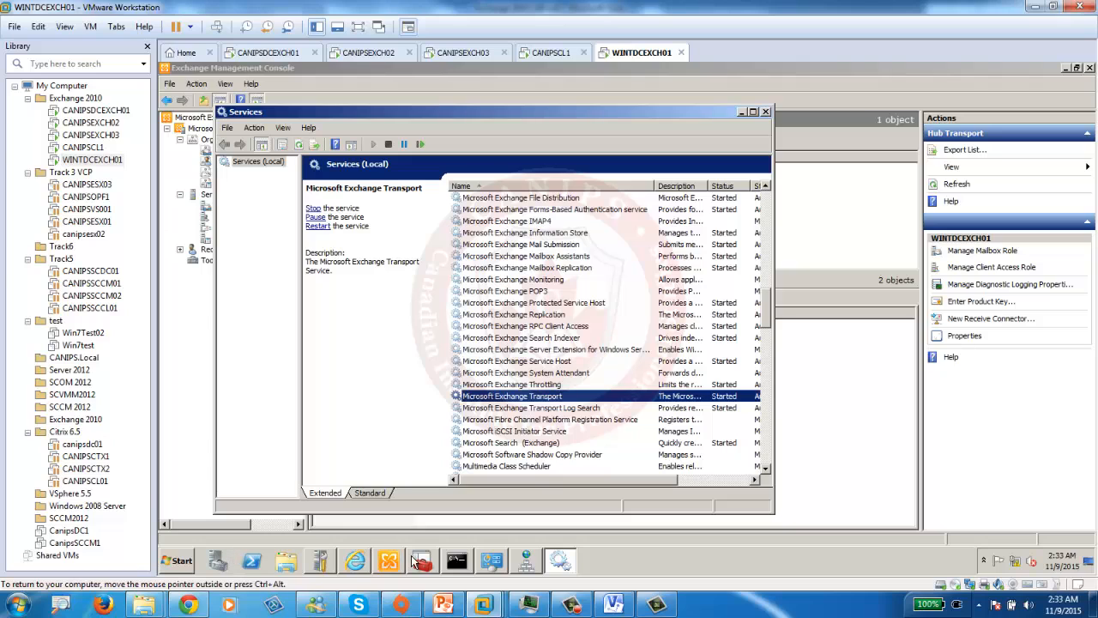
- Reload Outlook Web App, then restart WINTDCEXCH01 with reason Hardware: Installation (Planned)
{"action": "left_click", "coordinate": [357, 568]}
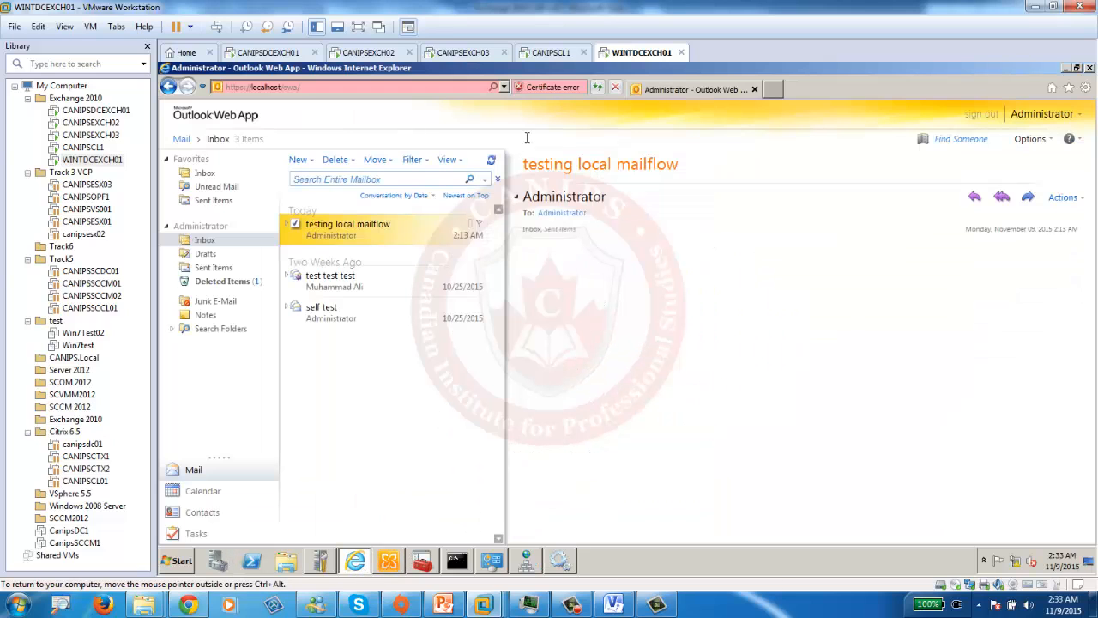
{"action": "left_click", "coordinate": [598, 88]}
{"action": "left_click", "coordinate": [391, 567]}
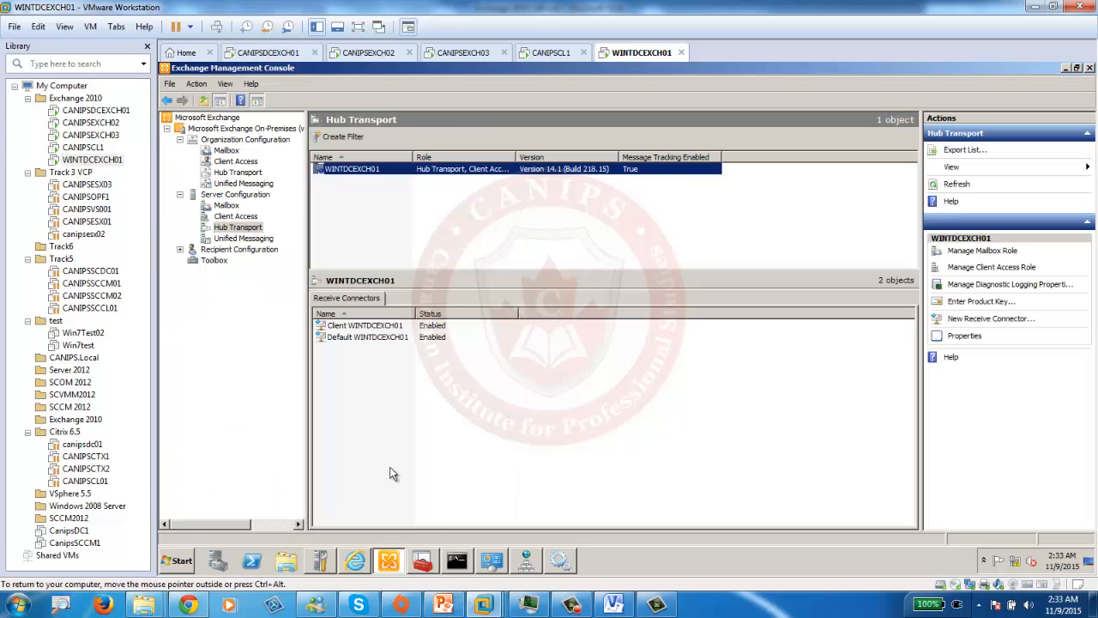
{"action": "left_click", "coordinate": [187, 564]}
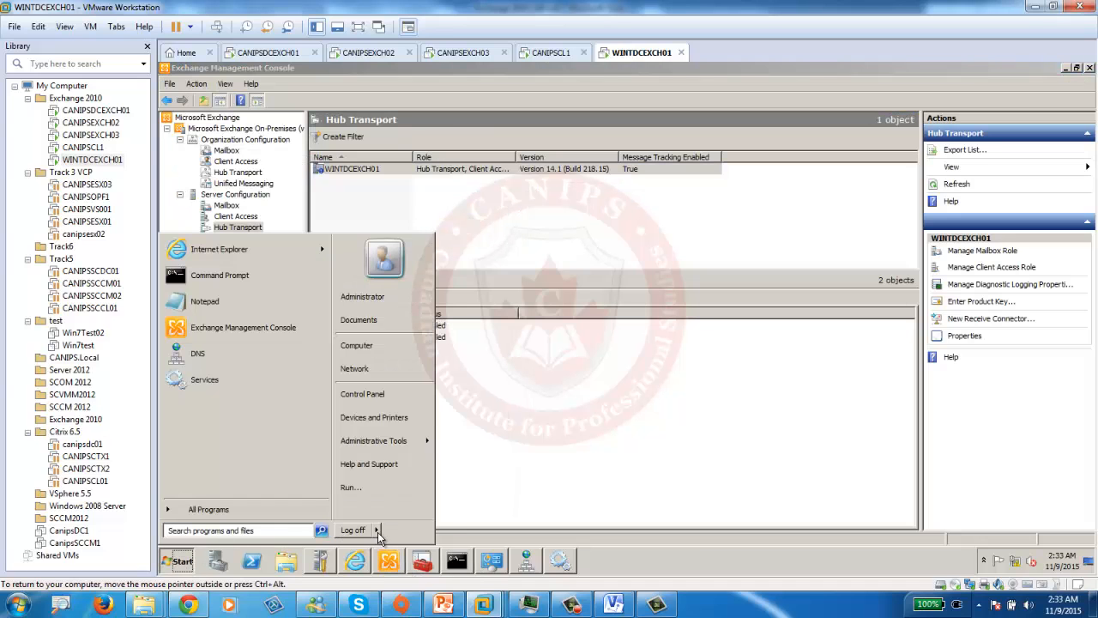
{"action": "mouse_move", "coordinate": [377, 530]}
{"action": "left_click", "coordinate": [411, 512]}
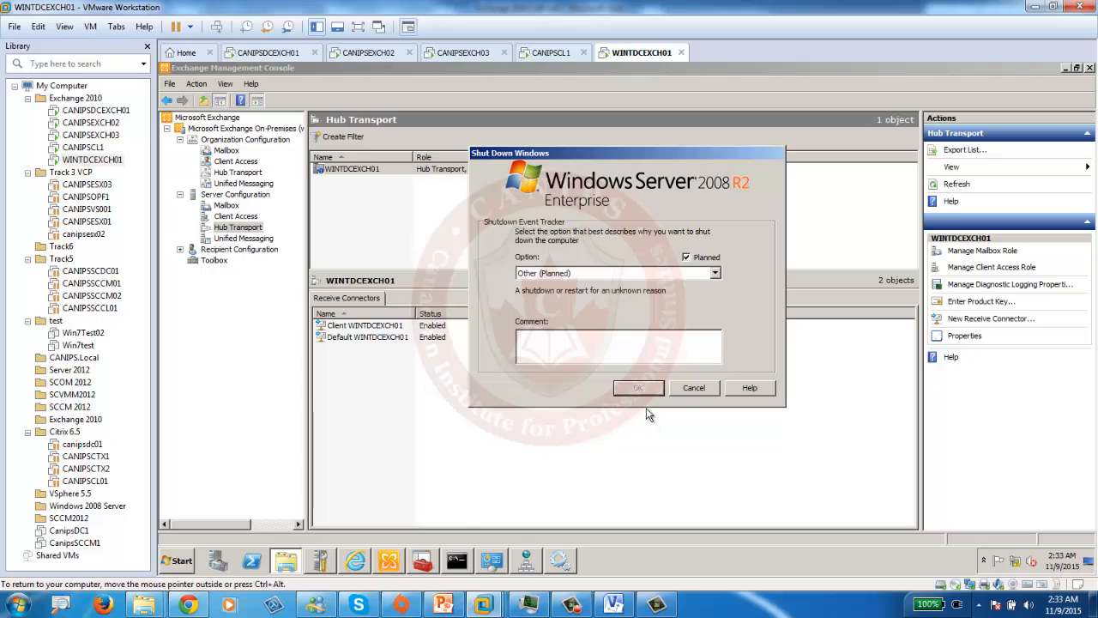
{"action": "left_click", "coordinate": [603, 275]}
{"action": "left_click", "coordinate": [600, 317]}
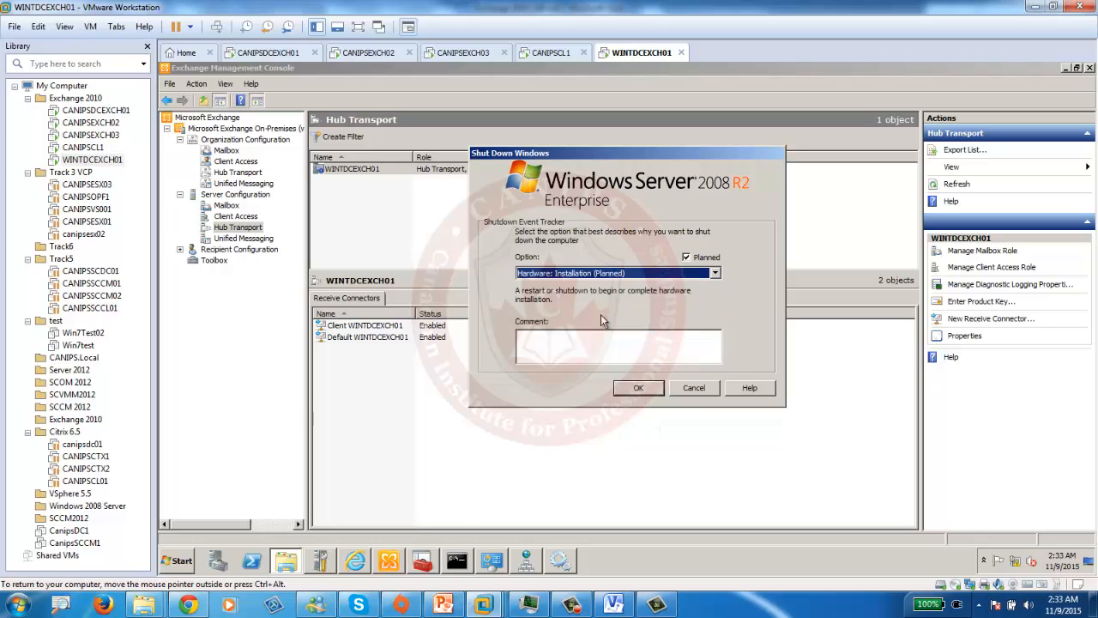
{"action": "left_click", "coordinate": [637, 394]}
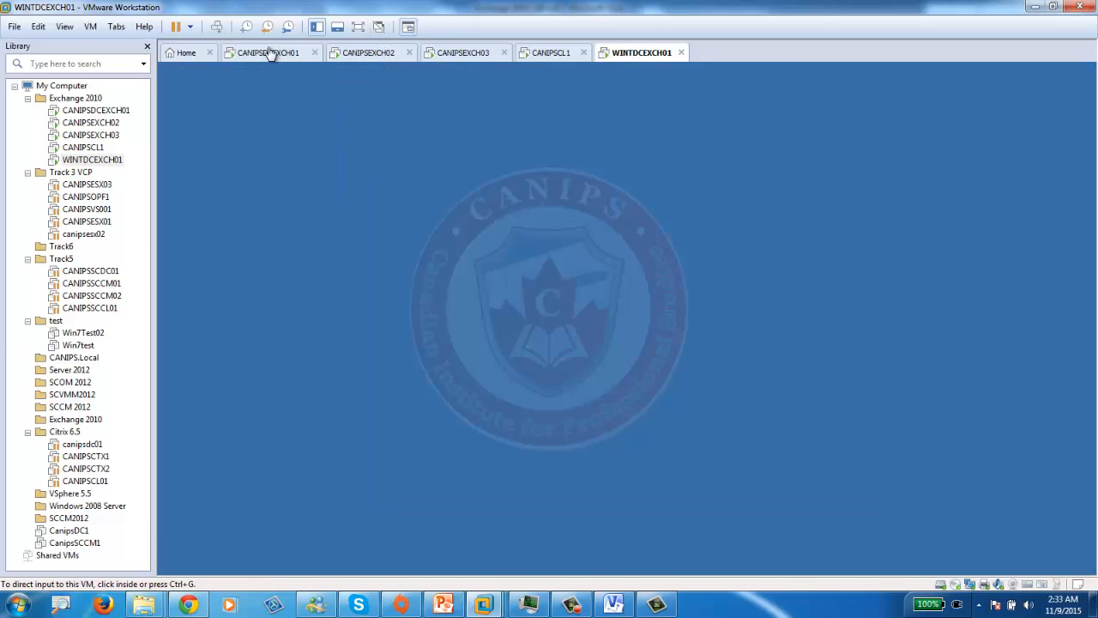
{"action": "left_click", "coordinate": [269, 53]}
- Restart CANIPSDCEXCH01 as Operating System: Reconfiguration (Planned), dismissing warnings and forcing it
{"action": "left_click", "coordinate": [176, 561]}
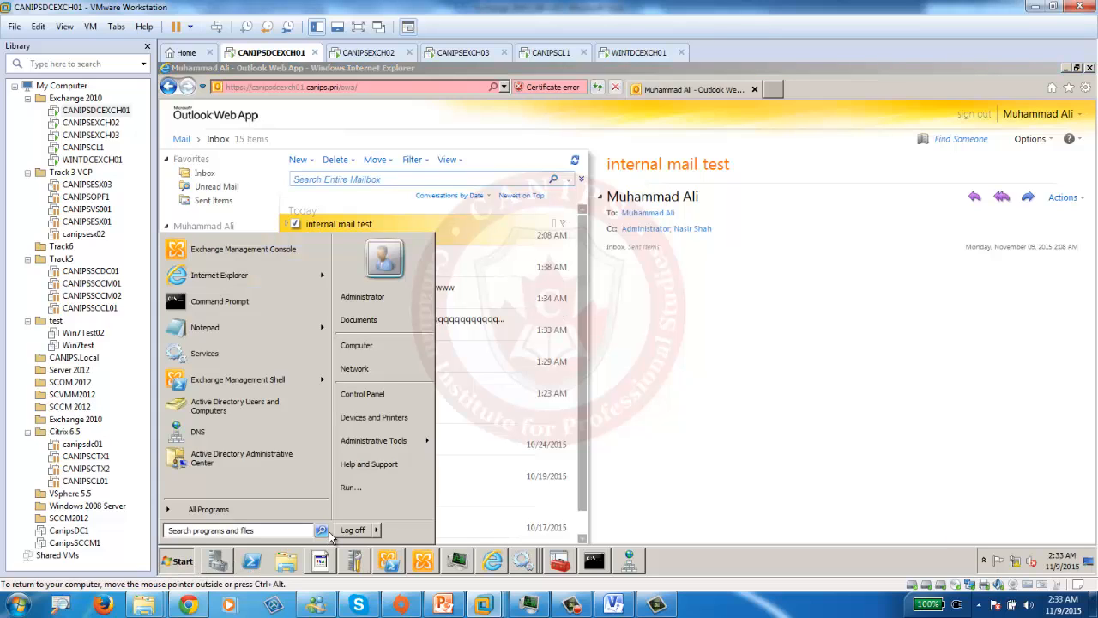
{"action": "mouse_move", "coordinate": [382, 536]}
{"action": "left_click", "coordinate": [412, 519]}
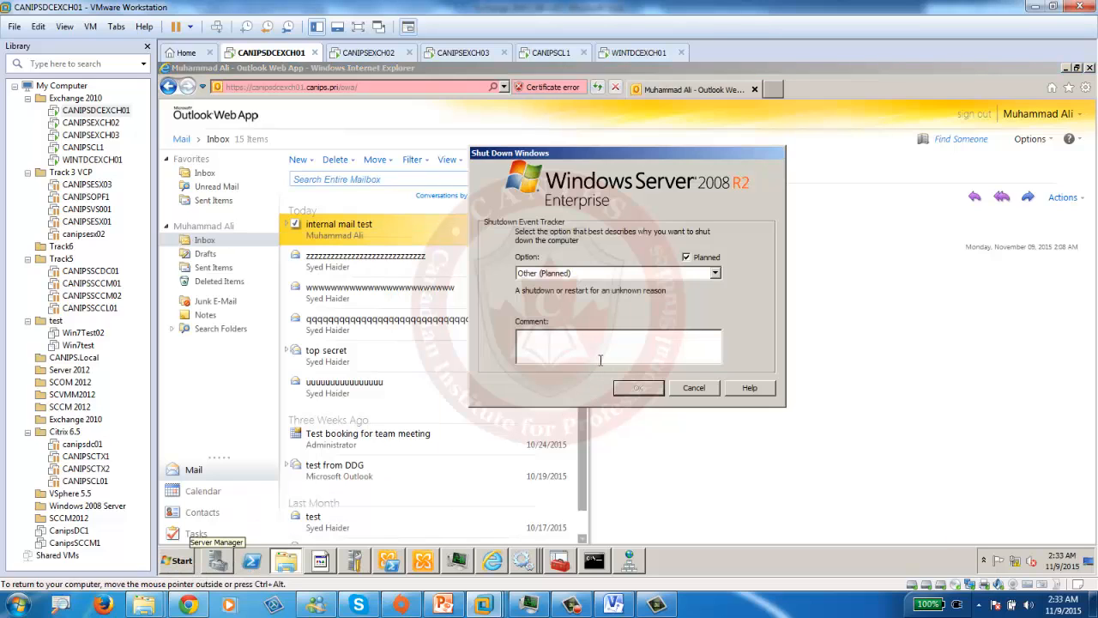
{"action": "left_click", "coordinate": [566, 273]}
{"action": "left_click", "coordinate": [589, 321]}
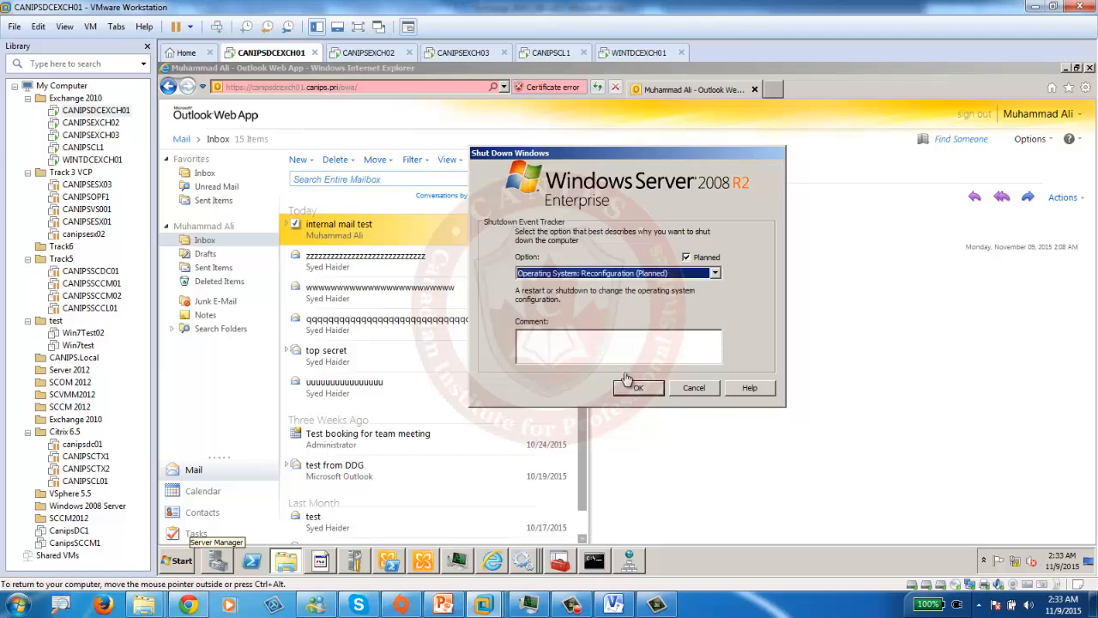
{"action": "left_click", "coordinate": [638, 387]}
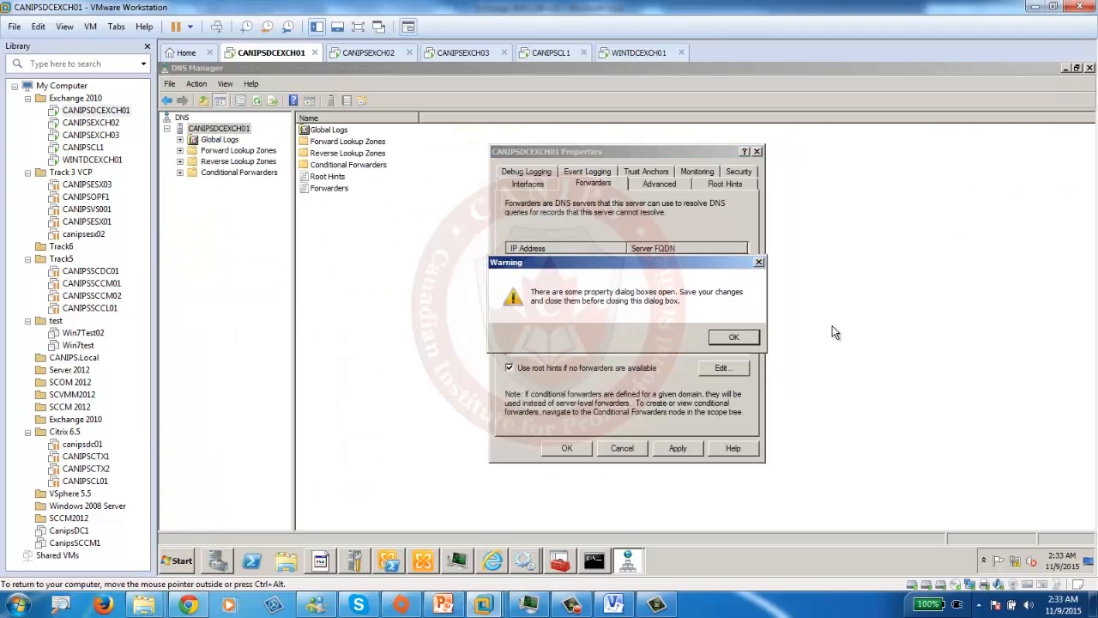
{"action": "left_click", "coordinate": [740, 342]}
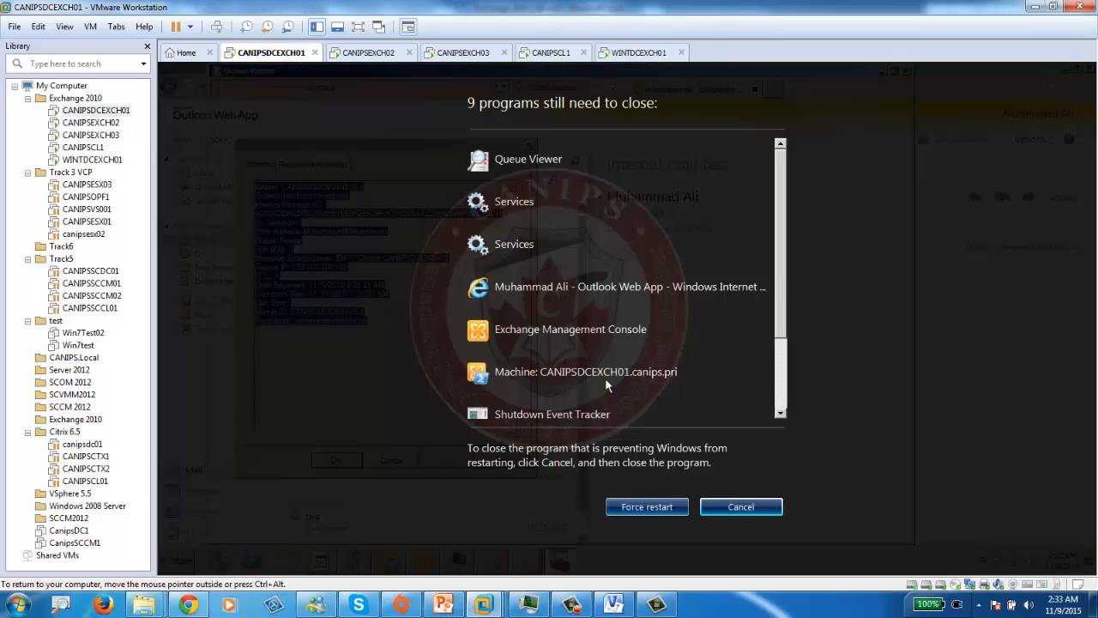
{"action": "left_click", "coordinate": [731, 341]}
{"action": "left_click", "coordinate": [637, 508]}
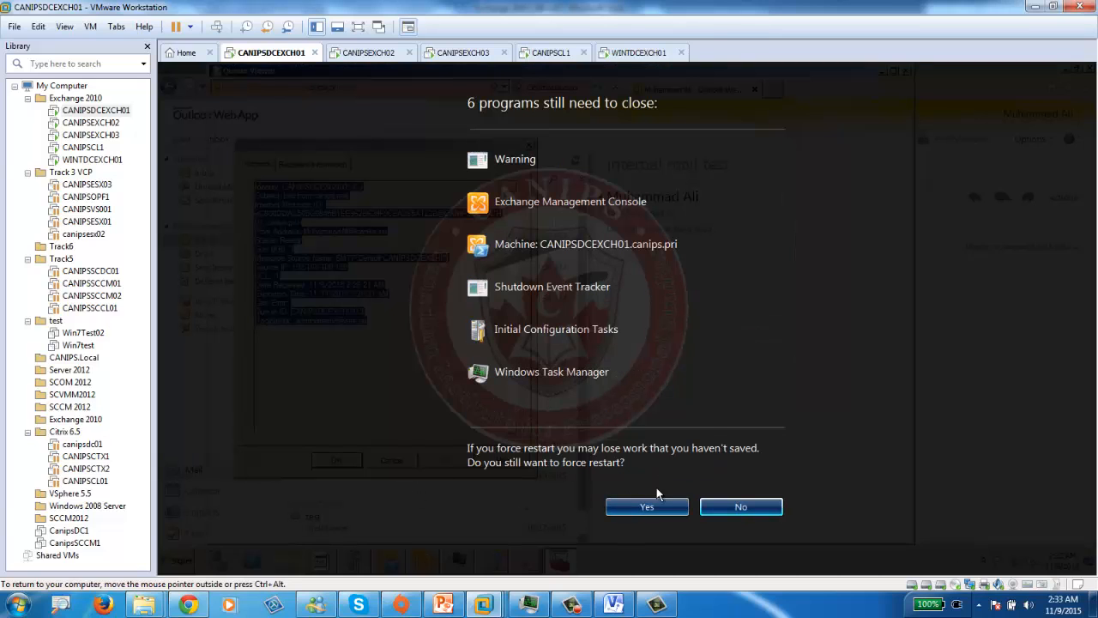
{"action": "left_click", "coordinate": [644, 507]}
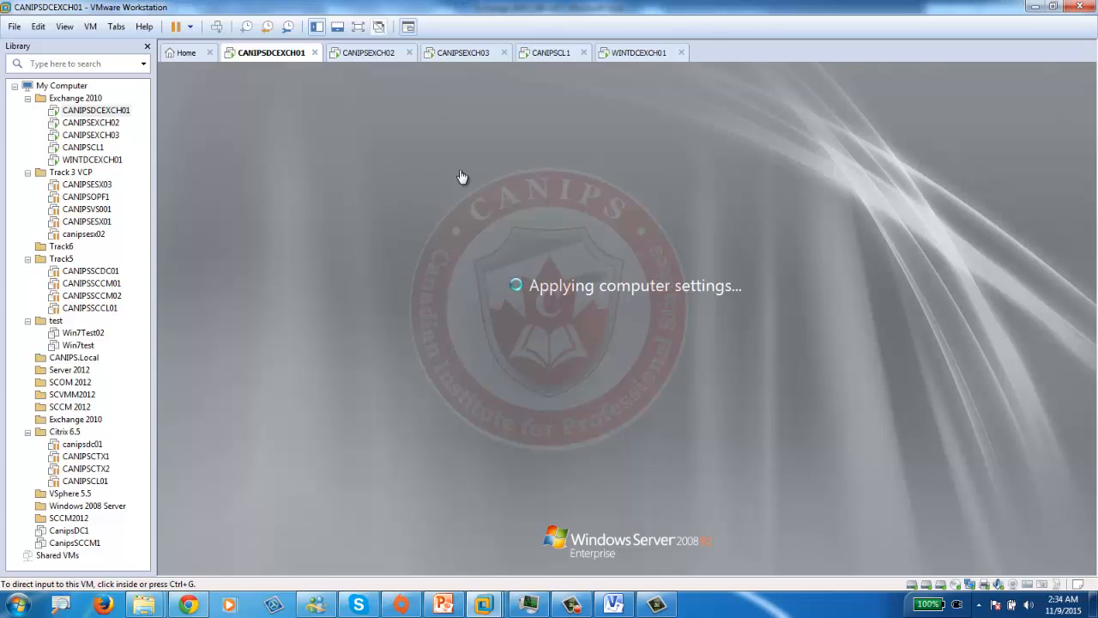
- Return to WINTDCEXCH01 and log off the current user from the Start menu
{"action": "left_click", "coordinate": [624, 58]}
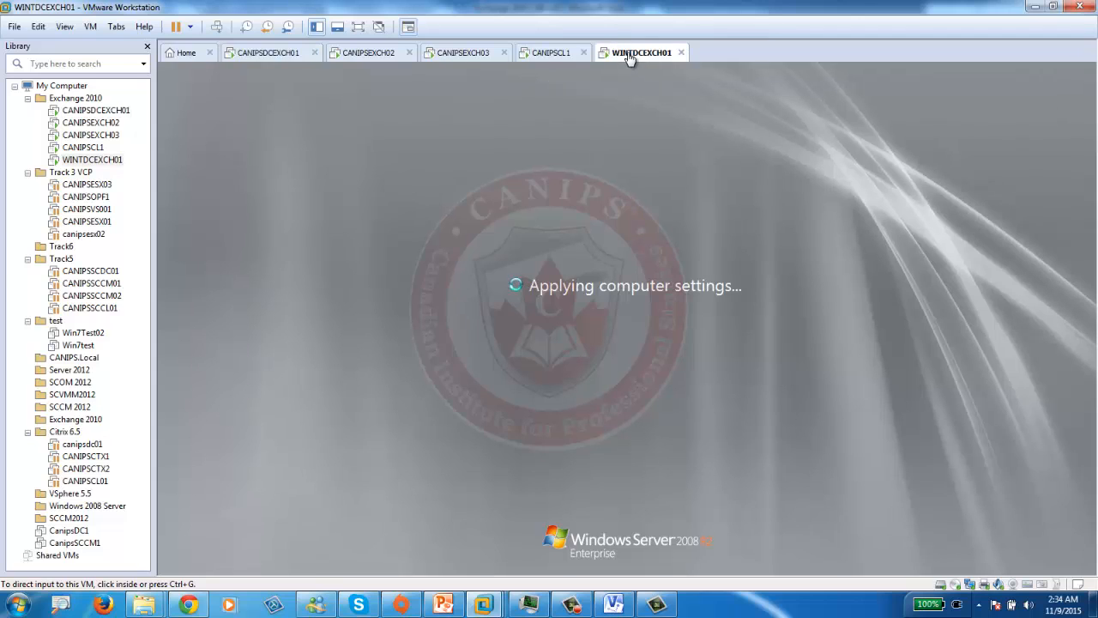
{"action": "left_click", "coordinate": [255, 58]}
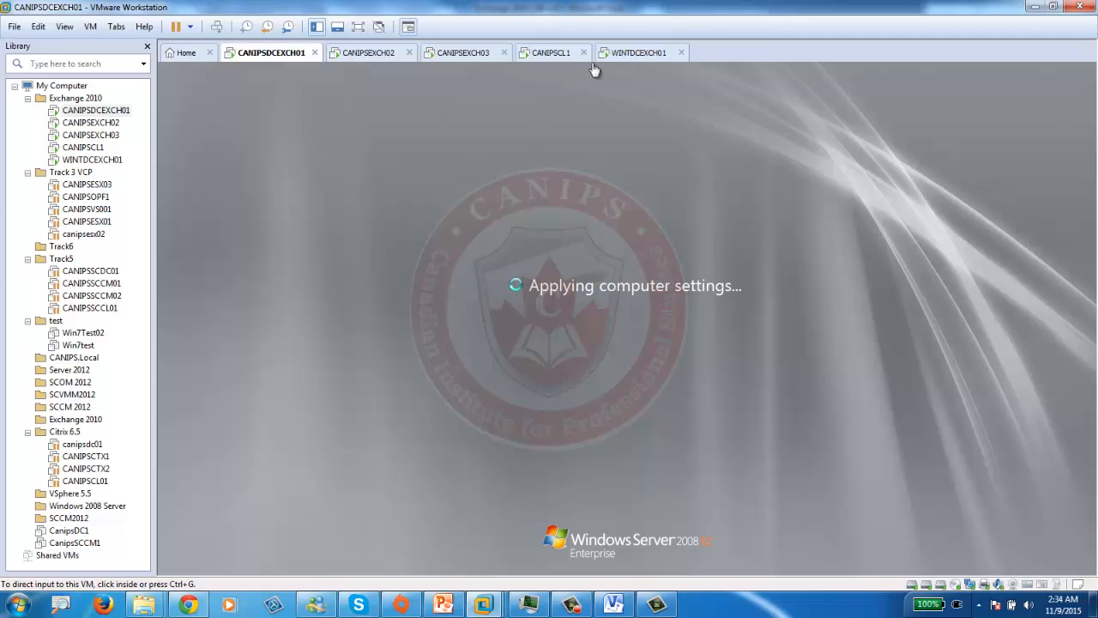
{"action": "left_click", "coordinate": [637, 53]}
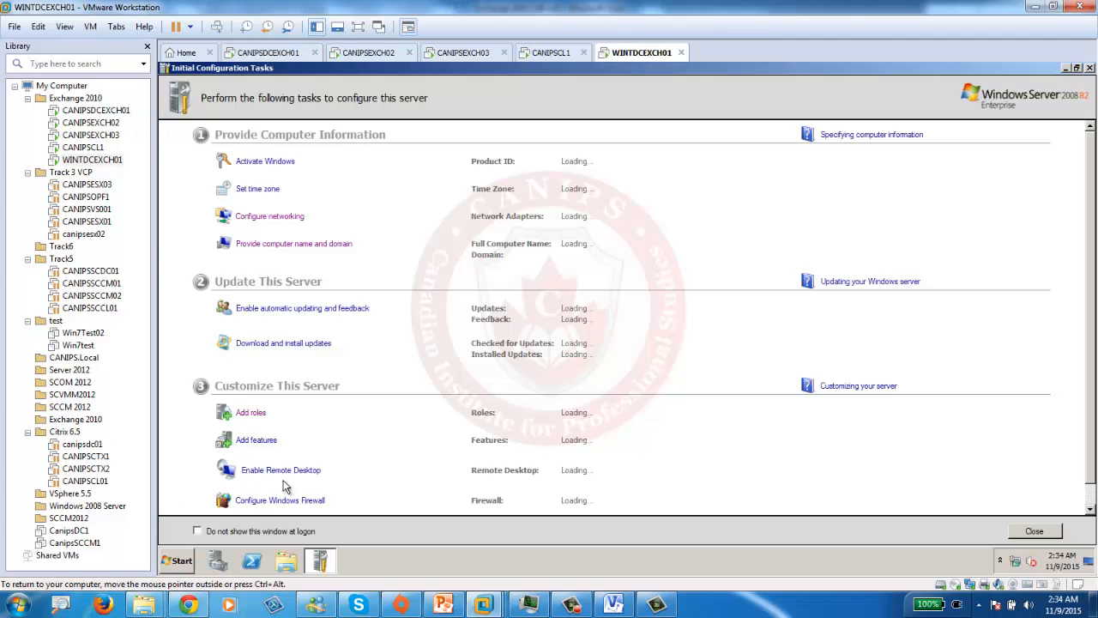
{"action": "left_click", "coordinate": [178, 564]}
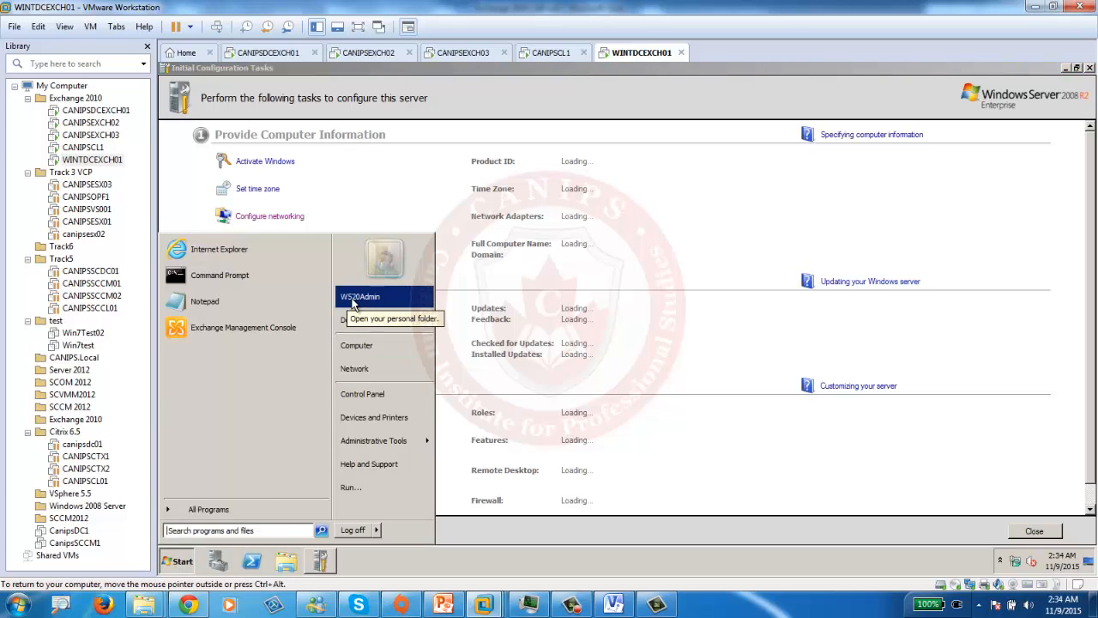
{"action": "left_click", "coordinate": [376, 531]}
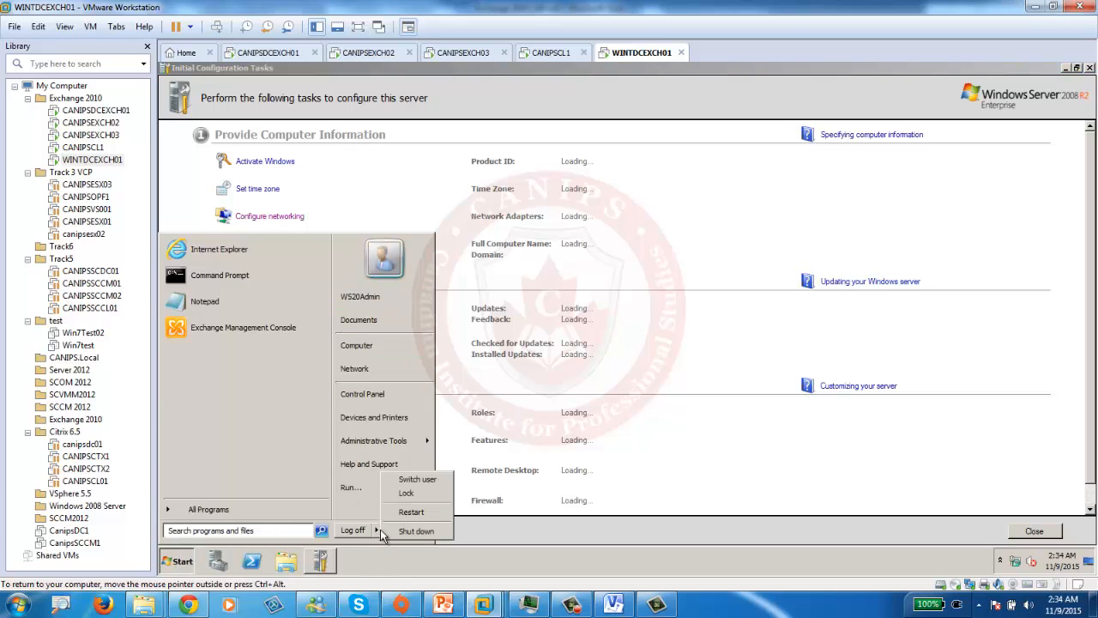
{"action": "left_click", "coordinate": [354, 530]}
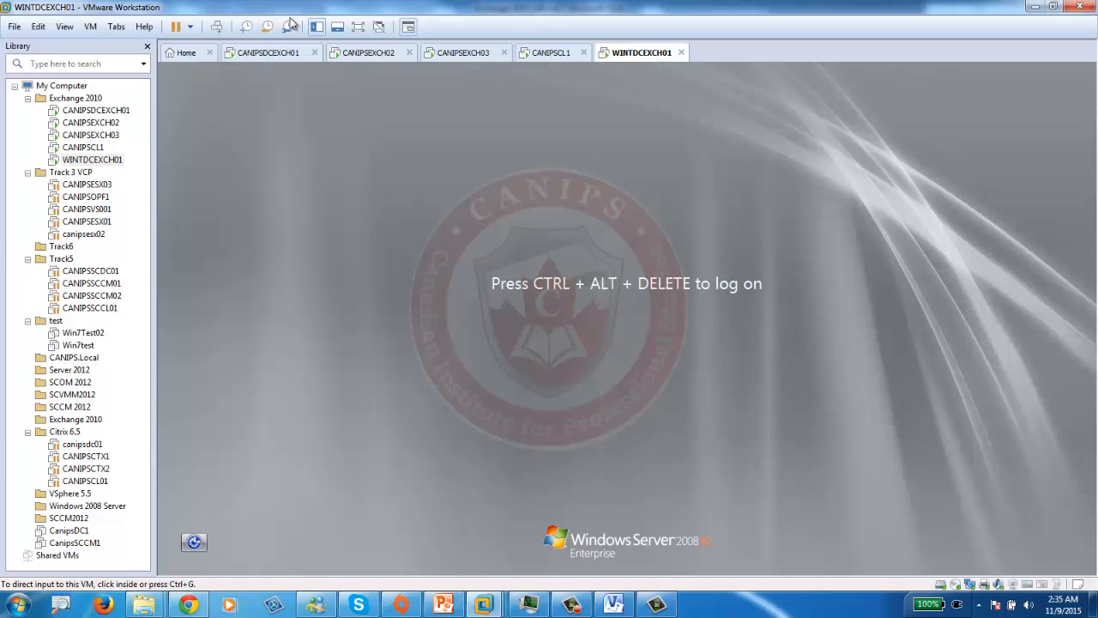
- Send Ctrl+Alt+Del, choose Other User, and enter the WINT domain administrator user name
{"action": "left_click", "coordinate": [215, 29]}
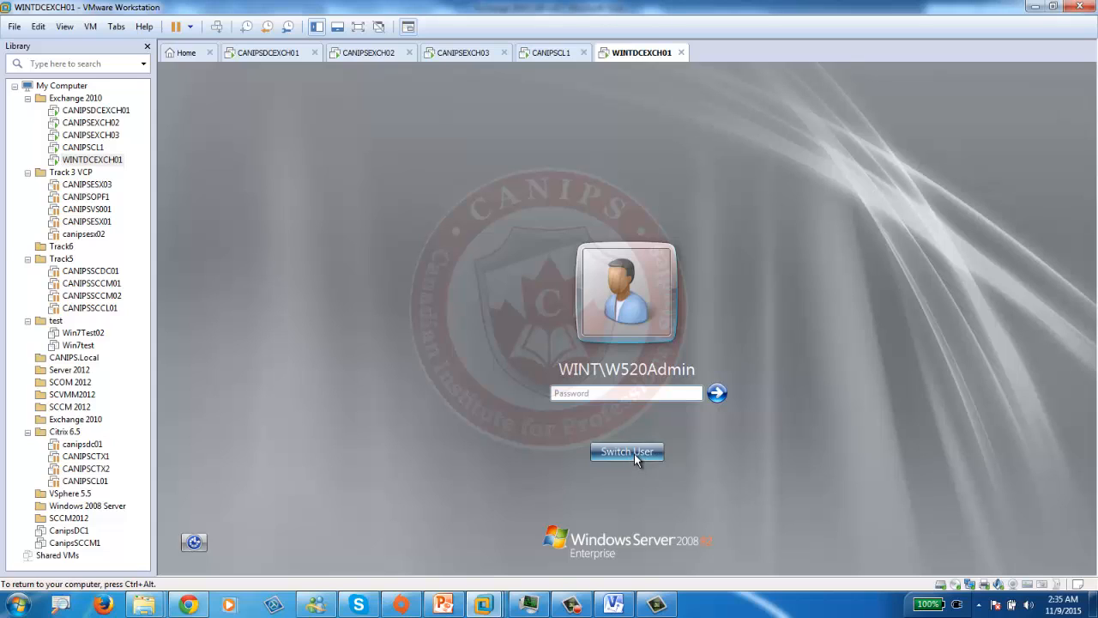
{"action": "left_click", "coordinate": [634, 453]}
{"action": "left_click", "coordinate": [690, 358]}
{"action": "left_click", "coordinate": [578, 354]}
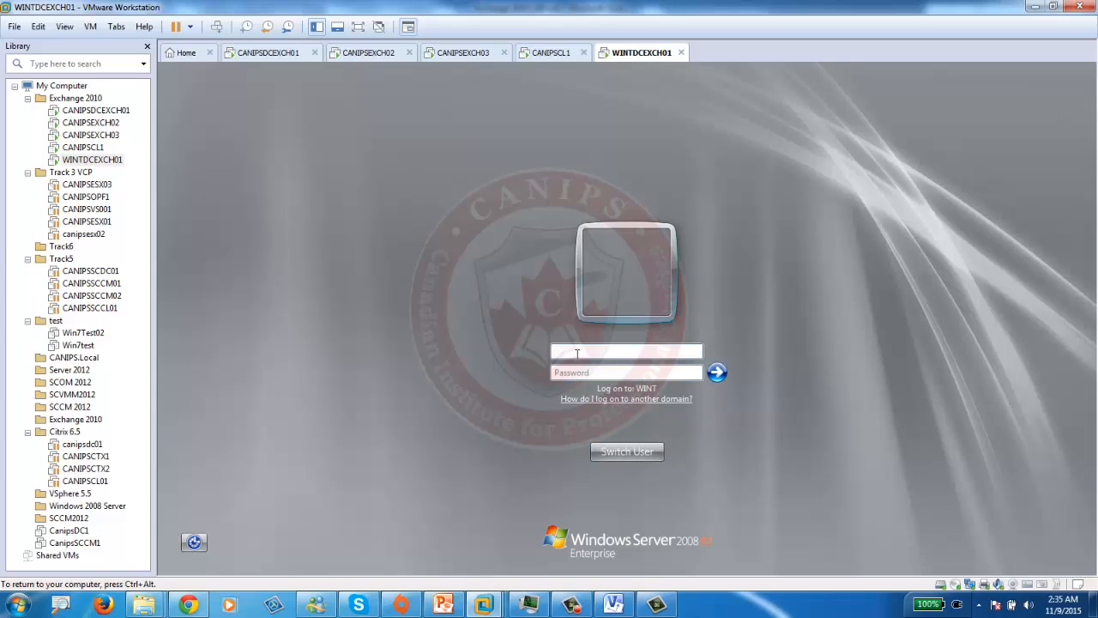
{"action": "type", "text": "wint\\administrator"}
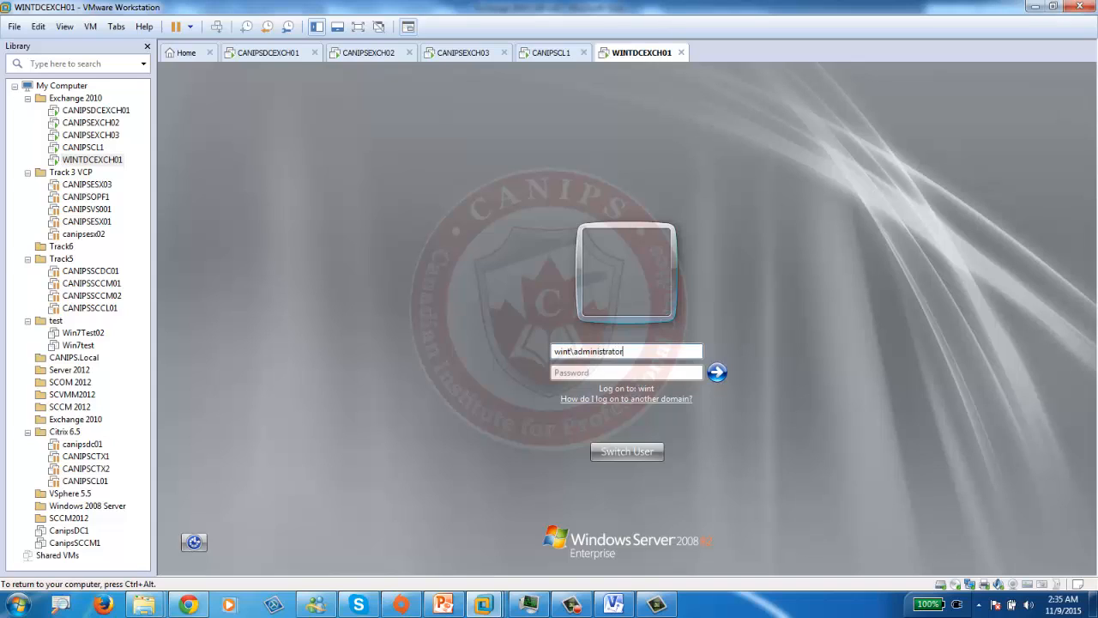
{"action": "key", "text": "Tab"}
- Enter the administrator password to log on, start Exchange Management Console, then view CANIPSDCEXCH01
{"action": "type", "text": "••"}
{"action": "key", "text": "Return"}
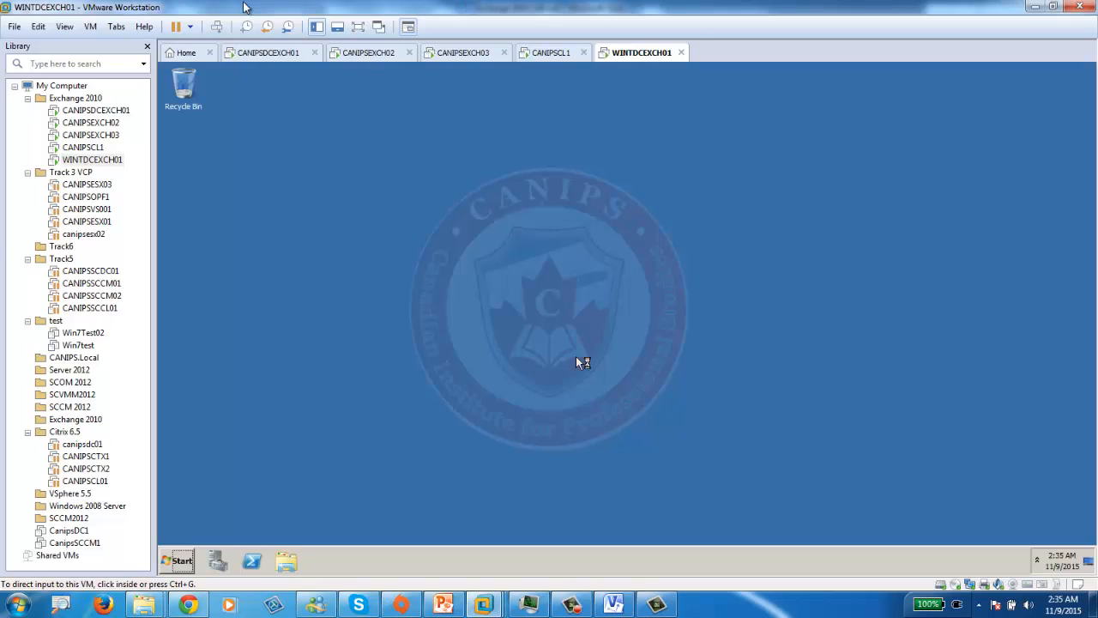
{"action": "left_click", "coordinate": [267, 54]}
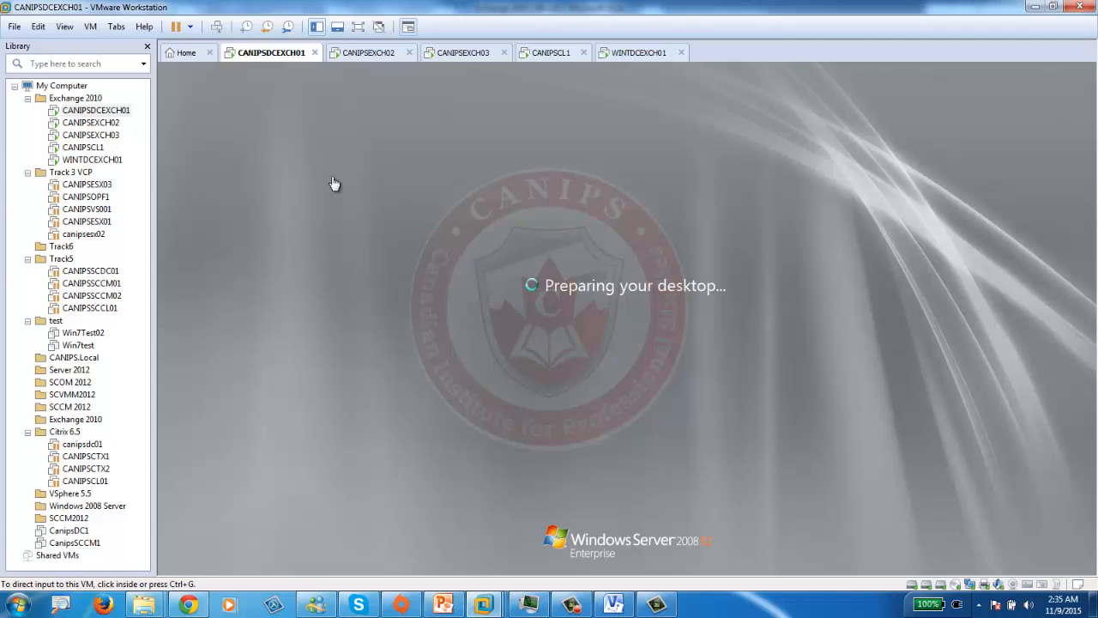
{"action": "left_click", "coordinate": [630, 53]}
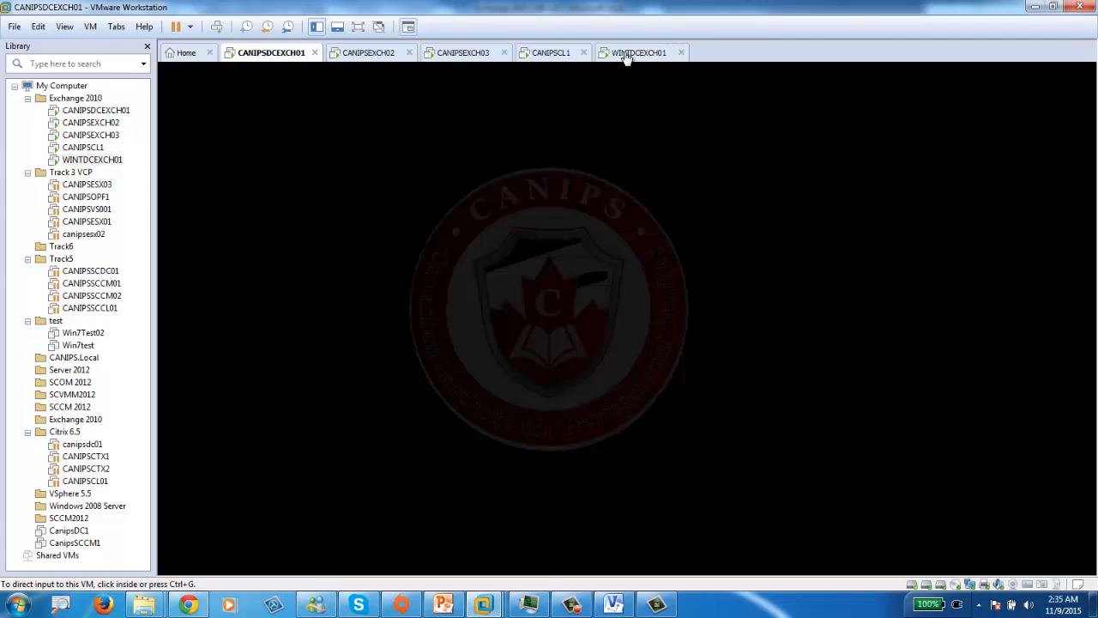
{"action": "left_click", "coordinate": [195, 561]}
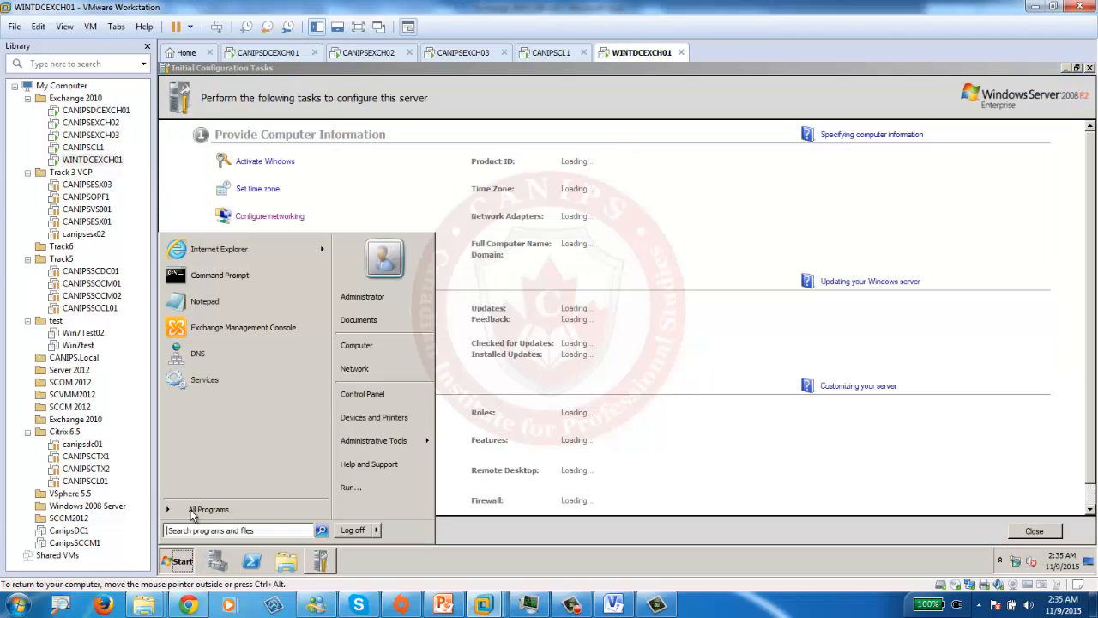
{"action": "left_click", "coordinate": [236, 327]}
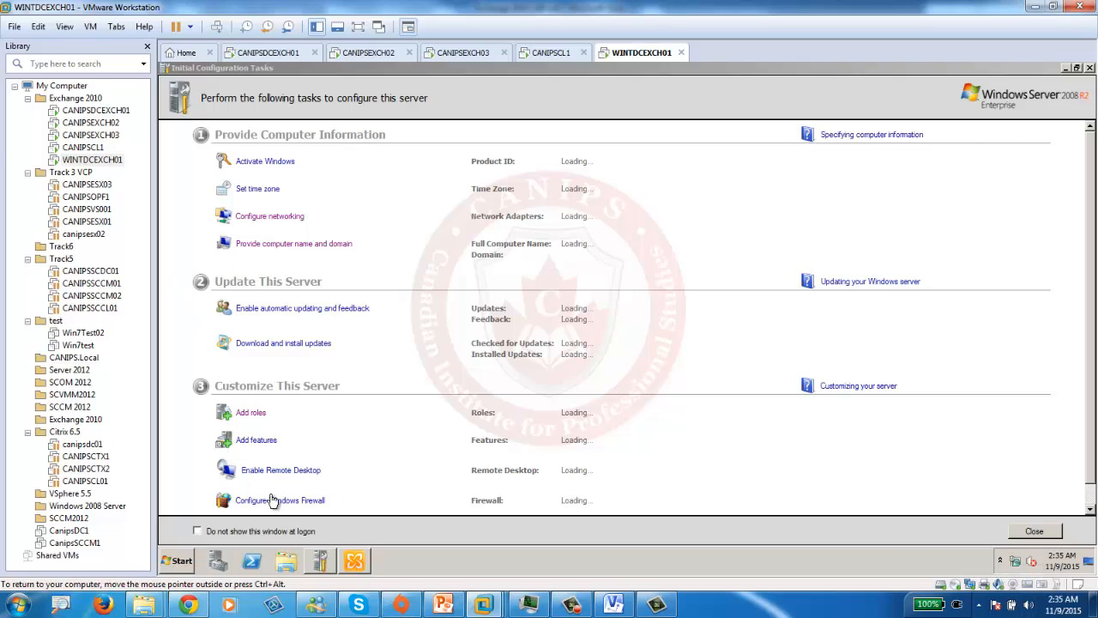
{"action": "left_click", "coordinate": [182, 448]}
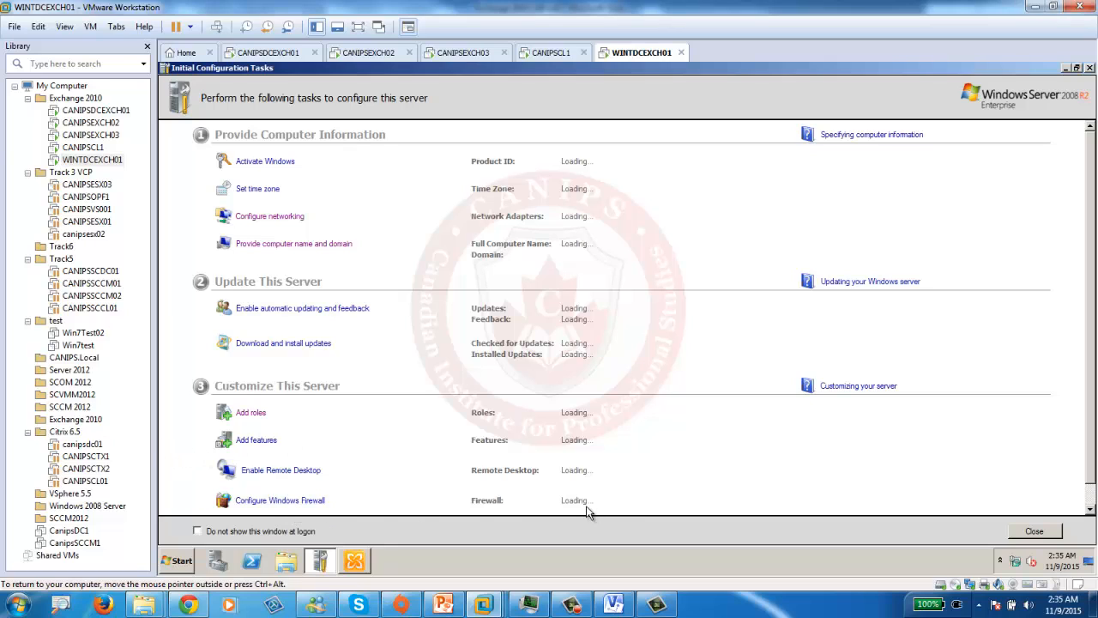
{"action": "left_click", "coordinate": [273, 55]}
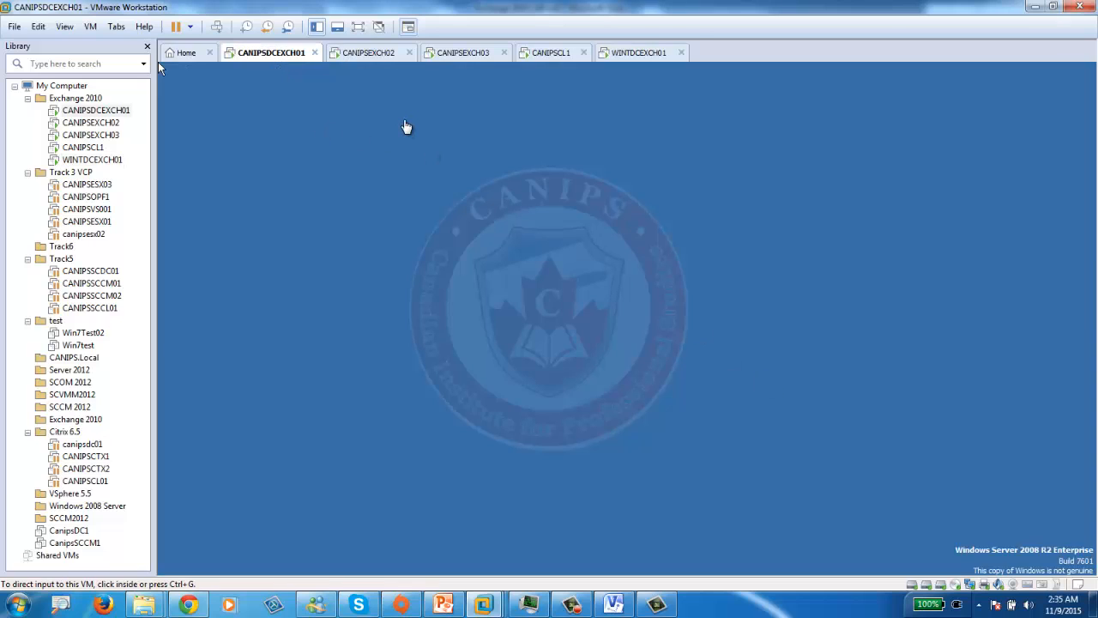
- Move WINTDCEXCH01's Exchange console aside and check on the CANIPSDCEXCH01 machine
{"action": "left_click", "coordinate": [642, 52]}
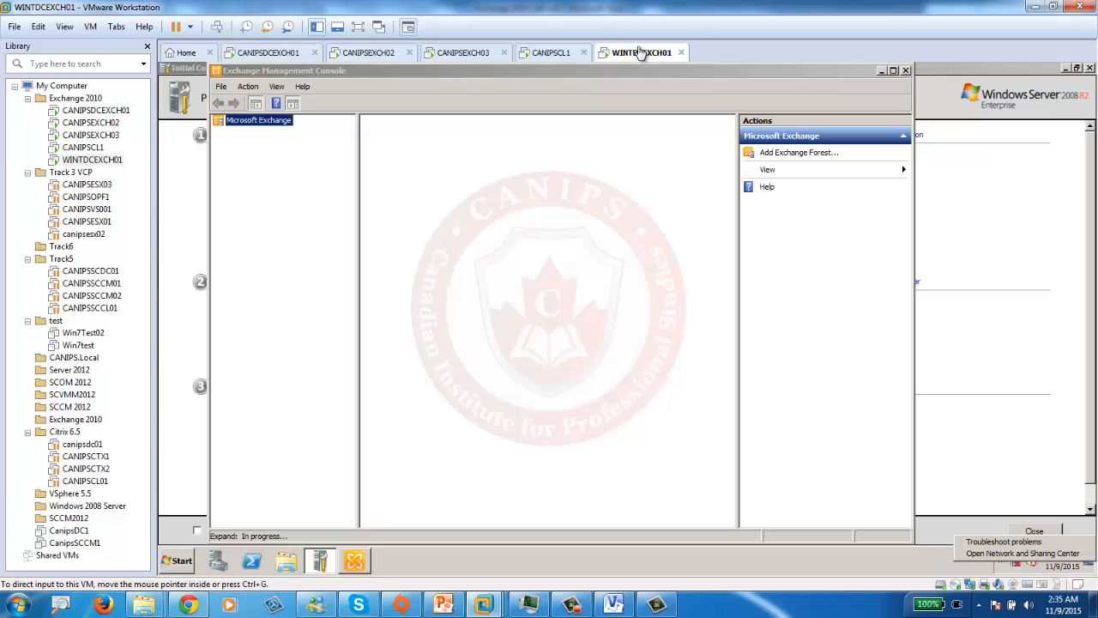
{"action": "left_click_drag", "start_coordinate": [337, 71], "coordinate": [498, 76]}
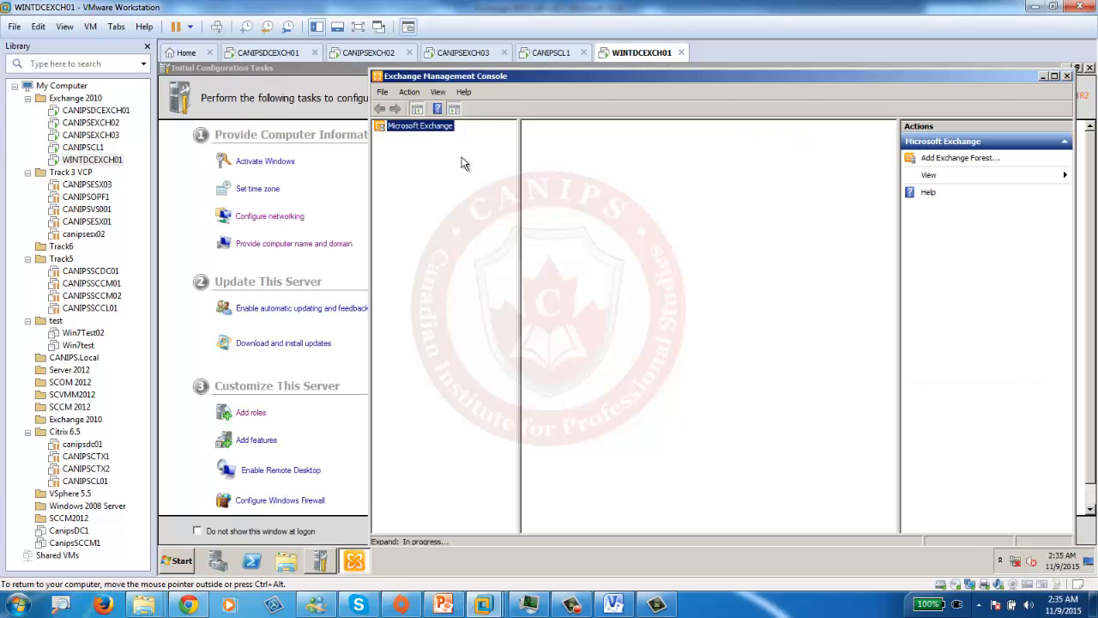
{"action": "left_click", "coordinate": [173, 474]}
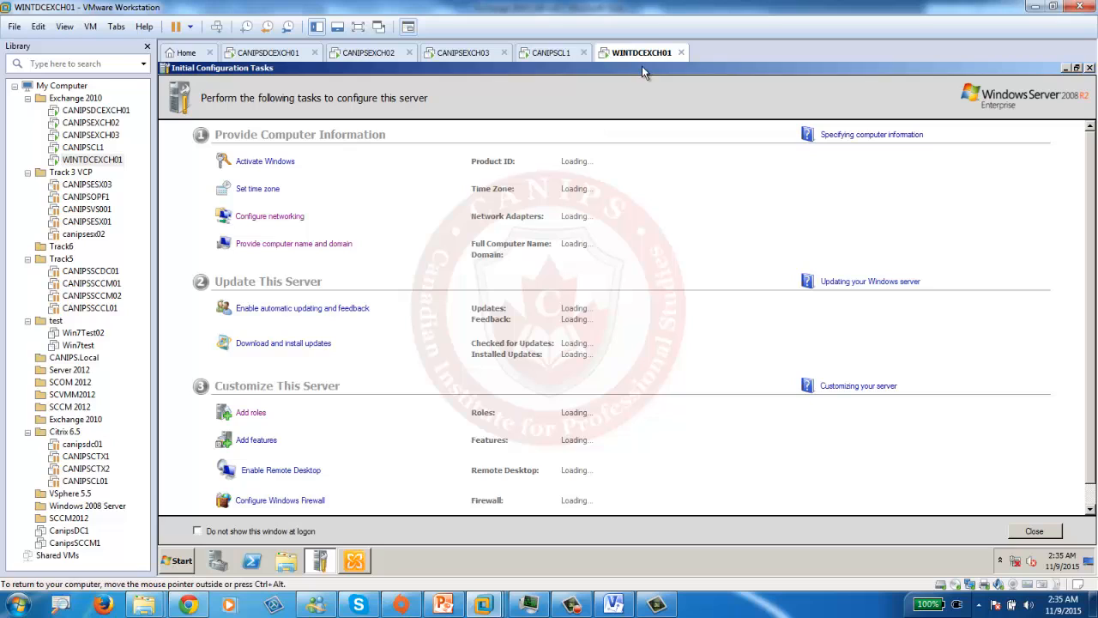
{"action": "left_click", "coordinate": [287, 56]}
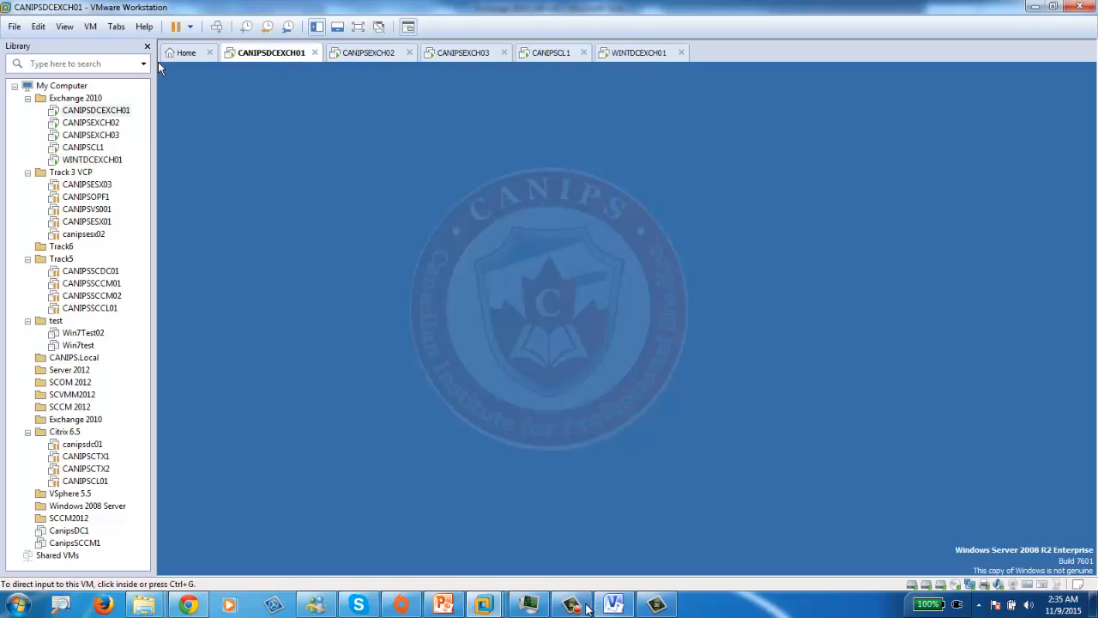
{"action": "left_click", "coordinate": [572, 605]}
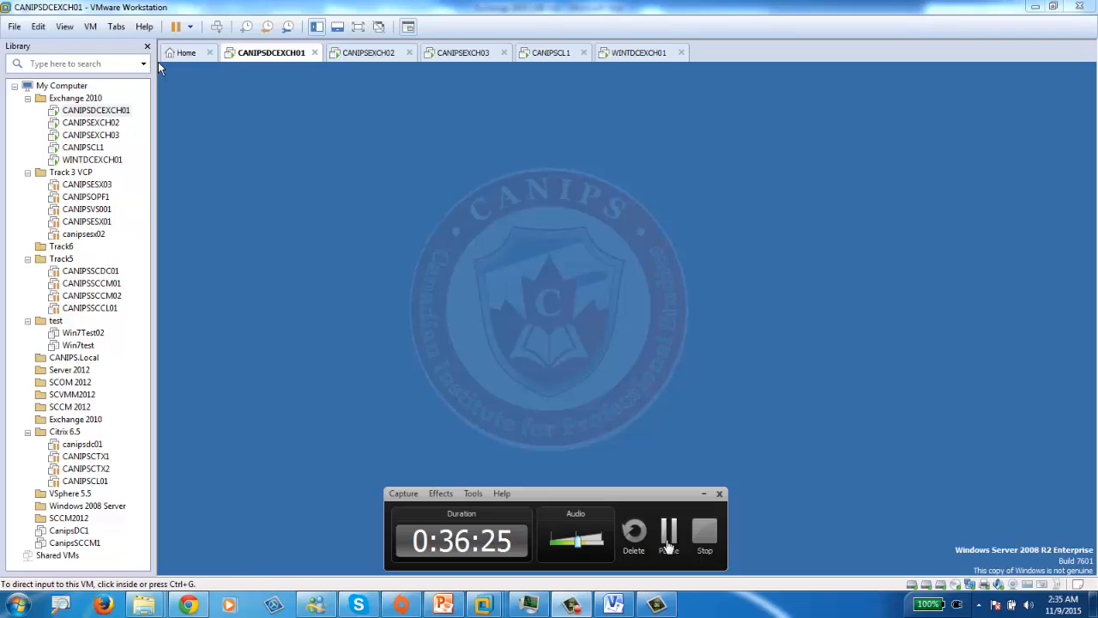
{"action": "left_click", "coordinate": [668, 547]}
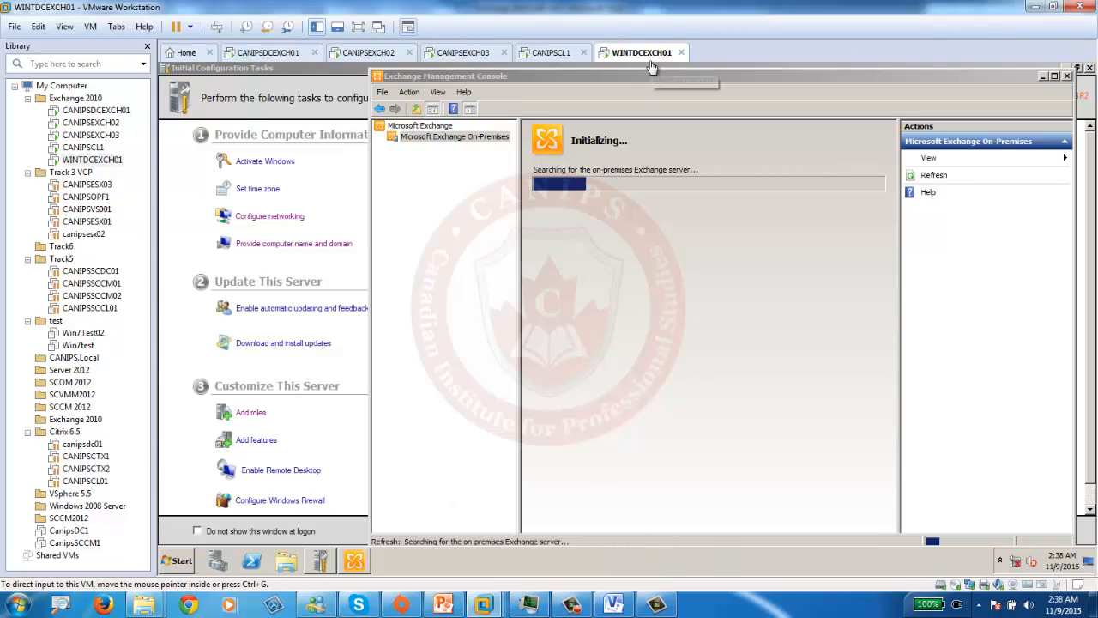
{"action": "left_click", "coordinate": [257, 53]}
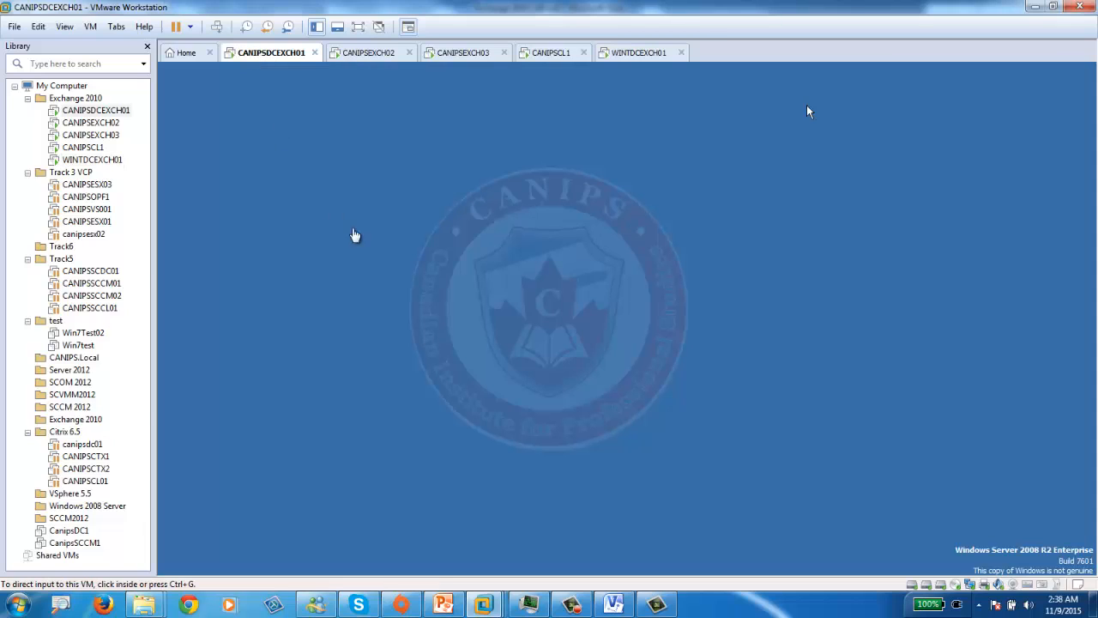
{"action": "left_click", "coordinate": [806, 111]}
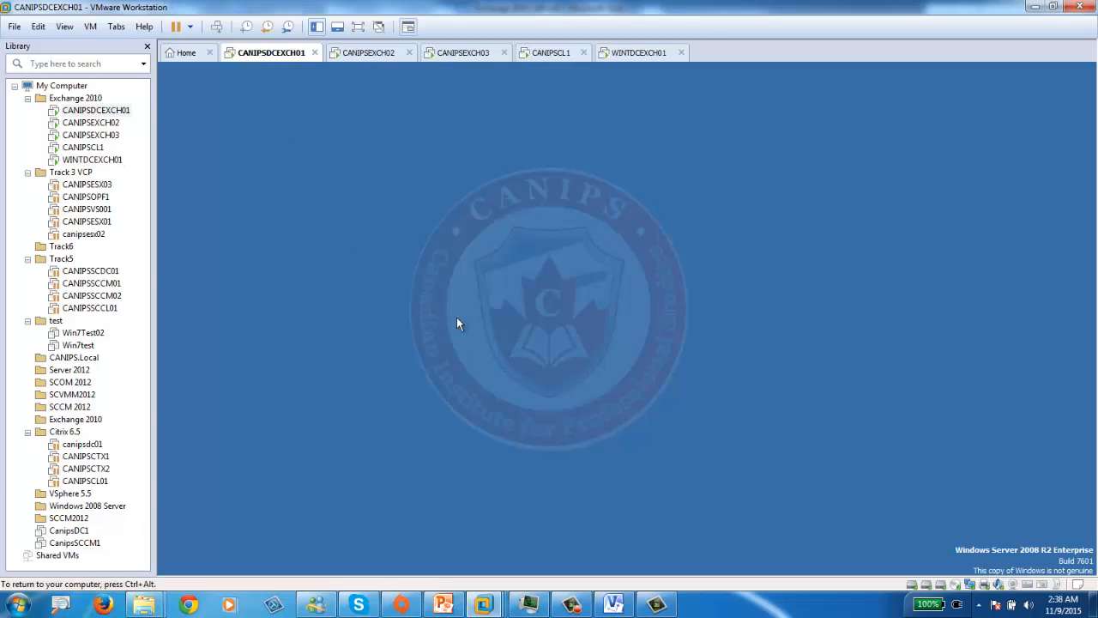
- Maximize the Exchange Management Console to fill the WINTDCEXCH01 screen
{"action": "left_click", "coordinate": [627, 52]}
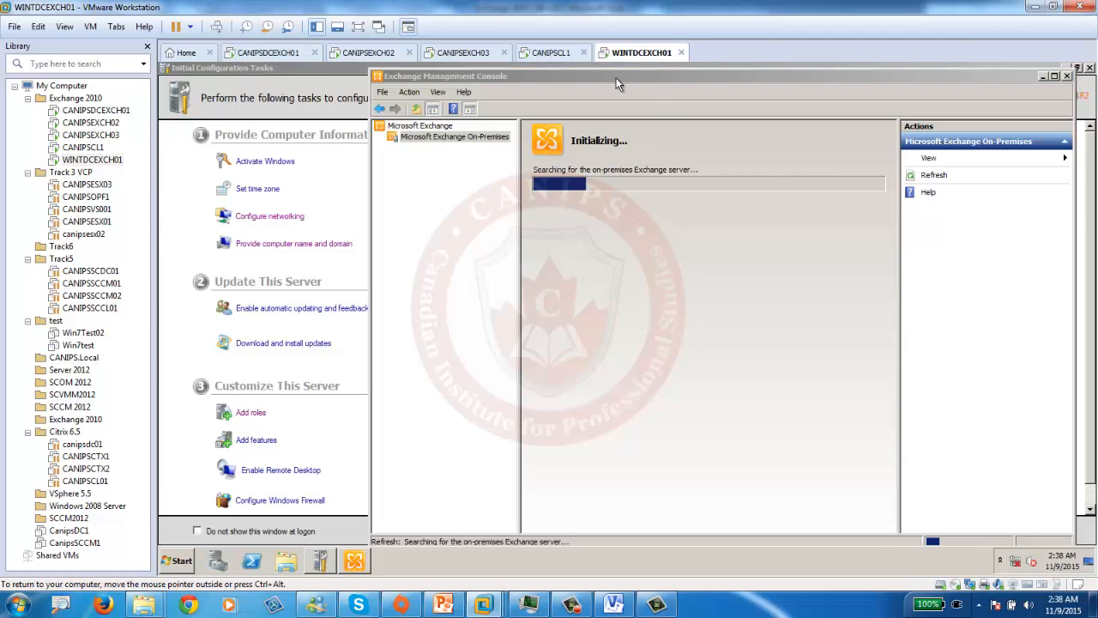
{"action": "left_click_drag", "start_coordinate": [615, 71], "coordinate": [534, 81]}
{"action": "double_click", "coordinate": [533, 77]}
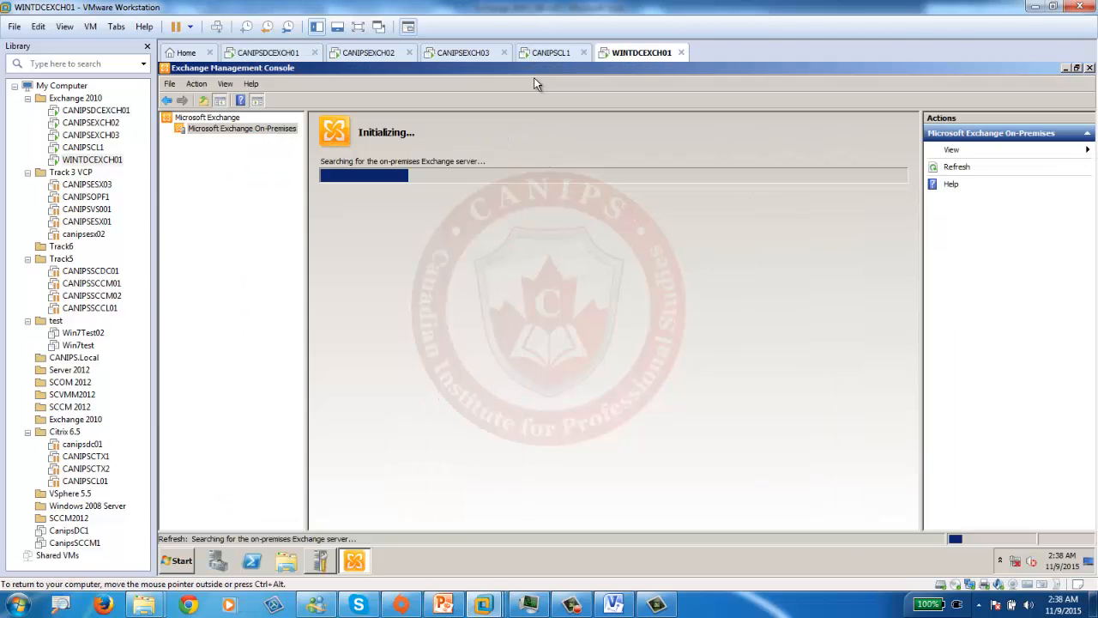
{"action": "left_click", "coordinate": [177, 561]}
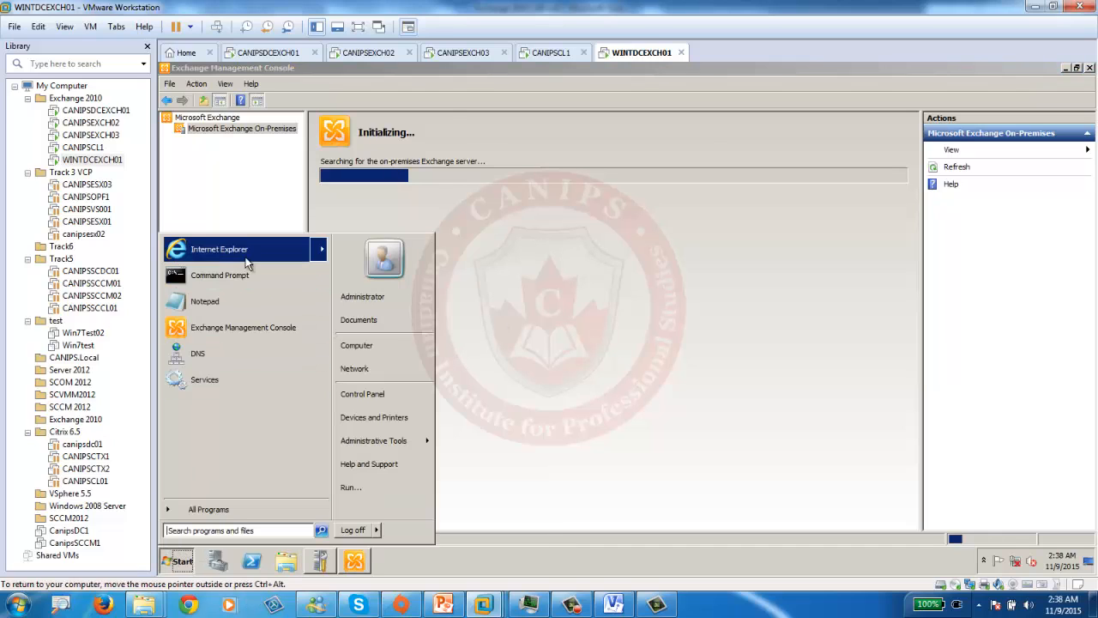
{"action": "left_click", "coordinate": [316, 298]}
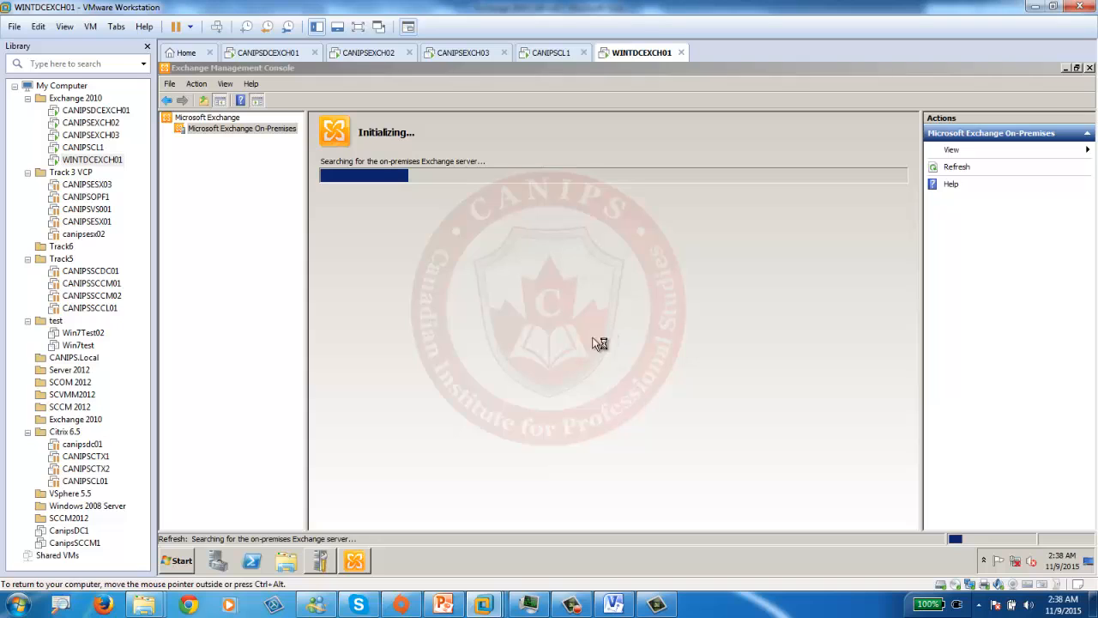
{"action": "left_click", "coordinate": [257, 54]}
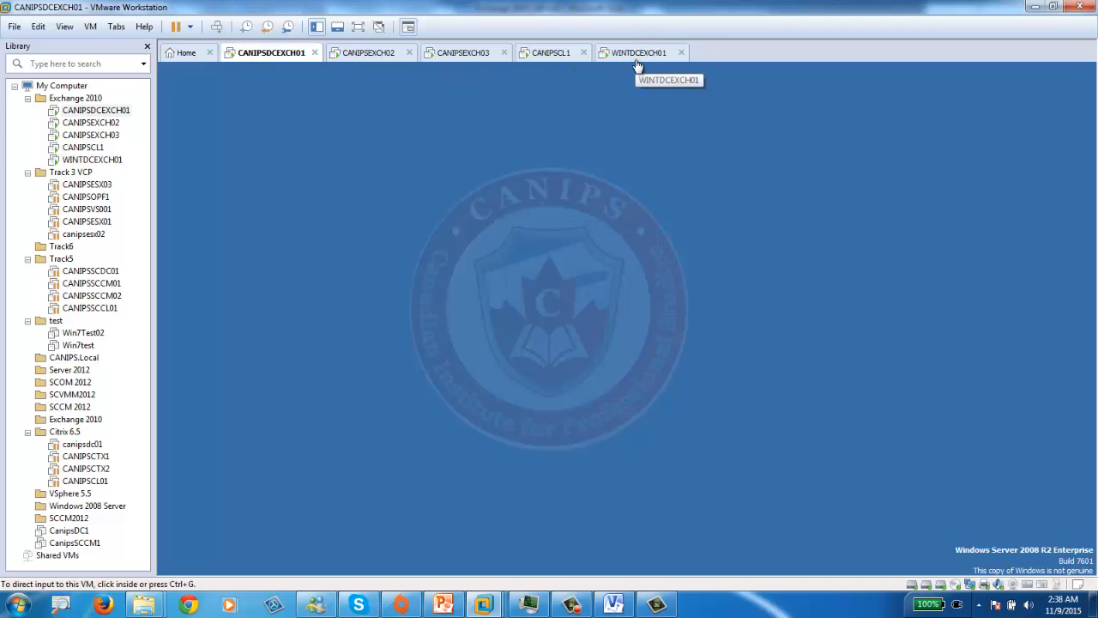
{"action": "left_click", "coordinate": [637, 56]}
- Check CPU and memory load in Task Manager on both the server and the host
{"action": "right_click", "coordinate": [626, 563]}
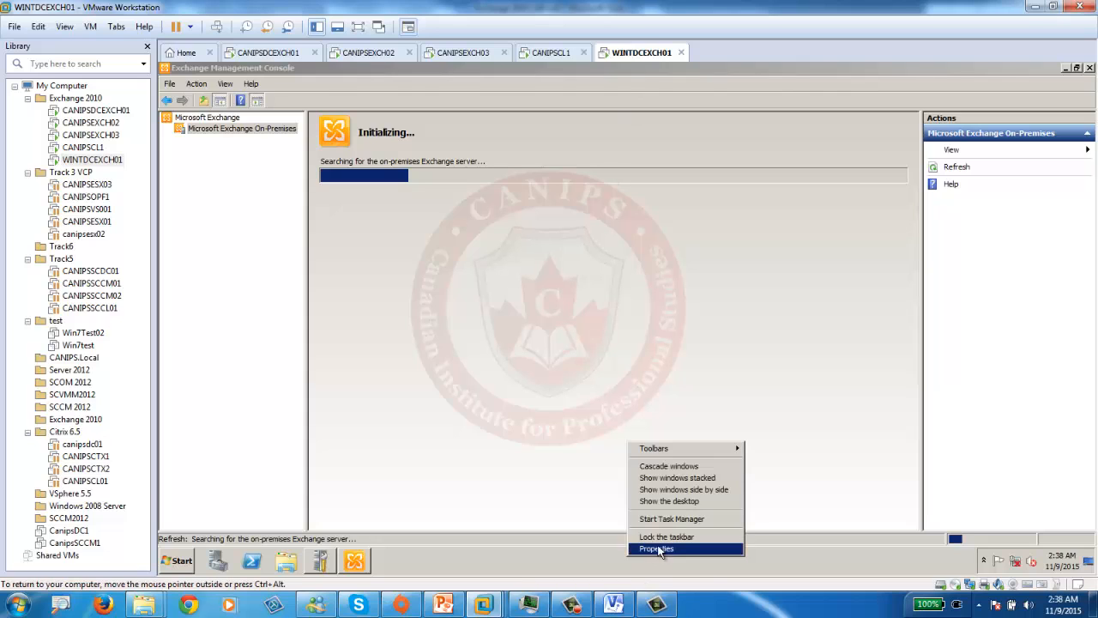
{"action": "left_click", "coordinate": [716, 520]}
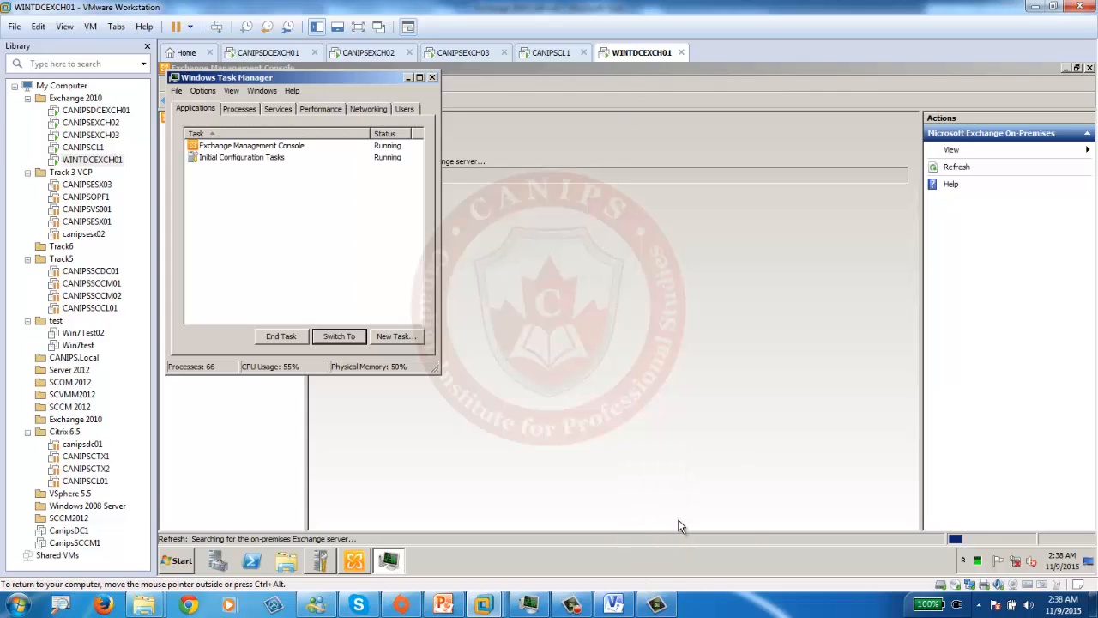
{"action": "left_click", "coordinate": [320, 109]}
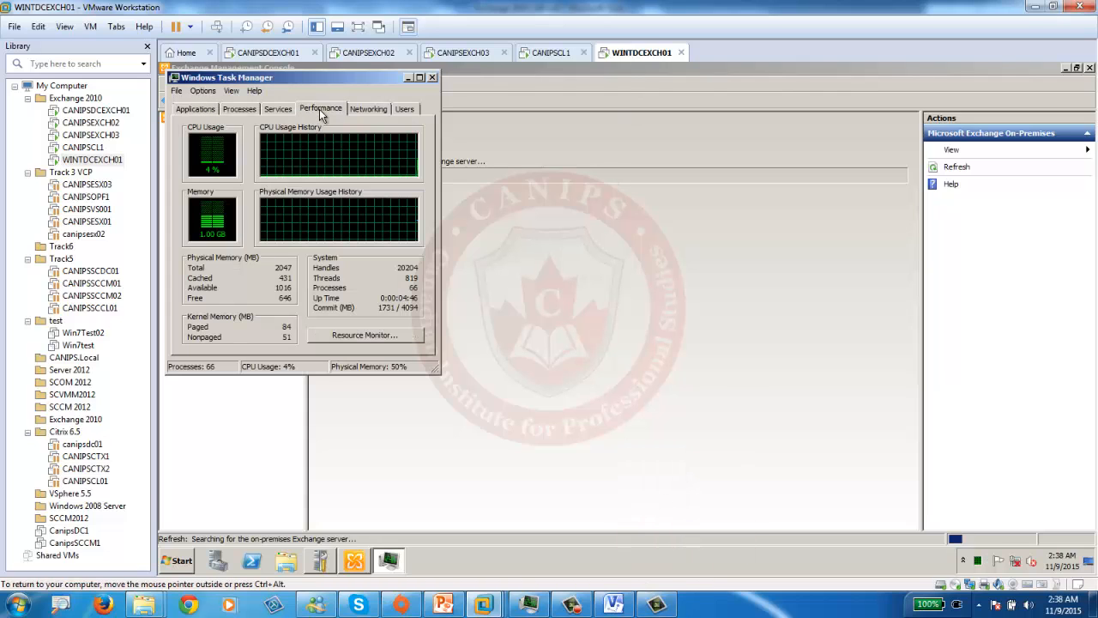
{"action": "left_click", "coordinate": [406, 76]}
{"action": "right_click", "coordinate": [712, 605]}
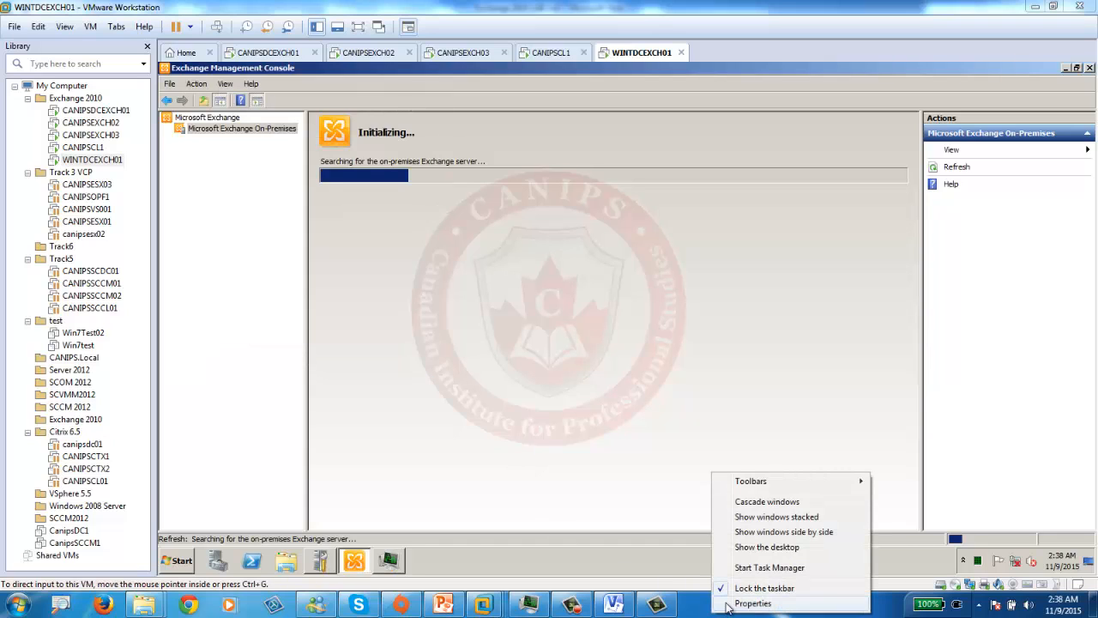
{"action": "left_click", "coordinate": [769, 567]}
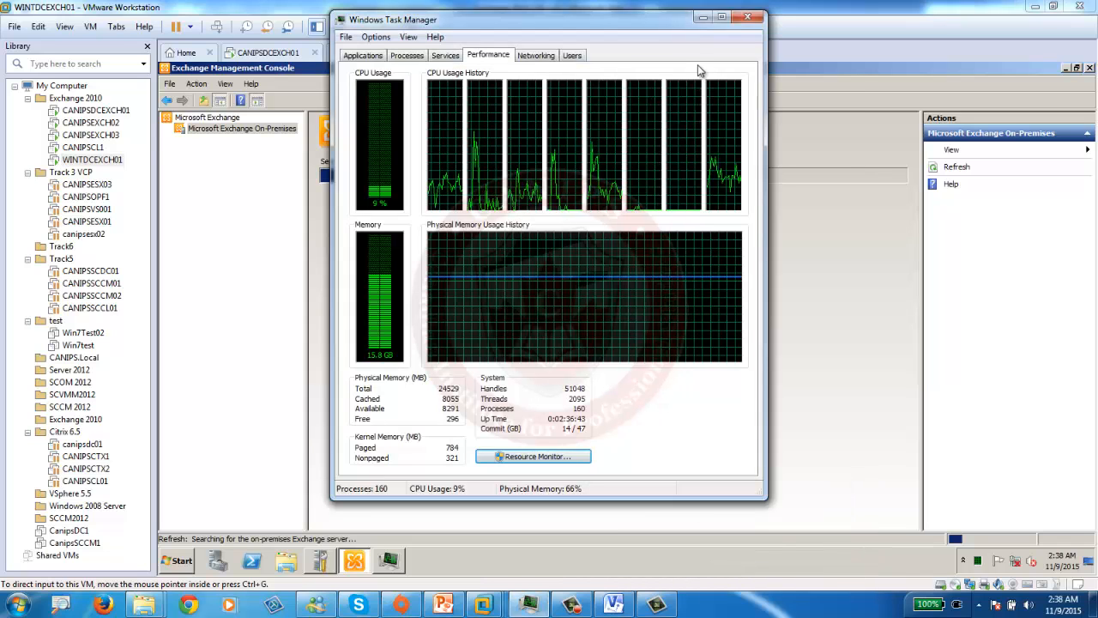
{"action": "left_click", "coordinate": [703, 17]}
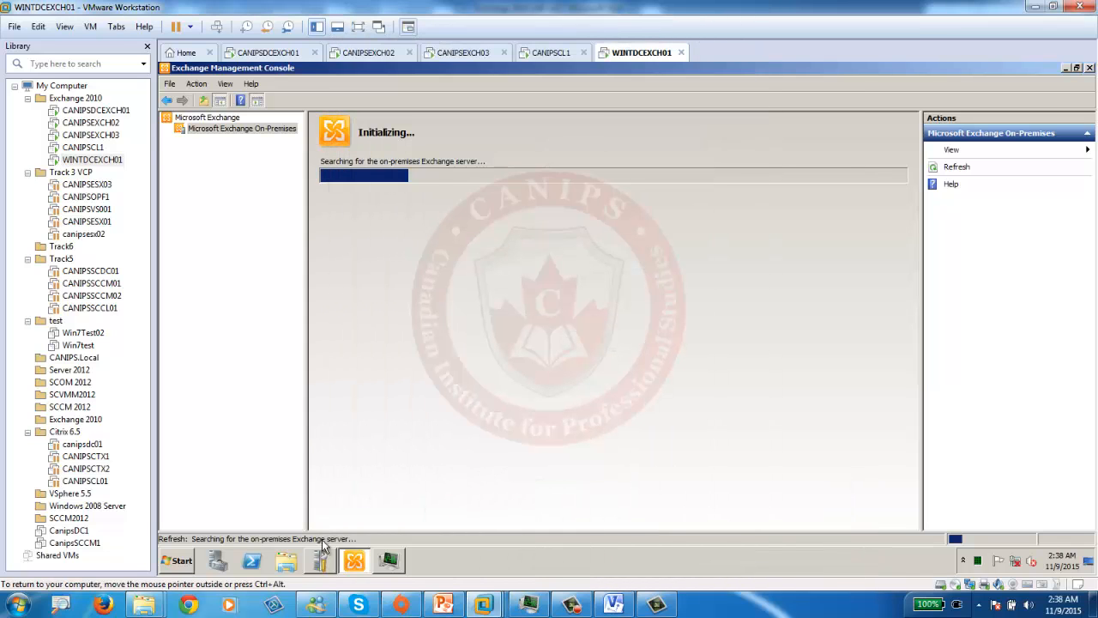
- Launch Internet Explorer in the guest, then switch to the CANIPSEXCH03 machine
{"action": "left_click", "coordinate": [177, 560]}
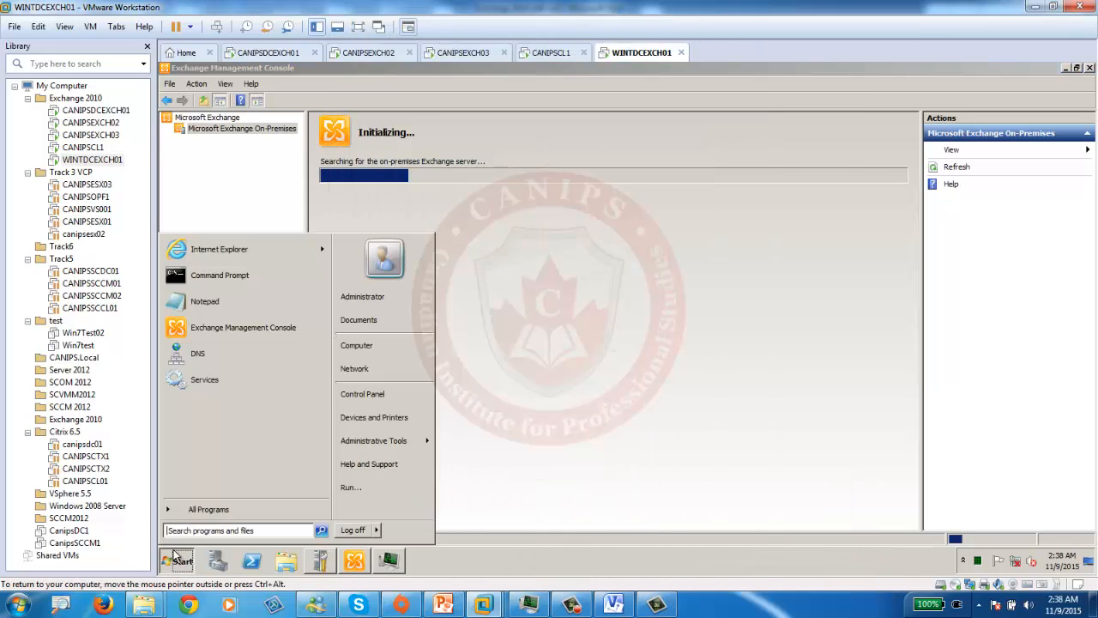
{"action": "left_click", "coordinate": [264, 250]}
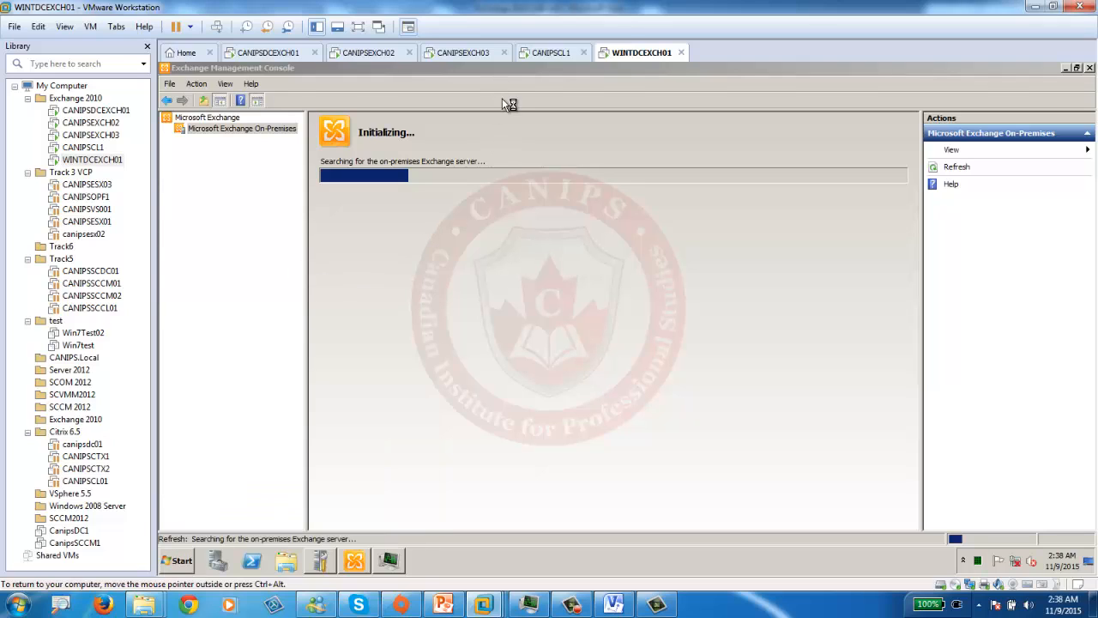
{"action": "left_click", "coordinate": [466, 52]}
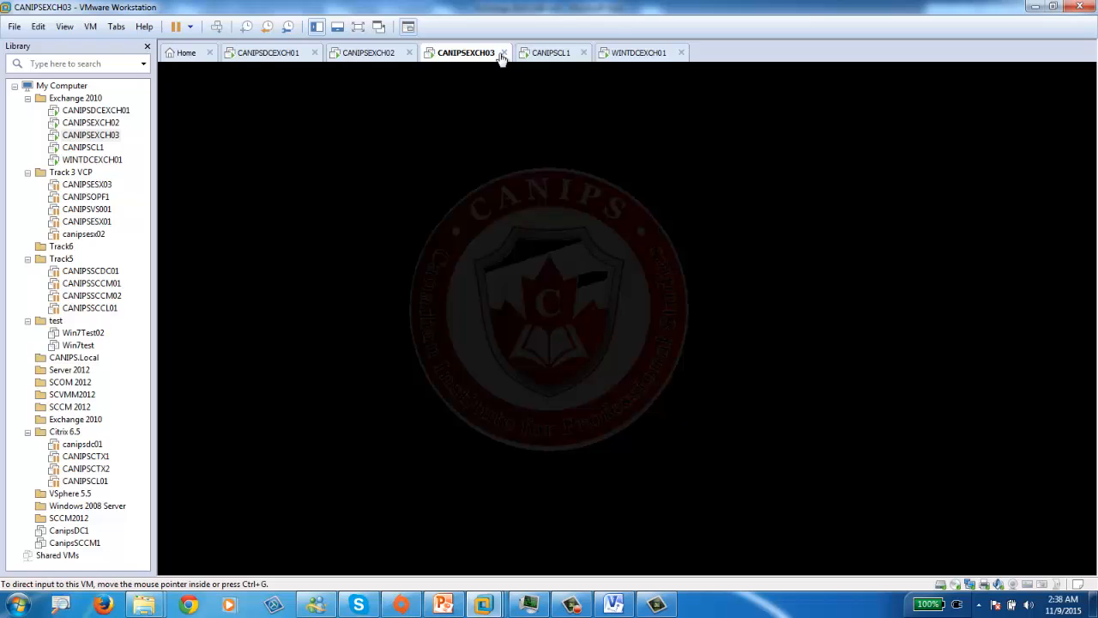
- Suspend and close the CANIPSEXCH03 virtual machine, moving to the CANIPSDCEXCH01 tab
{"action": "left_click", "coordinate": [506, 52]}
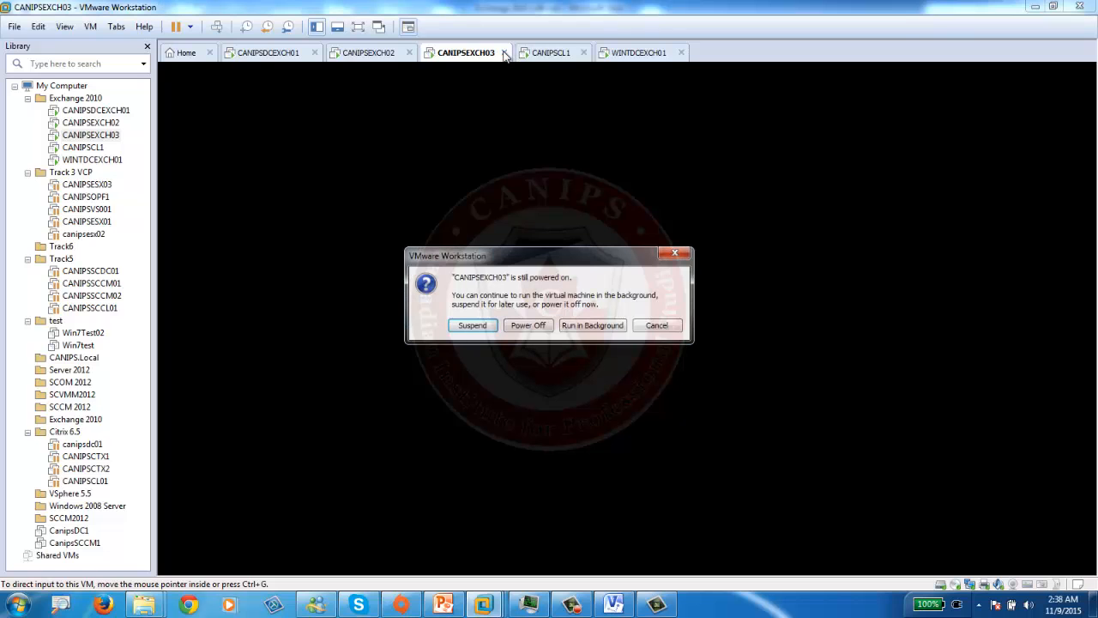
{"action": "left_click", "coordinate": [472, 325]}
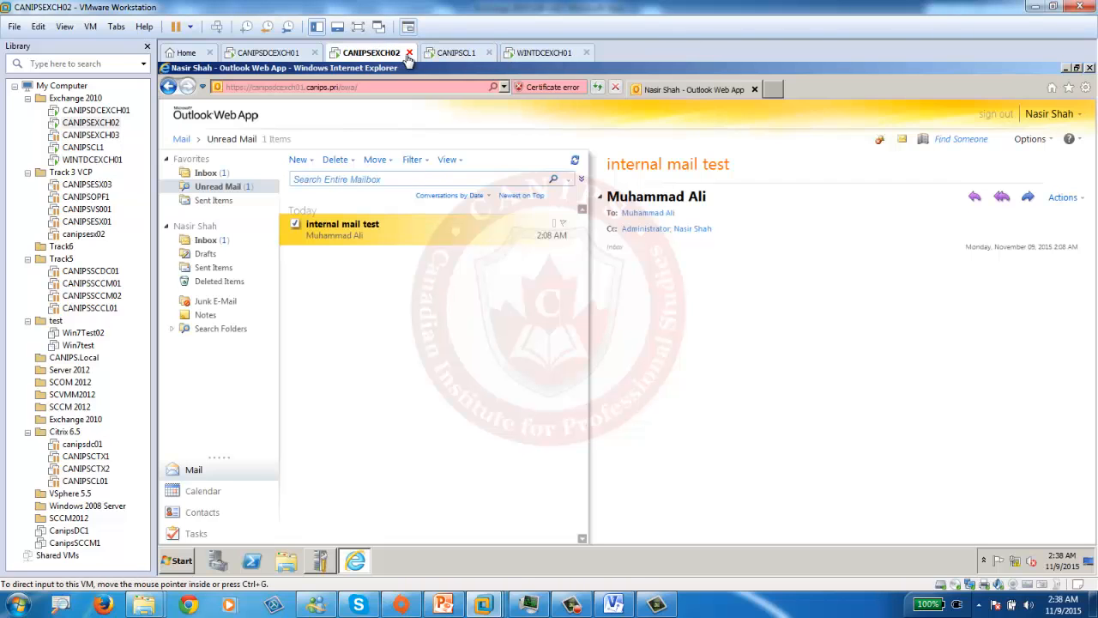
{"action": "left_click", "coordinate": [254, 53]}
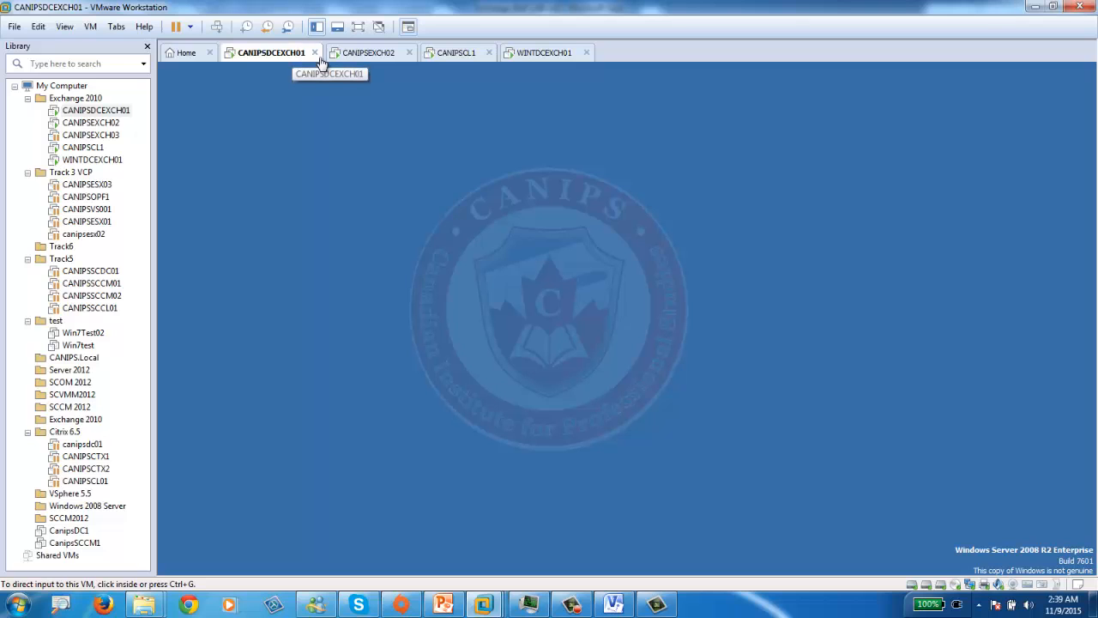
- Launch Internet Explorer on WINTDCEXCH01, then cycle back to the CANIPSDCEXCH01 console
{"action": "left_click", "coordinate": [527, 58]}
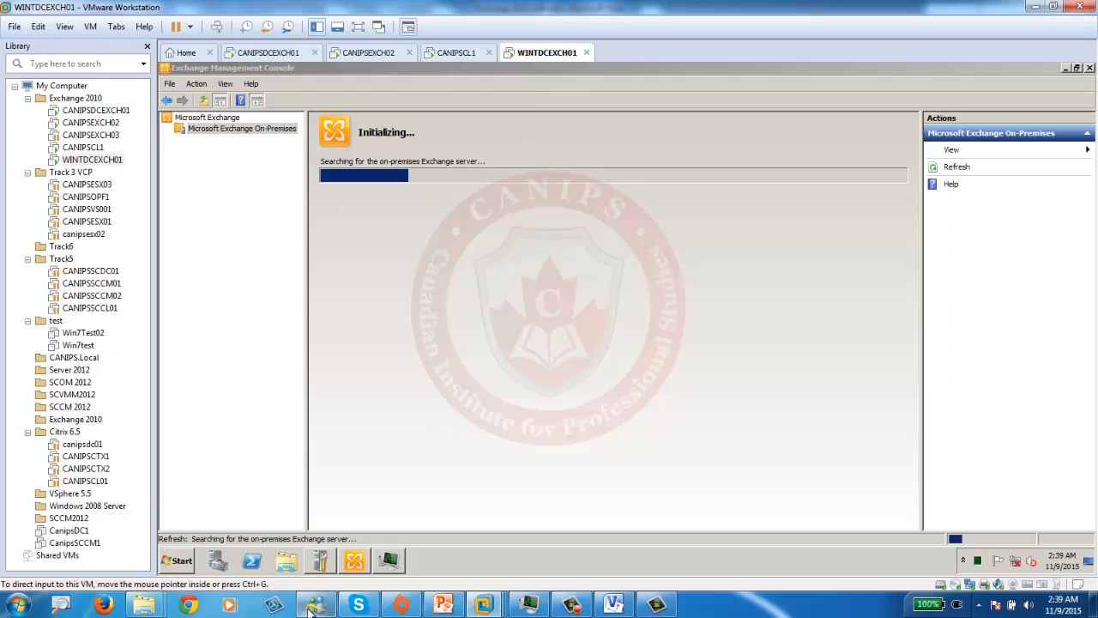
{"action": "left_click", "coordinate": [174, 564]}
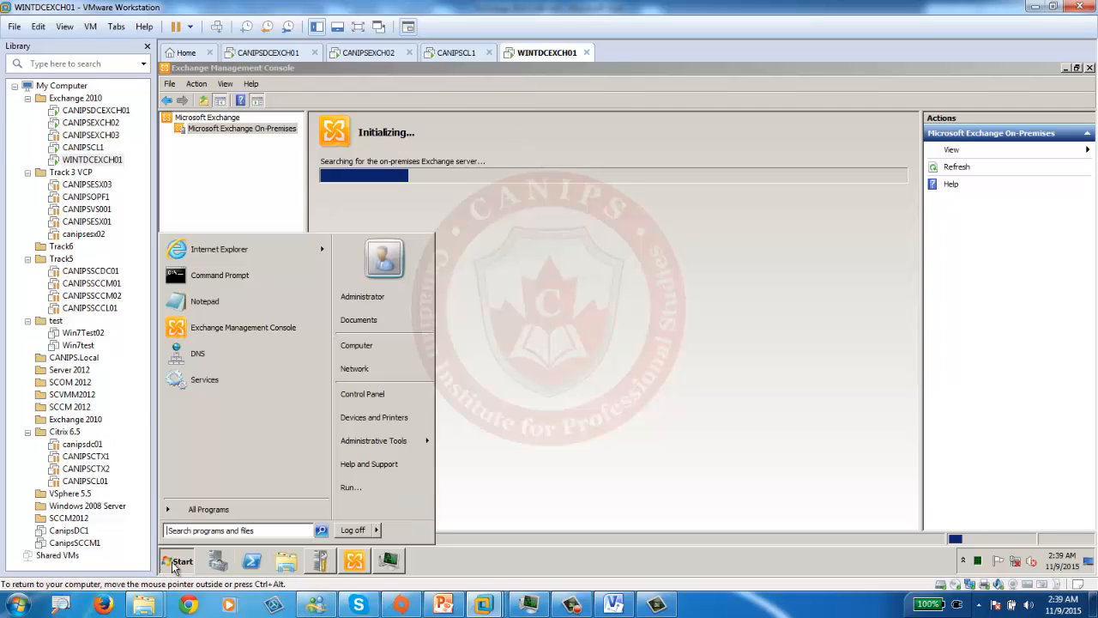
{"action": "left_click", "coordinate": [234, 256]}
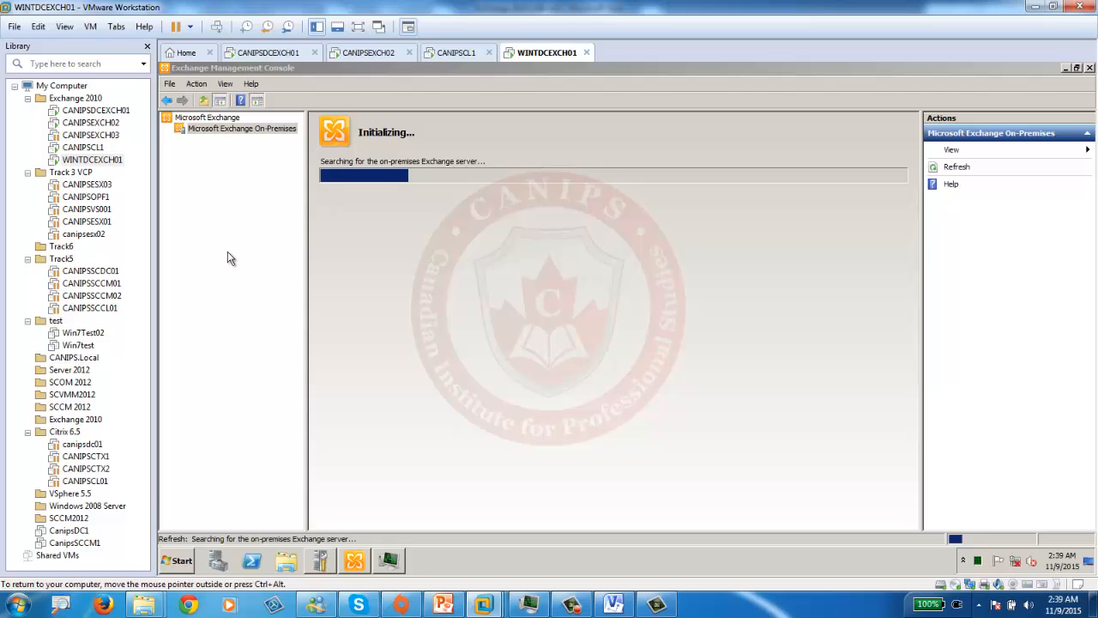
{"action": "left_click", "coordinate": [450, 54]}
{"action": "left_click", "coordinate": [339, 55]}
{"action": "left_click", "coordinate": [264, 55]}
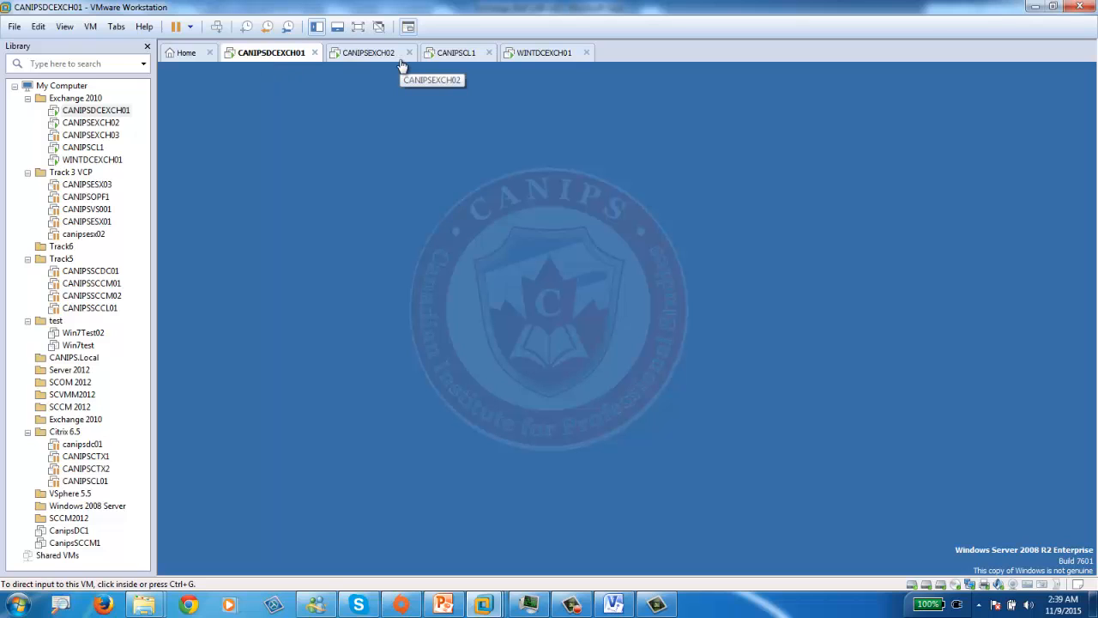
- Reload Outlook Web App on CANIPSEXCH02 and launch Exchange Management Console on CANIPSDCEXCH01
{"action": "left_click", "coordinate": [367, 53]}
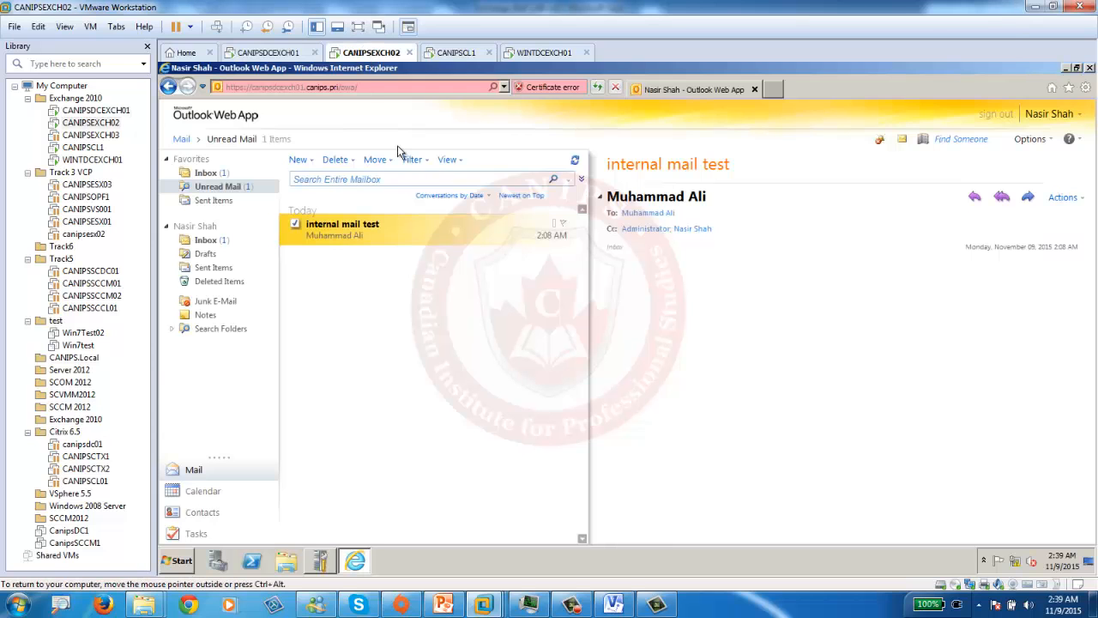
{"action": "left_click", "coordinate": [600, 89]}
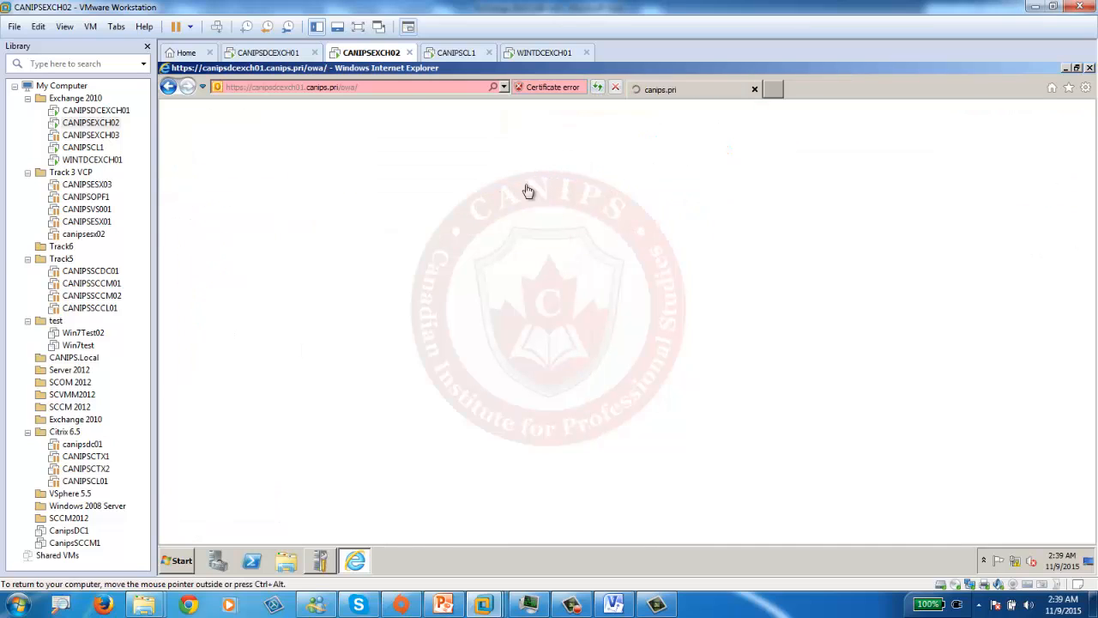
{"action": "left_click", "coordinate": [270, 54]}
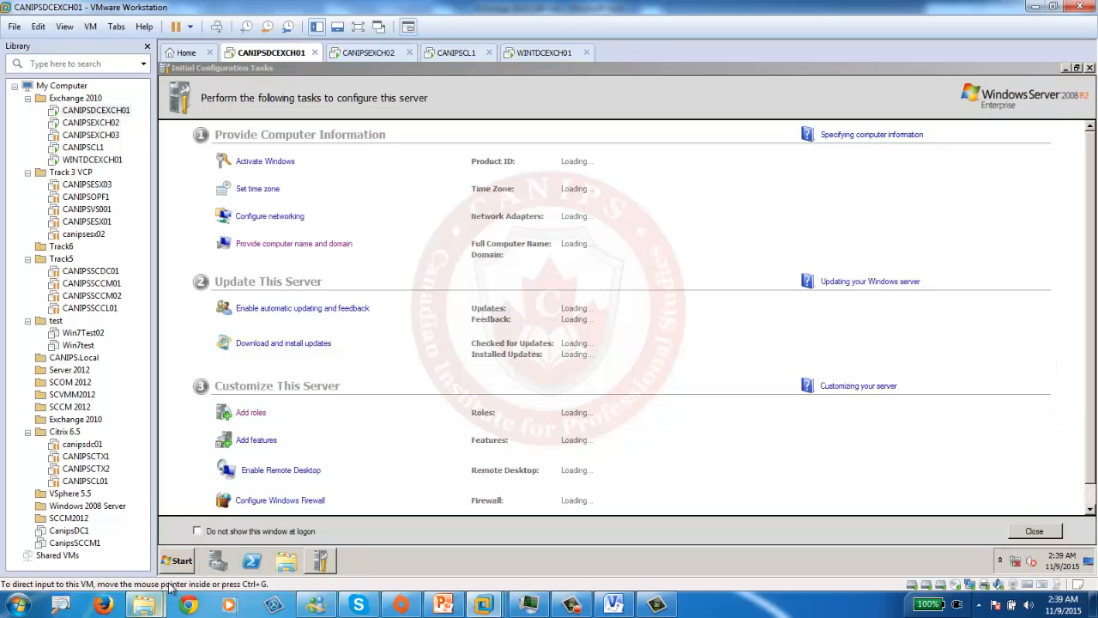
{"action": "left_click", "coordinate": [178, 560]}
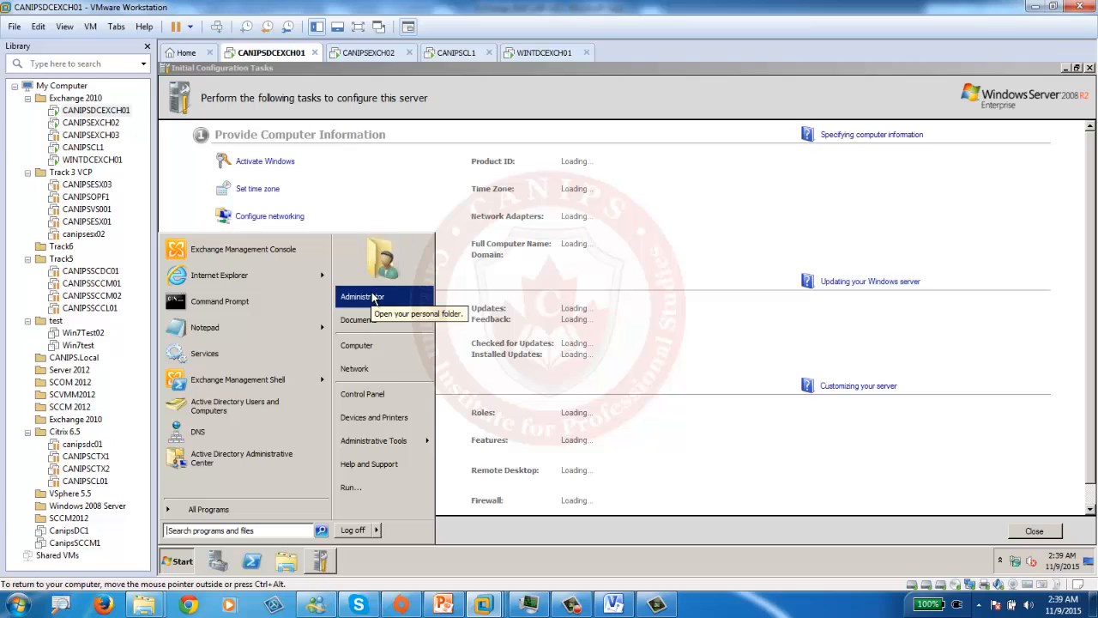
{"action": "left_click", "coordinate": [215, 258]}
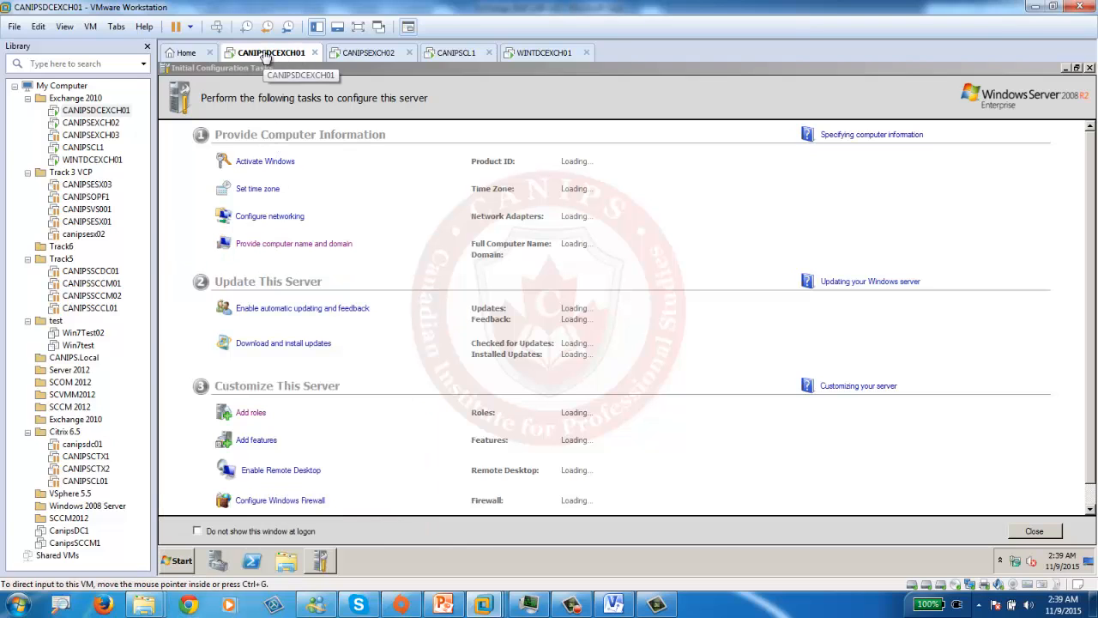
- On WINTDCEXCH01, launch Internet Explorer and hide the Initial Configuration Tasks window
{"action": "left_click", "coordinate": [529, 55]}
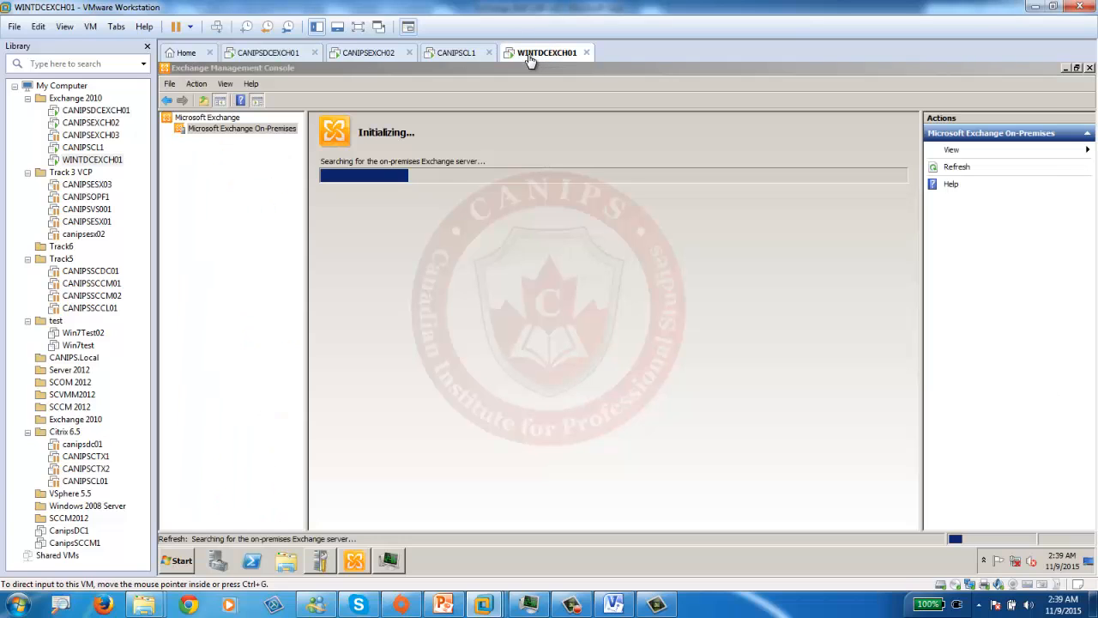
{"action": "left_click", "coordinate": [178, 561]}
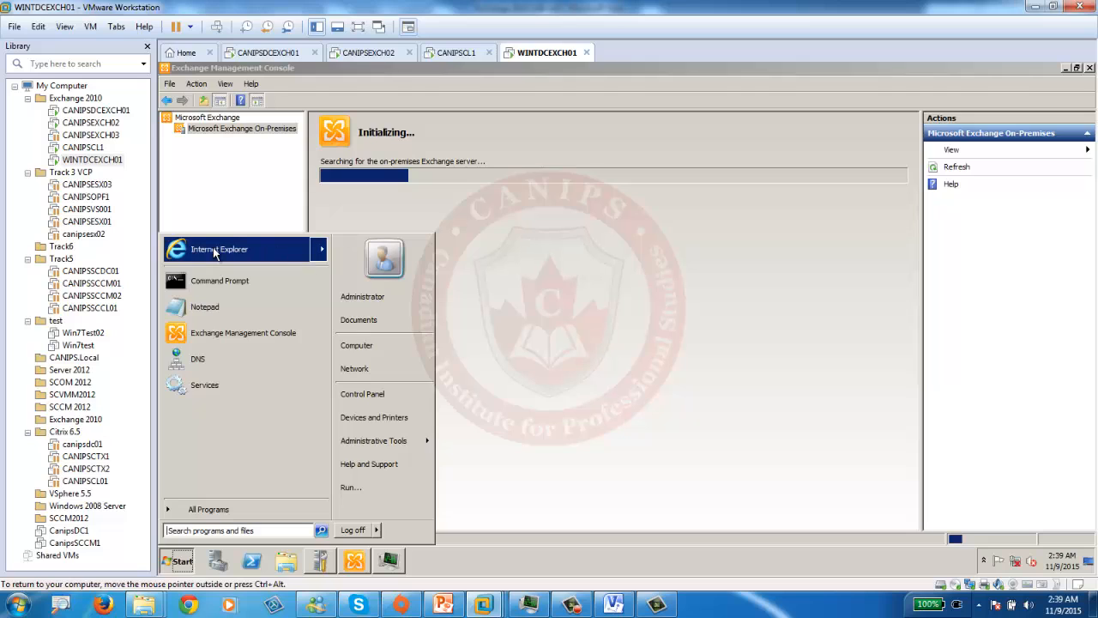
{"action": "left_click", "coordinate": [244, 249]}
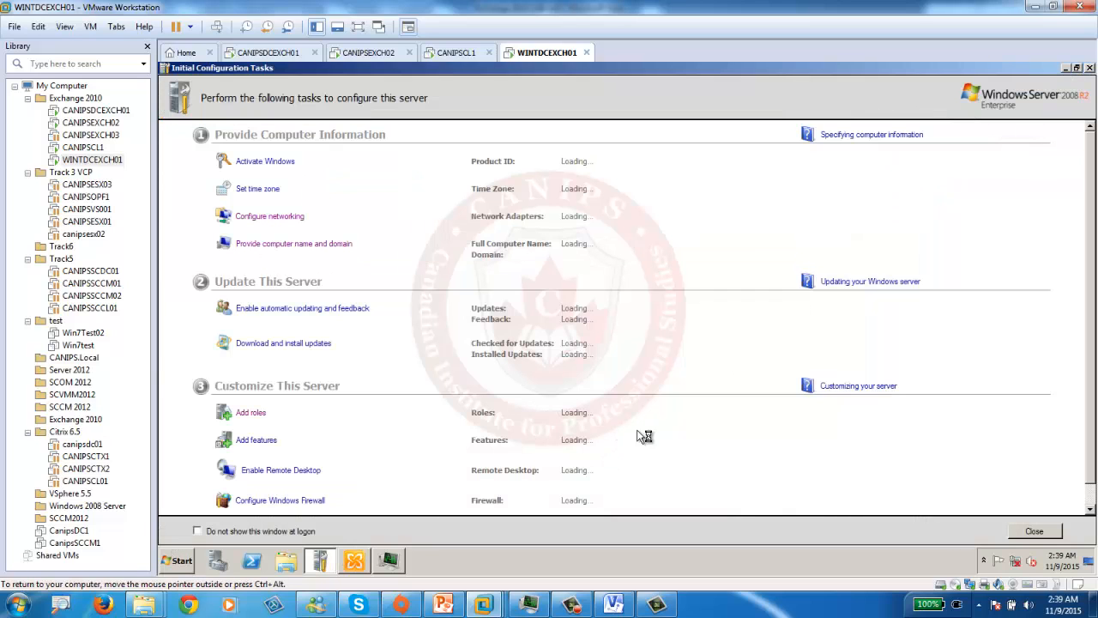
{"action": "left_click", "coordinate": [1066, 68]}
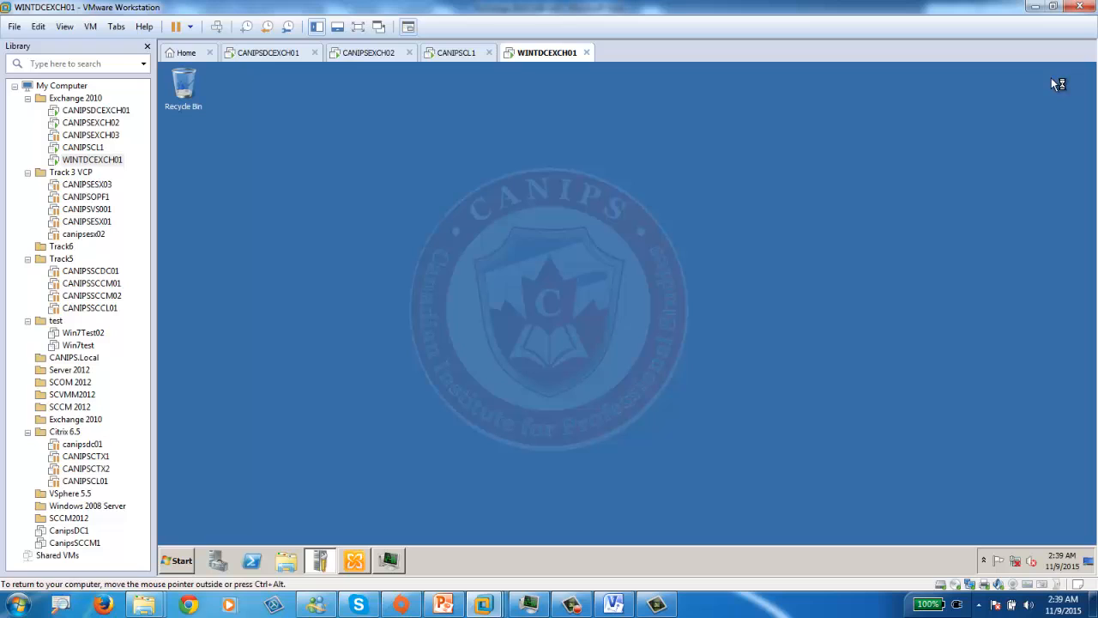
- Check CANIPSEXCH02's Outlook Web App, cancelling the close so that VM stays open
{"action": "left_click", "coordinate": [258, 53]}
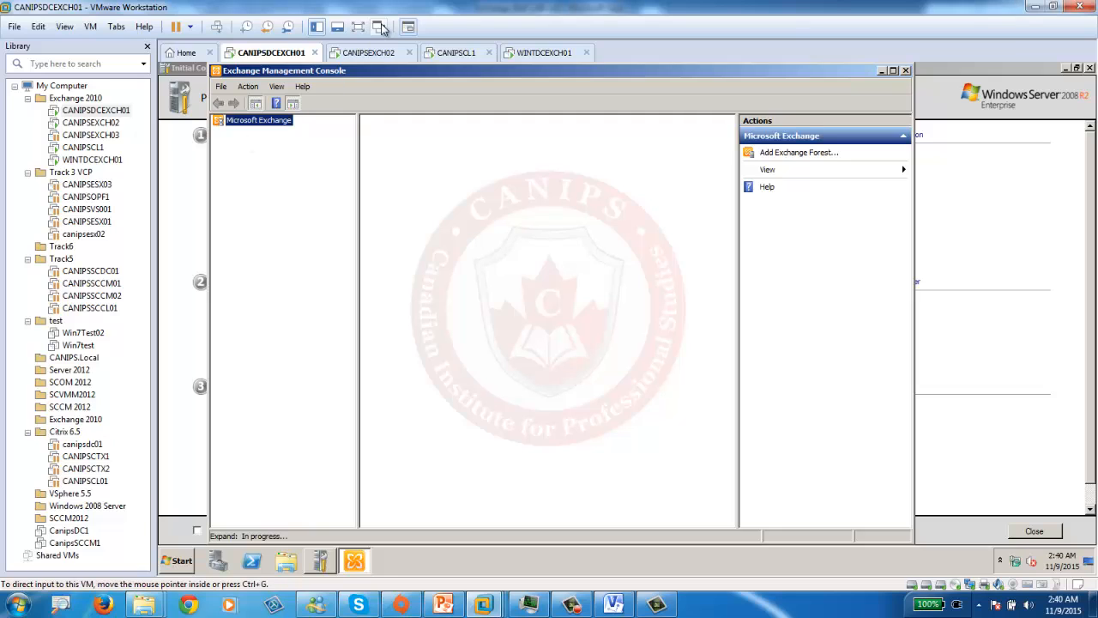
{"action": "left_click", "coordinate": [383, 54]}
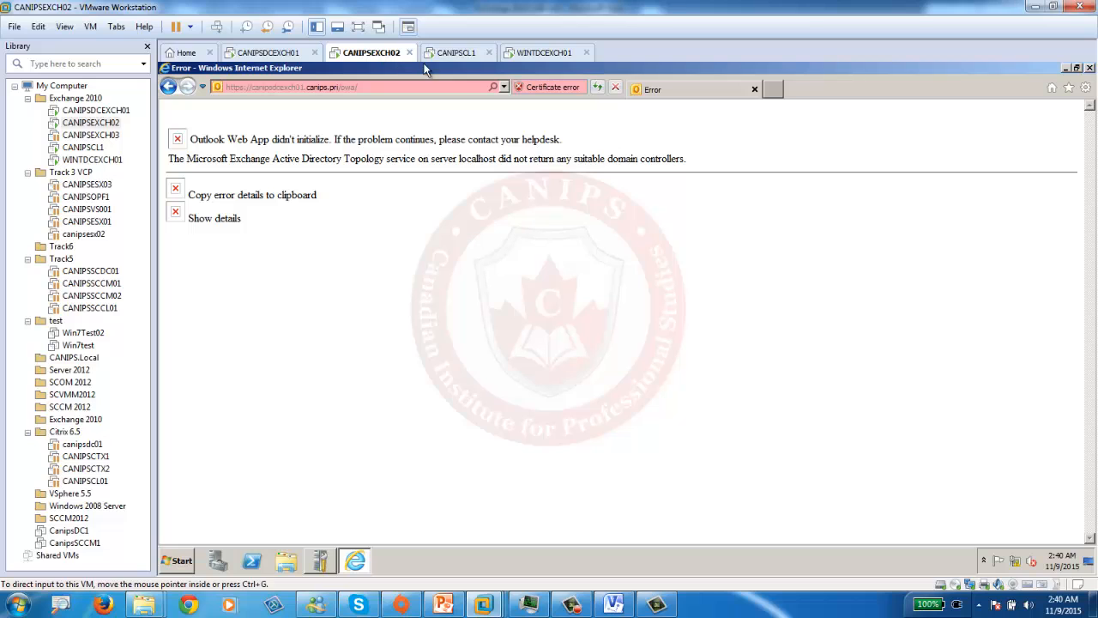
{"action": "left_click", "coordinate": [409, 53]}
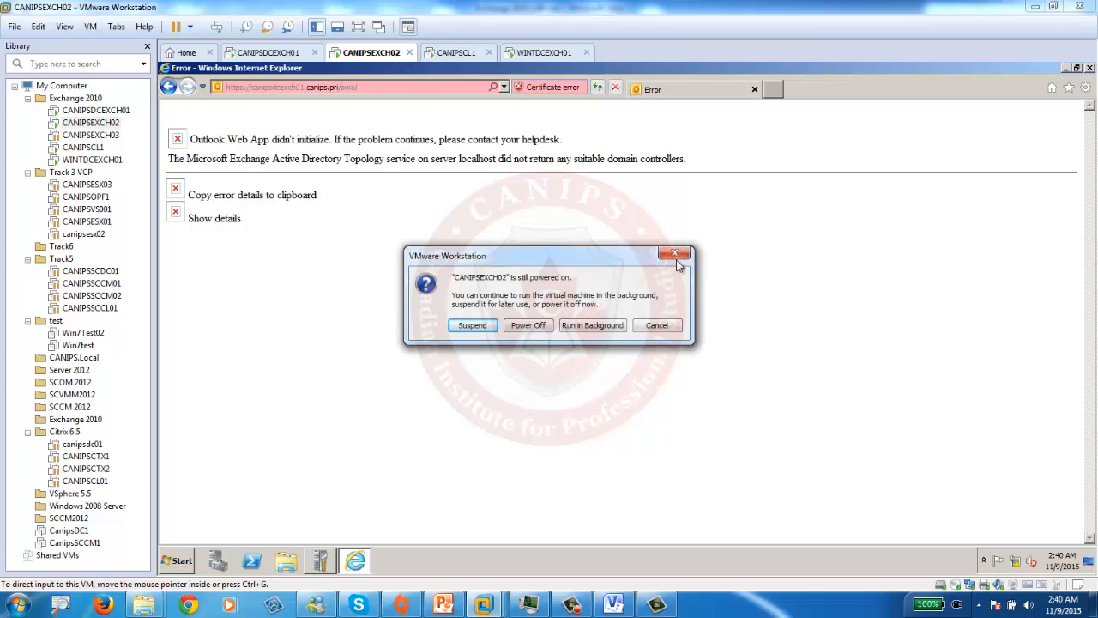
{"action": "left_click", "coordinate": [656, 326]}
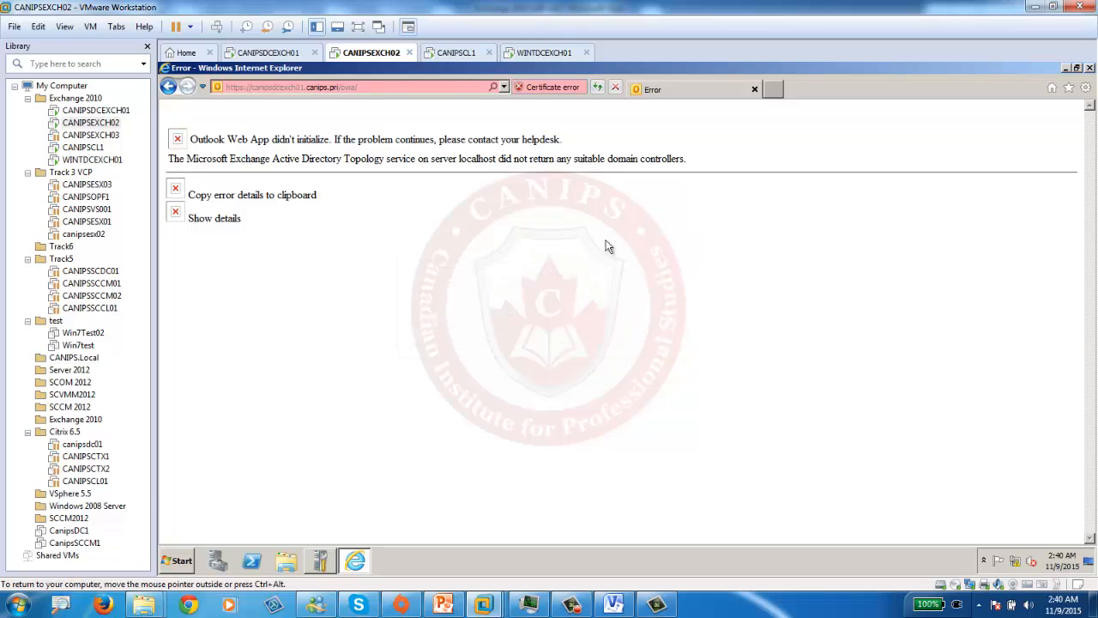
{"action": "left_click", "coordinate": [525, 54]}
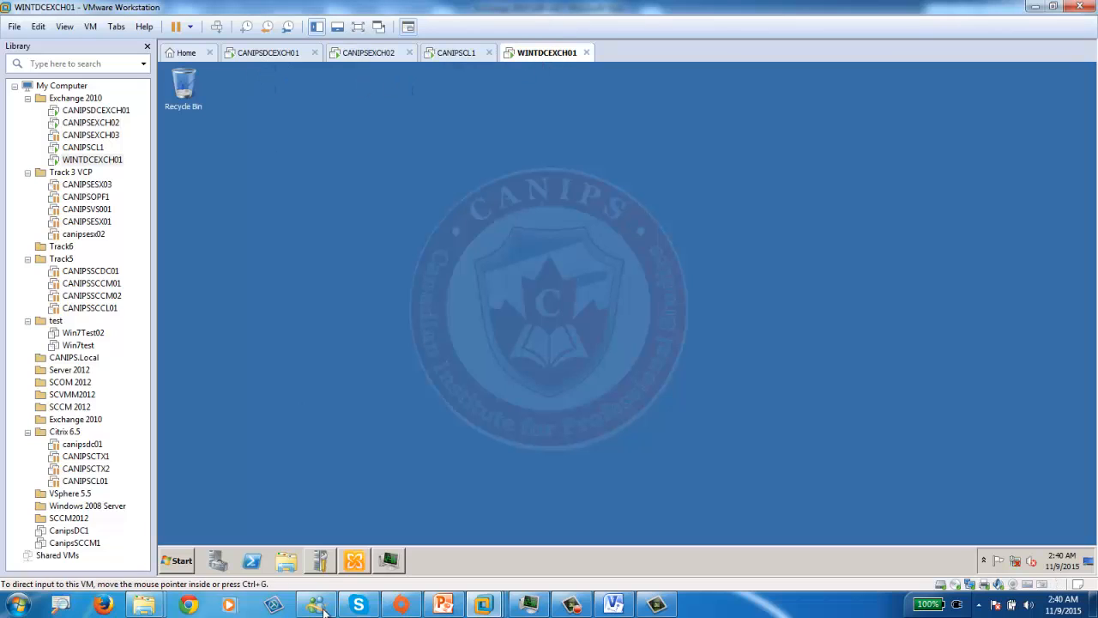
- Open the Exchange Management Console on WINTDCEXCH01 and glance at host CPU load in Task Manager
{"action": "left_click", "coordinate": [357, 566]}
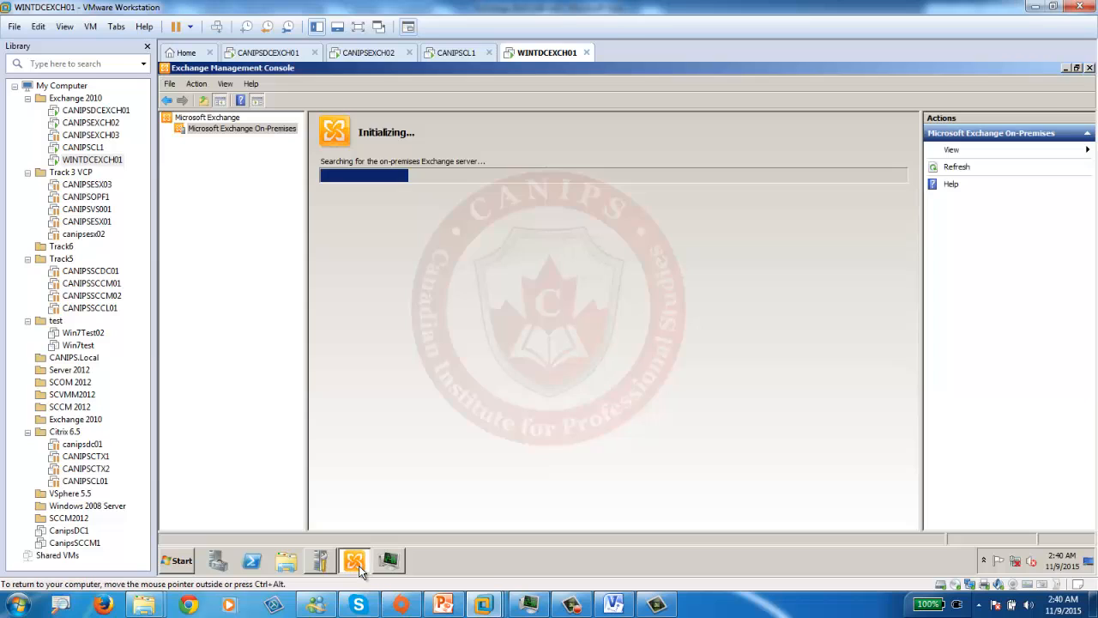
{"action": "right_click", "coordinate": [728, 604]}
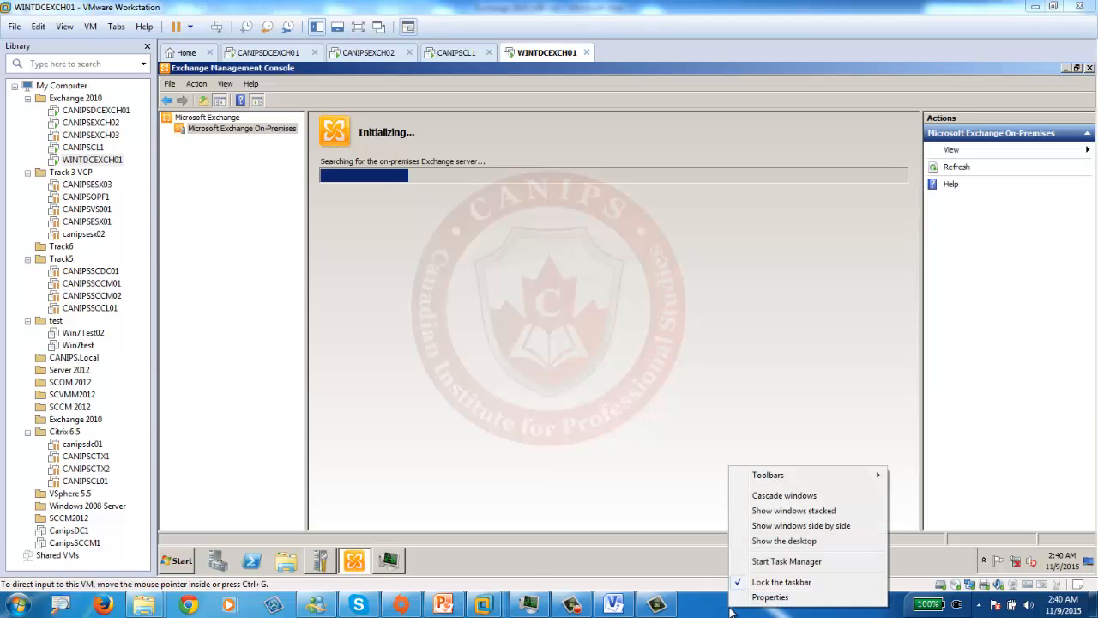
{"action": "left_click", "coordinate": [796, 562]}
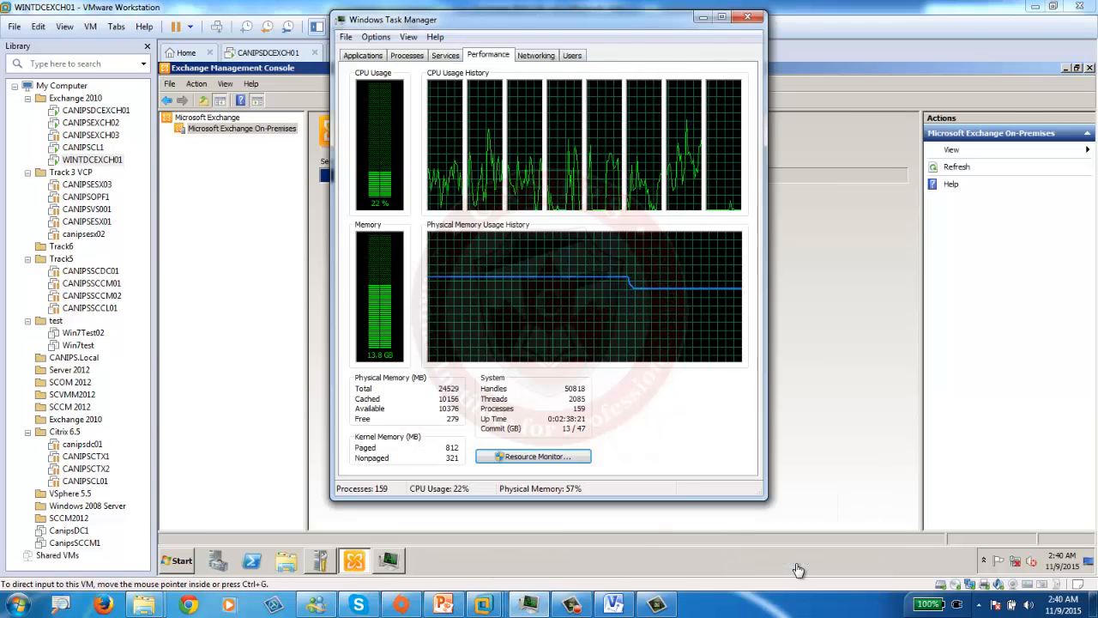
{"action": "left_click", "coordinate": [702, 17]}
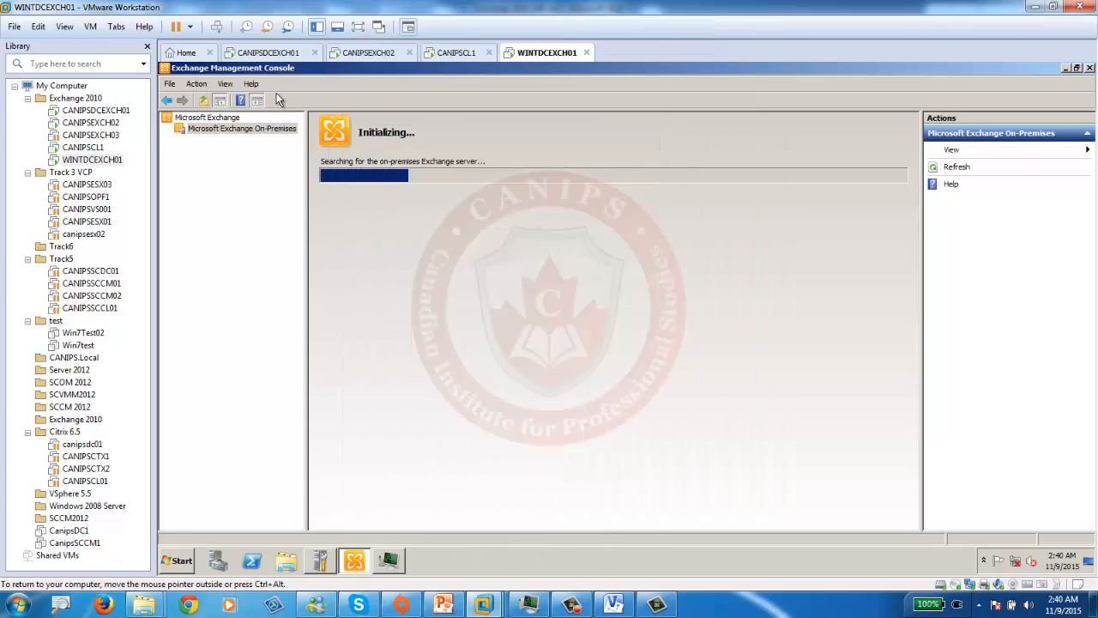
- Start Task Manager inside CANIPSDCEXCH01, then check and close the host's Task Manager
{"action": "left_click", "coordinate": [252, 54]}
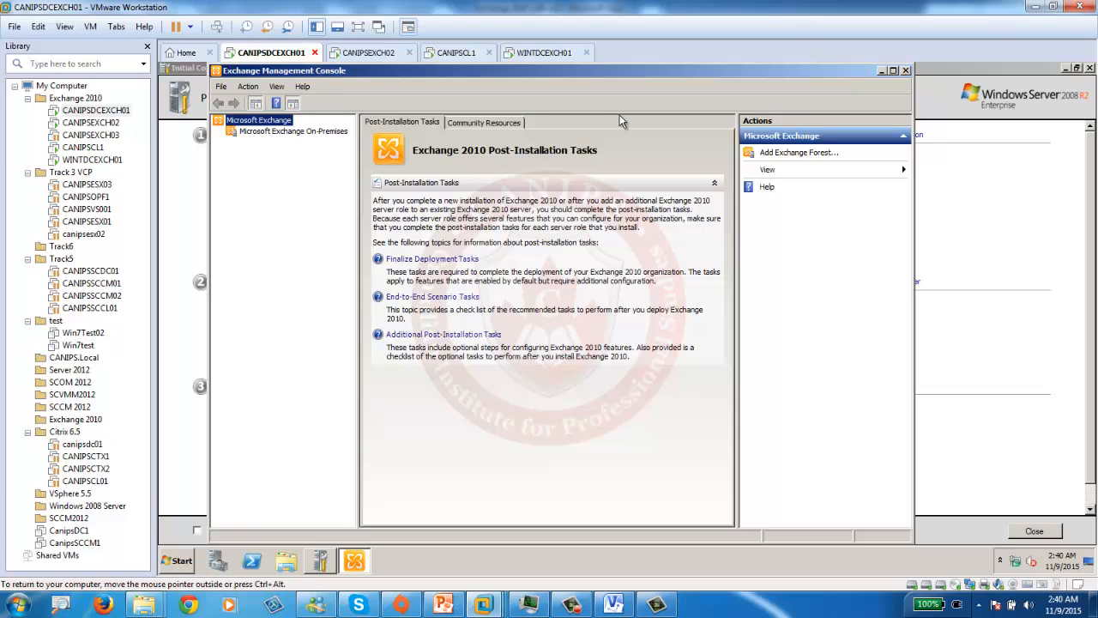
{"action": "right_click", "coordinate": [496, 563]}
{"action": "left_click", "coordinate": [530, 526]}
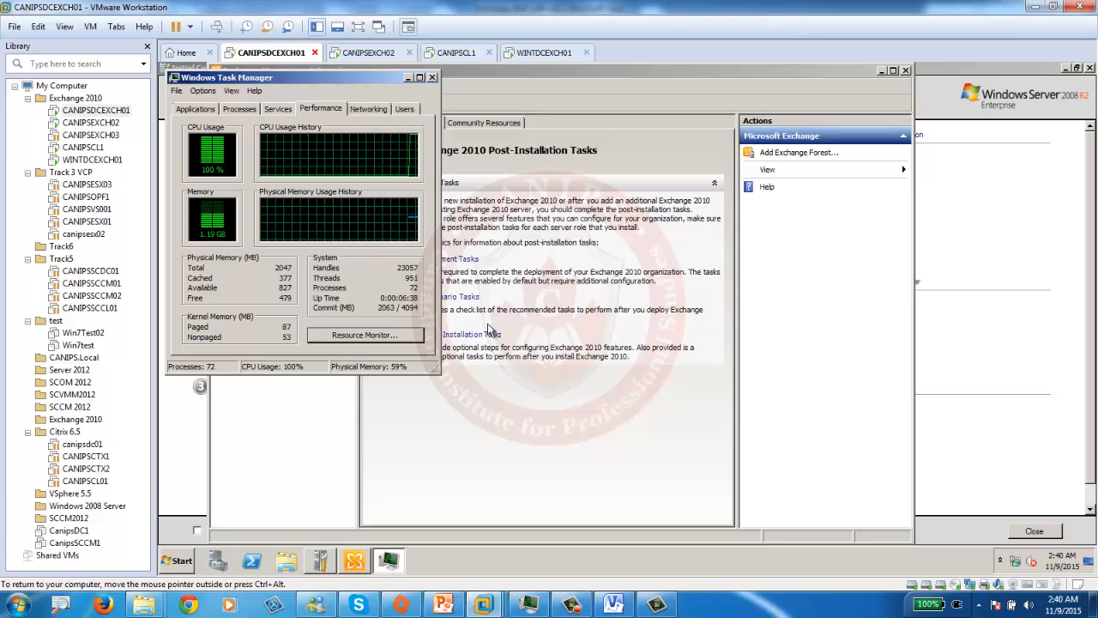
{"action": "right_click", "coordinate": [730, 605]}
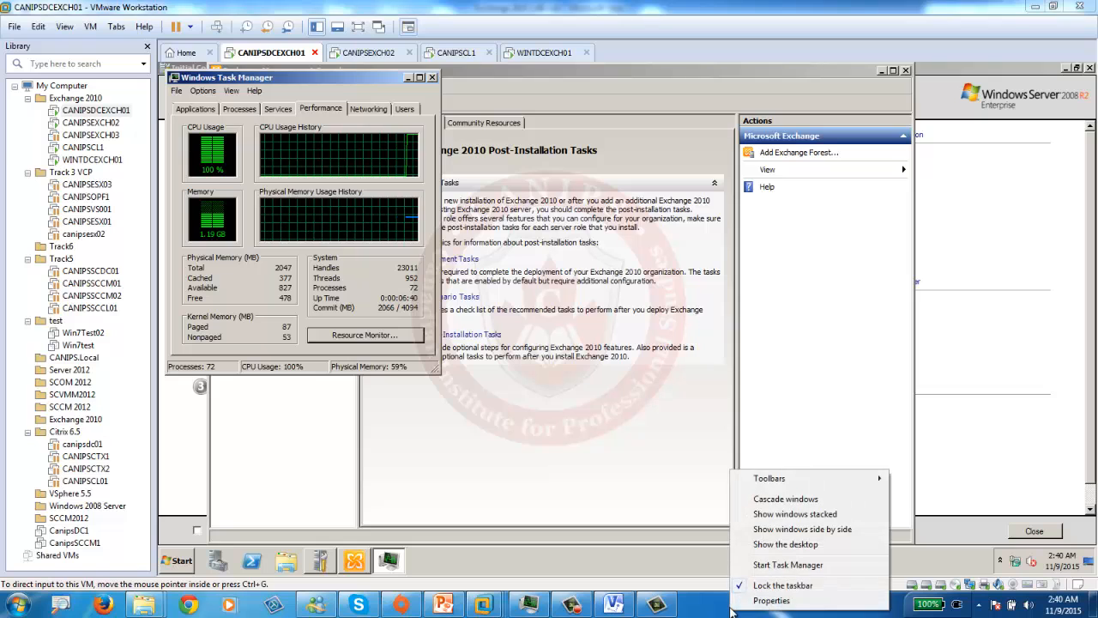
{"action": "left_click", "coordinate": [785, 564]}
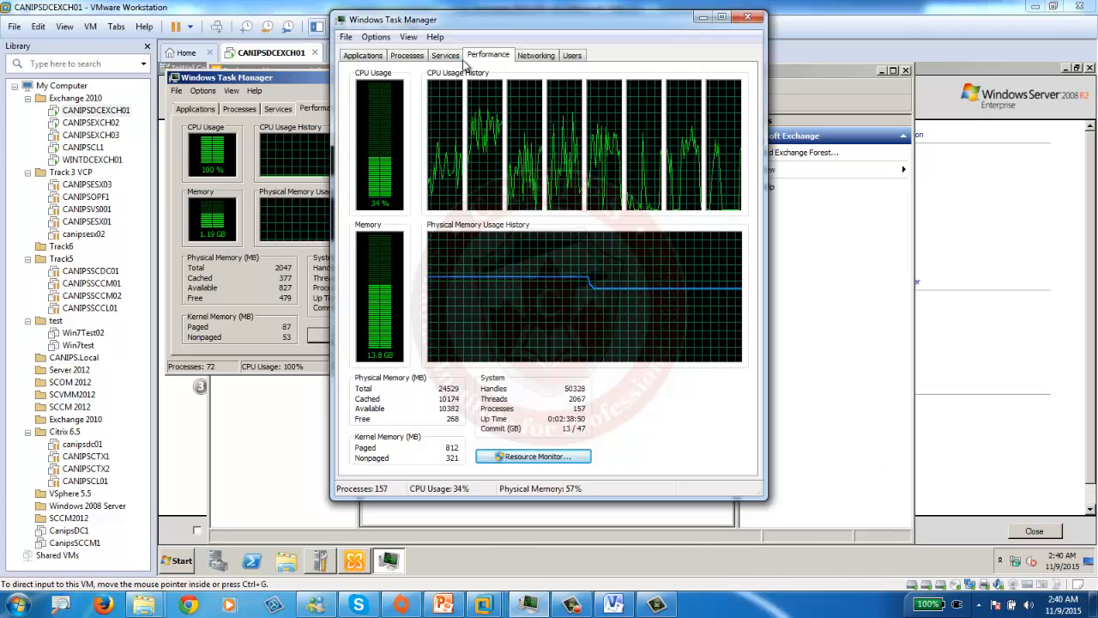
{"action": "left_click", "coordinate": [747, 17]}
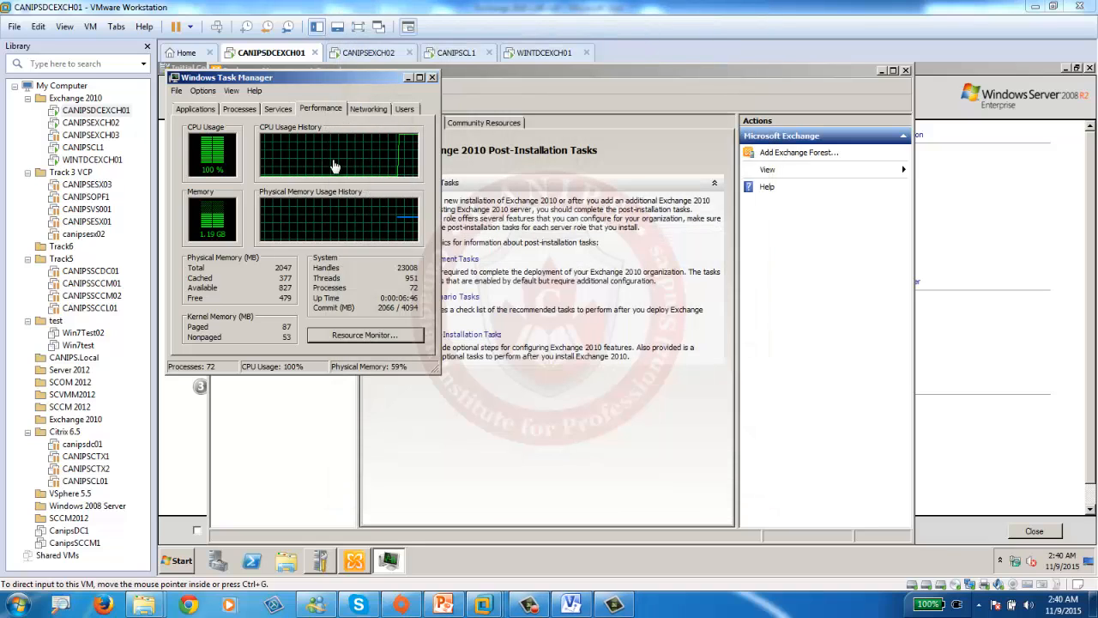
- In CANIPSDCEXCH01's virtual machine settings, change Processors to 2 and apply
{"action": "right_click", "coordinate": [256, 58]}
{"action": "left_click", "coordinate": [293, 245]}
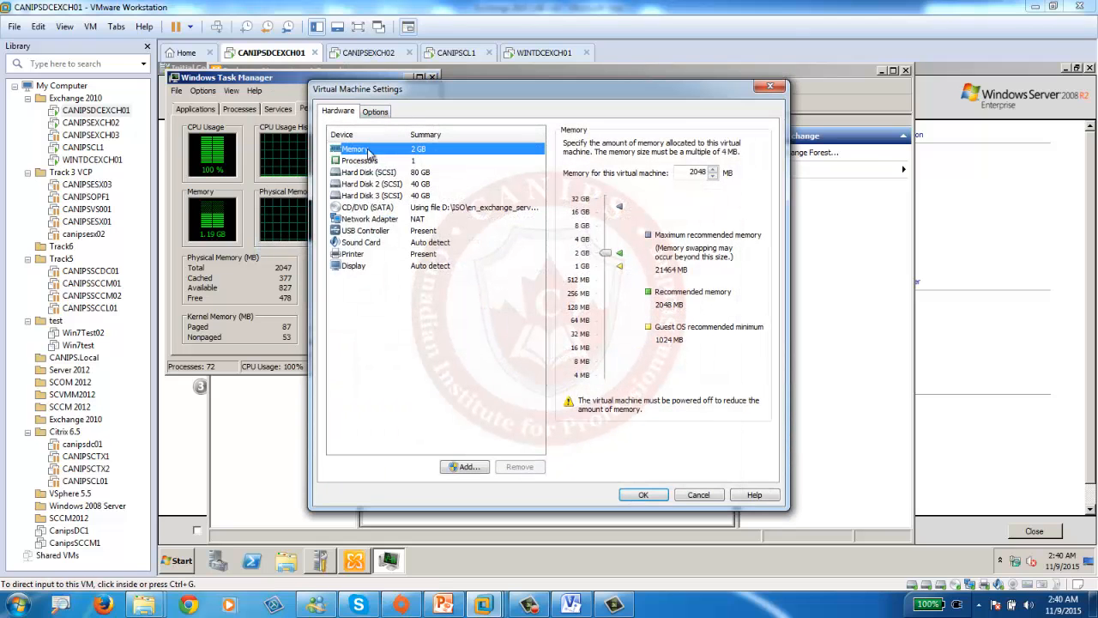
{"action": "left_click", "coordinate": [360, 162]}
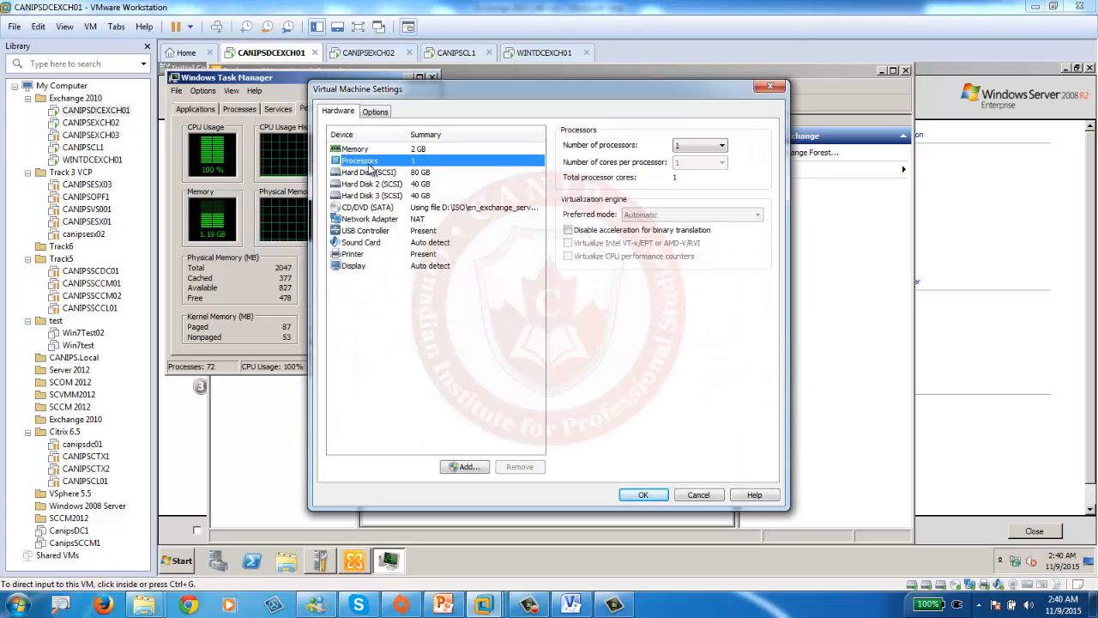
{"action": "left_click", "coordinate": [700, 146]}
{"action": "left_click", "coordinate": [695, 166]}
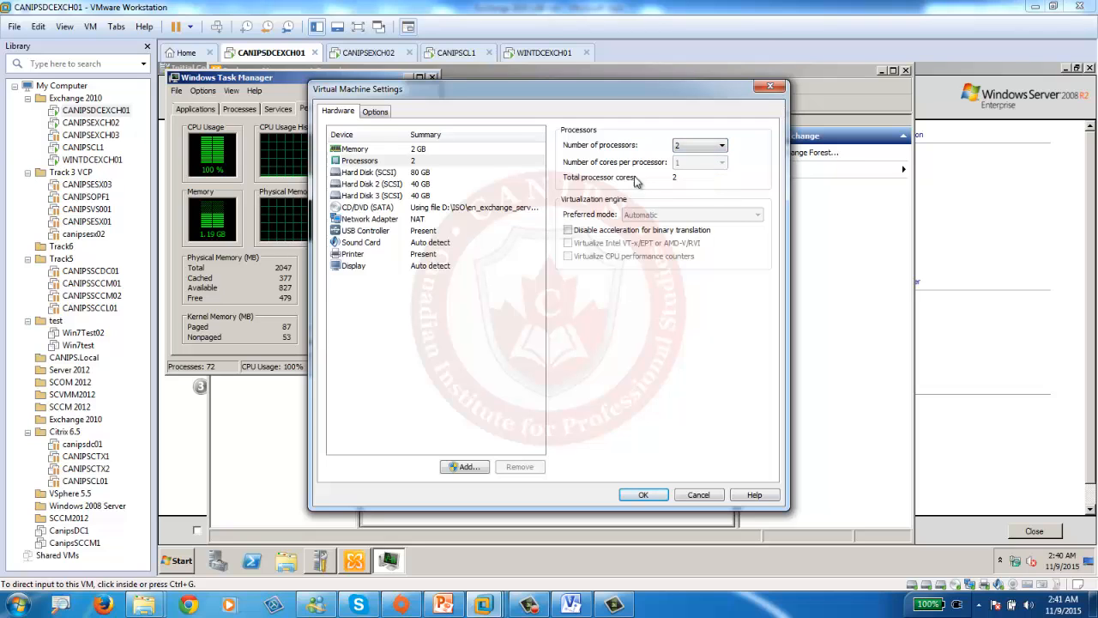
{"action": "left_click", "coordinate": [643, 495]}
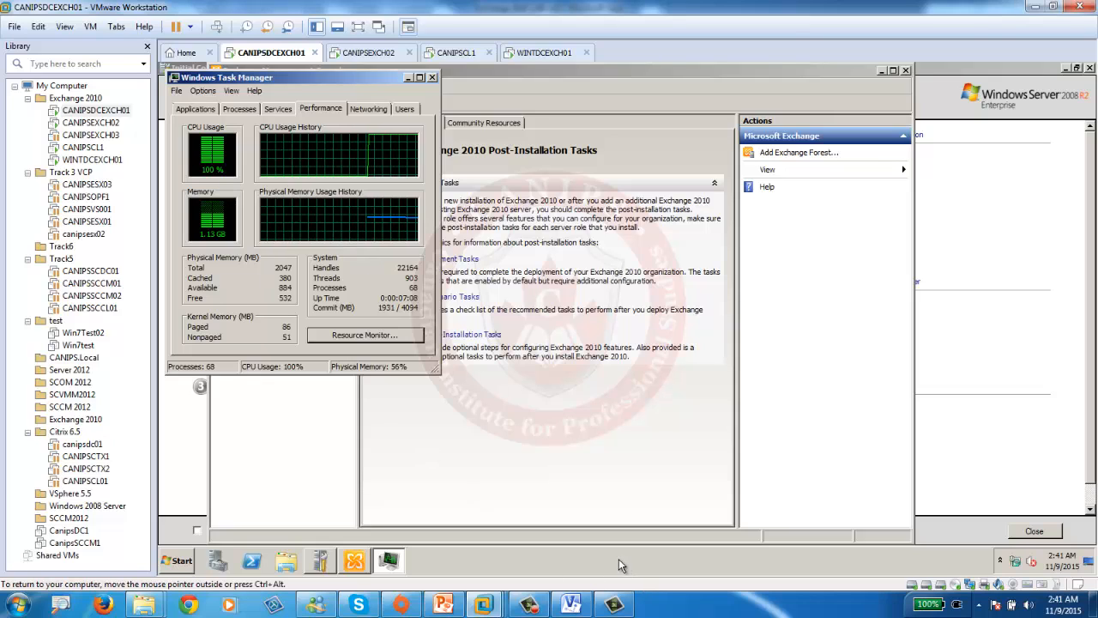
- Check host CPU load, then list CANIPSDCEXCH01's processes sorted by highest CPU usage
{"action": "right_click", "coordinate": [664, 558]}
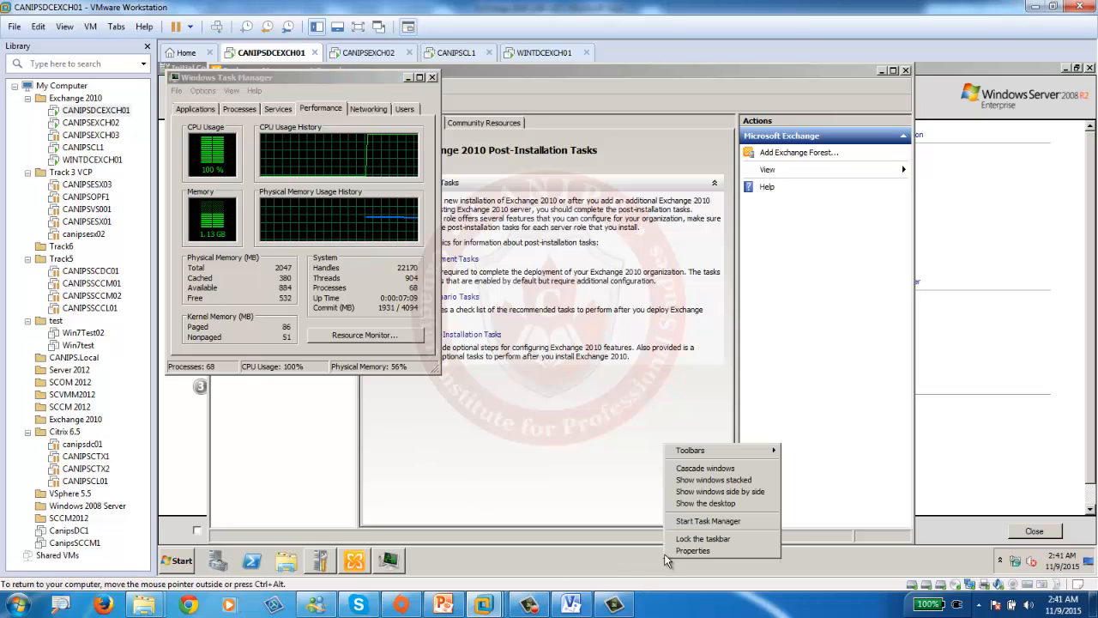
{"action": "right_click", "coordinate": [737, 611]}
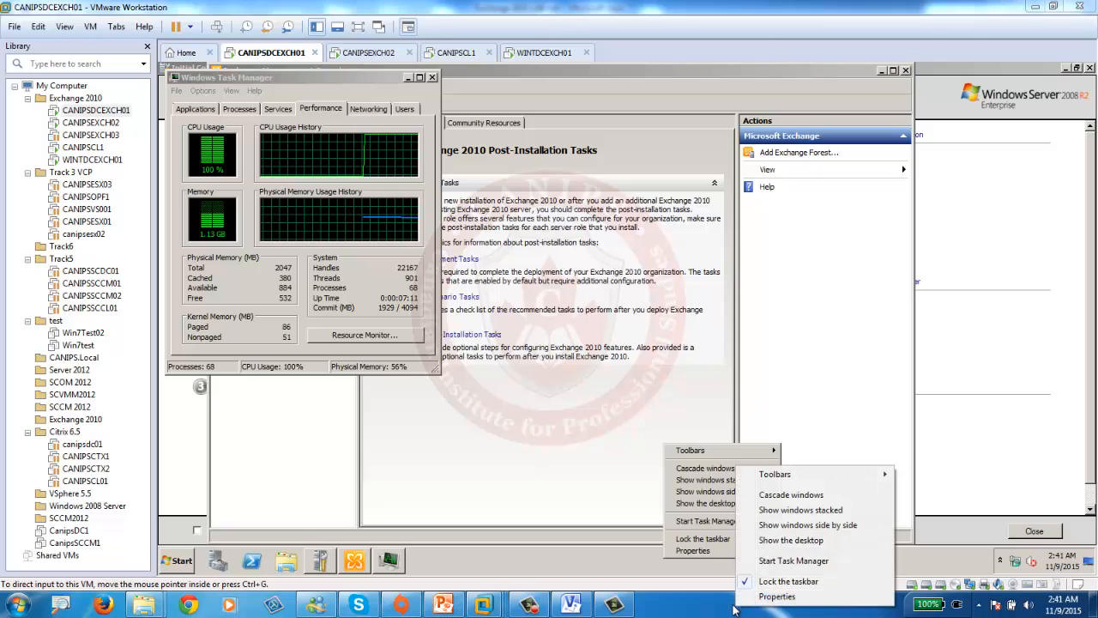
{"action": "left_click", "coordinate": [784, 566]}
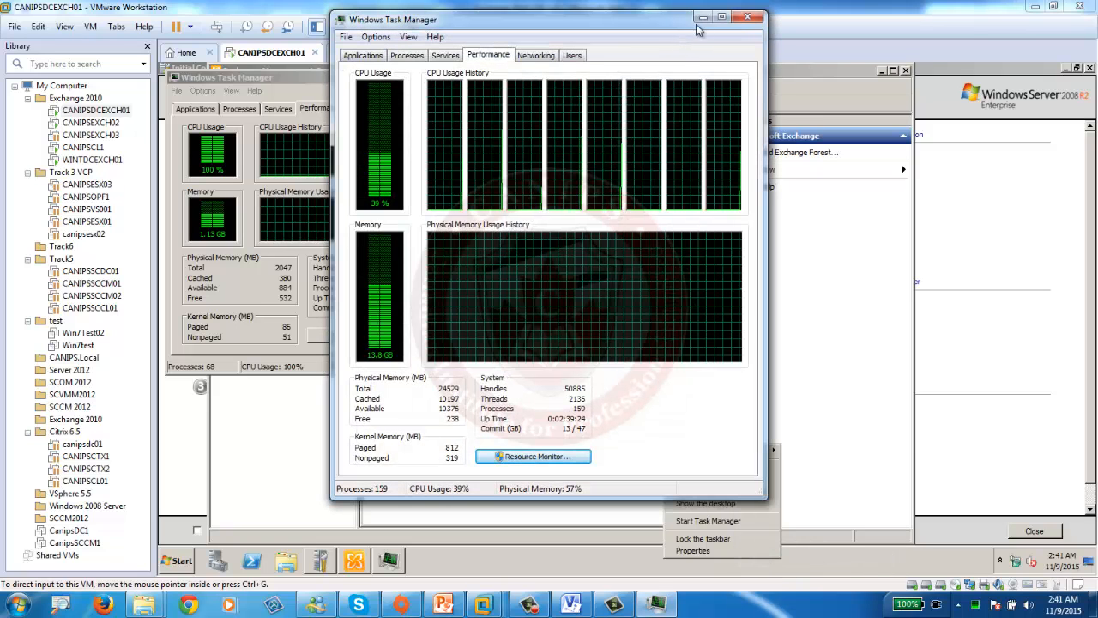
{"action": "left_click", "coordinate": [747, 17]}
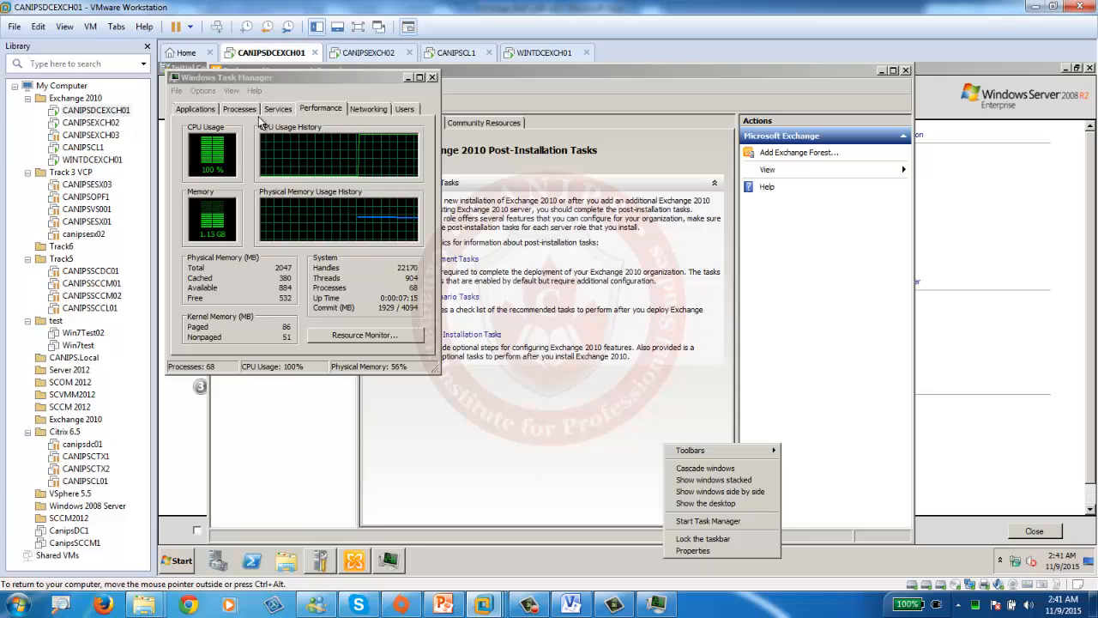
{"action": "left_click", "coordinate": [240, 109]}
{"action": "left_click", "coordinate": [302, 137]}
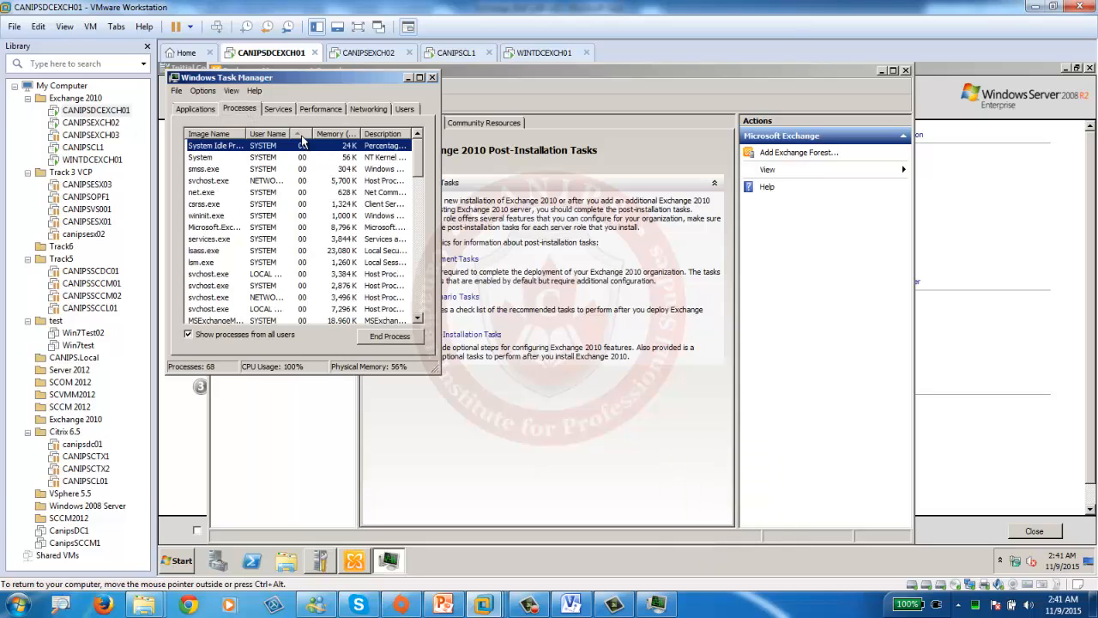
{"action": "left_click", "coordinate": [302, 136]}
{"action": "left_click_drag", "start_coordinate": [246, 135], "coordinate": [287, 141]}
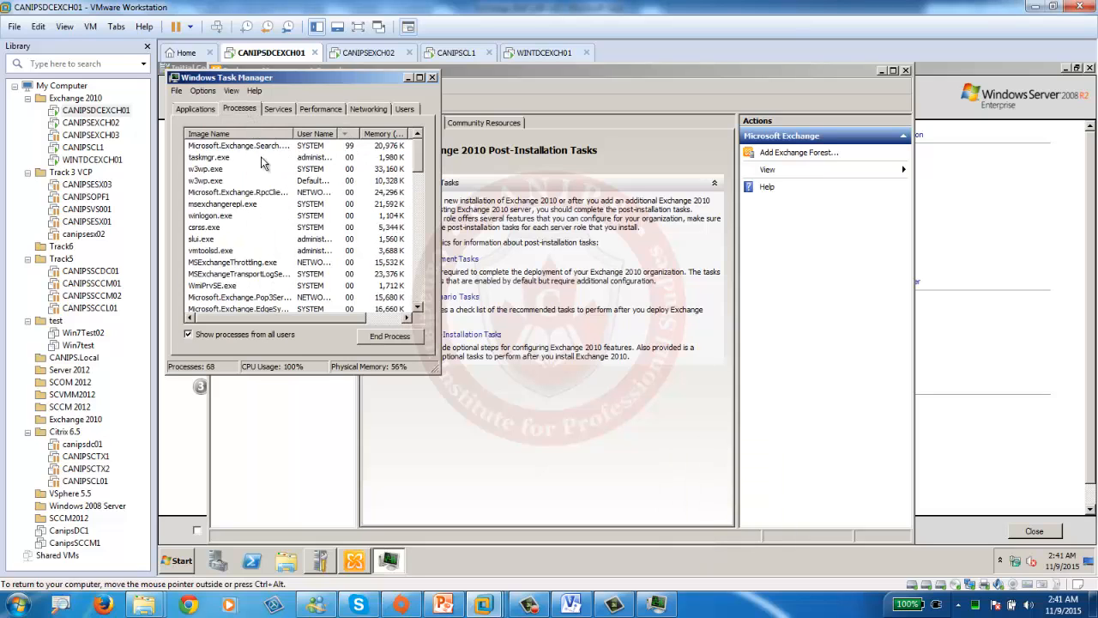
- On WINTDCEXCH01, retry the Exchange console, close it, and centre Task Manager on the desktop
{"action": "left_click", "coordinate": [528, 54]}
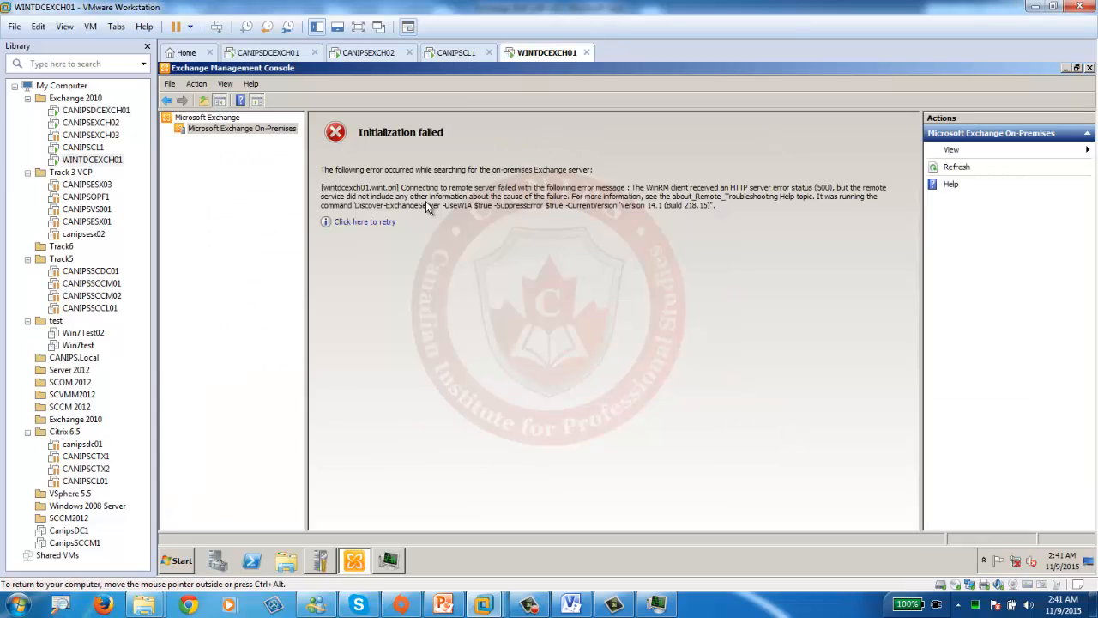
{"action": "left_click", "coordinate": [369, 223]}
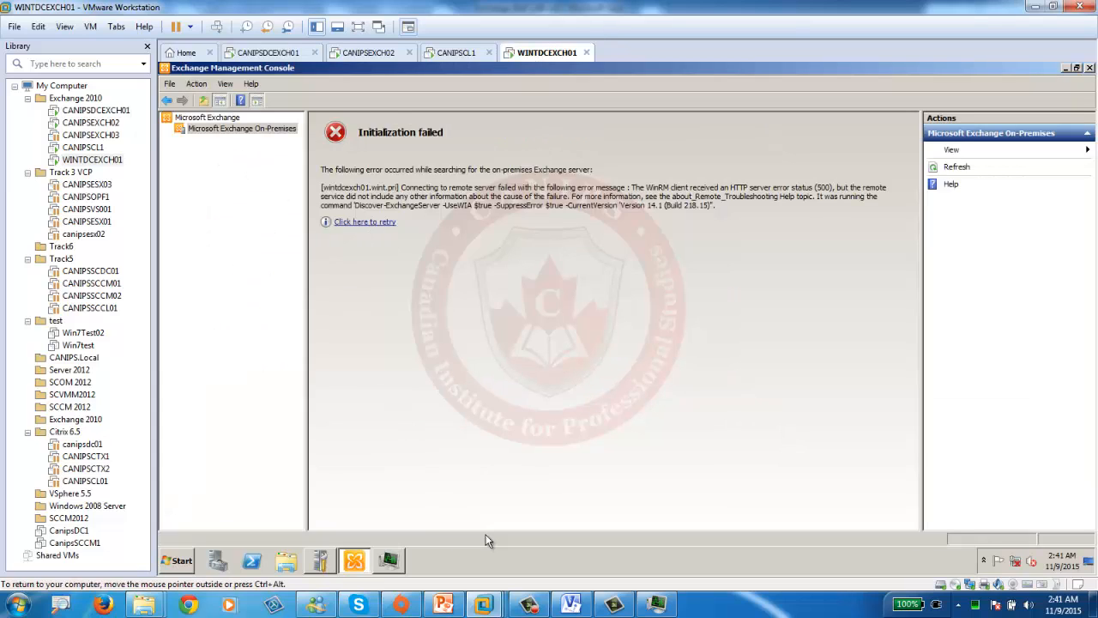
{"action": "left_click", "coordinate": [389, 562]}
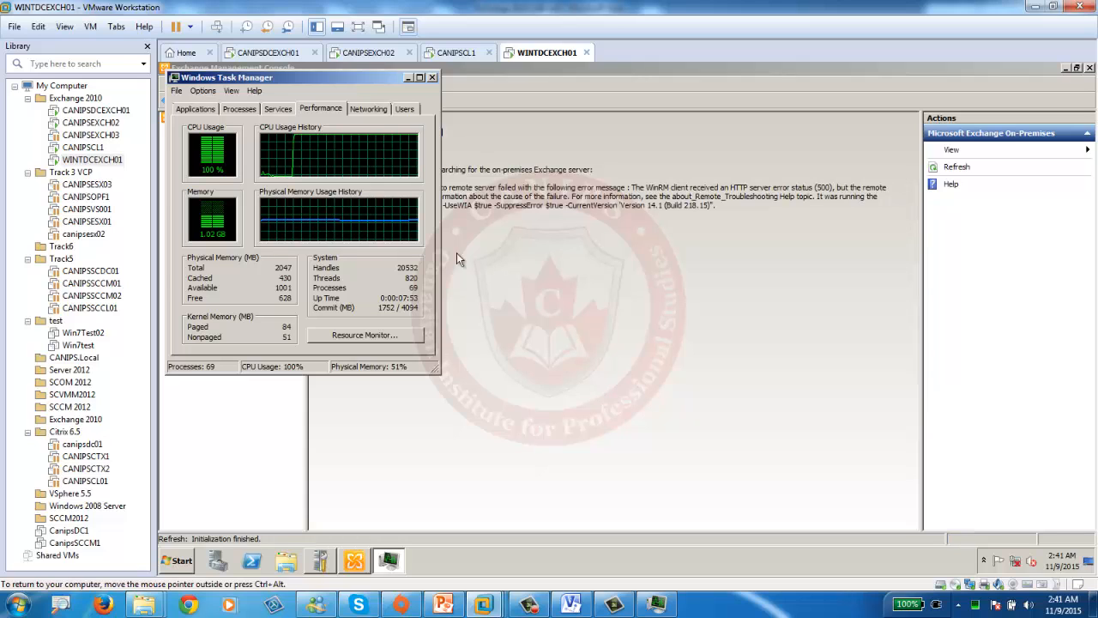
{"action": "left_click", "coordinate": [1090, 67]}
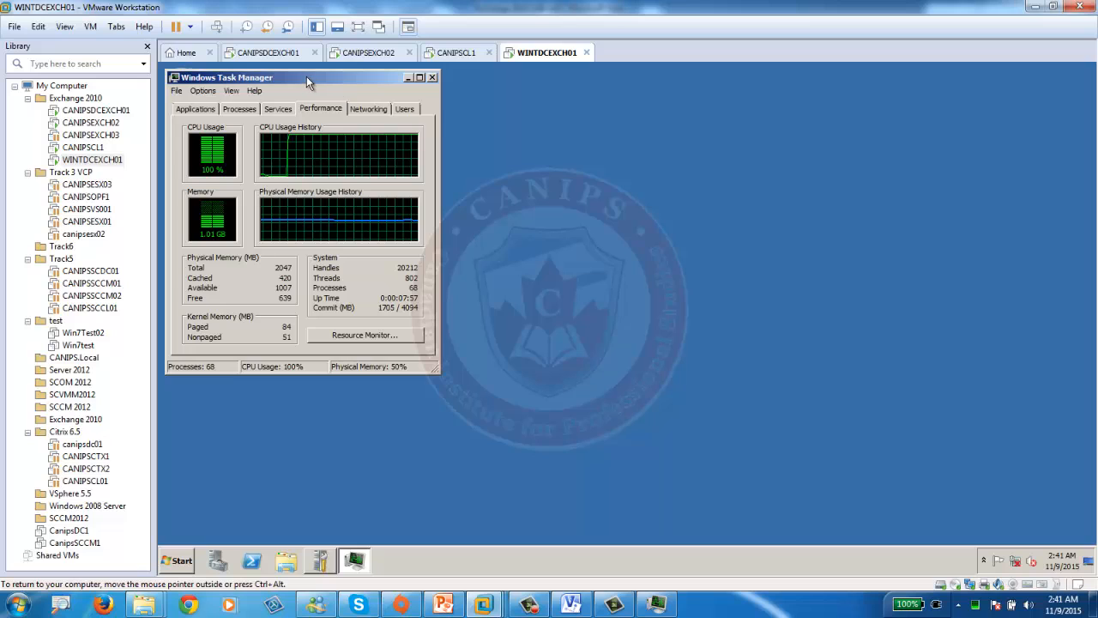
{"action": "left_click_drag", "start_coordinate": [306, 76], "coordinate": [652, 157]}
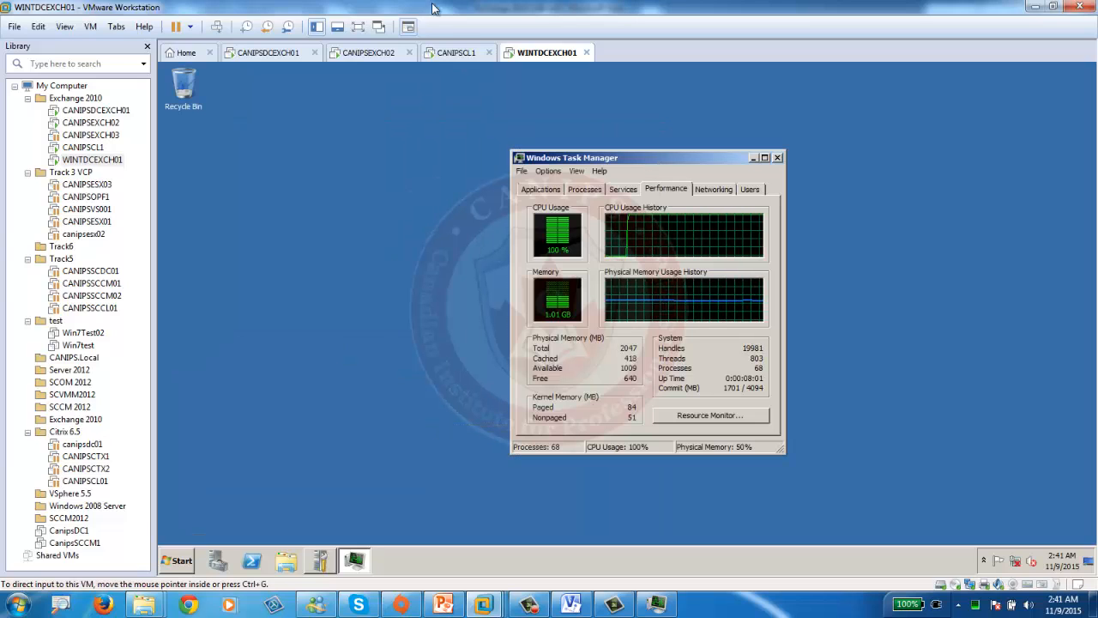
- Review the Services and Performance views of CANIPSDCEXCH01's Task Manager, then go back to WINTDCEXCH01
{"action": "left_click", "coordinate": [262, 53]}
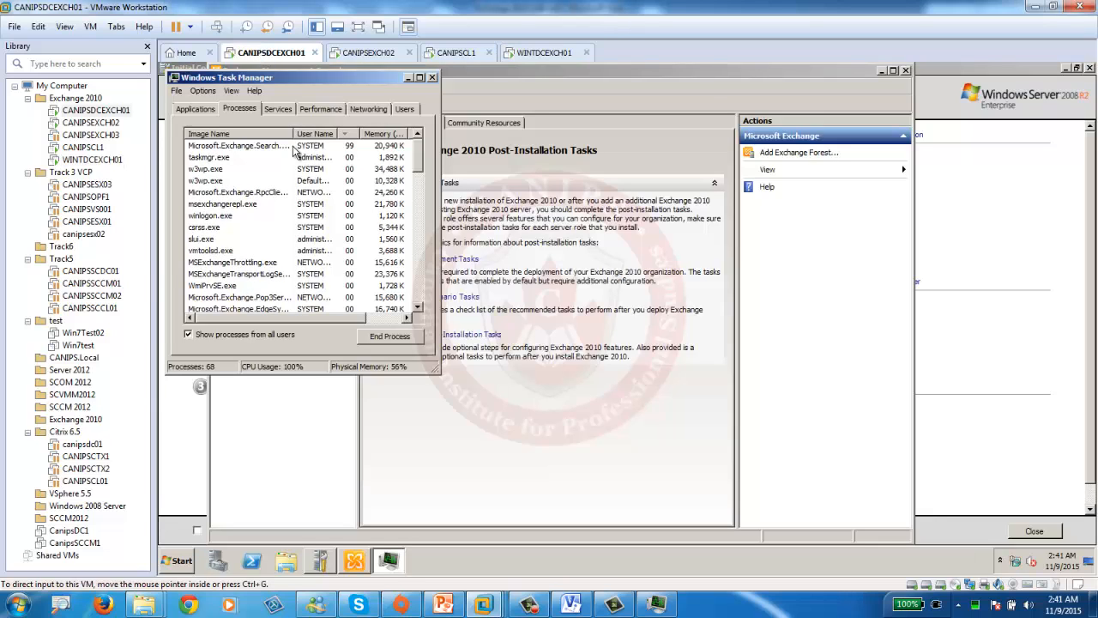
{"action": "left_click", "coordinate": [277, 109]}
{"action": "left_click", "coordinate": [321, 109]}
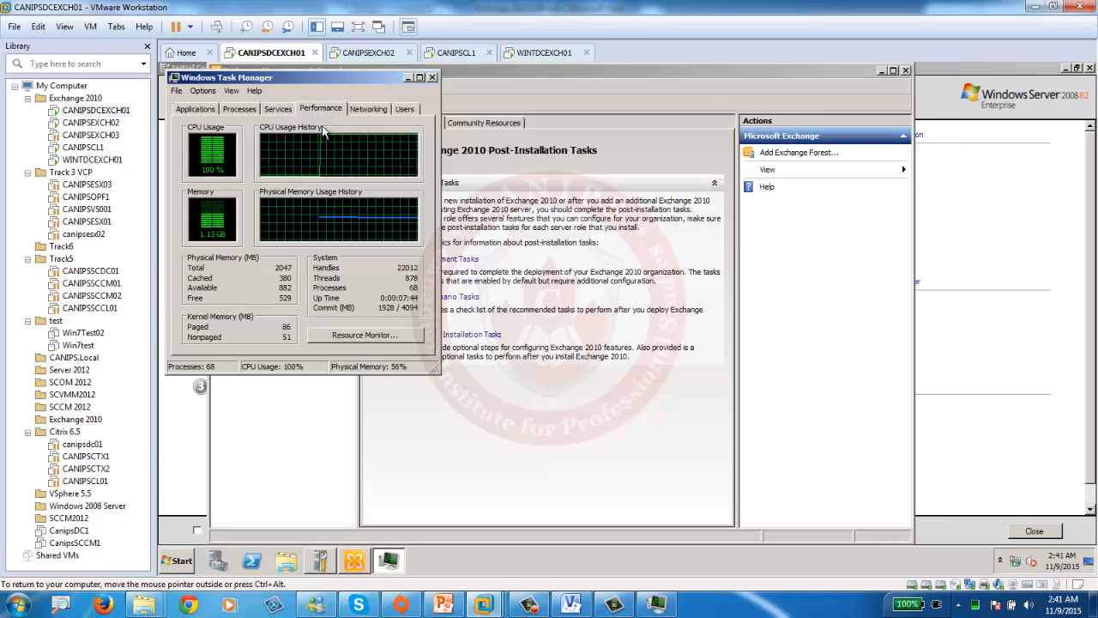
{"action": "left_click", "coordinate": [544, 53]}
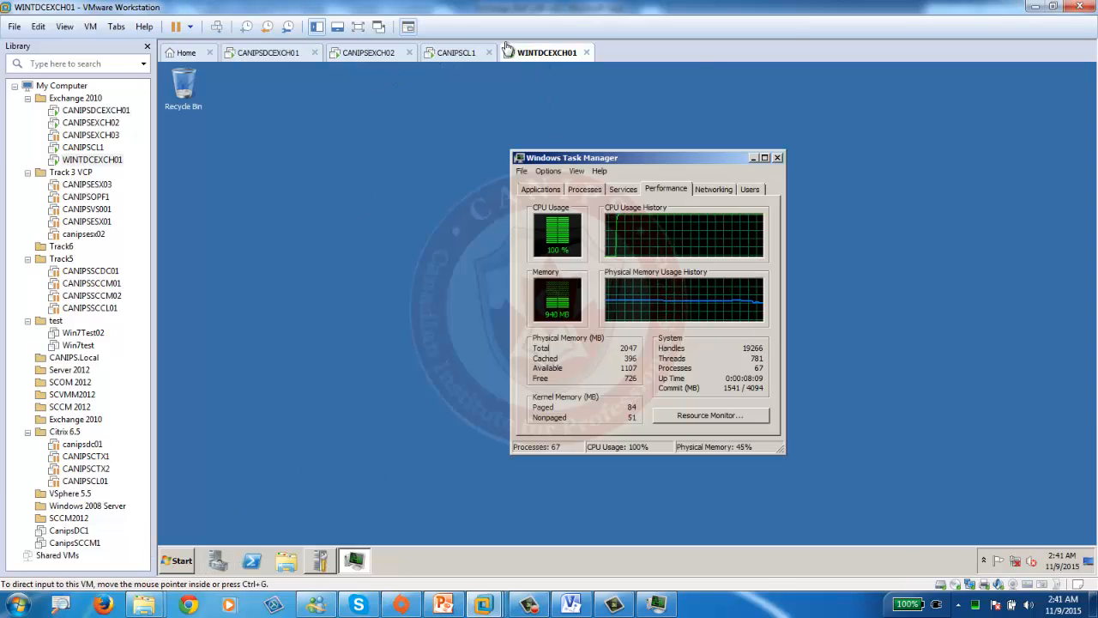
- Change WINTDCEXCH01's Processors setting to 2 and apply, then go back to the CANIPSDCEXCH01 tab
{"action": "right_click", "coordinate": [553, 55]}
{"action": "mouse_move", "coordinate": [592, 85]}
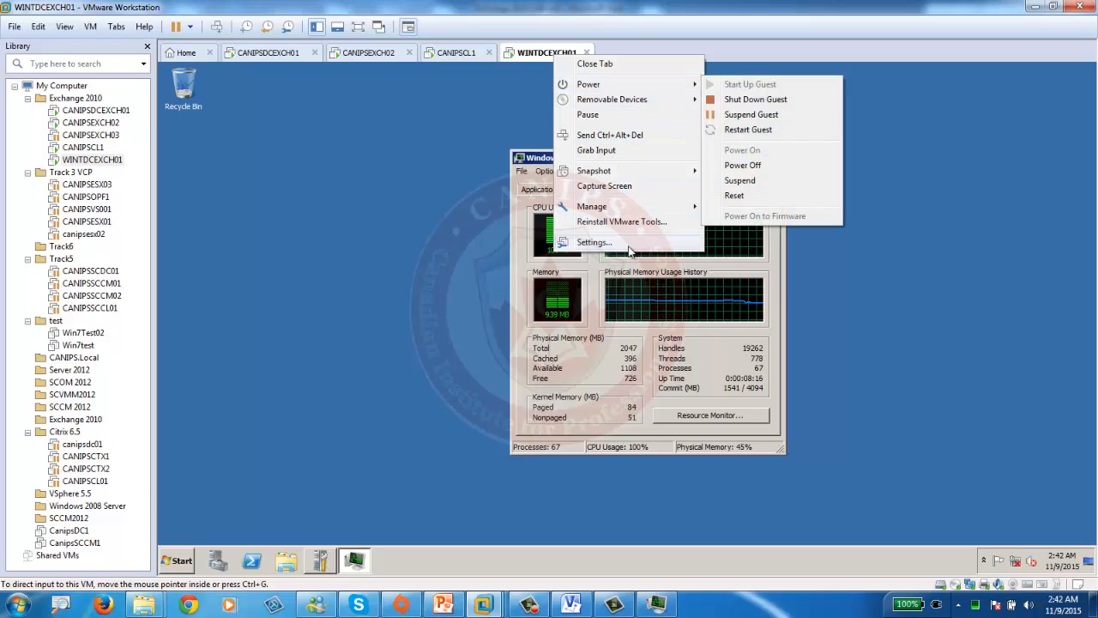
{"action": "left_click", "coordinate": [440, 180]}
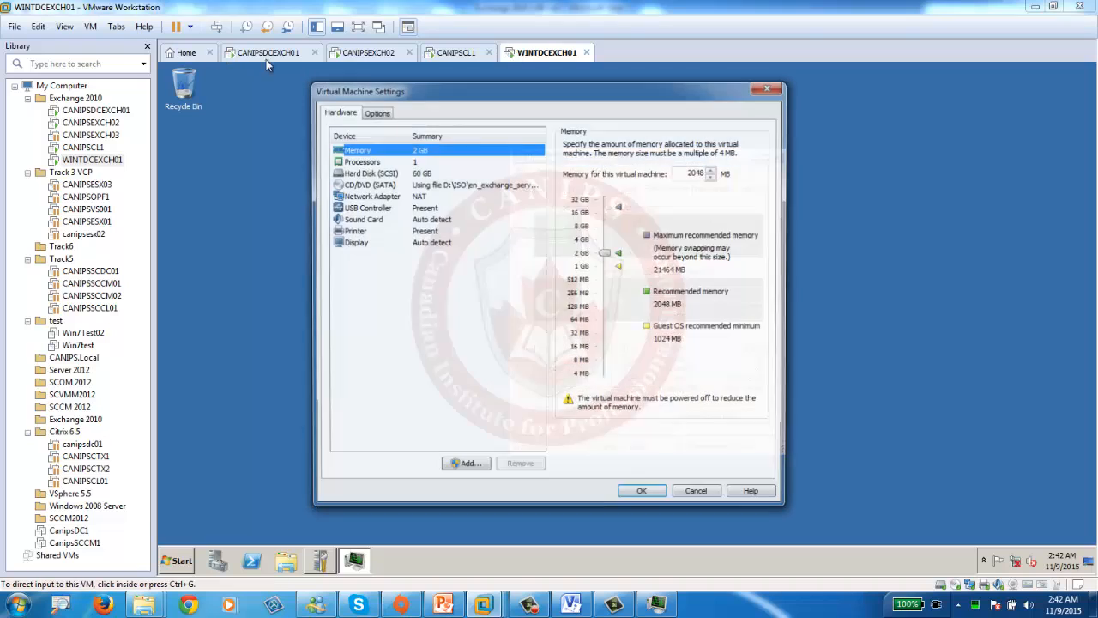
{"action": "left_click", "coordinate": [359, 162]}
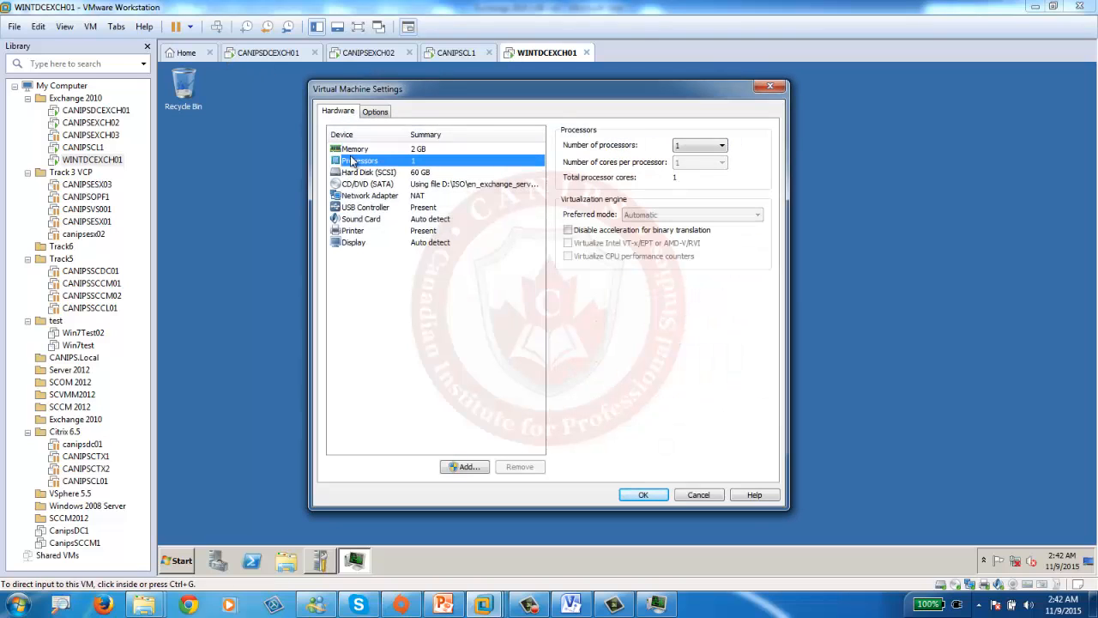
{"action": "left_click", "coordinate": [699, 146]}
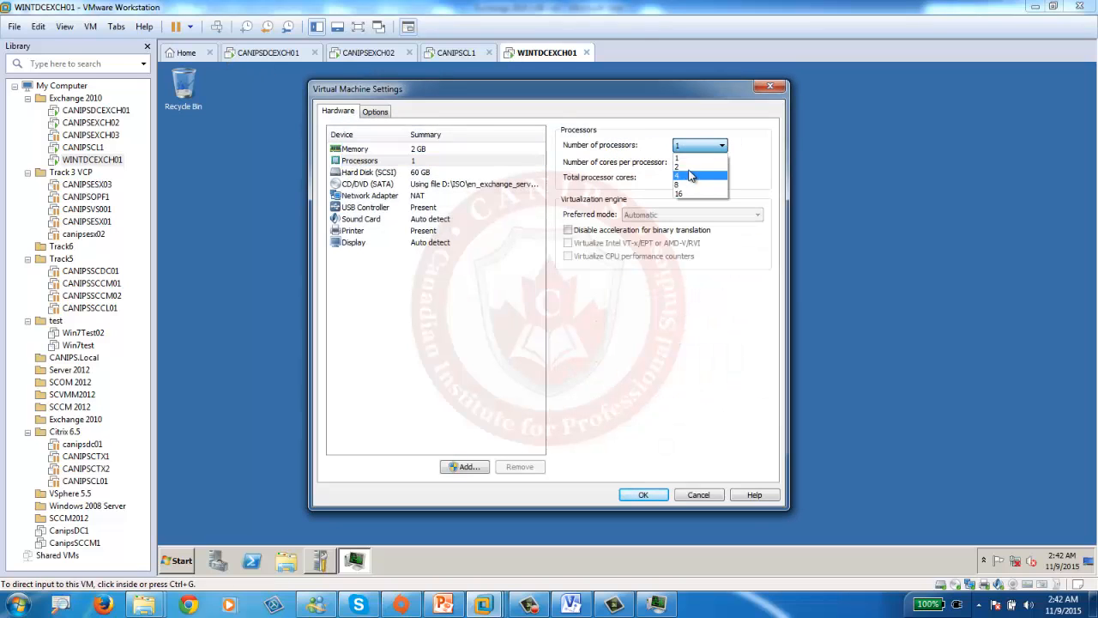
{"action": "left_click", "coordinate": [688, 167]}
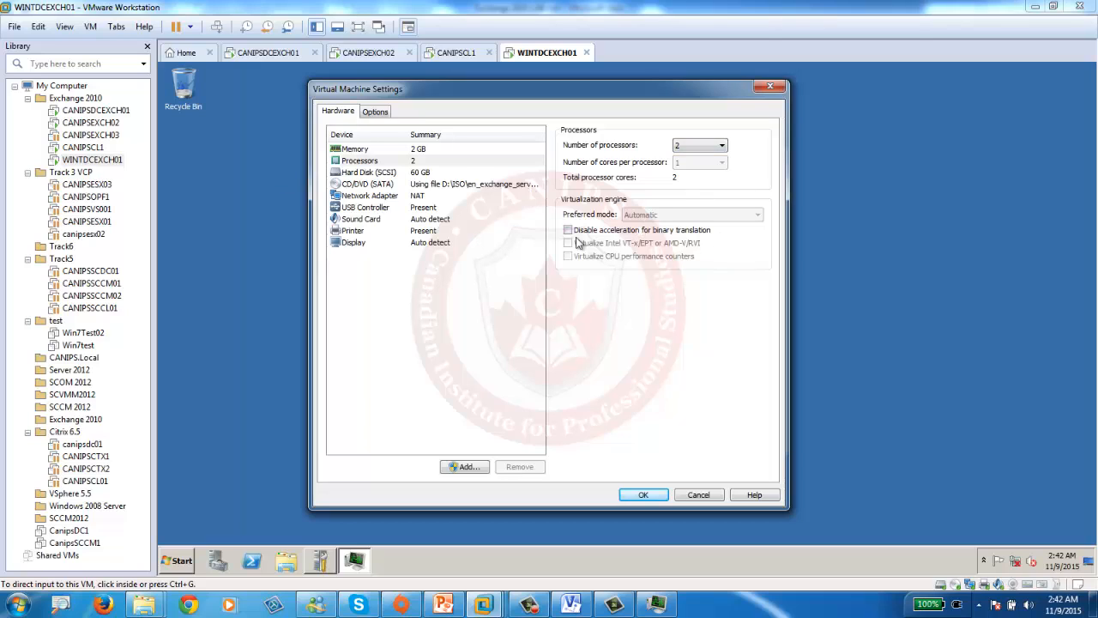
{"action": "left_click", "coordinate": [645, 495]}
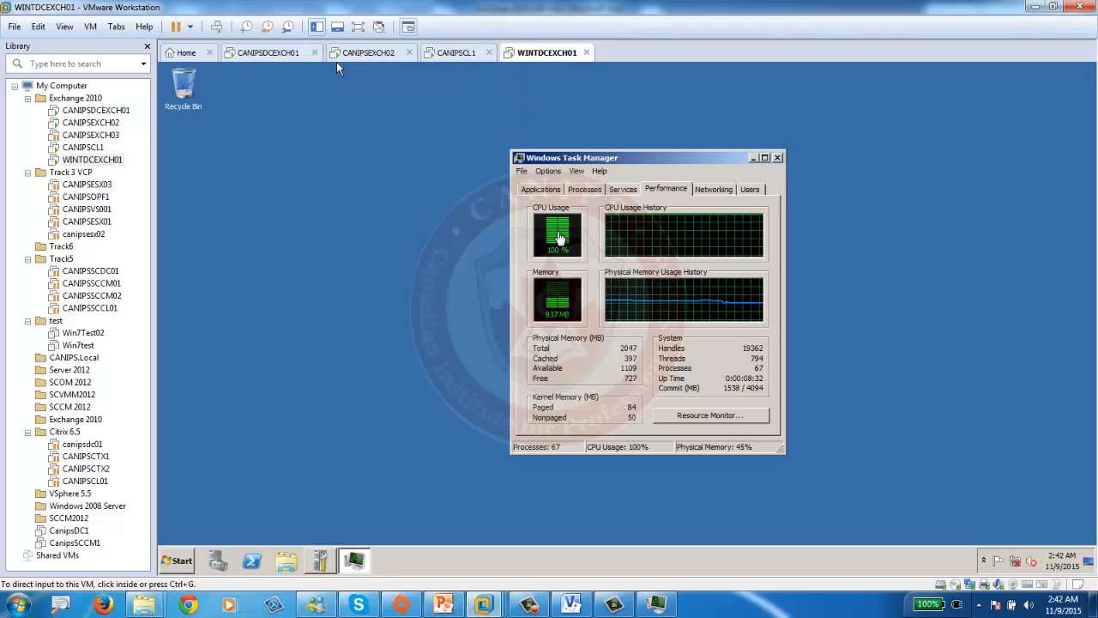
{"action": "left_click", "coordinate": [277, 59]}
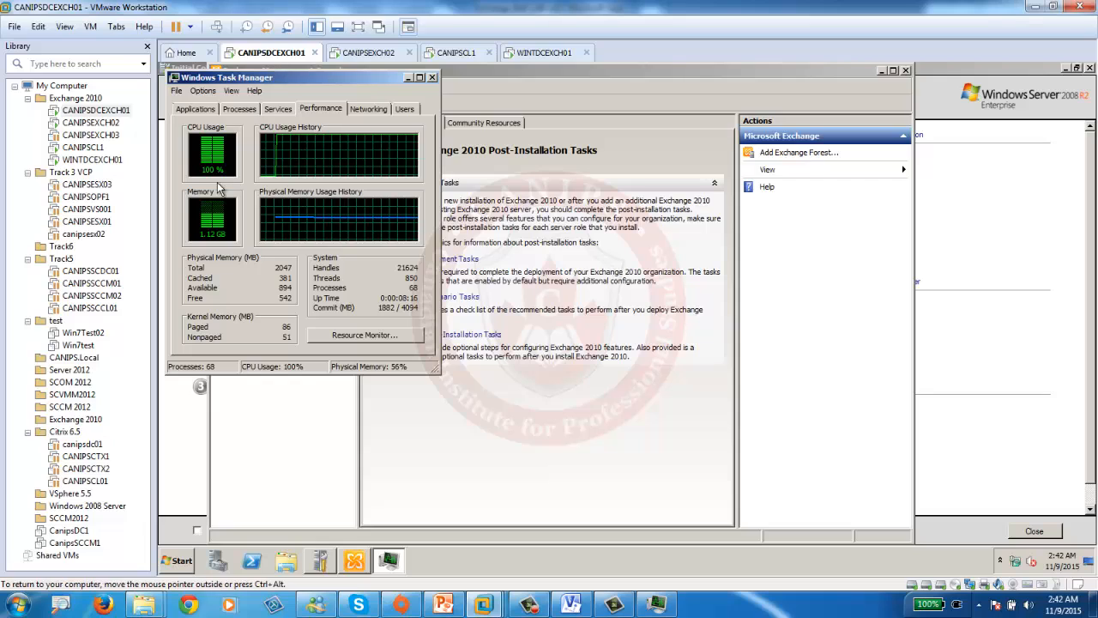
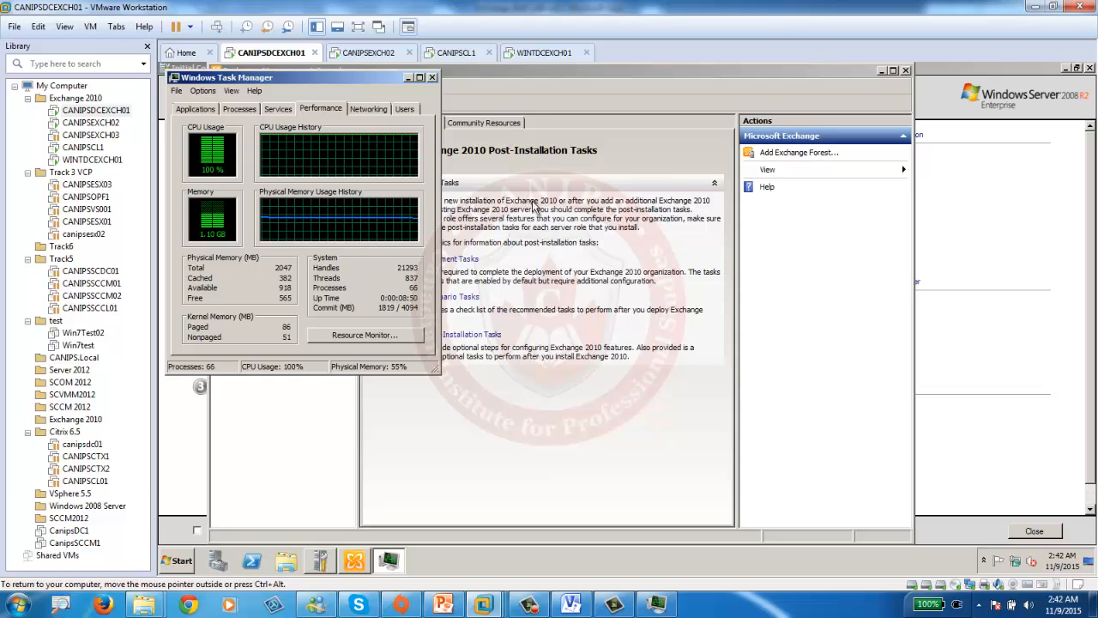
- Move Task Manager aside, switch to WINTDCEXCH01, and reposition its Task Manager to check CPU and memory
{"action": "left_click_drag", "start_coordinate": [292, 77], "coordinate": [430, 164]}
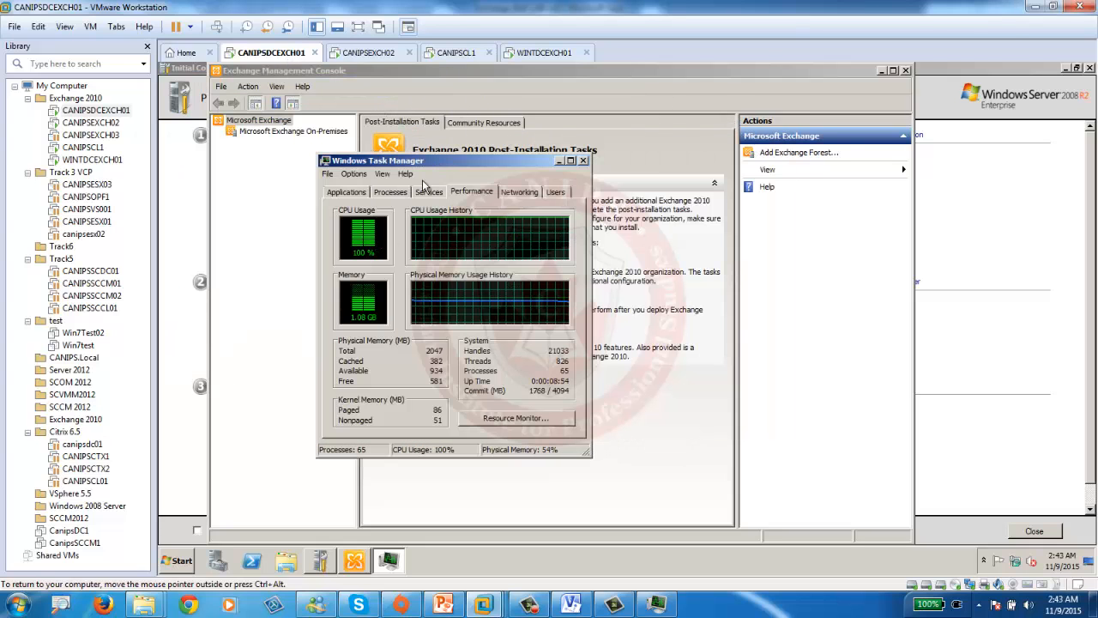
{"action": "left_click", "coordinate": [554, 52]}
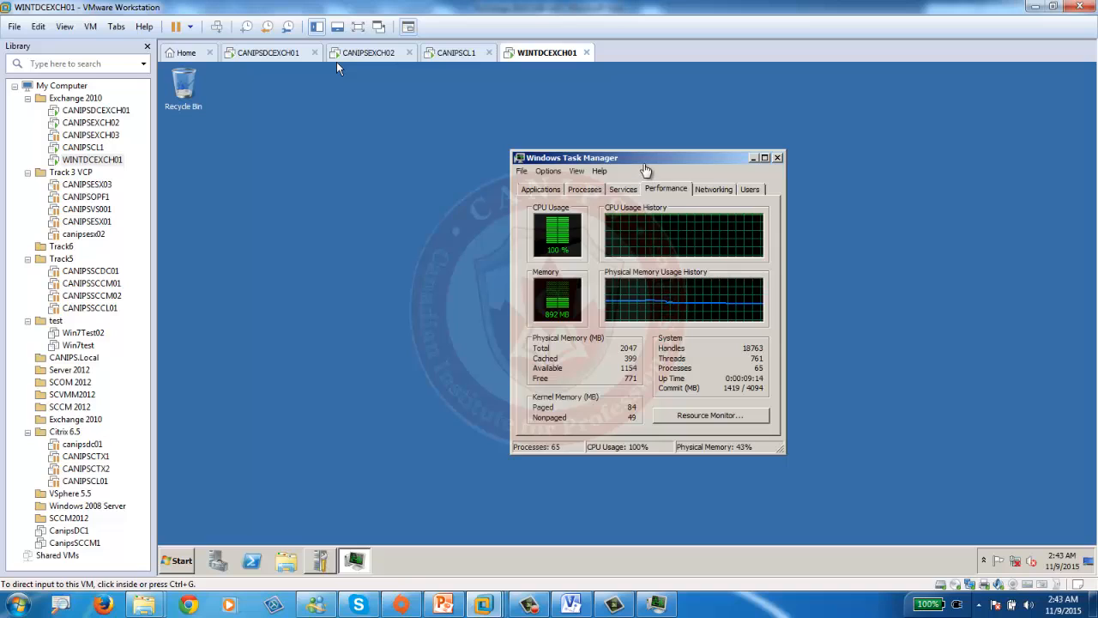
{"action": "left_click_drag", "start_coordinate": [635, 156], "coordinate": [477, 164]}
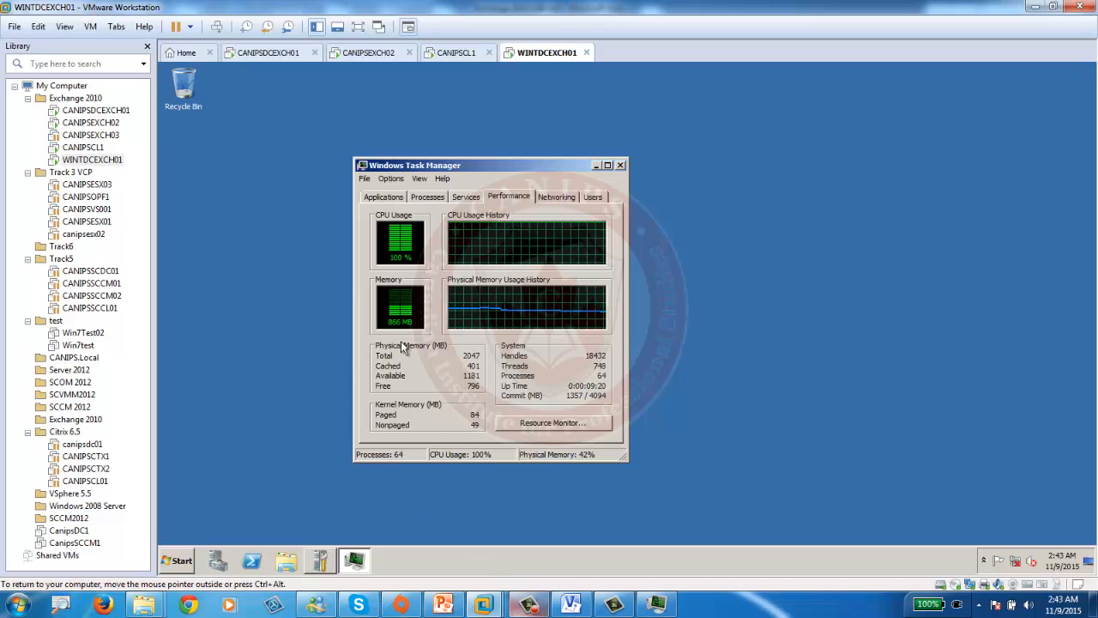
{"action": "left_click", "coordinate": [529, 605]}
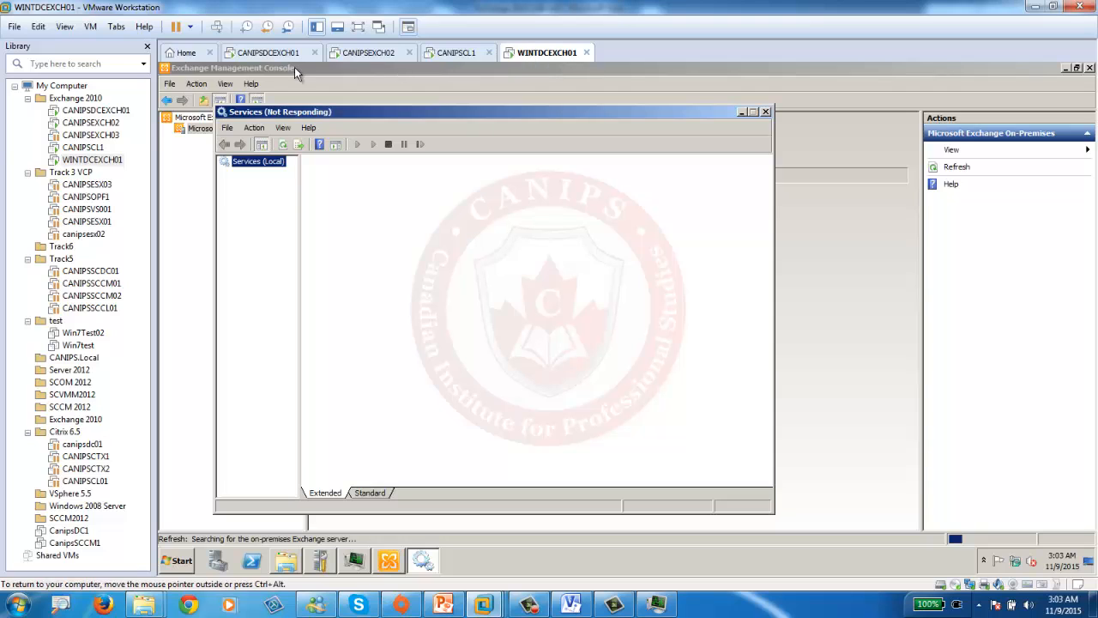
{"action": "left_click", "coordinate": [270, 52]}
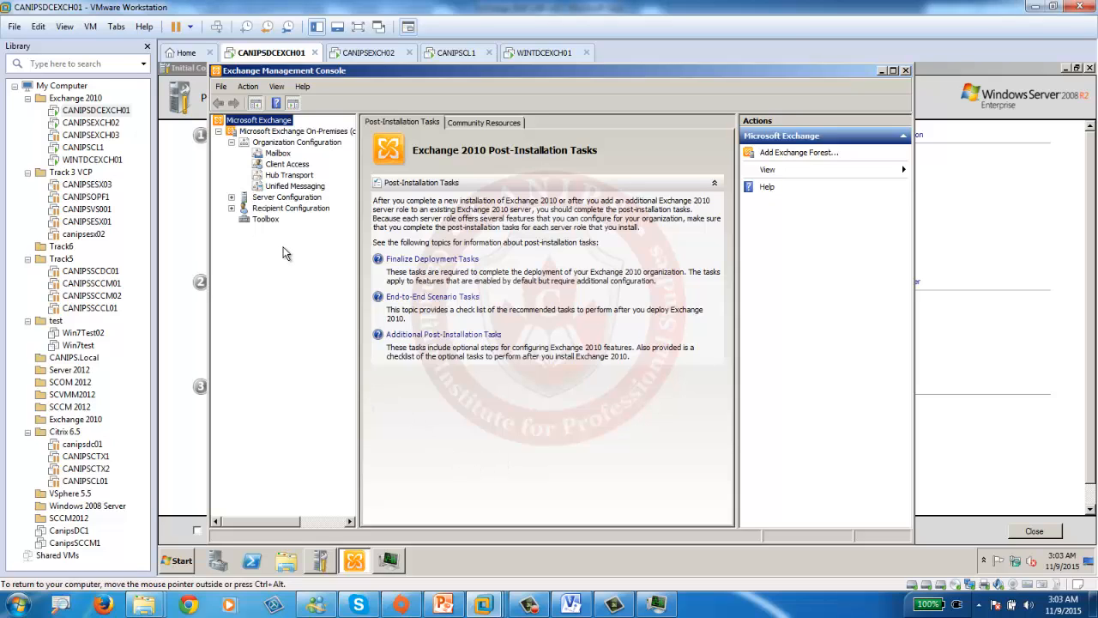
{"action": "left_click", "coordinate": [278, 153]}
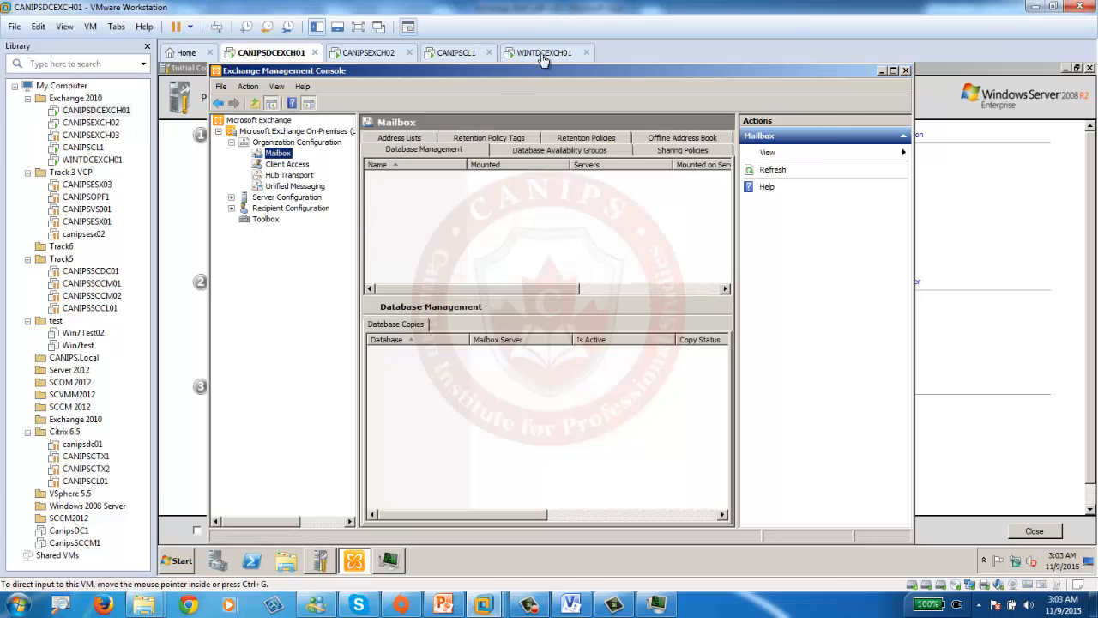
{"action": "left_click", "coordinate": [542, 55]}
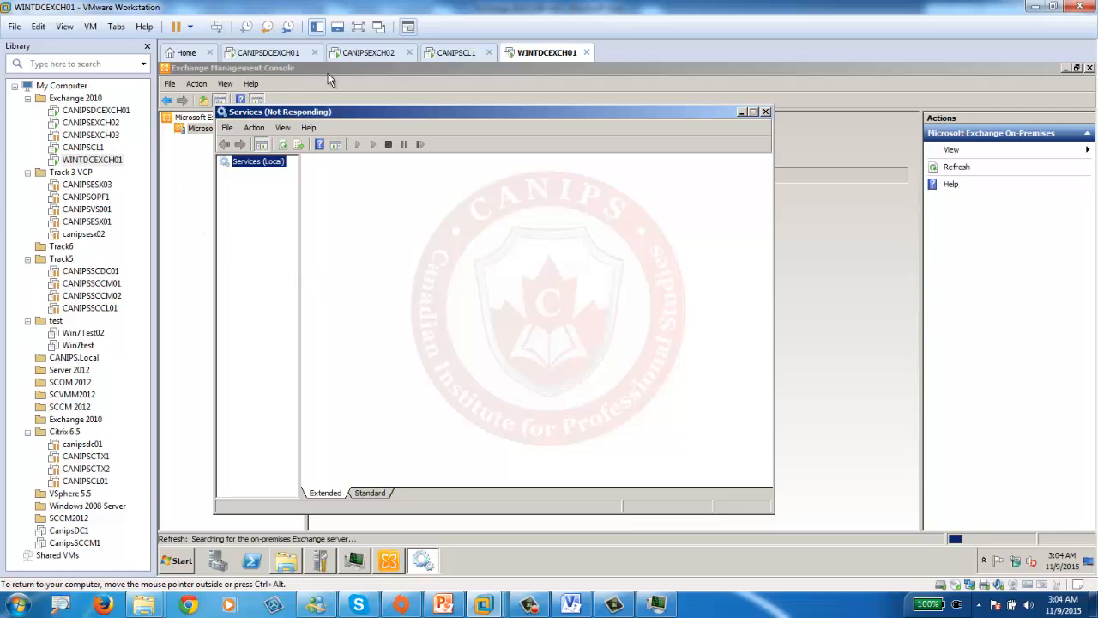
- Revert WINTDCEXCH01 to its 'Working Exchange' snapshot and confirm the restore
{"action": "left_click", "coordinate": [90, 27]}
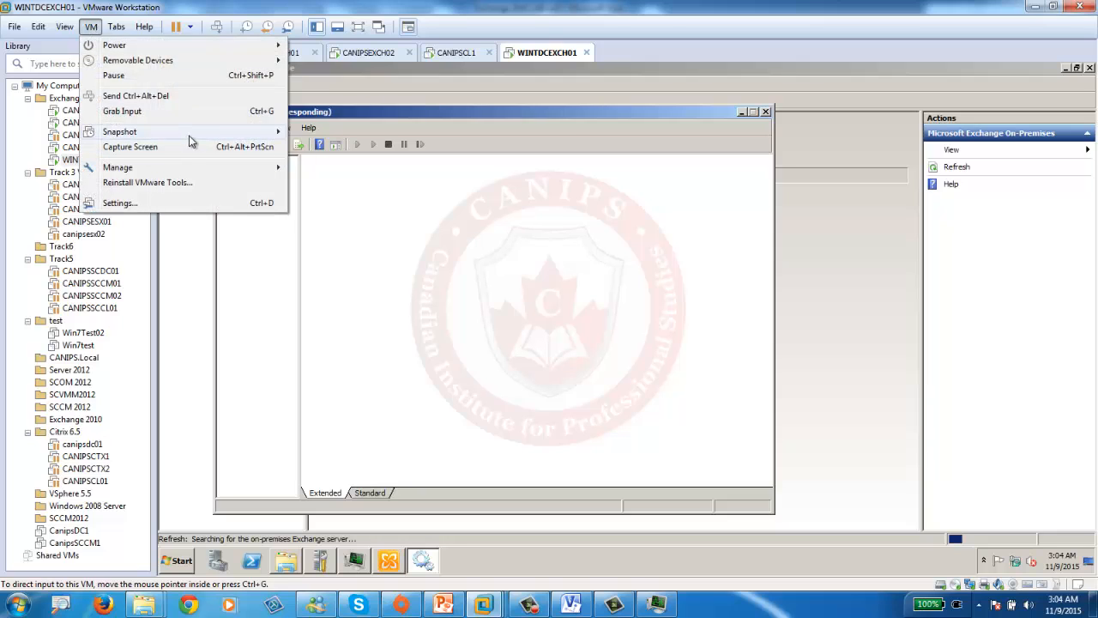
{"action": "mouse_move", "coordinate": [216, 135]}
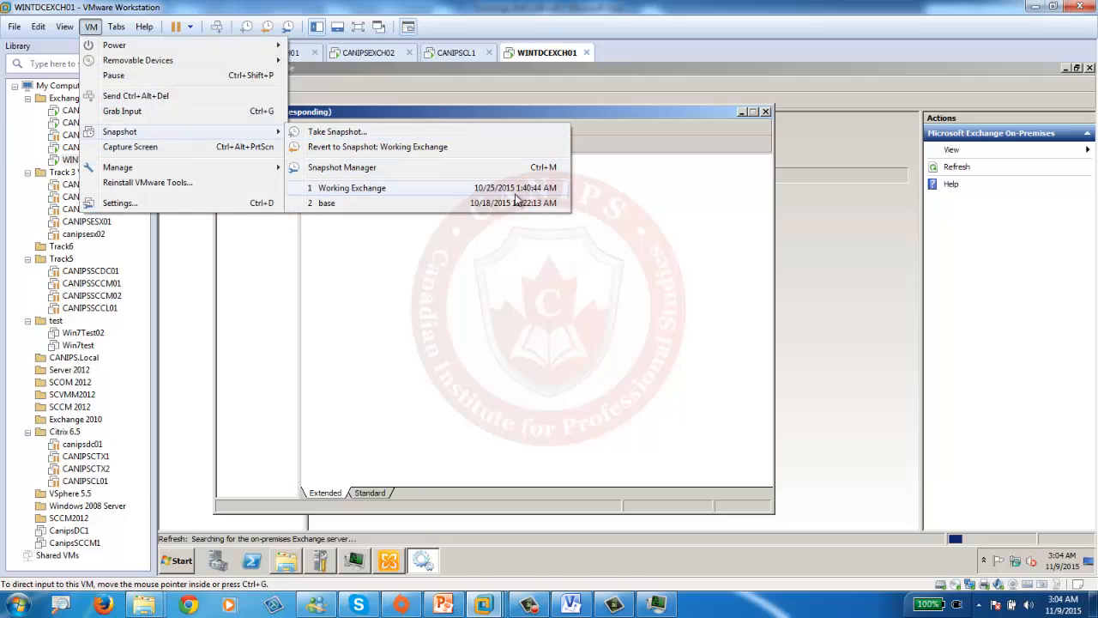
{"action": "left_click", "coordinate": [421, 188]}
{"action": "left_click", "coordinate": [583, 321]}
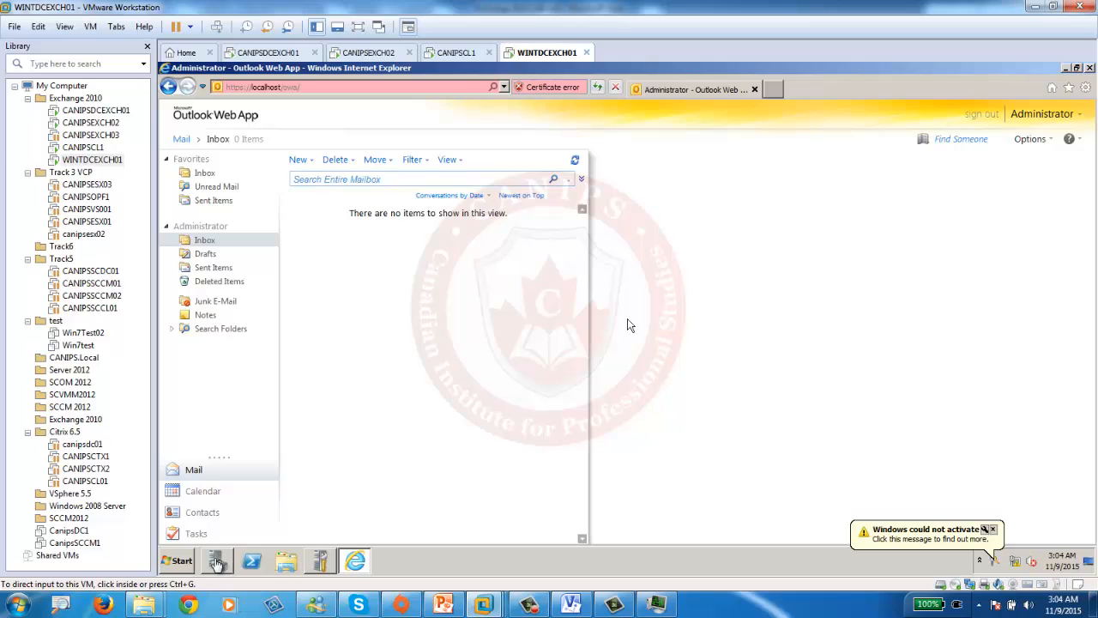
- Launch the Exchange Management Console from the Microsoft Exchange Server 2010 program group
{"action": "left_click", "coordinate": [182, 561]}
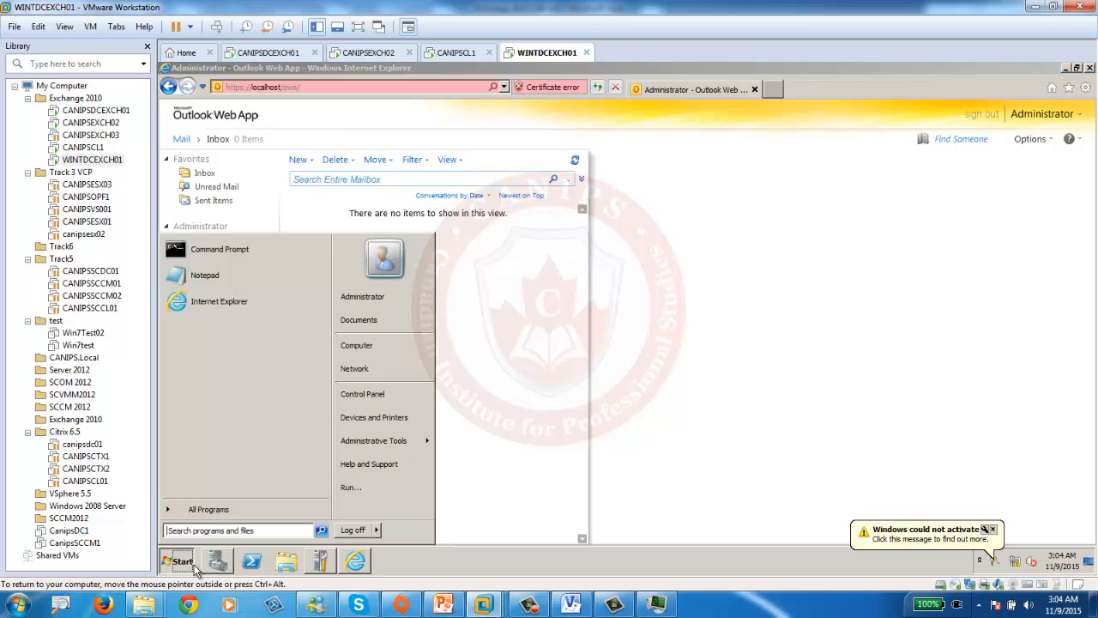
{"action": "left_click", "coordinate": [220, 509]}
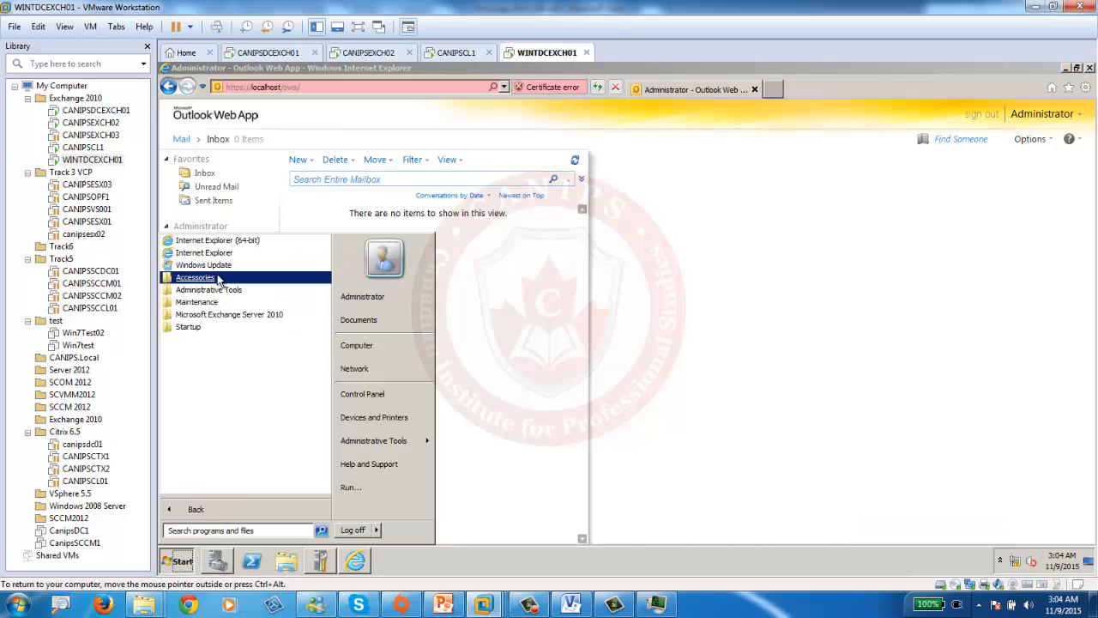
{"action": "left_click", "coordinate": [222, 315]}
{"action": "left_click", "coordinate": [194, 329]}
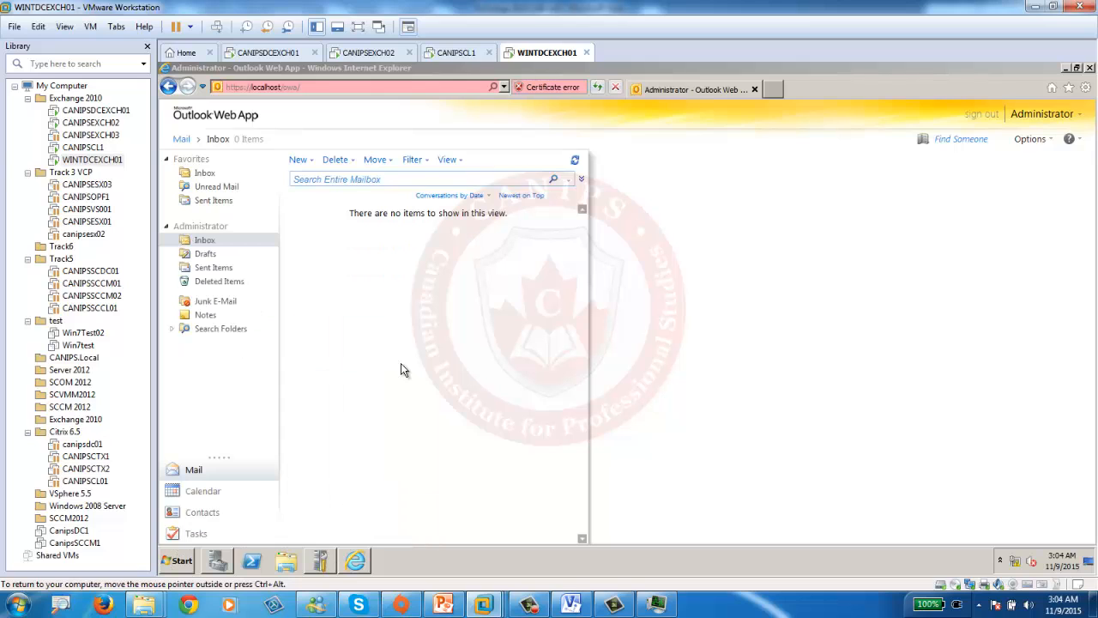
- Disable Internet Protocol Version 6 (TCP/IPv6) on the Local Area Connection adapter
{"action": "right_click", "coordinate": [1016, 563]}
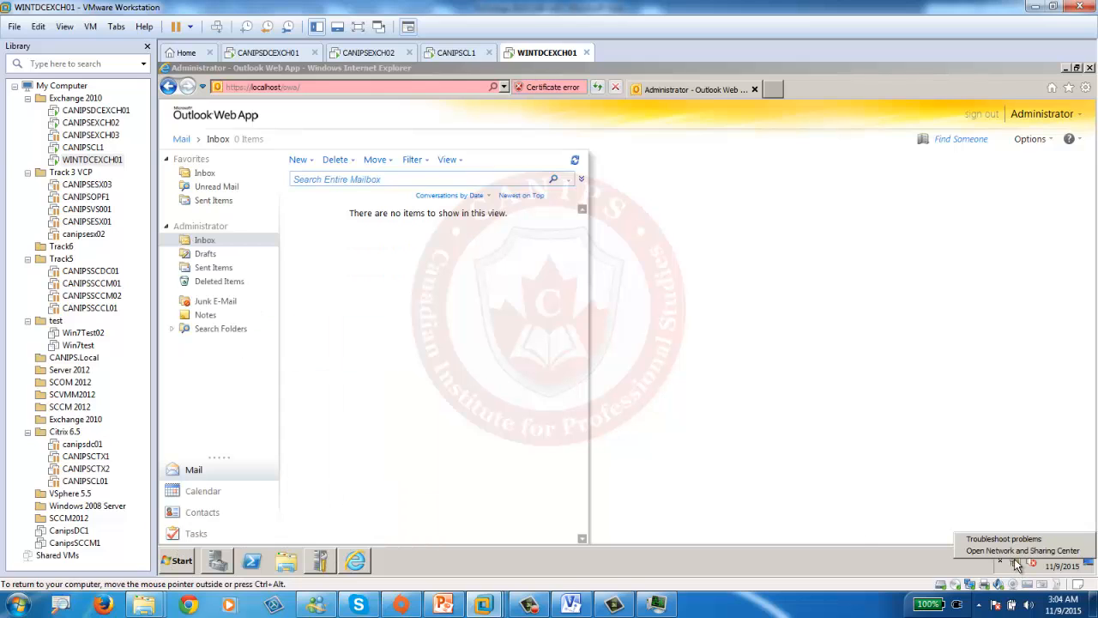
{"action": "left_click", "coordinate": [1030, 554]}
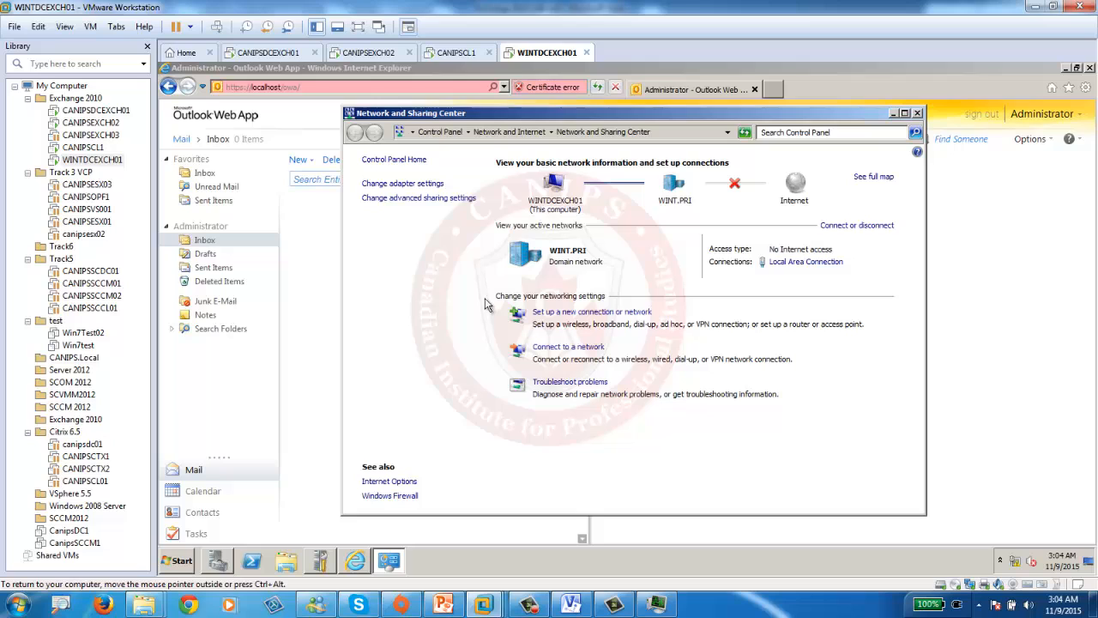
{"action": "left_click", "coordinate": [409, 183]}
{"action": "left_click", "coordinate": [397, 196]}
{"action": "double_click", "coordinate": [397, 196]}
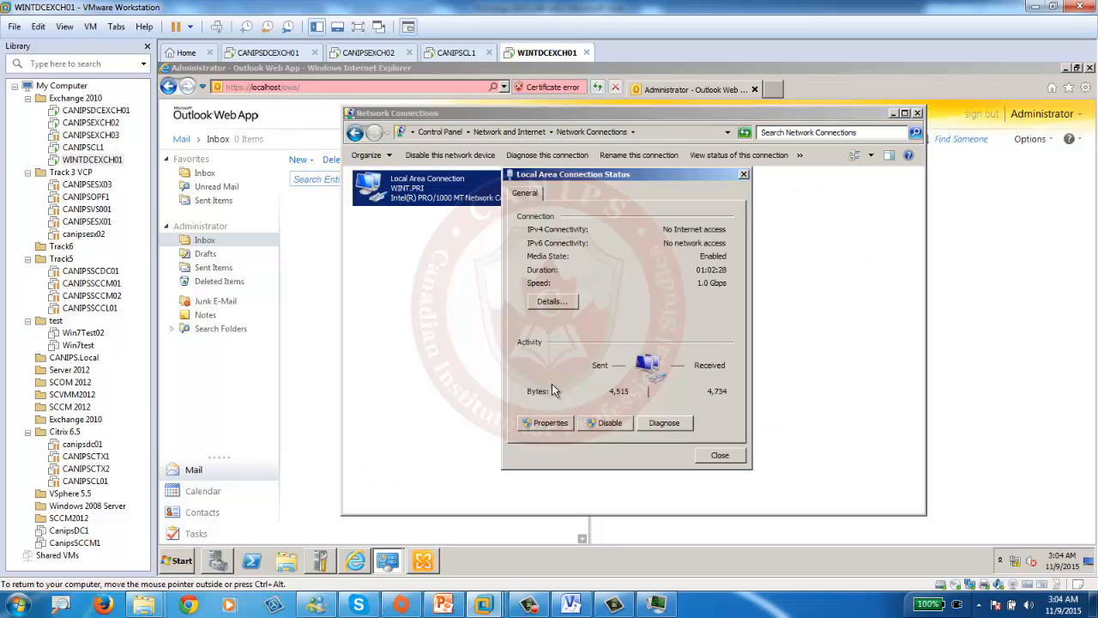
{"action": "left_click", "coordinate": [549, 423]}
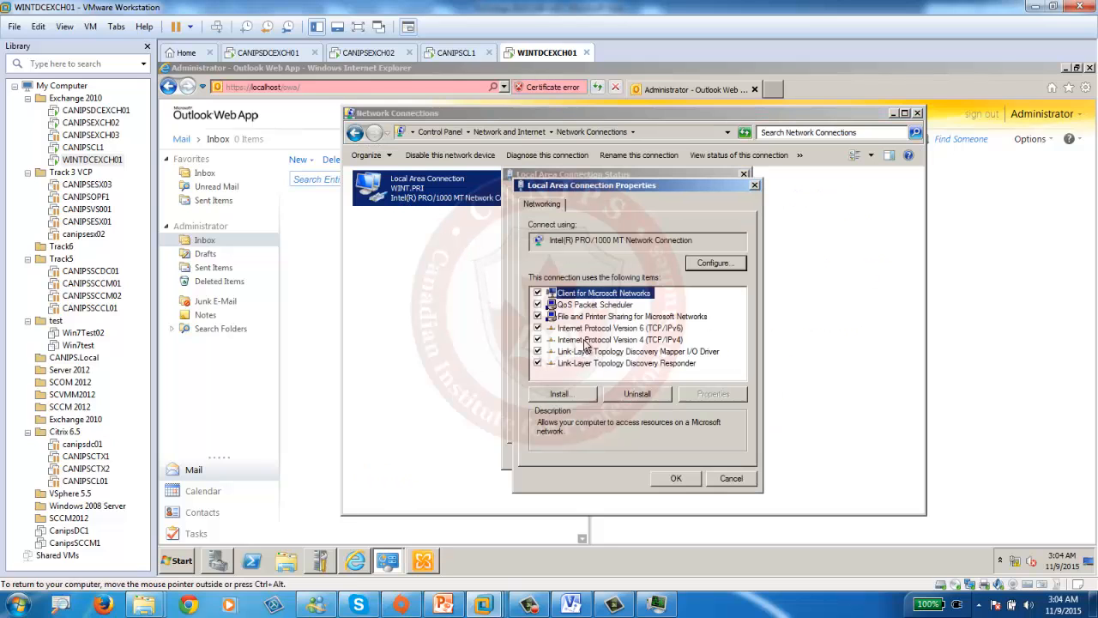
{"action": "left_click", "coordinate": [538, 328]}
{"action": "left_click", "coordinate": [677, 479]}
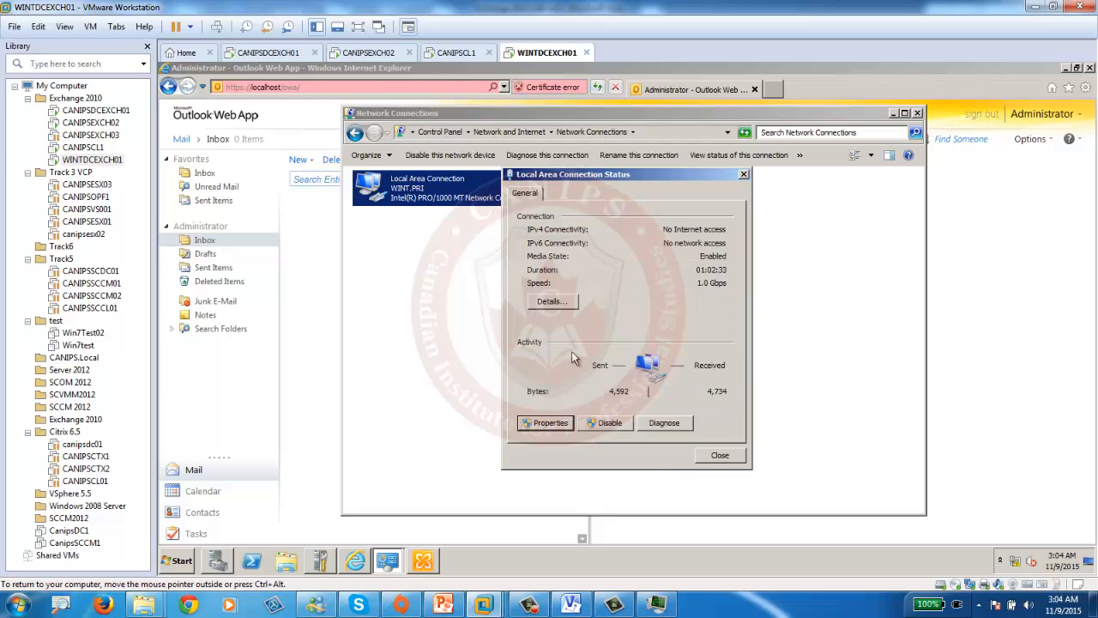
{"action": "left_click", "coordinate": [727, 460]}
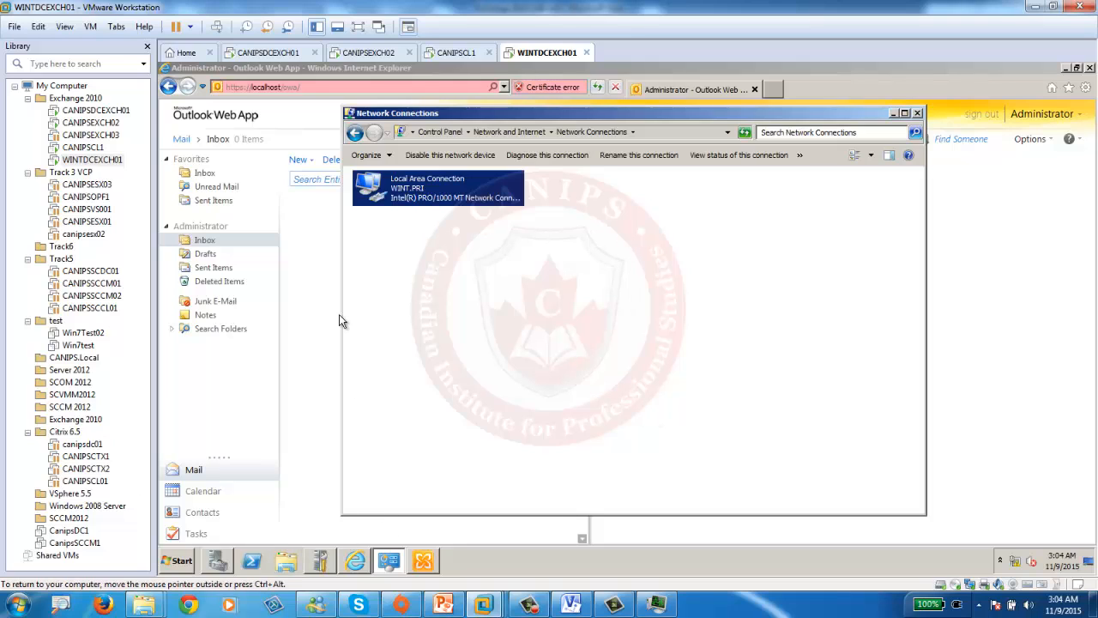
{"action": "key", "text": "alt+F4"}
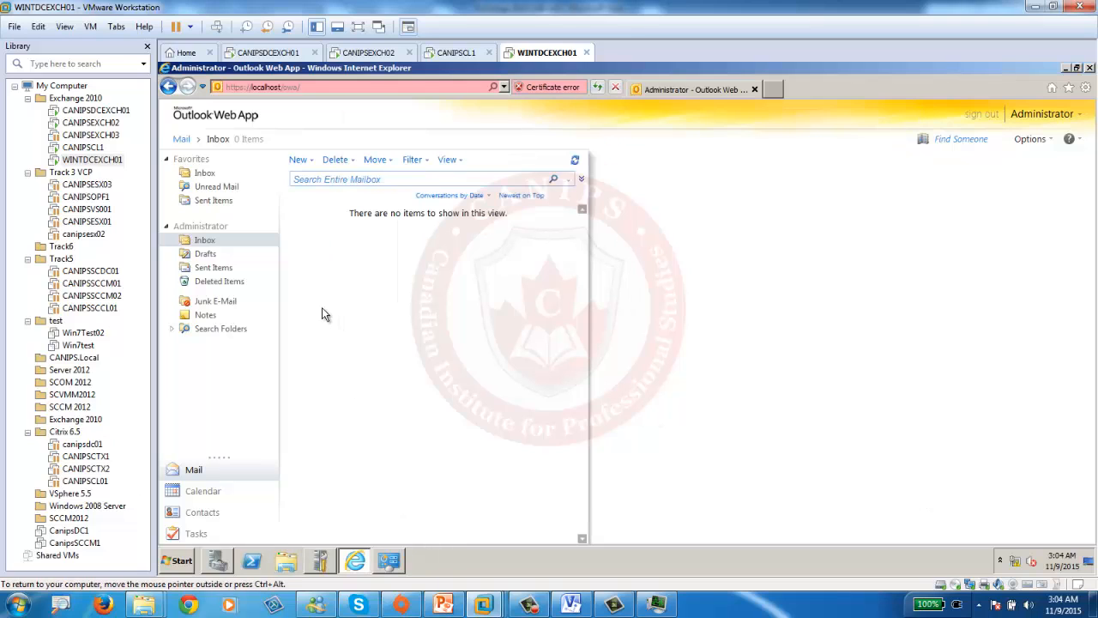
- Start a new Outlook Web App message and move its window to the right
{"action": "left_click", "coordinate": [297, 163]}
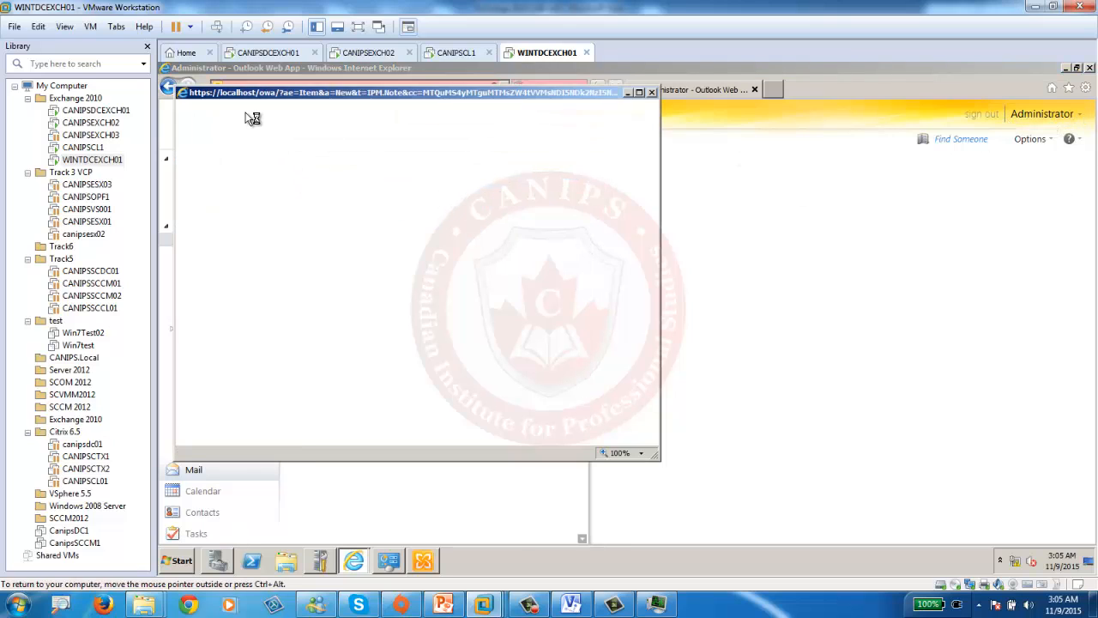
{"action": "left_click", "coordinate": [177, 561]}
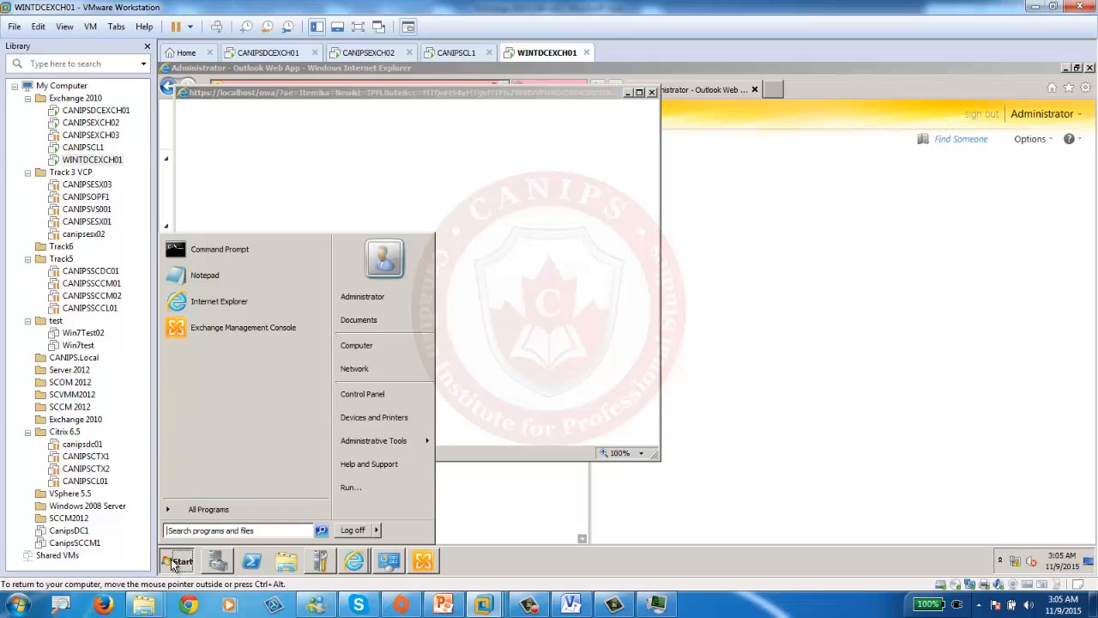
{"action": "left_click", "coordinate": [373, 300]}
{"action": "left_click", "coordinate": [524, 190]}
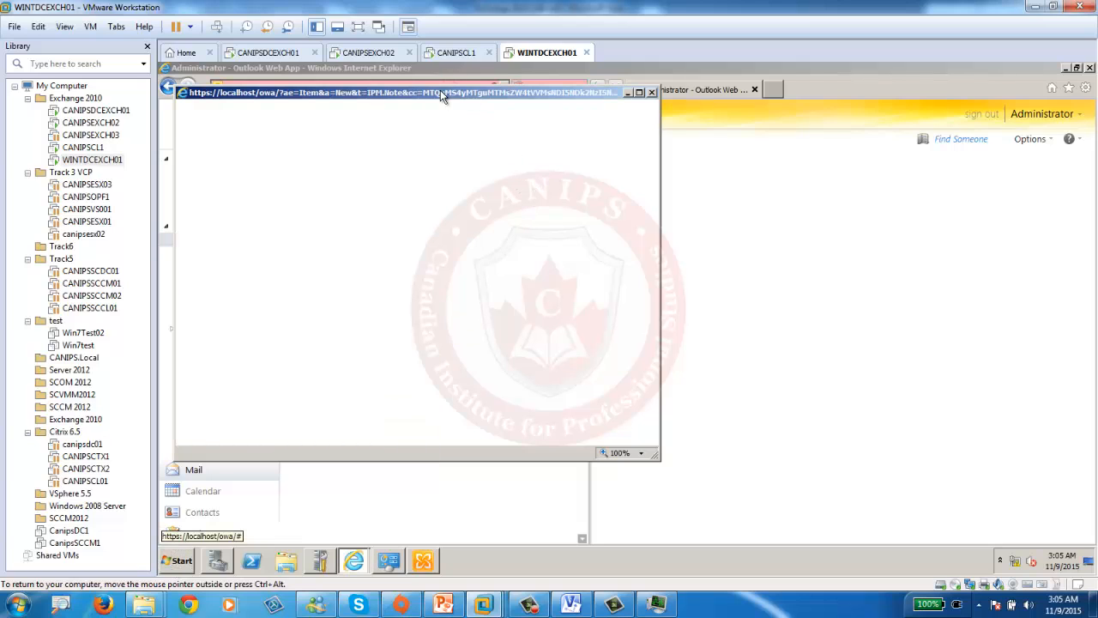
{"action": "left_click_drag", "start_coordinate": [441, 90], "coordinate": [810, 164]}
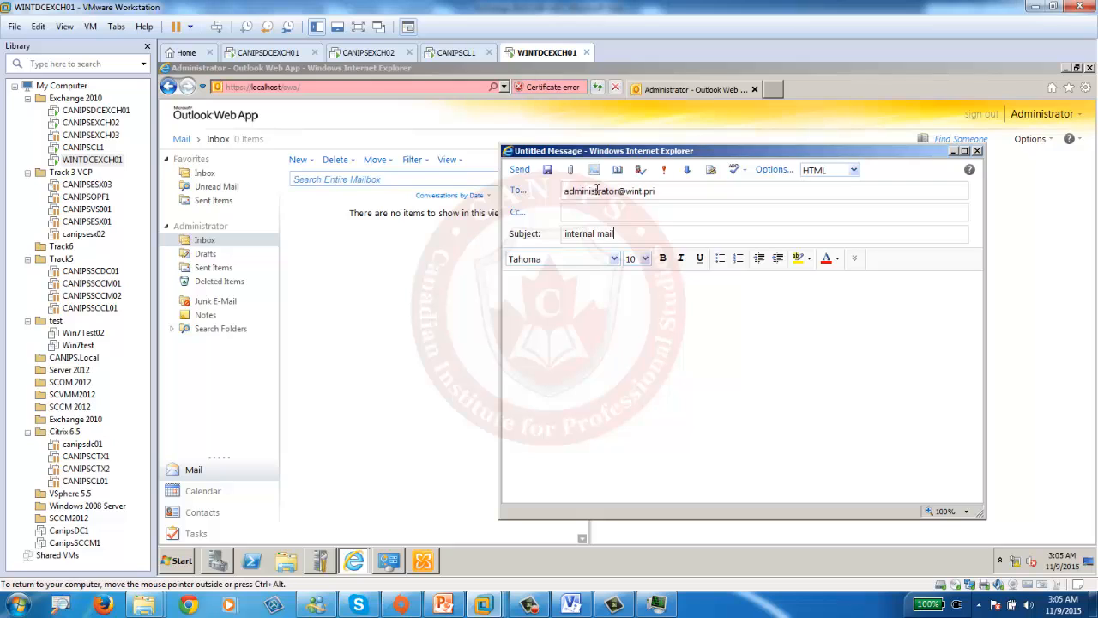
- Send the 'internal mailflow test' message to Administrator and confirm it arrives in the inbox
{"action": "type", "text": "ow test"}
{"action": "left_click", "coordinate": [521, 169]}
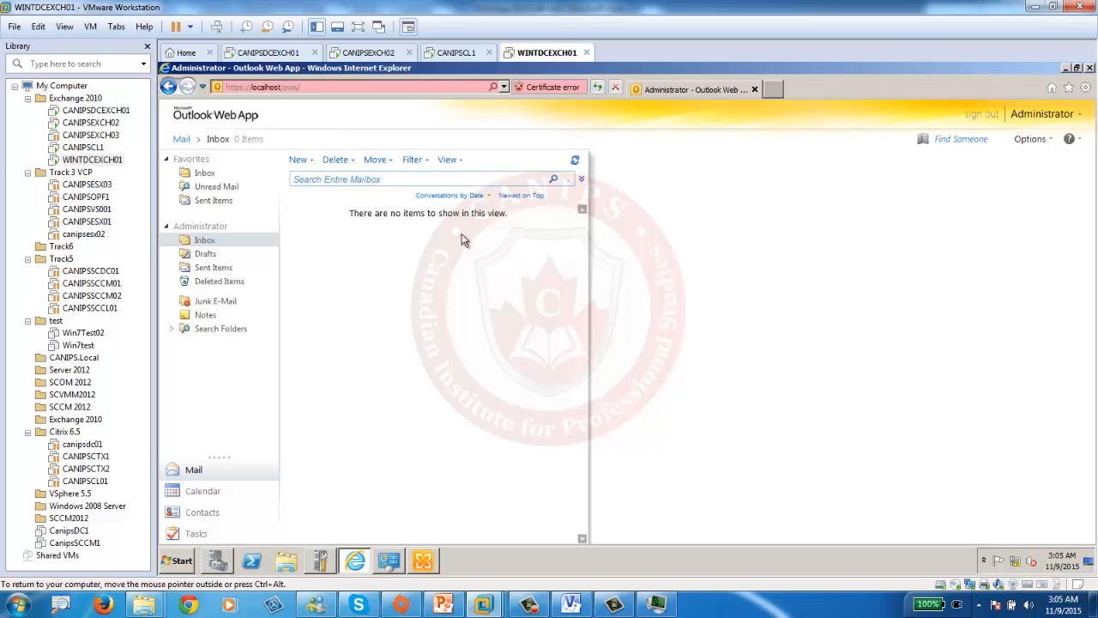
{"action": "left_click", "coordinate": [598, 88]}
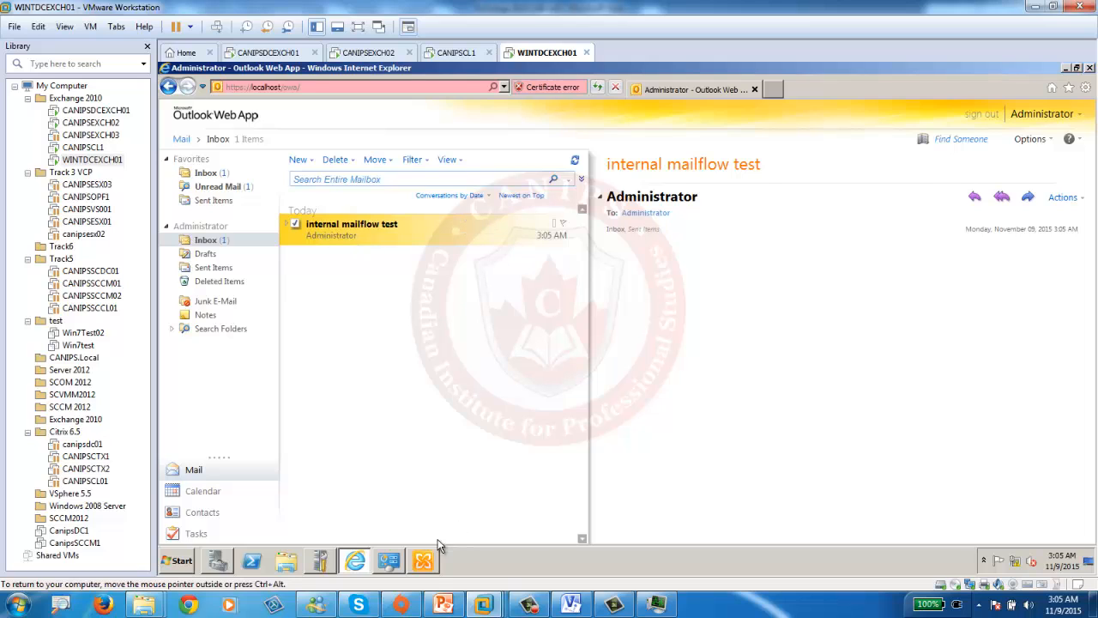
{"action": "left_click", "coordinate": [427, 563]}
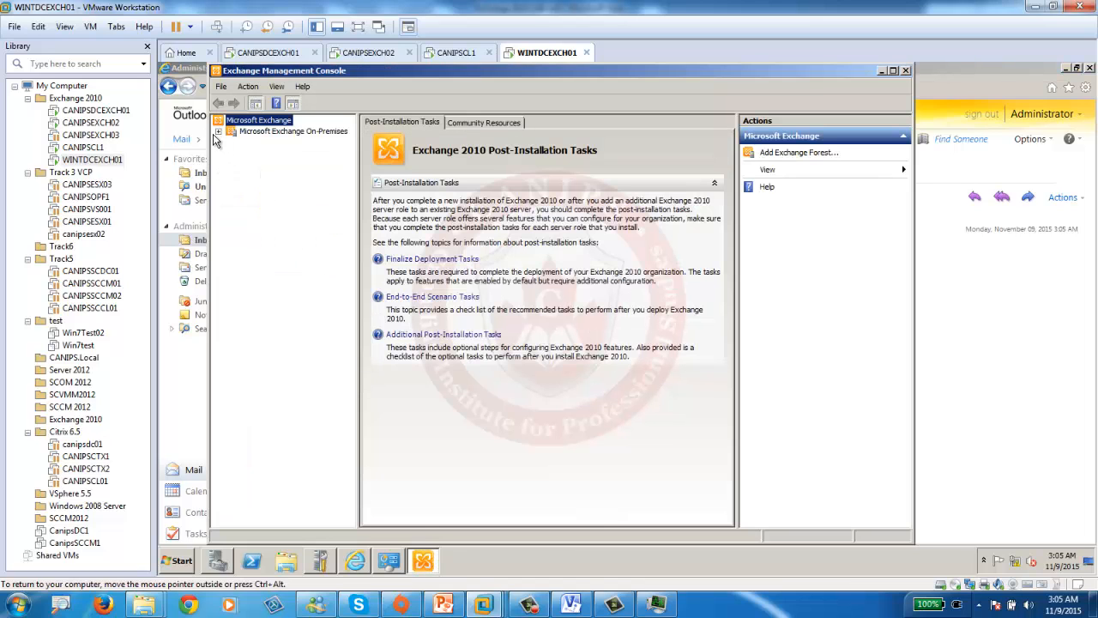
- Check that WINTDCEXCH01's DNS server forwards queries to 192.168.100.10, then close DNS Manager
{"action": "left_click", "coordinate": [218, 132]}
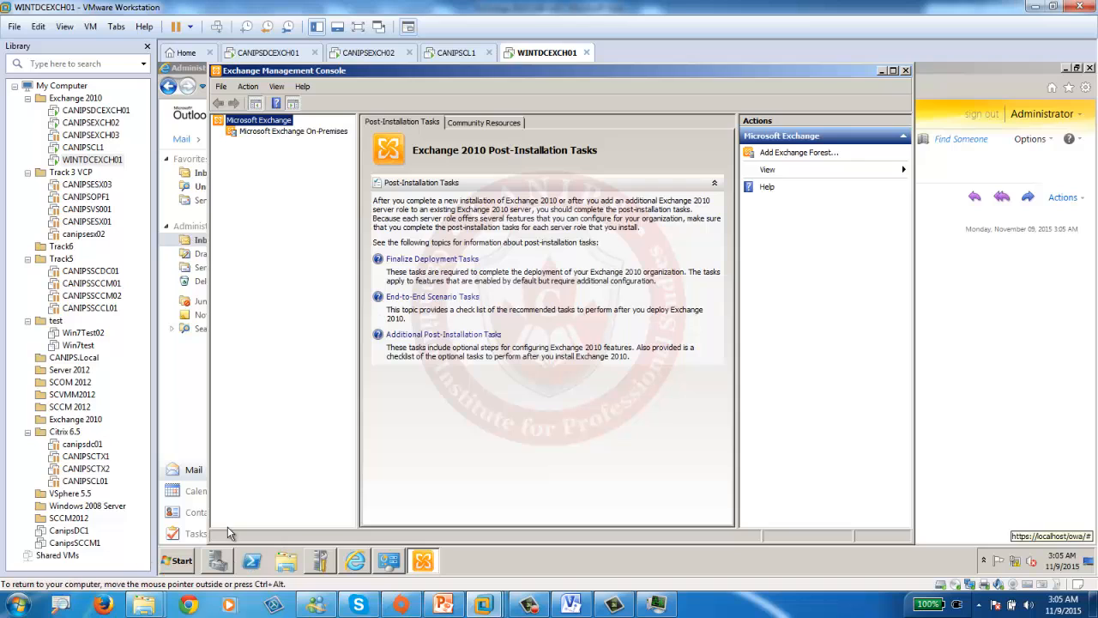
{"action": "left_click", "coordinate": [174, 560]}
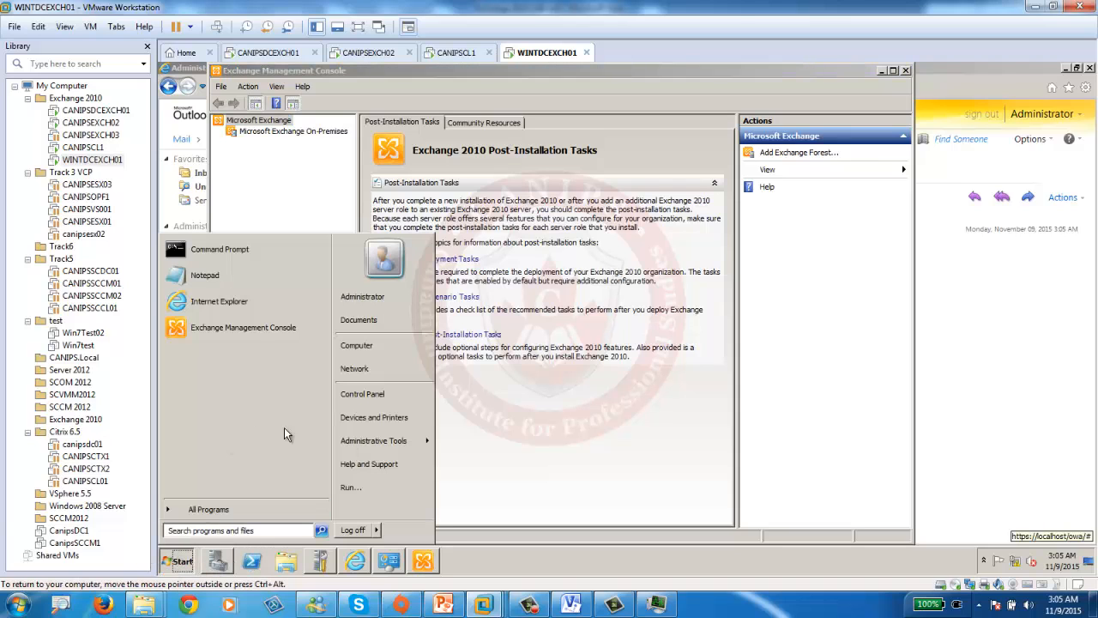
{"action": "mouse_move", "coordinate": [384, 443]}
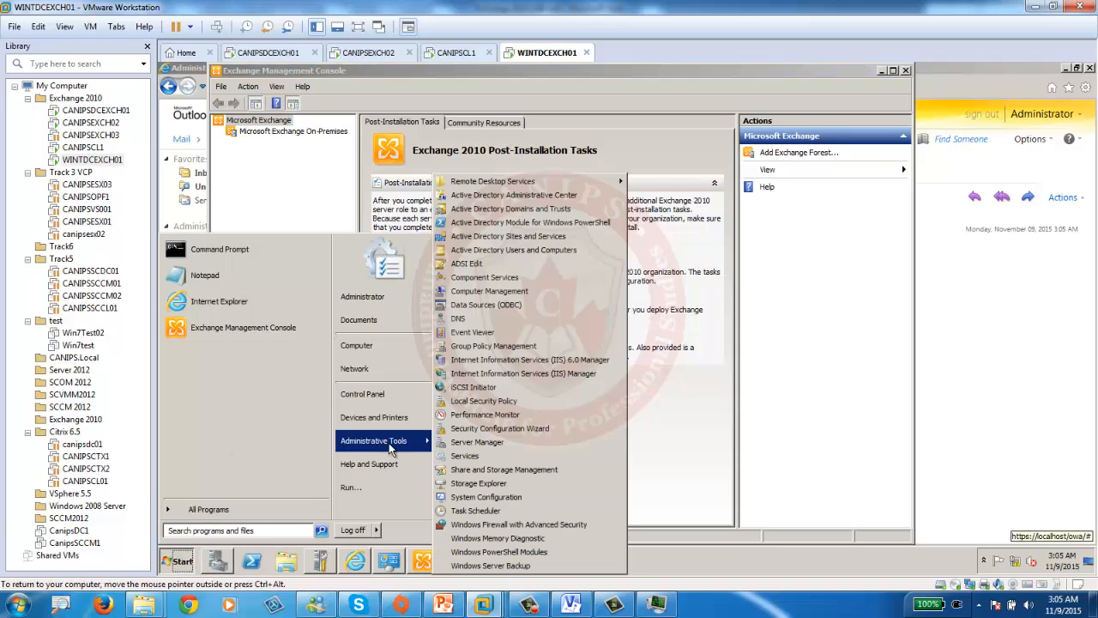
{"action": "left_click", "coordinate": [471, 320]}
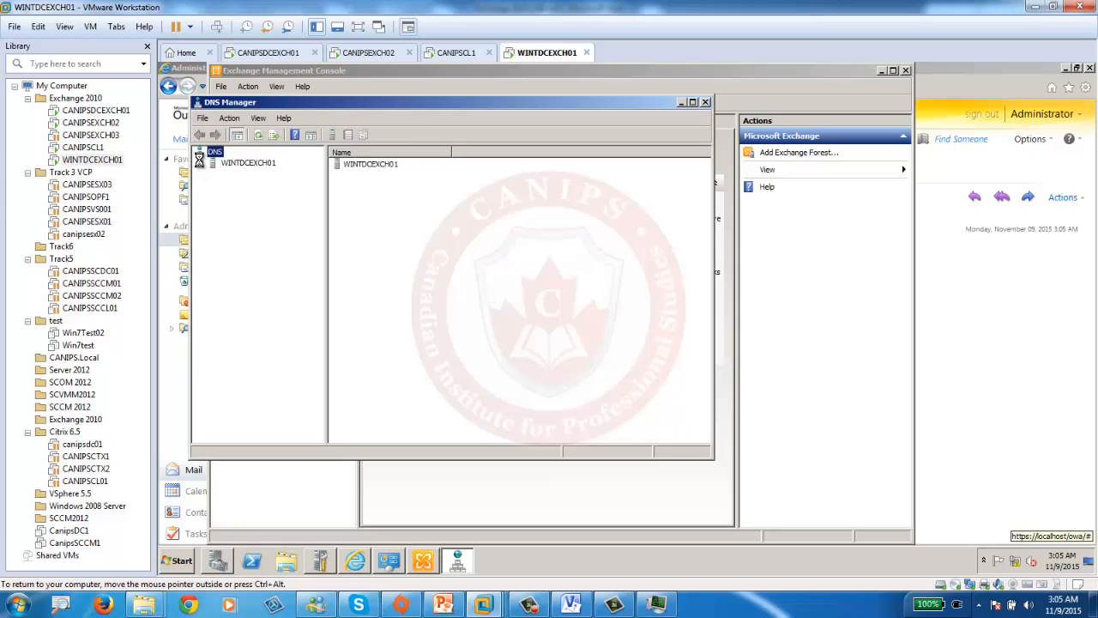
{"action": "double_click", "coordinate": [210, 164]}
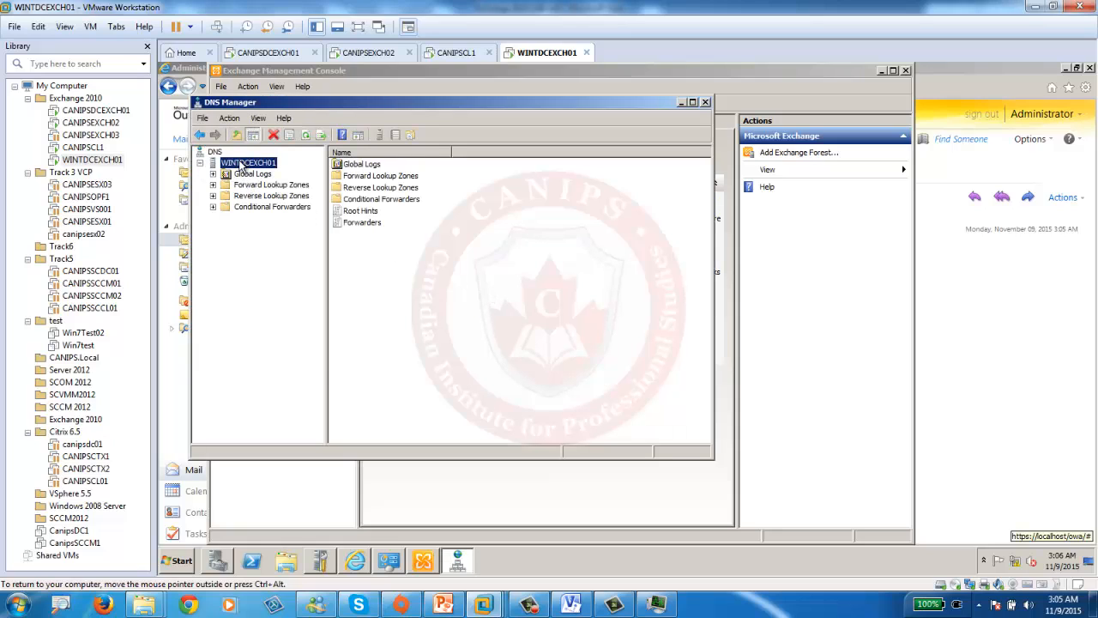
{"action": "right_click", "coordinate": [243, 165]}
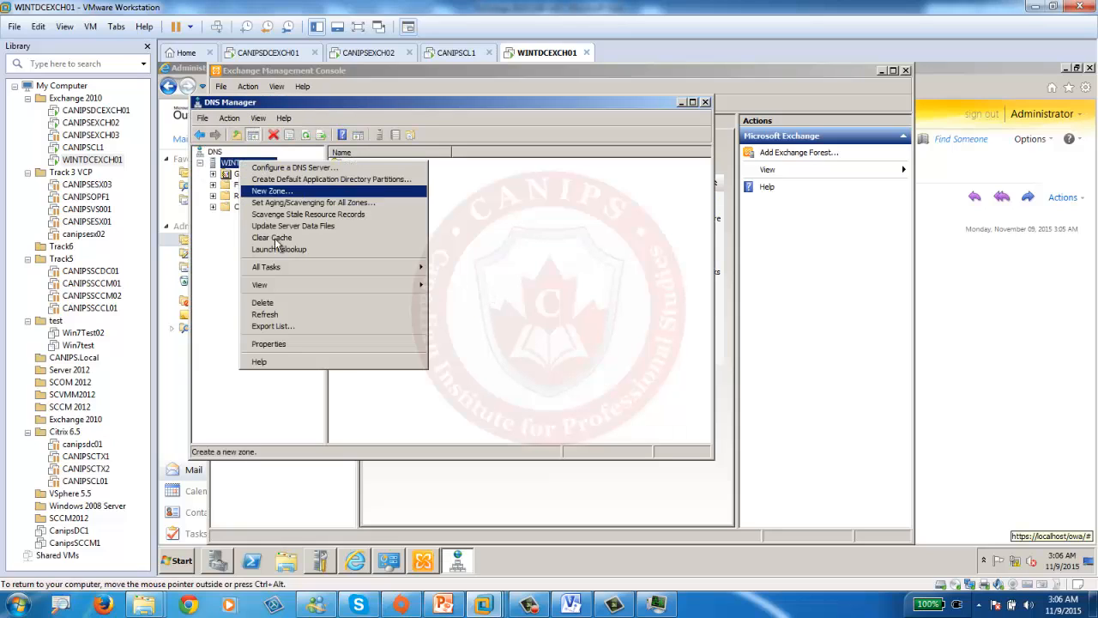
{"action": "left_click", "coordinate": [319, 344]}
{"action": "left_click", "coordinate": [417, 158]}
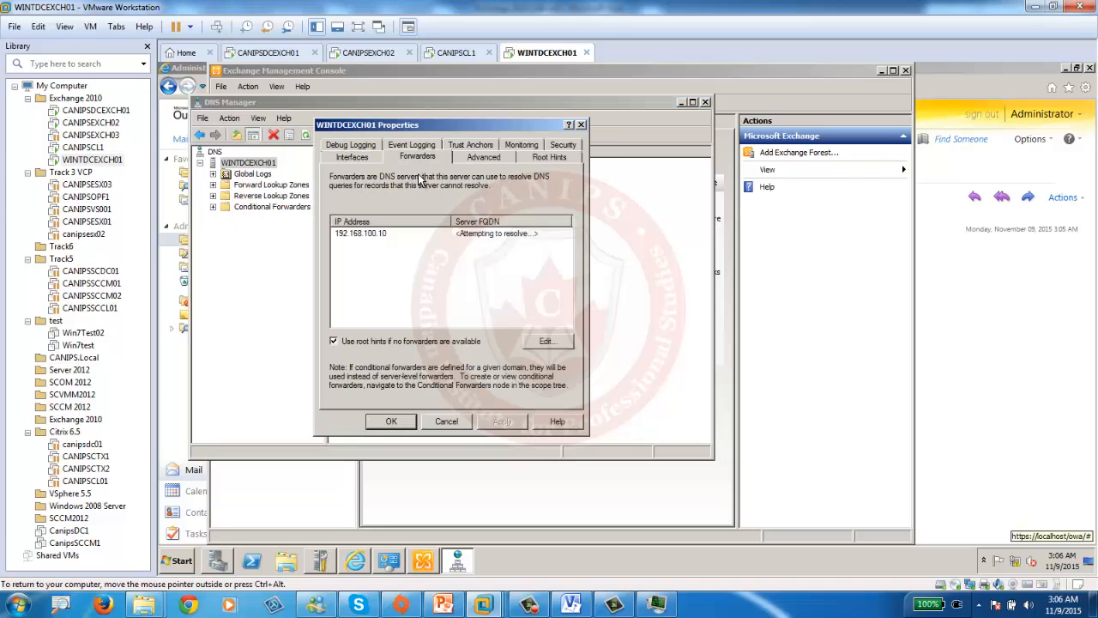
{"action": "left_click", "coordinate": [333, 235]}
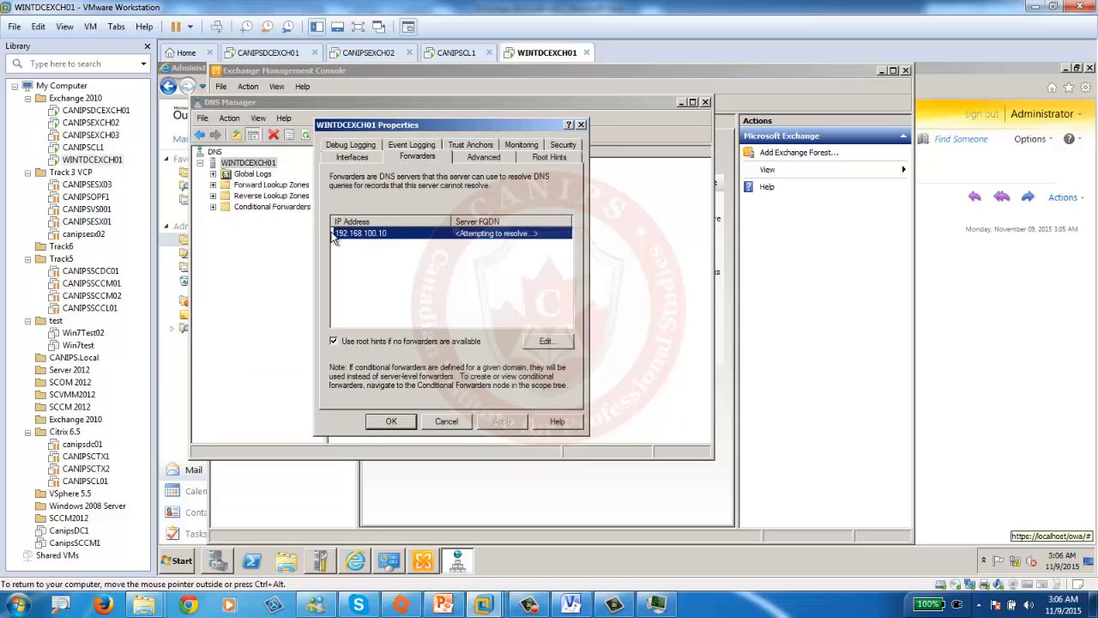
{"action": "left_click", "coordinate": [391, 421]}
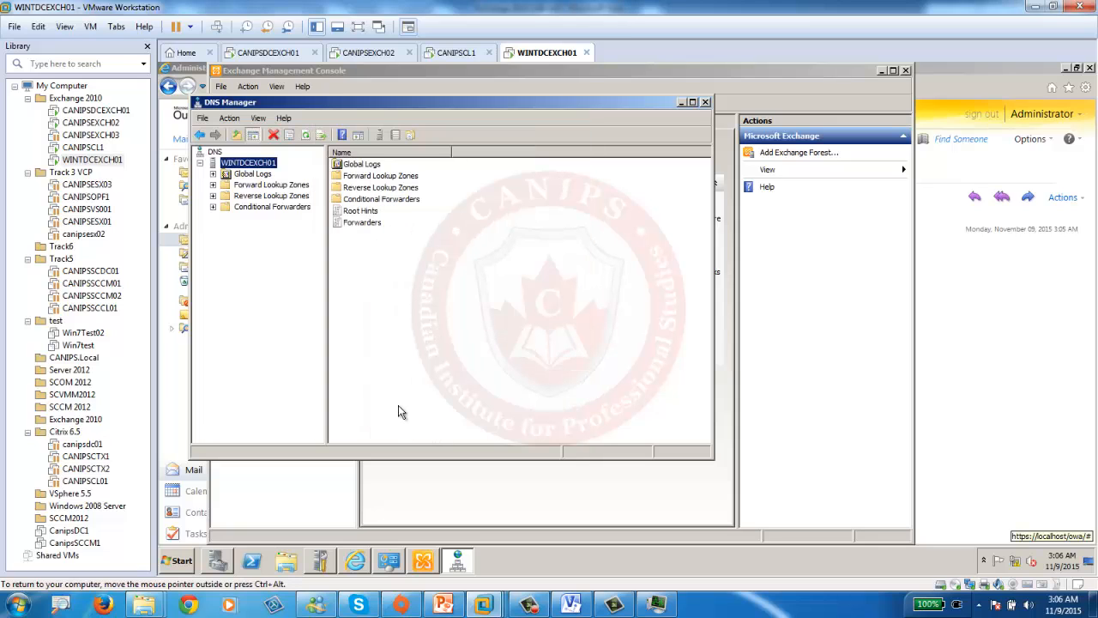
{"action": "left_click", "coordinate": [705, 102]}
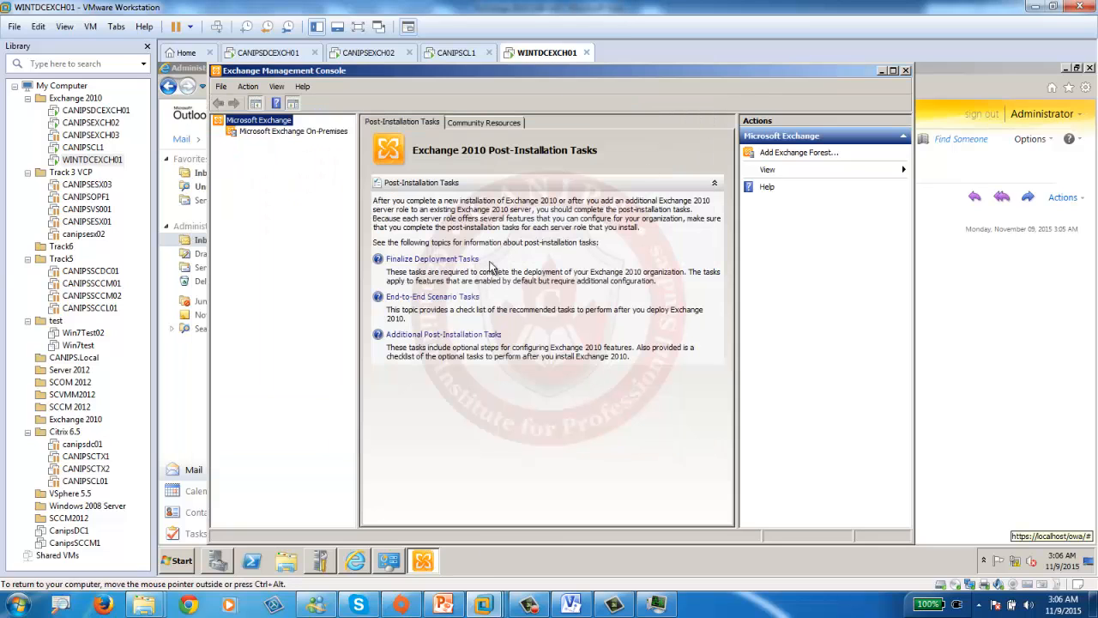
{"action": "left_click", "coordinate": [183, 560]}
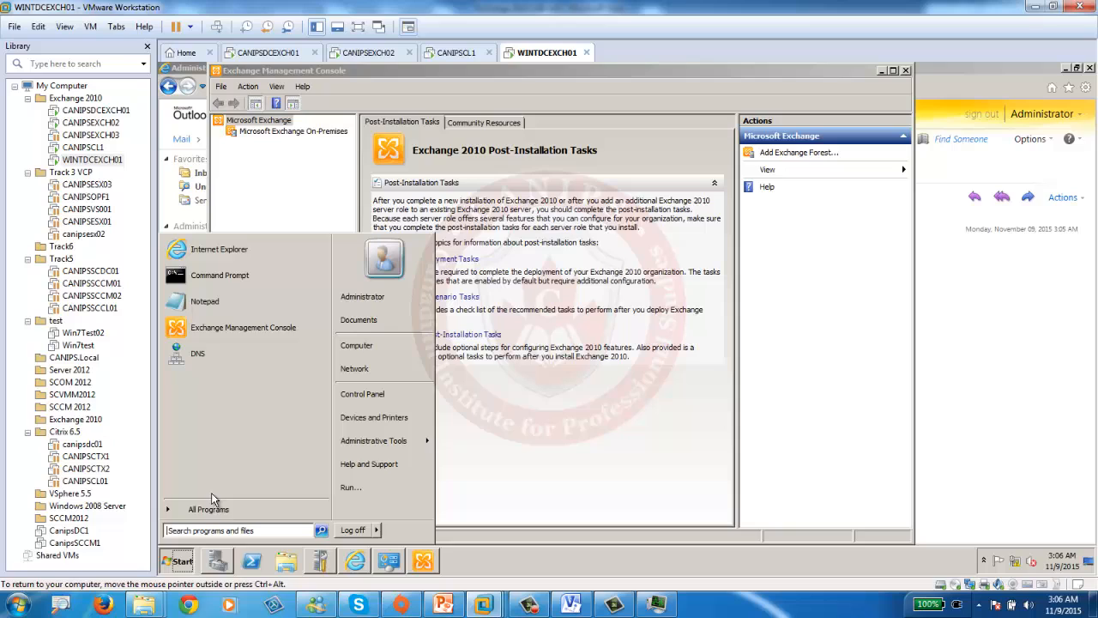
- Open a Command Prompt and ping 192.168.100.10, then stop it
{"action": "left_click", "coordinate": [246, 289]}
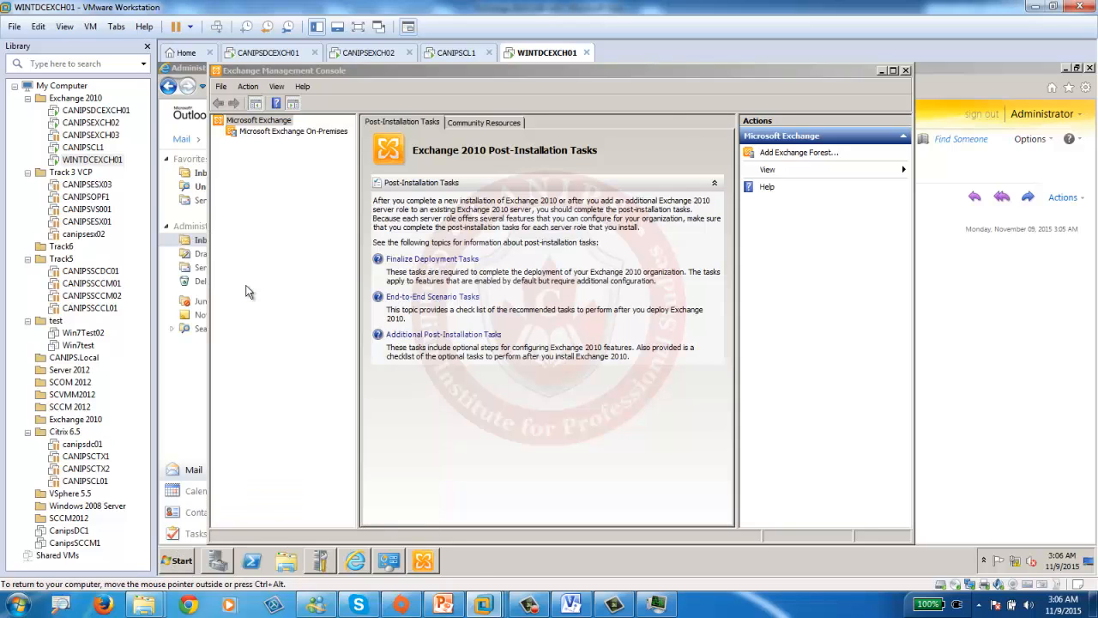
{"action": "type", "text": "ping "}
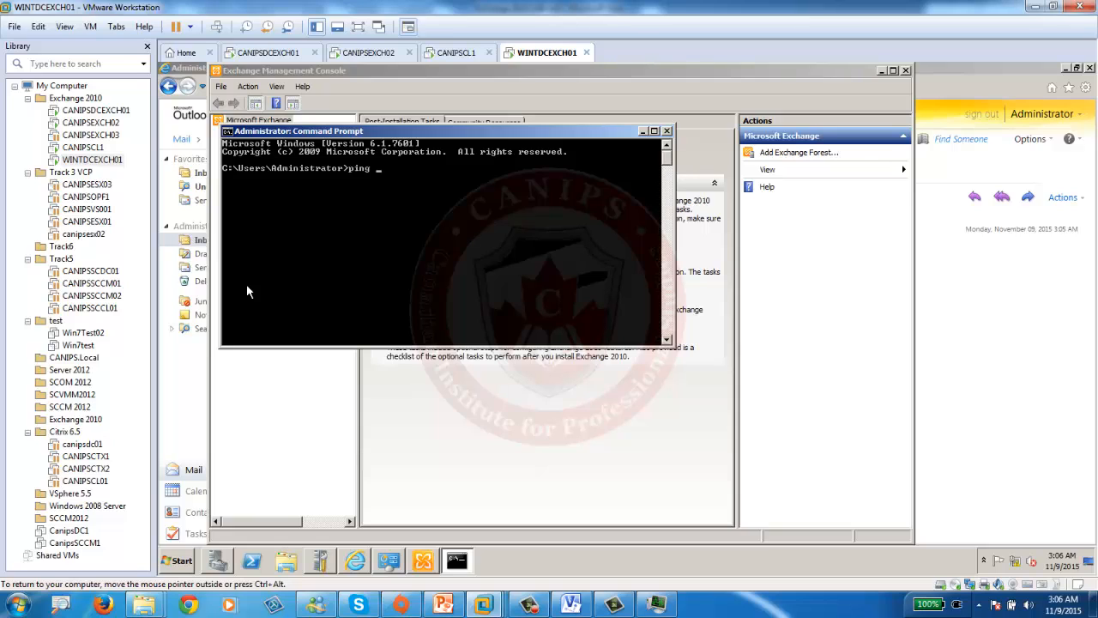
{"action": "type", "text": "192.168.100.10"}
{"action": "key", "text": "Return"}
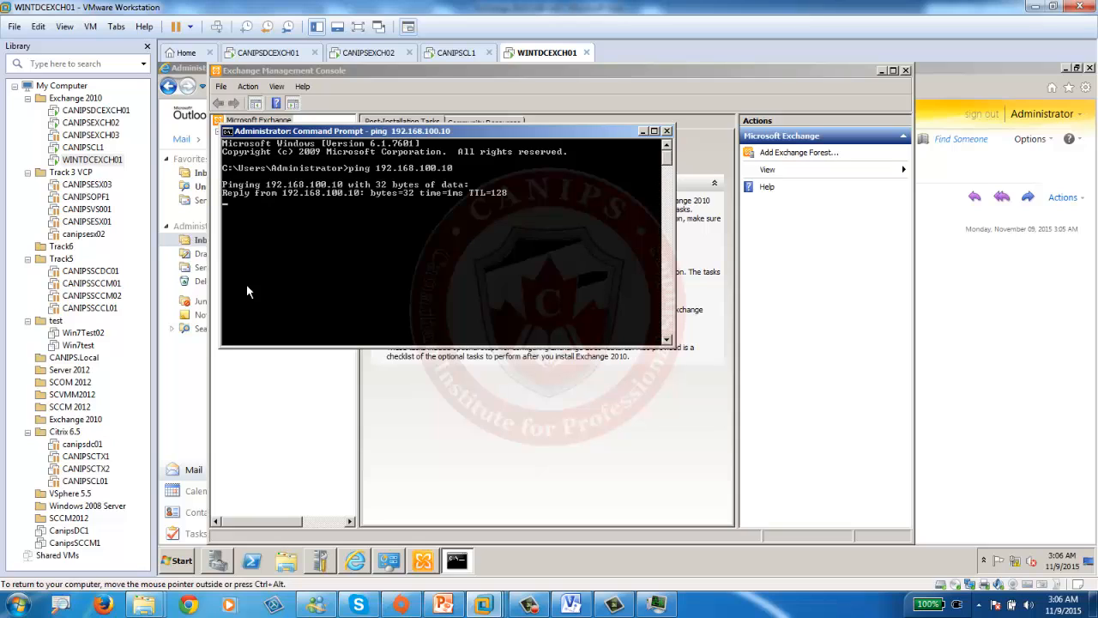
{"action": "key", "text": "ctrl+c"}
- Ping canipsdcexch01 by name to confirm name resolution works
{"action": "key", "text": "Up"}
{"action": "key", "text": "BackSpace"}
{"action": "key", "text": "BackSpace"}
{"action": "key", "text": "BackSpace"}
{"action": "key", "text": "BackSpace"}
{"action": "key", "text": "BackSpace"}
{"action": "key", "text": "BackSpace"}
{"action": "key", "text": "BackSpace"}
{"action": "key", "text": "BackSpace"}
{"action": "key", "text": "BackSpace"}
{"action": "key", "text": "BackSpace"}
{"action": "key", "text": "BackSpace"}
{"action": "key", "text": "BackSpace"}
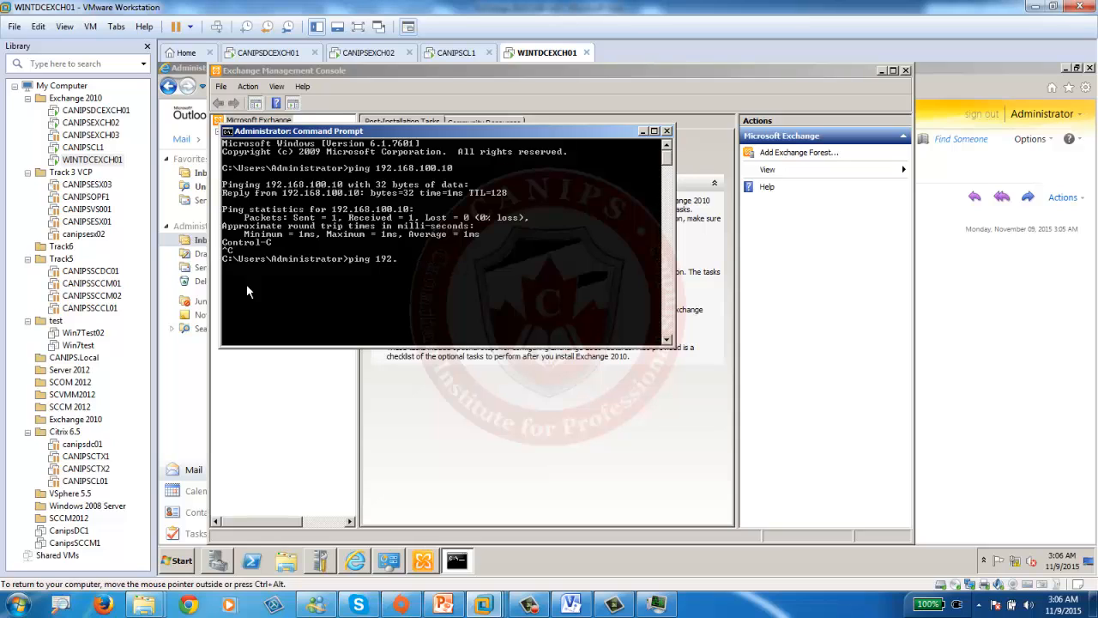
{"action": "type", "text": "canips"}
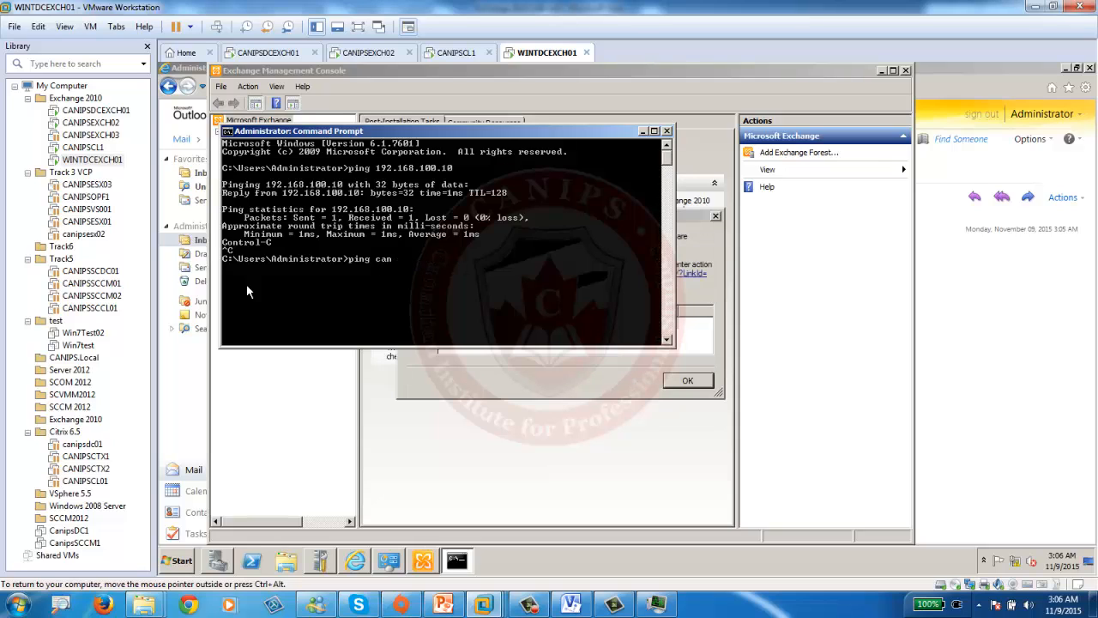
{"action": "type", "text": "dcexch01"}
{"action": "key", "text": "Return"}
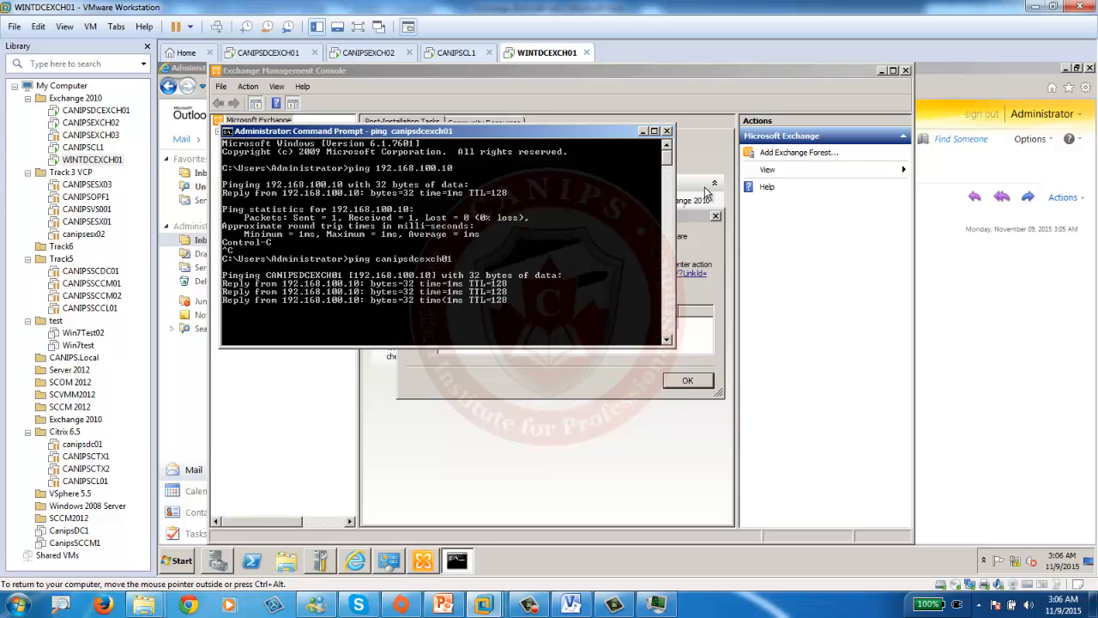
- Close the command prompt, dismiss the Exchange licence warning, and go to Organization Configuration > Hub Transport
{"action": "left_click", "coordinate": [667, 131]}
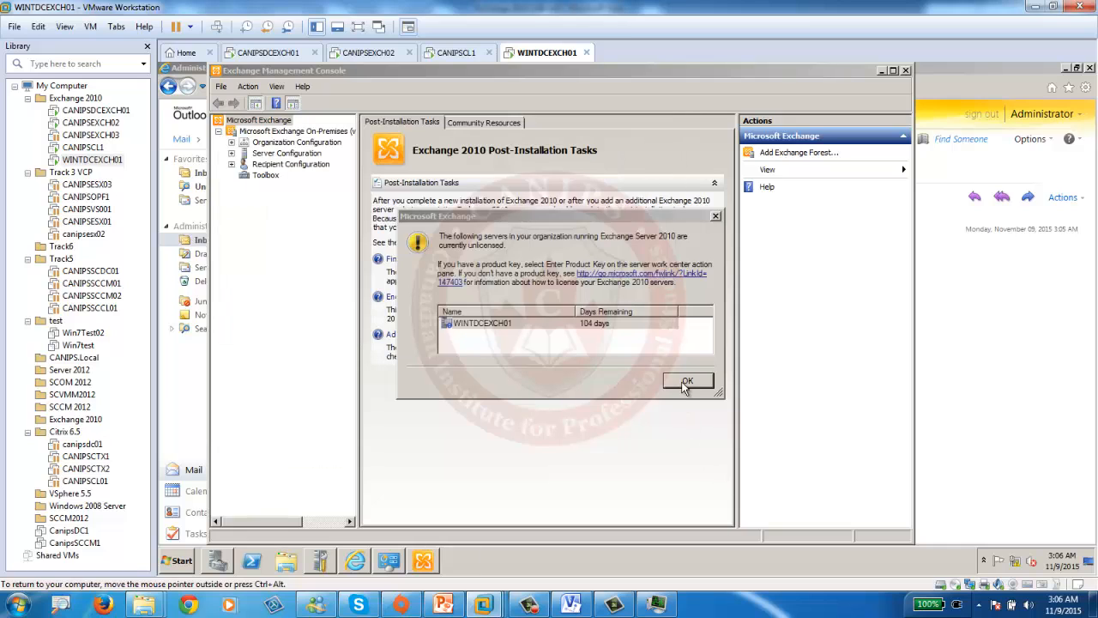
{"action": "left_click", "coordinate": [688, 380]}
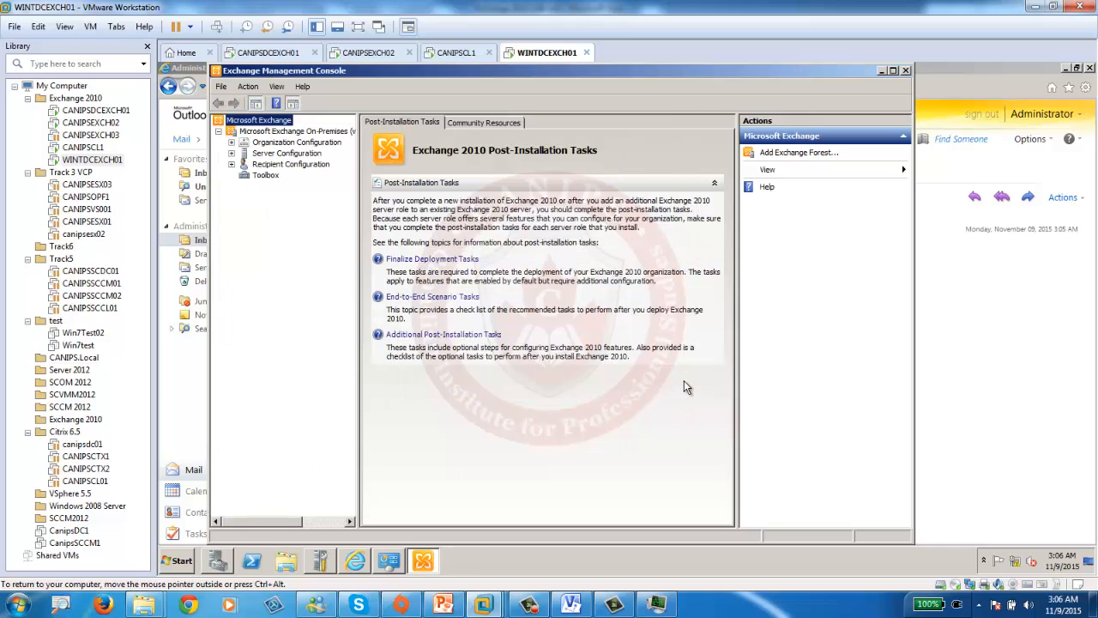
{"action": "left_click", "coordinate": [231, 142]}
{"action": "left_click", "coordinate": [283, 176]}
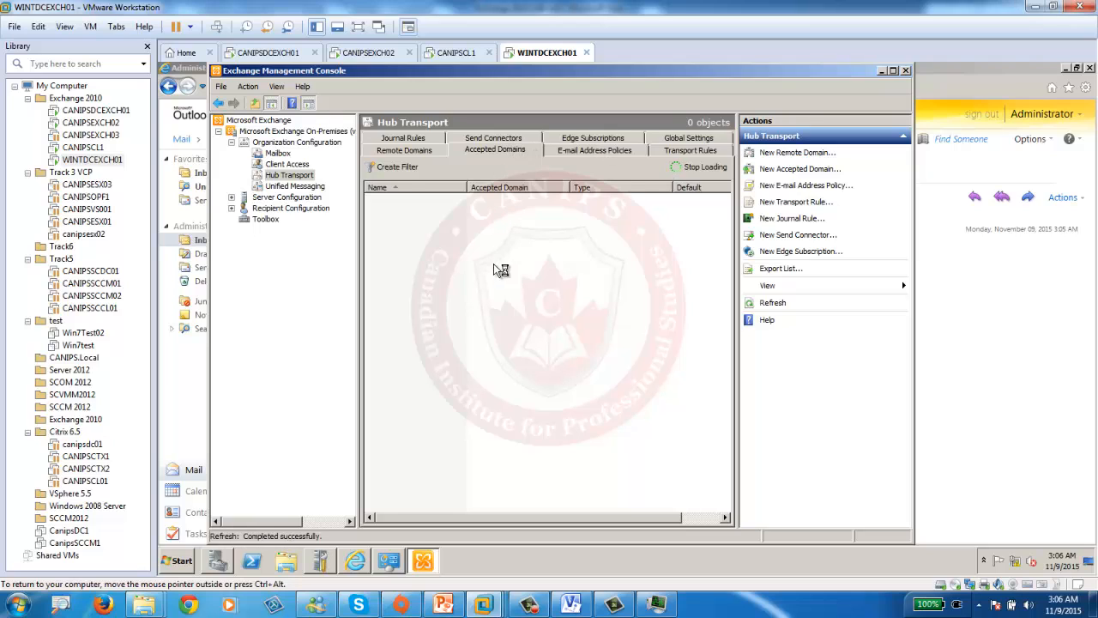
- Create canips.pri as an Internal Relay accepted domain
{"action": "right_click", "coordinate": [444, 230]}
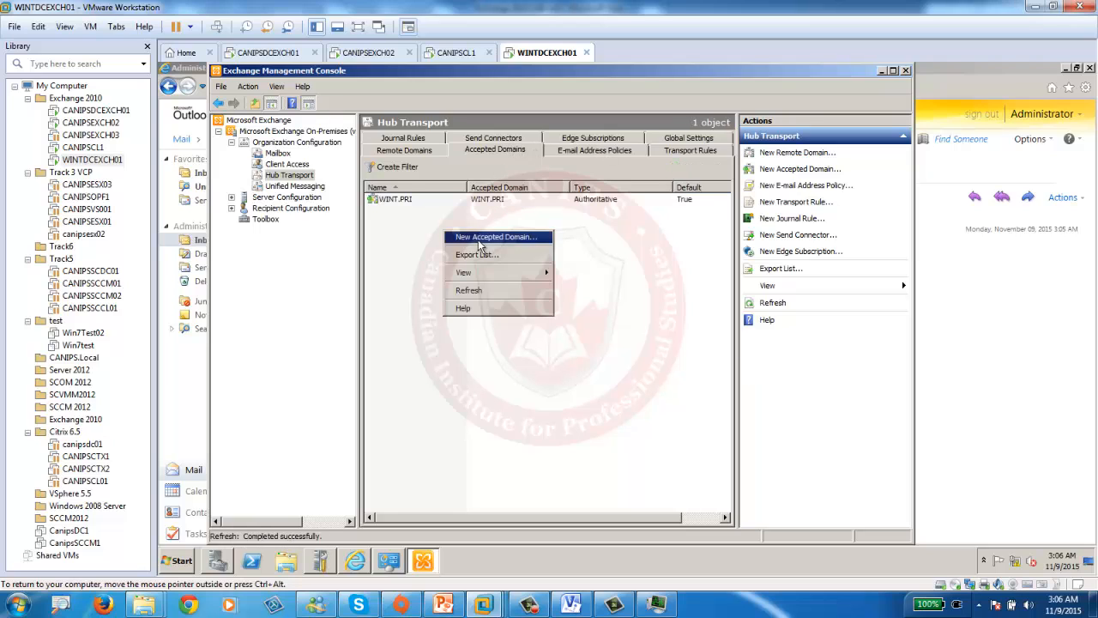
{"action": "left_click", "coordinate": [479, 240]}
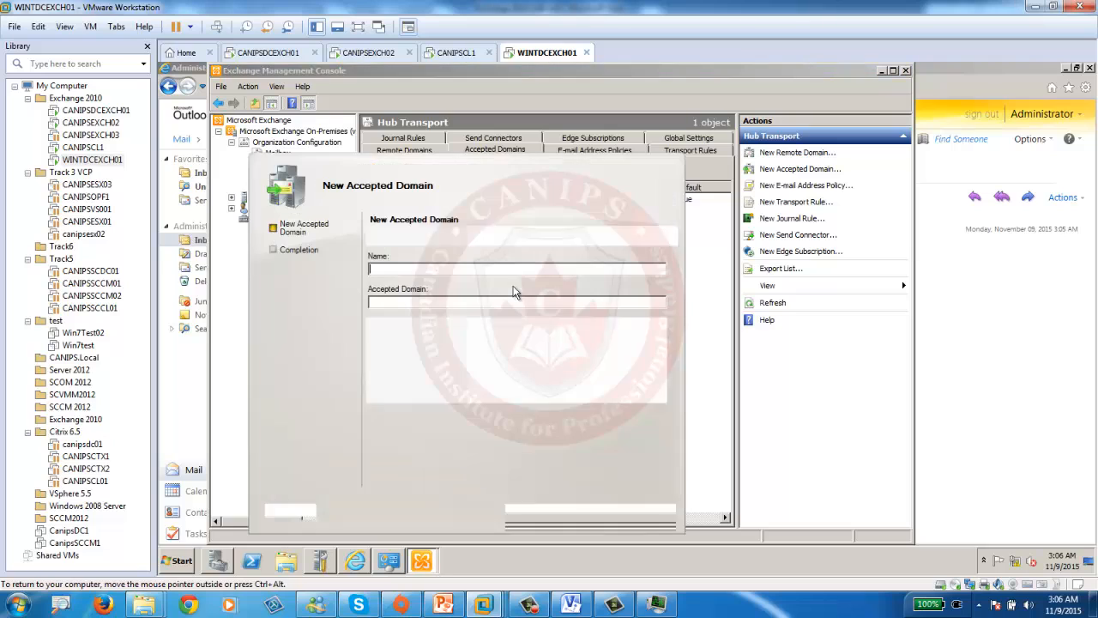
{"action": "type", "text": "canips.p"}
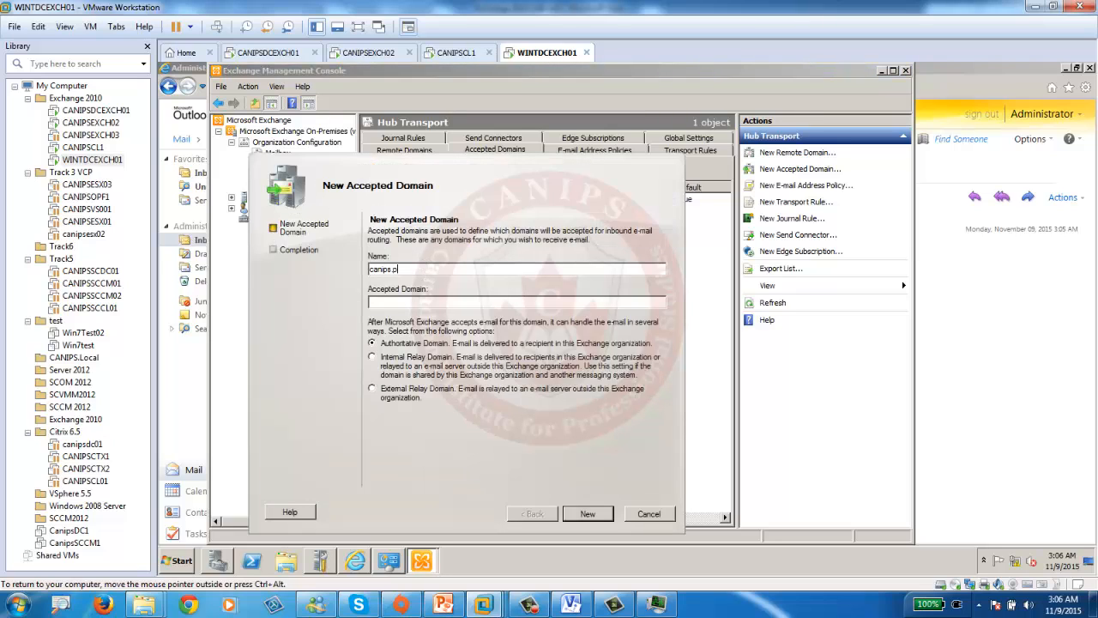
{"action": "type", "text": "canips.pri"}
{"action": "left_click", "coordinate": [415, 362]}
{"action": "left_click", "coordinate": [583, 513]}
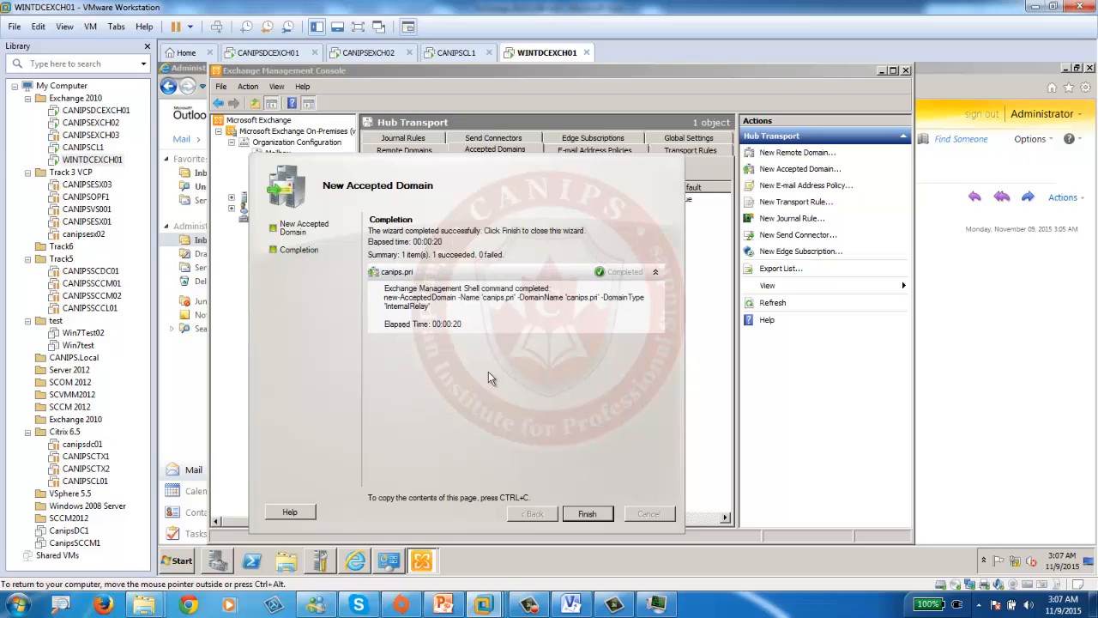
{"action": "left_click", "coordinate": [587, 513]}
- Start a new send connector named canips.pri, maximizing the management console
{"action": "left_click", "coordinate": [504, 142]}
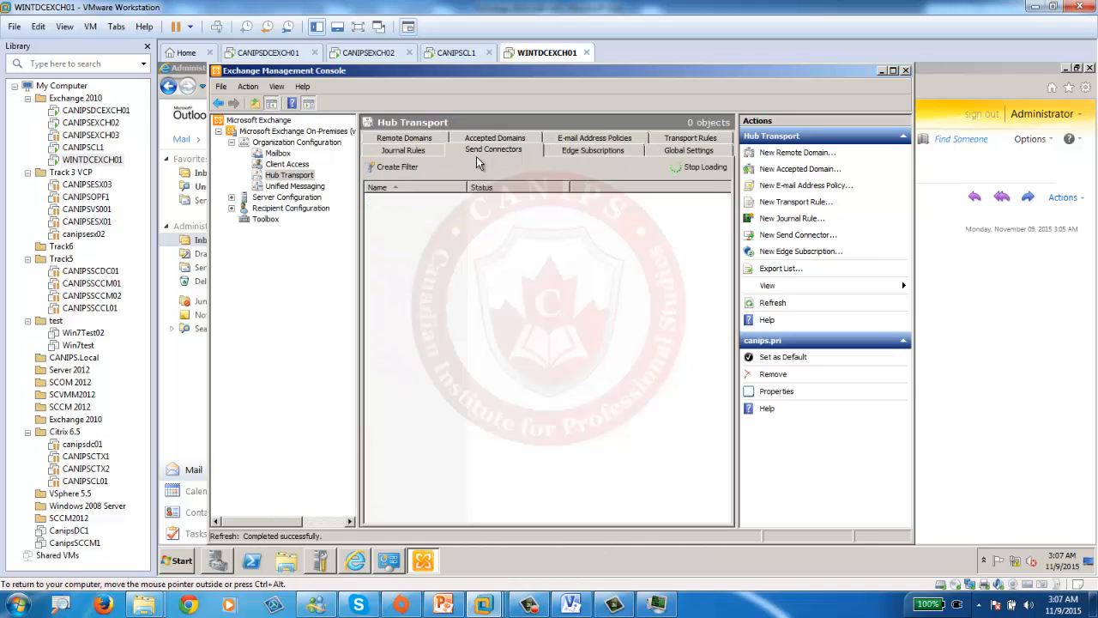
{"action": "right_click", "coordinate": [466, 260]}
{"action": "left_click", "coordinate": [503, 267]}
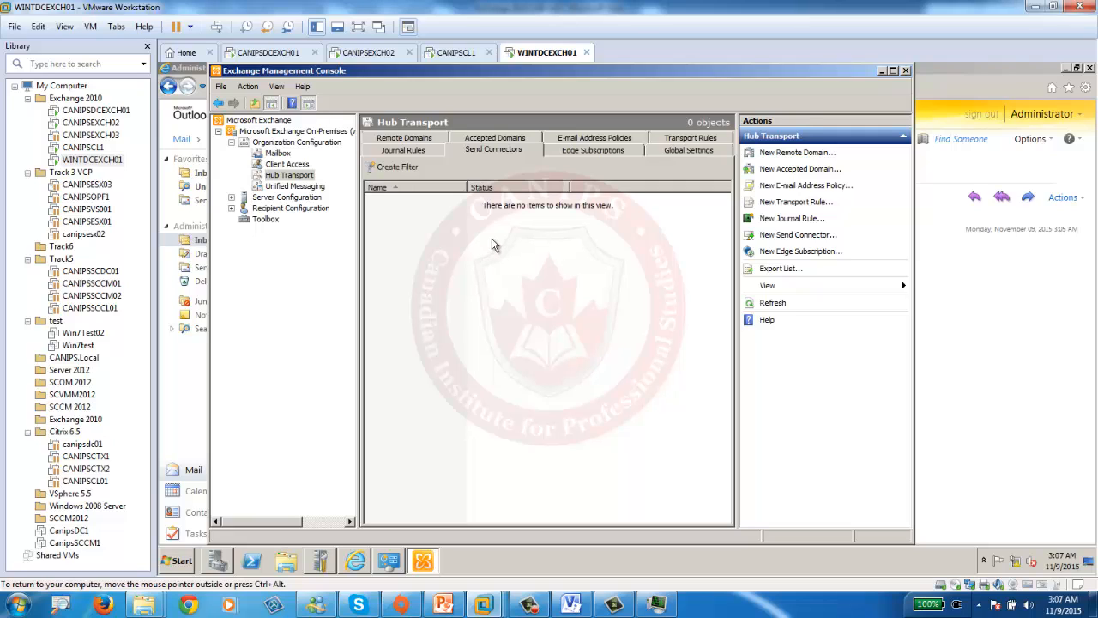
{"action": "double_click", "coordinate": [562, 71]}
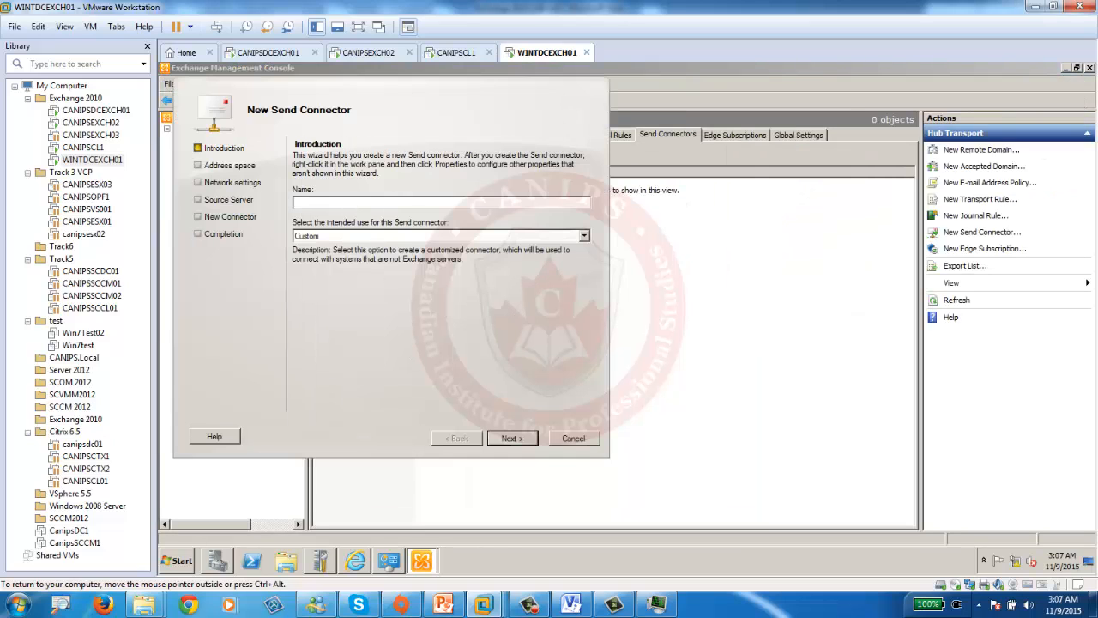
{"action": "key", "text": "BackSpace"}
{"action": "key", "text": "BackSpace"}
{"action": "type", "text": "ca"}
{"action": "left_click", "coordinate": [527, 439]}
- Give the canips.pri send connector SMTP address space * and finish creating it
{"action": "left_click", "coordinate": [313, 174]}
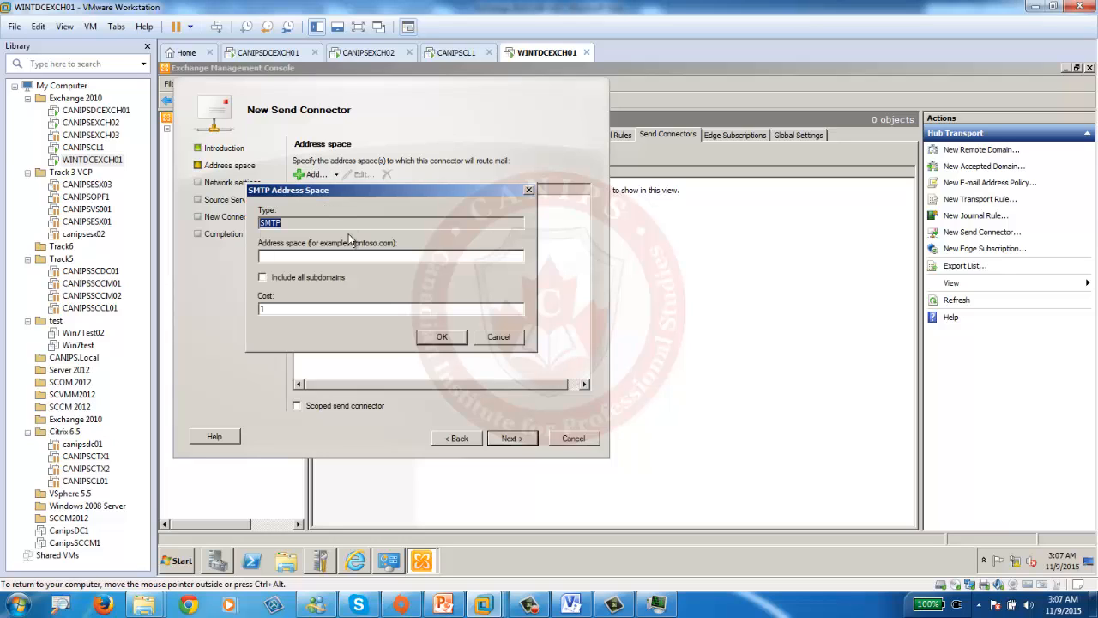
{"action": "left_click", "coordinate": [322, 253]}
{"action": "left_click", "coordinate": [438, 338]}
{"action": "left_click", "coordinate": [510, 439]}
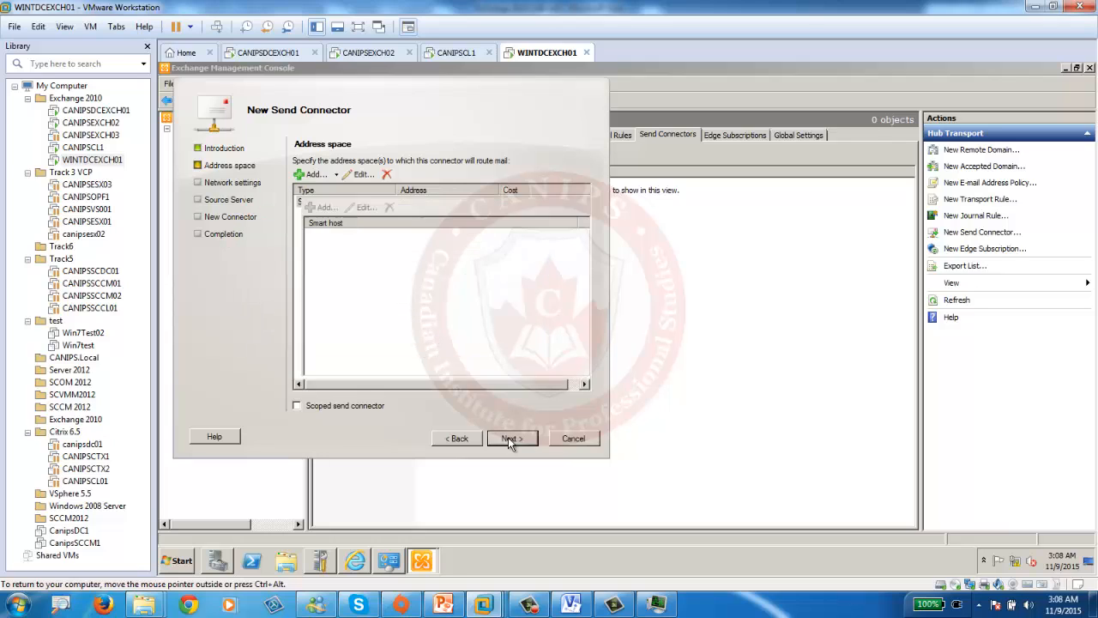
{"action": "left_click", "coordinate": [511, 440]}
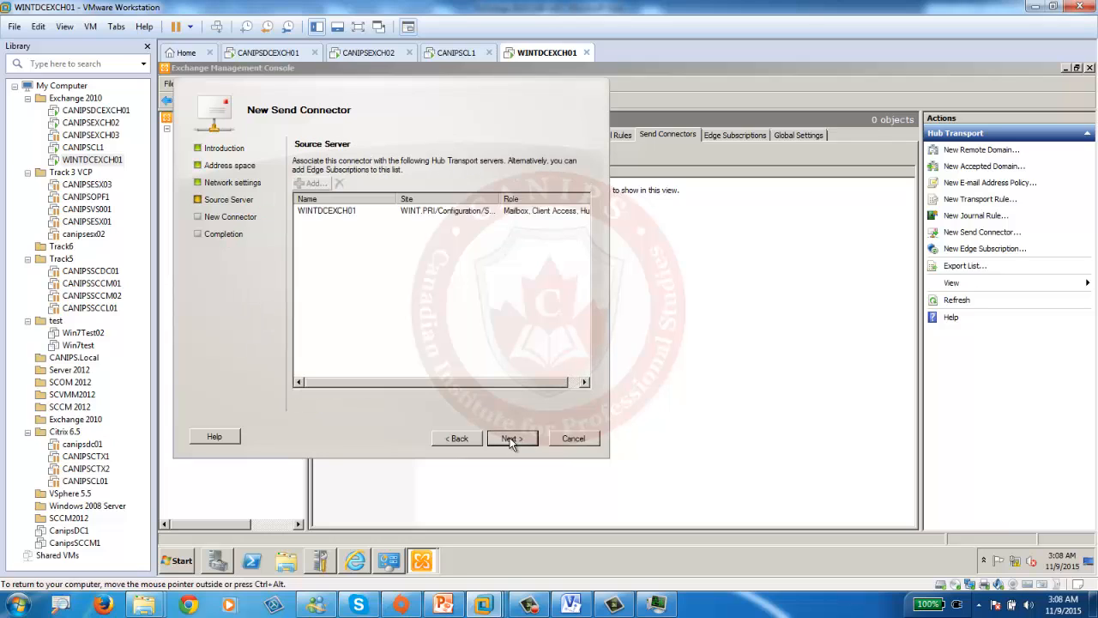
{"action": "left_click", "coordinate": [513, 440]}
{"action": "left_click", "coordinate": [513, 439]}
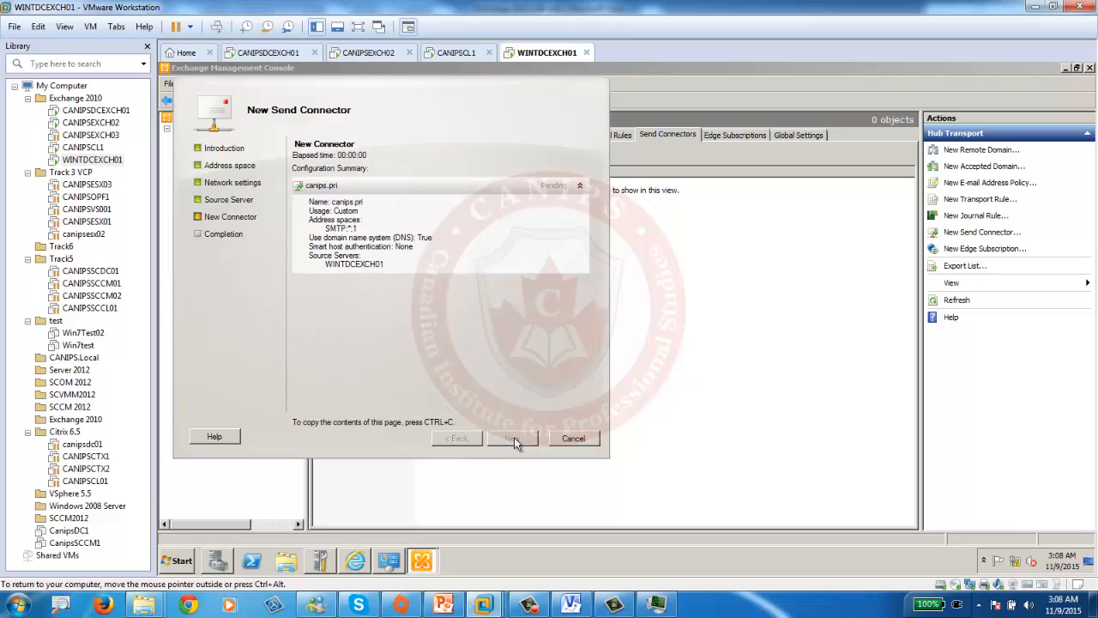
{"action": "left_click", "coordinate": [514, 439]}
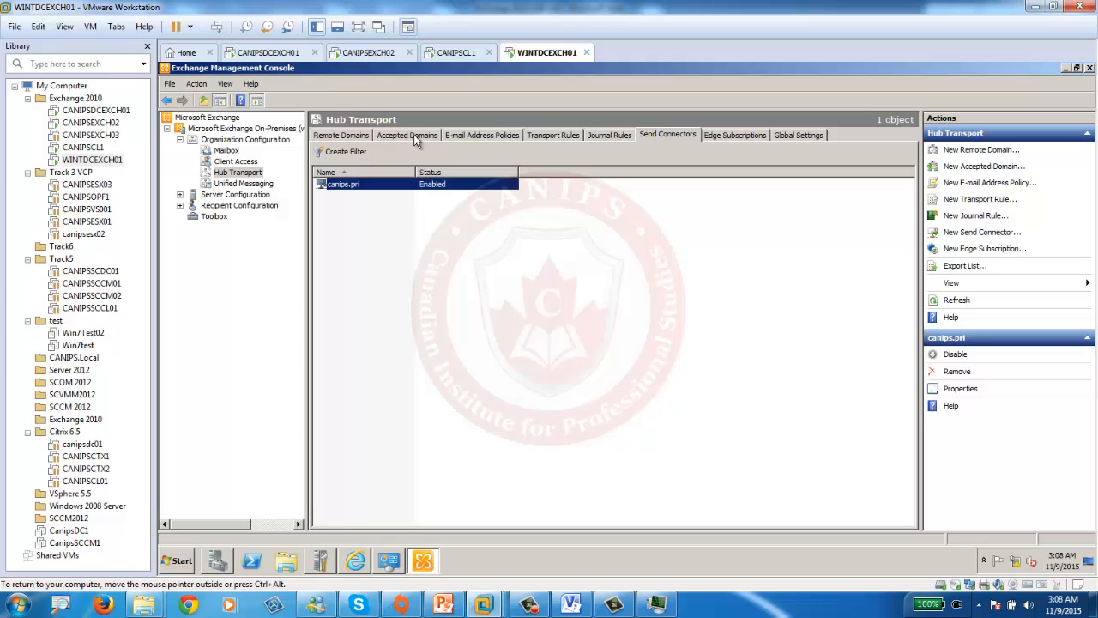
- Send a 'from wint' test message from OWA to a canips.pri user, then switch to CANIPSDCEXCH01
{"action": "left_click", "coordinate": [354, 560]}
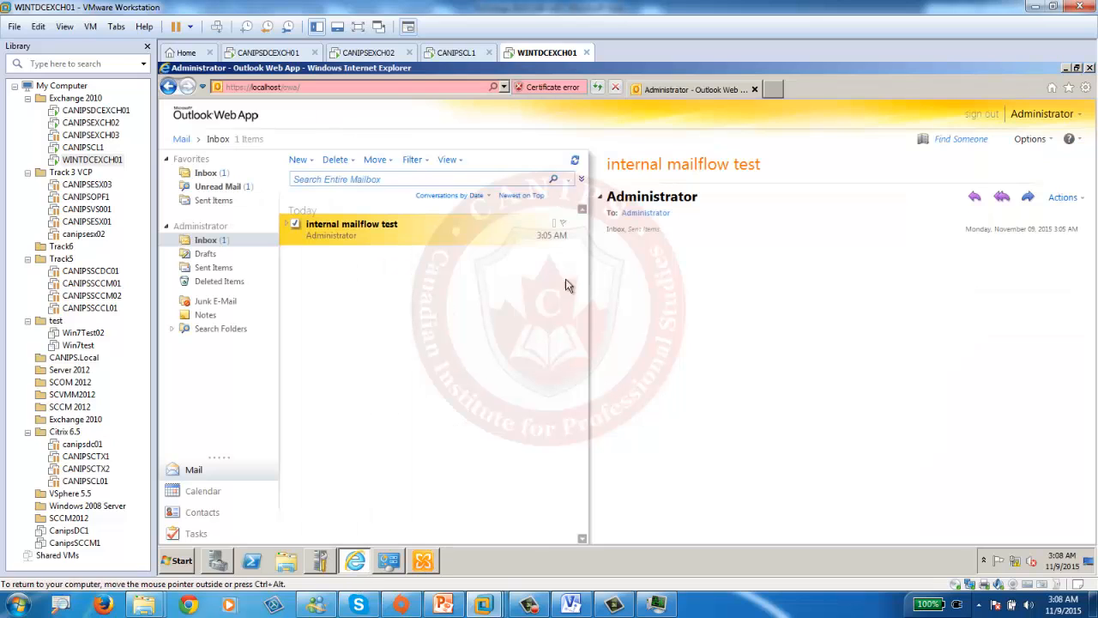
{"action": "left_click", "coordinate": [298, 160]}
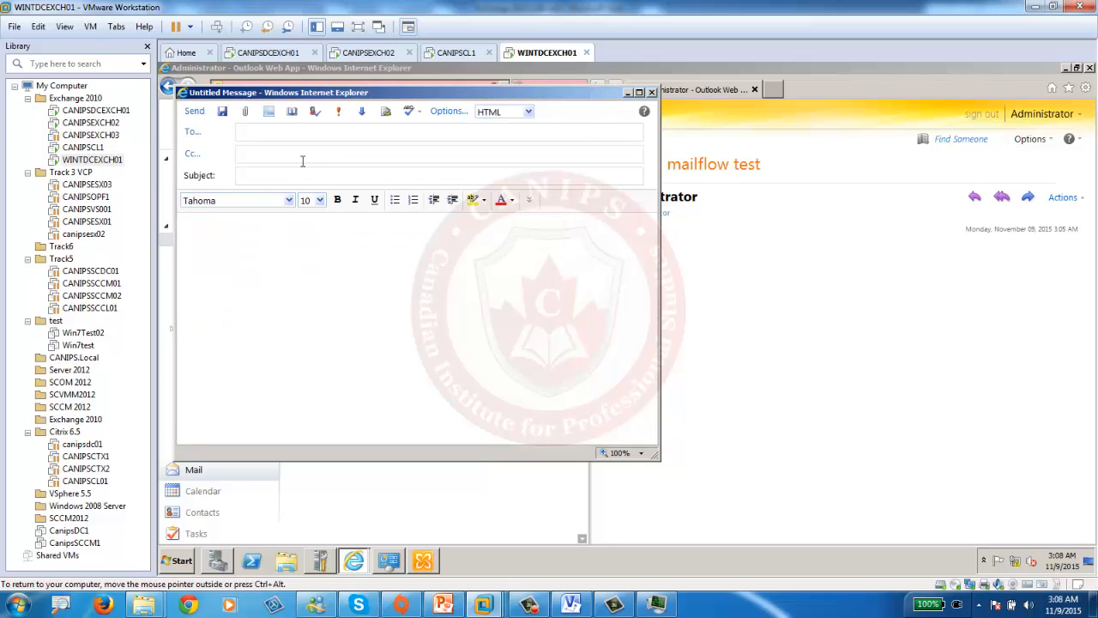
{"action": "type", "text": "test wiint"}
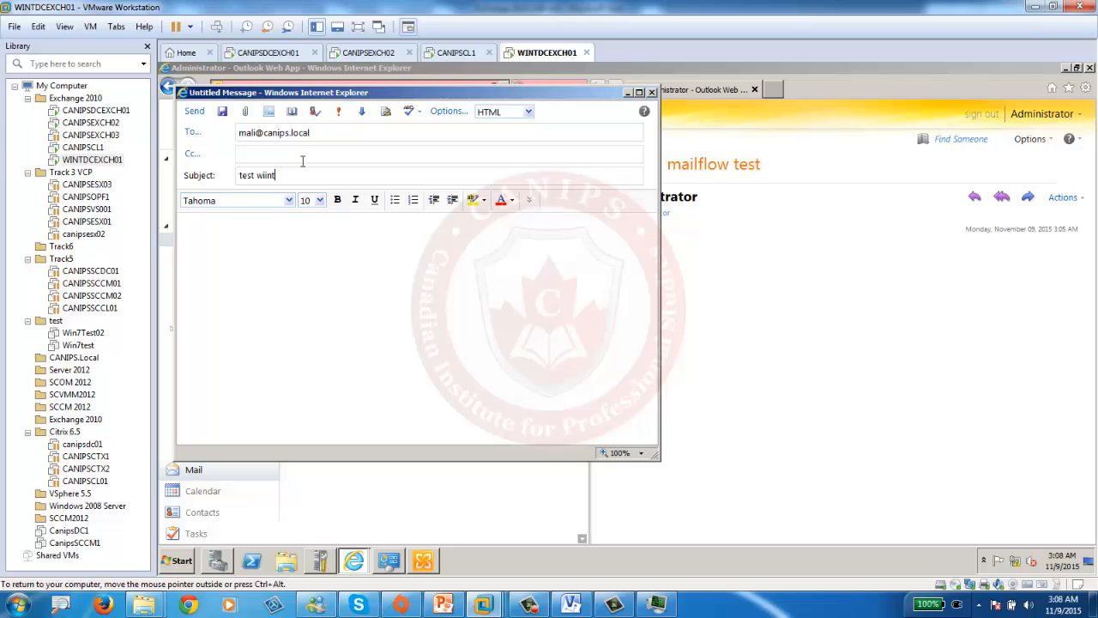
{"action": "key", "text": "BackSpace"}
{"action": "key", "text": "BackSpace"}
{"action": "key", "text": "BackSpace"}
{"action": "key", "text": "BackSpace"}
{"action": "key", "text": "BackSpace"}
{"action": "type", "text": "from wint"}
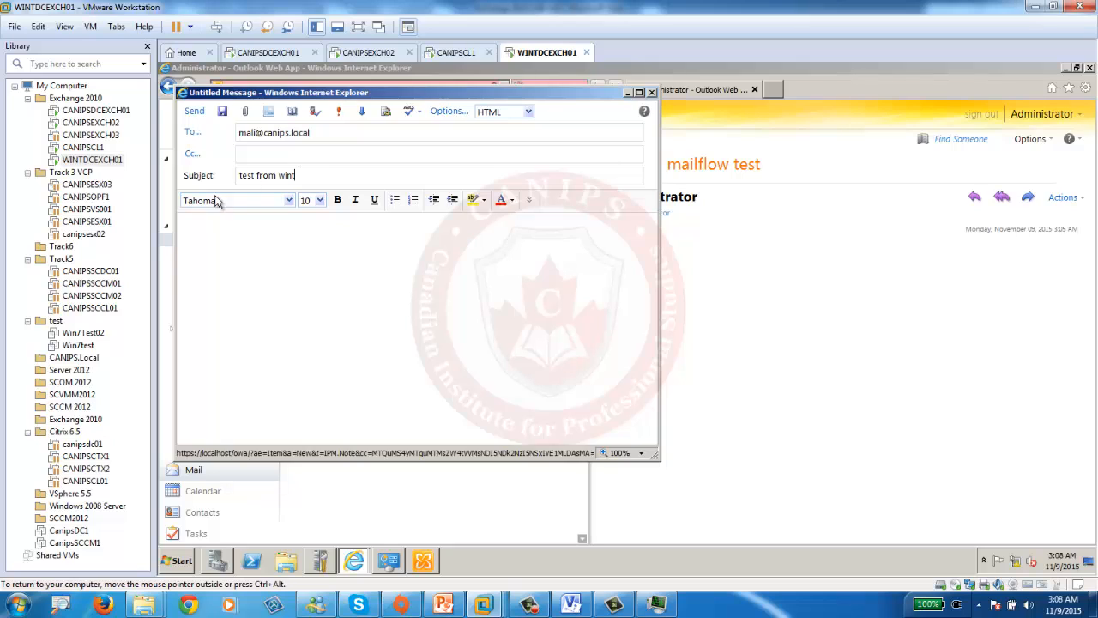
{"action": "left_click", "coordinate": [193, 111]}
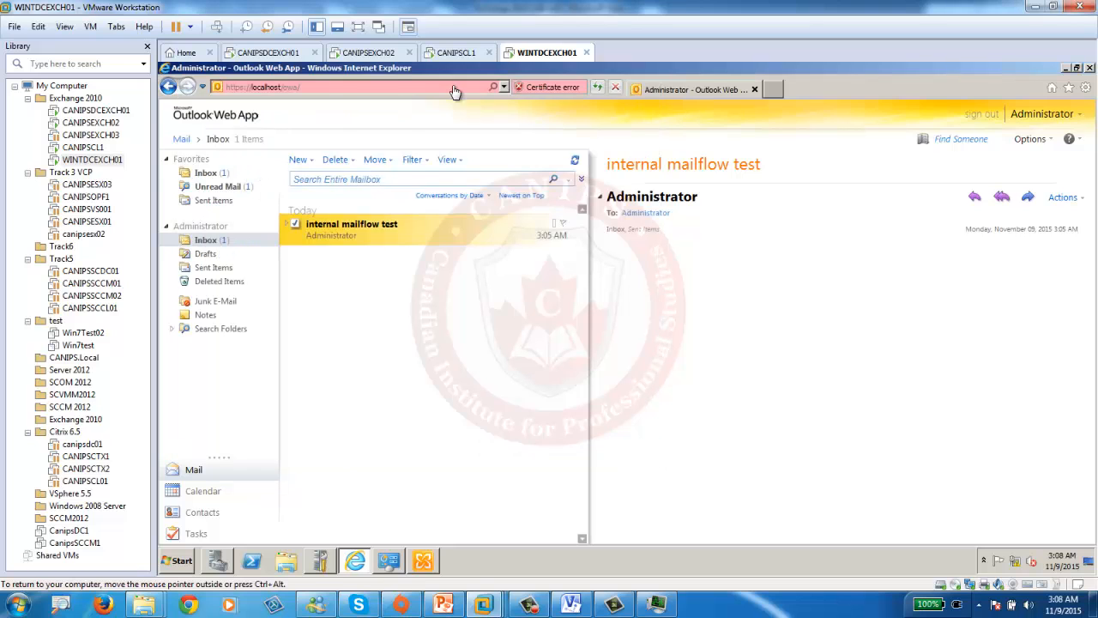
{"action": "left_click", "coordinate": [290, 53]}
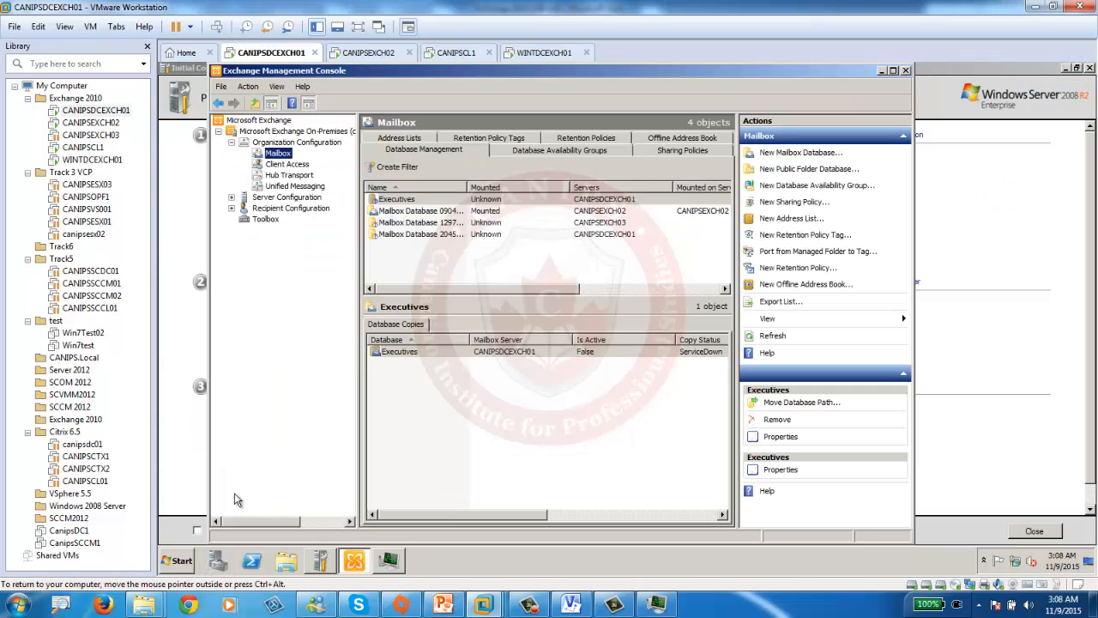
- Launch Internet Explorer, then reload OWA on CANIPSEXCH02 and minimize the still-failing browser
{"action": "left_click", "coordinate": [180, 562]}
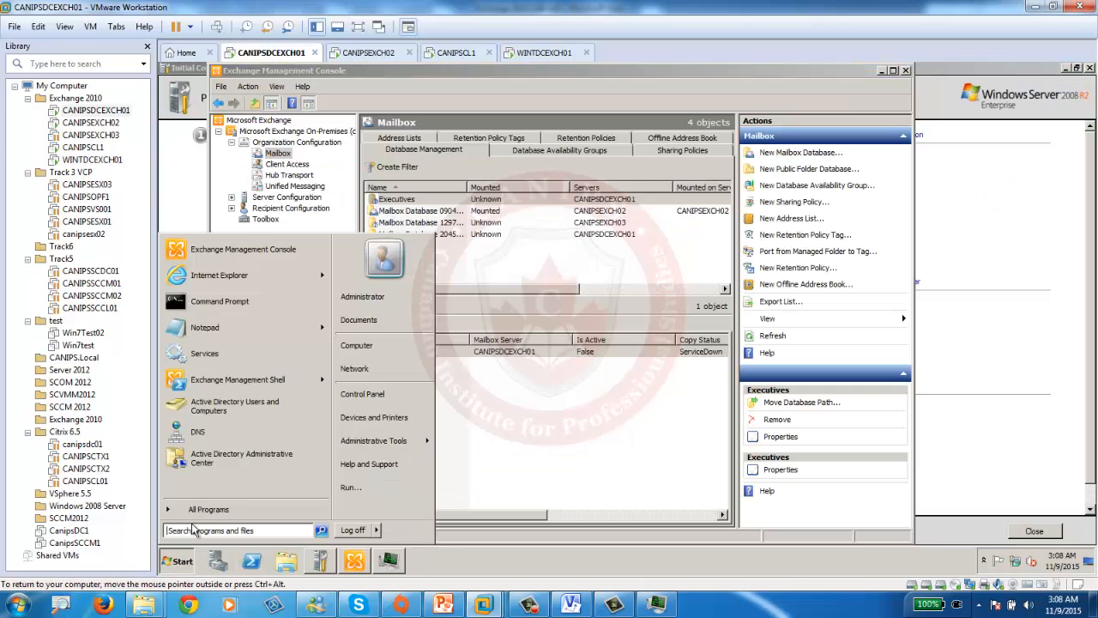
{"action": "left_click", "coordinate": [229, 281]}
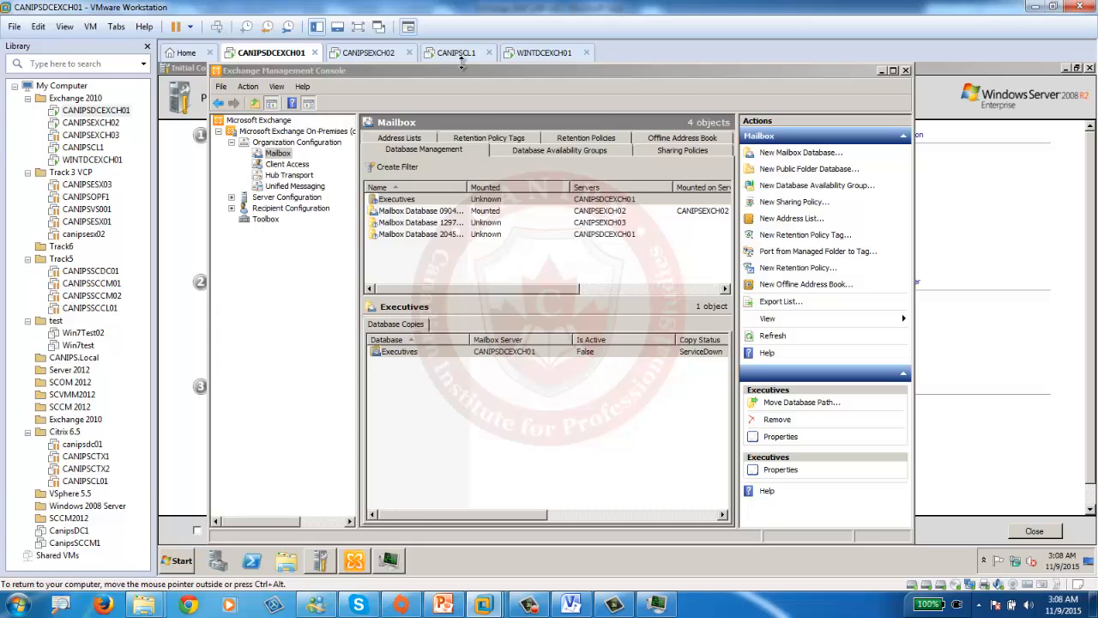
{"action": "left_click", "coordinate": [371, 57]}
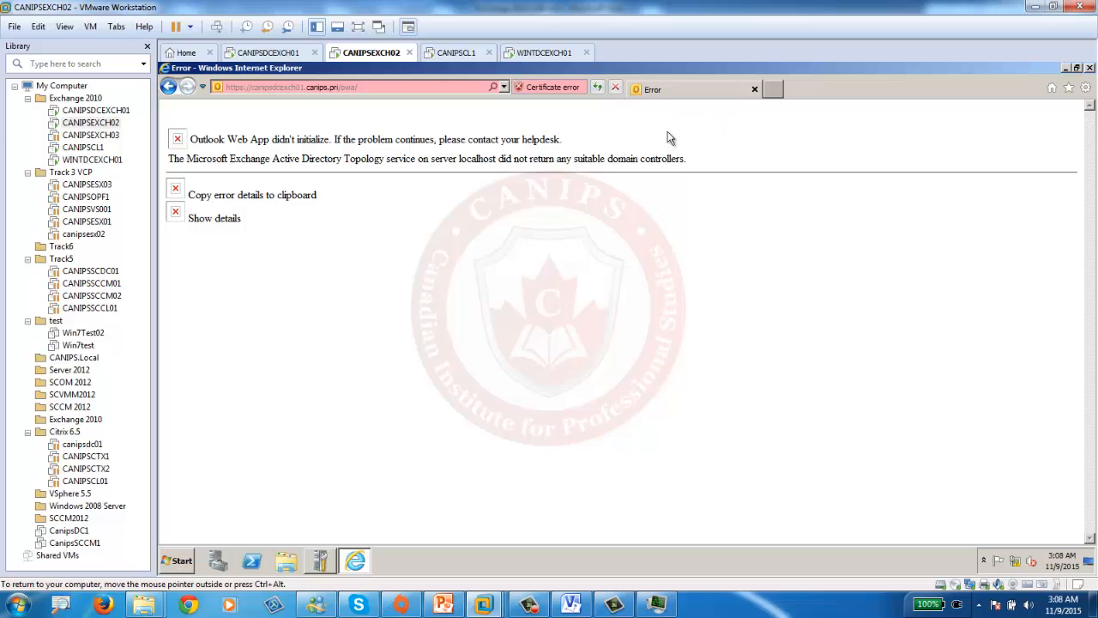
{"action": "left_click", "coordinate": [389, 86]}
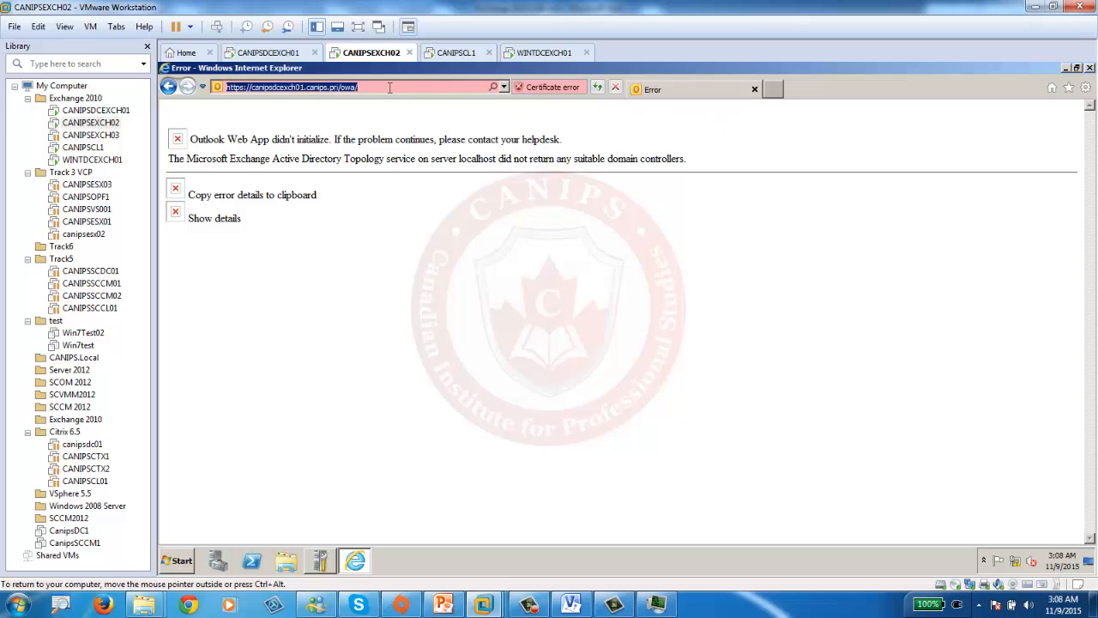
{"action": "key", "text": "Return"}
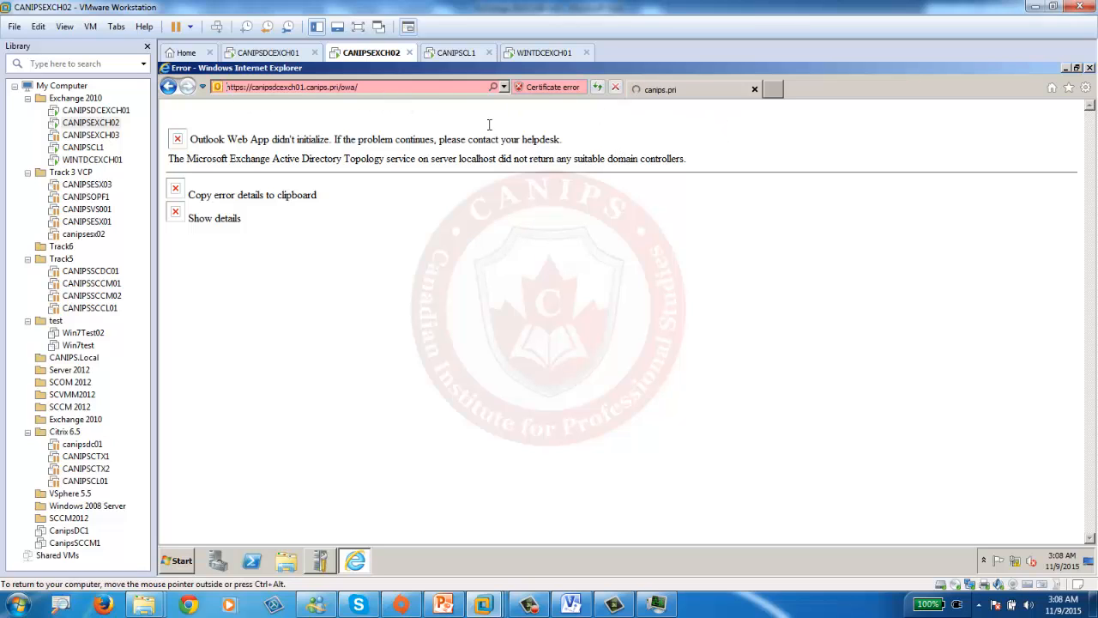
{"action": "left_click", "coordinate": [1068, 68]}
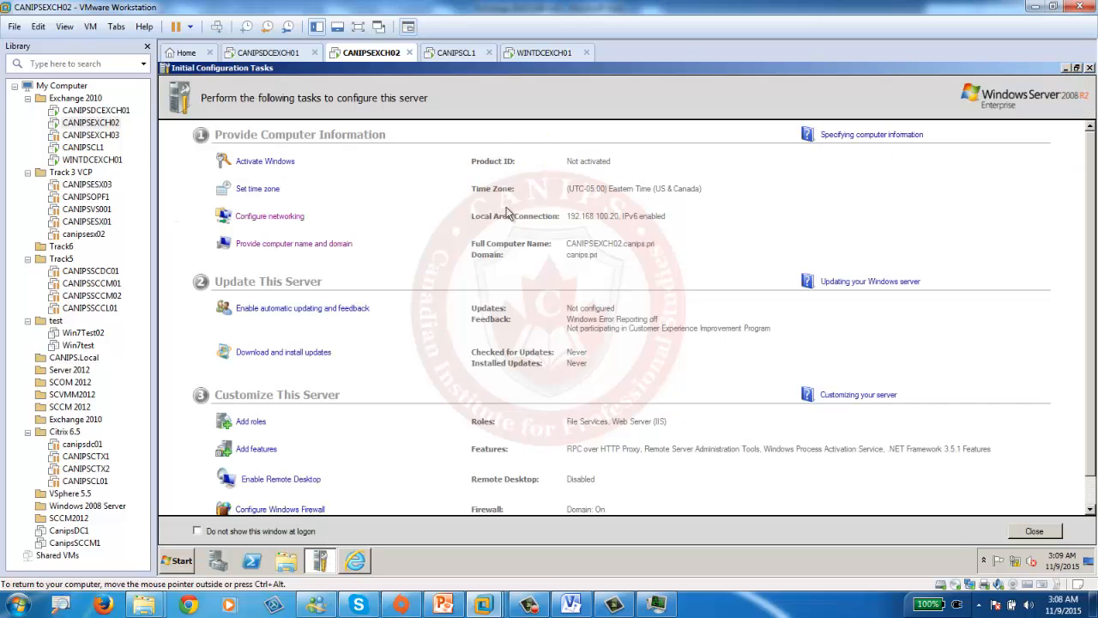
- Place CANIPSDCEXCH01's Task Manager on the right beside the console, then go back to CANIPSEXCH02
{"action": "left_click", "coordinate": [266, 53]}
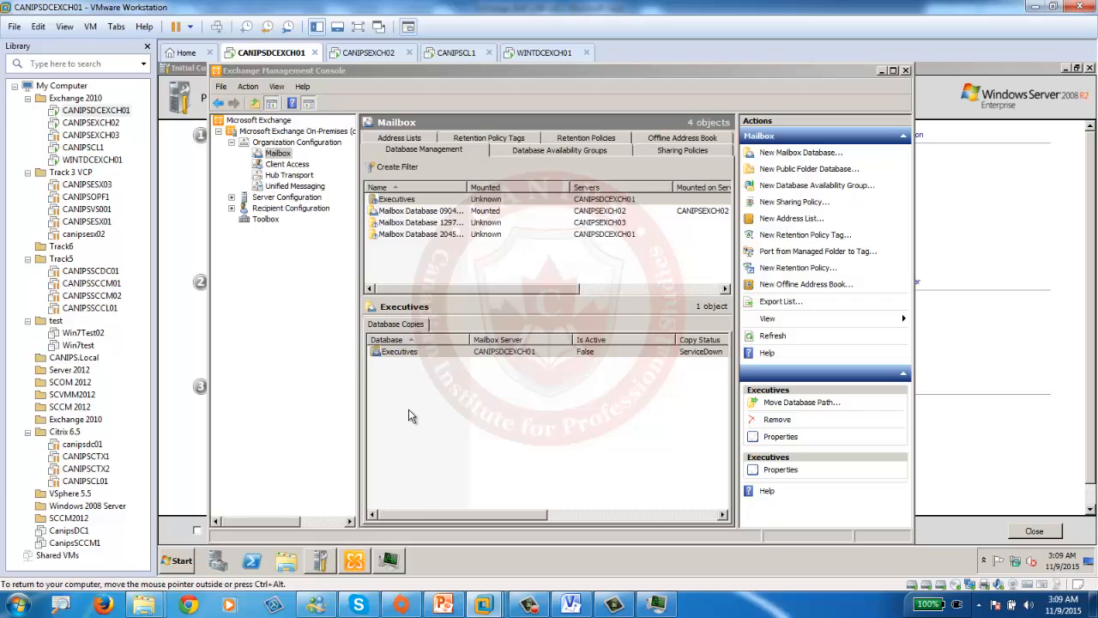
{"action": "left_click", "coordinate": [388, 561]}
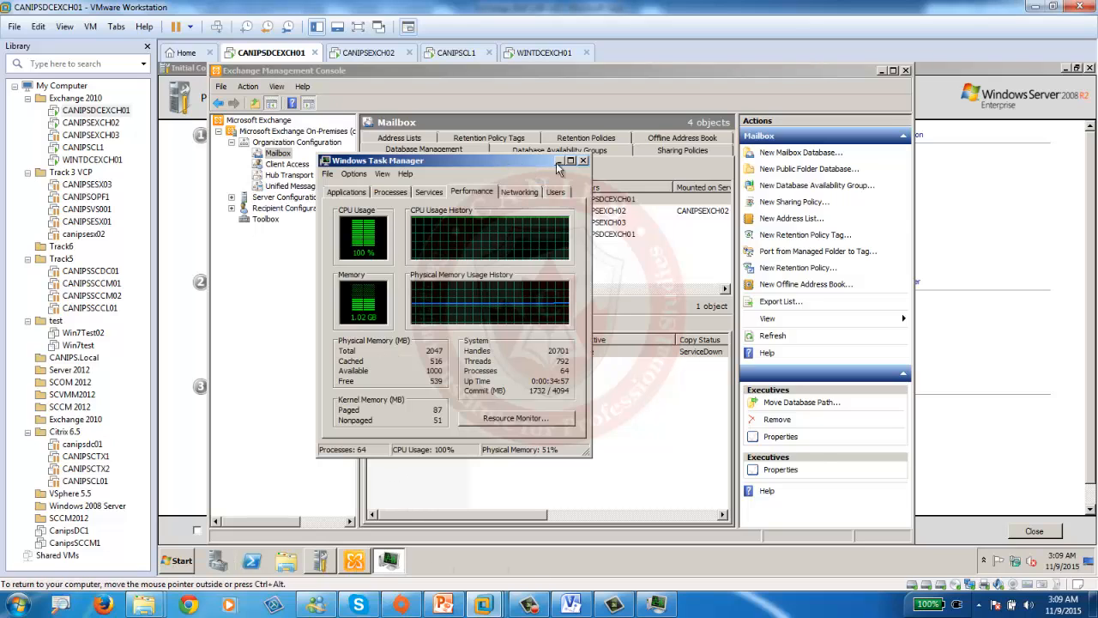
{"action": "left_click_drag", "start_coordinate": [531, 166], "coordinate": [979, 244]}
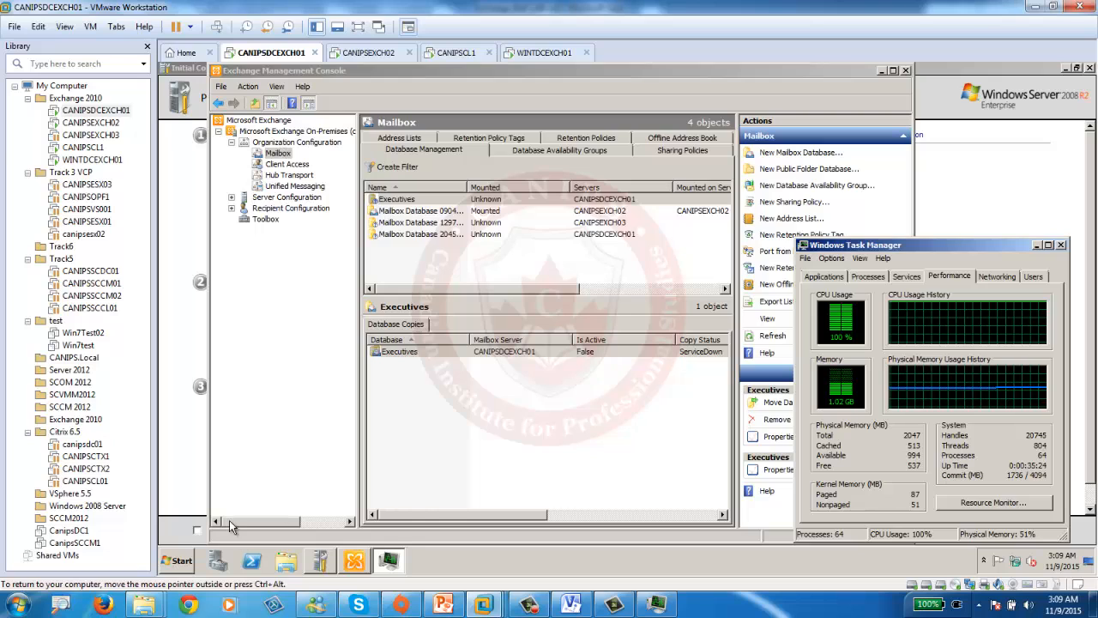
{"action": "left_click", "coordinate": [365, 53]}
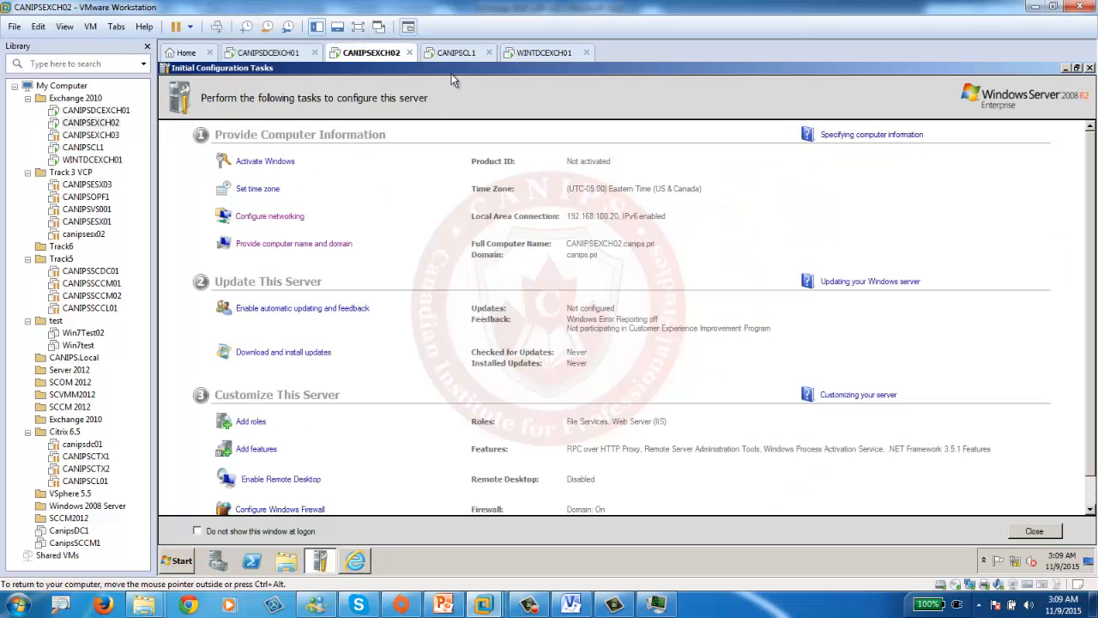
- Launch Internet Explorer on CANIPSEXCH02 and load the canipsdcexch01 OWA address from history
{"action": "left_click", "coordinate": [178, 566]}
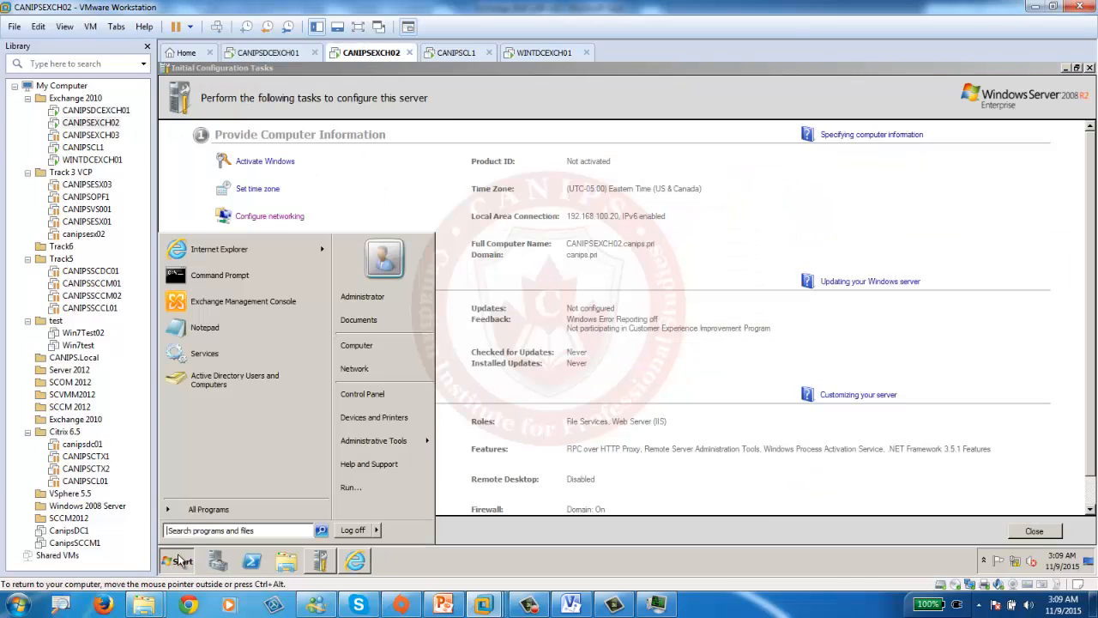
{"action": "left_click", "coordinate": [219, 248]}
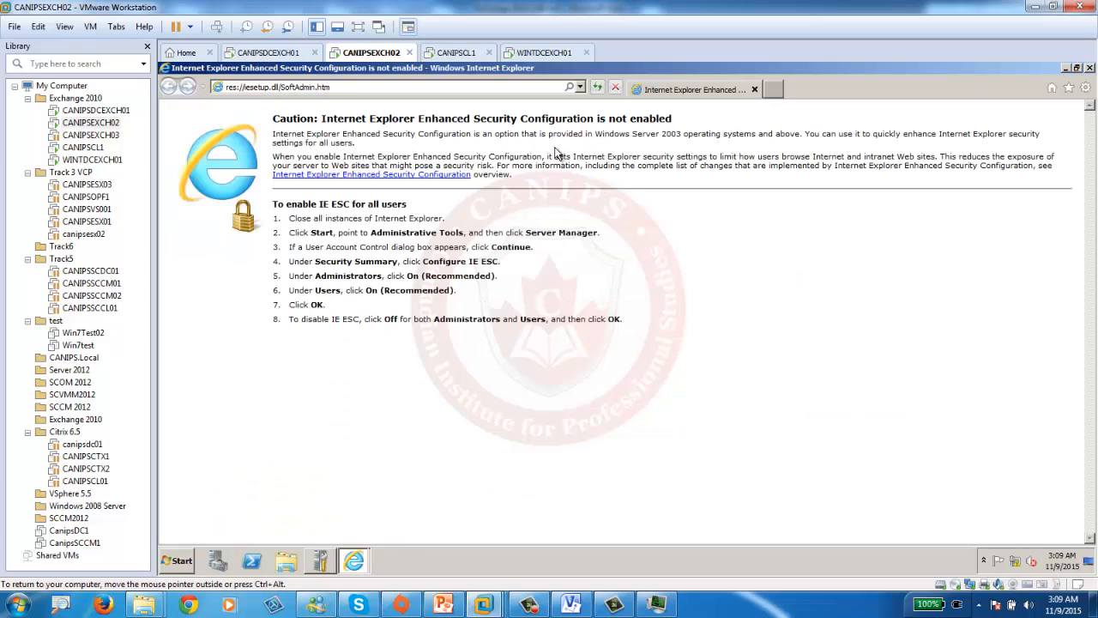
{"action": "left_click", "coordinate": [581, 86]}
{"action": "left_click", "coordinate": [344, 102]}
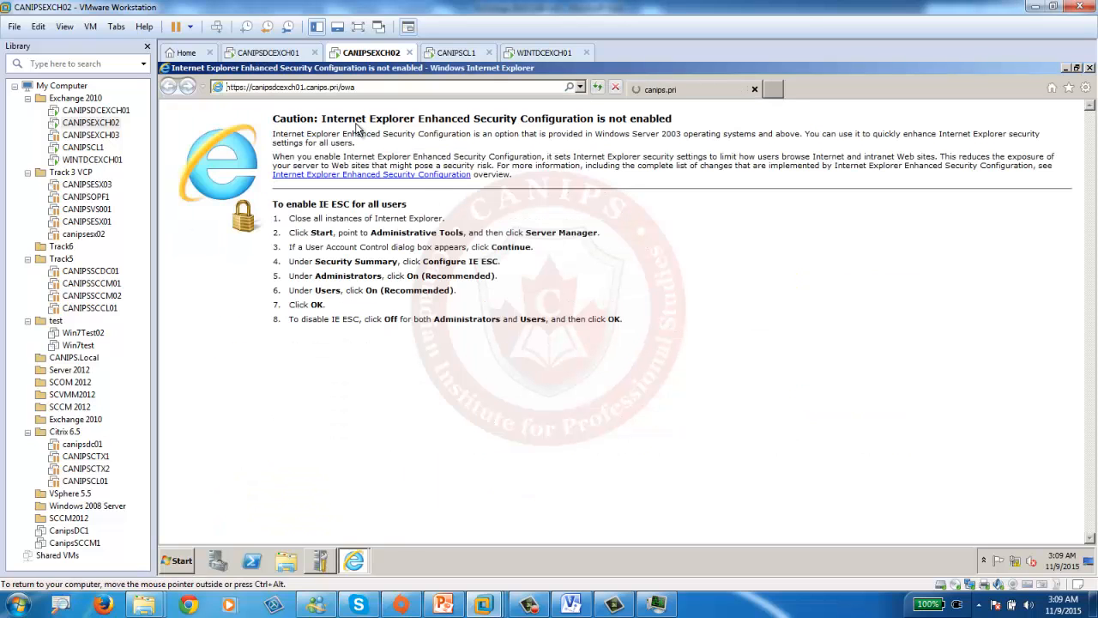
{"action": "left_click", "coordinate": [319, 275]}
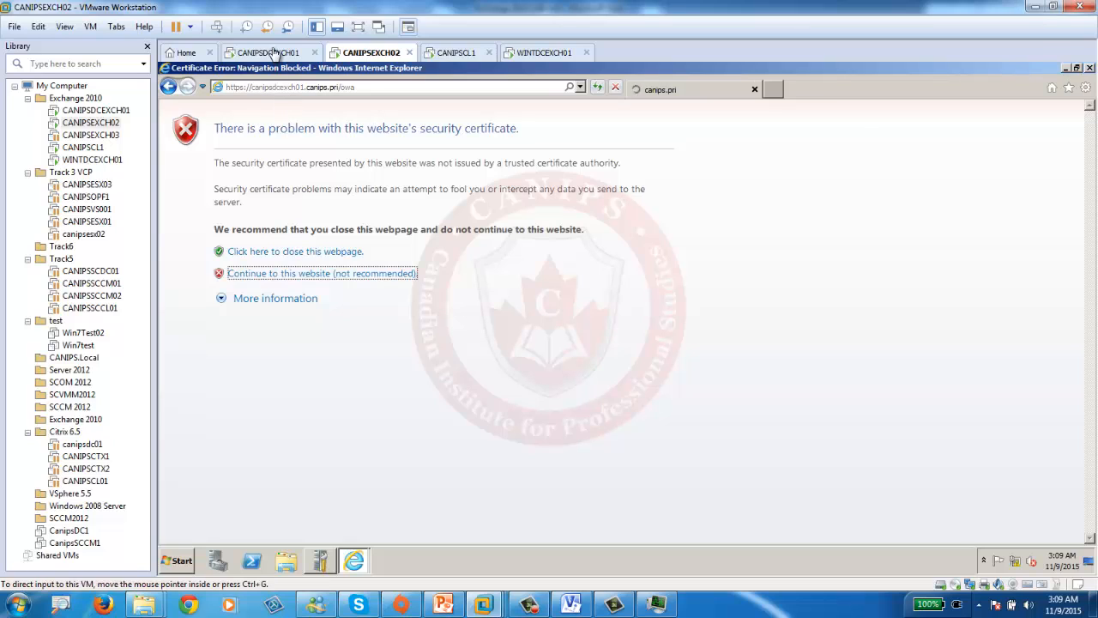
- Change the address to canipsexch02.canips.pri/owa, which returns 404, then show CANIPSEXCH03's summary
{"action": "left_click", "coordinate": [312, 87]}
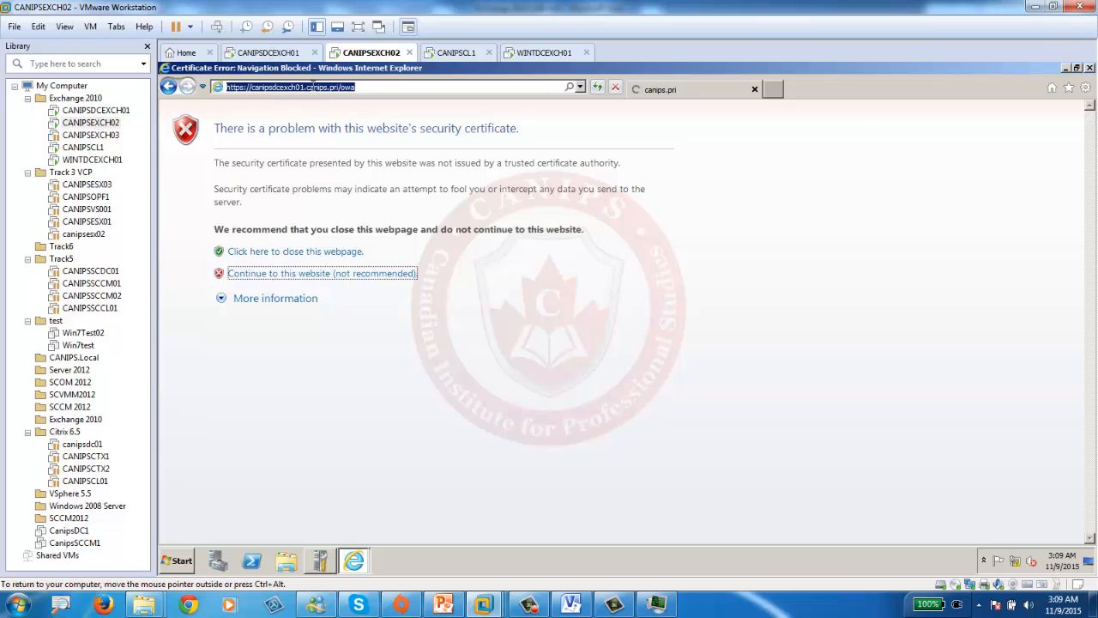
{"action": "left_click", "coordinate": [304, 87]}
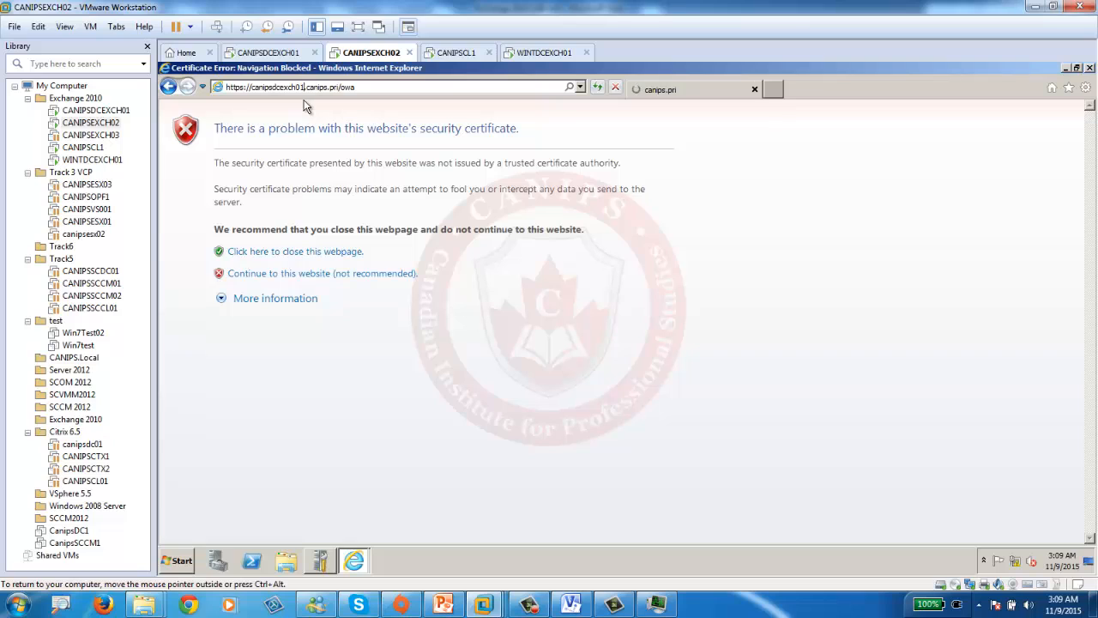
{"action": "key", "text": "BackSpace"}
{"action": "key", "text": "BackSpace"}
{"action": "key", "text": "BackSpace"}
{"action": "key", "text": "BackSpace"}
{"action": "key", "text": "BackSpace"}
{"action": "key", "text": "BackSpace"}
{"action": "key", "text": "BackSpace"}
{"action": "key", "text": "BackSpace"}
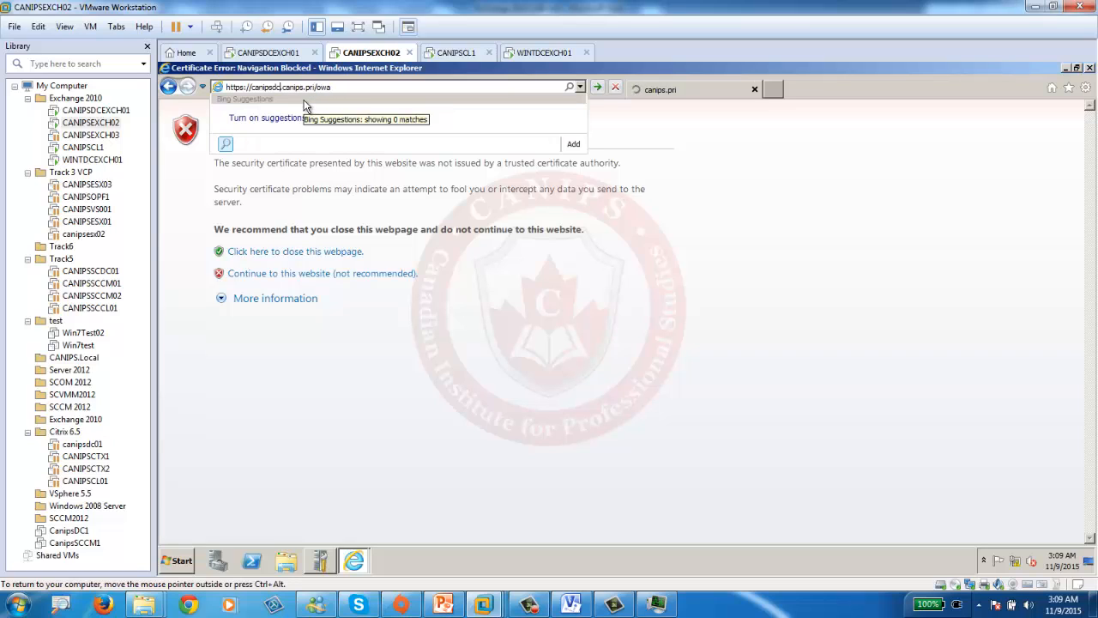
{"action": "type", "text": "exch02."}
{"action": "key", "text": "Return"}
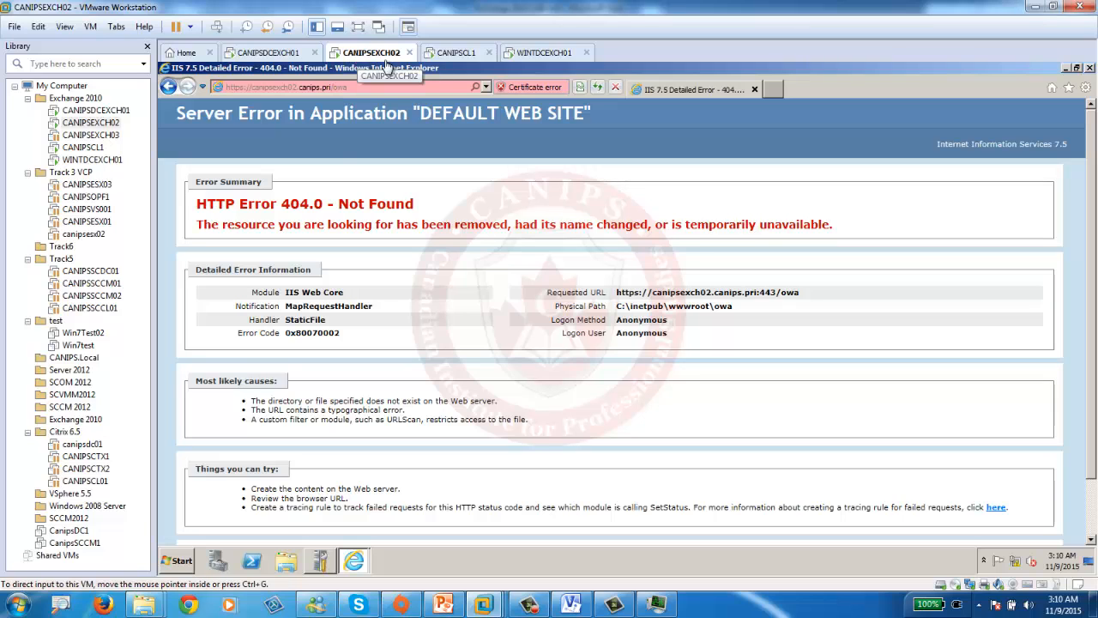
{"action": "left_click", "coordinate": [90, 135]}
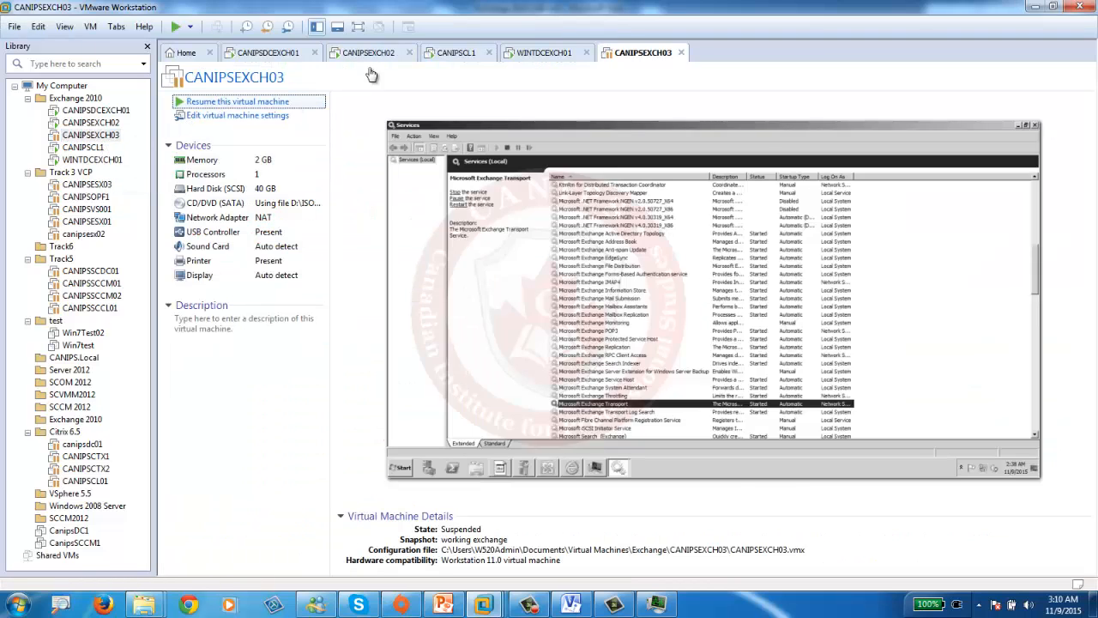
- Resume CANIPSEXCH03 and reload the canipsdcexch01 OWA address on CANIPSEXCH02
{"action": "left_click", "coordinate": [236, 101]}
{"action": "left_click", "coordinate": [368, 53]}
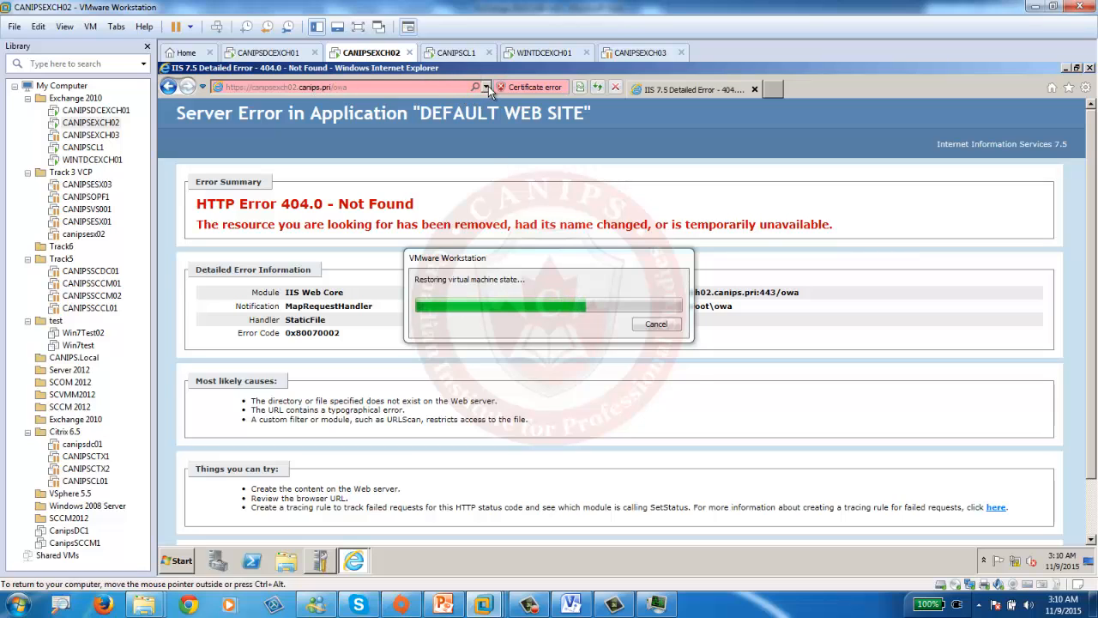
{"action": "left_click", "coordinate": [322, 87]}
{"action": "left_click", "coordinate": [300, 115]}
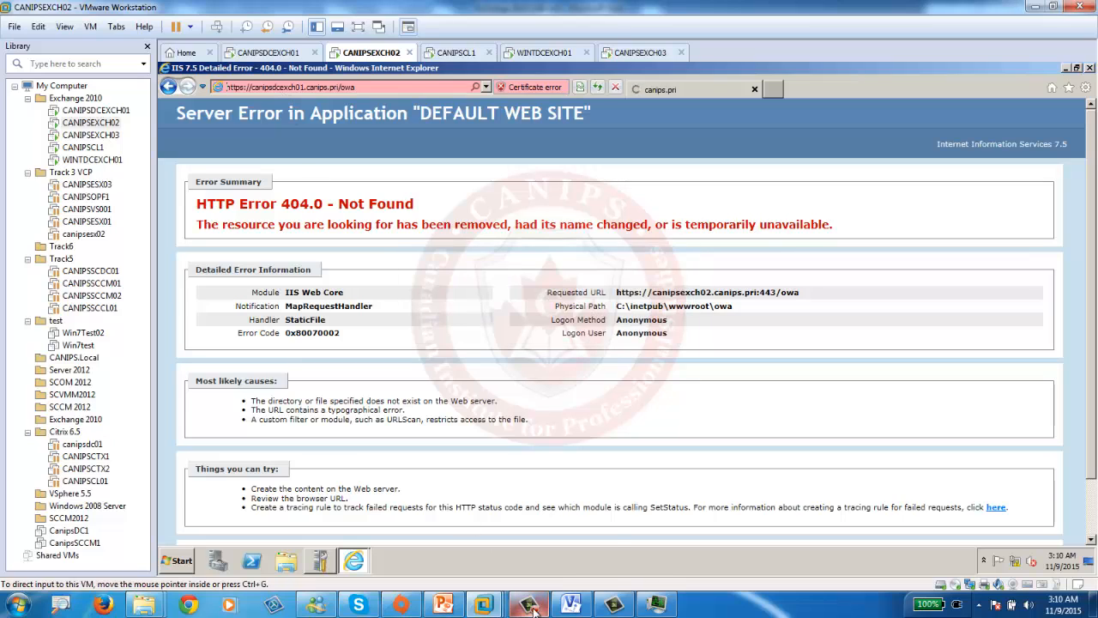
- On CANIPSDCEXCH01, find and select Microsoft.Exchange.Search.ExSearch.exe in Task Manager's process list
{"action": "mouse_move", "coordinate": [531, 606]}
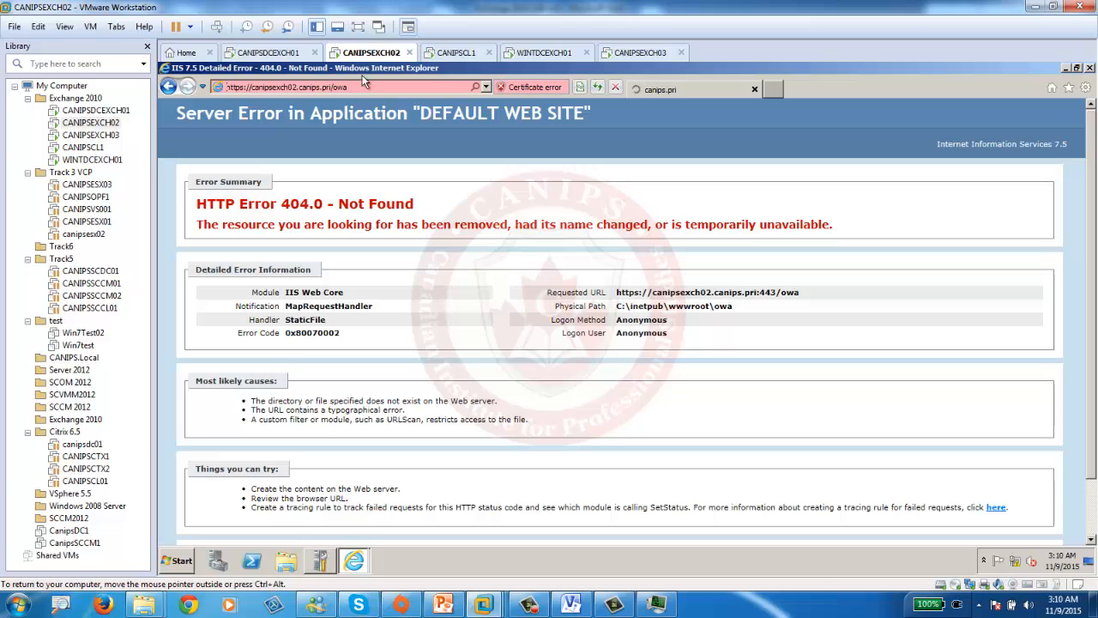
{"action": "left_click", "coordinate": [273, 53]}
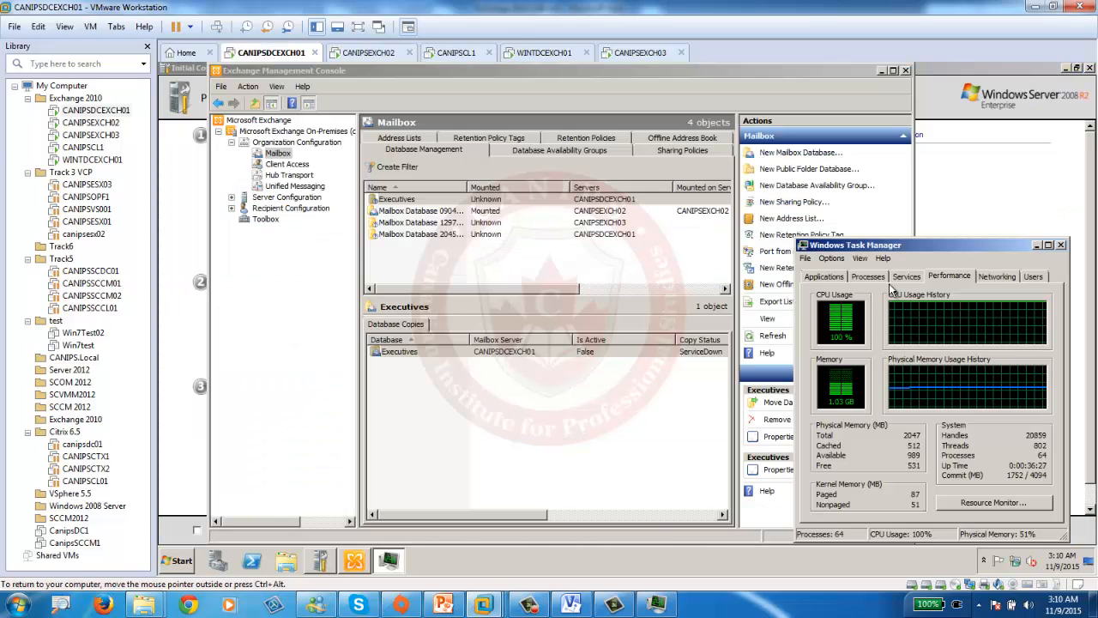
{"action": "left_click", "coordinate": [867, 277]}
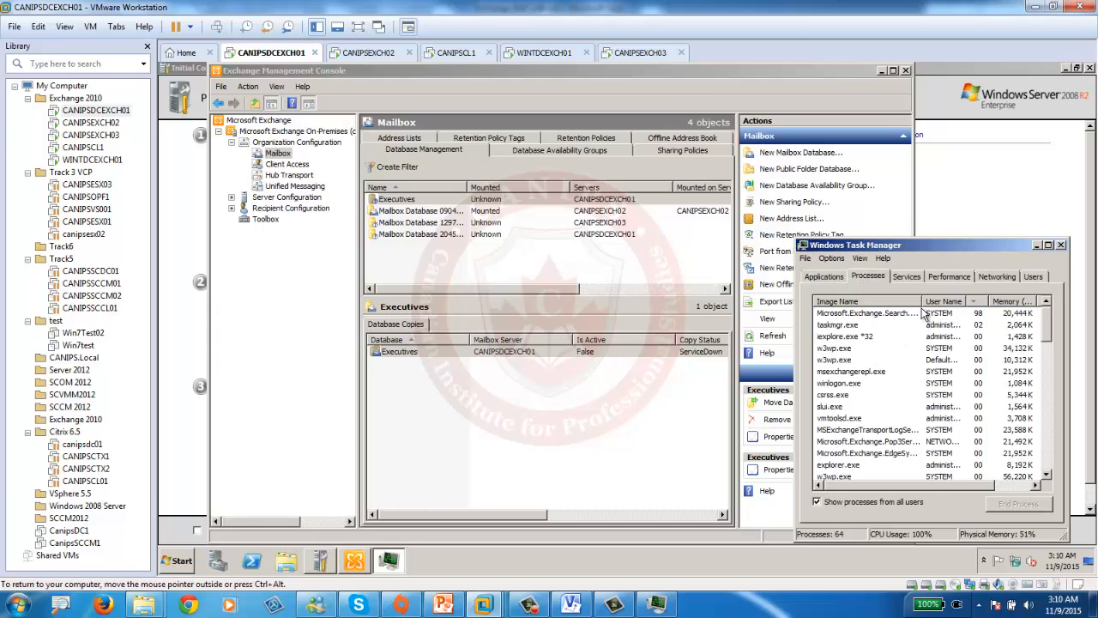
{"action": "left_click_drag", "start_coordinate": [922, 301], "coordinate": [989, 302]}
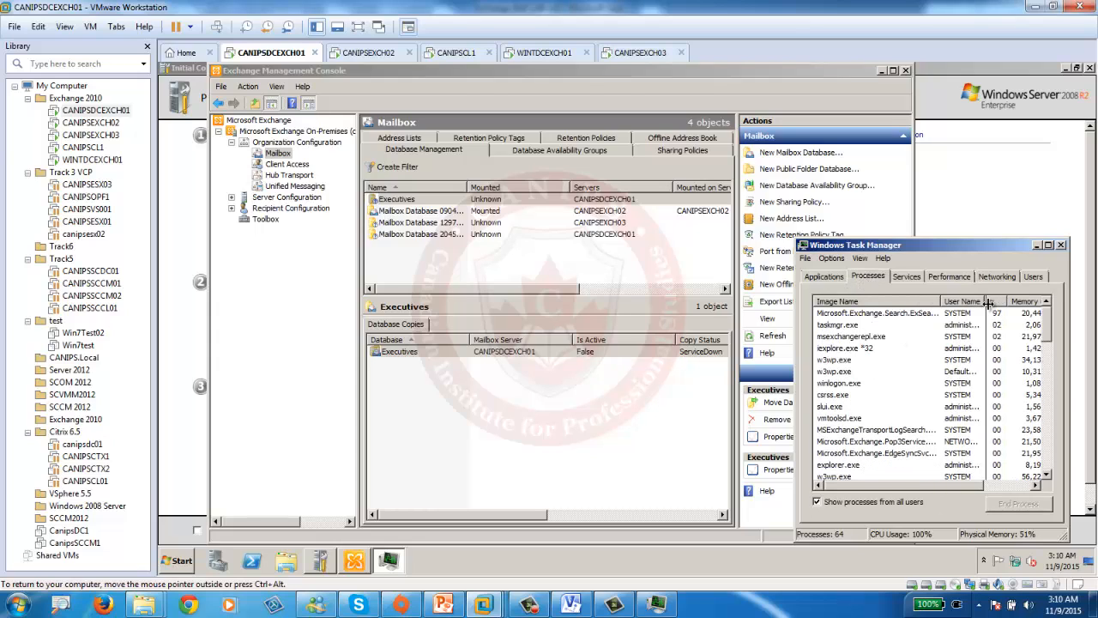
{"action": "left_click", "coordinate": [878, 314]}
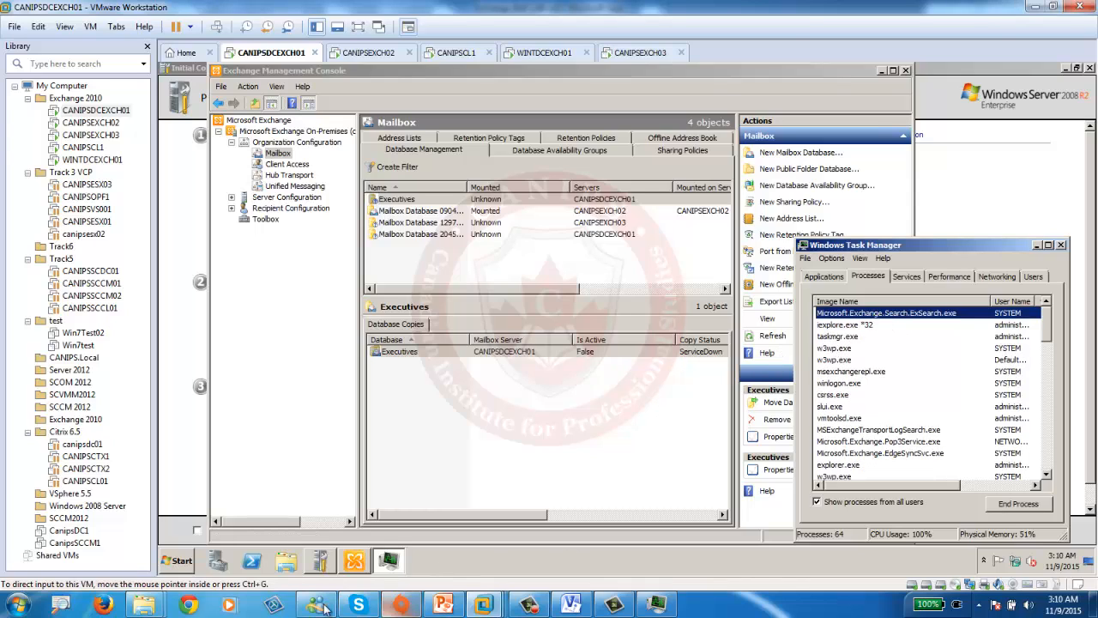
{"action": "left_click", "coordinate": [189, 605]}
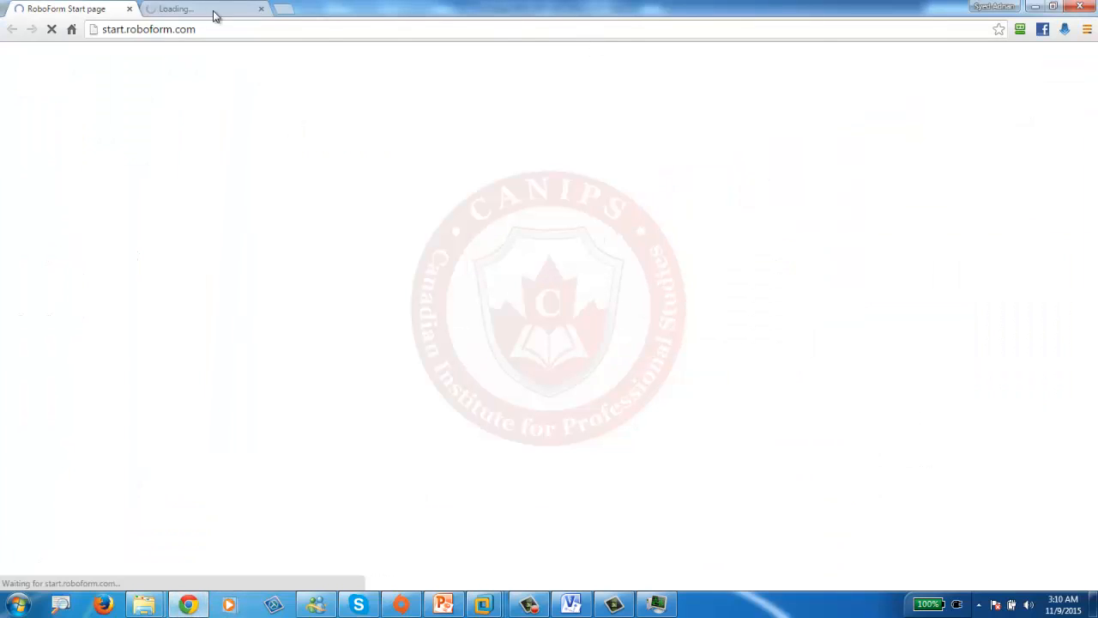
- Google 'exchange 2010 search.exsearch.exe' and open the TechNet 'running high CPU' thread
{"action": "double_click", "coordinate": [395, 13]}
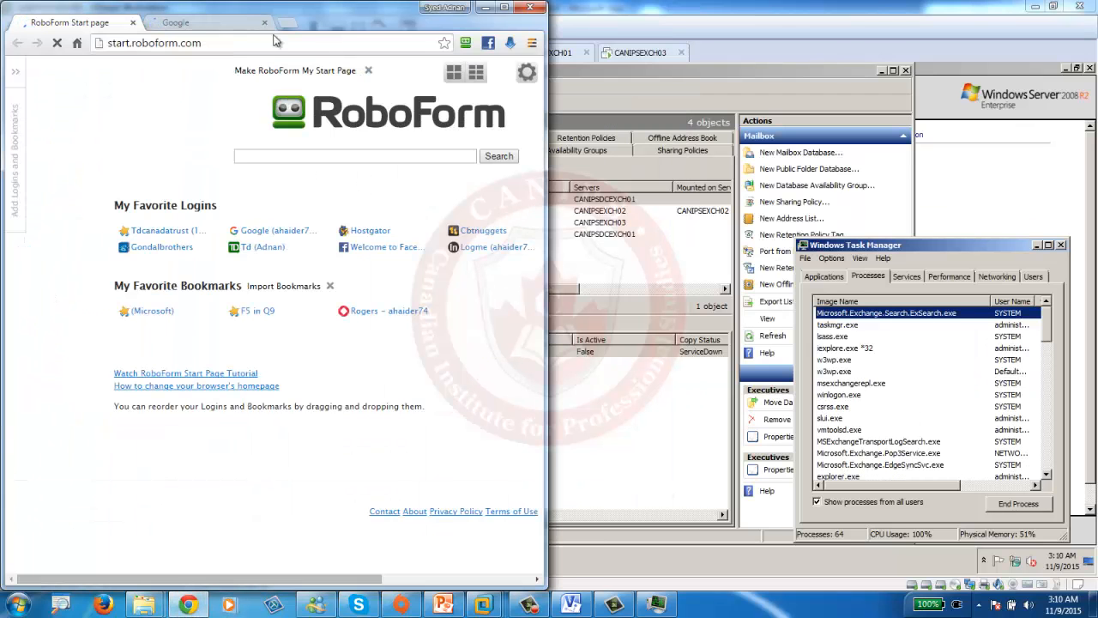
{"action": "left_click", "coordinate": [213, 25]}
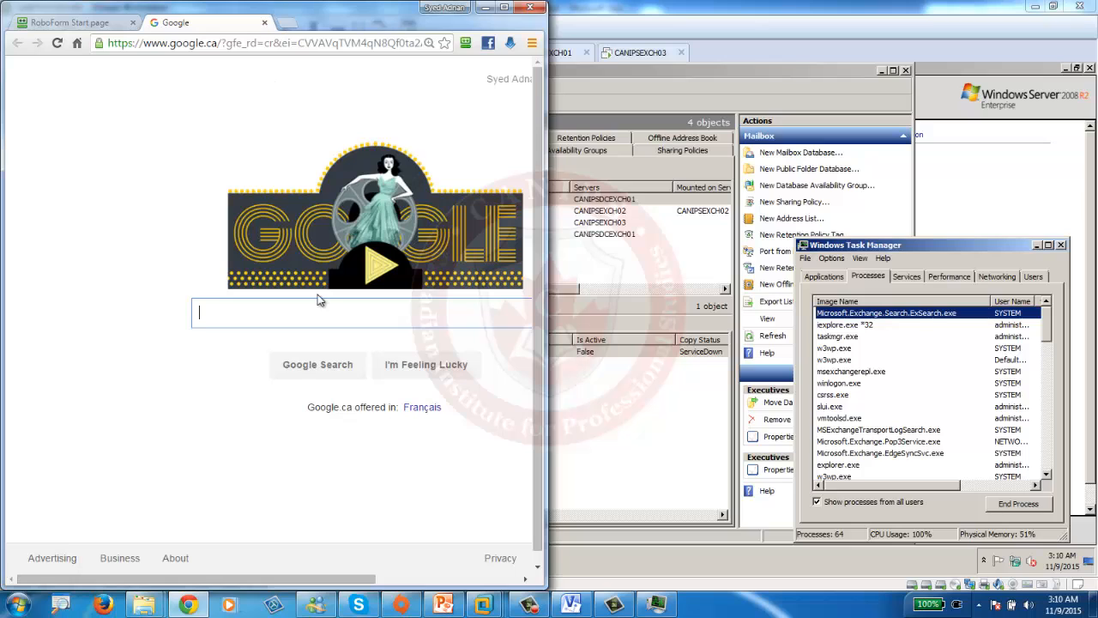
{"action": "type", "text": "e"}
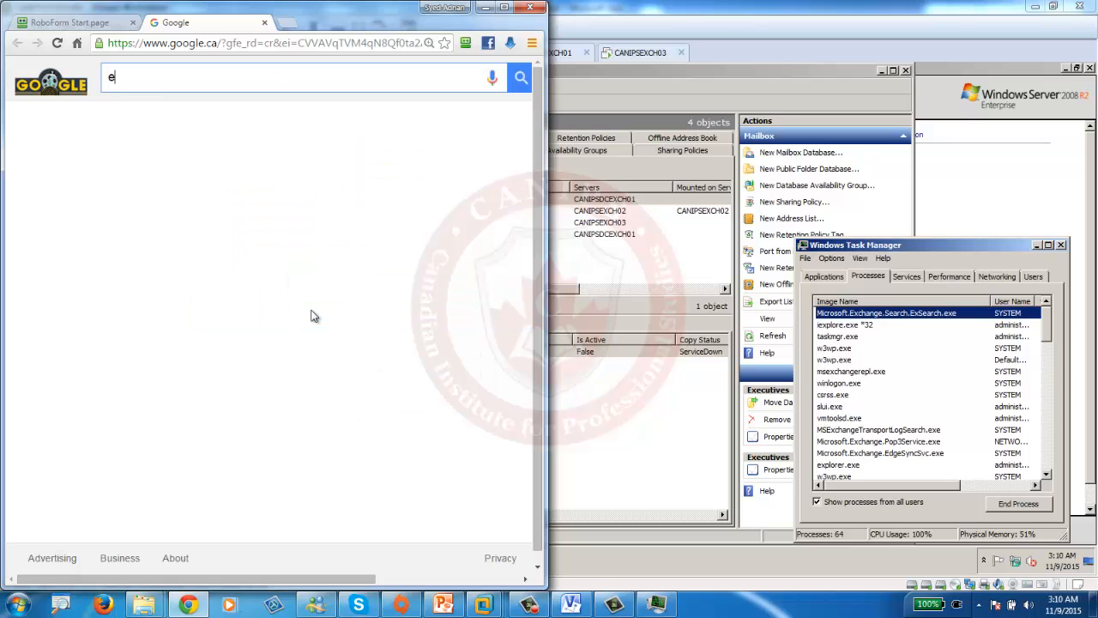
{"action": "type", "text": "xchange 2010"}
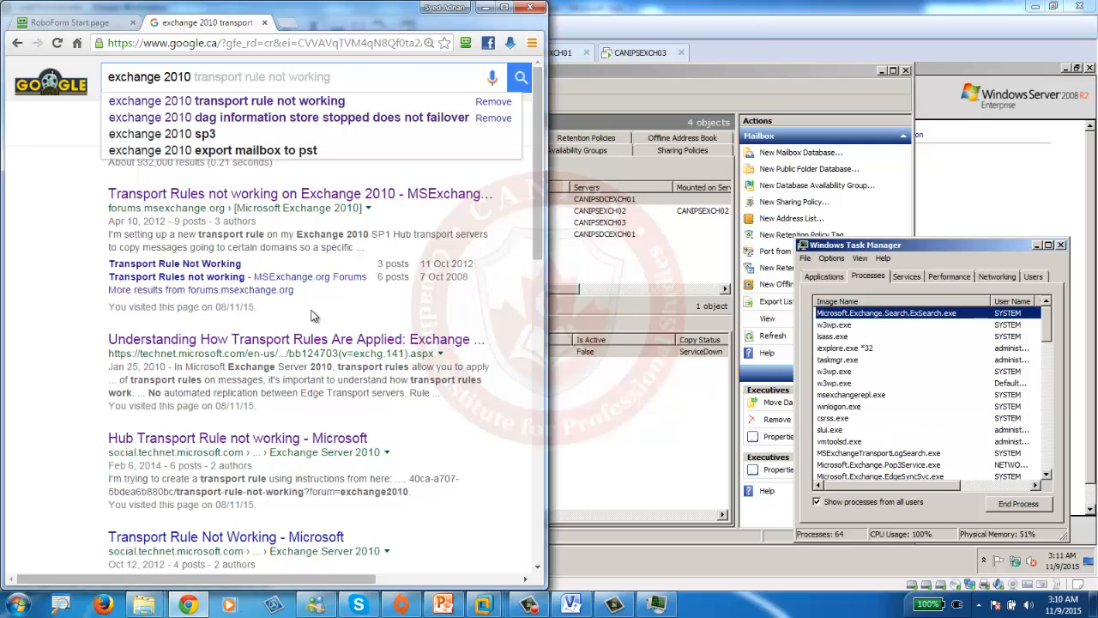
{"action": "type", "text": " search"}
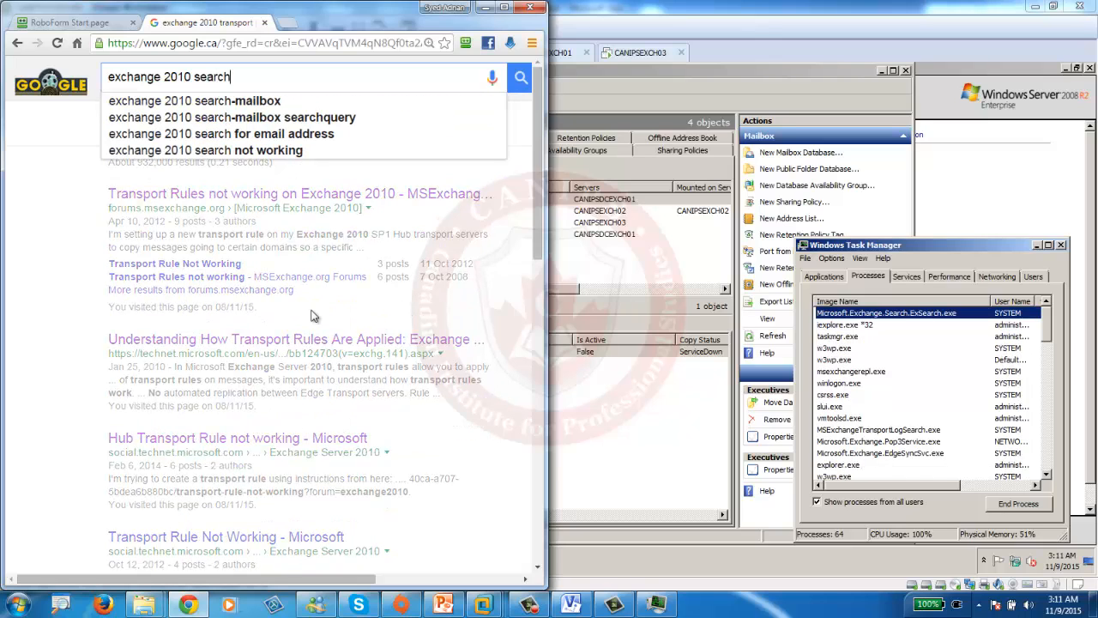
{"action": "type", "text": ".exse"}
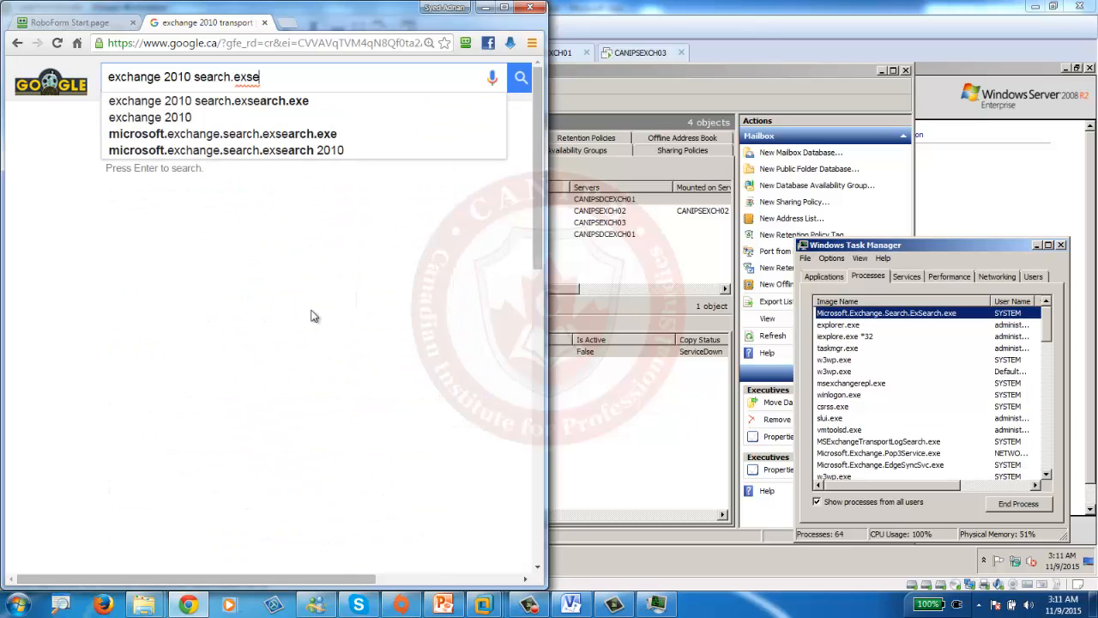
{"action": "key", "text": "Down"}
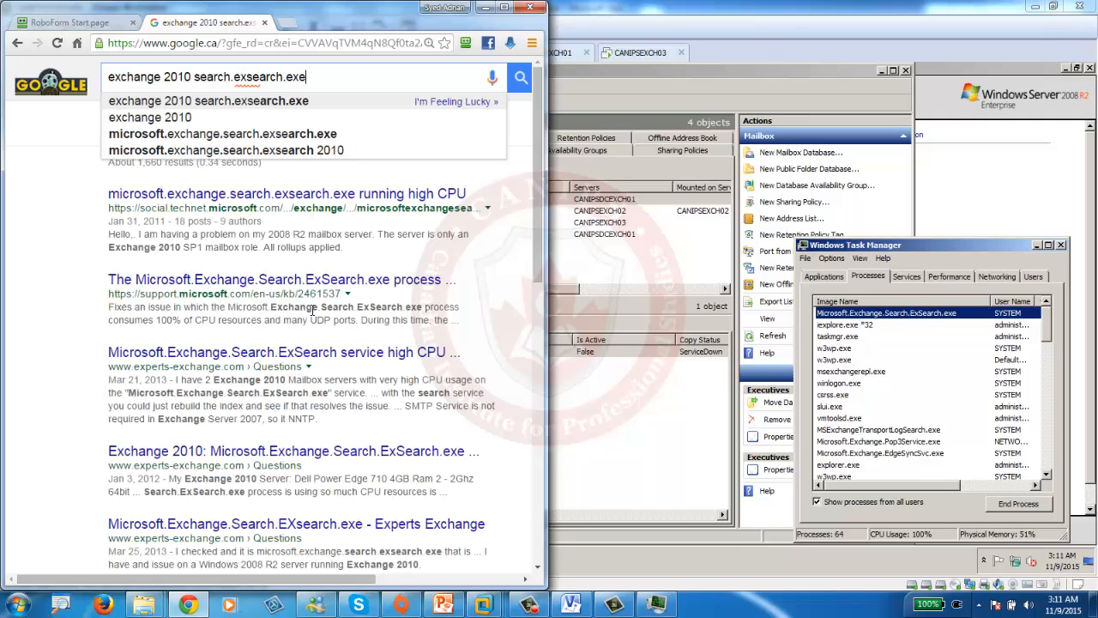
{"action": "key", "text": "Return"}
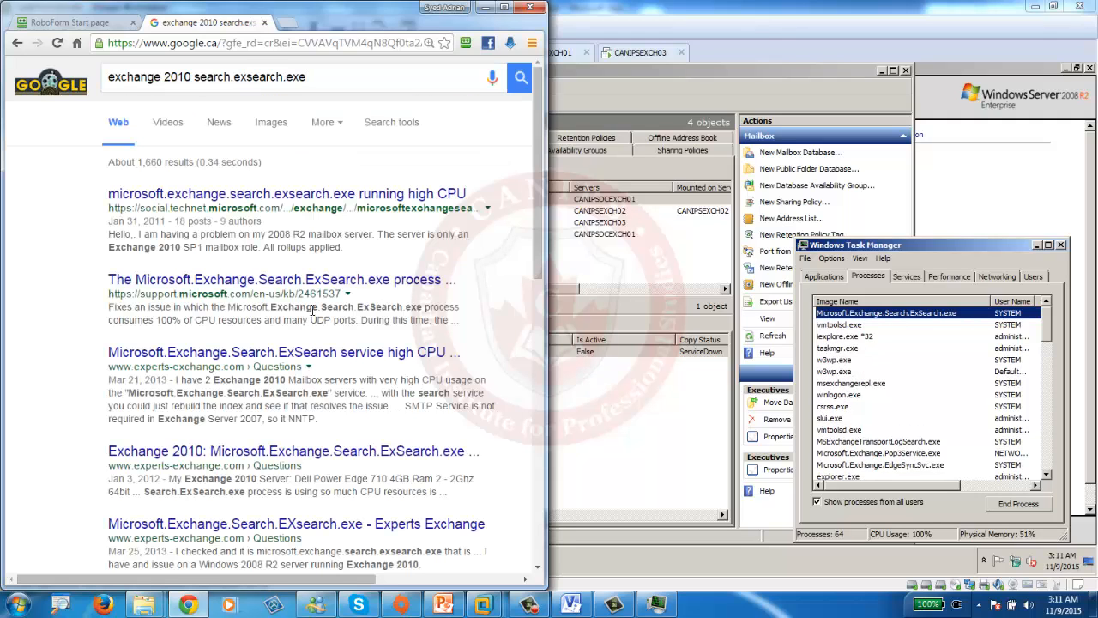
{"action": "left_click", "coordinate": [330, 195]}
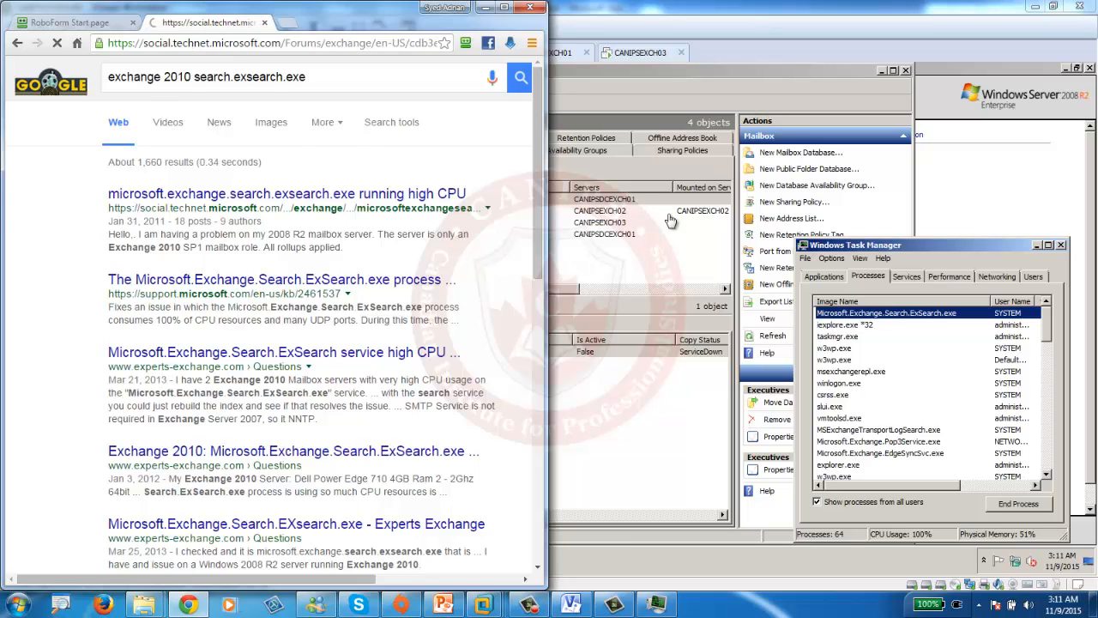
{"action": "left_click", "coordinate": [507, 8]}
- Read through the thread's replies, scroll back to the accepted answer, and minimize Chrome
{"action": "scroll", "coordinate": [554, 427], "scroll_direction": "down", "scroll_amount": 5}
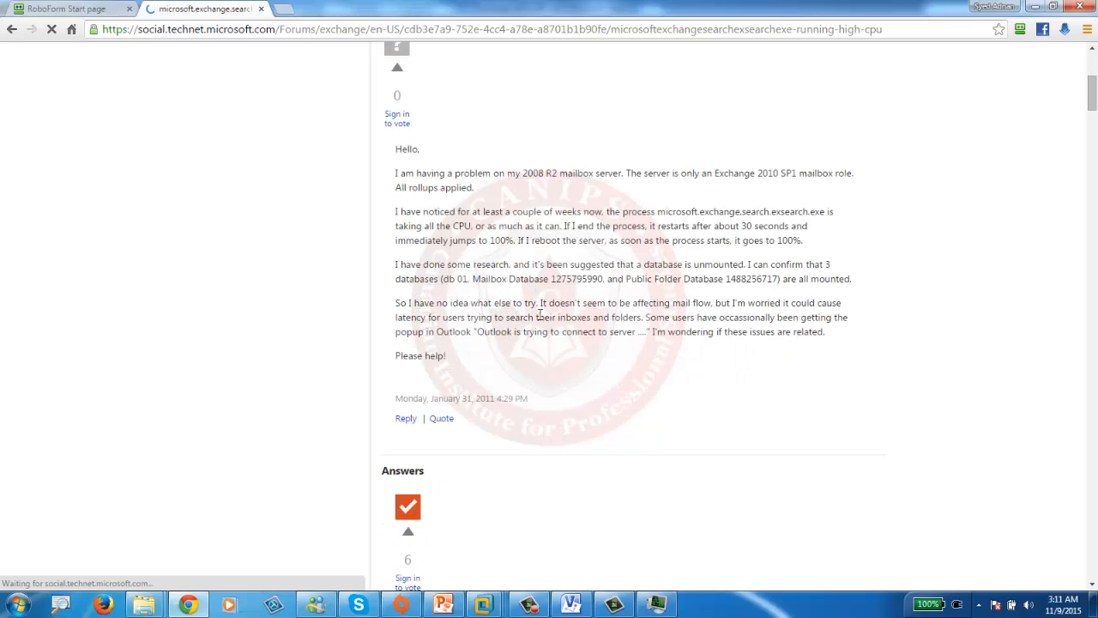
{"action": "scroll", "coordinate": [538, 339], "scroll_direction": "down", "scroll_amount": 5}
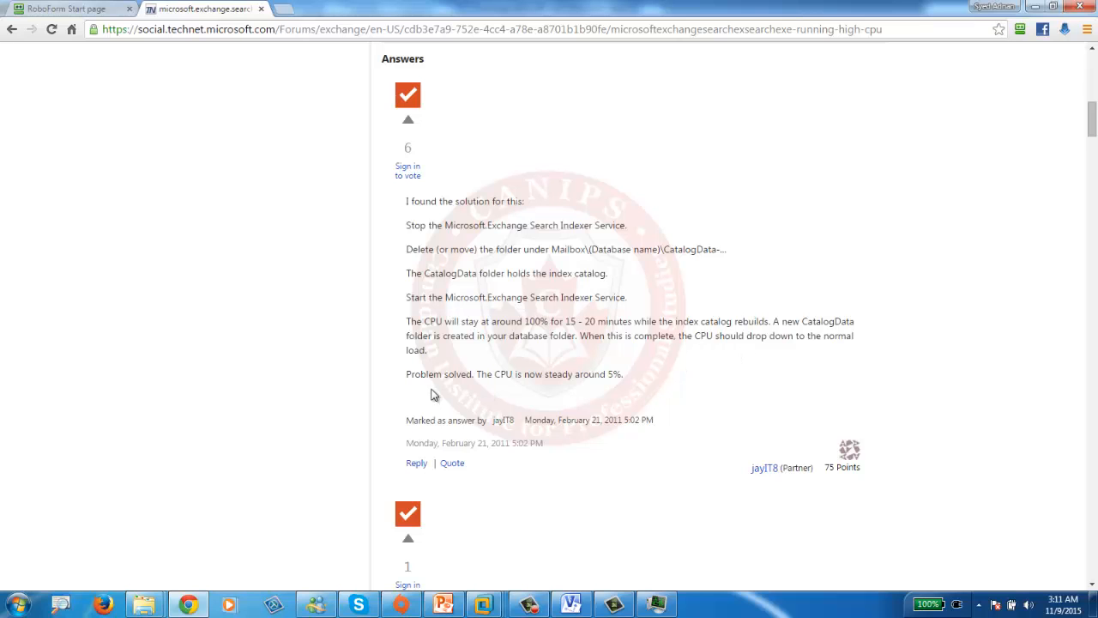
{"action": "scroll", "coordinate": [539, 396], "scroll_direction": "down", "scroll_amount": 4}
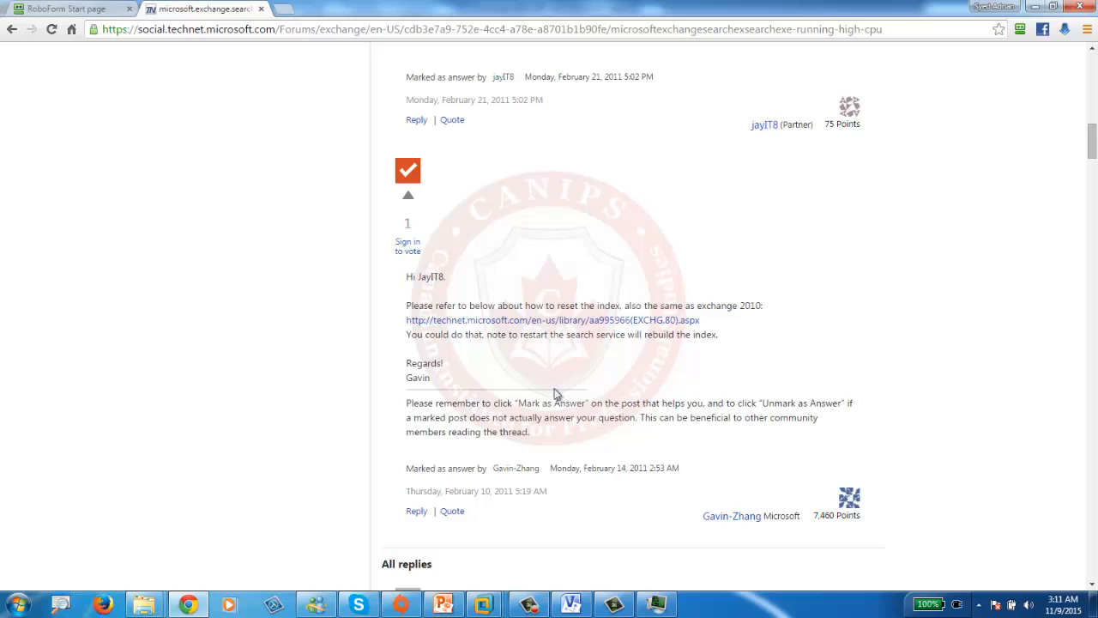
{"action": "scroll", "coordinate": [556, 394], "scroll_direction": "down", "scroll_amount": 5}
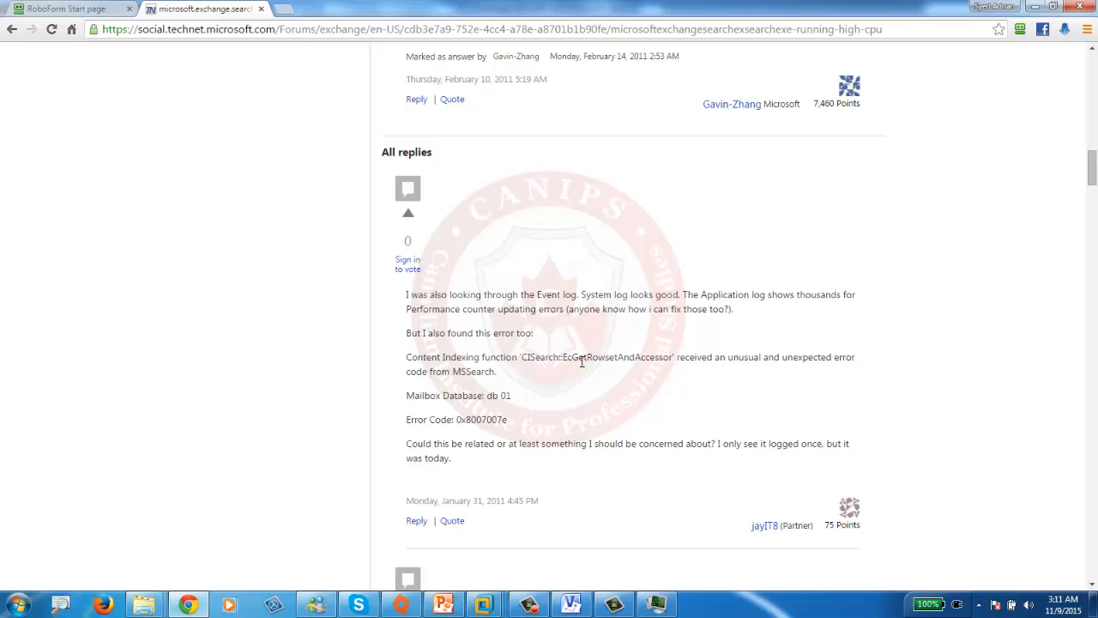
{"action": "scroll", "coordinate": [542, 399], "scroll_direction": "down", "scroll_amount": 4}
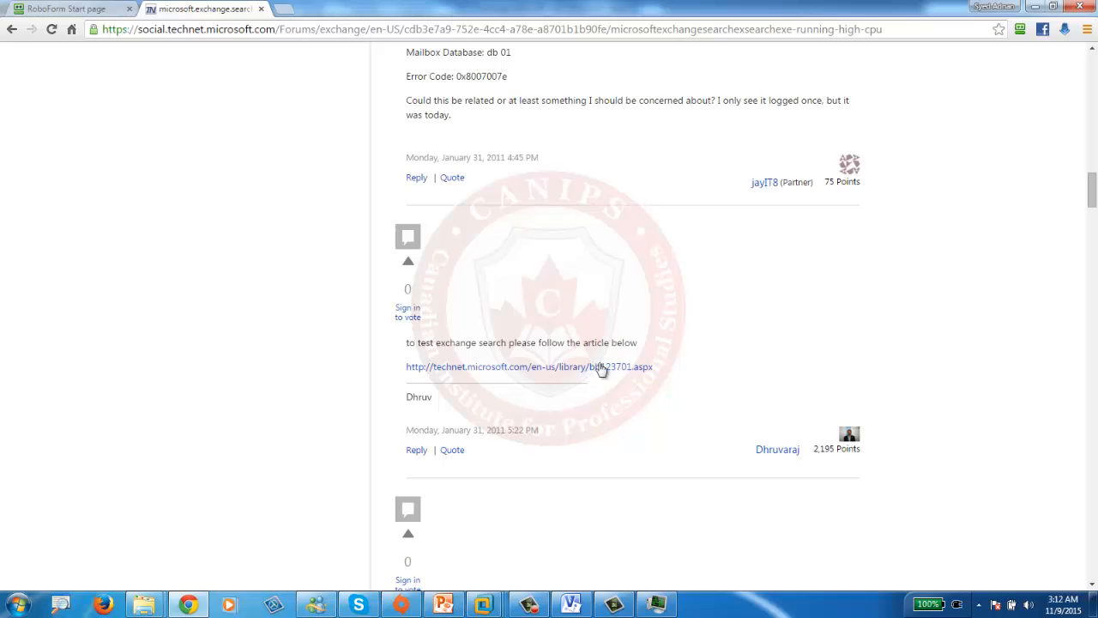
{"action": "scroll", "coordinate": [547, 378], "scroll_direction": "down", "scroll_amount": 3}
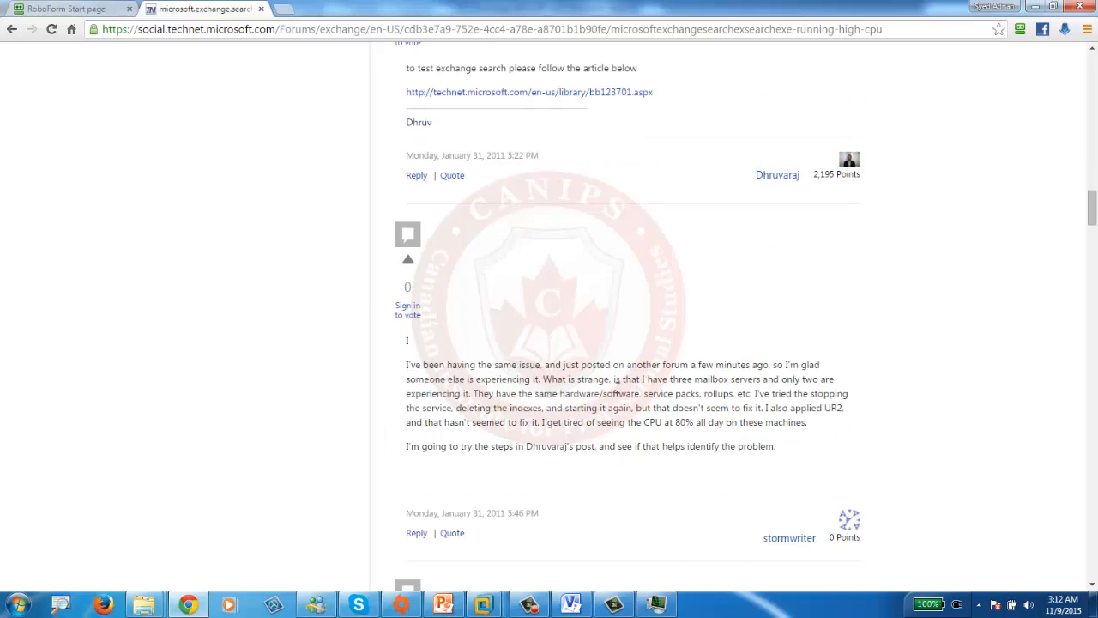
{"action": "scroll", "coordinate": [507, 354], "scroll_direction": "up", "scroll_amount": 15}
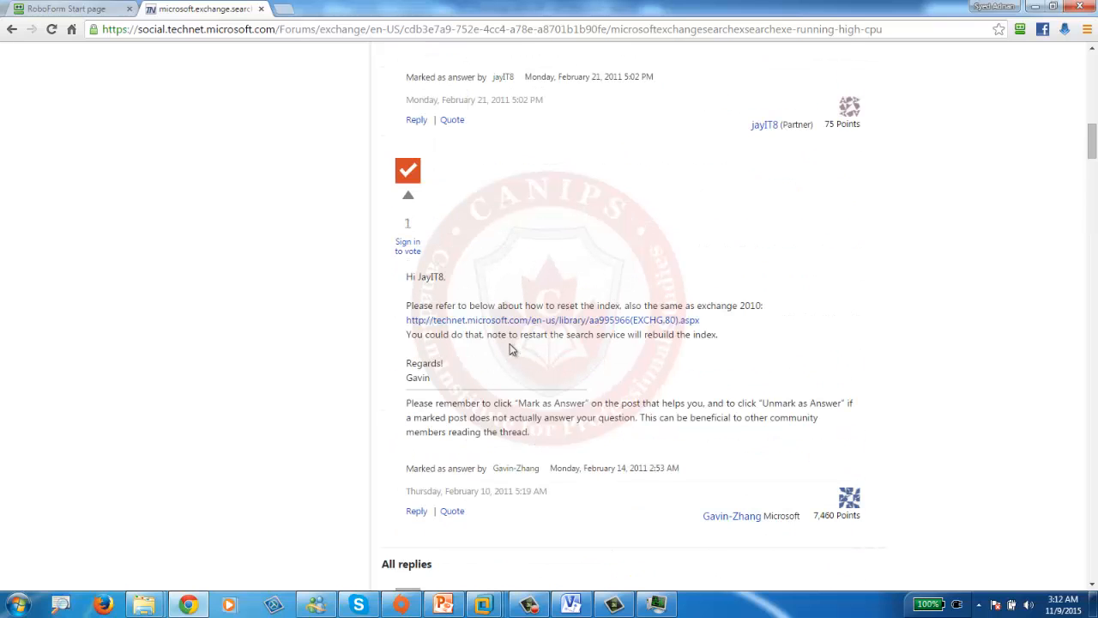
{"action": "left_click", "coordinate": [1036, 7]}
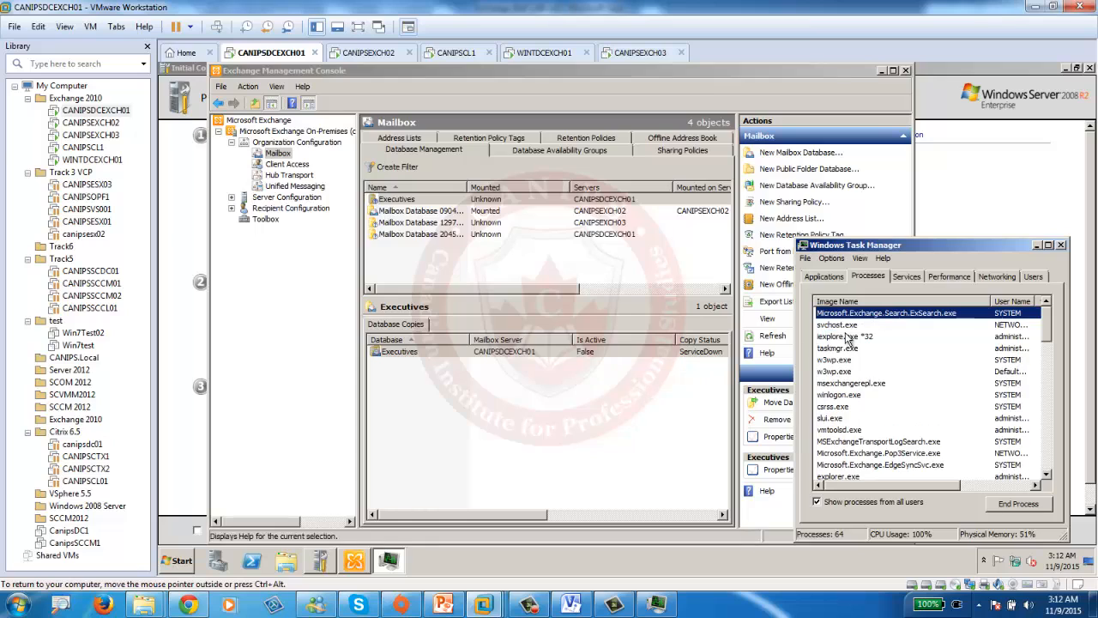
- Check the guest's CPU performance in Task Manager and launch the Services console
{"action": "left_click", "coordinate": [950, 276]}
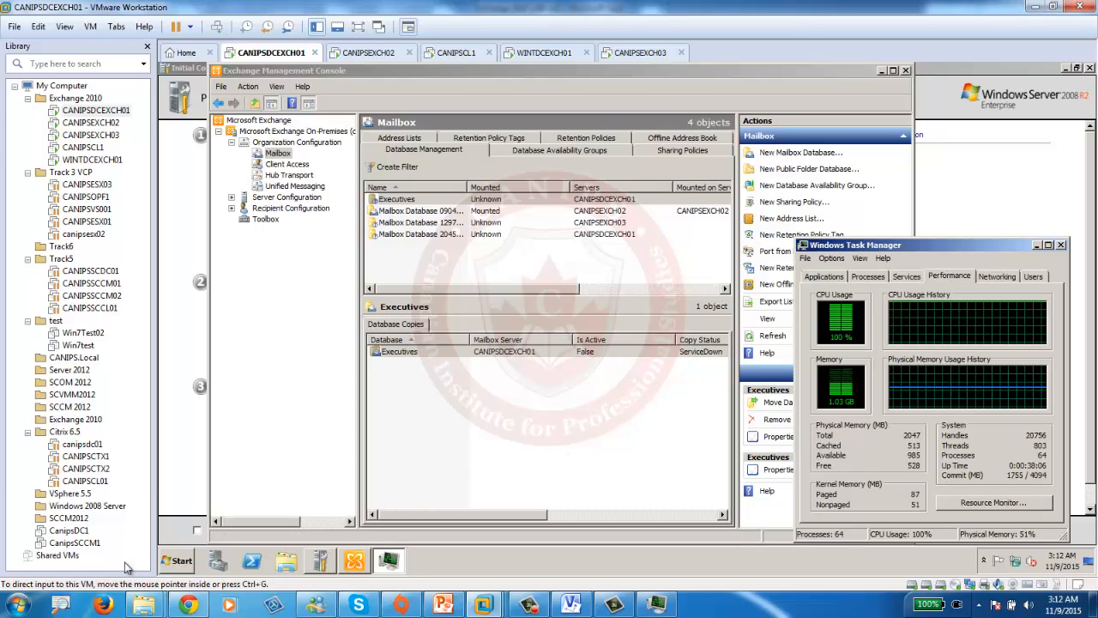
{"action": "left_click", "coordinate": [180, 561]}
{"action": "left_click", "coordinate": [264, 357]}
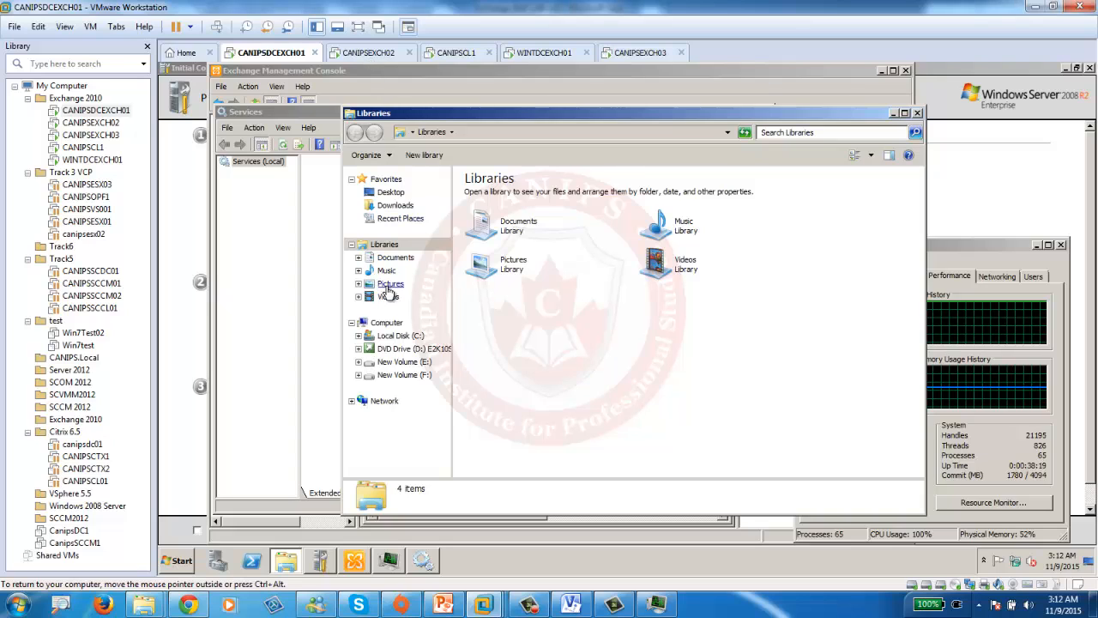
- Browse C:\Program Files, close that folder window, and move the Services window aside
{"action": "left_click", "coordinate": [408, 336]}
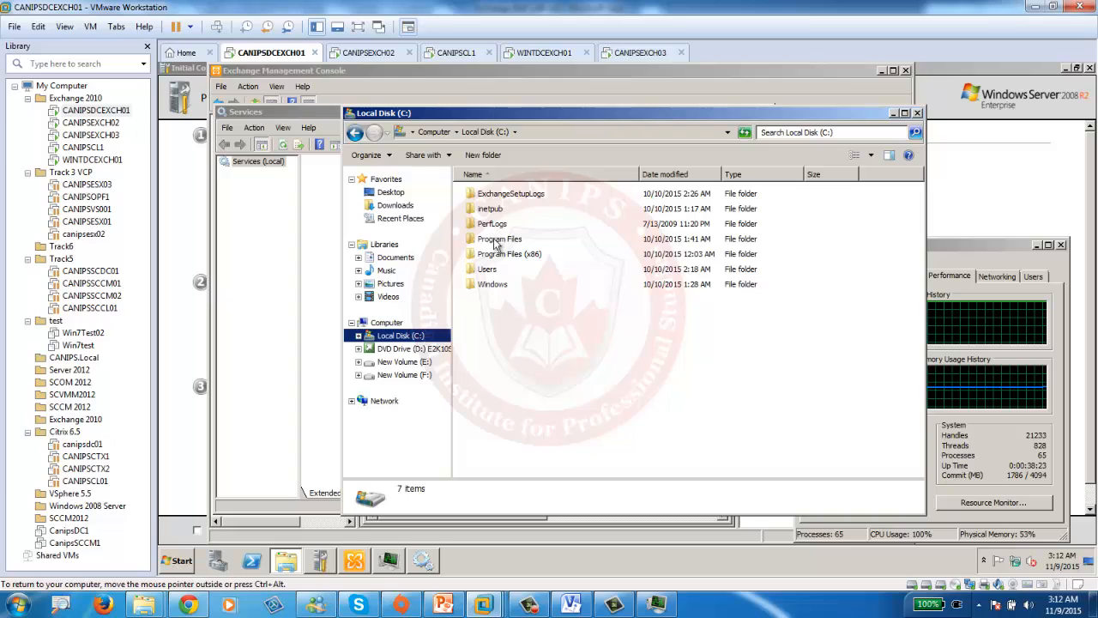
{"action": "double_click", "coordinate": [496, 242]}
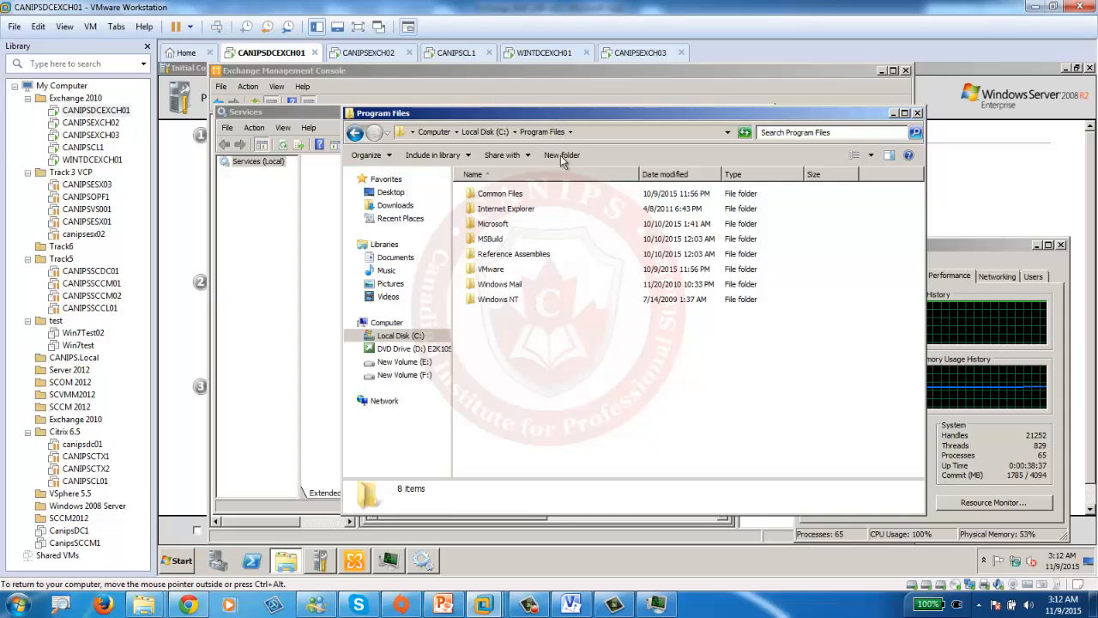
{"action": "left_click", "coordinate": [894, 113]}
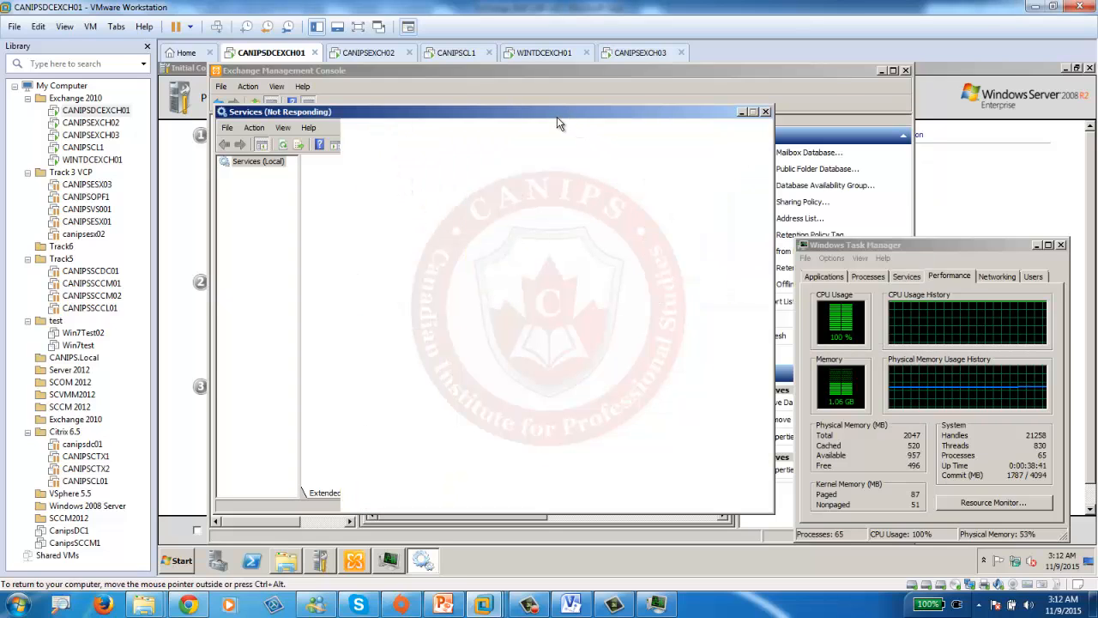
{"action": "left_click_drag", "start_coordinate": [557, 124], "coordinate": [774, 193]}
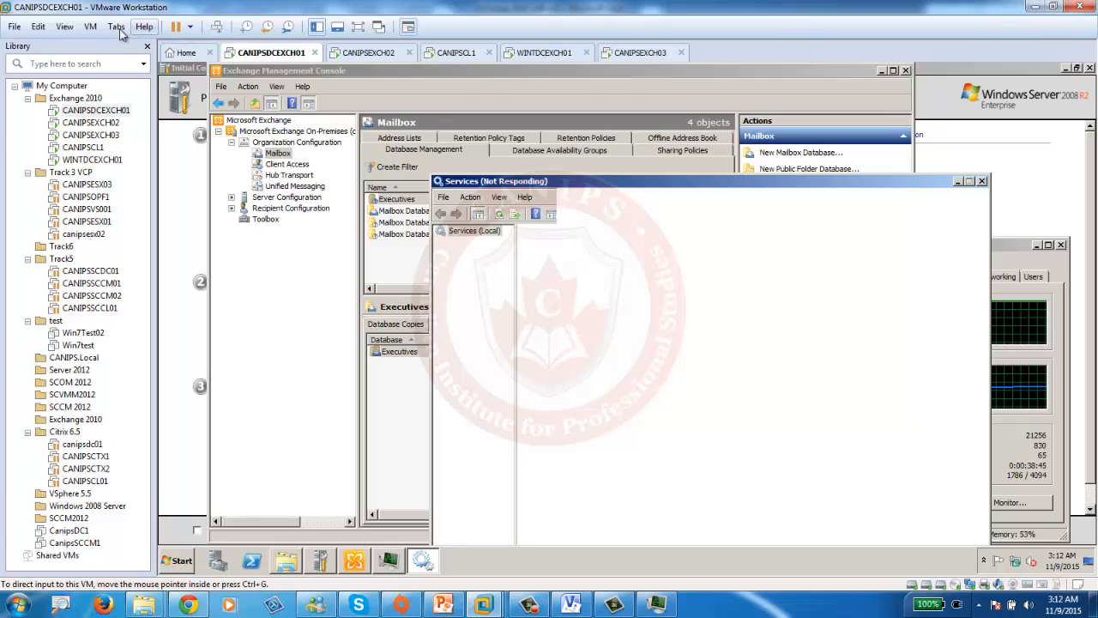
- Revert CANIPSDCEXCH01 to the '1 working exchange' snapshot
{"action": "left_click", "coordinate": [90, 27]}
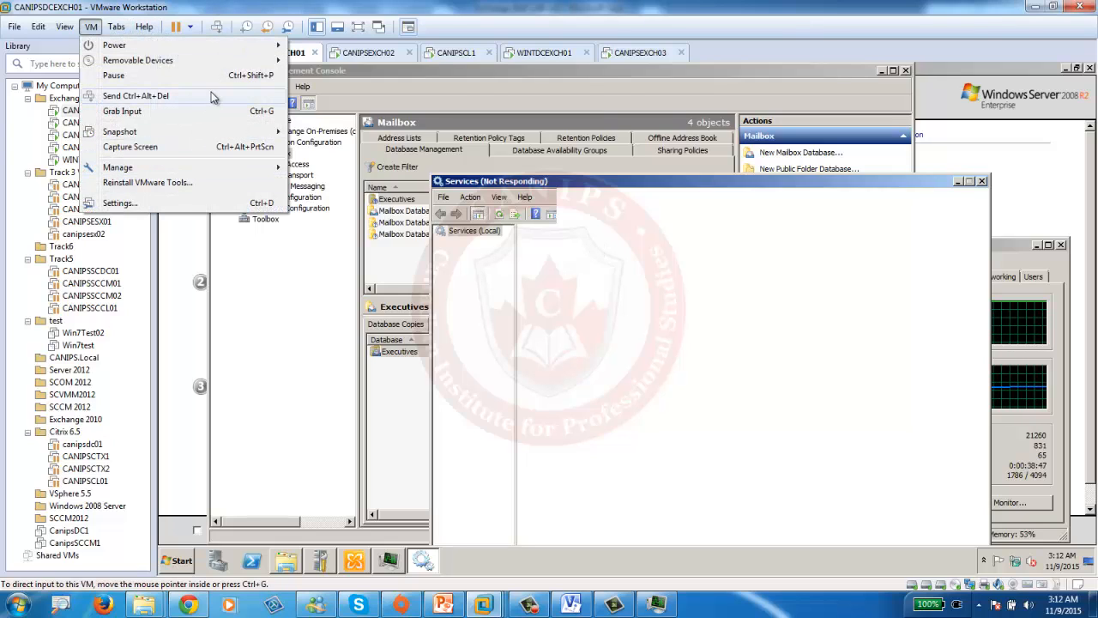
{"action": "mouse_move", "coordinate": [214, 132]}
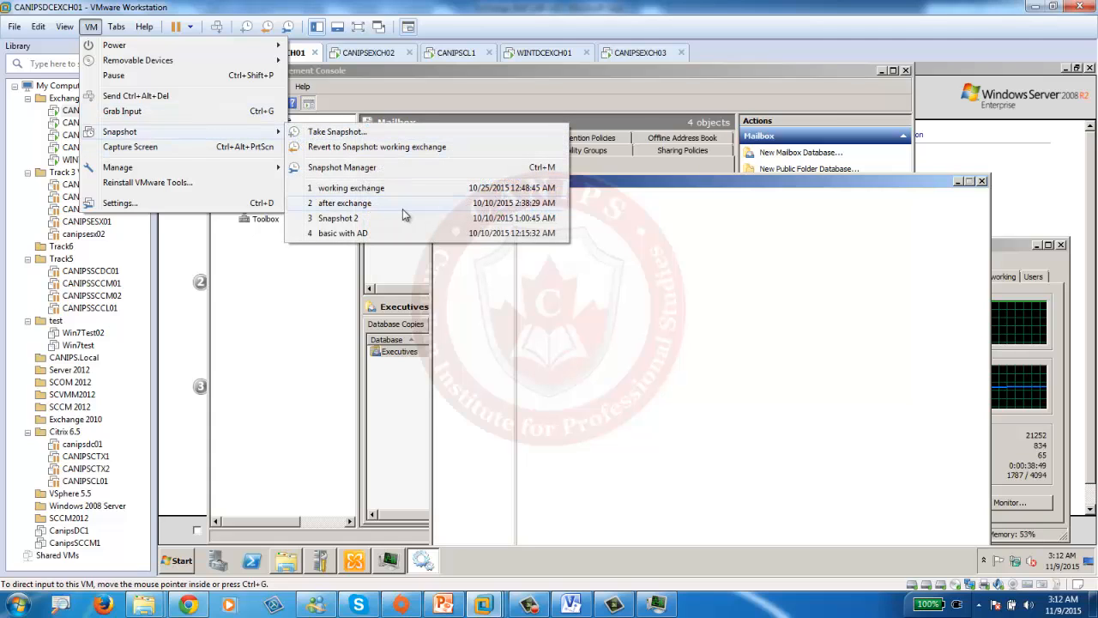
{"action": "left_click", "coordinate": [465, 189]}
{"action": "left_click", "coordinate": [585, 320]}
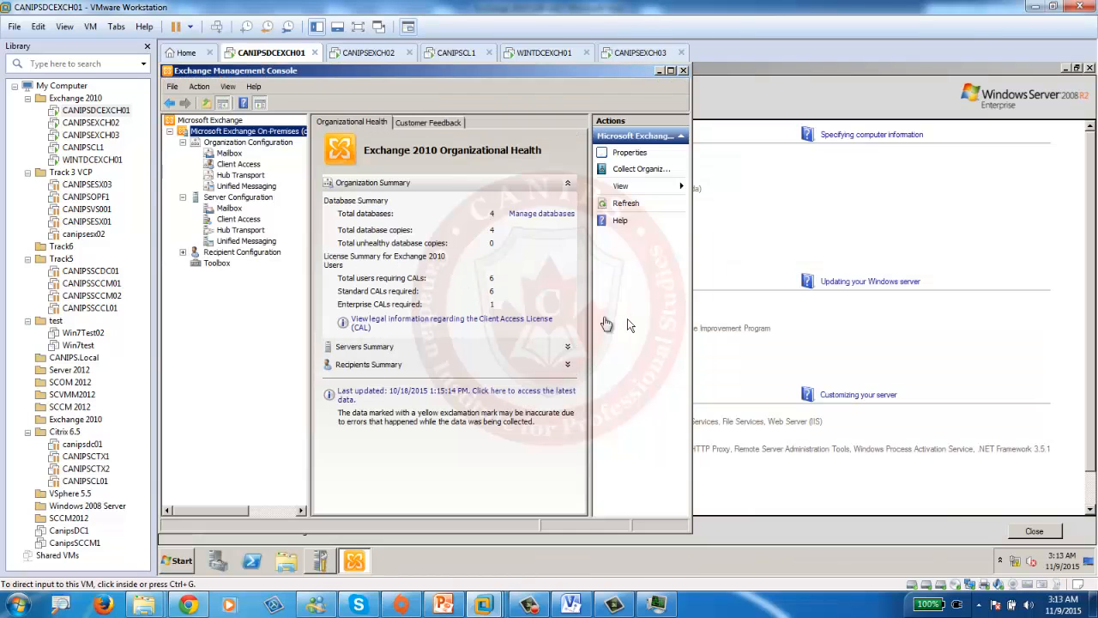
- Maximize the Exchange Management Console and open the guest Start menu
{"action": "double_click", "coordinate": [542, 74]}
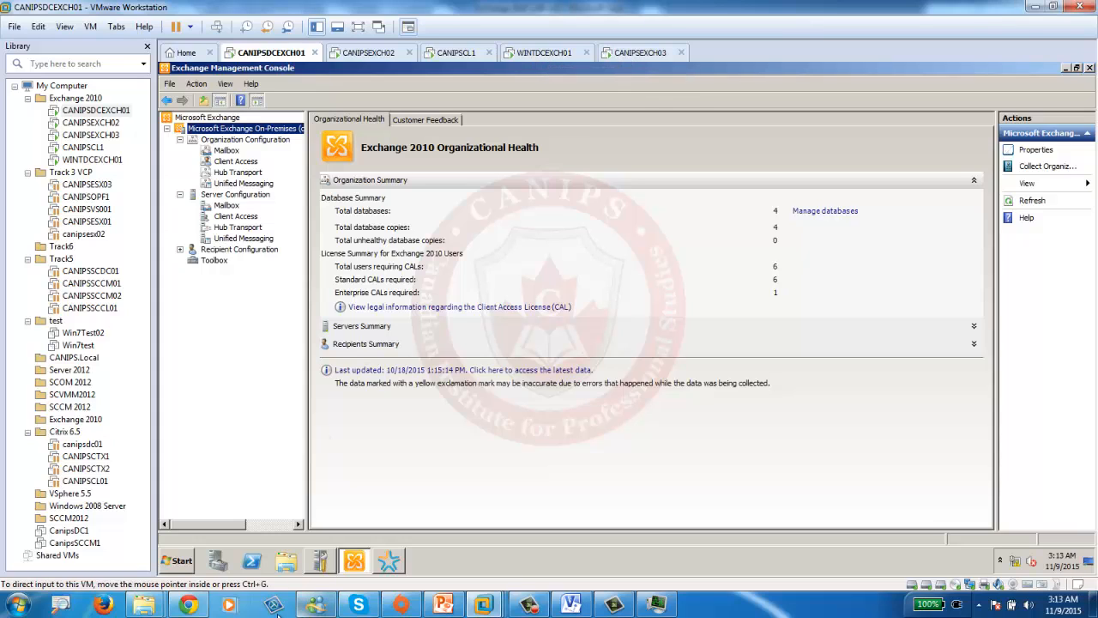
{"action": "left_click", "coordinate": [181, 561]}
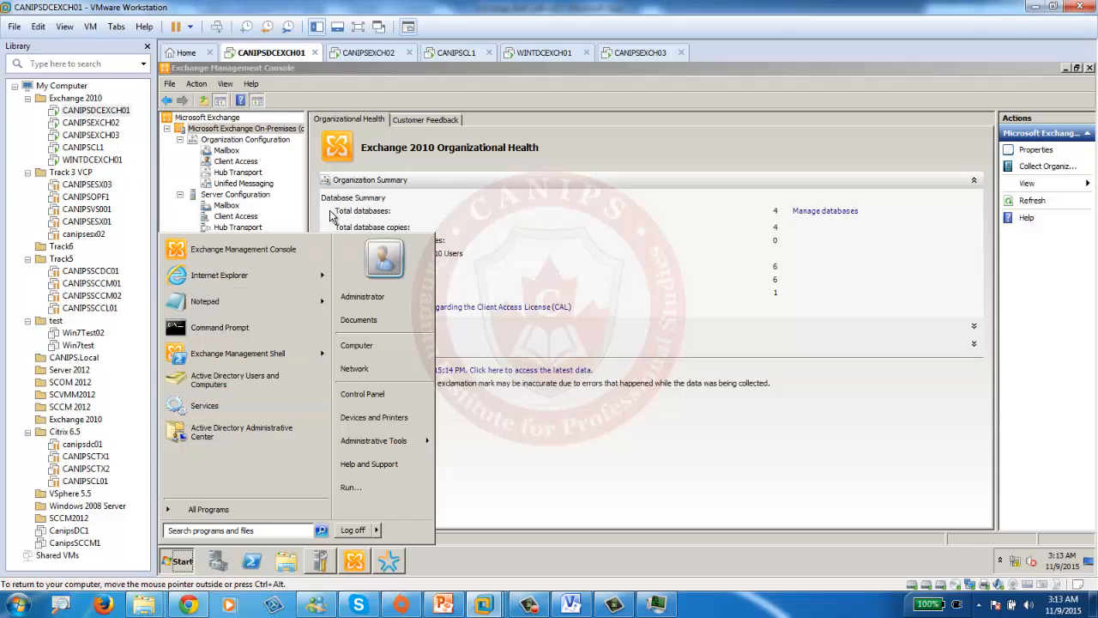
- Open Outlook Web App in Internet Explorer, past the certificate warning, and sign in as the domain user
{"action": "left_click", "coordinate": [229, 273]}
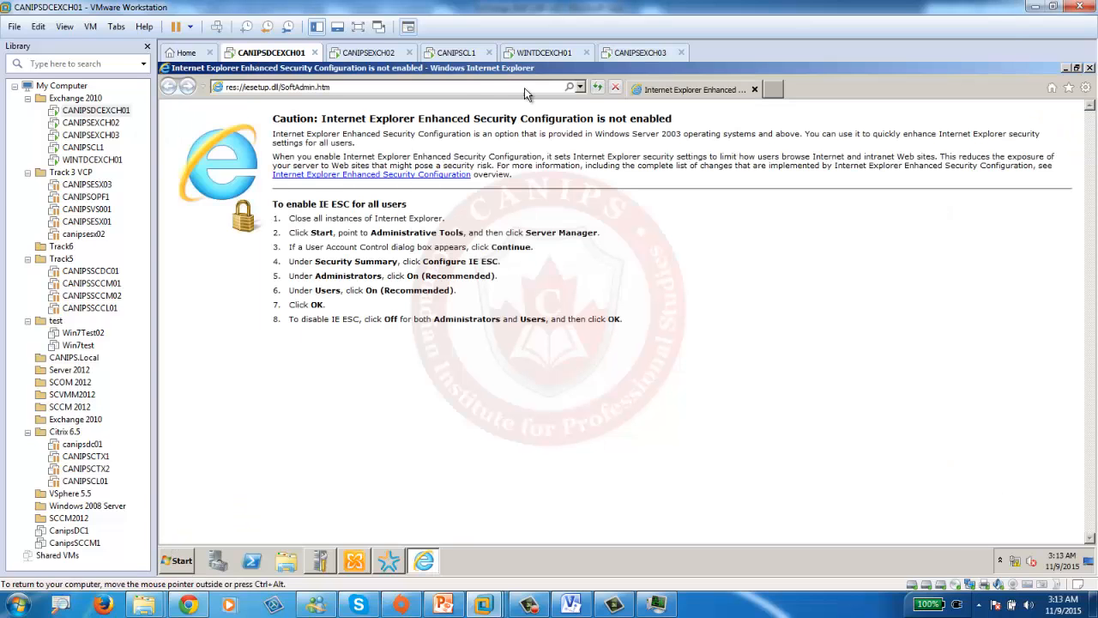
{"action": "left_click", "coordinate": [580, 87]}
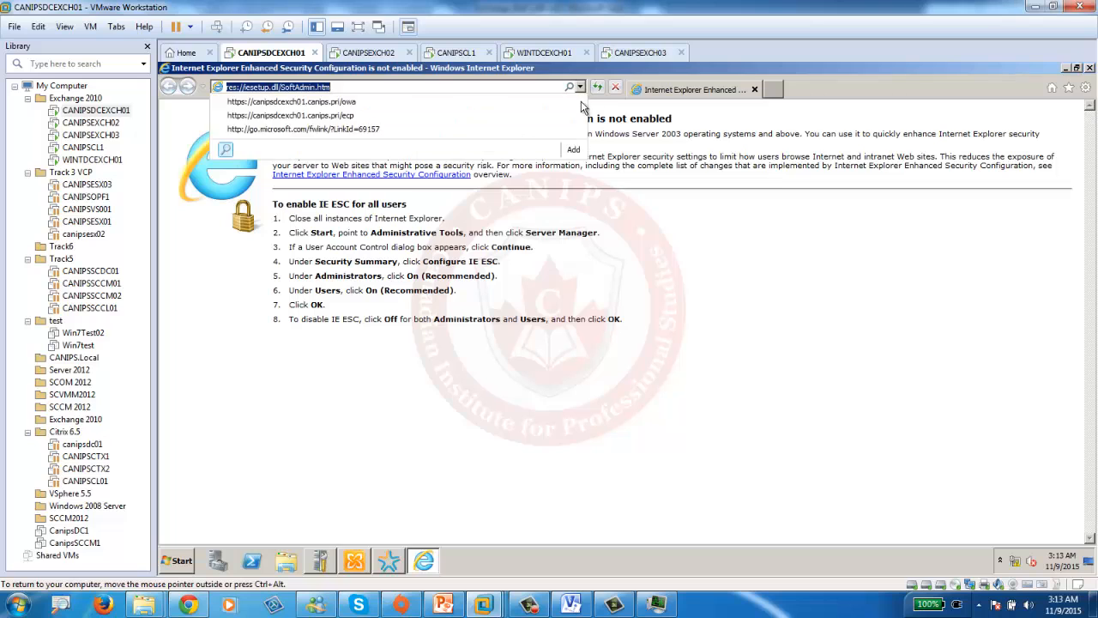
{"action": "left_click", "coordinate": [343, 101]}
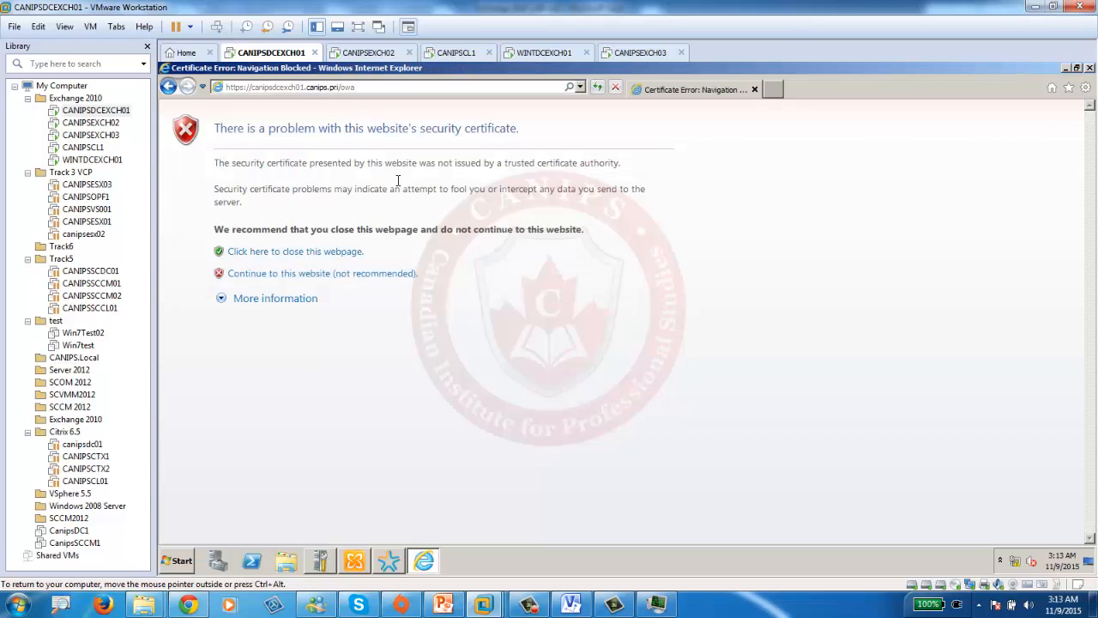
{"action": "left_click", "coordinate": [339, 274]}
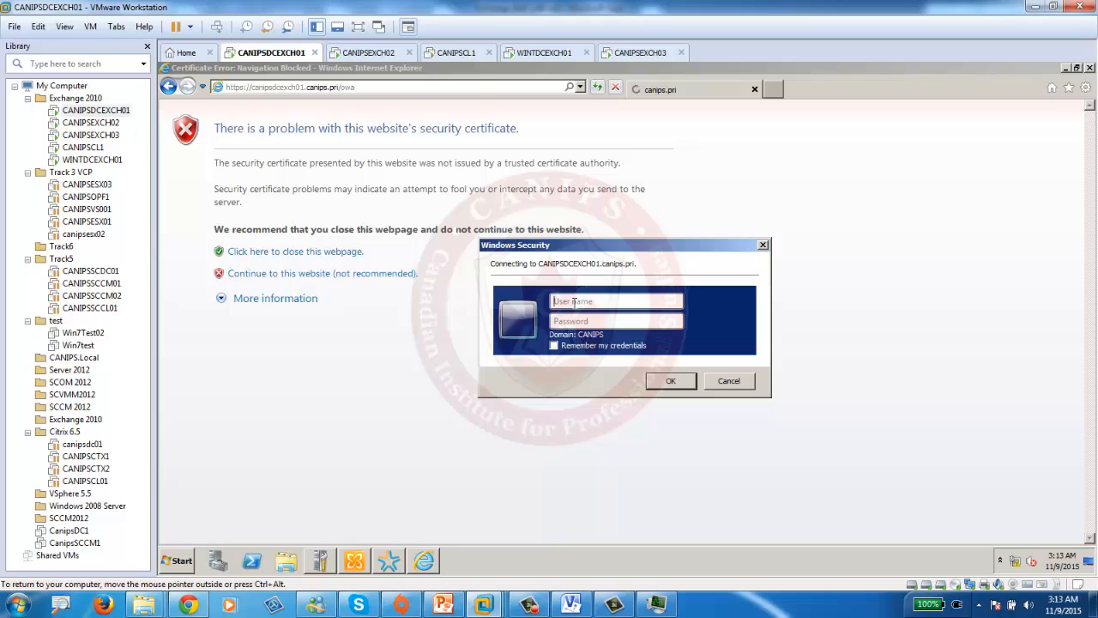
{"action": "type", "text": "ca"}
{"action": "type", "text": "nips\\"}
{"action": "type", "text": "administrat"}
{"action": "key", "text": "BackSpace"}
{"action": "key", "text": "BackSpace"}
{"action": "key", "text": "BackSpace"}
{"action": "key", "text": "BackSpace"}
{"action": "key", "text": "BackSpace"}
{"action": "key", "text": "BackSpace"}
{"action": "key", "text": "BackSpace"}
{"action": "key", "text": "BackSpace"}
{"action": "key", "text": "BackSpace"}
{"action": "type", "text": "mali"}
{"action": "key", "text": "Tab"}
{"action": "type", "text": "****"}
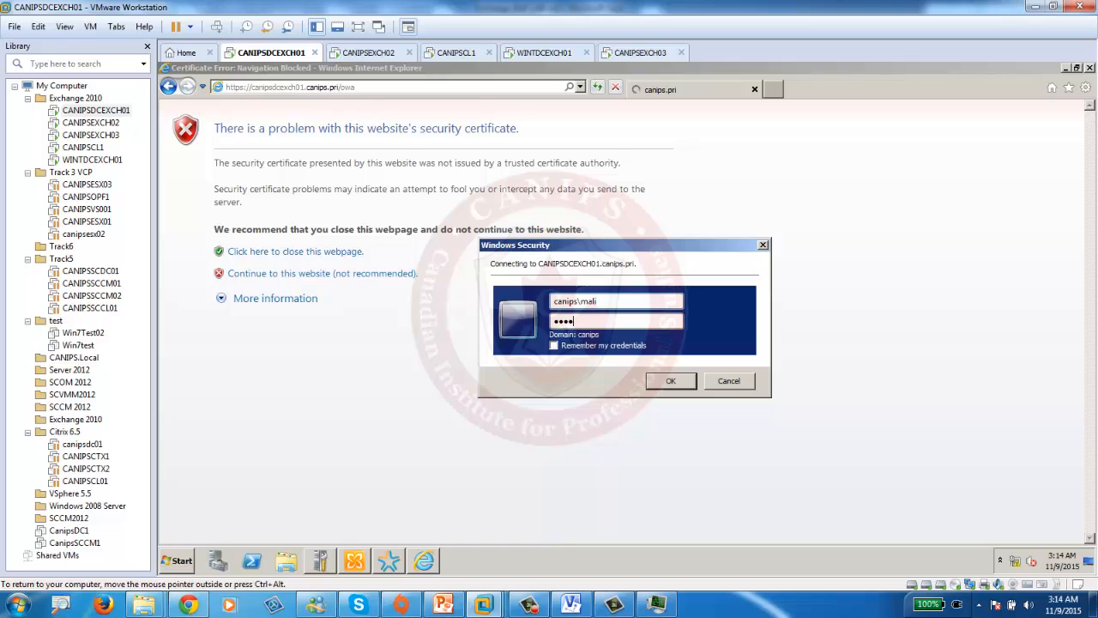
{"action": "type", "text": "*****"}
{"action": "key", "text": "Return"}
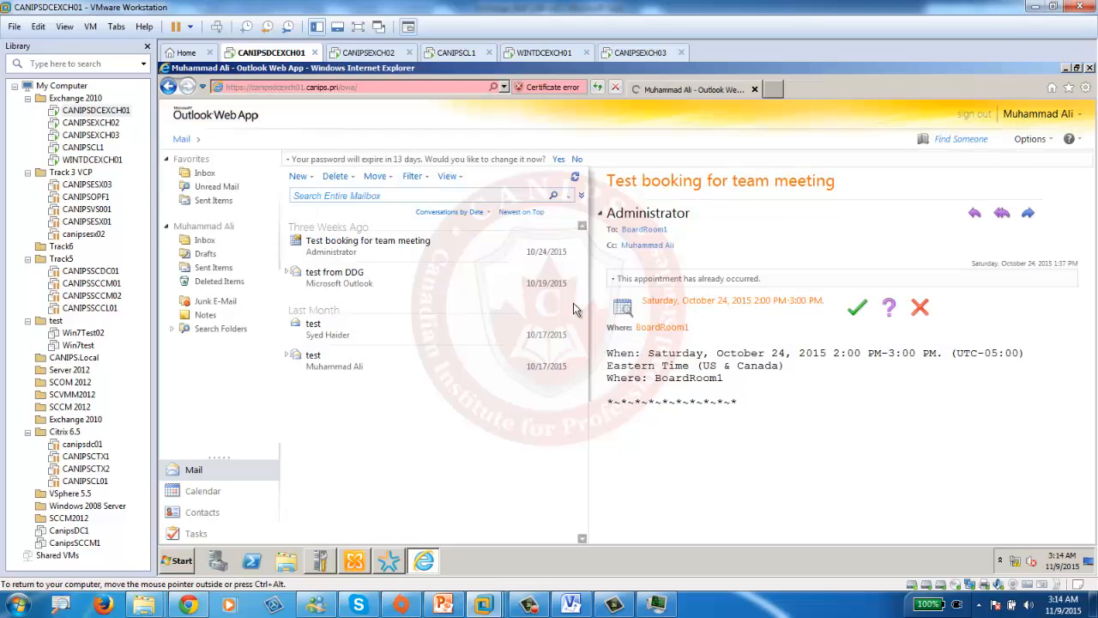
- Send a test message, refresh to see it in the inbox, and return to the Exchange Management Console
{"action": "left_click", "coordinate": [298, 176]}
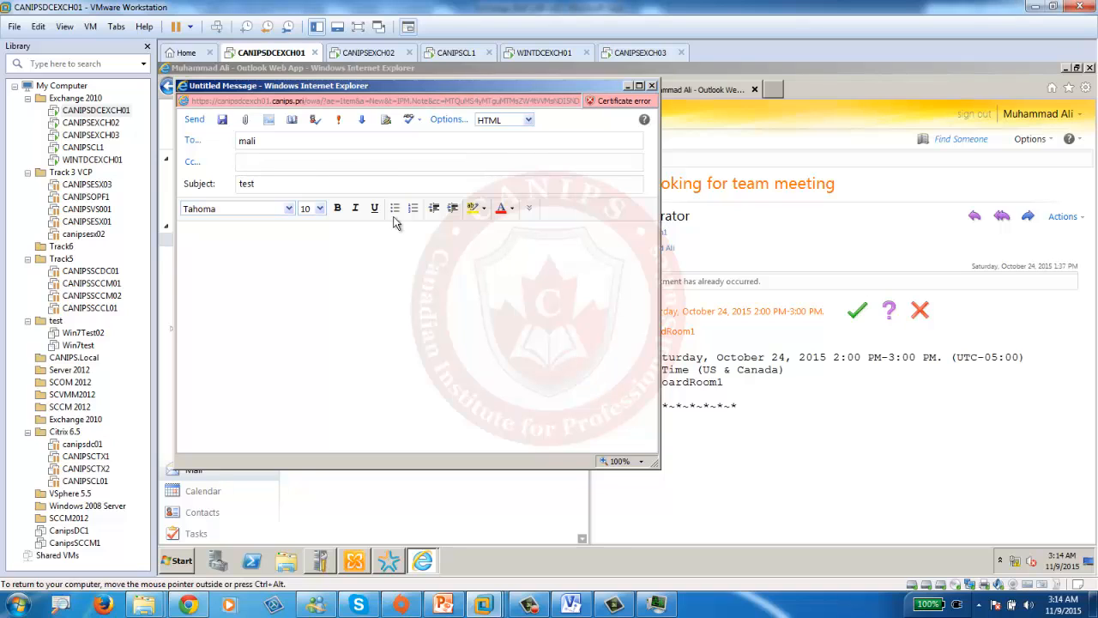
{"action": "left_click", "coordinate": [195, 121]}
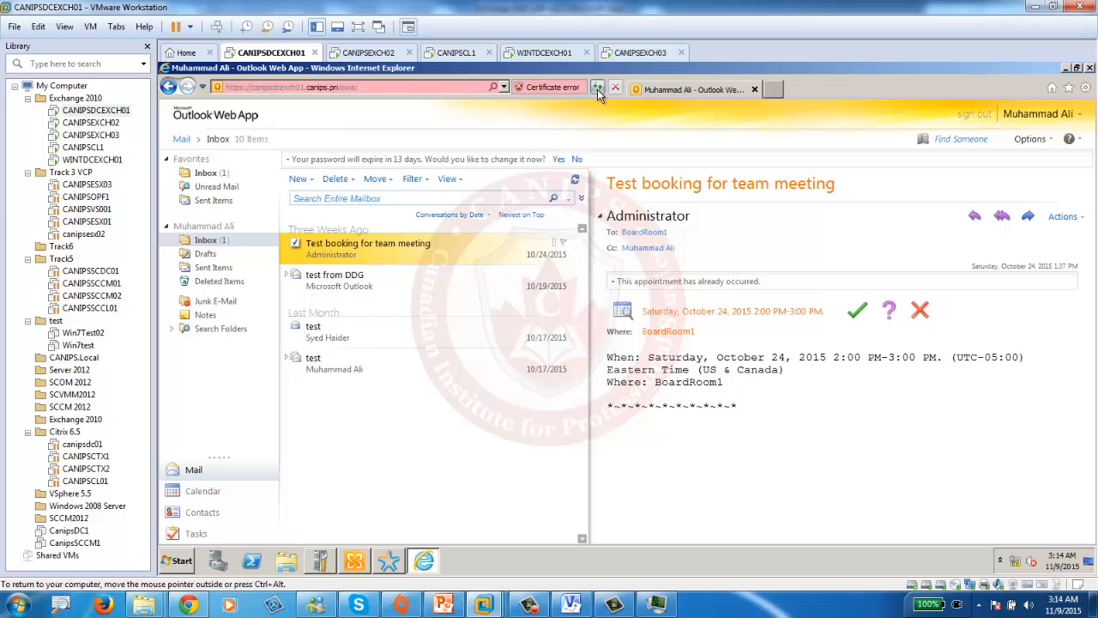
{"action": "left_click", "coordinate": [599, 88]}
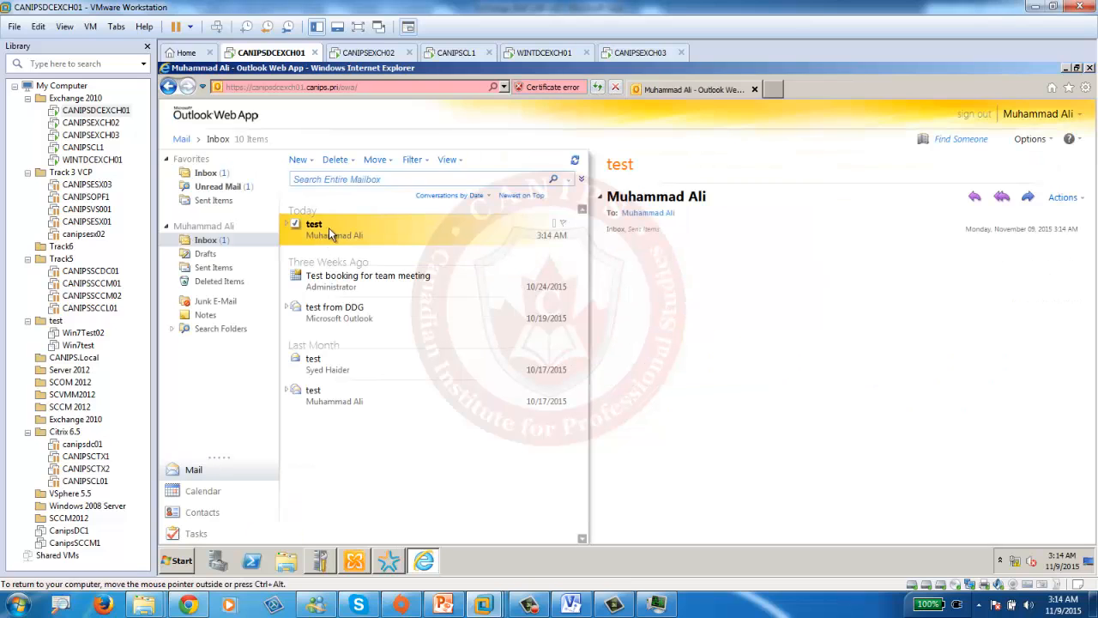
{"action": "left_click", "coordinate": [353, 560]}
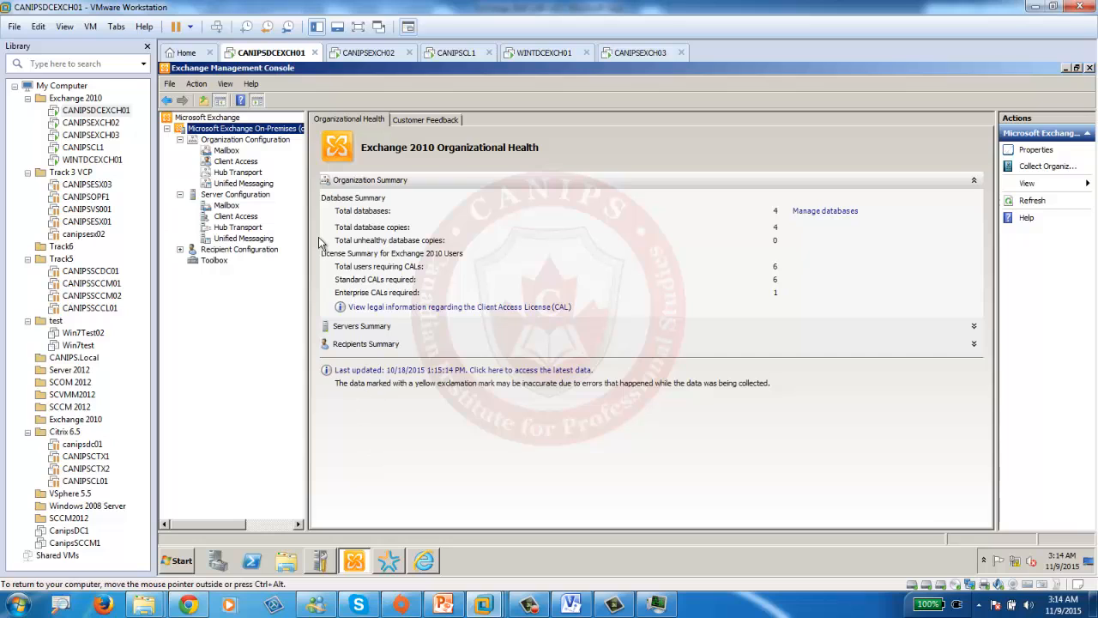
- Disable IPv6 on Local Area Connection, confirming IPv4 keeps 192.168.100.10 with preferred DNS 127.0.0.1
{"action": "left_click", "coordinate": [241, 173]}
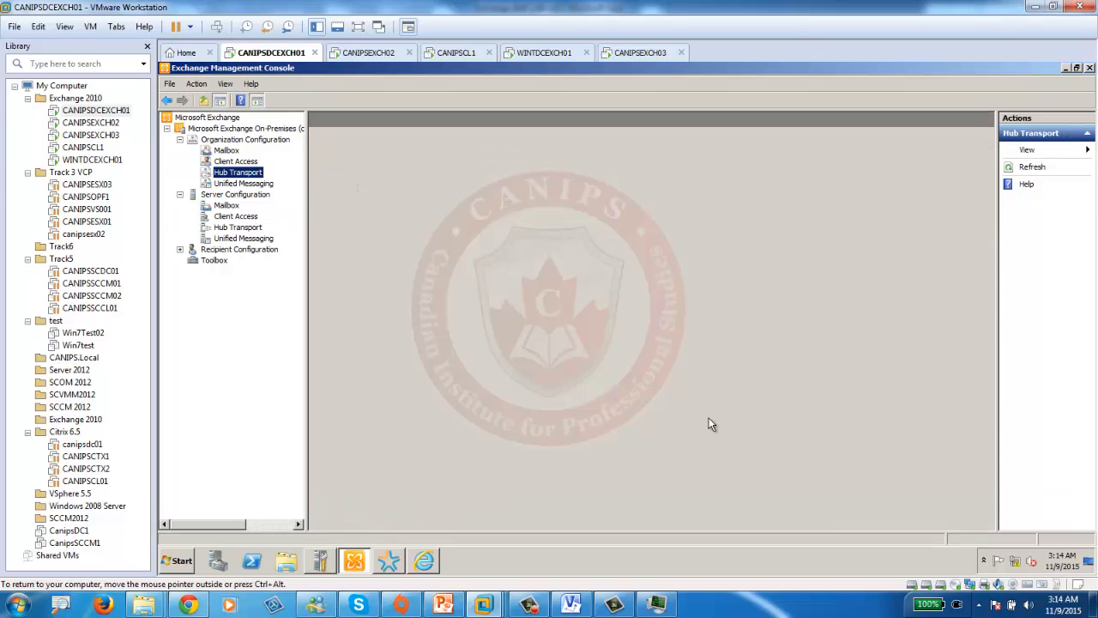
{"action": "right_click", "coordinate": [1016, 562]}
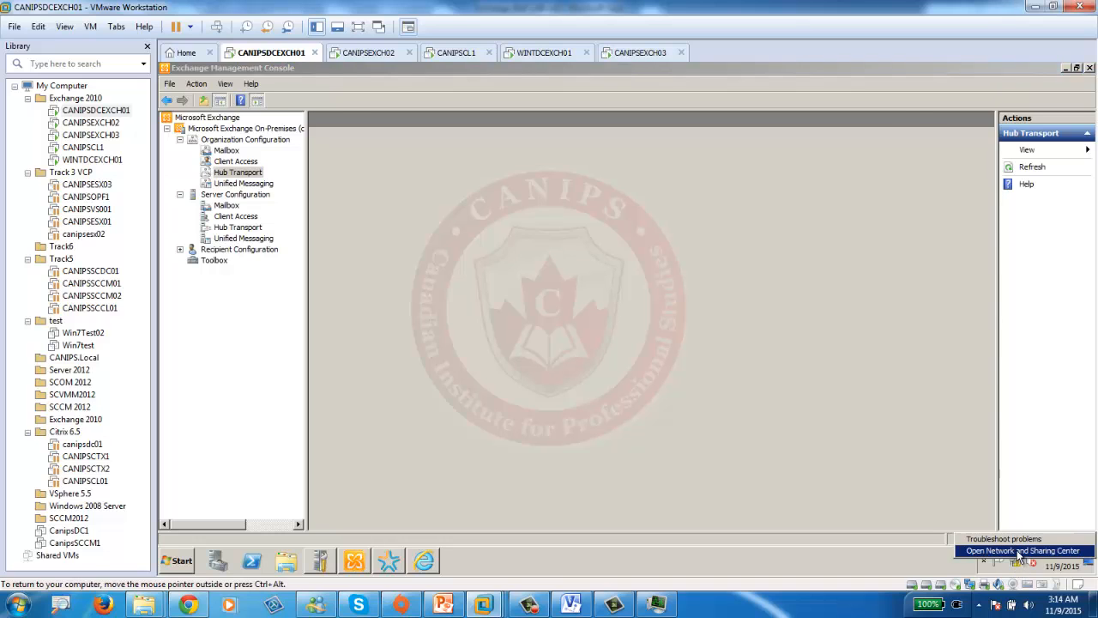
{"action": "left_click", "coordinate": [1017, 550]}
{"action": "left_click", "coordinate": [405, 187]}
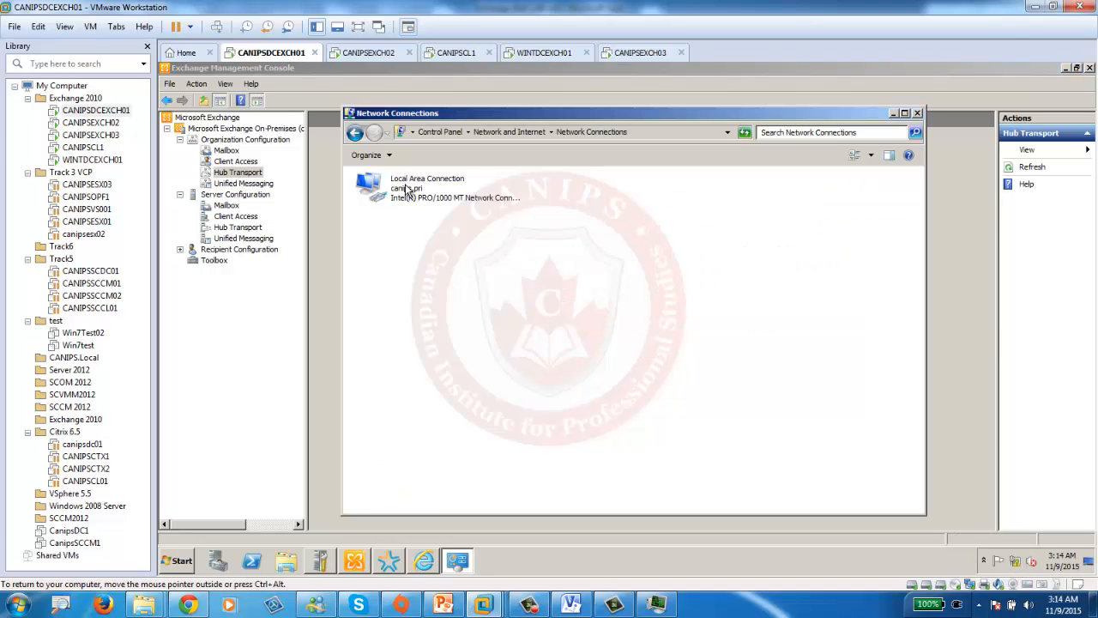
{"action": "double_click", "coordinate": [407, 189]}
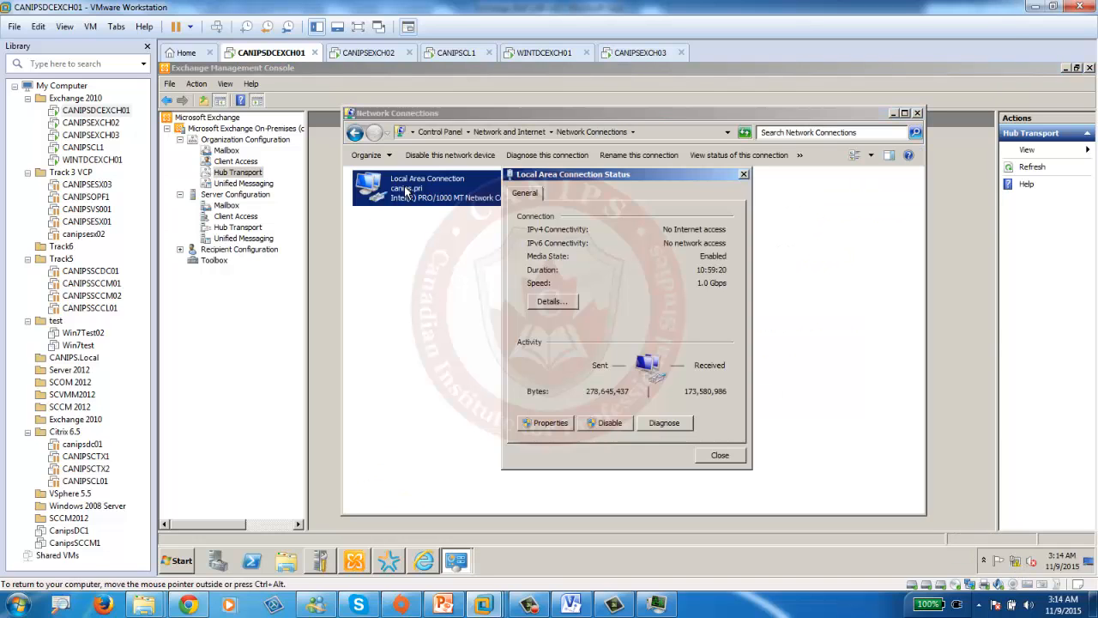
{"action": "left_click", "coordinate": [543, 429]}
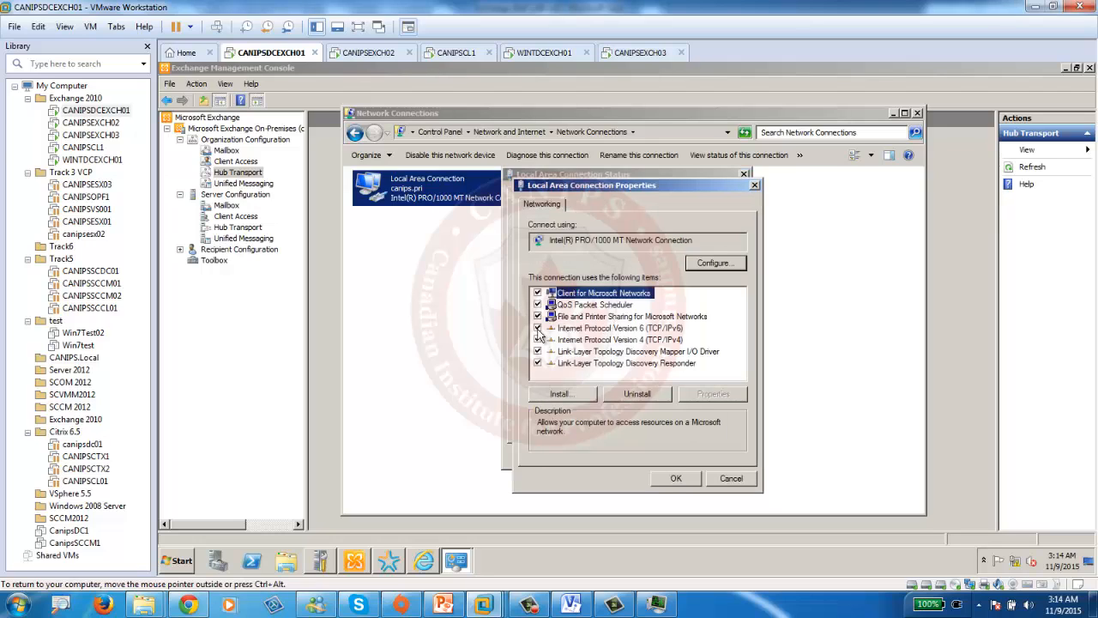
{"action": "left_click", "coordinate": [538, 328]}
{"action": "double_click", "coordinate": [618, 340]}
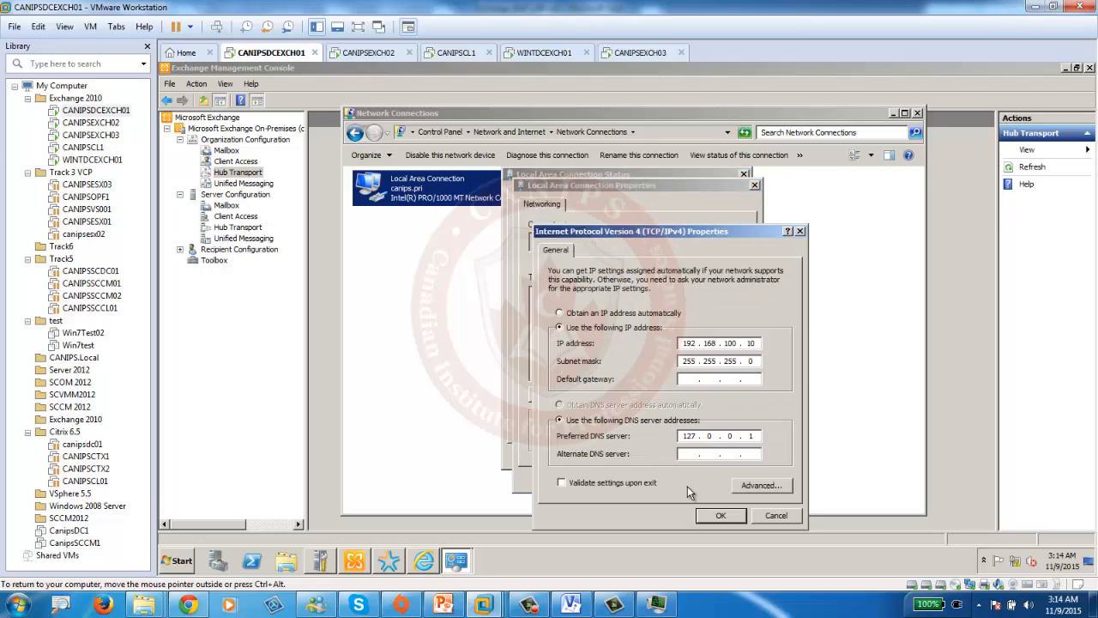
{"action": "left_click", "coordinate": [721, 516]}
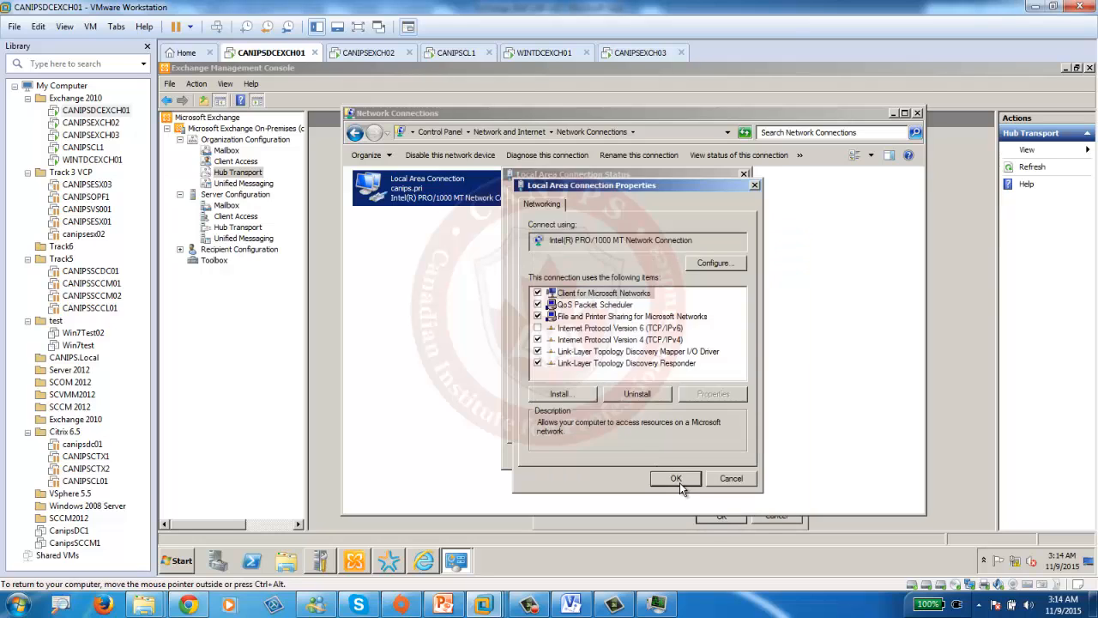
{"action": "left_click", "coordinate": [674, 485]}
{"action": "left_click", "coordinate": [719, 455]}
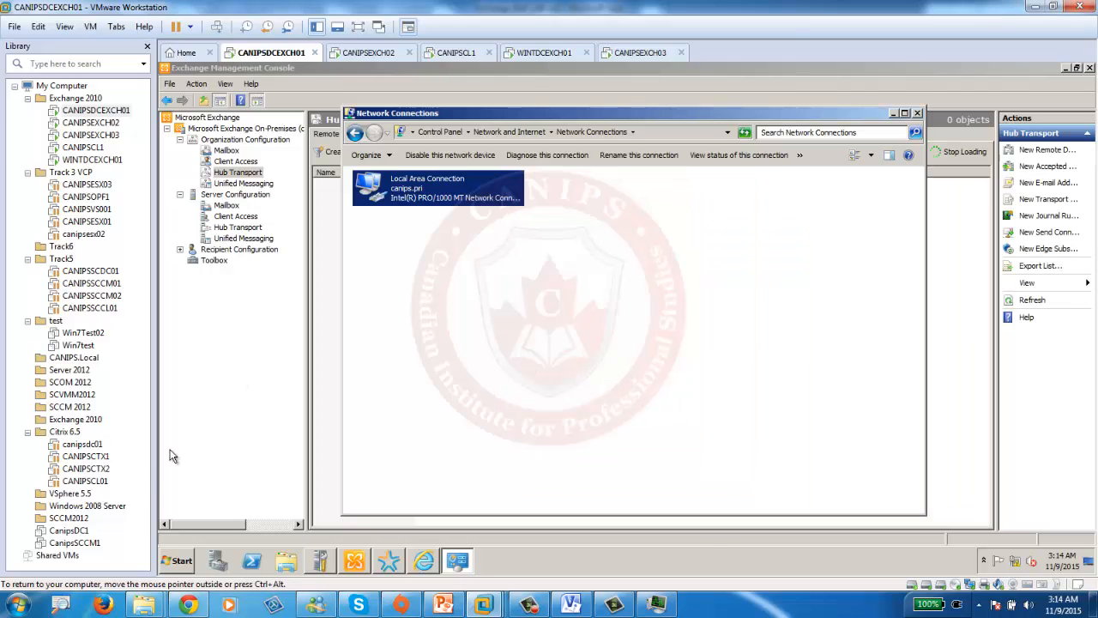
- In DNS Manager, add 192.168.100.199 to the CANIPSDCEXCH01 server's Forwarders list and apply
{"action": "left_click", "coordinate": [180, 562]}
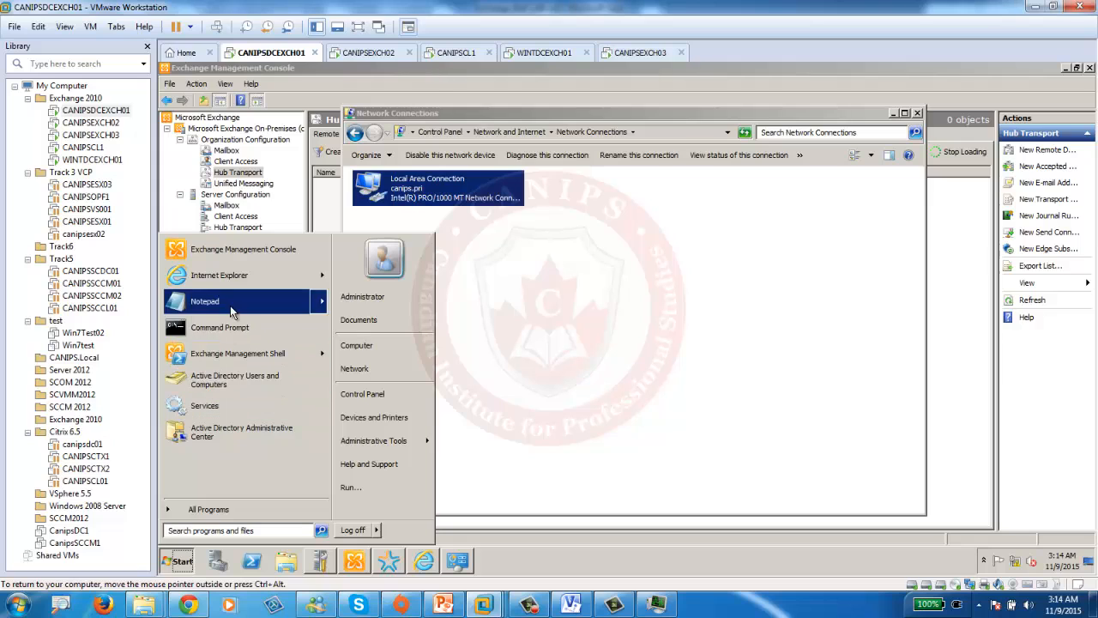
{"action": "mouse_move", "coordinate": [411, 441]}
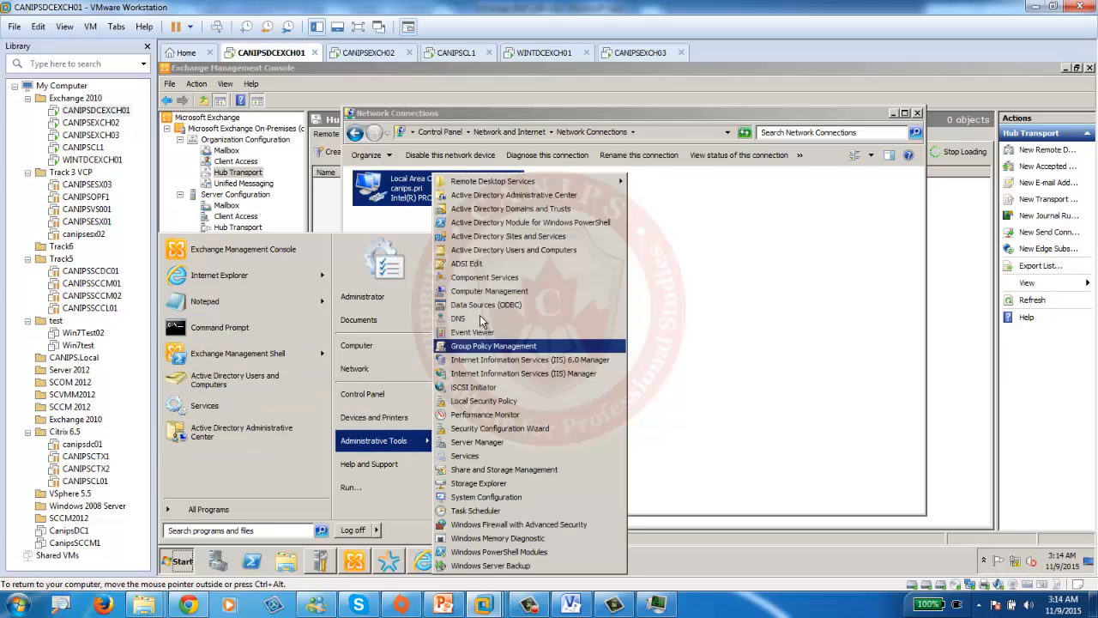
{"action": "left_click", "coordinate": [468, 318]}
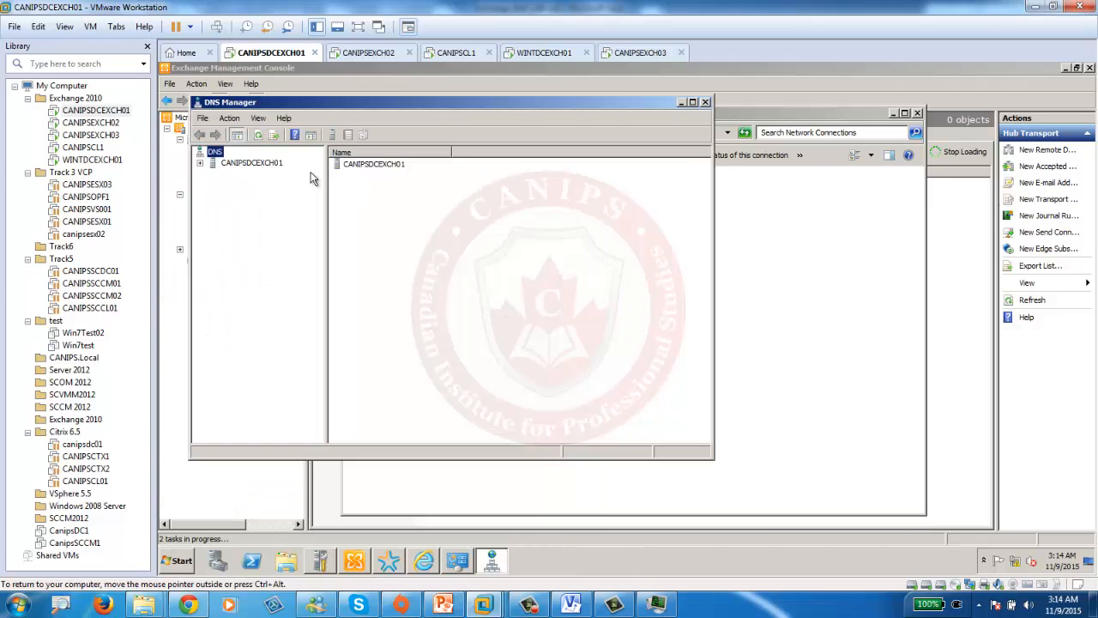
{"action": "left_click", "coordinate": [232, 163]}
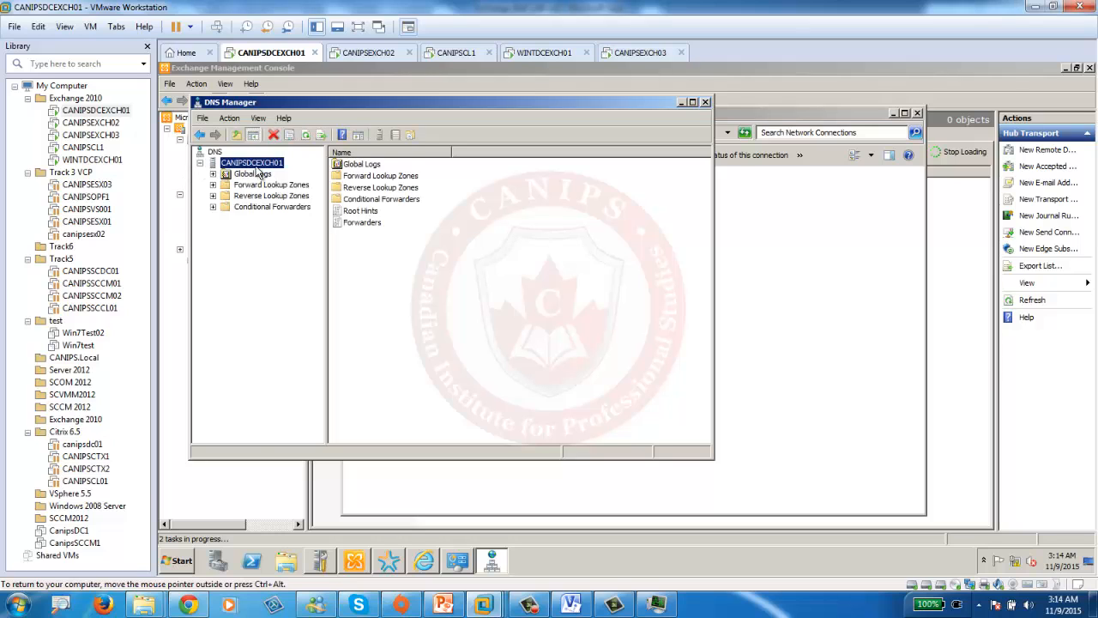
{"action": "right_click", "coordinate": [256, 166]}
{"action": "left_click", "coordinate": [339, 349]}
{"action": "left_click", "coordinate": [418, 158]}
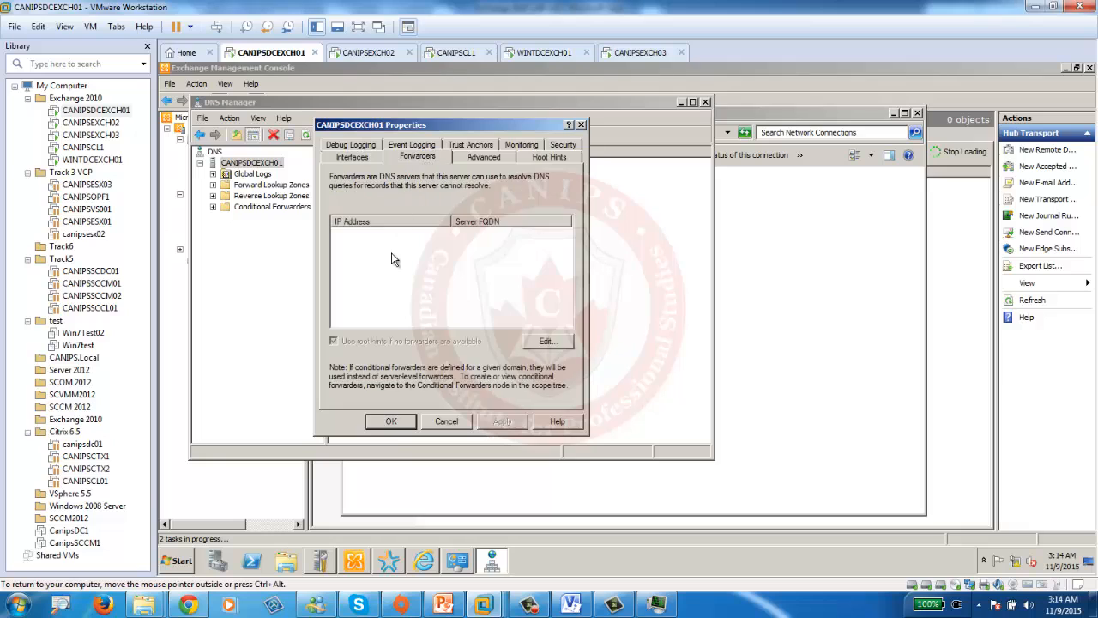
{"action": "left_click", "coordinate": [546, 342]}
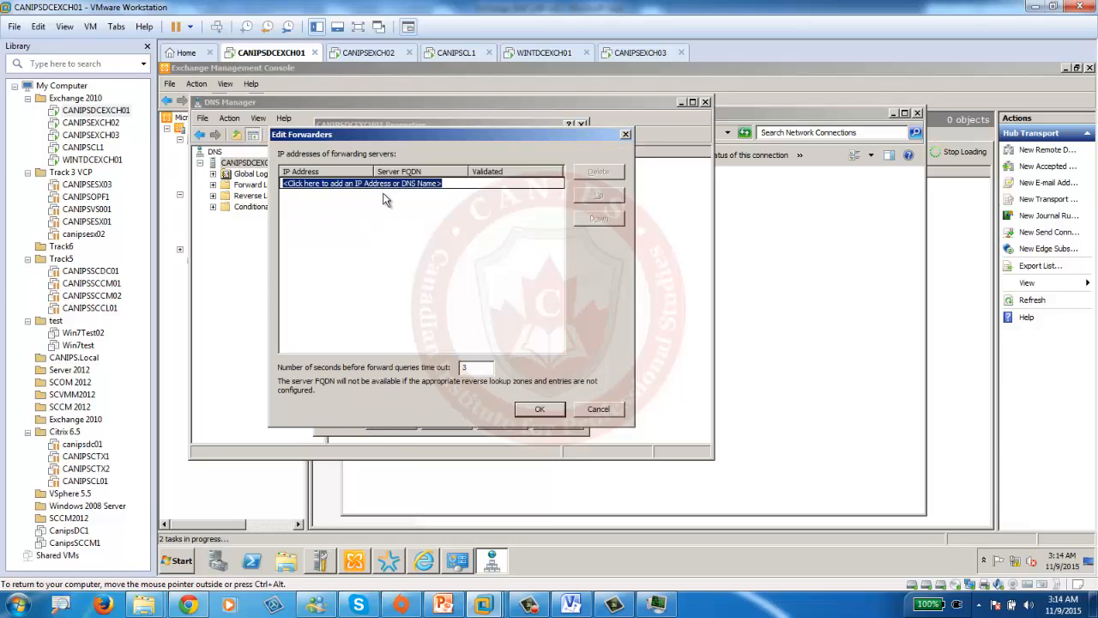
{"action": "type", "text": "192.168.100.199"}
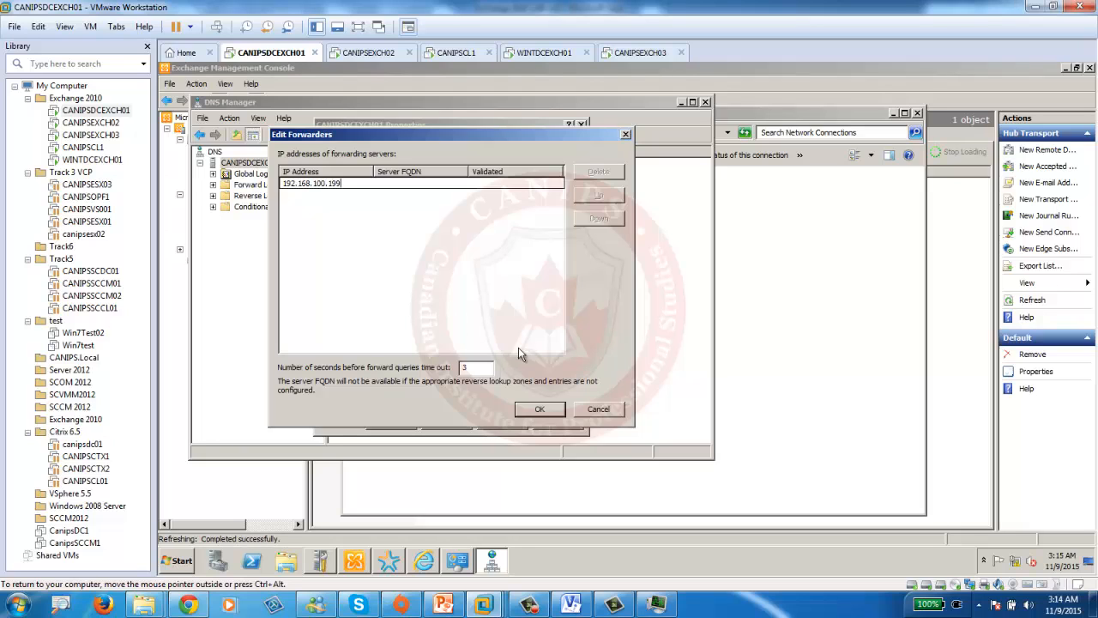
{"action": "left_click", "coordinate": [537, 410]}
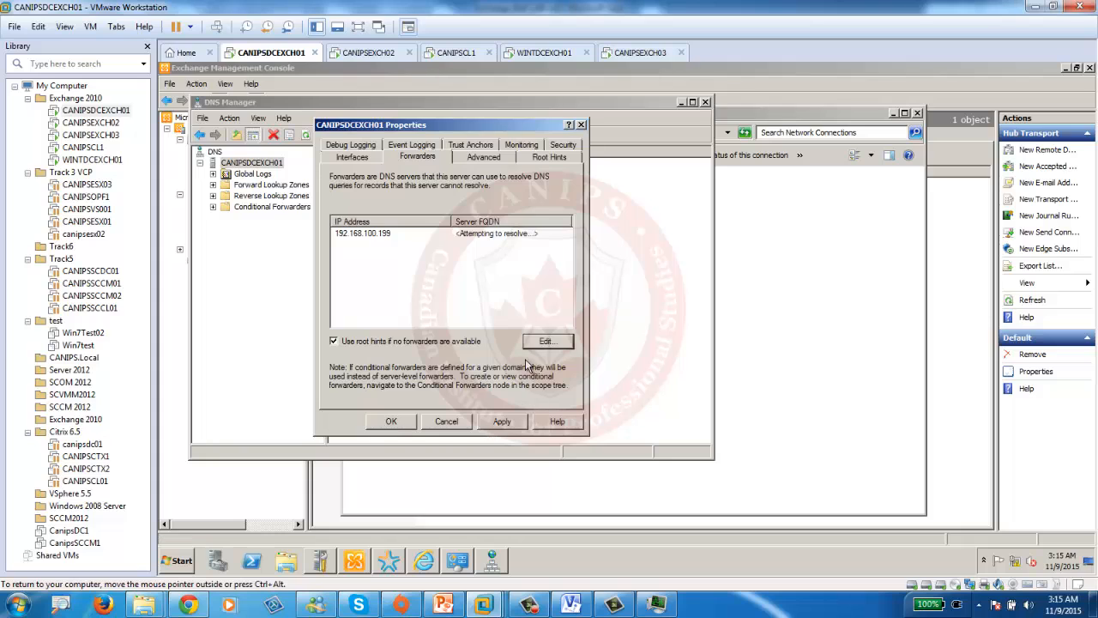
{"action": "left_click", "coordinate": [392, 421]}
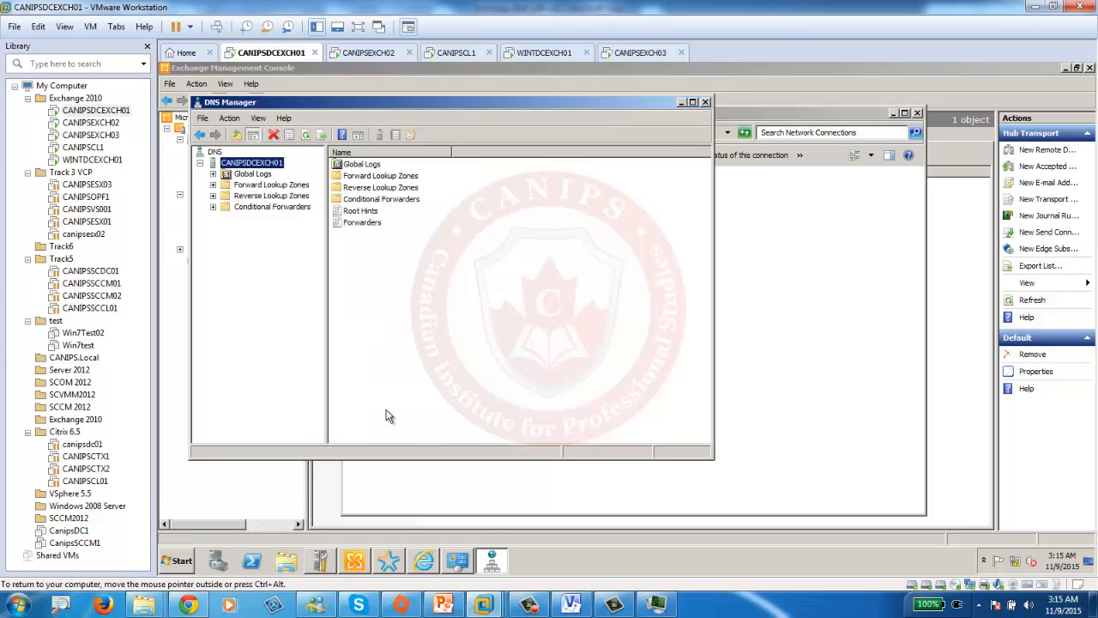
{"action": "left_click", "coordinate": [179, 560]}
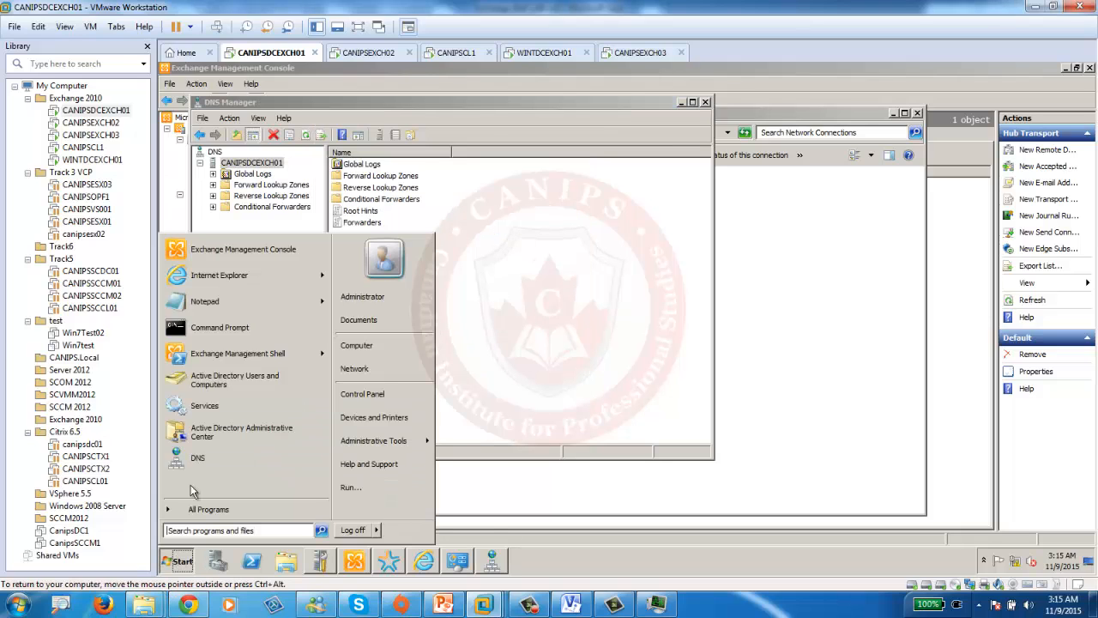
- Ping wintdcexch01 from a command prompt, then return to the Exchange Management Console
{"action": "left_click", "coordinate": [213, 332]}
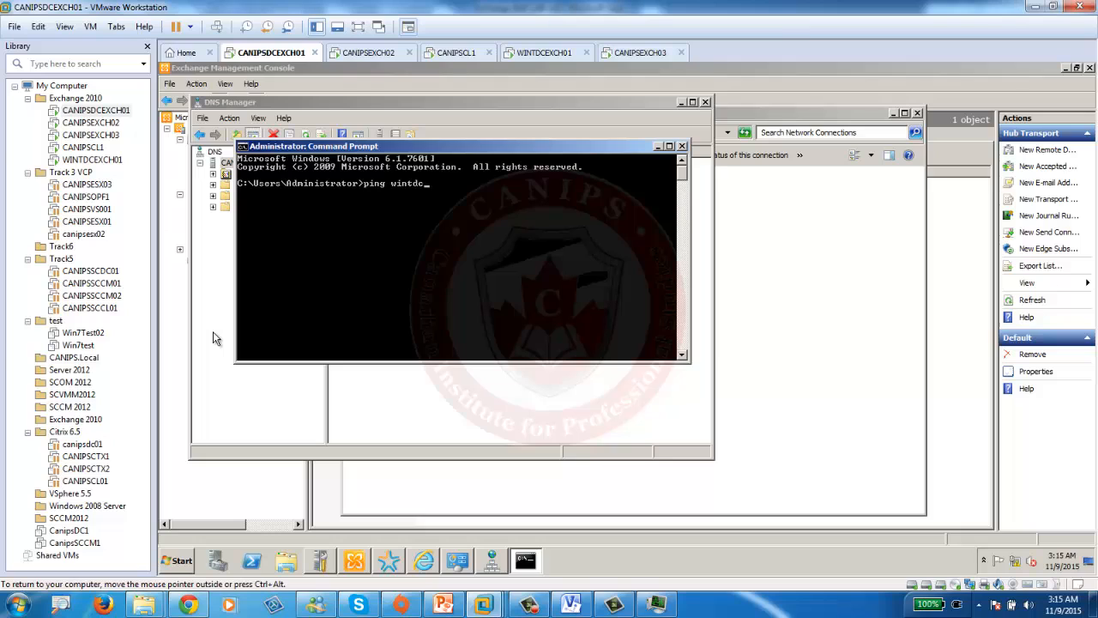
{"action": "type", "text": "ping wintdcexch01"}
{"action": "key", "text": "Return"}
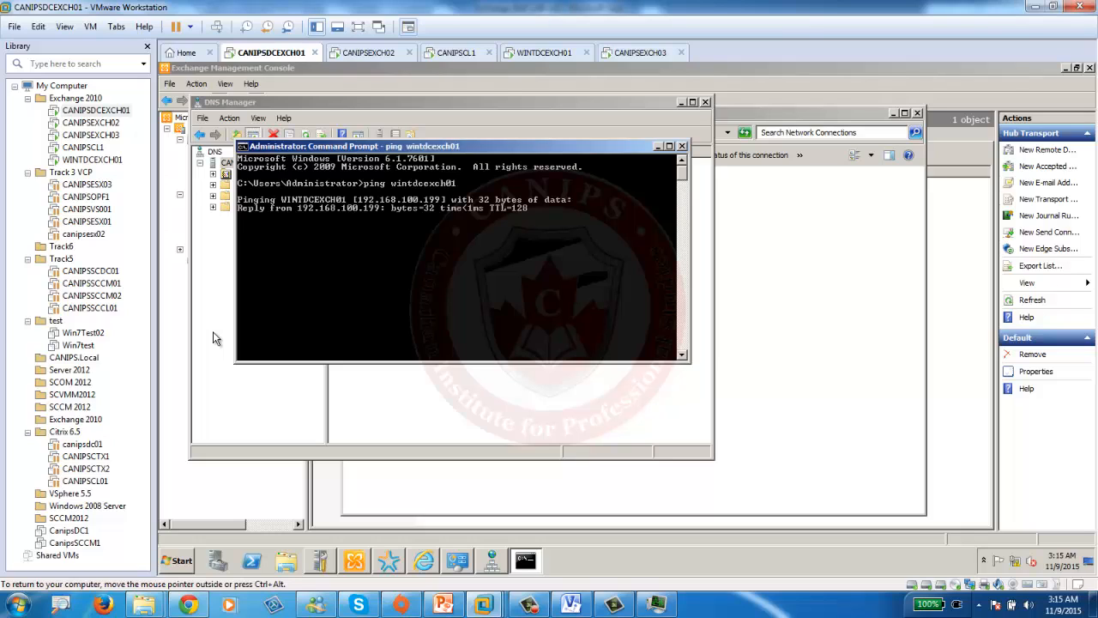
{"action": "left_click", "coordinate": [740, 352]}
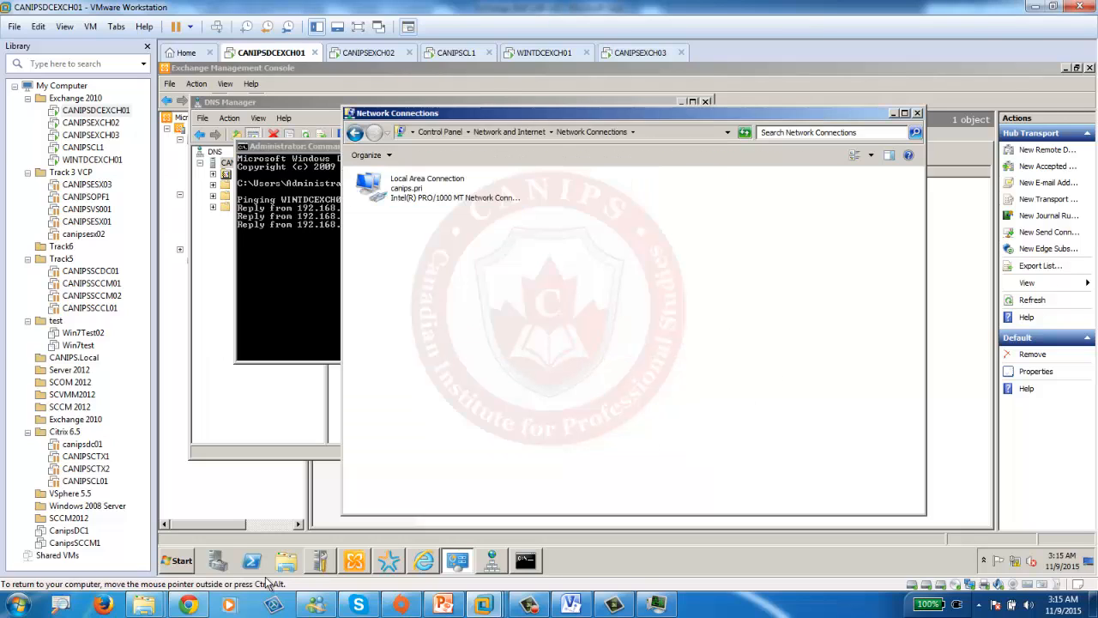
{"action": "left_click", "coordinate": [223, 473]}
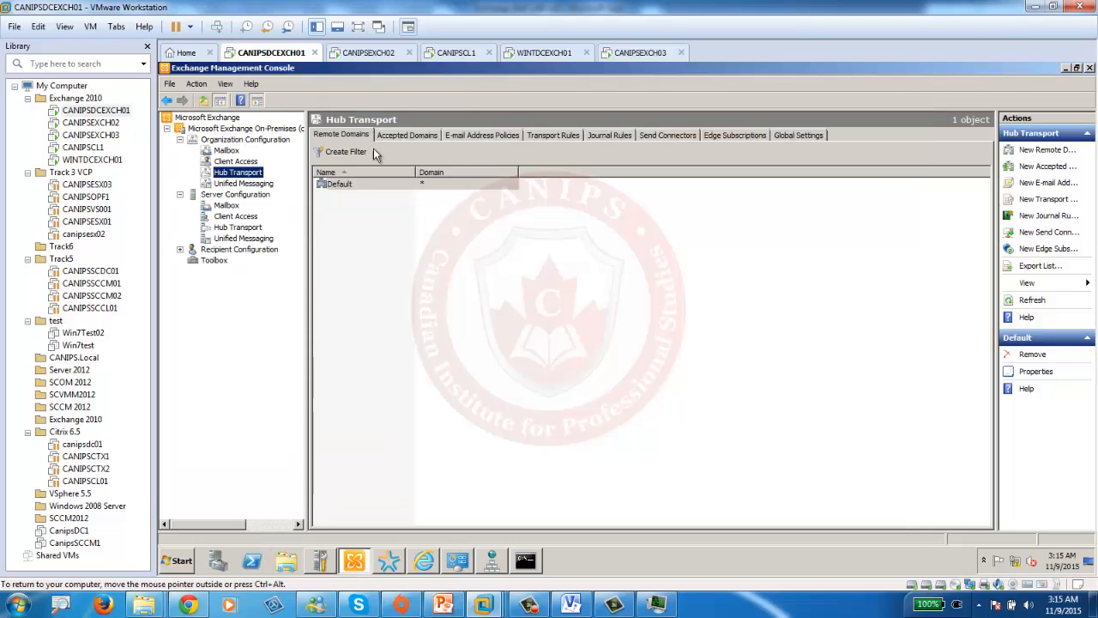
- Create a wint.pri accepted domain of type Internal Relay Domain
{"action": "left_click", "coordinate": [406, 136]}
{"action": "right_click", "coordinate": [398, 247]}
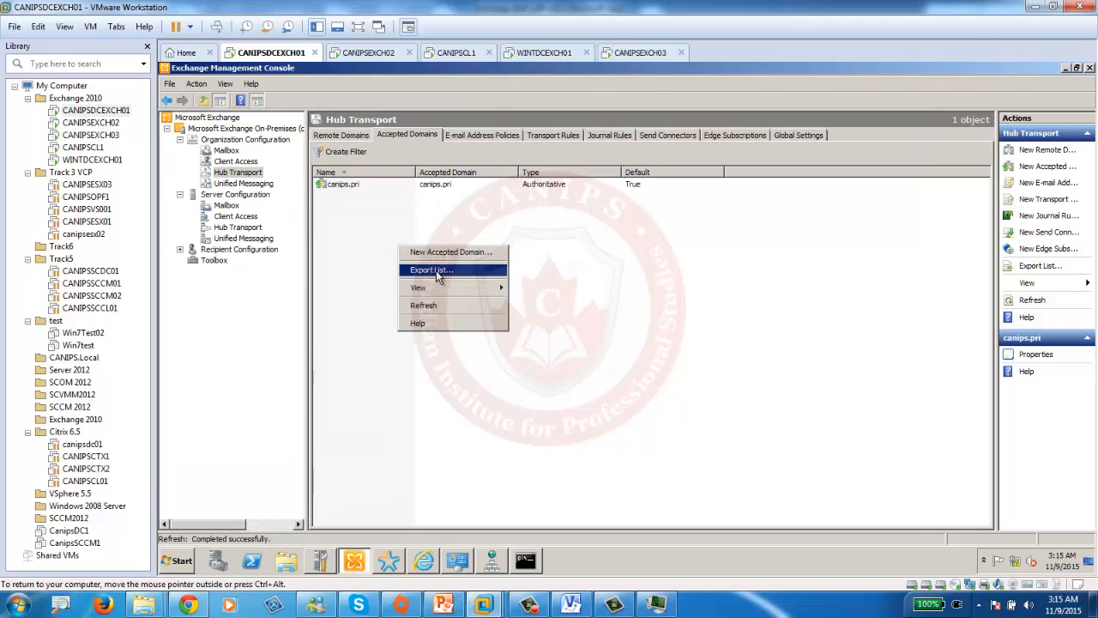
{"action": "left_click", "coordinate": [443, 255]}
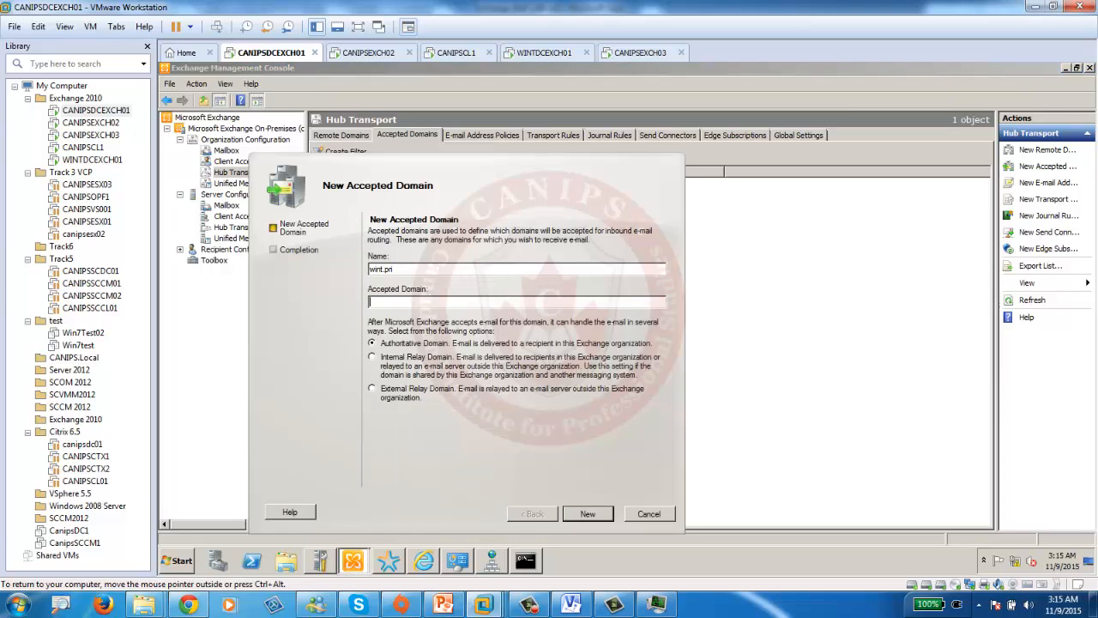
{"action": "type", "text": "wint.pri"}
{"action": "left_click", "coordinate": [414, 371]}
{"action": "left_click", "coordinate": [580, 513]}
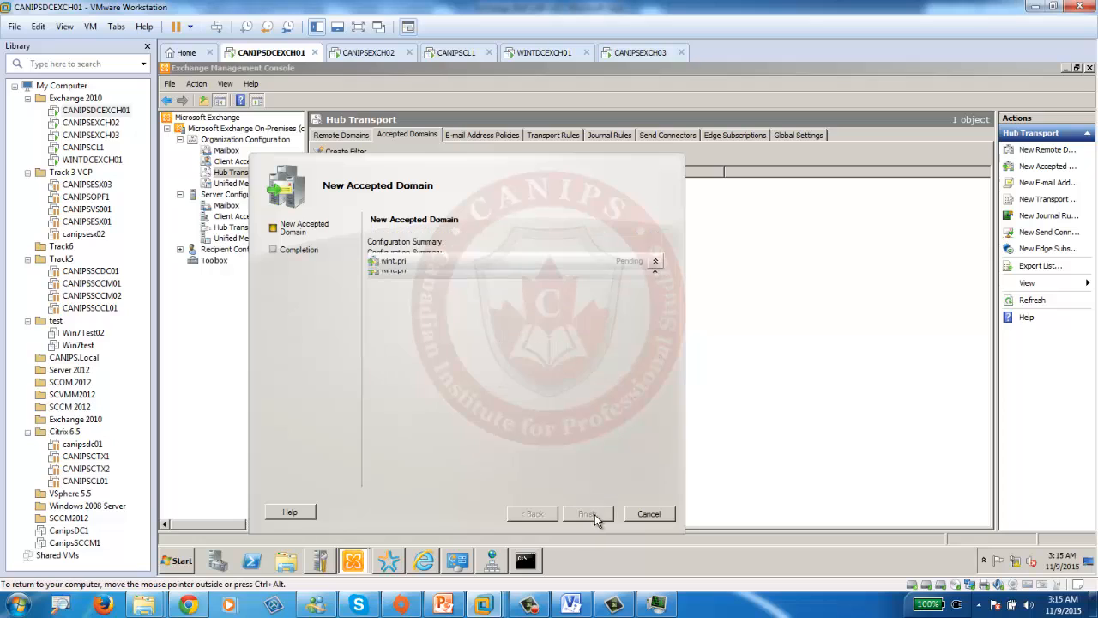
{"action": "left_click", "coordinate": [589, 517]}
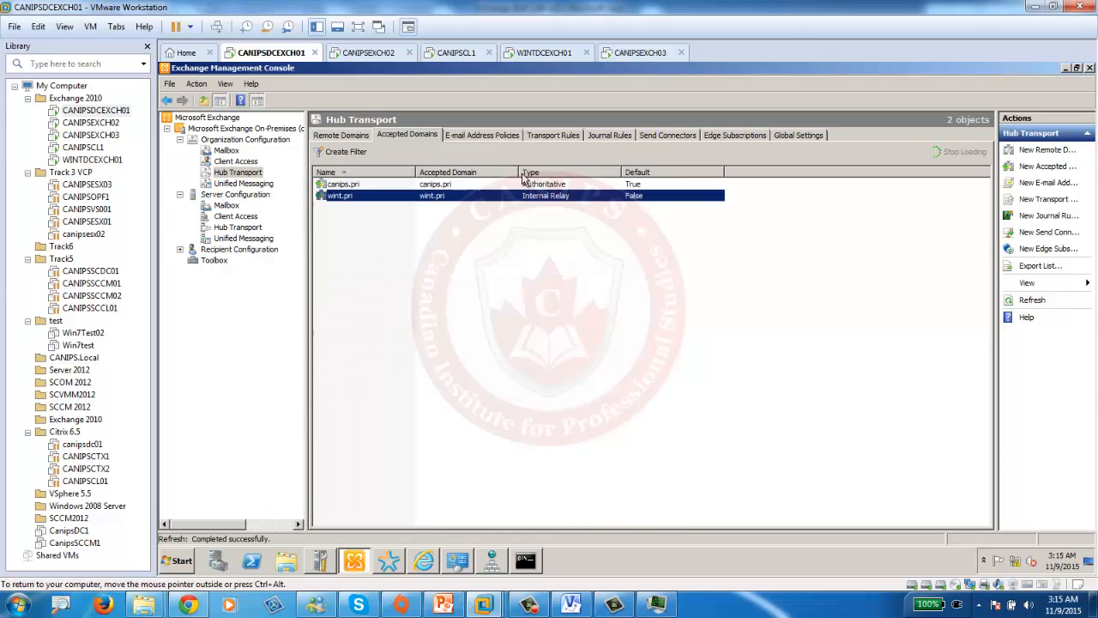
{"action": "left_click", "coordinate": [661, 135]}
- Start a new send connector named wint.pri and pick its intended use
{"action": "right_click", "coordinate": [430, 236]}
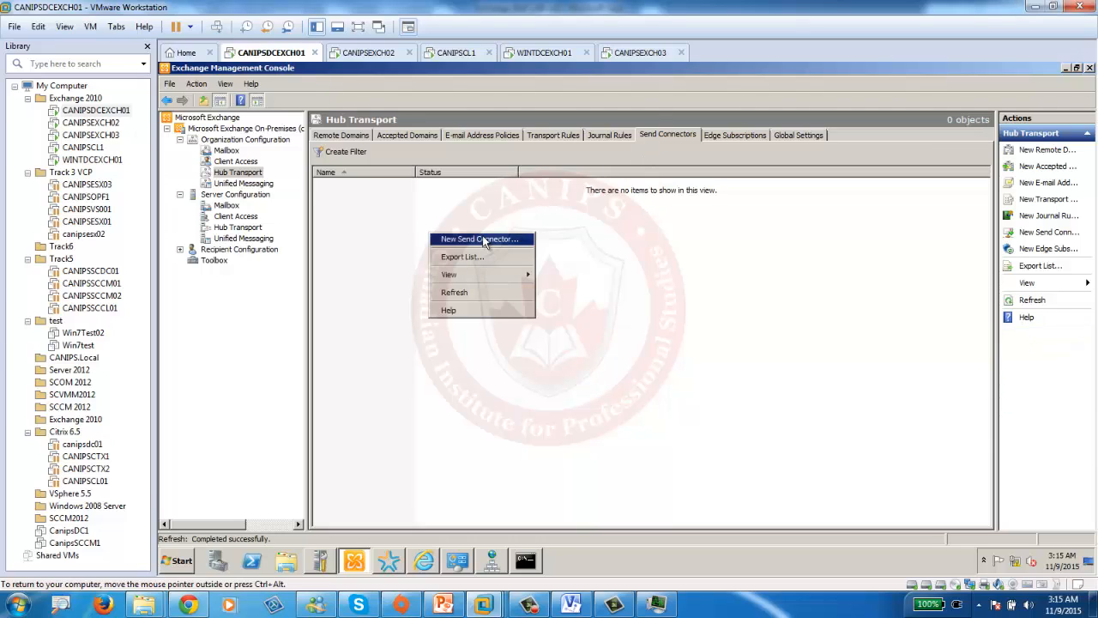
{"action": "left_click", "coordinate": [485, 240]}
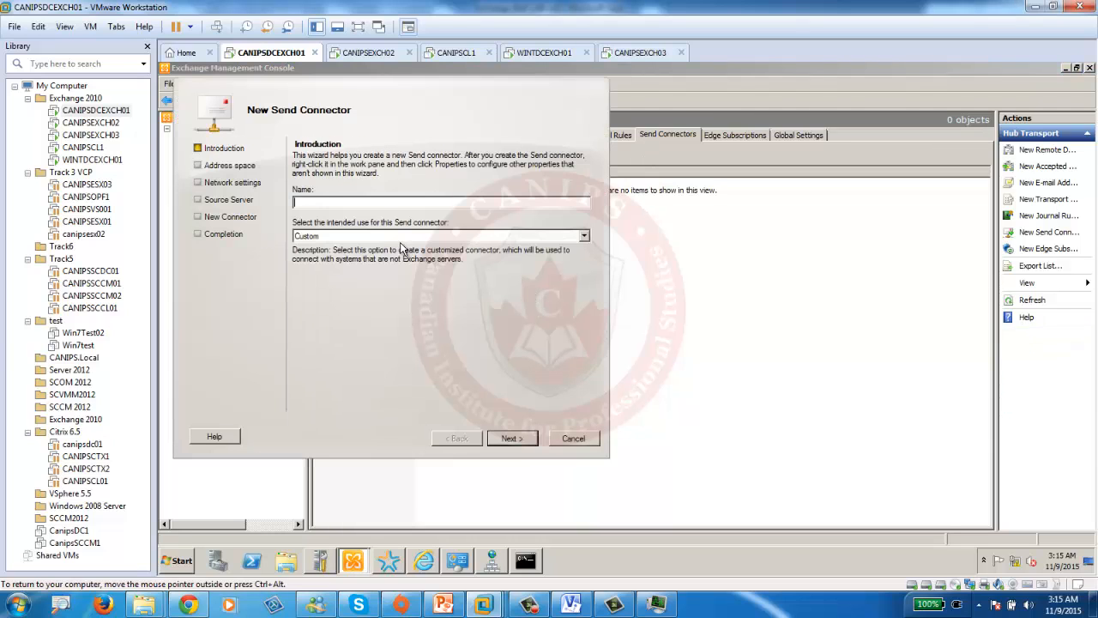
{"action": "type", "text": "wint.pri"}
{"action": "left_click", "coordinate": [399, 235]}
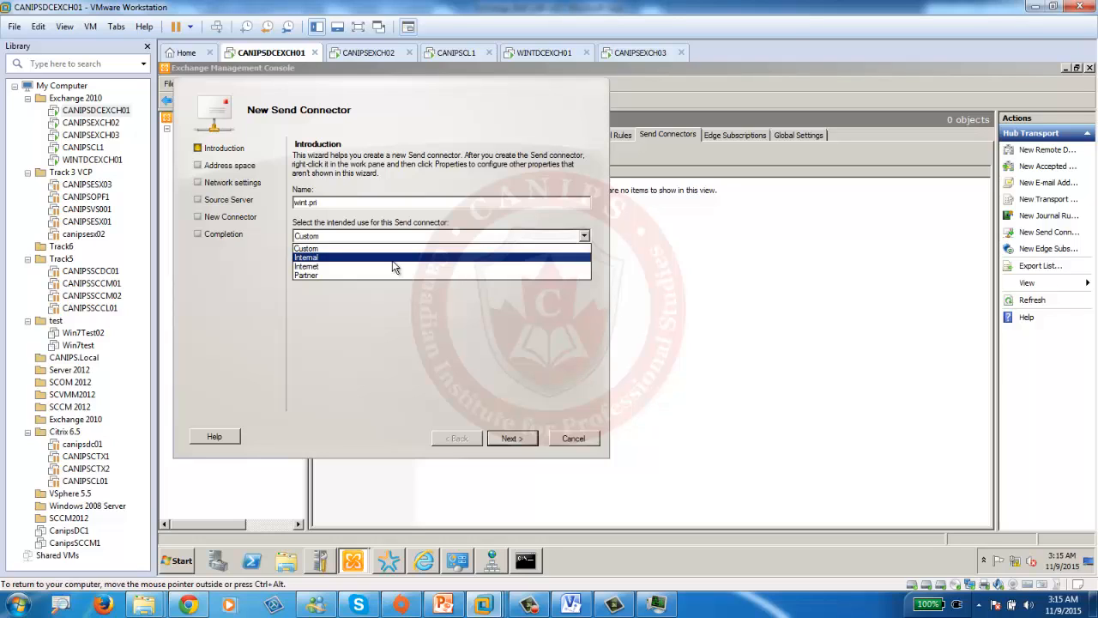
{"action": "left_click", "coordinate": [395, 258]}
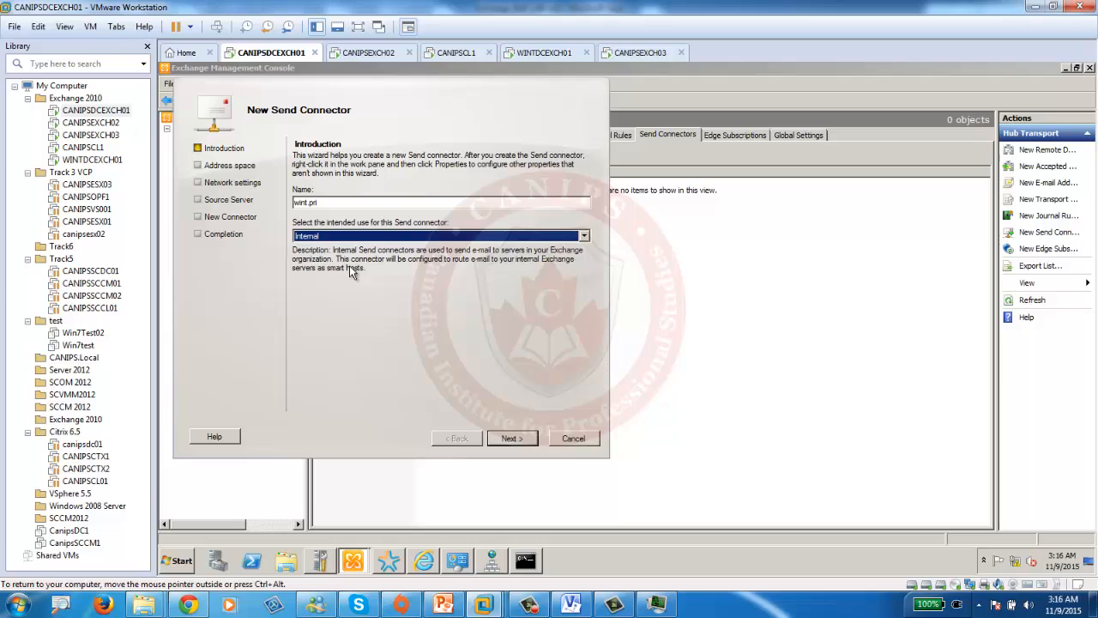
{"action": "left_click", "coordinate": [413, 236]}
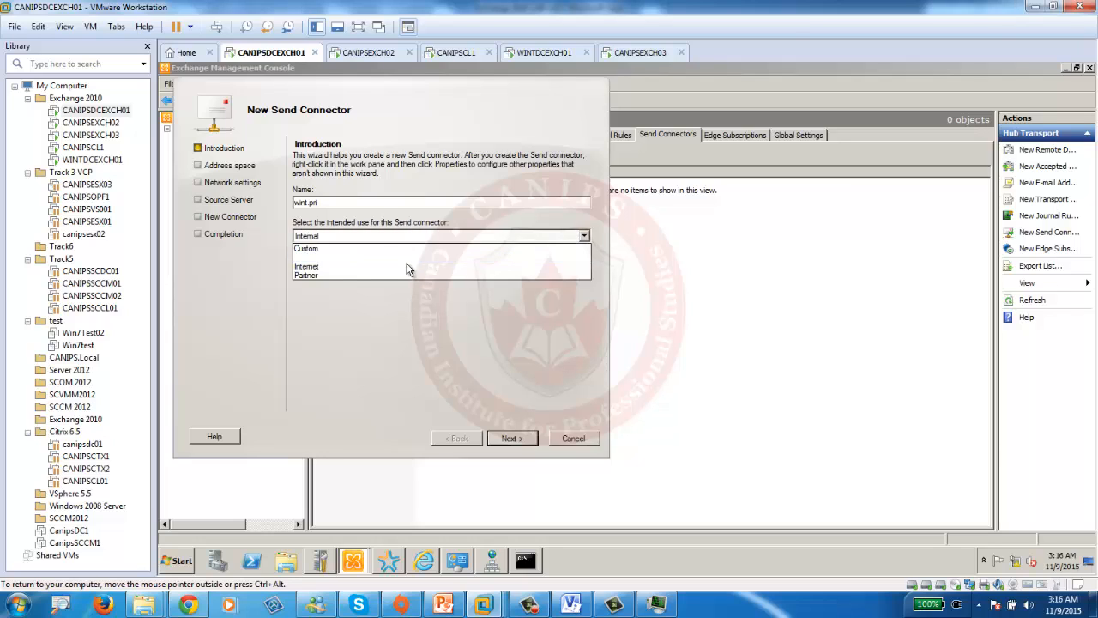
{"action": "left_click", "coordinate": [408, 267]}
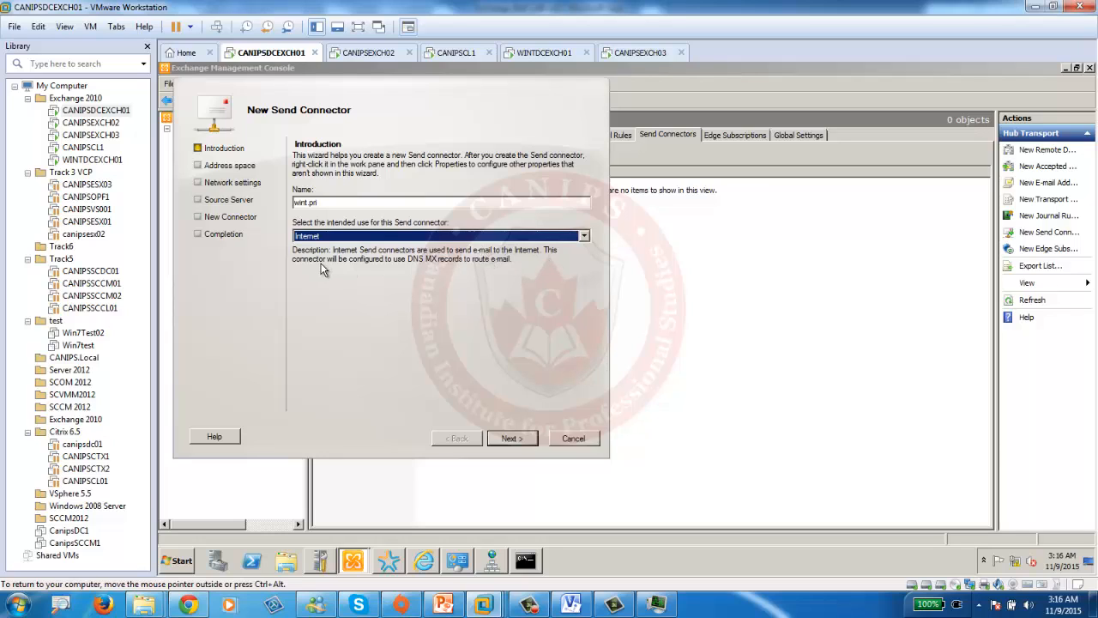
{"action": "left_click", "coordinate": [417, 236]}
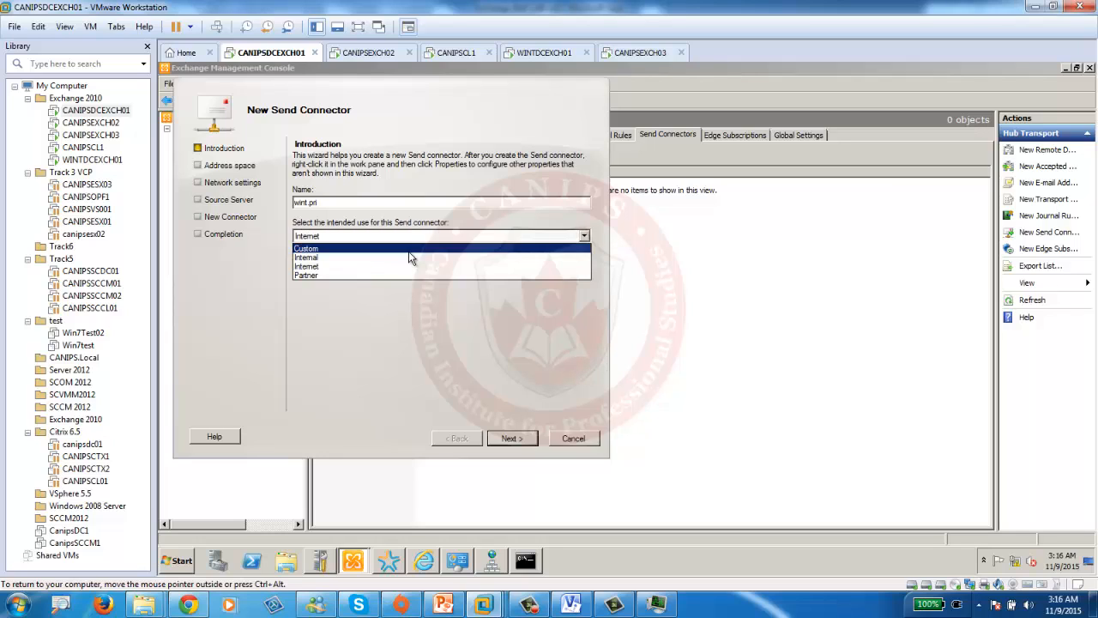
{"action": "left_click", "coordinate": [416, 254]}
{"action": "left_click", "coordinate": [511, 439]}
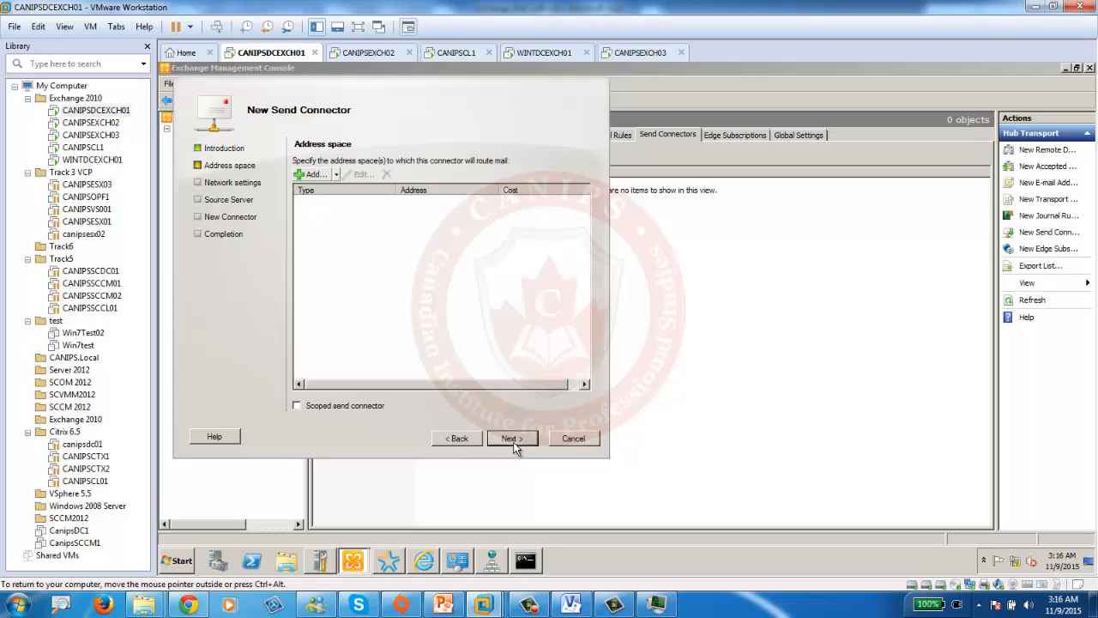
- Add the SMTP address space * and change the connector's intended use to Internet
{"action": "left_click", "coordinate": [312, 175]}
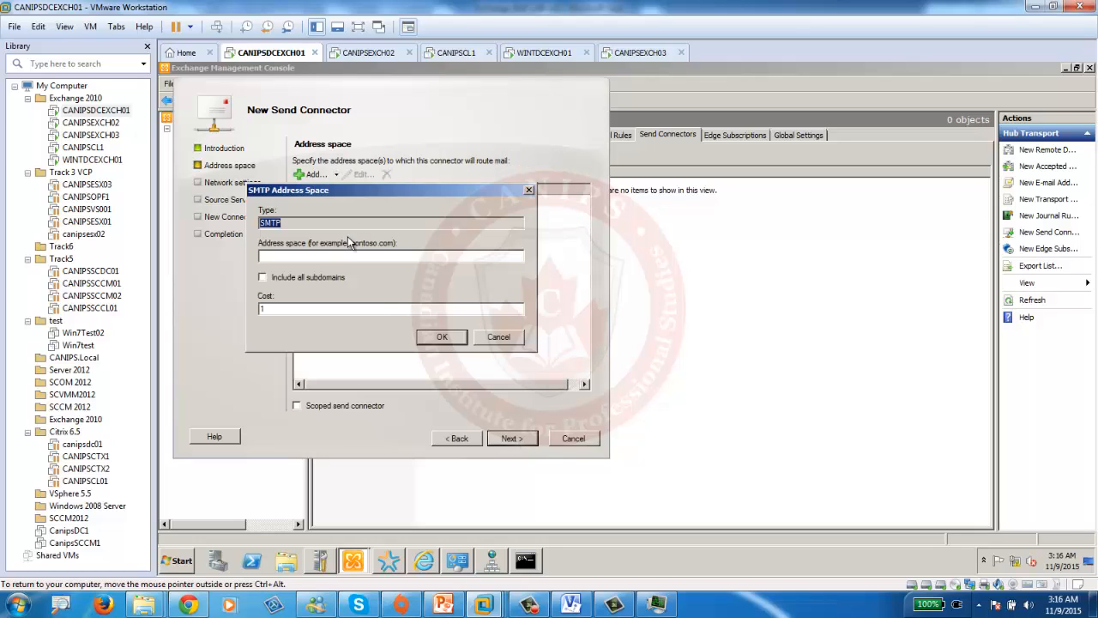
{"action": "left_click", "coordinate": [351, 257]}
{"action": "left_click", "coordinate": [438, 338]}
{"action": "left_click", "coordinate": [508, 437]}
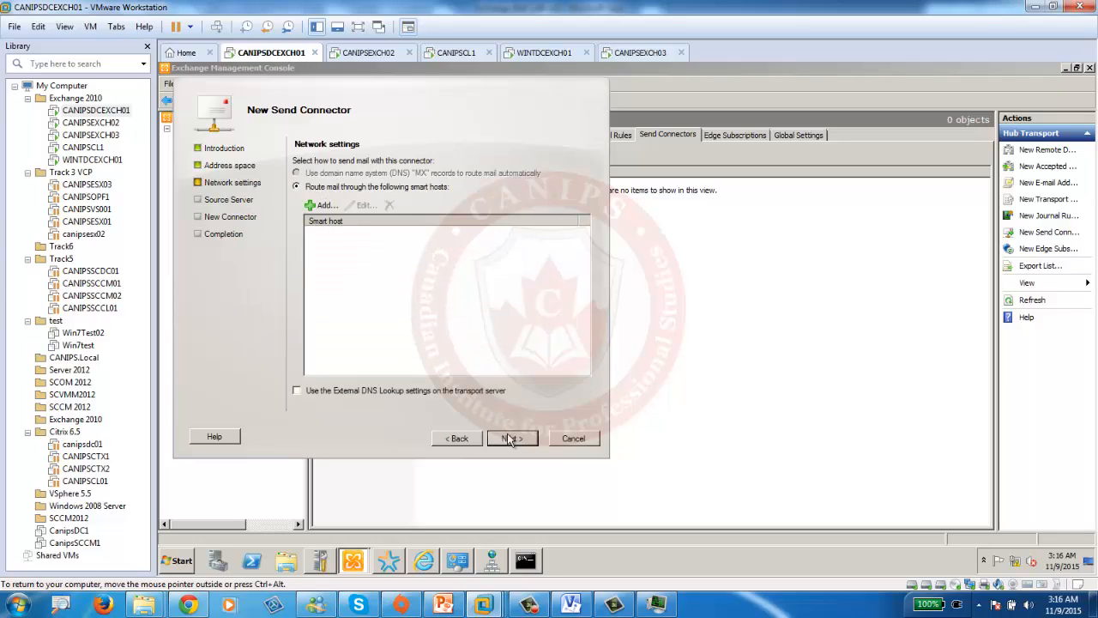
{"action": "left_click", "coordinate": [459, 440]}
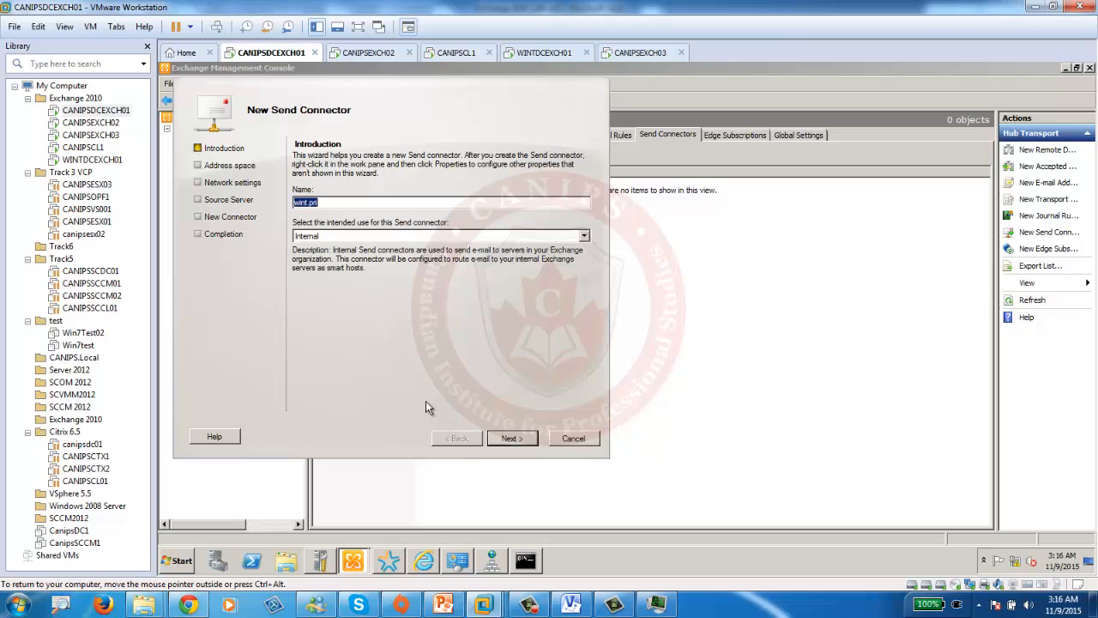
{"action": "left_click", "coordinate": [375, 235]}
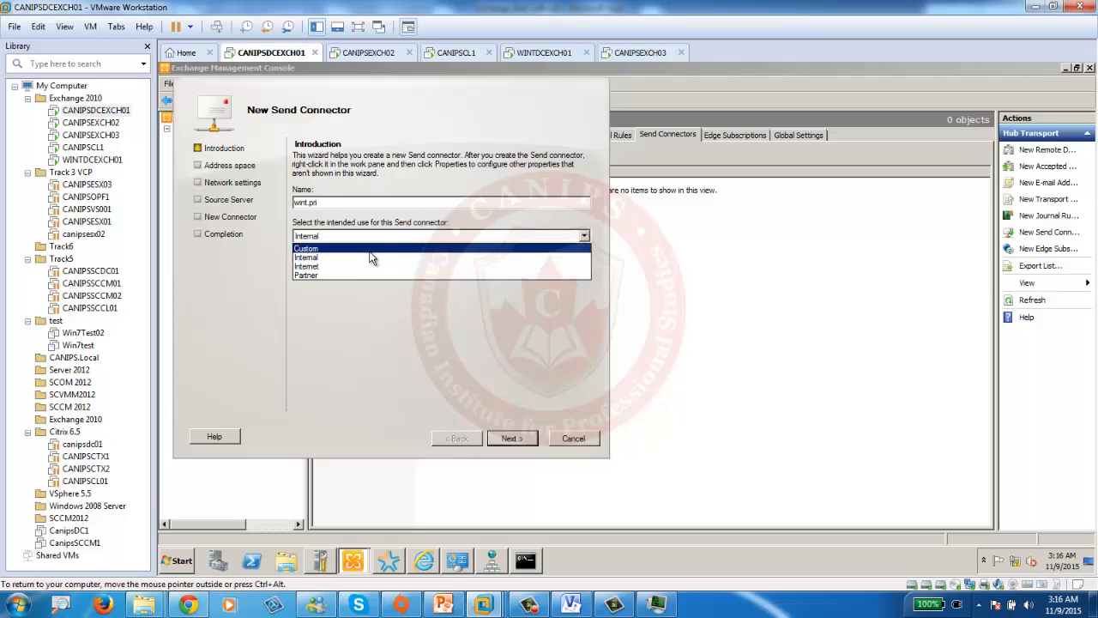
{"action": "left_click", "coordinate": [367, 267]}
{"action": "left_click", "coordinate": [511, 439]}
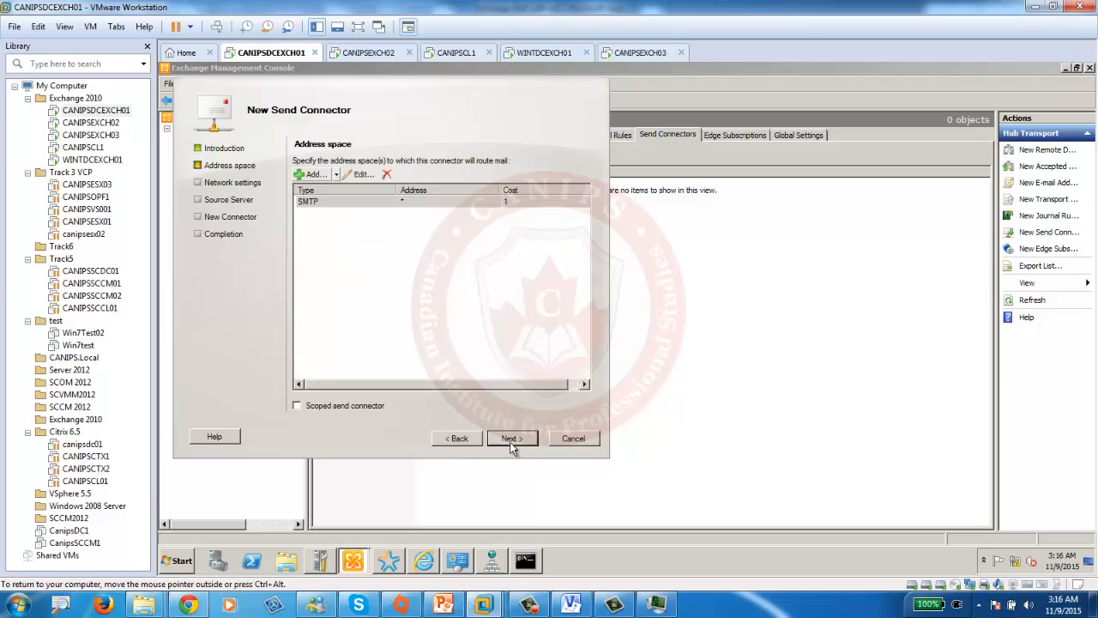
{"action": "left_click", "coordinate": [511, 443]}
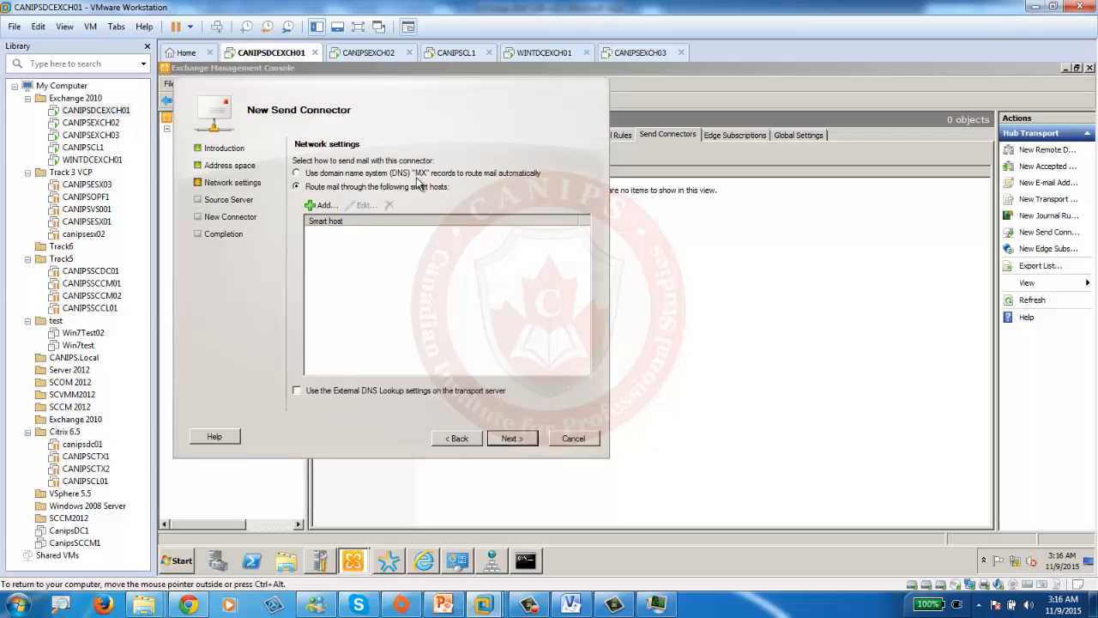
- Route mail through DNS MX records and create the wint.pri send connector
{"action": "left_click", "coordinate": [419, 175]}
{"action": "left_click", "coordinate": [511, 439]}
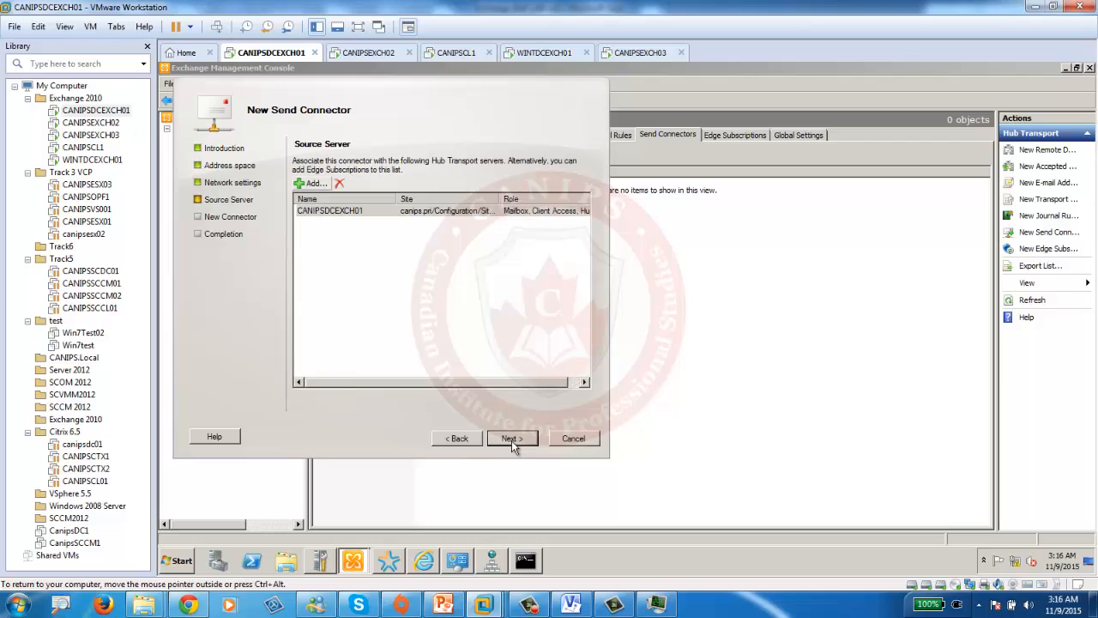
{"action": "left_click", "coordinate": [513, 441]}
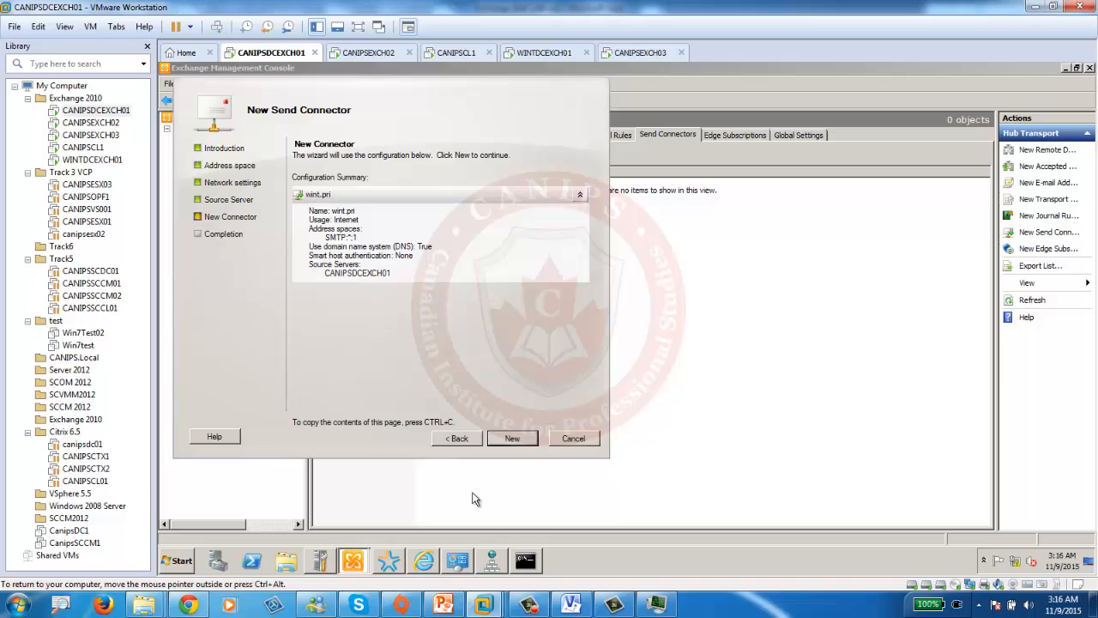
{"action": "left_click", "coordinate": [455, 446]}
{"action": "left_click", "coordinate": [456, 445]}
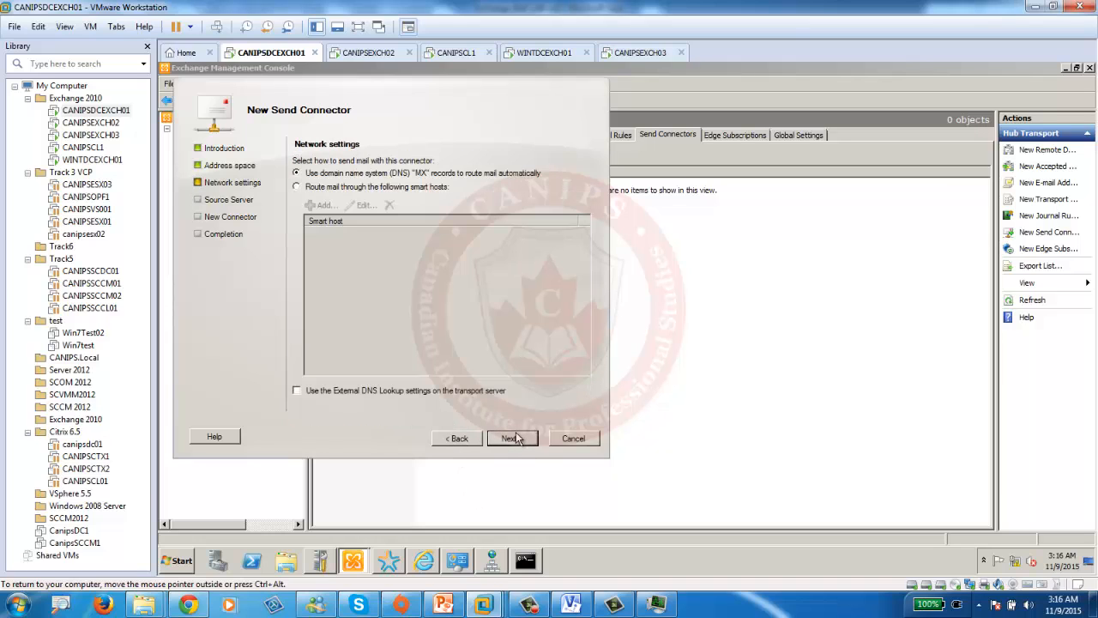
{"action": "left_click", "coordinate": [512, 439]}
{"action": "left_click", "coordinate": [513, 438]}
{"action": "left_click", "coordinate": [512, 439]}
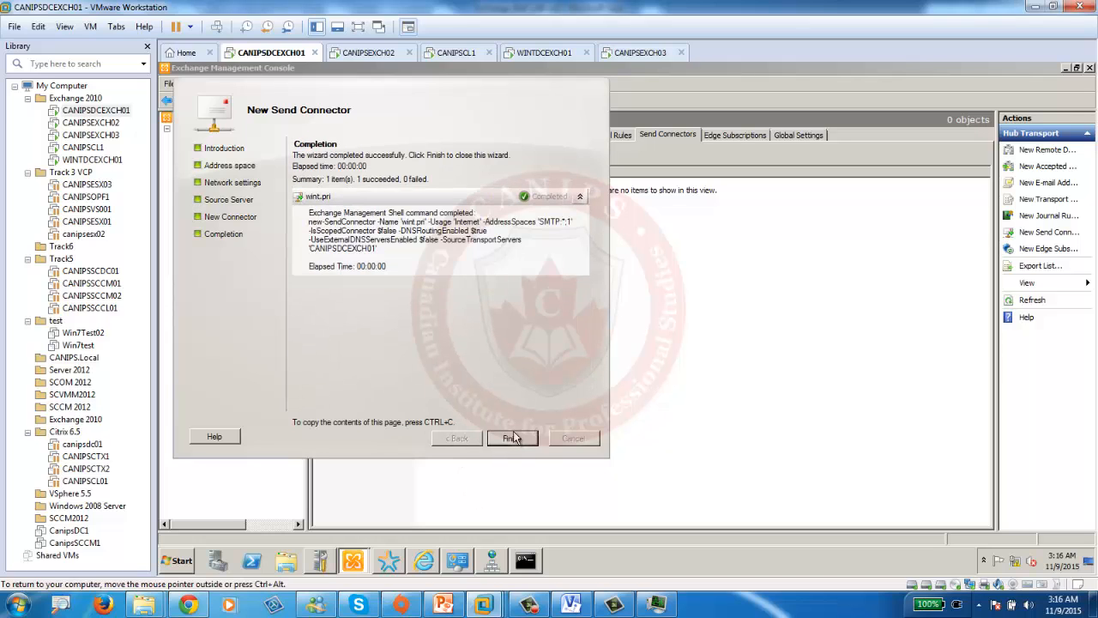
{"action": "left_click", "coordinate": [512, 438]}
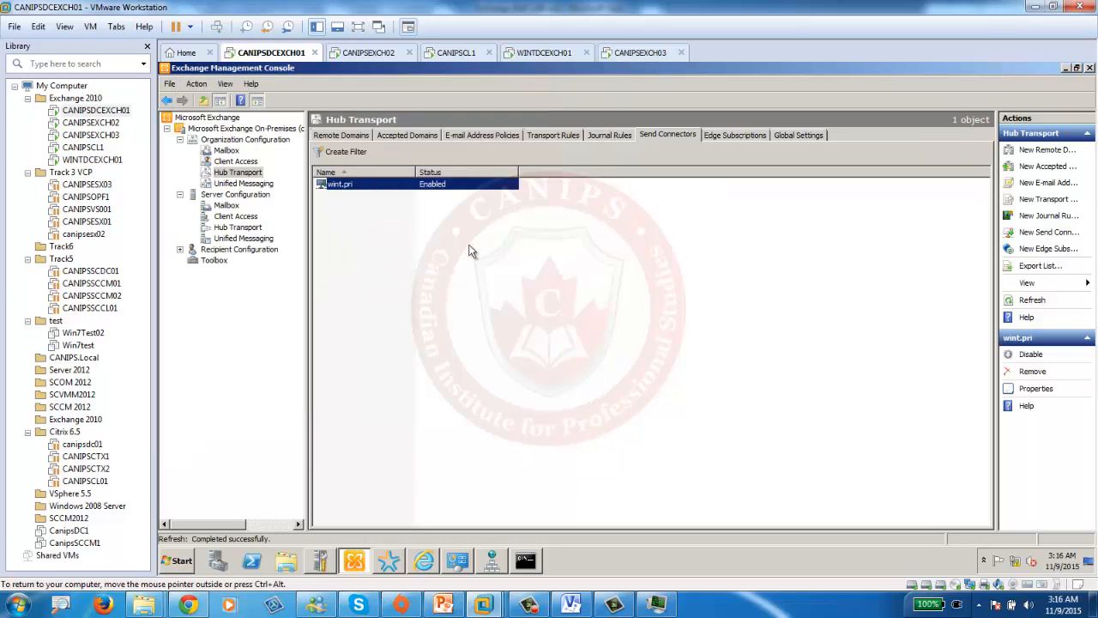
{"action": "left_click", "coordinate": [405, 134]}
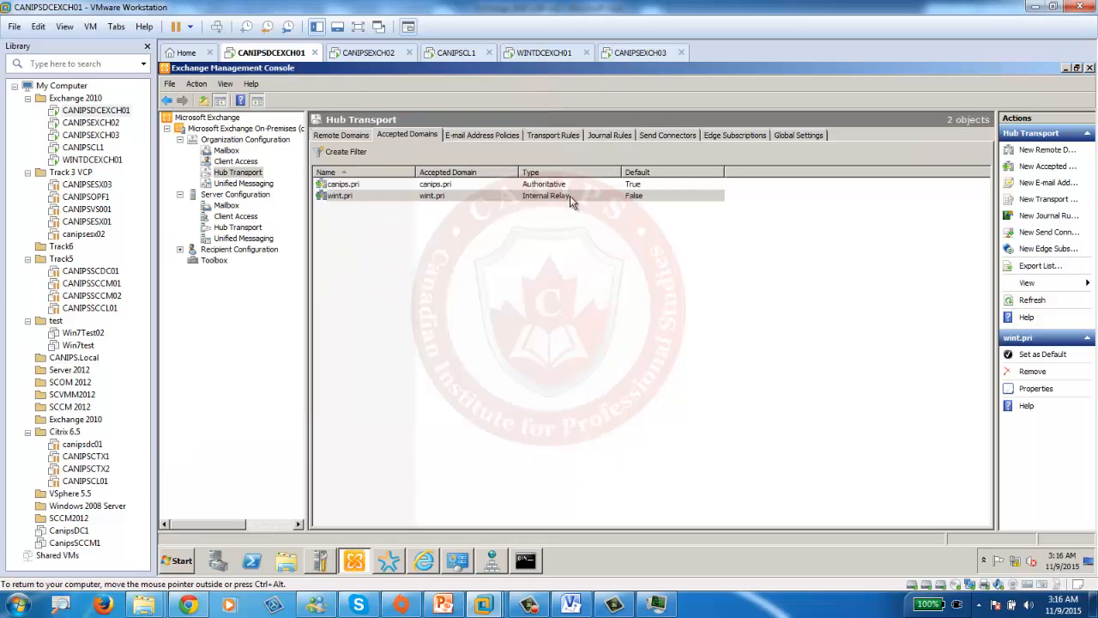
- In Outlook Web App, start a new message to the wint.pri administrator with subject 'test from canips'
{"action": "left_click", "coordinate": [424, 560]}
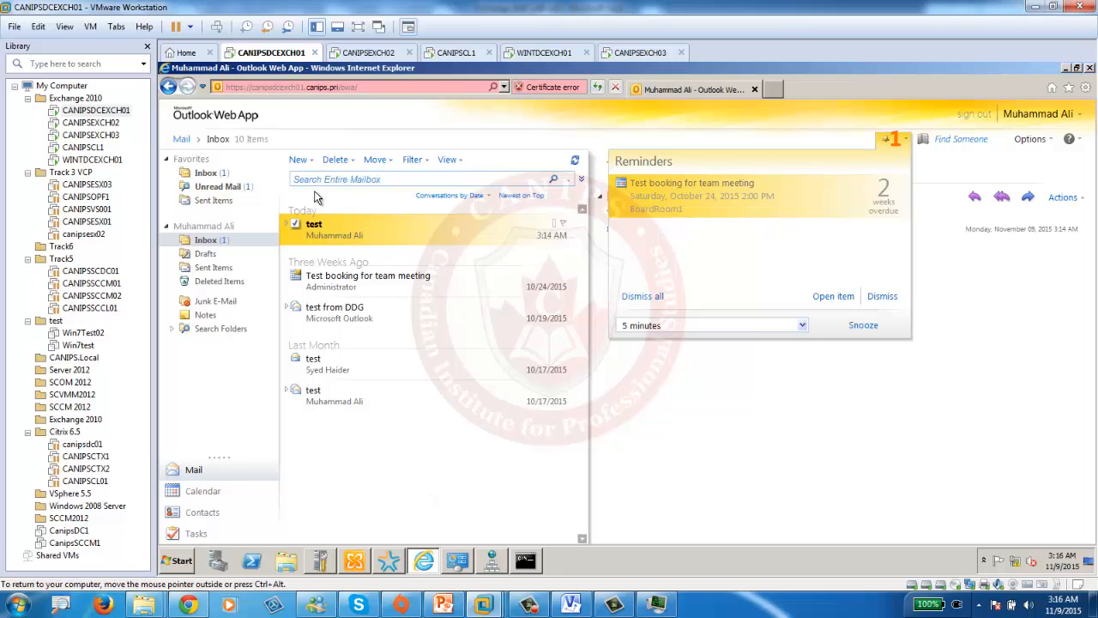
{"action": "left_click", "coordinate": [298, 160]}
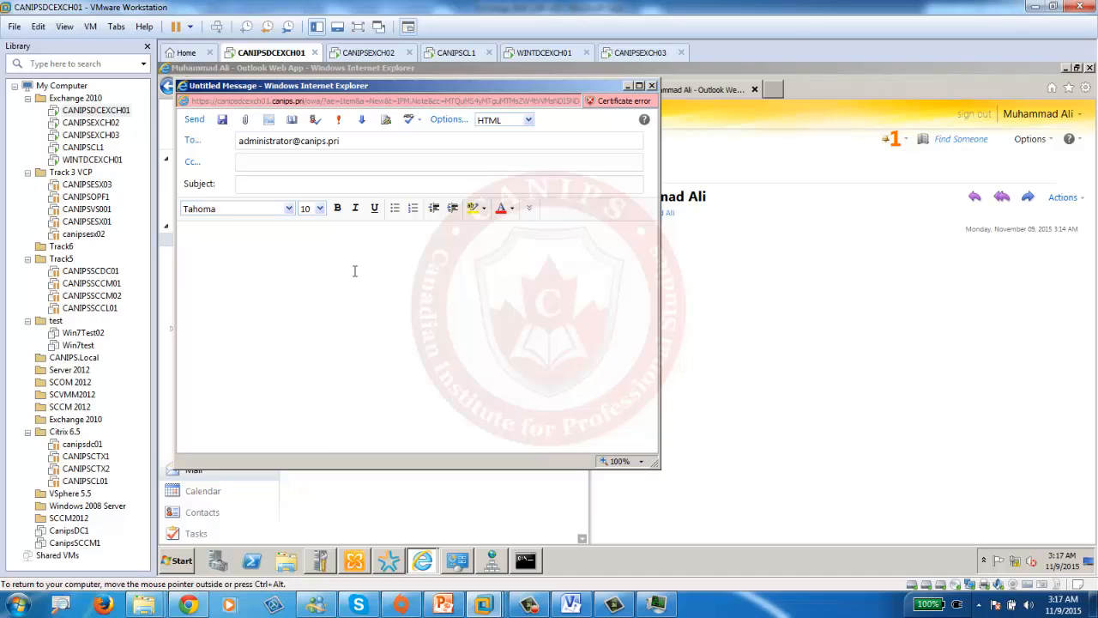
{"action": "double_click", "coordinate": [310, 146]}
{"action": "type", "text": "wint"}
- Send the draft, then switch to WINTDCEXCH01 and reload its Outlook Web App
{"action": "left_click", "coordinate": [194, 119]}
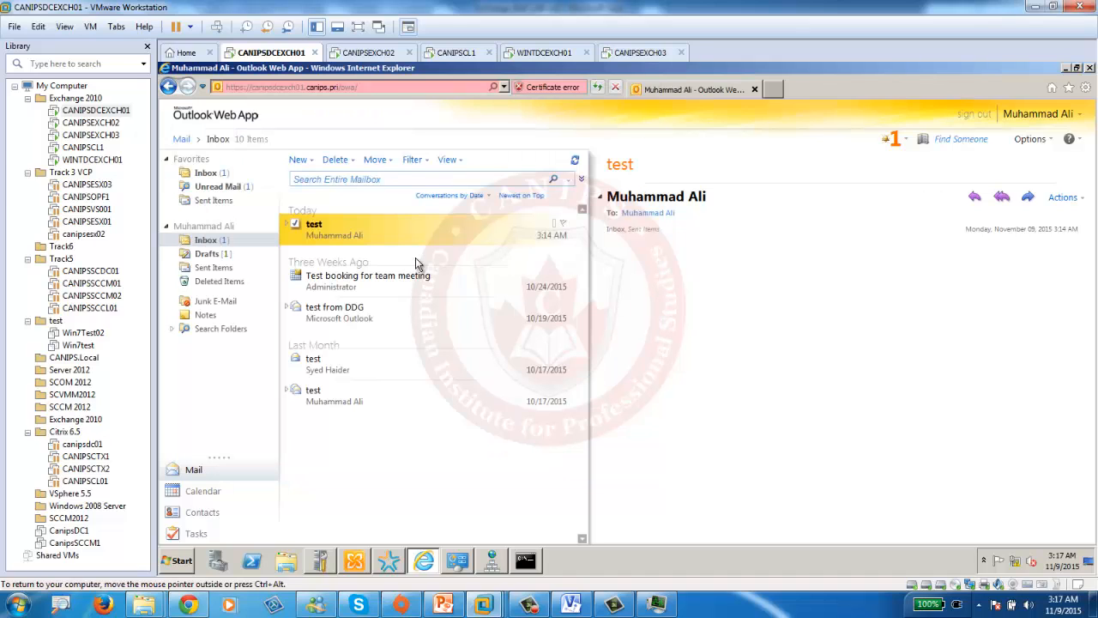
{"action": "left_click", "coordinate": [547, 52]}
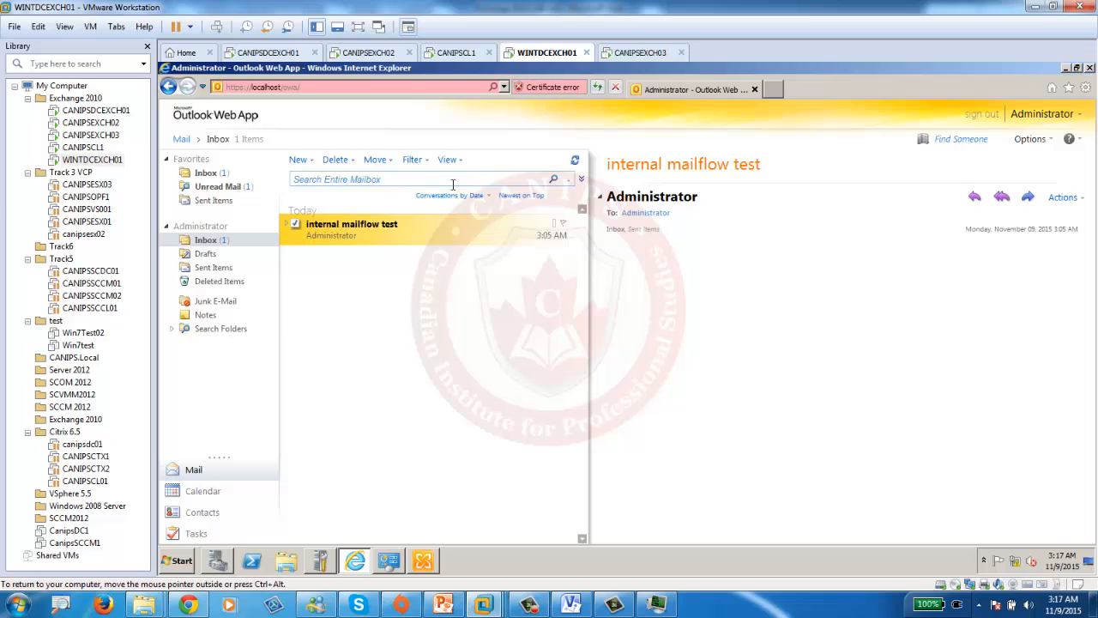
{"action": "left_click", "coordinate": [598, 89]}
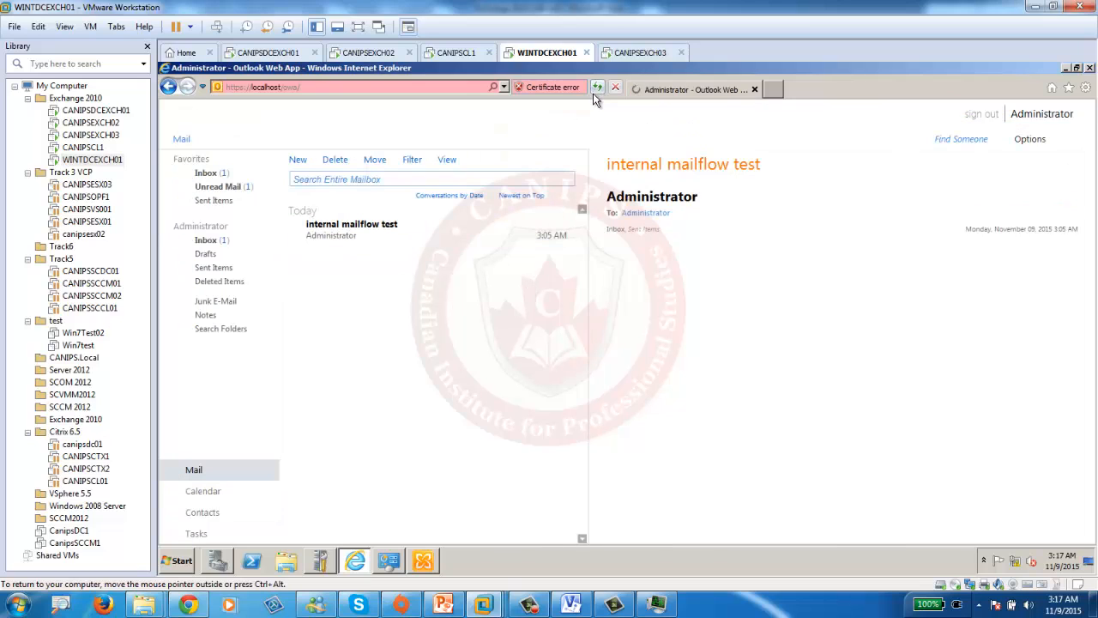
{"action": "left_click", "coordinate": [597, 90]}
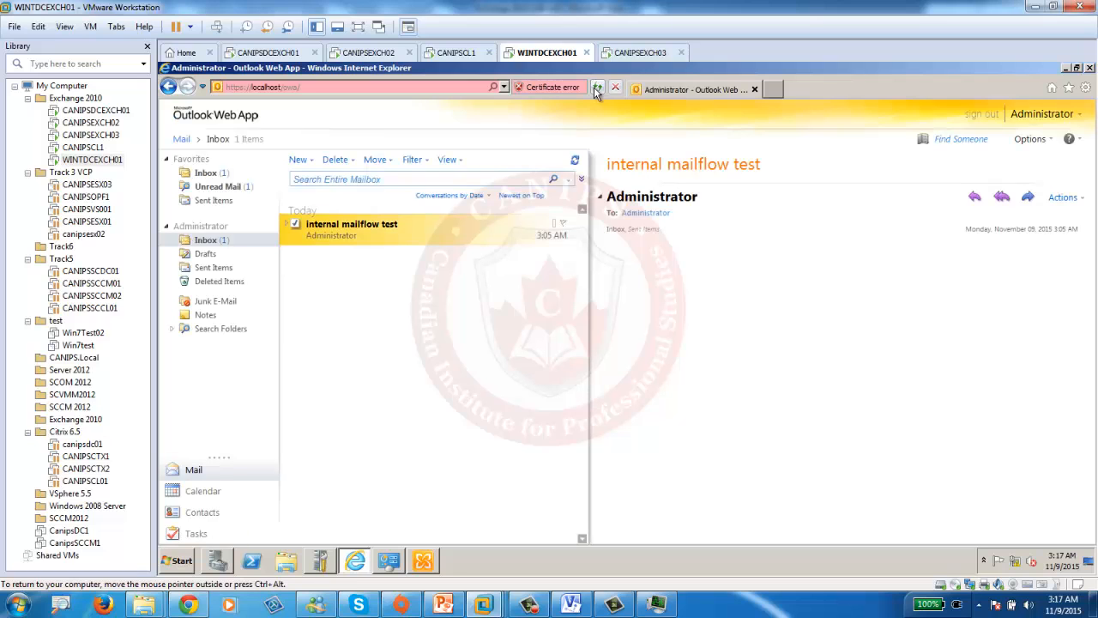
- Send a 'test from wint' message to a canips.local user and reload the inbox
{"action": "left_click", "coordinate": [298, 160]}
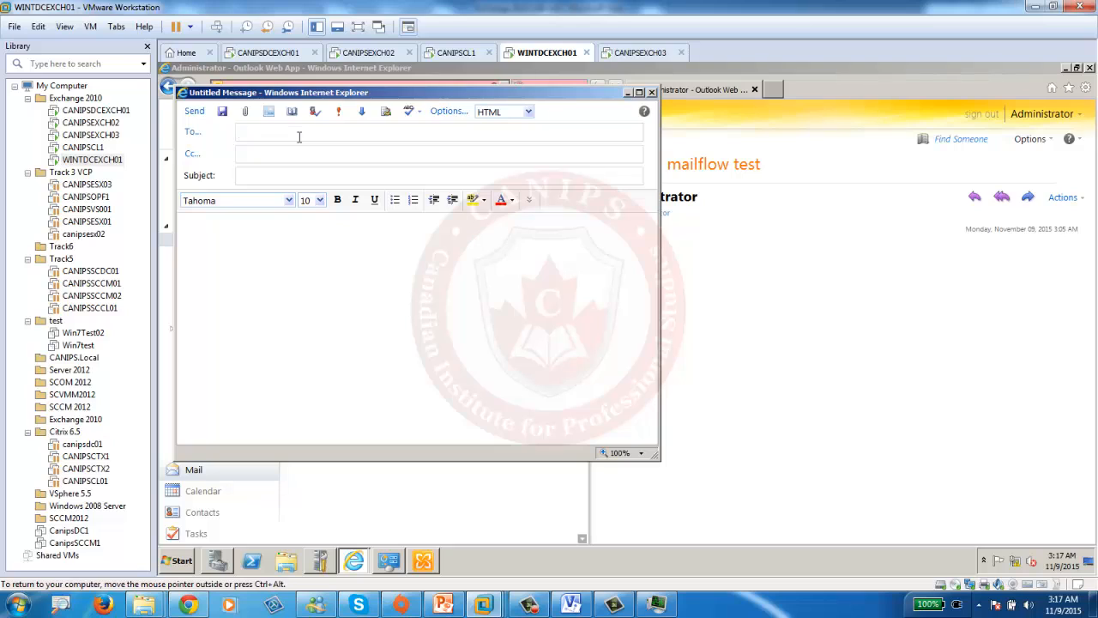
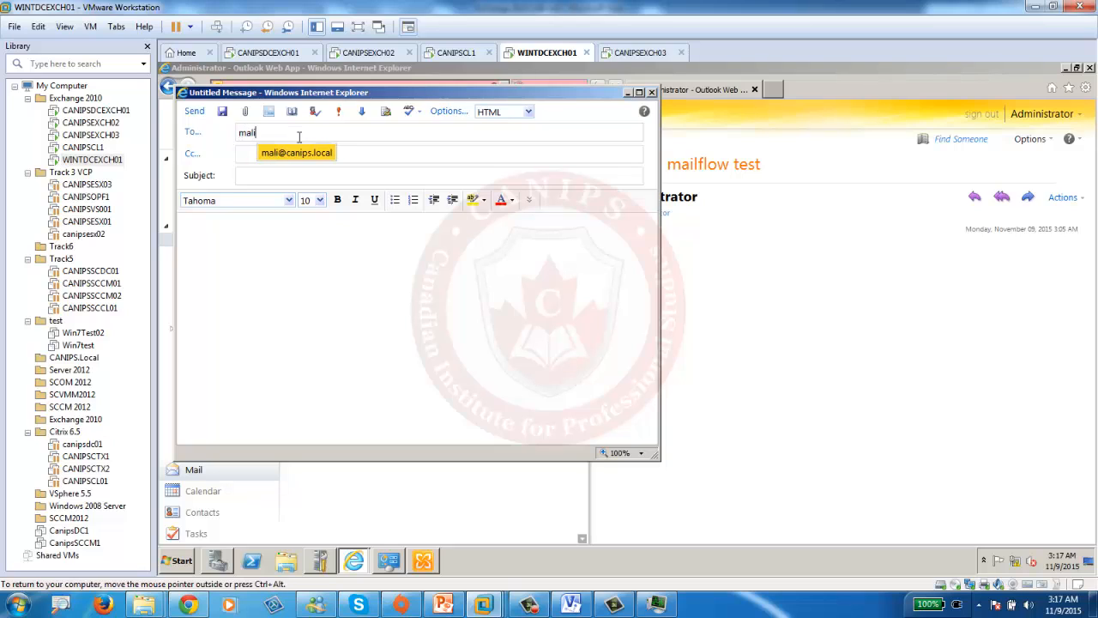
{"action": "key", "text": "Return"}
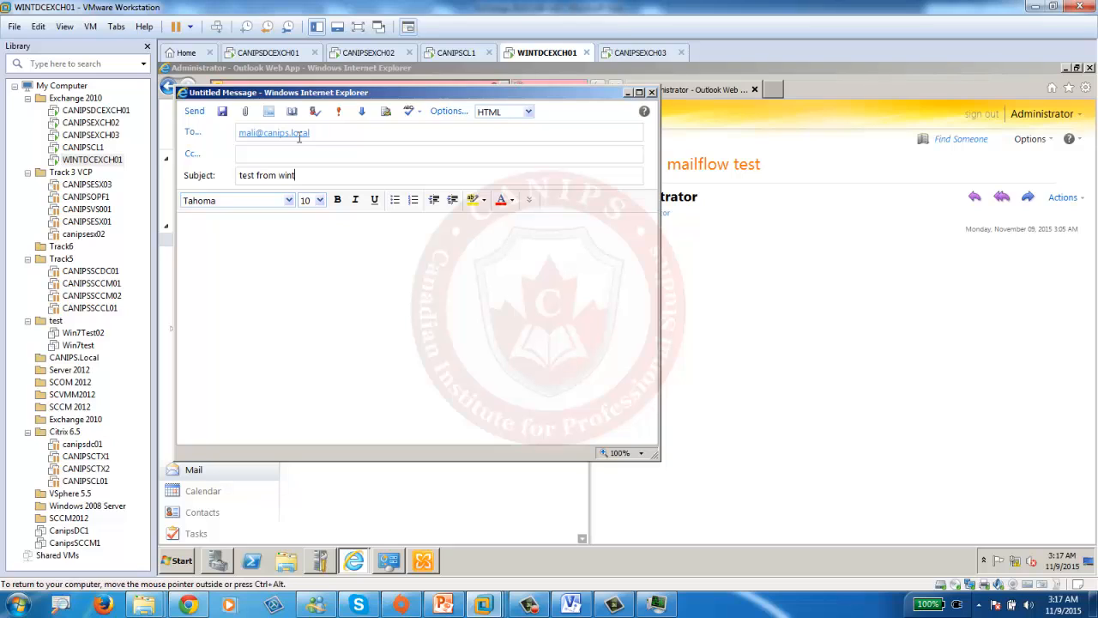
{"action": "left_click", "coordinate": [192, 111]}
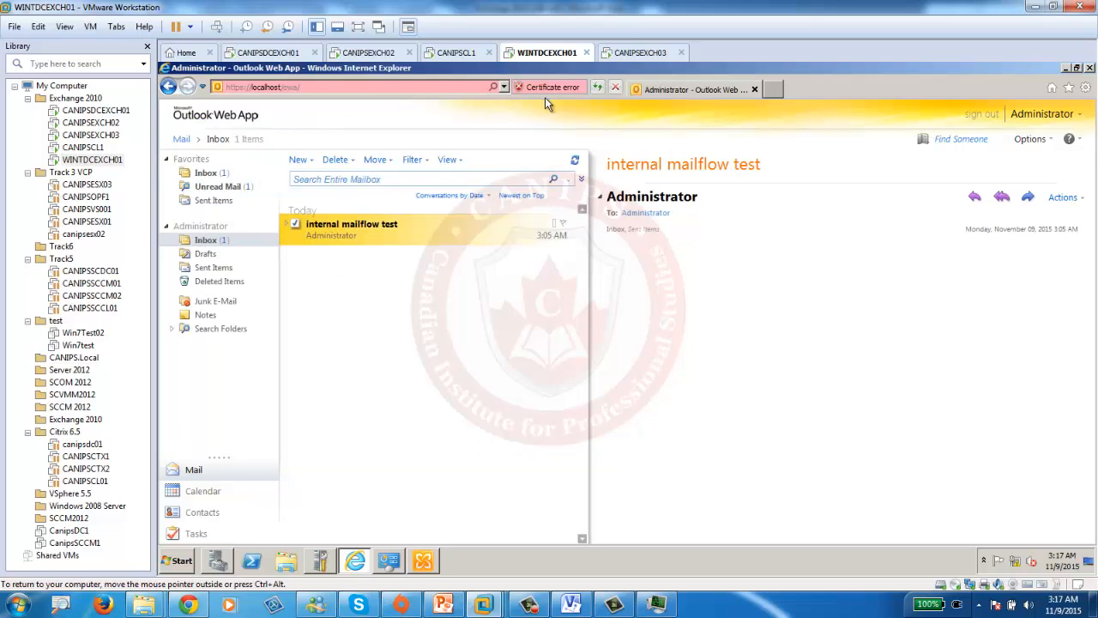
{"action": "left_click", "coordinate": [598, 87]}
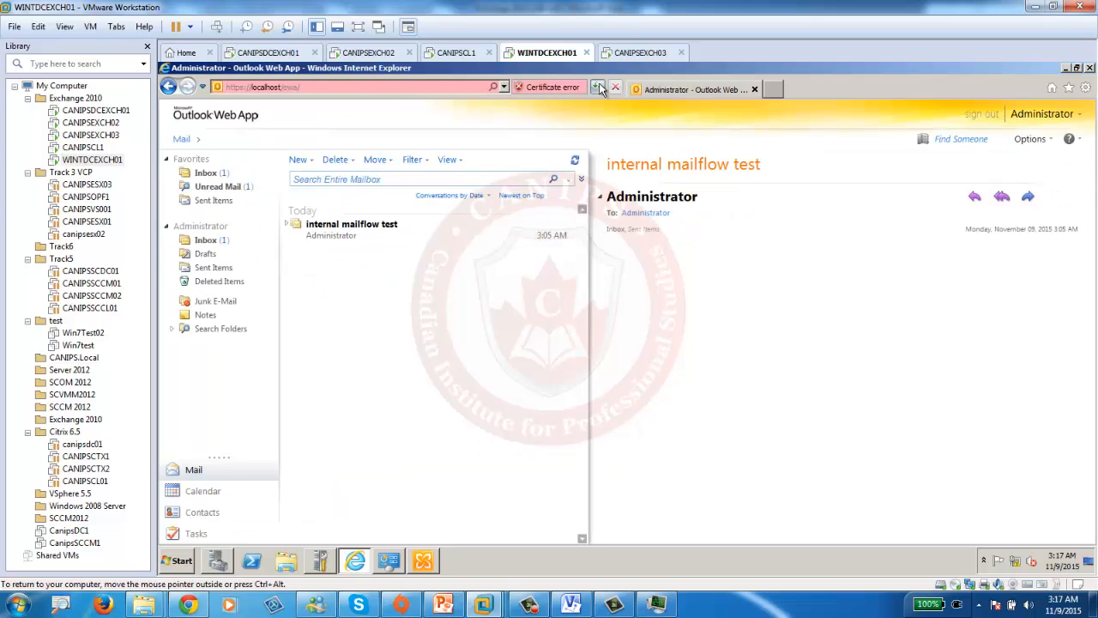
- Turn off Windows Firewall for domain, home/work and public networks, then reload Outlook Web App
{"action": "right_click", "coordinate": [1019, 563]}
{"action": "left_click", "coordinate": [1023, 547]}
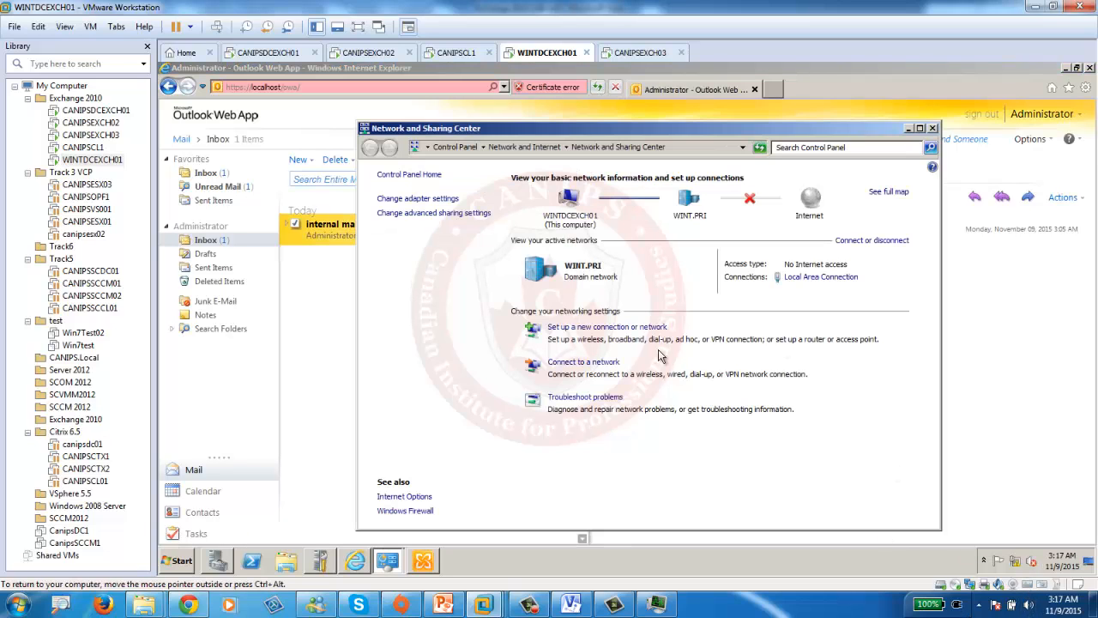
{"action": "left_click", "coordinate": [410, 510]}
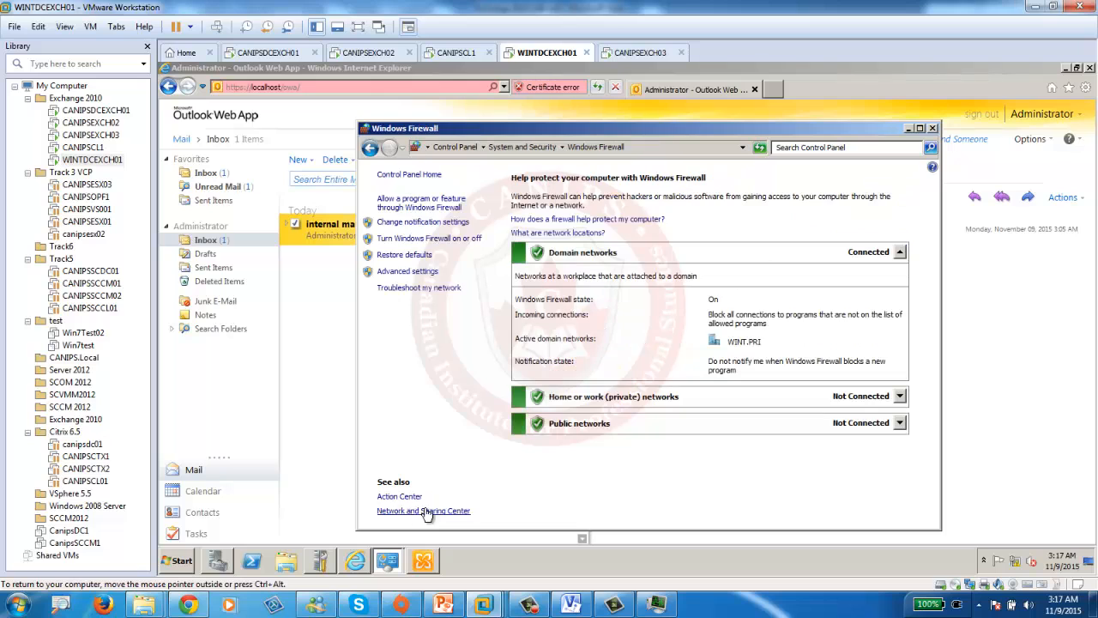
{"action": "left_click", "coordinate": [421, 240]}
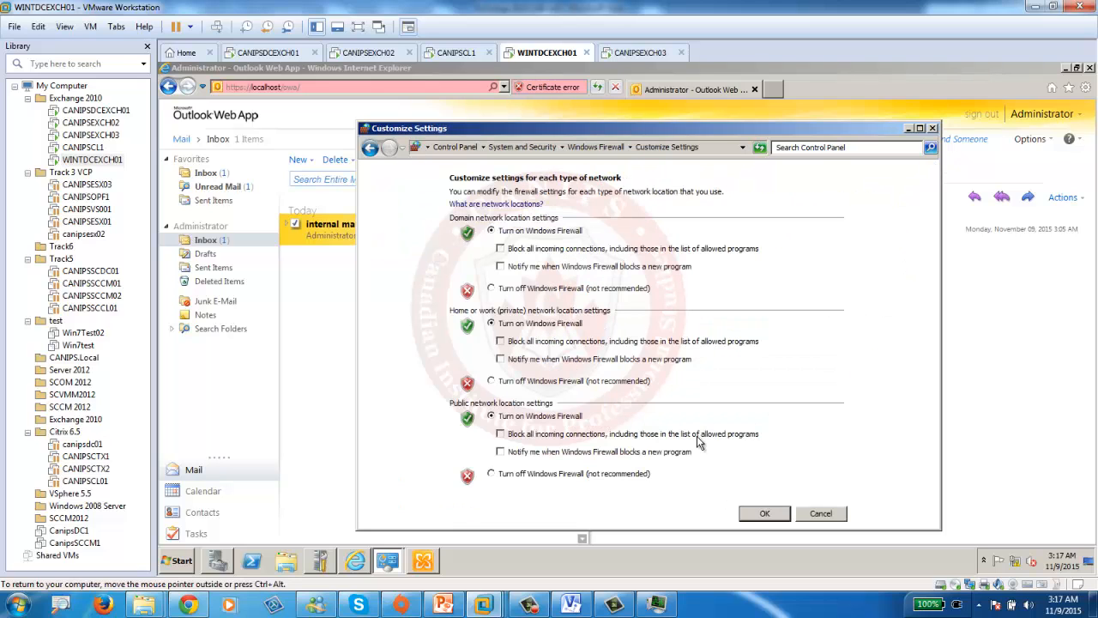
{"action": "left_click", "coordinate": [519, 294]}
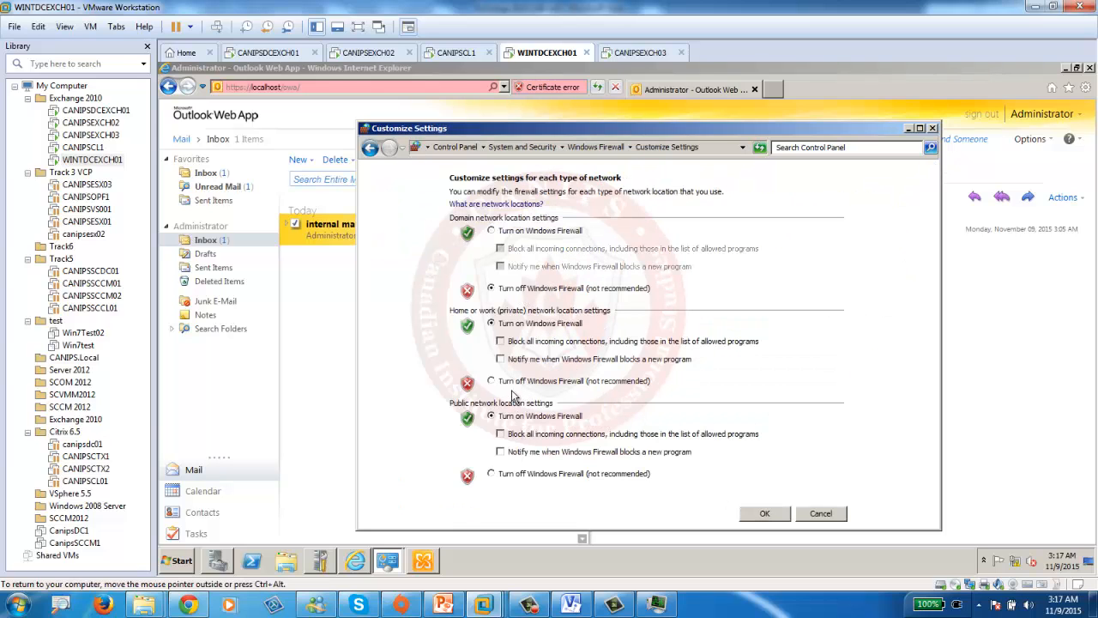
{"action": "left_click", "coordinate": [515, 383]}
{"action": "left_click", "coordinate": [513, 474]}
{"action": "left_click", "coordinate": [767, 513]}
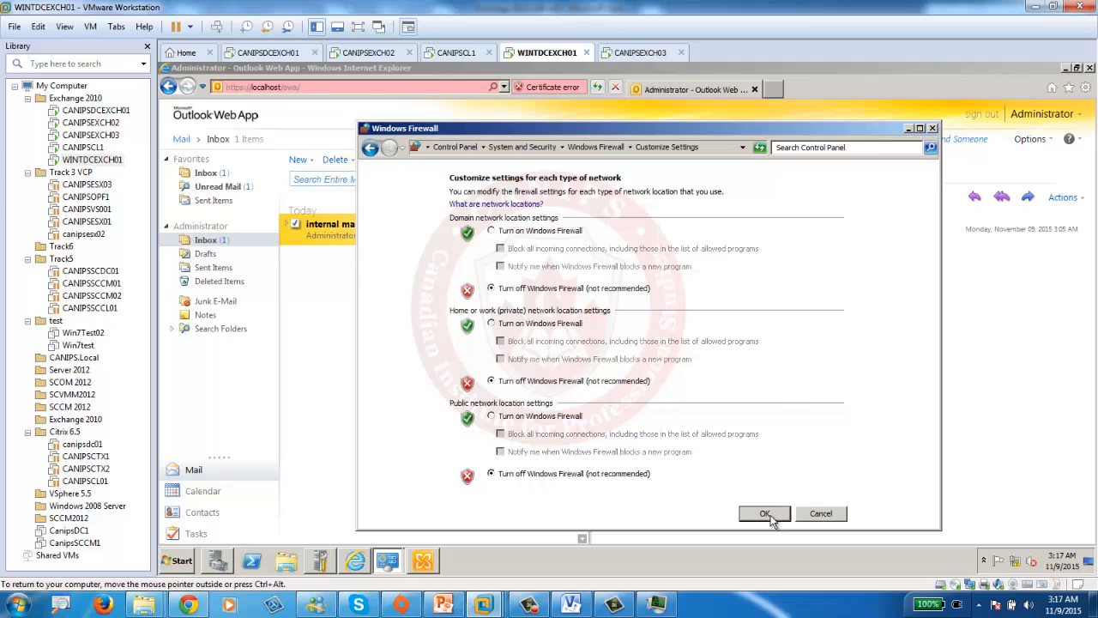
{"action": "left_click", "coordinate": [933, 128]}
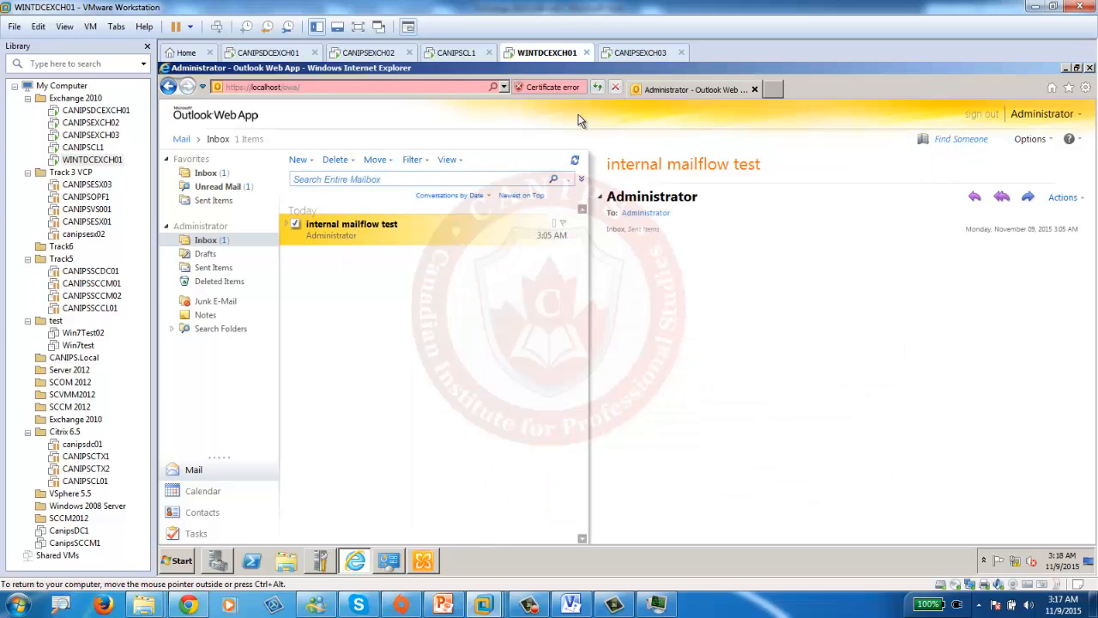
{"action": "left_click", "coordinate": [600, 86]}
{"action": "left_click", "coordinate": [600, 87]}
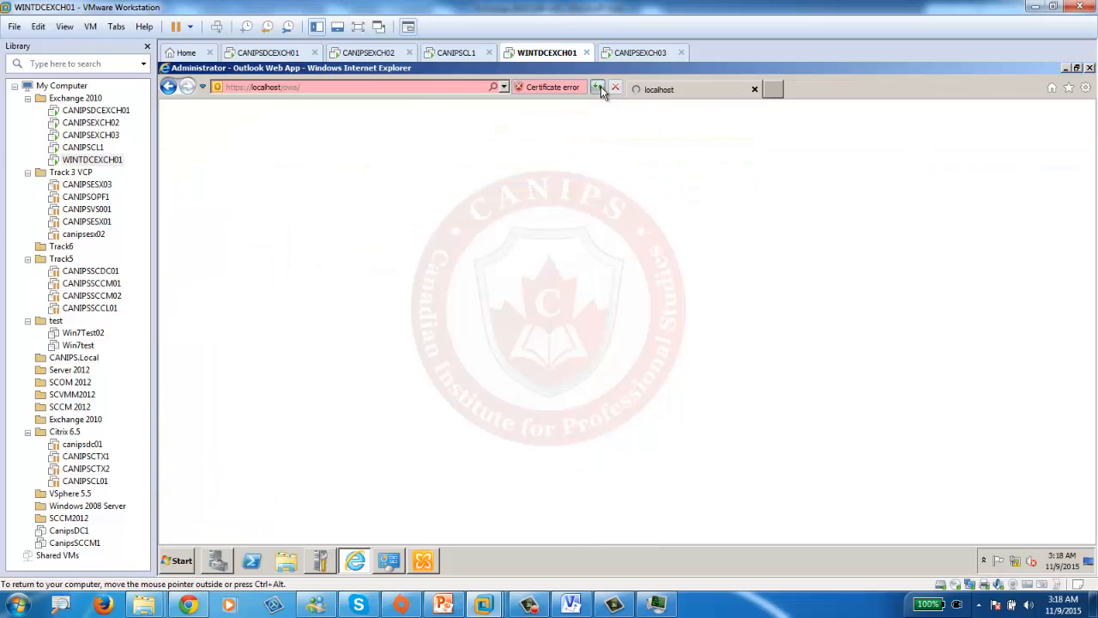
- On CANIPSDCEXCH01, open the 'test from canips' bounce message in Outlook Web App
{"action": "left_click", "coordinate": [599, 87]}
{"action": "left_click", "coordinate": [268, 52]}
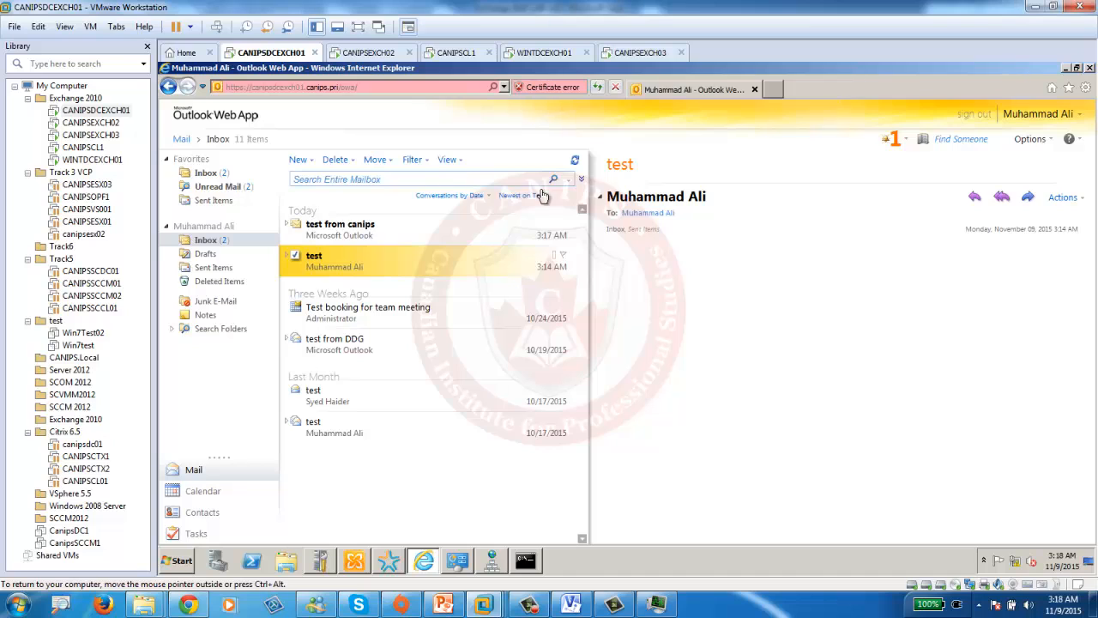
{"action": "left_click", "coordinate": [421, 227]}
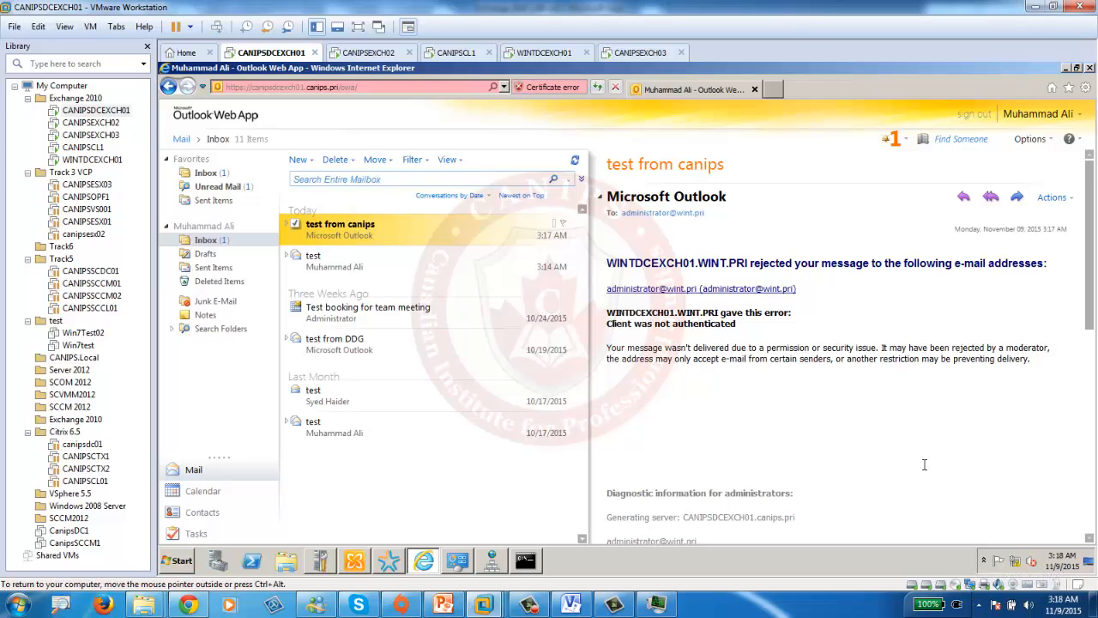
- Check the Windows Firewall status through Network and Sharing Center, then reload Outlook Web App
{"action": "left_click", "coordinate": [975, 584]}
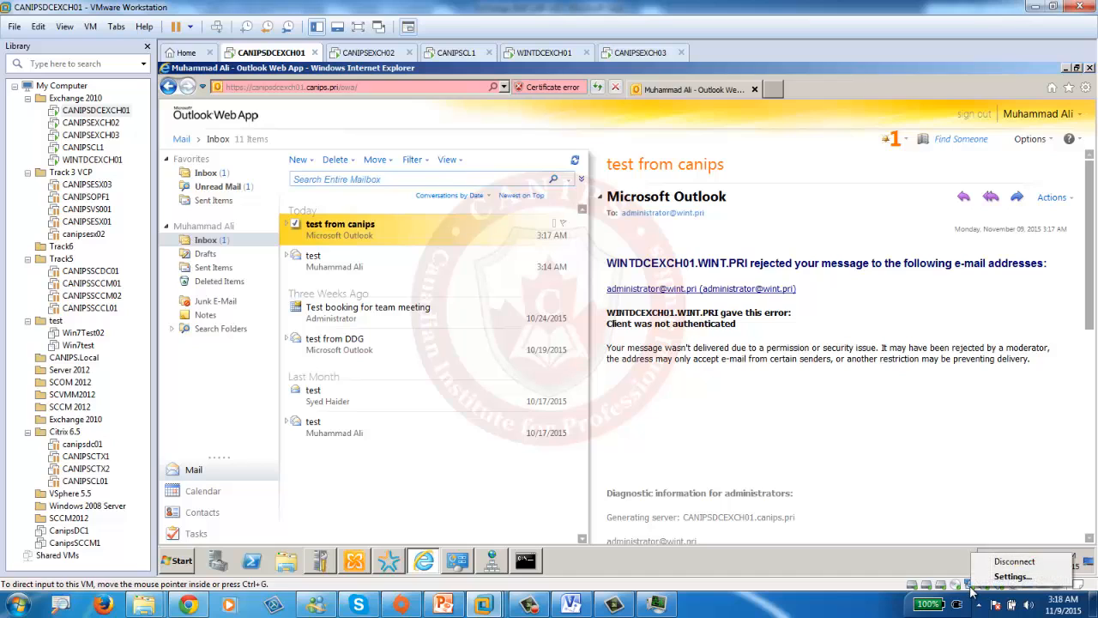
{"action": "right_click", "coordinate": [1014, 561]}
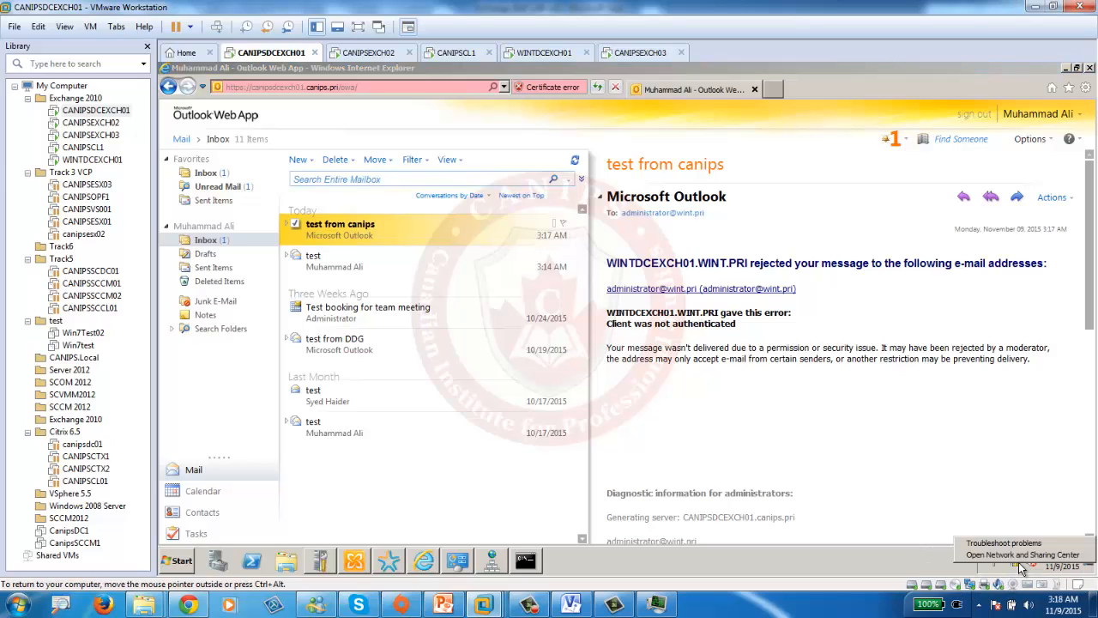
{"action": "left_click", "coordinate": [1011, 556]}
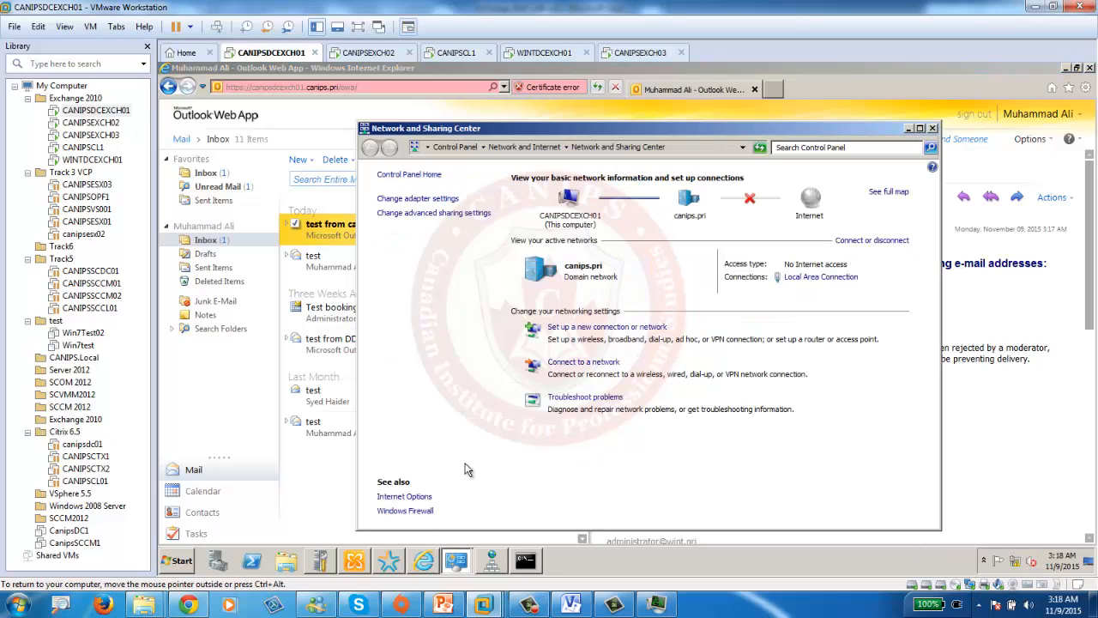
{"action": "left_click", "coordinate": [413, 511]}
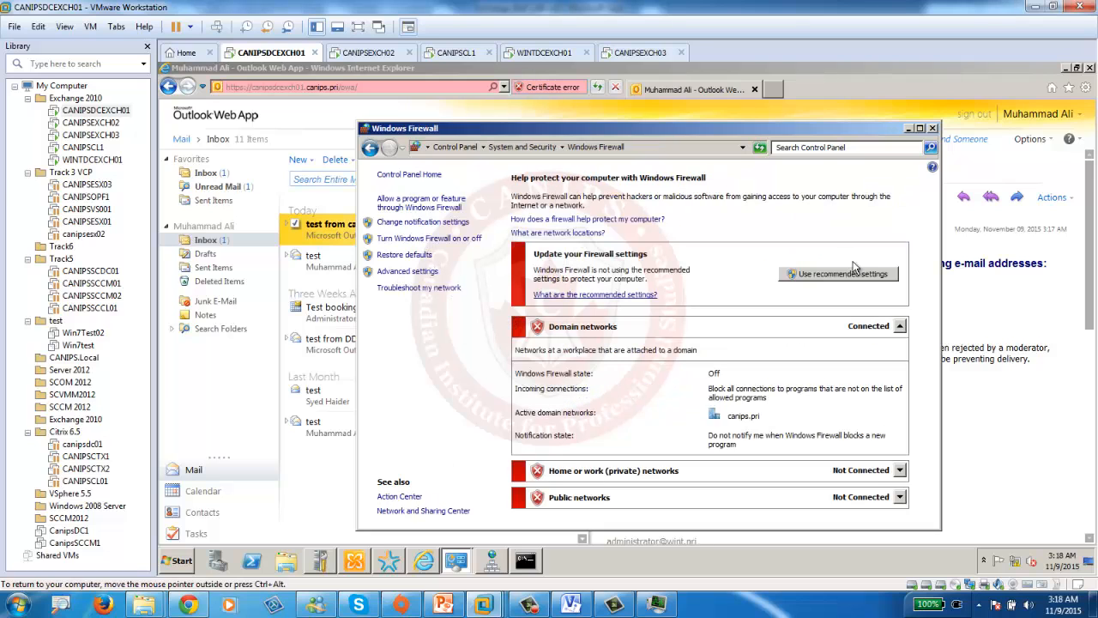
{"action": "left_click", "coordinate": [933, 128]}
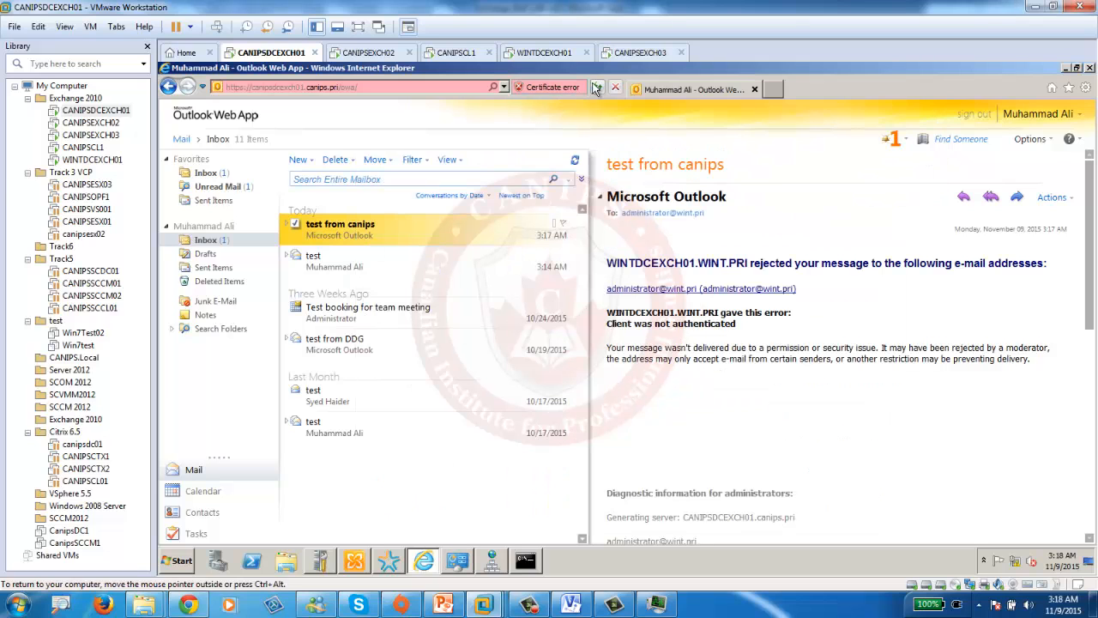
{"action": "left_click", "coordinate": [597, 87]}
- Inspect the Default CANIPSDCEXCH01 receive connector's Permission Groups, Authentication and Network tabs
{"action": "left_click", "coordinate": [354, 561]}
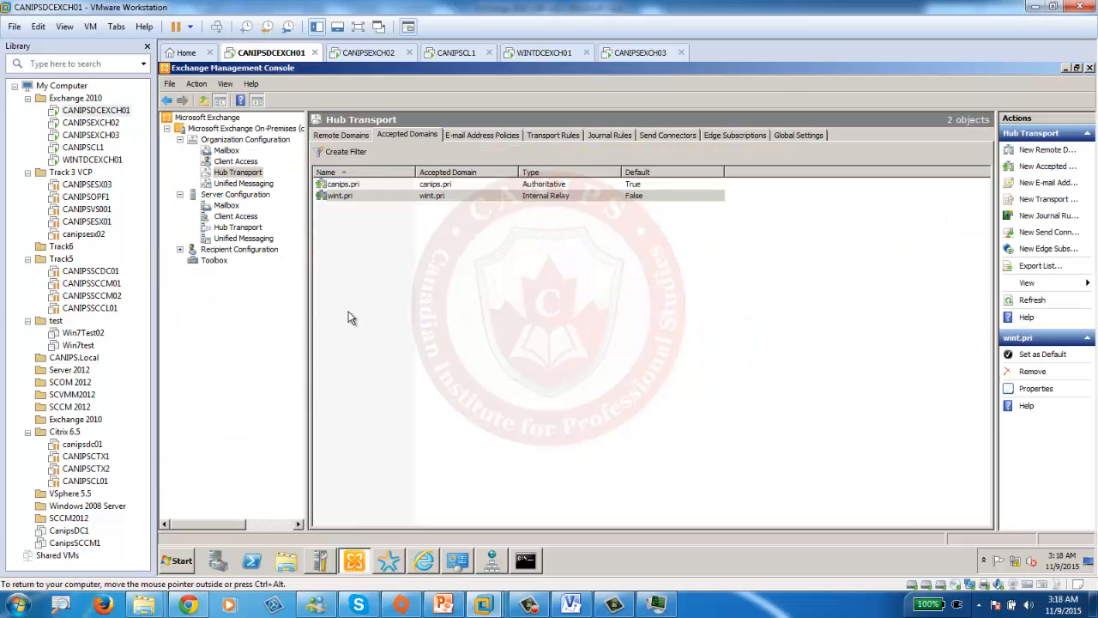
{"action": "left_click", "coordinate": [234, 228]}
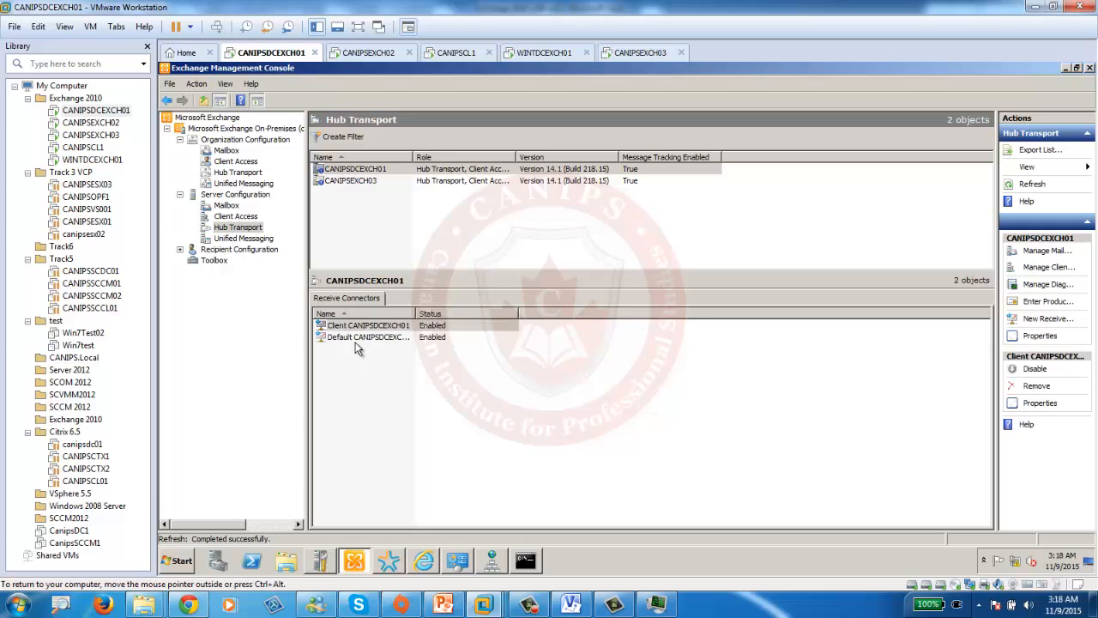
{"action": "left_click", "coordinate": [356, 339]}
{"action": "double_click", "coordinate": [397, 337]}
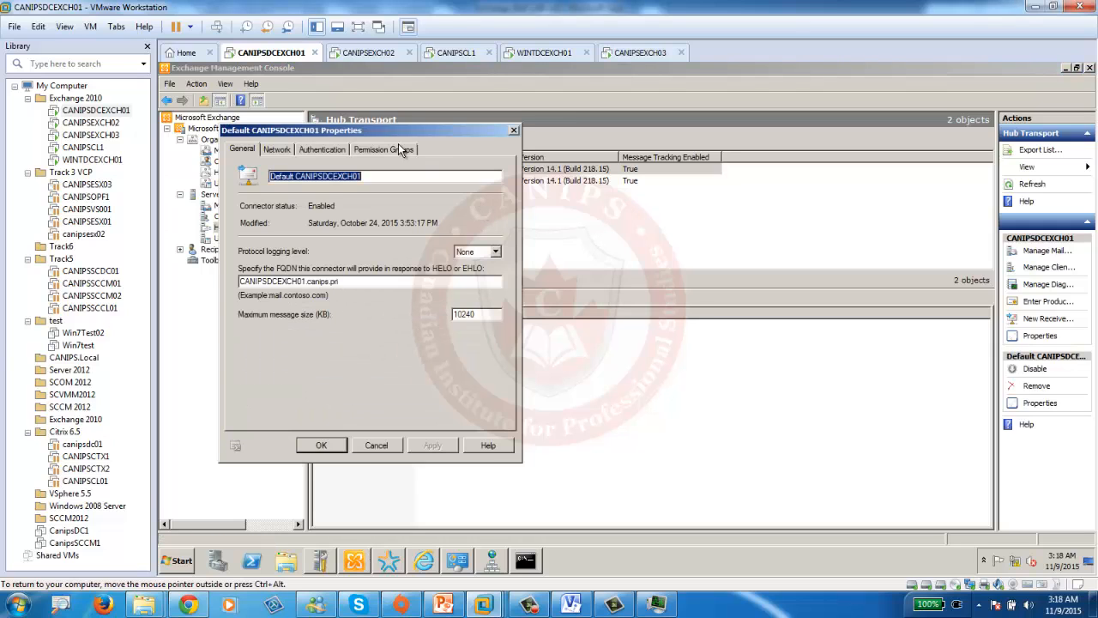
{"action": "left_click", "coordinate": [385, 150]}
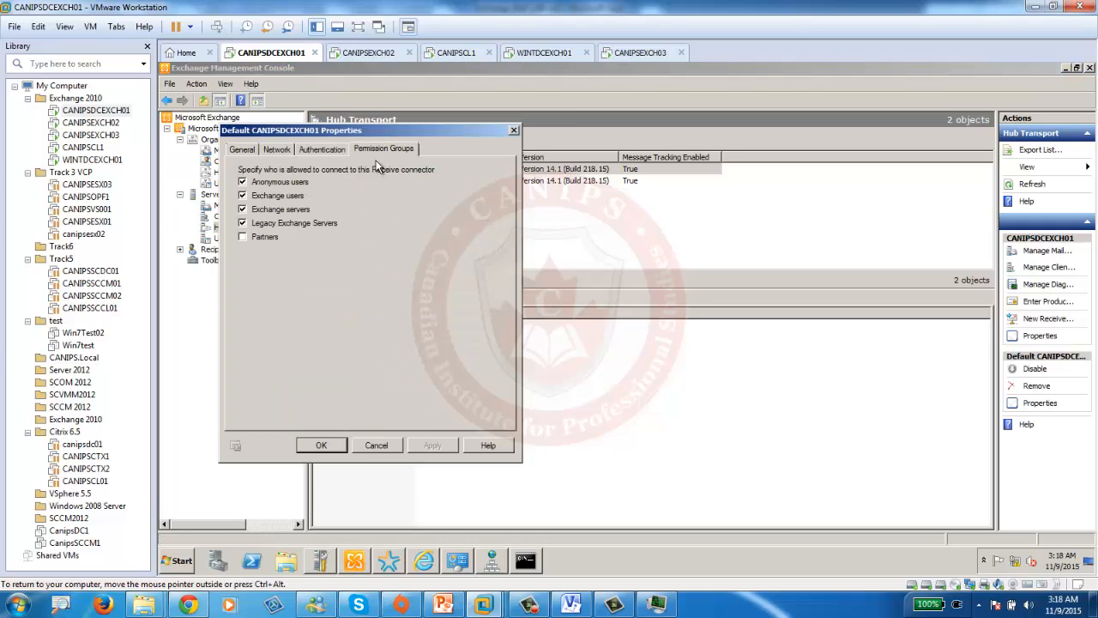
{"action": "left_click", "coordinate": [323, 151]}
{"action": "left_click", "coordinate": [275, 151]}
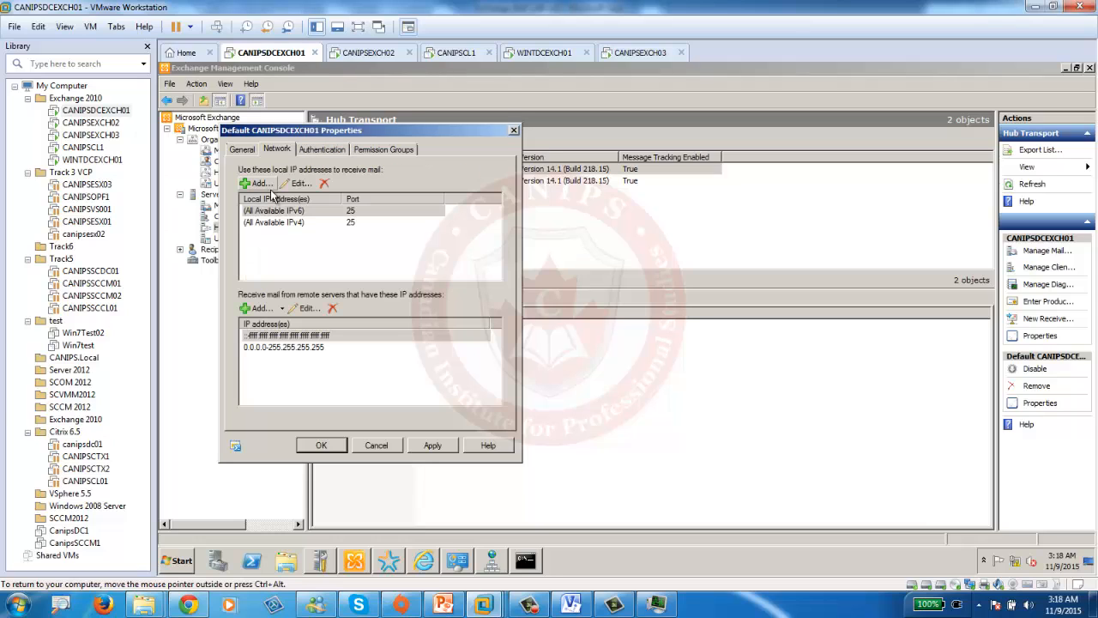
{"action": "left_click", "coordinate": [323, 446]}
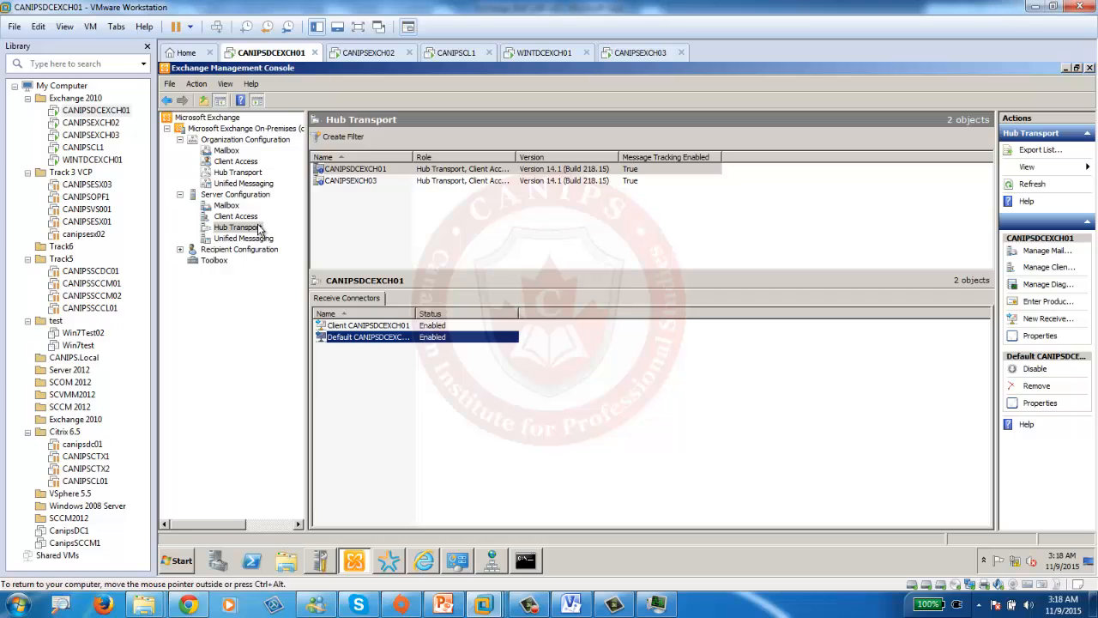
- On WINTDCEXCH01, display the server's Hub Transport receive connectors in Exchange Management Console
{"action": "left_click", "coordinate": [545, 53]}
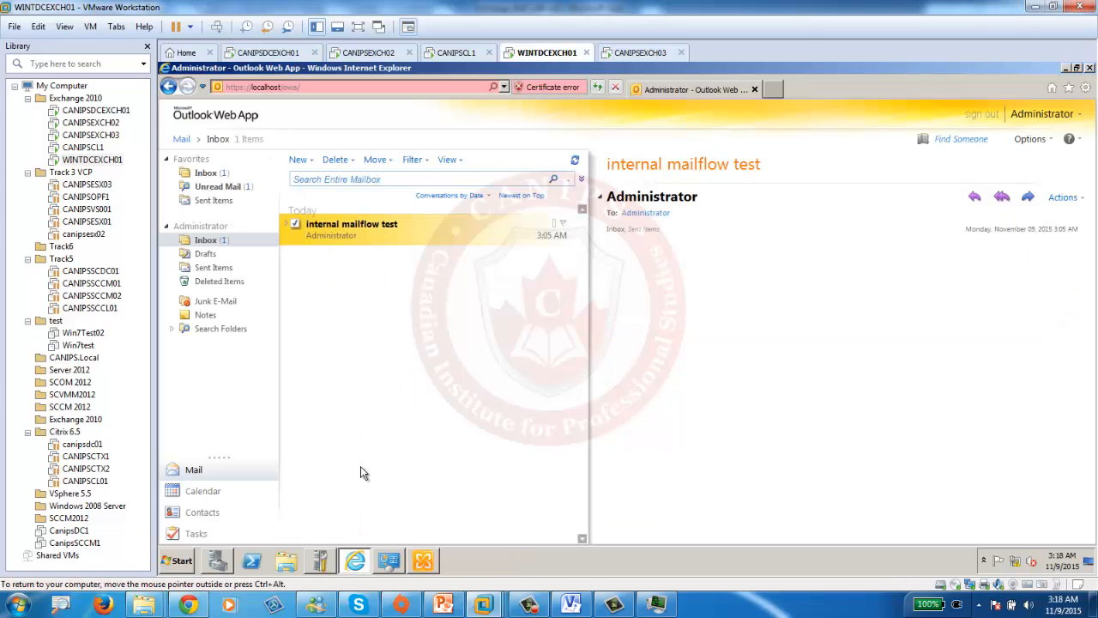
{"action": "left_click", "coordinate": [427, 562]}
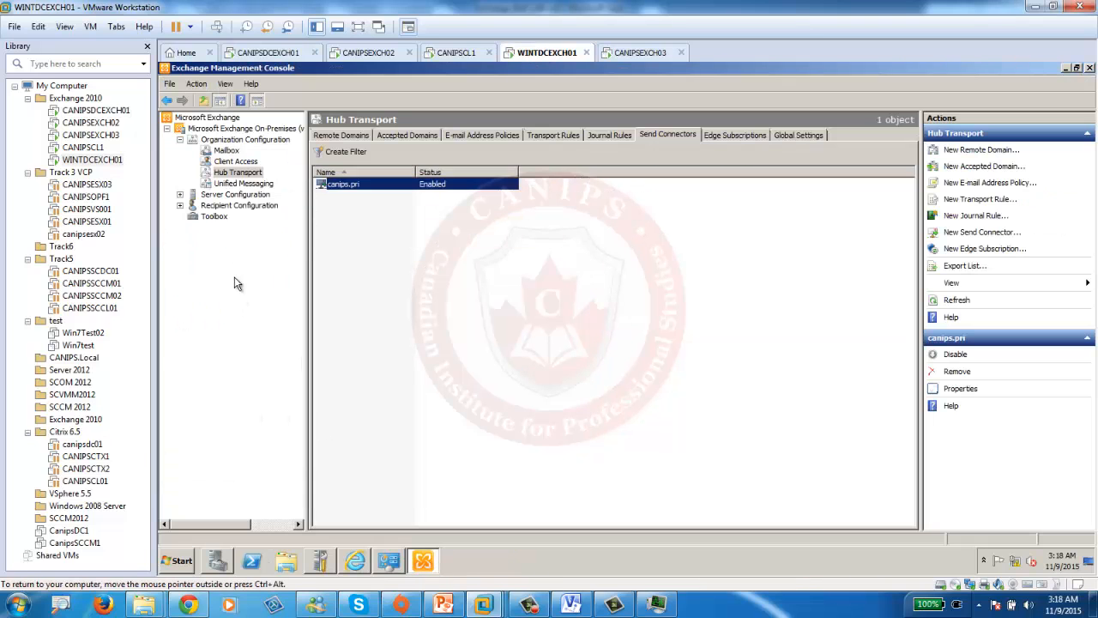
{"action": "left_click", "coordinate": [222, 195]}
{"action": "left_click", "coordinate": [180, 194]}
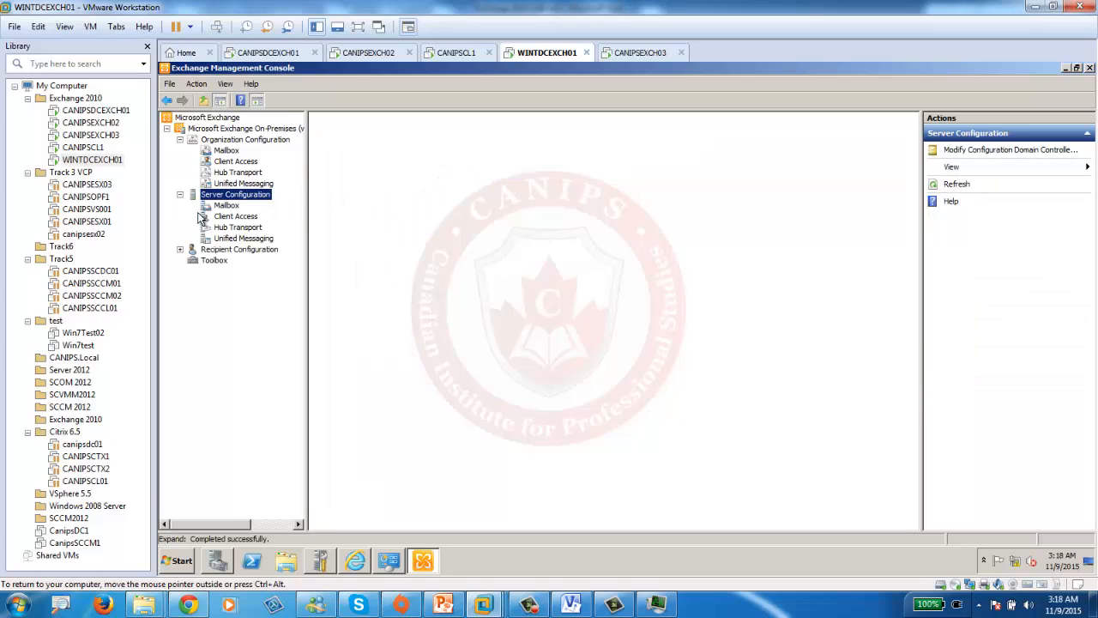
{"action": "left_click", "coordinate": [244, 227]}
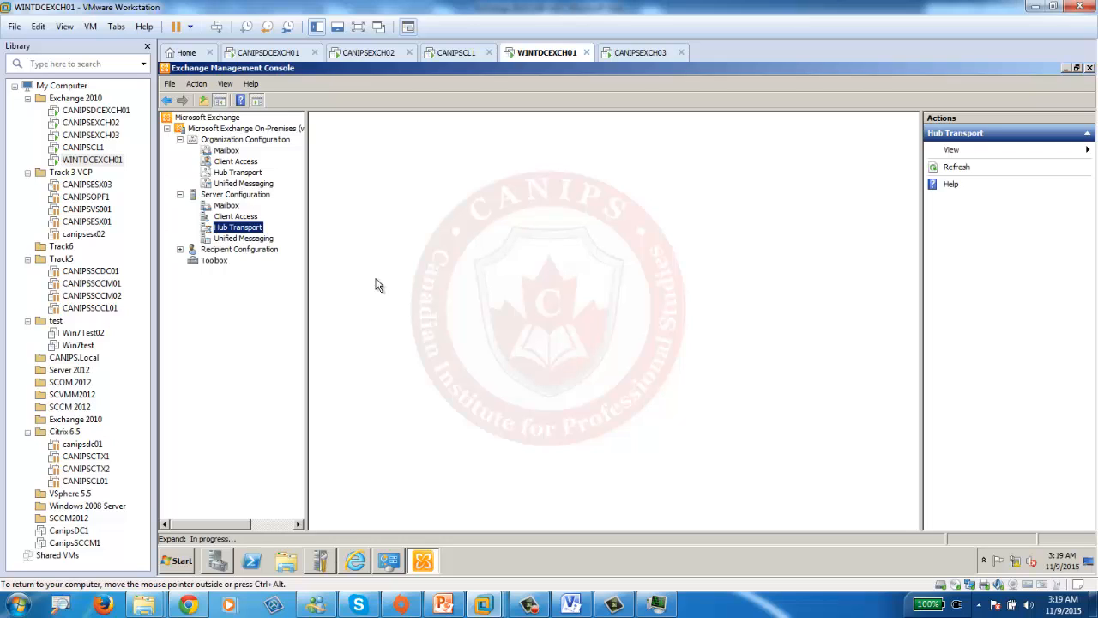
{"action": "left_click", "coordinate": [234, 174]}
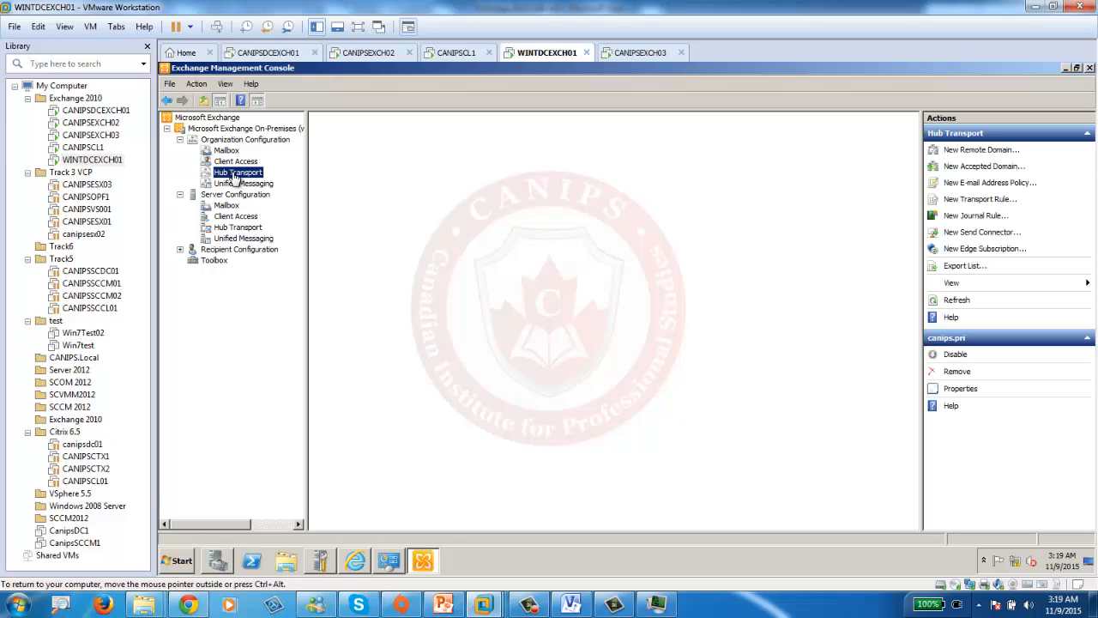
{"action": "left_click", "coordinate": [236, 228]}
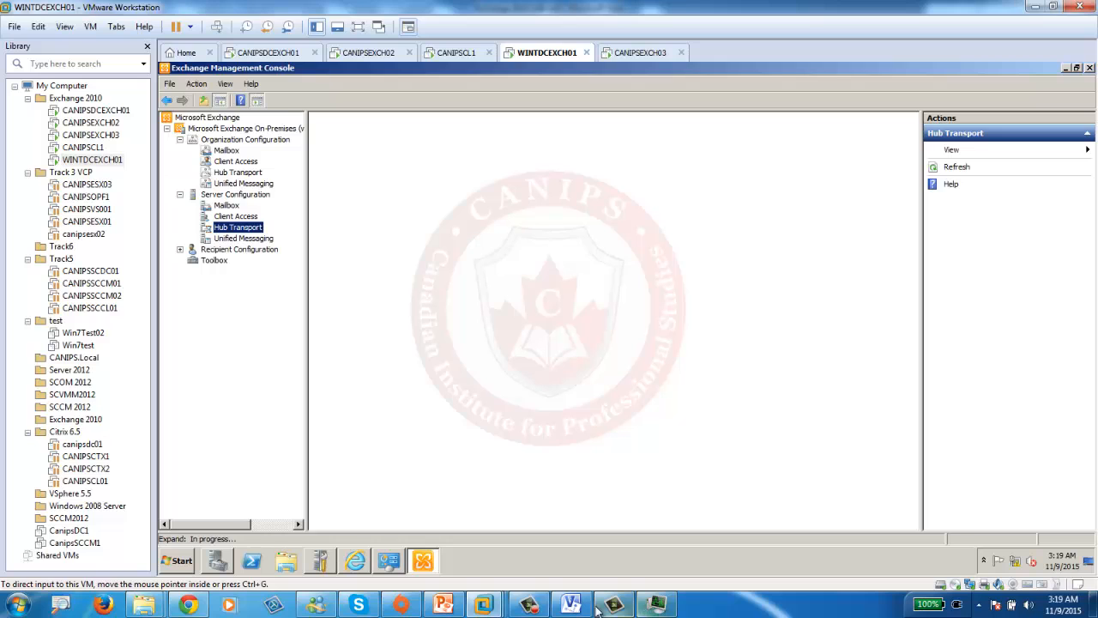
{"action": "left_click", "coordinate": [238, 173]}
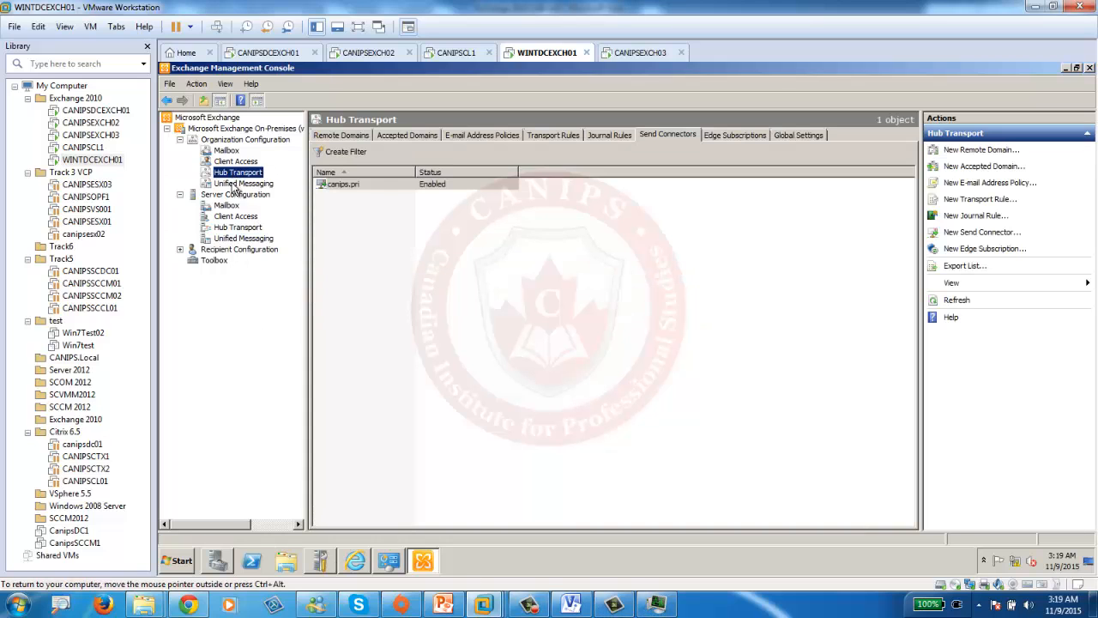
{"action": "left_click", "coordinate": [242, 238]}
{"action": "left_click", "coordinate": [237, 226]}
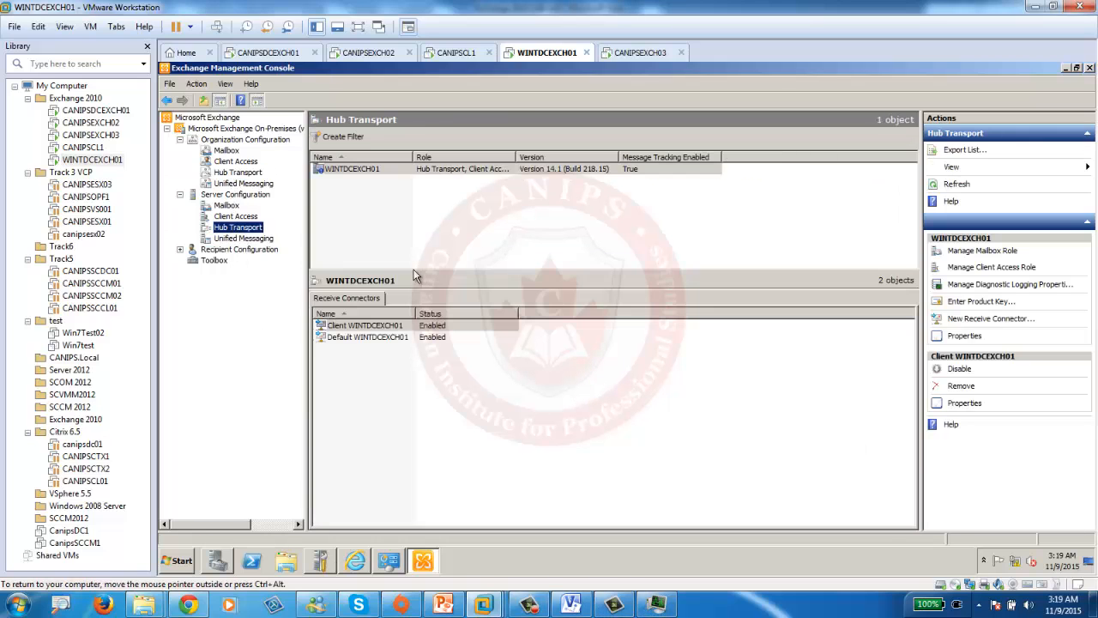
- Tick Anonymous users in the Default WINTDCEXCH01 connector's Permission Groups and save
{"action": "double_click", "coordinate": [362, 337]}
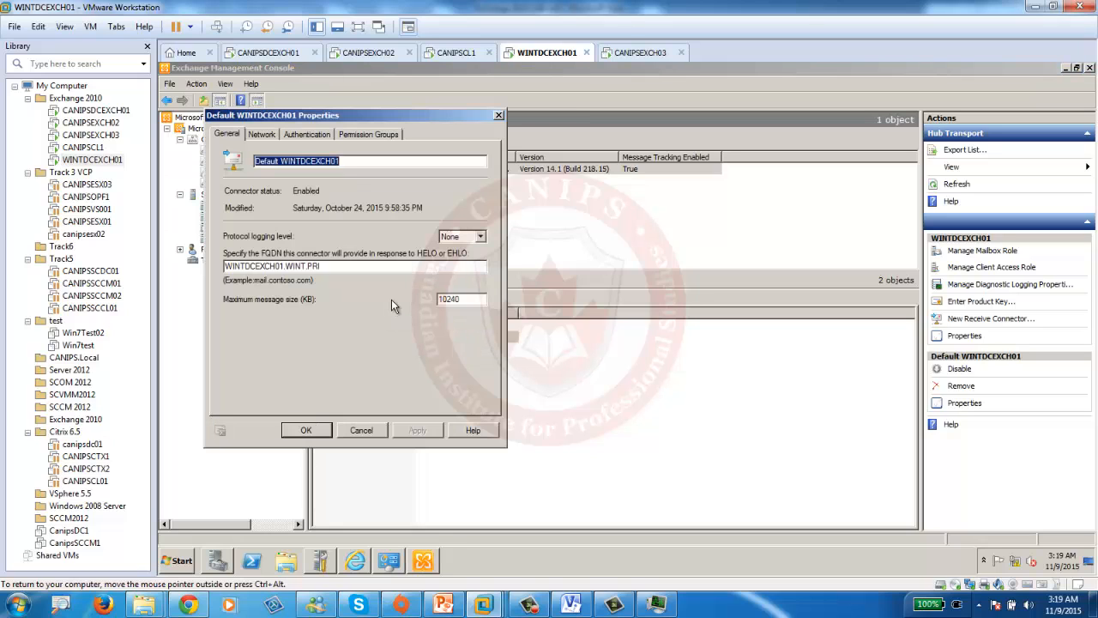
{"action": "left_click", "coordinate": [339, 134]}
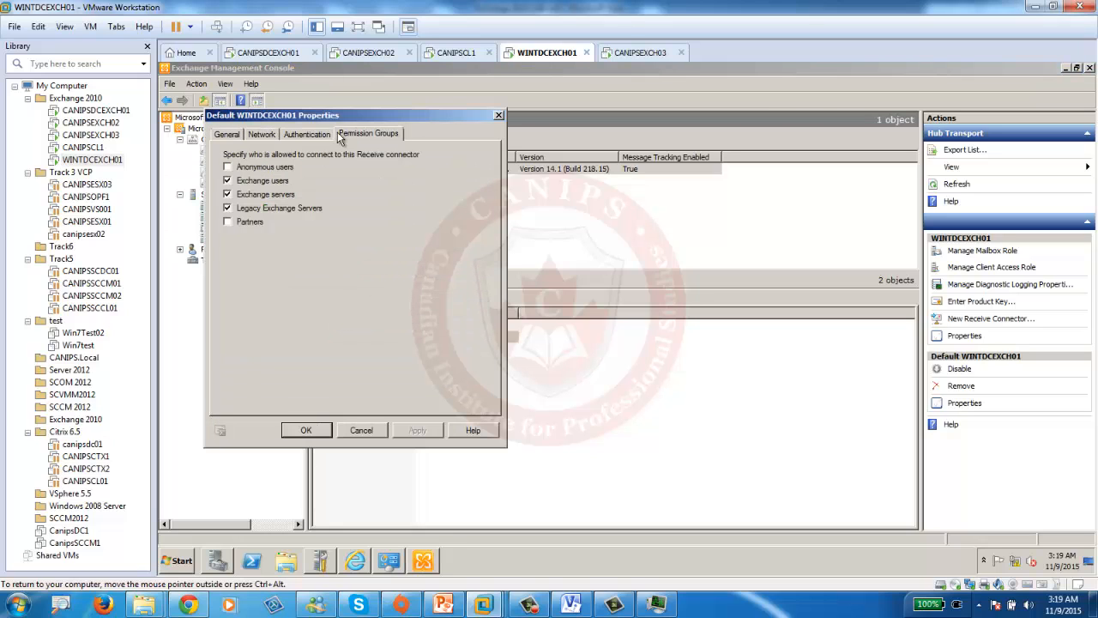
{"action": "left_click", "coordinate": [269, 168]}
{"action": "left_click", "coordinate": [309, 431]}
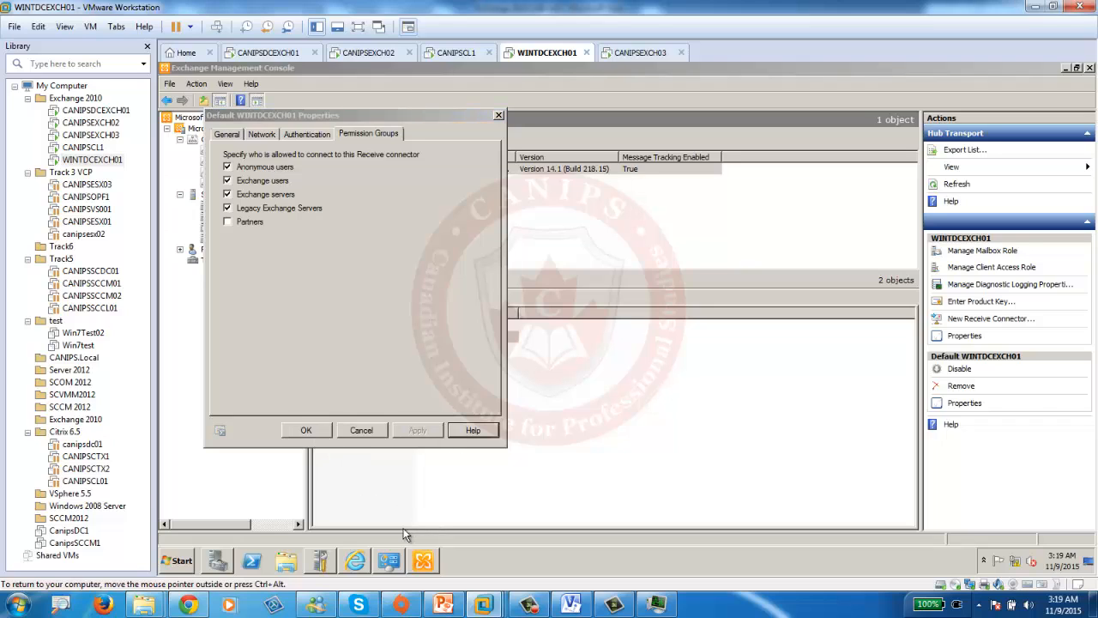
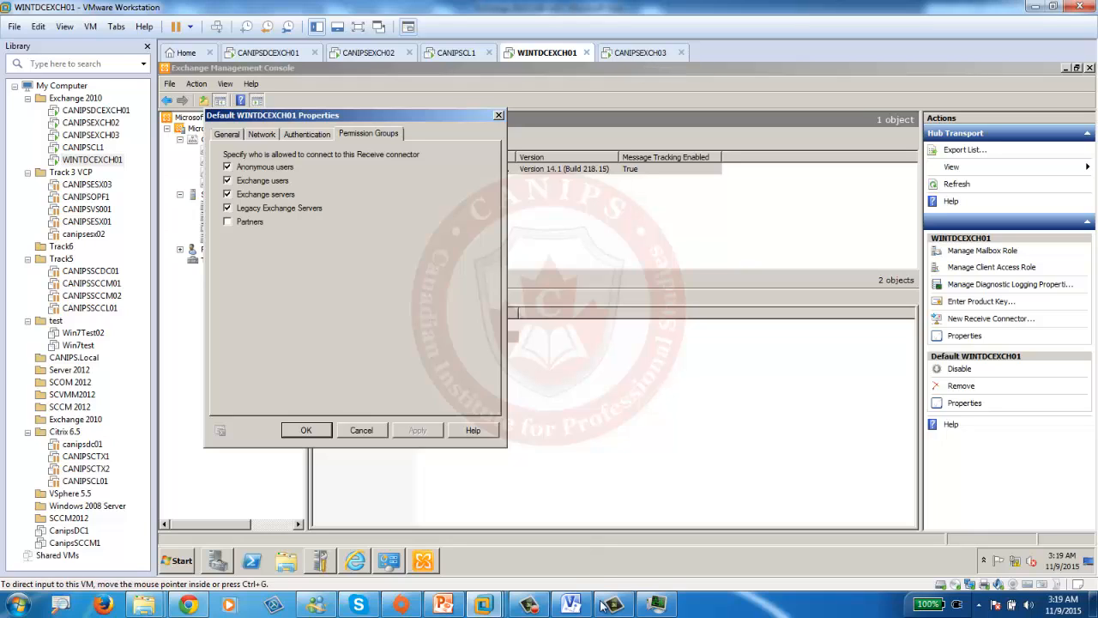
- Keep Anonymous users allowed on the Default WINTDCEXCH01 connector and apply with OK
{"action": "mouse_move", "coordinate": [527, 608]}
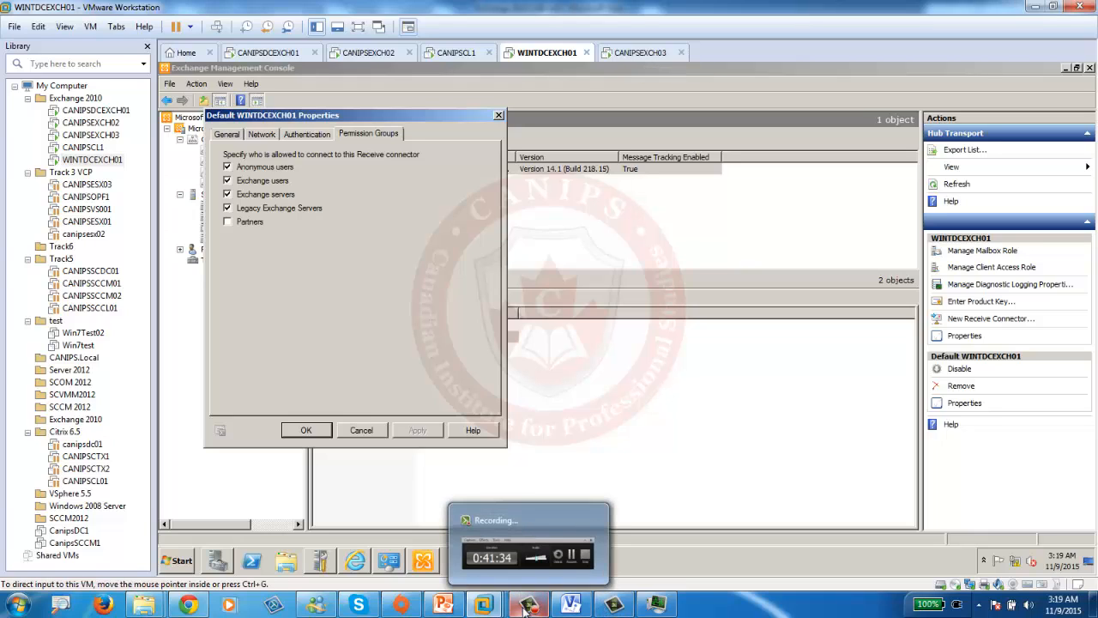
{"action": "left_click", "coordinate": [532, 588]}
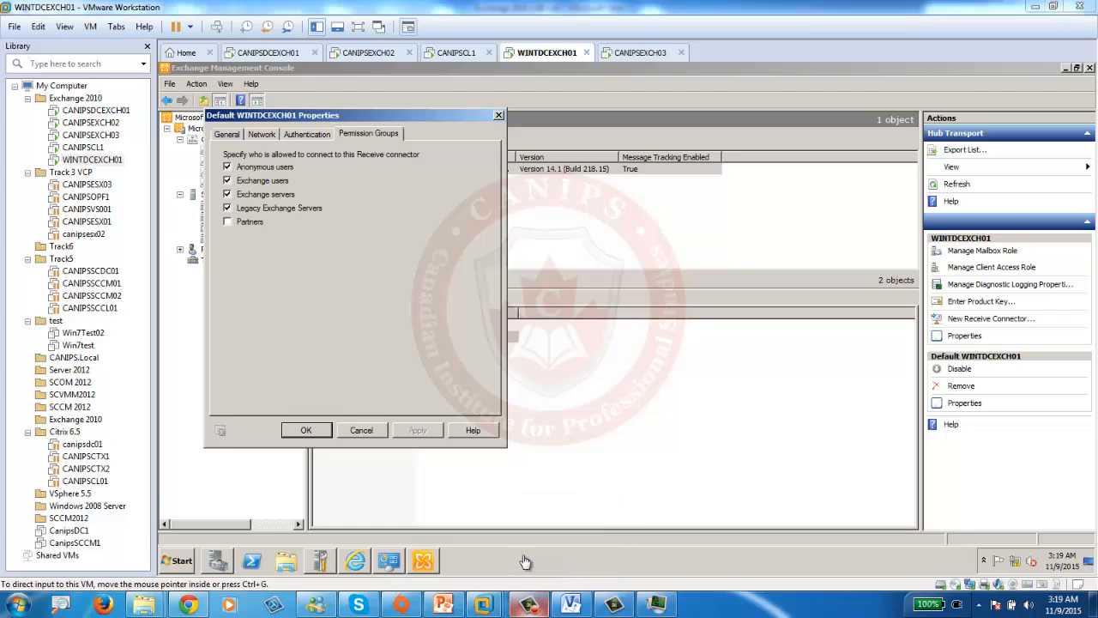
{"action": "left_click", "coordinate": [614, 386]}
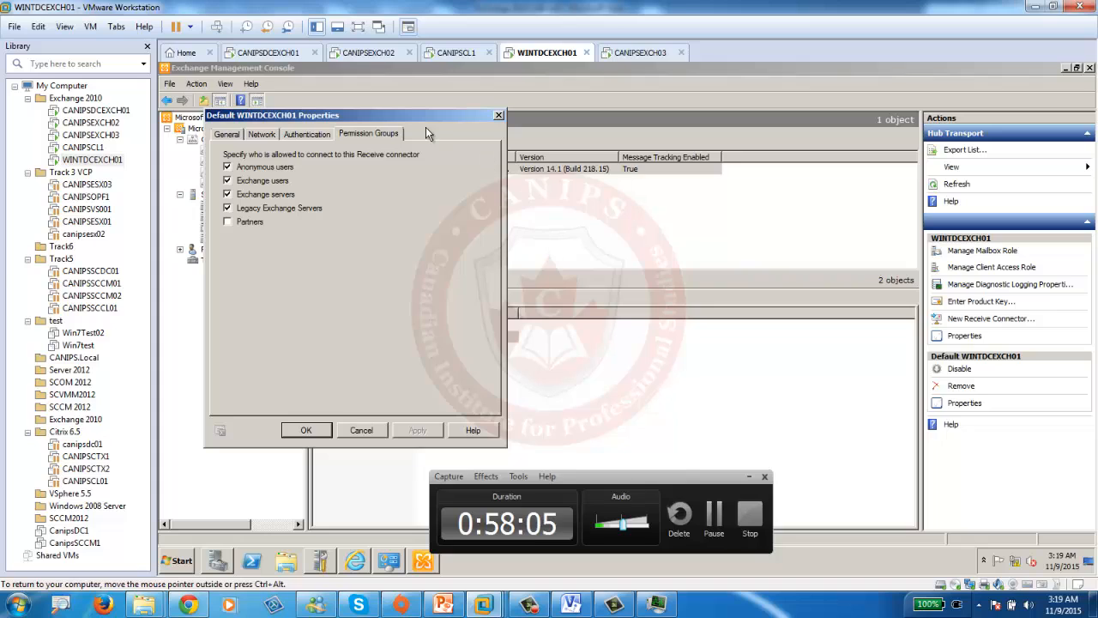
{"action": "left_click", "coordinate": [297, 430]}
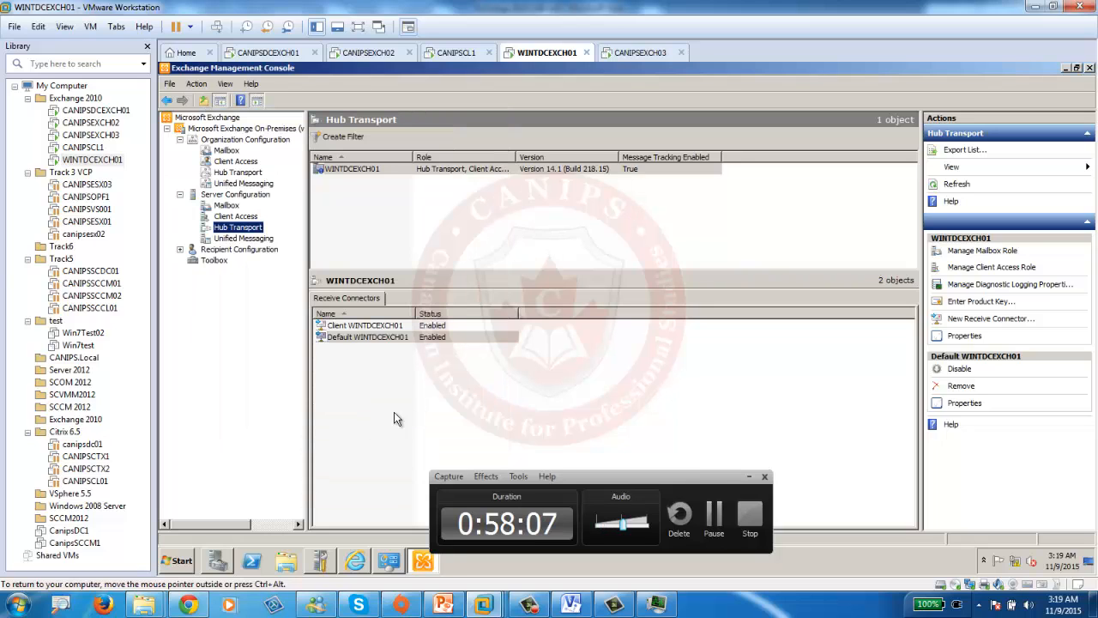
- Refresh Outlook Web App mailboxes on both the WINTDCEXCH01 and CANIPSDCEXCH01 machines
{"action": "left_click", "coordinate": [358, 562]}
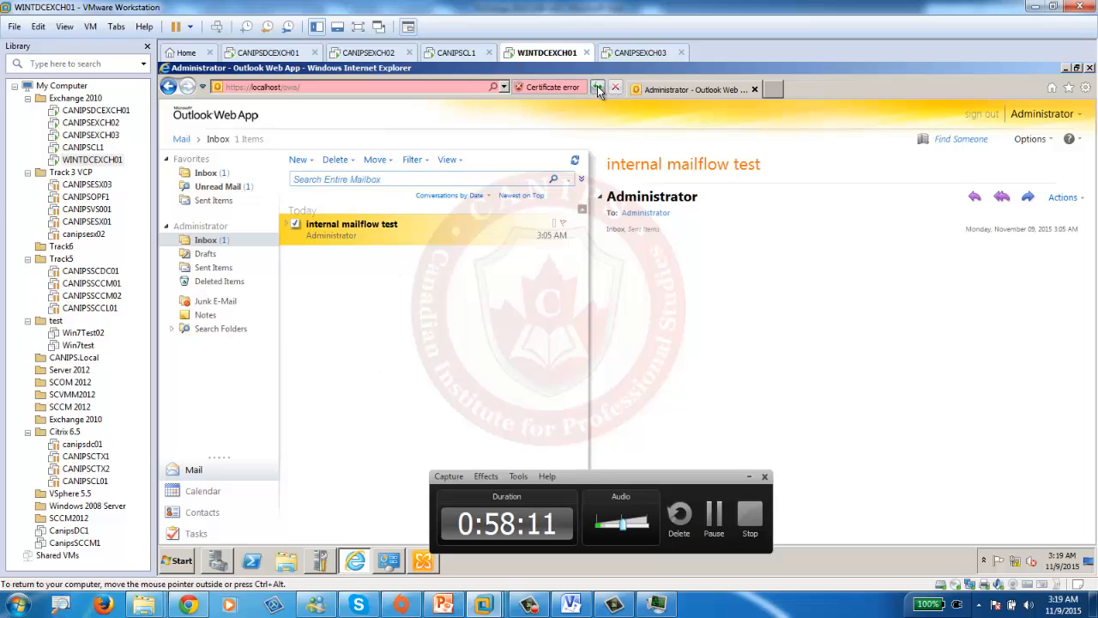
{"action": "left_click", "coordinate": [599, 87]}
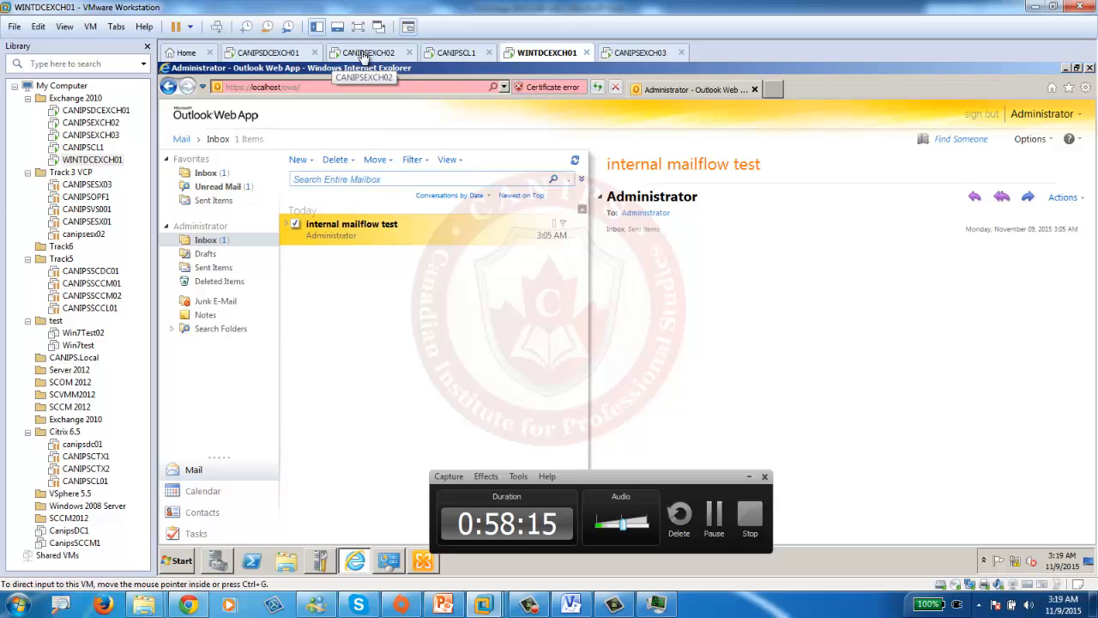
{"action": "left_click", "coordinate": [266, 55]}
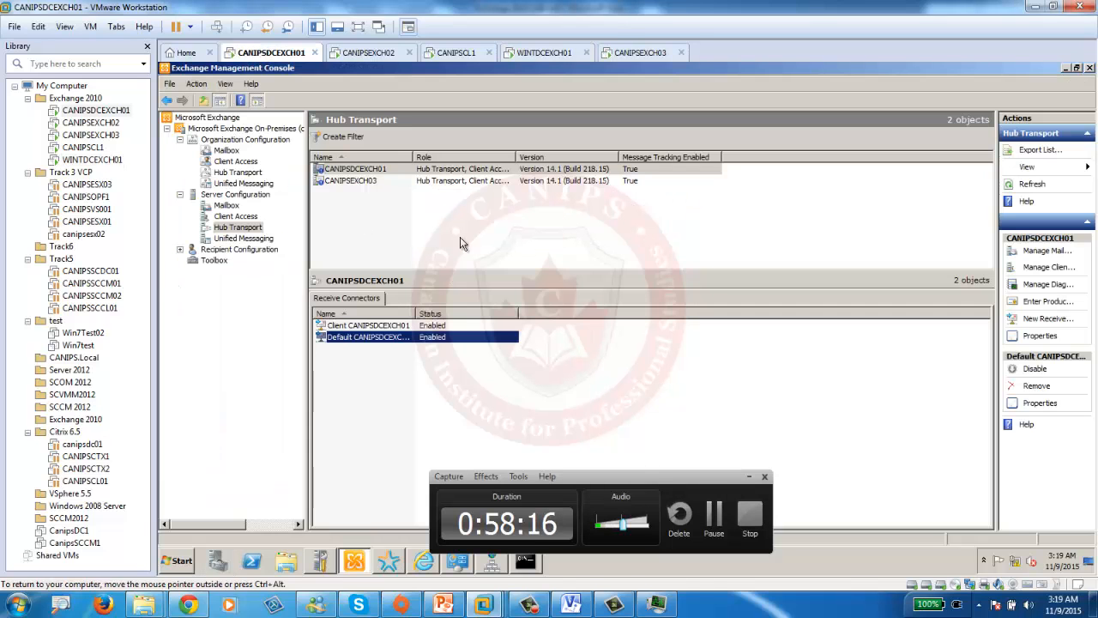
{"action": "left_click", "coordinate": [424, 561]}
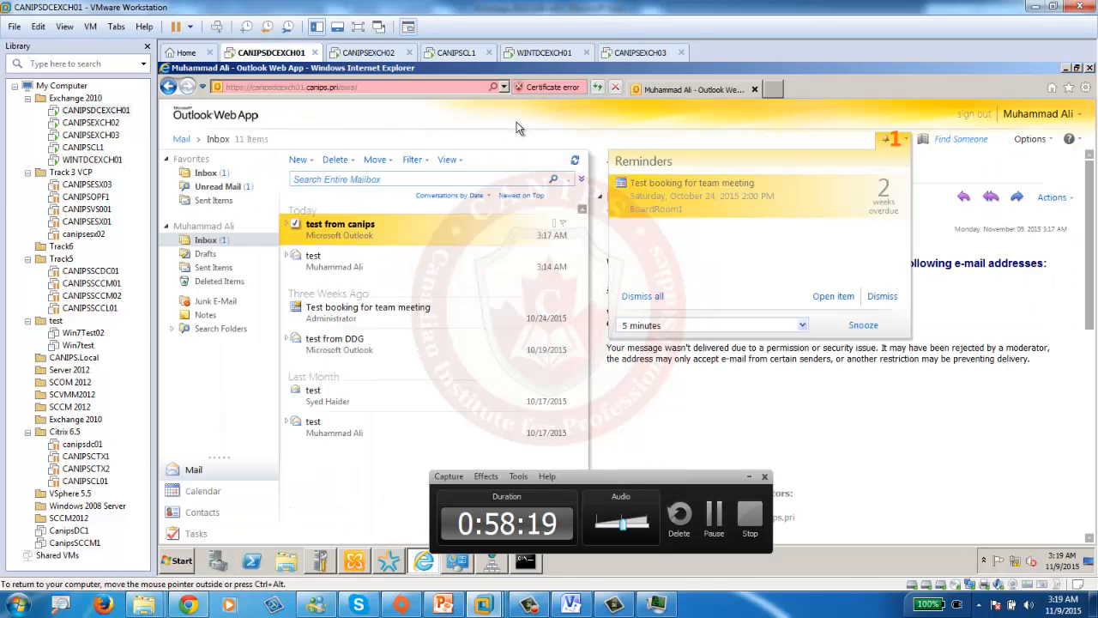
{"action": "left_click", "coordinate": [598, 88]}
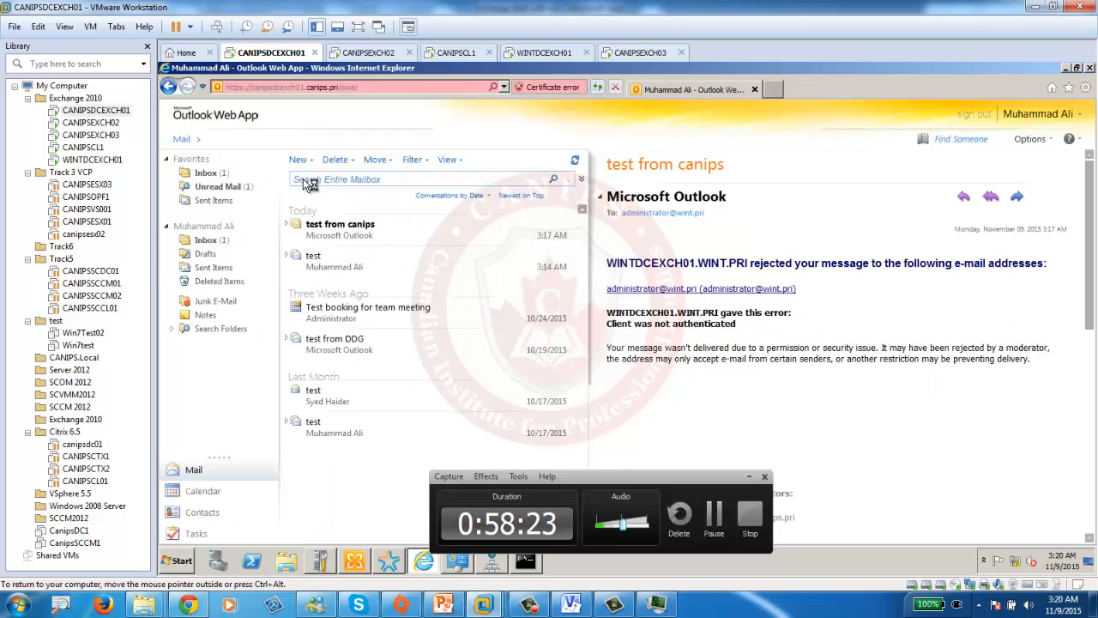
- Send 'test 2' from canips.pri to the wint.pri administrator and check the WINTDCEXCH01 inbox
{"action": "left_click", "coordinate": [302, 158]}
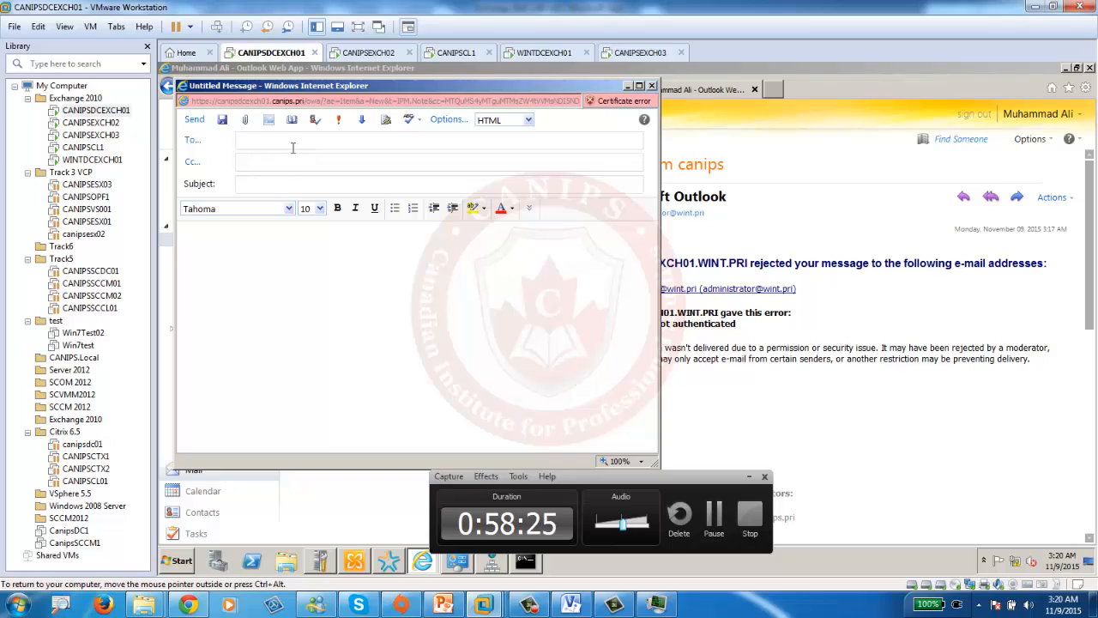
{"action": "type", "text": "admin"}
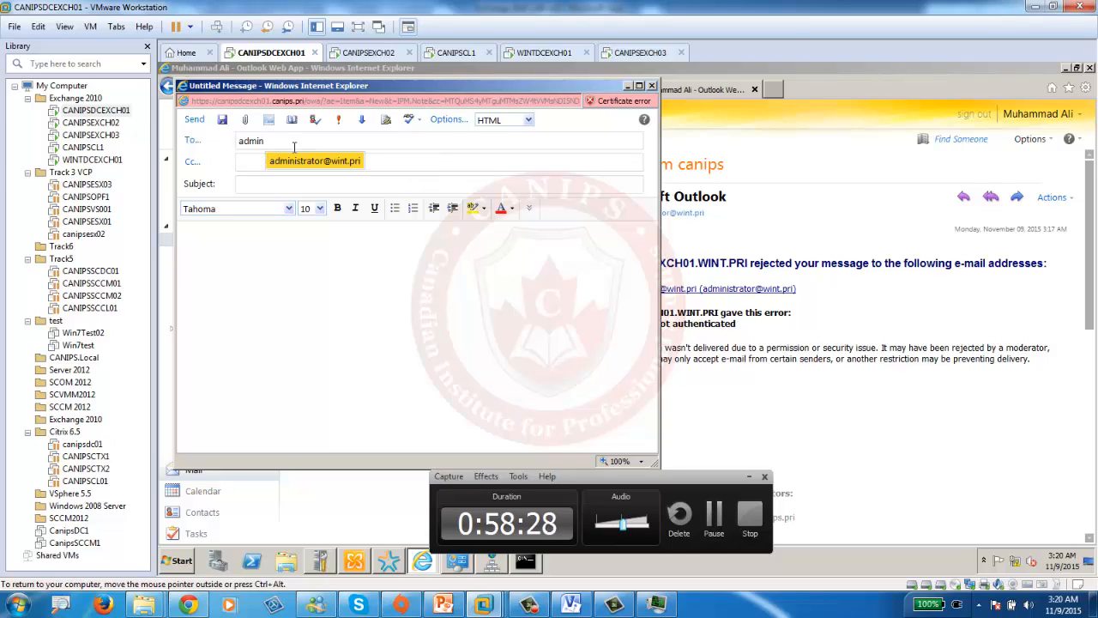
{"action": "key", "text": "Tab"}
{"action": "key", "text": "Tab"}
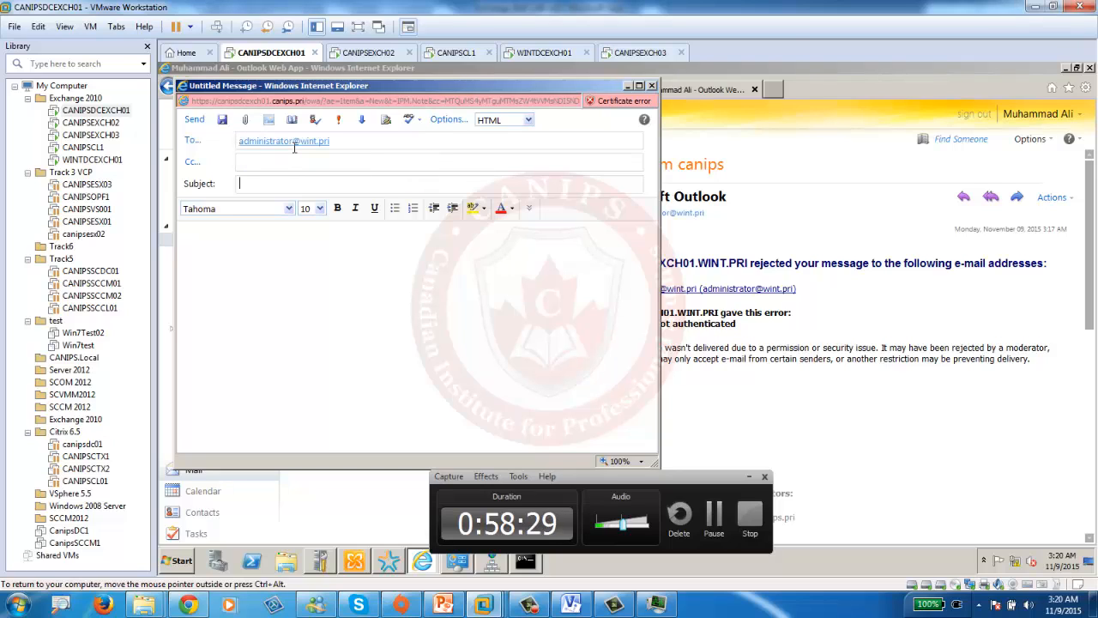
{"action": "type", "text": "test 2"}
{"action": "left_click", "coordinate": [195, 121]}
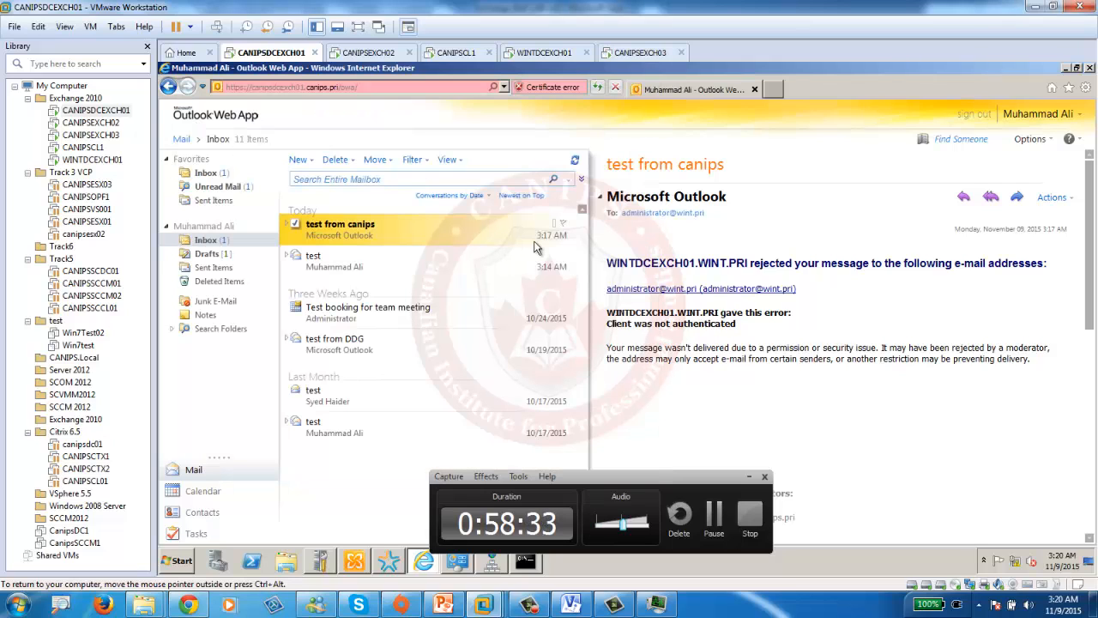
{"action": "left_click", "coordinate": [554, 54]}
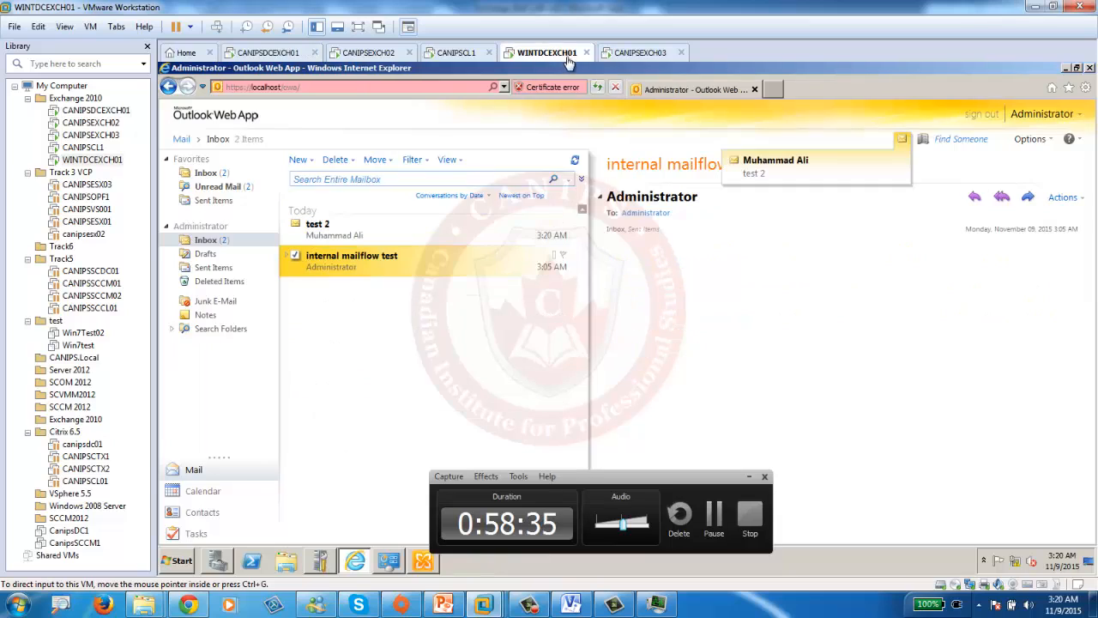
- Open test 2 in the wint inbox and reply titled 'RE: test 2 - reply from wint'
{"action": "left_click", "coordinate": [337, 230]}
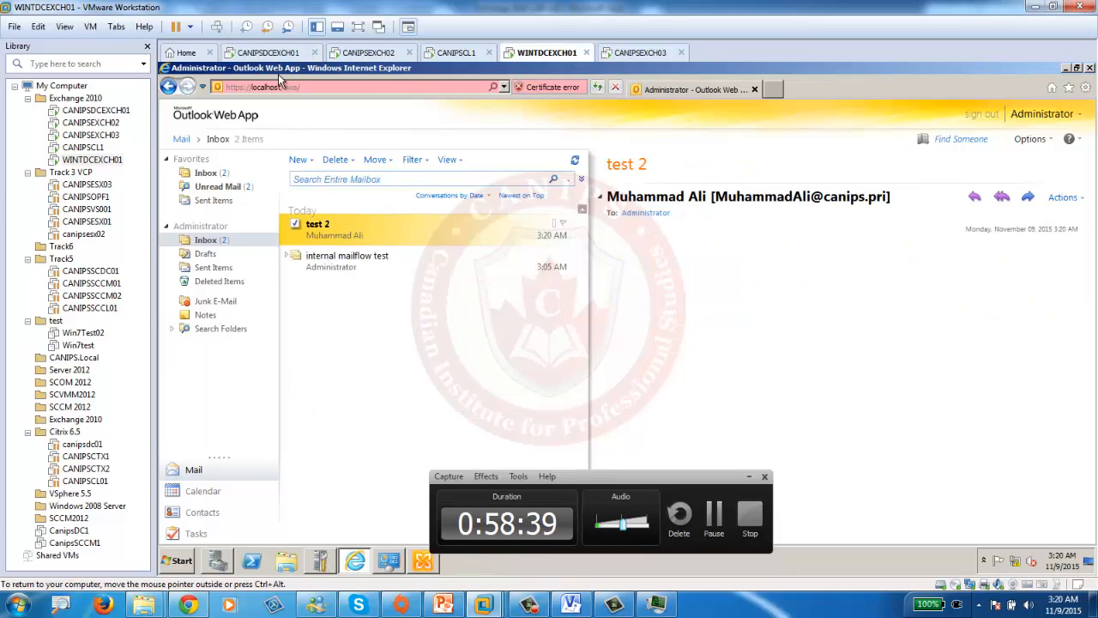
{"action": "left_click", "coordinate": [271, 52]}
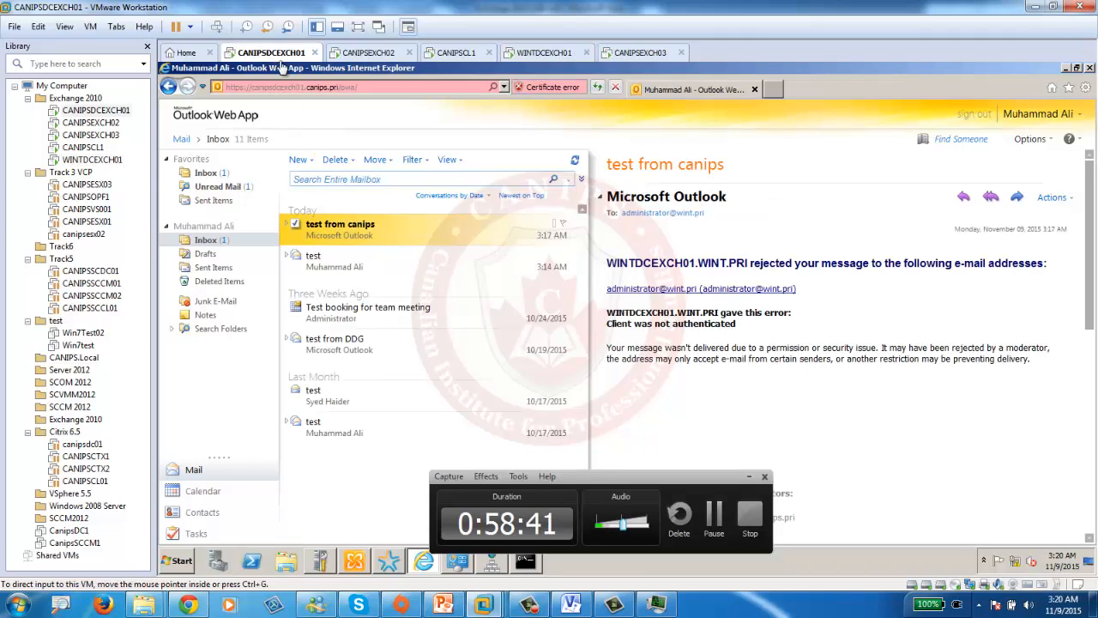
{"action": "left_click", "coordinate": [714, 517]}
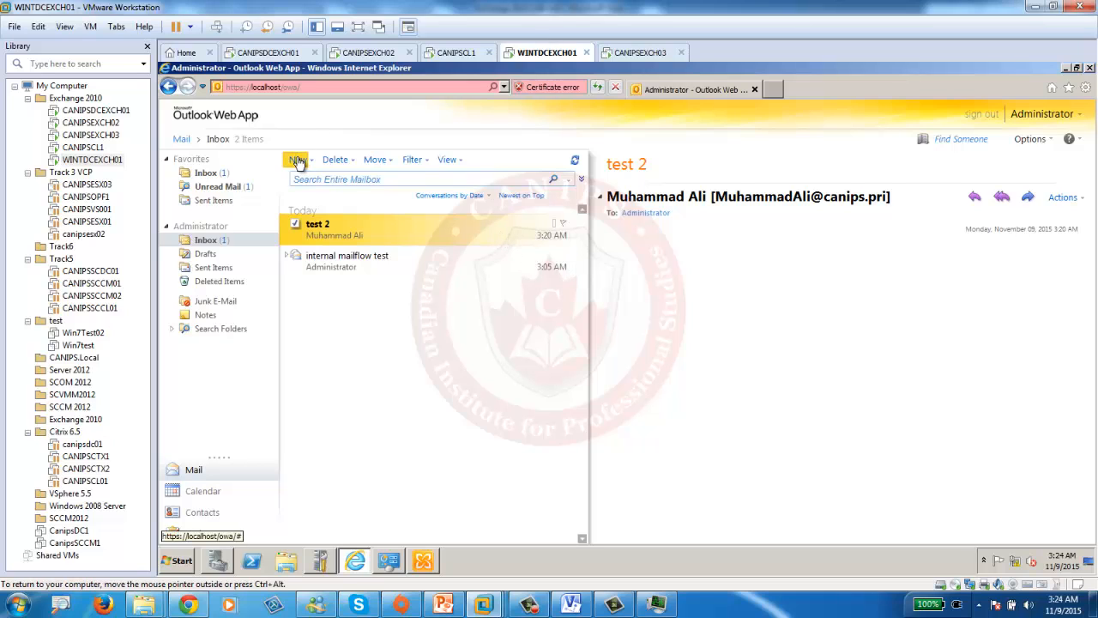
{"action": "left_click", "coordinate": [974, 198]}
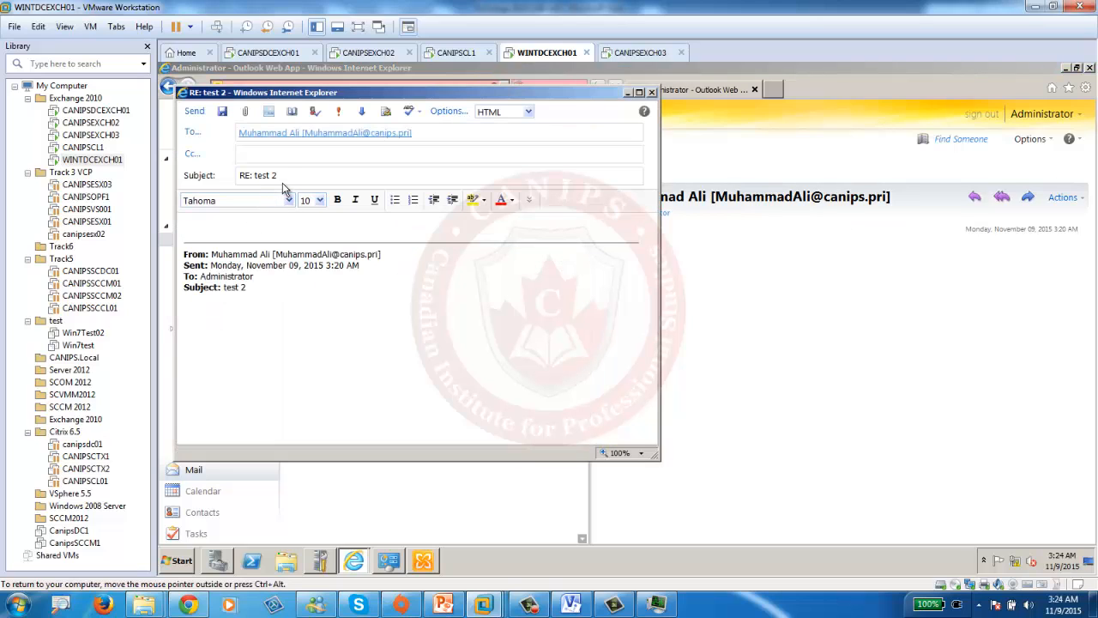
{"action": "type", "text": "c"}
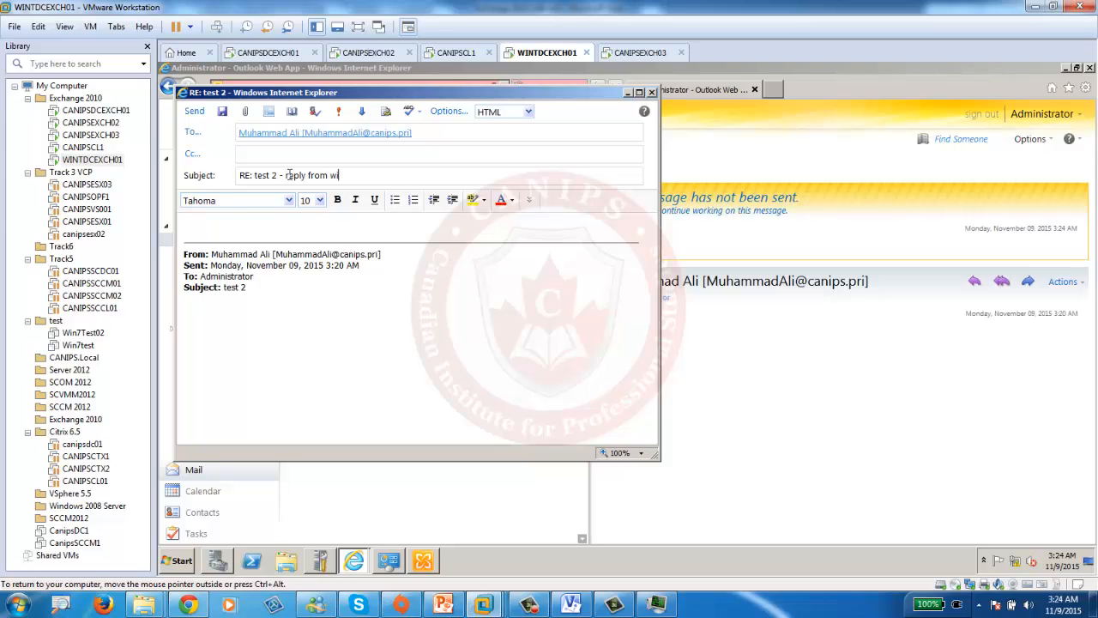
{"action": "left_click", "coordinate": [195, 112]}
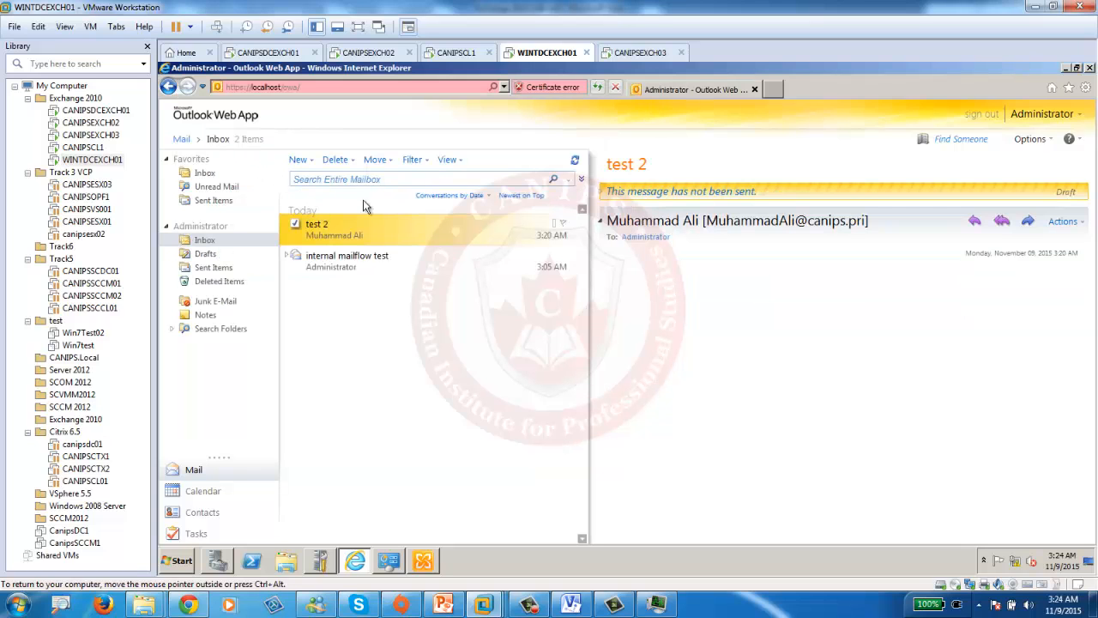
- Read 'test 2 - reply from wint' on CANIPSDCEXCH01, then start a new wint.pri message
{"action": "left_click", "coordinate": [252, 54]}
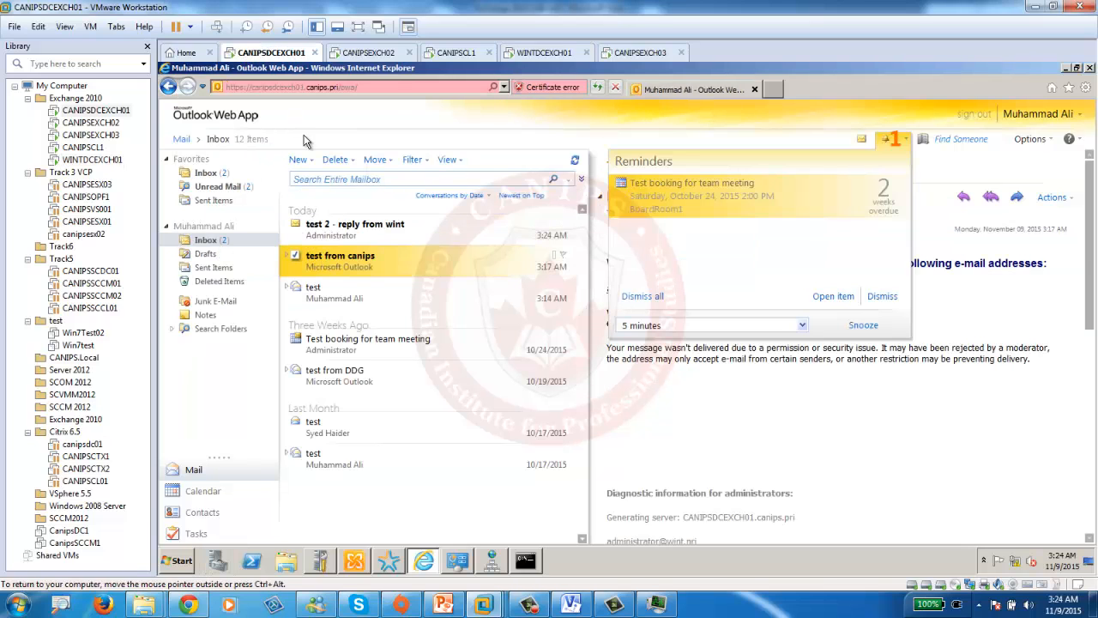
{"action": "left_click", "coordinate": [382, 227]}
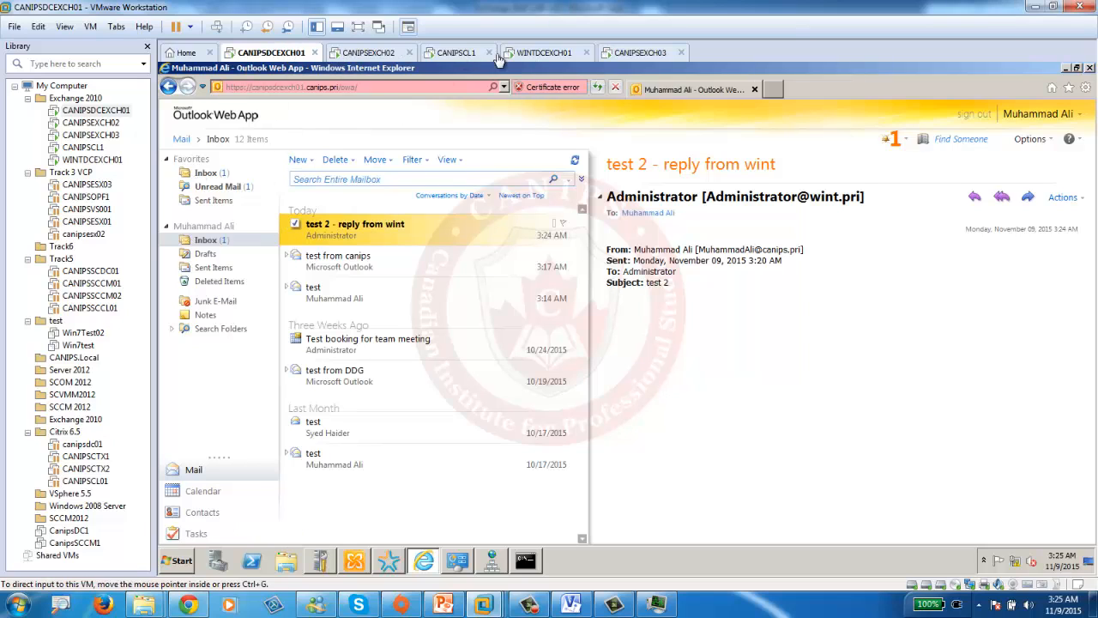
{"action": "left_click", "coordinate": [541, 52]}
{"action": "left_click", "coordinate": [296, 160]}
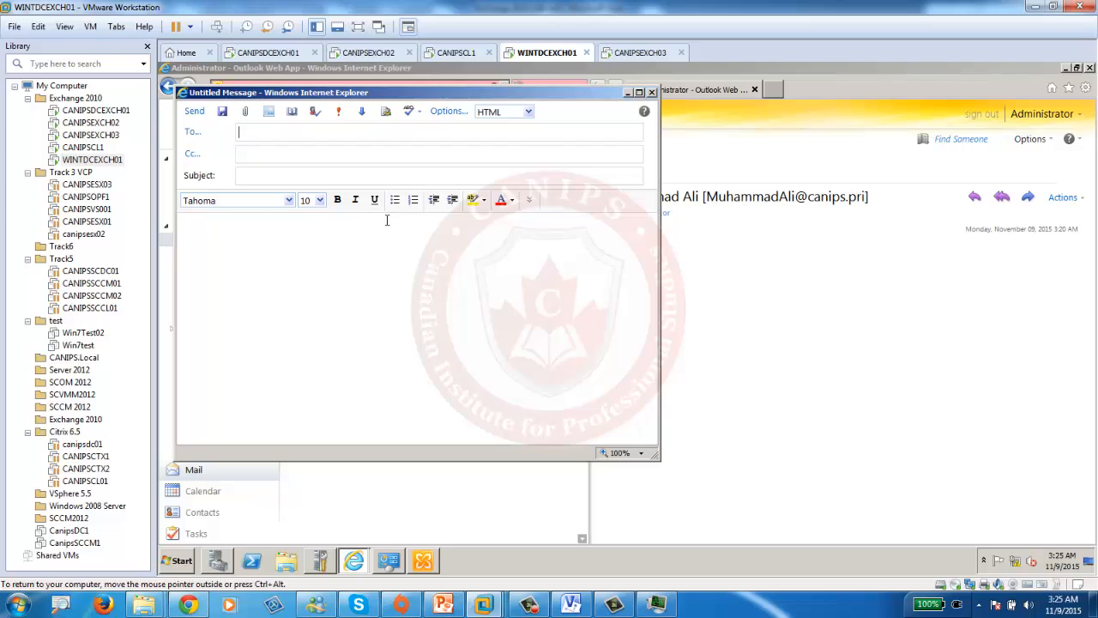
- Send 'test 10 from wint' to the canips recipient and refresh the canips.pri inbox
{"action": "type", "text": "mal"}
{"action": "key", "text": "Return"}
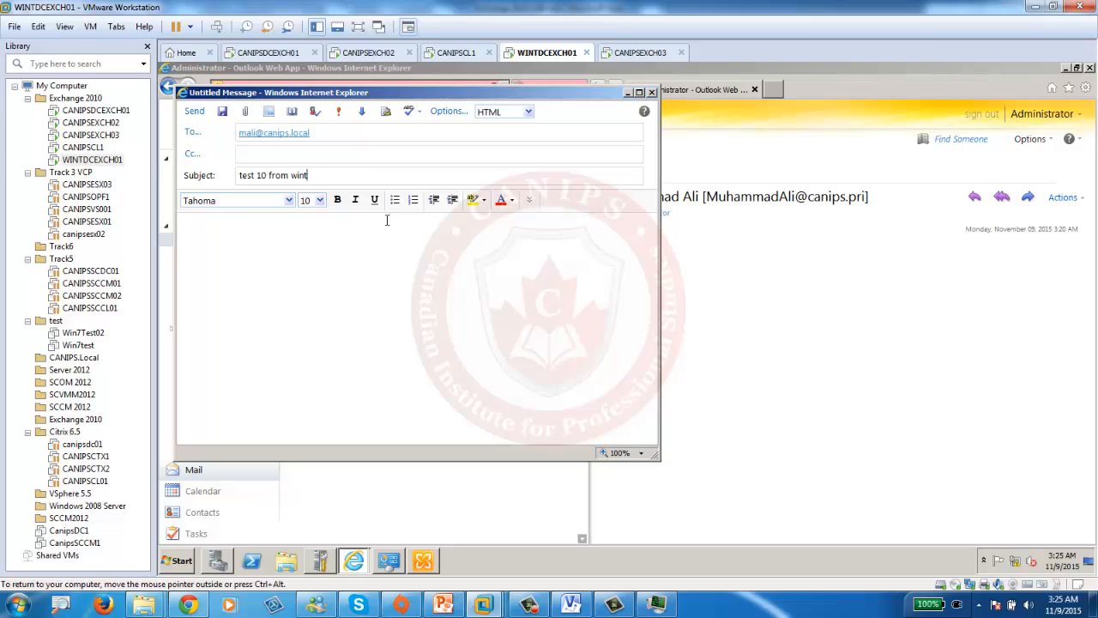
{"action": "left_click", "coordinate": [194, 111]}
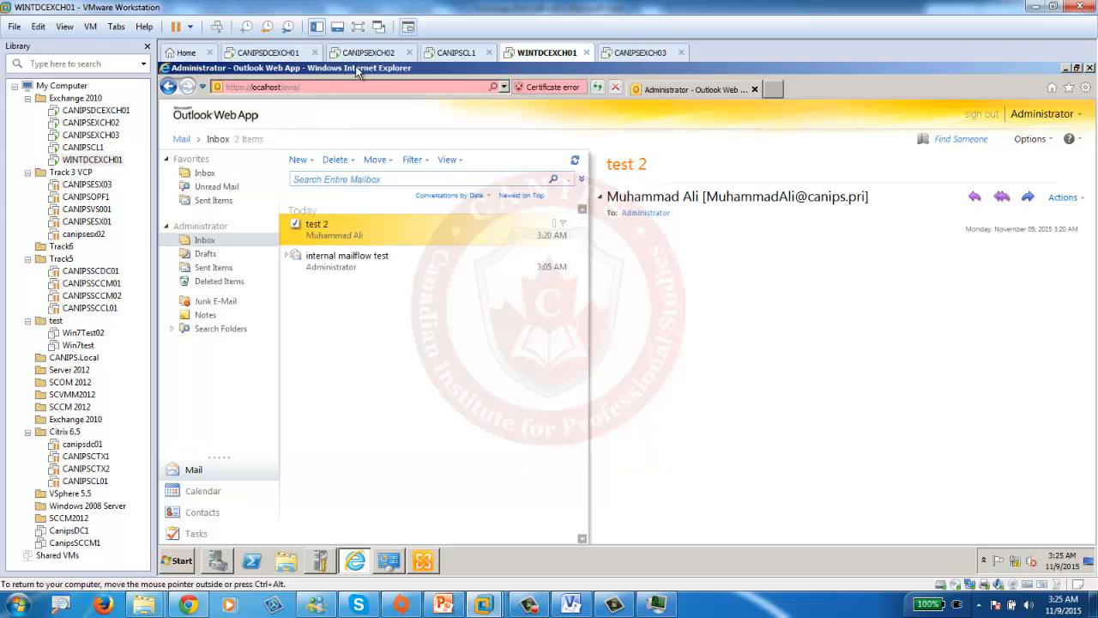
{"action": "left_click", "coordinate": [269, 52]}
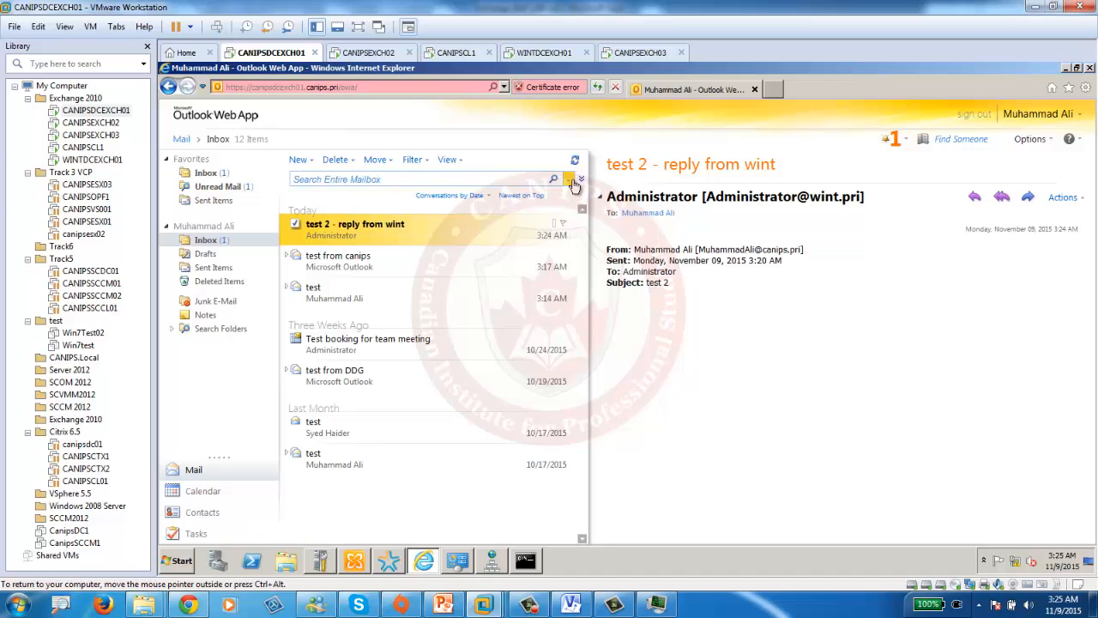
{"action": "left_click", "coordinate": [598, 89]}
- Begin a new canips message addressed to the wint.pri administrator via the 'admin' suggestion
{"action": "left_click", "coordinate": [301, 162]}
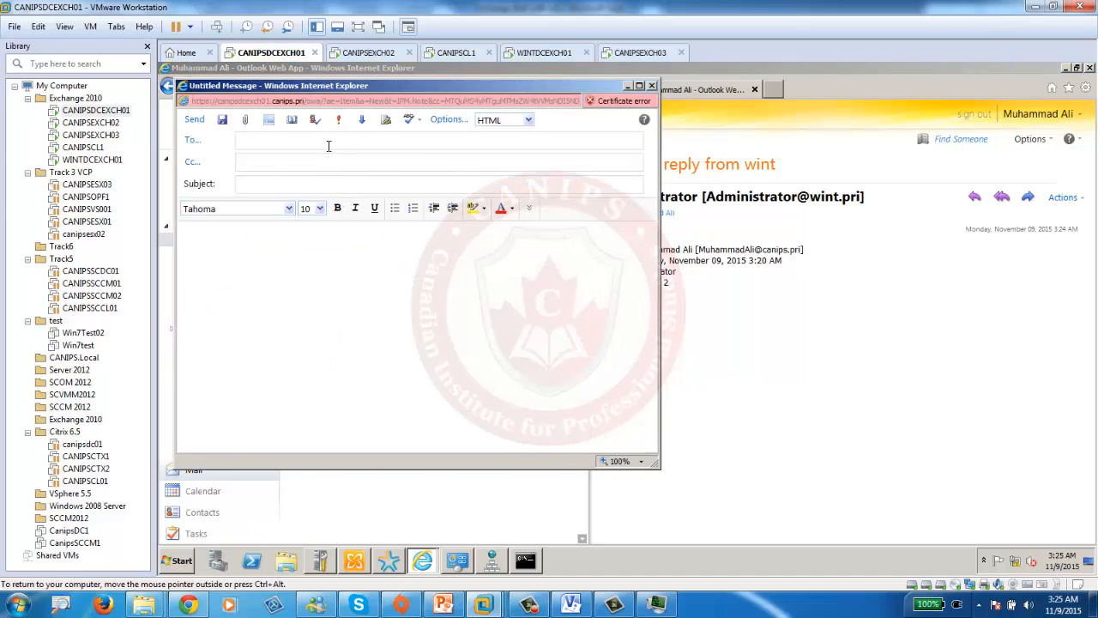
{"action": "type", "text": "admin"}
{"action": "key", "text": "Return"}
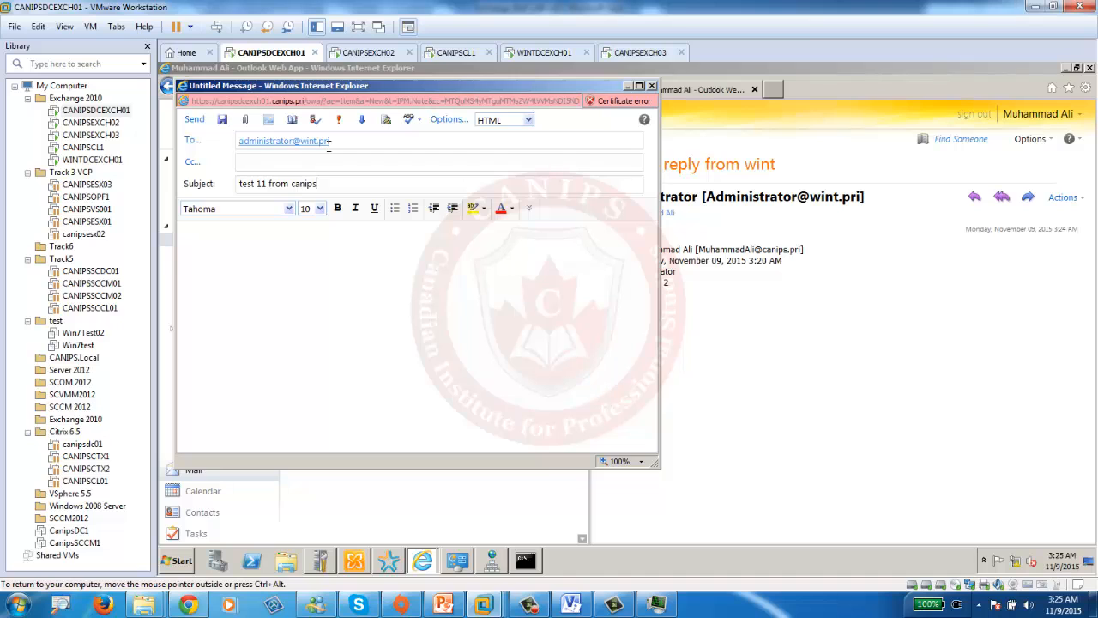
- Send test 11 from canips, then reply to it from the wint.pri mailbox
{"action": "left_click", "coordinate": [194, 119]}
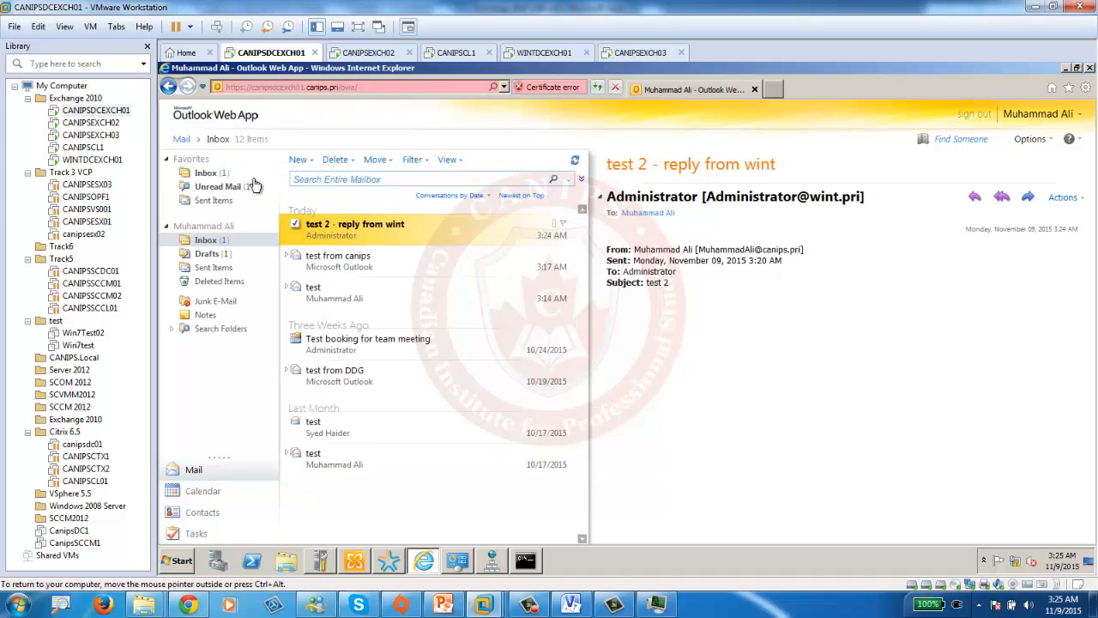
{"action": "left_click", "coordinate": [547, 52]}
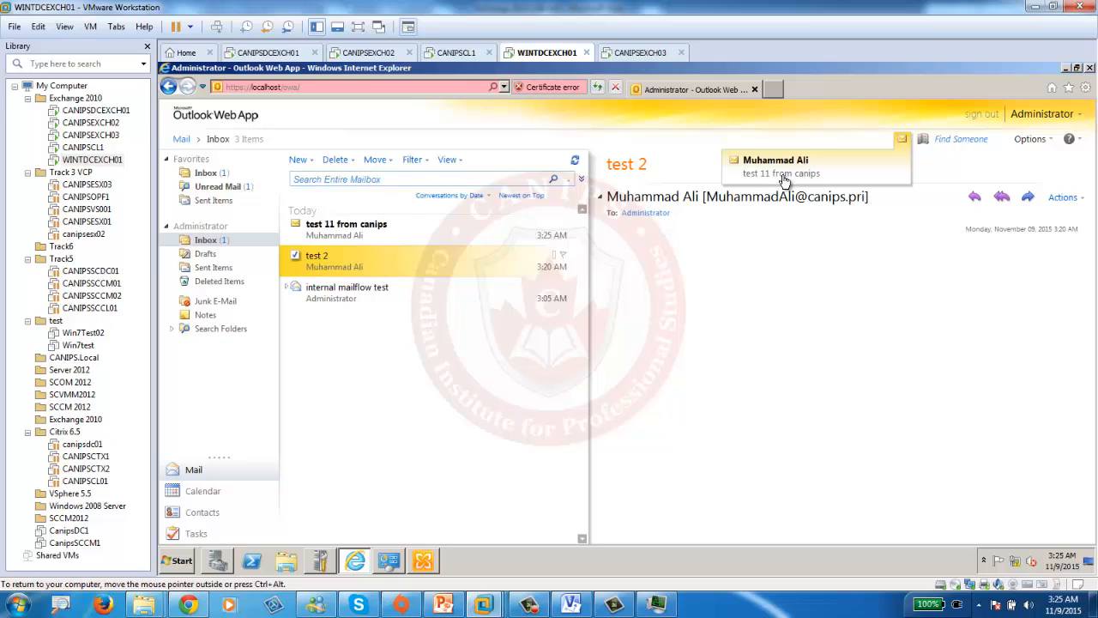
{"action": "left_click", "coordinate": [355, 236]}
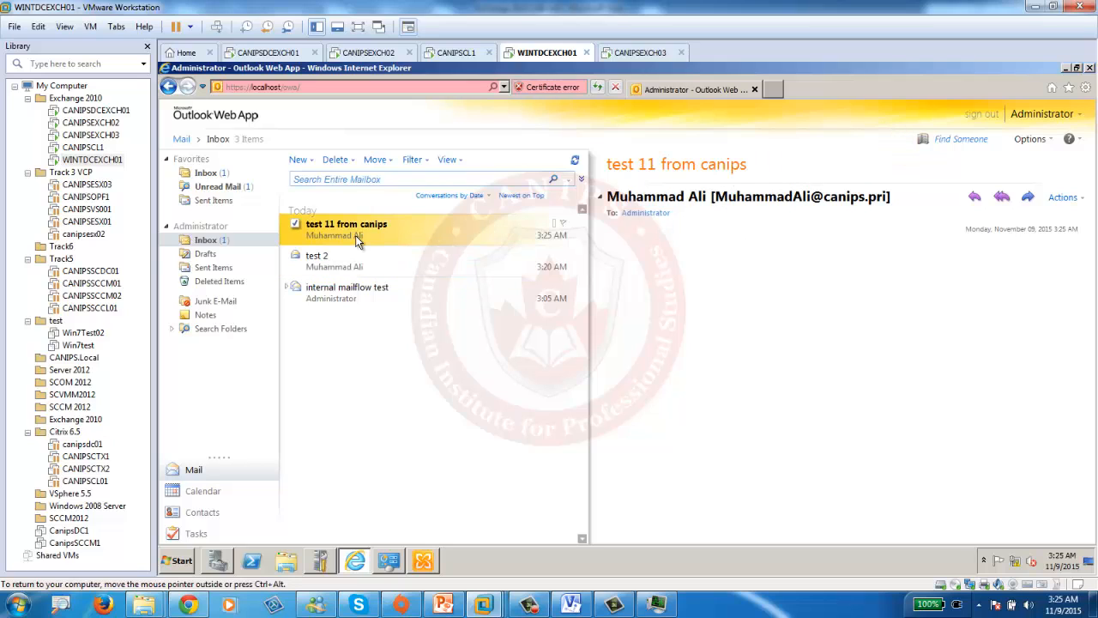
{"action": "left_click", "coordinate": [975, 196]}
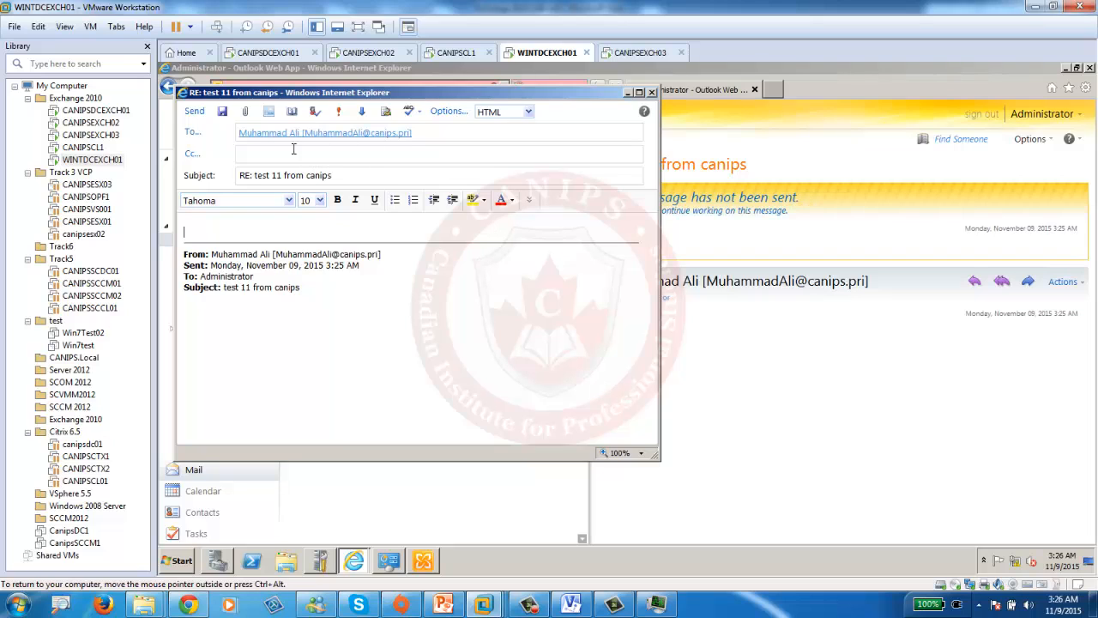
{"action": "left_click", "coordinate": [193, 112]}
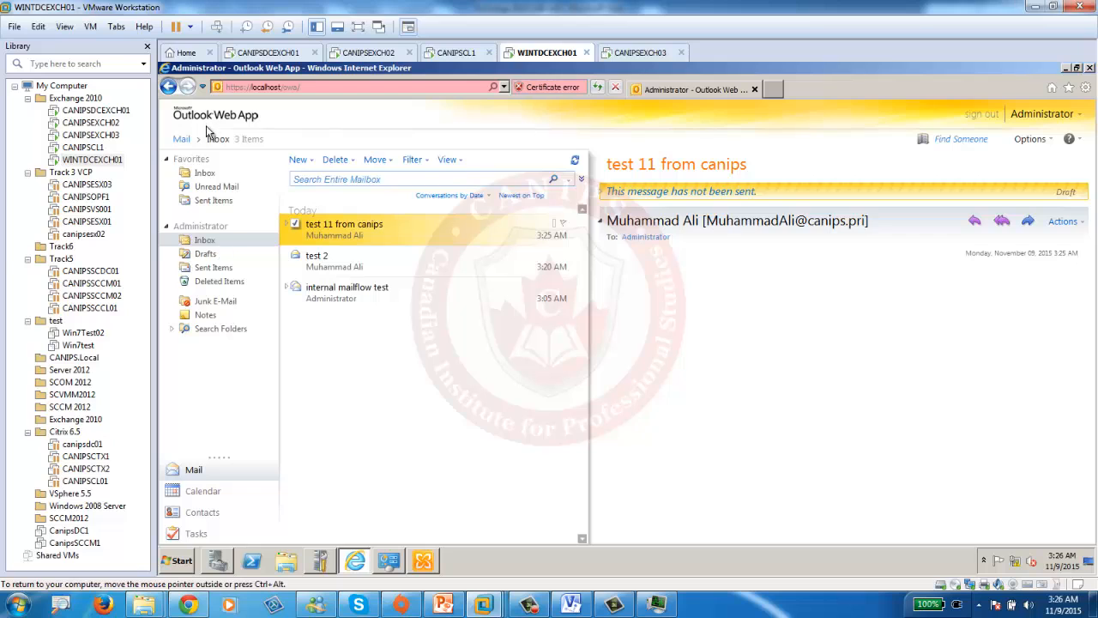
- Check the canips mailbox, then show the wint mailbox's Sent Items
{"action": "left_click", "coordinate": [255, 52]}
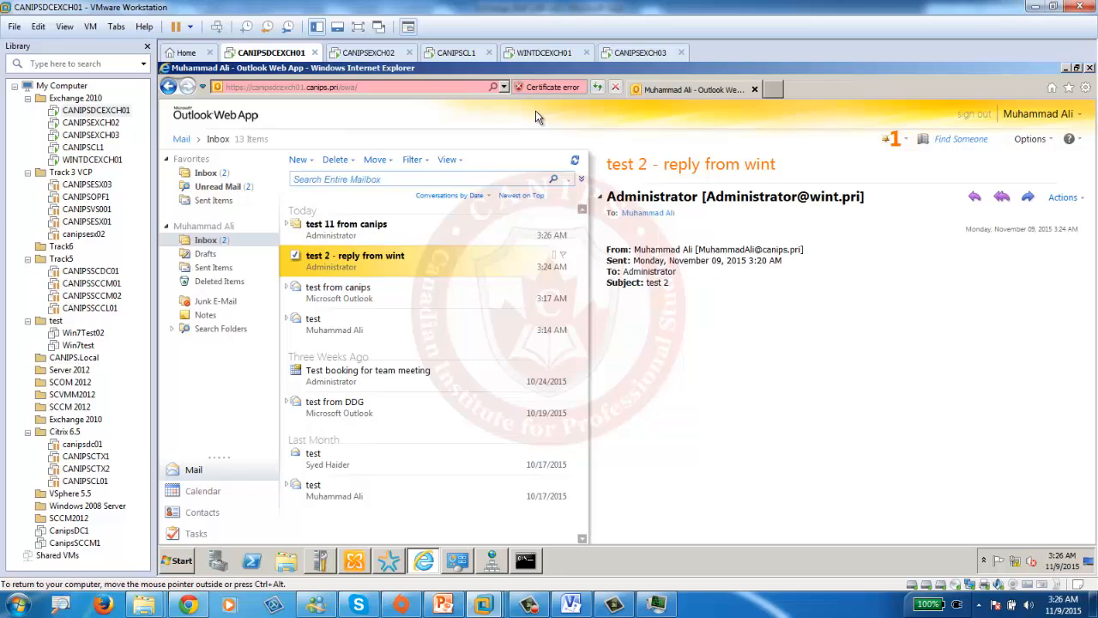
{"action": "left_click", "coordinate": [542, 54]}
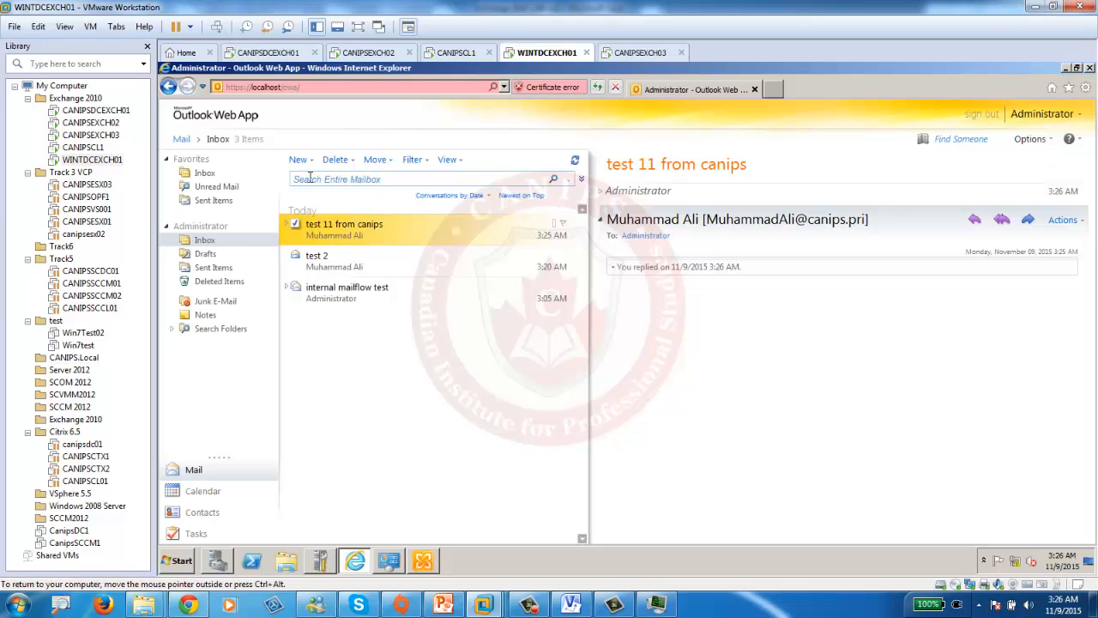
{"action": "left_click", "coordinate": [213, 267]}
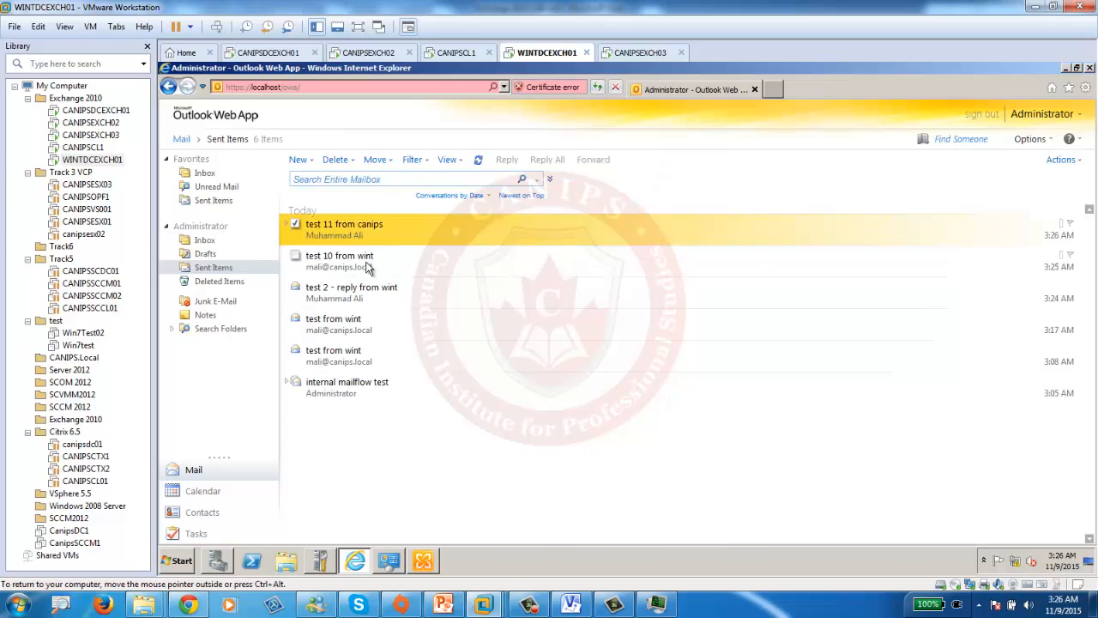
- Send 'test 12 from wint' to the canips user's address, correcting the domain to canips.pri
{"action": "left_click", "coordinate": [297, 160]}
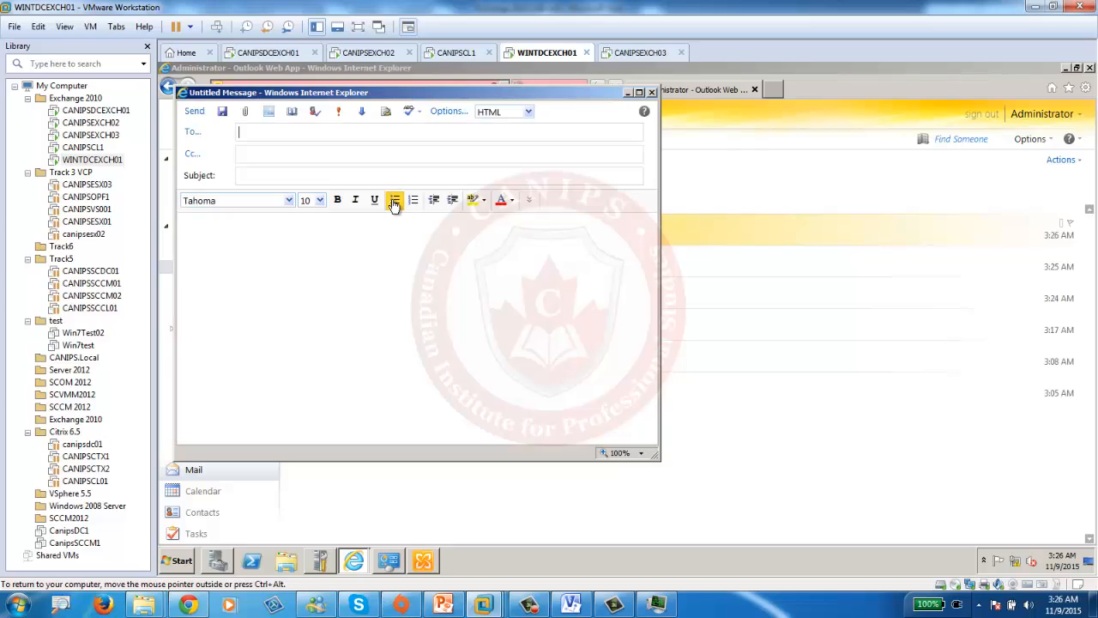
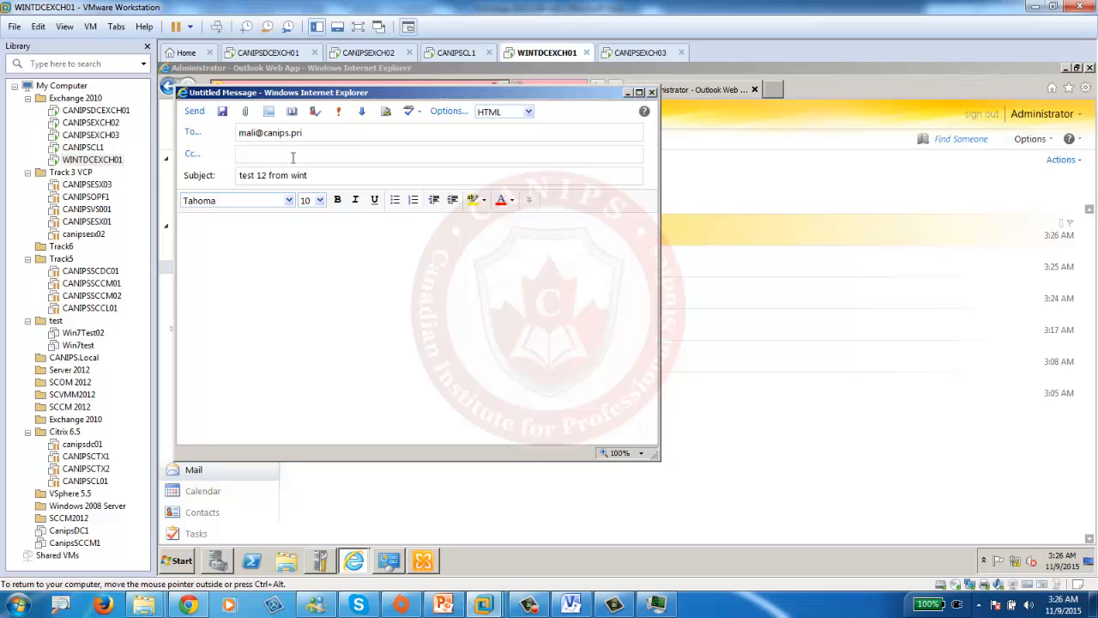
{"action": "left_click", "coordinate": [193, 113]}
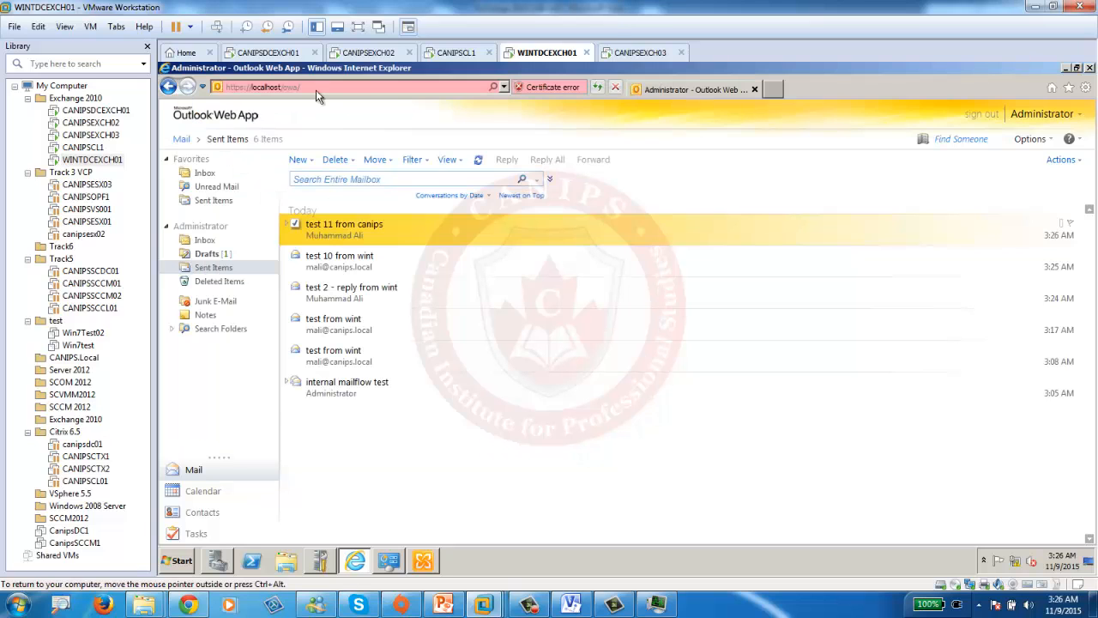
- Refresh the canips inbox on CANIPSDCEXCH01 to find the test 11 reply from wint
{"action": "left_click", "coordinate": [360, 52]}
{"action": "left_click", "coordinate": [269, 52]}
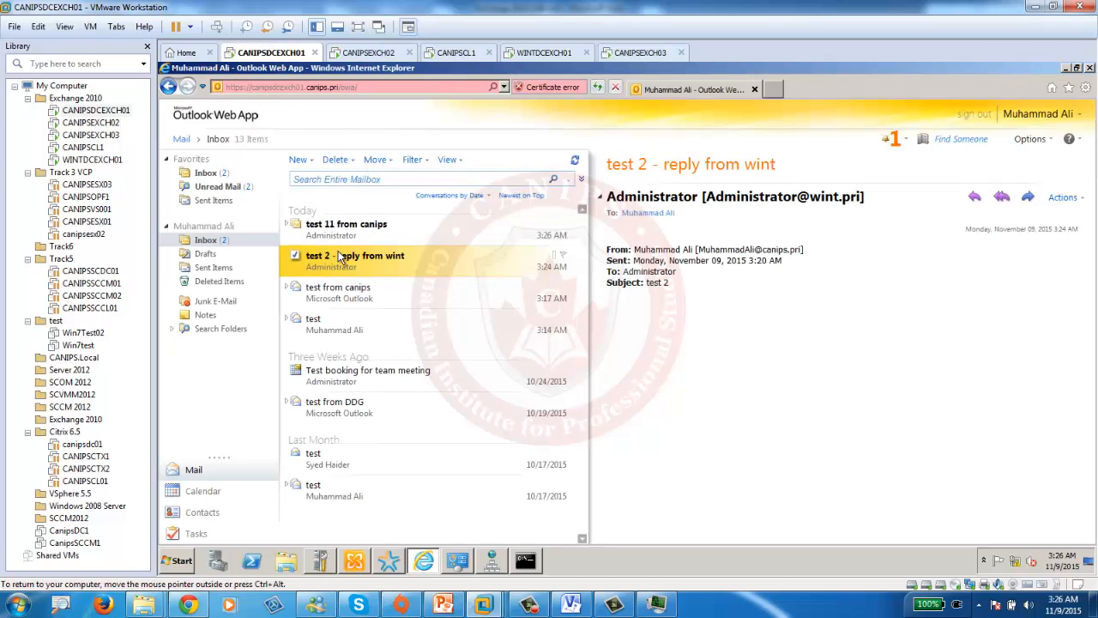
{"action": "left_click", "coordinate": [597, 88]}
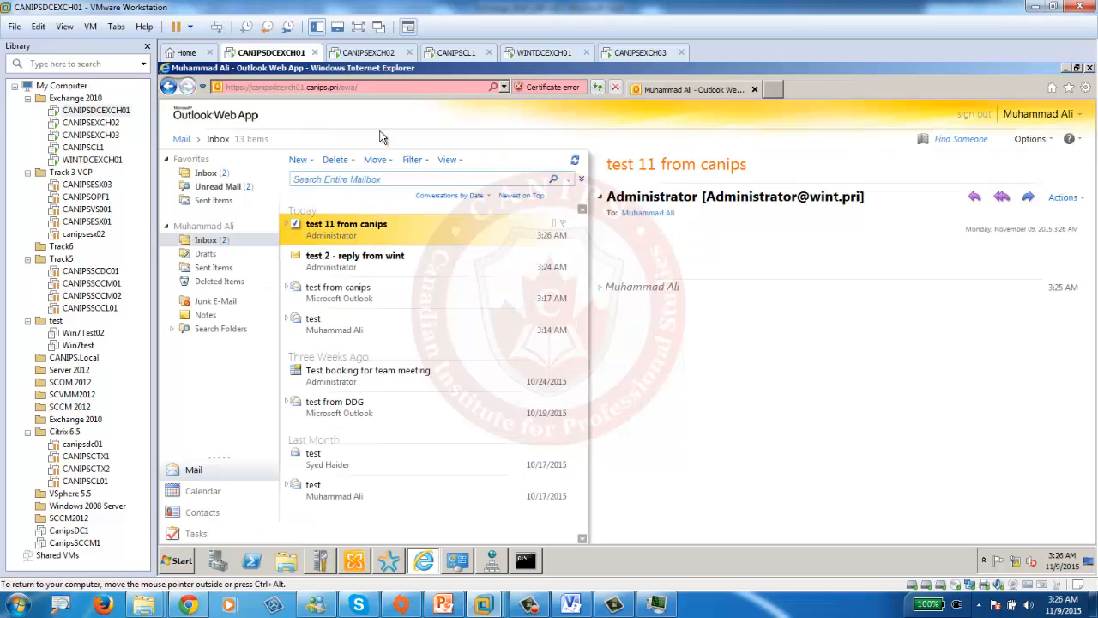
- In the wint inbox, open the undeliverable notice for 'test 12 from wint' (recipient not found)
{"action": "left_click", "coordinate": [450, 52]}
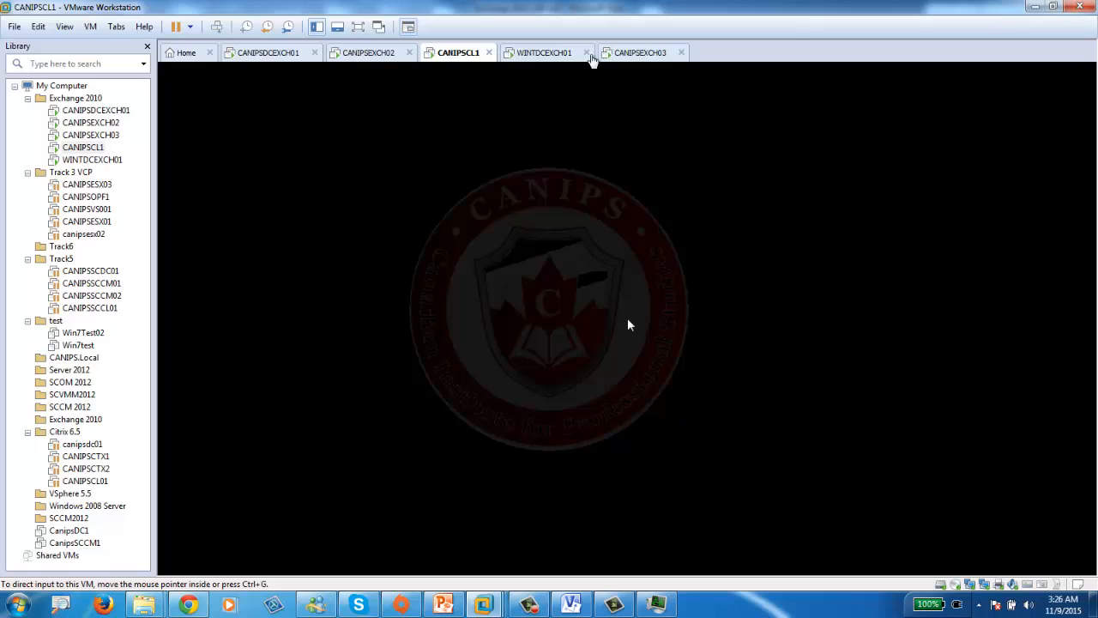
{"action": "left_click", "coordinate": [532, 52]}
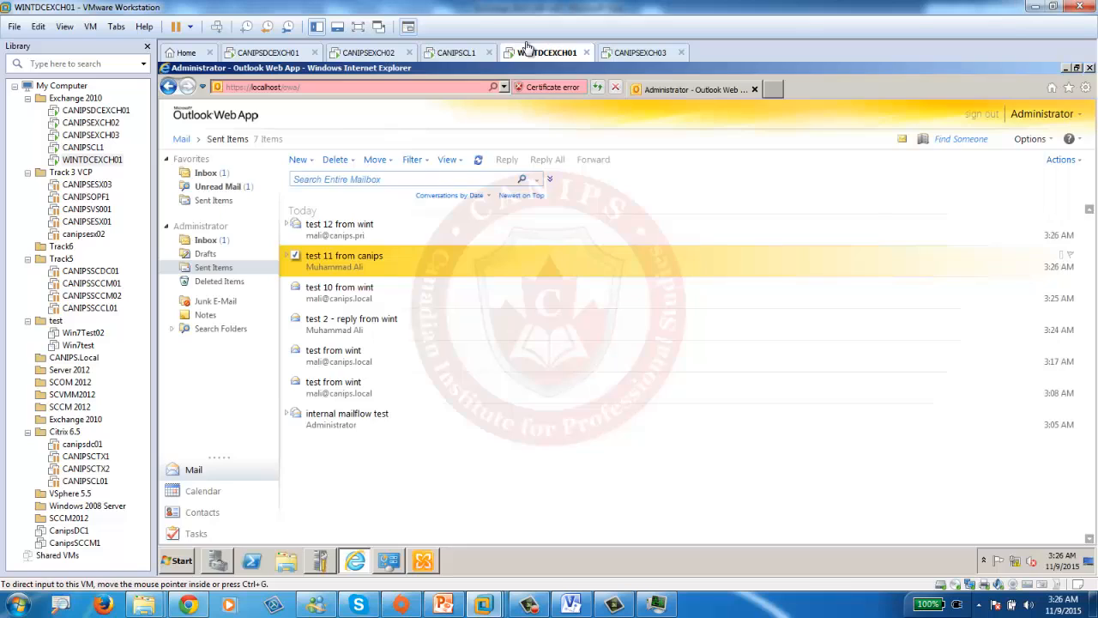
{"action": "left_click", "coordinate": [366, 230]}
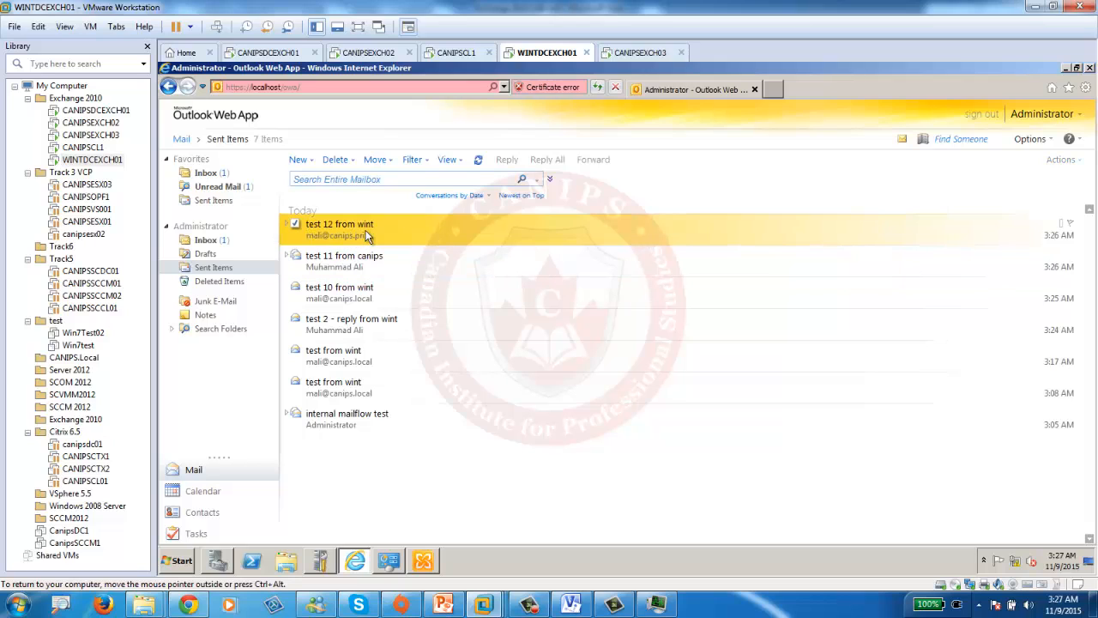
{"action": "left_click", "coordinate": [205, 181]}
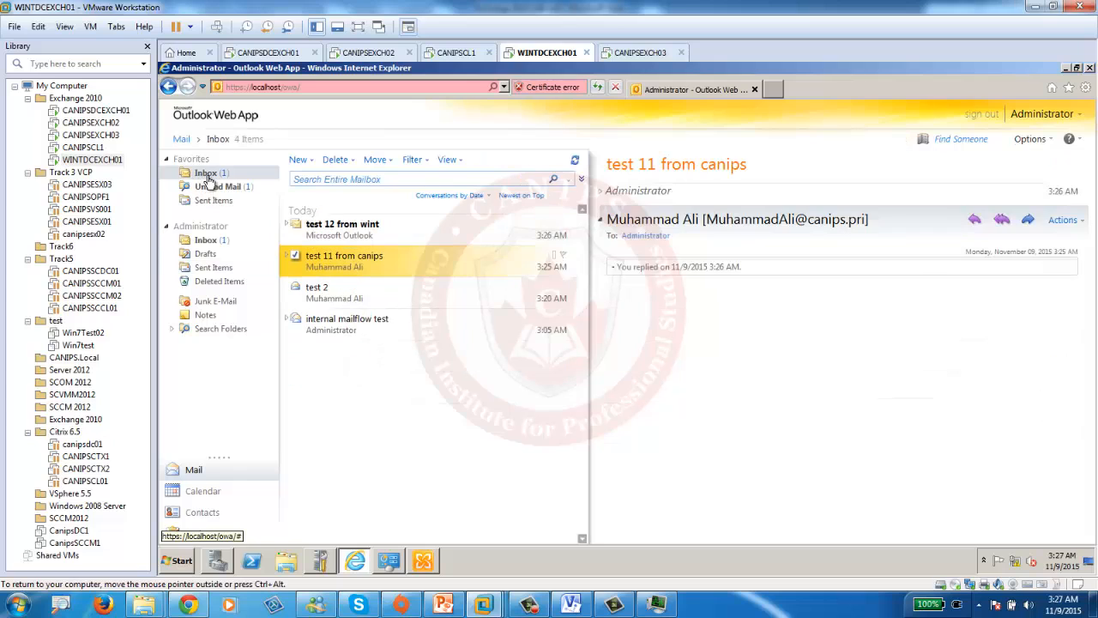
{"action": "left_click", "coordinate": [336, 236]}
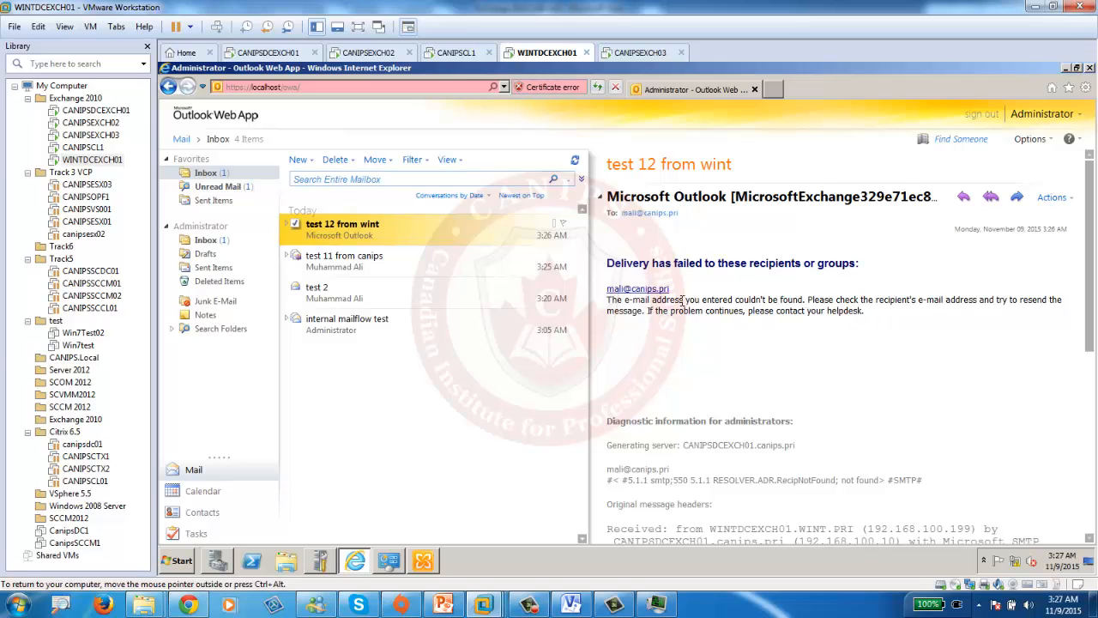
{"action": "left_click", "coordinate": [370, 269]}
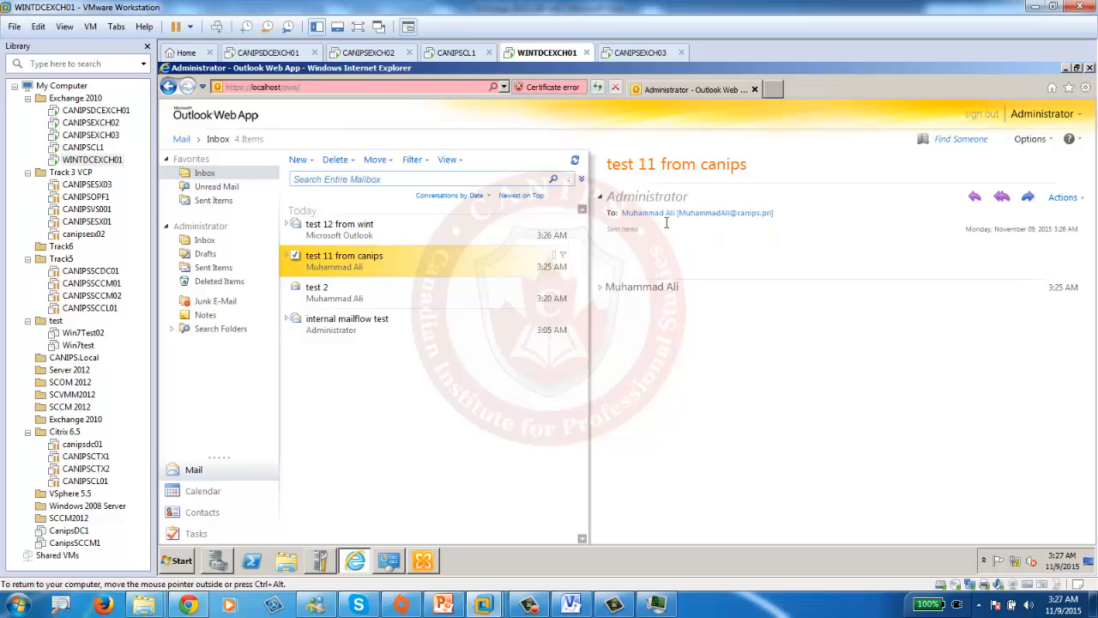
- Send 'test 13 from wint' to the canips user's full canips.pri address
{"action": "left_click", "coordinate": [296, 161]}
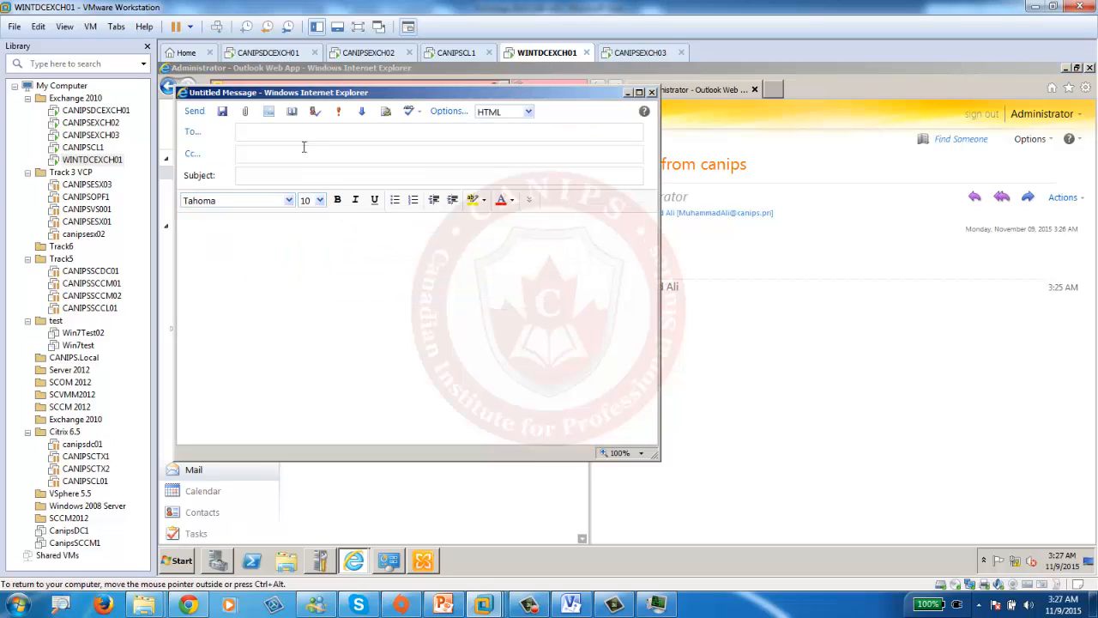
{"action": "key", "text": "Tab"}
{"action": "type", "text": "test 13 from wint"}
{"action": "left_click", "coordinate": [194, 110]}
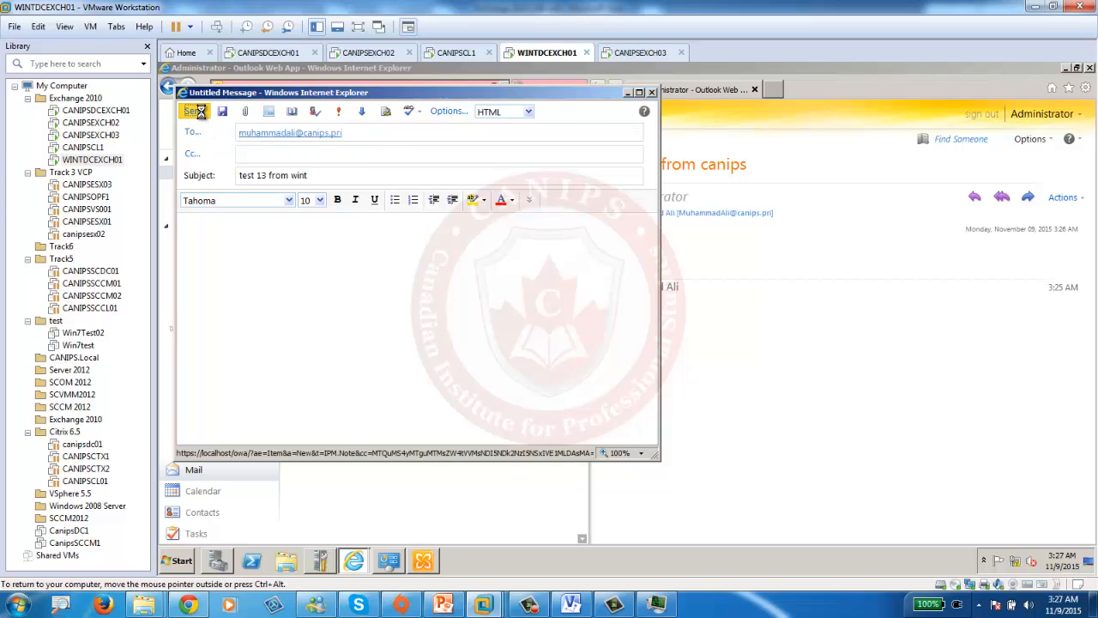
- Open the arrived test 13 in the canips inbox, then show the 'Connecting two Organizations' slide
{"action": "left_click", "coordinate": [272, 54]}
{"action": "left_click", "coordinate": [337, 234]}
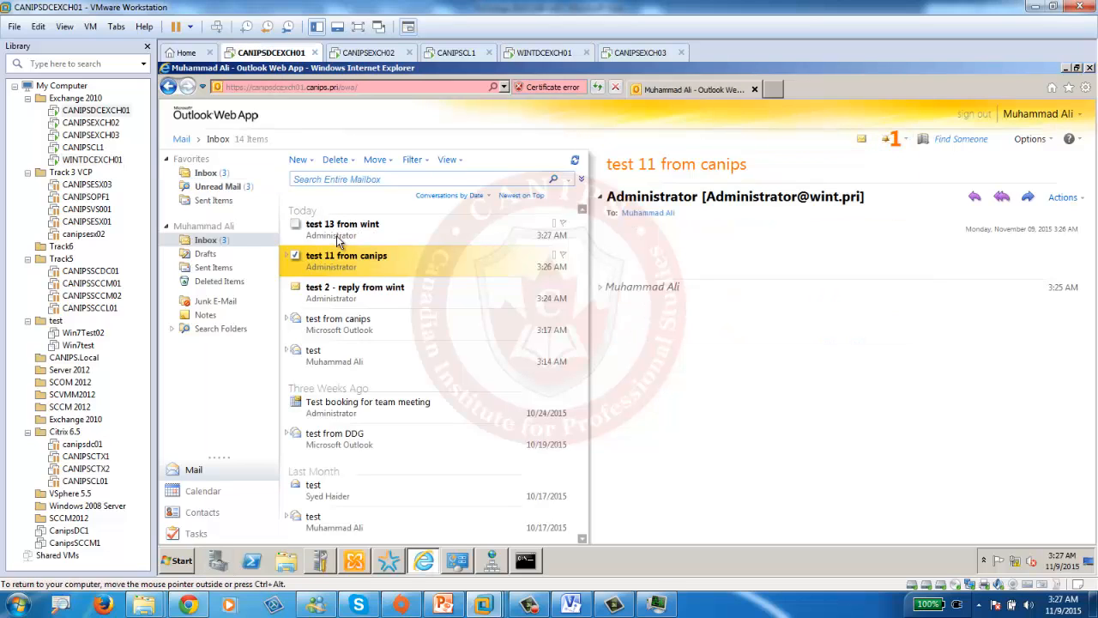
{"action": "left_click", "coordinate": [341, 237]}
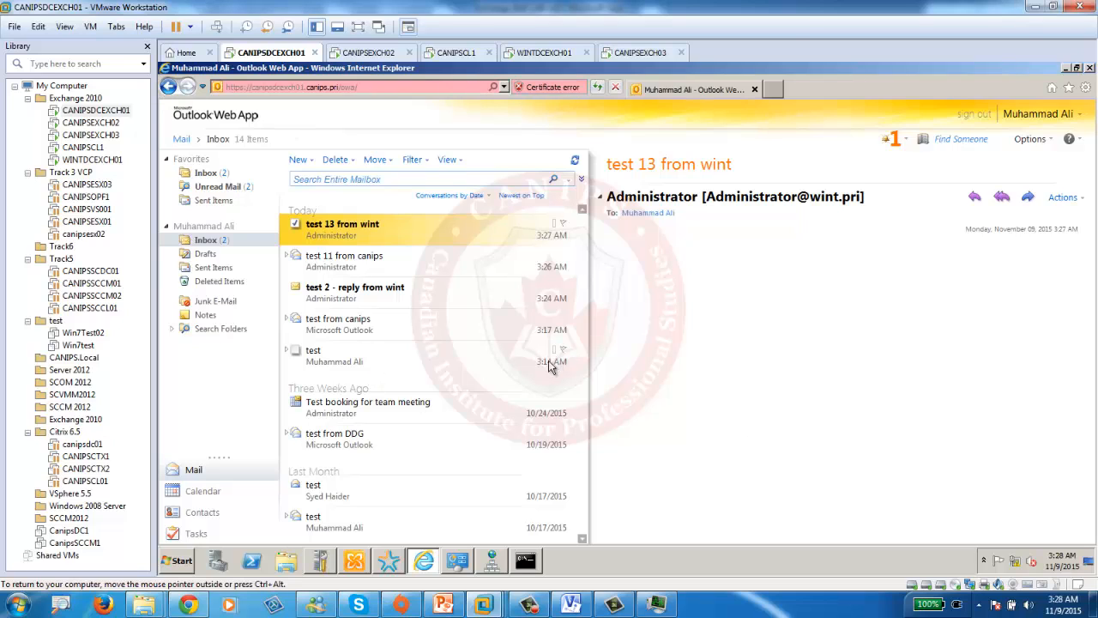
{"action": "left_click", "coordinate": [444, 604]}
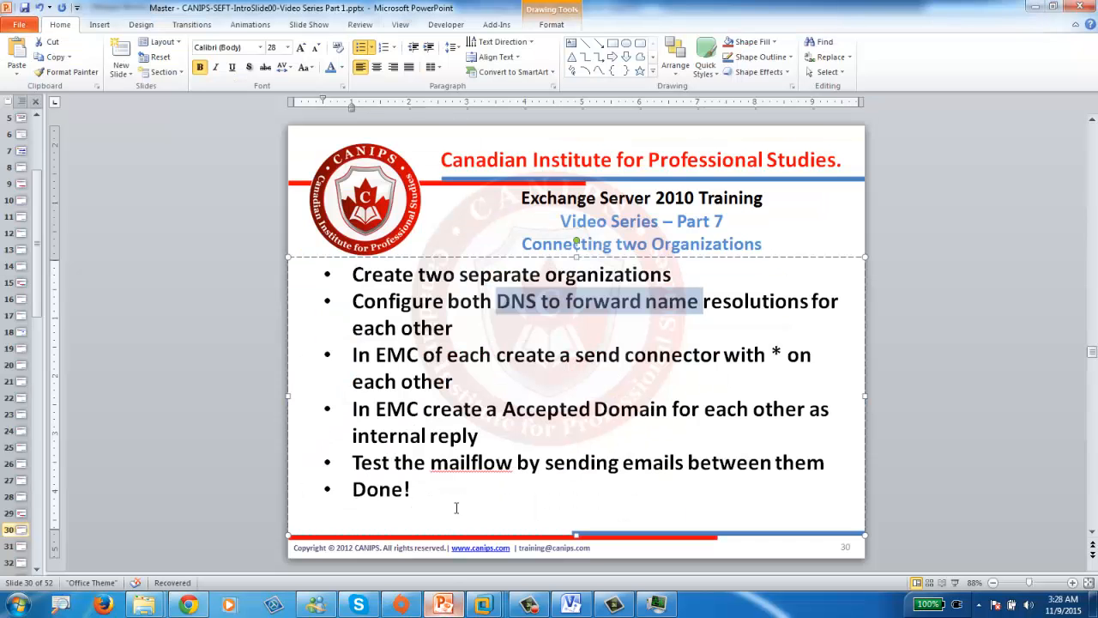